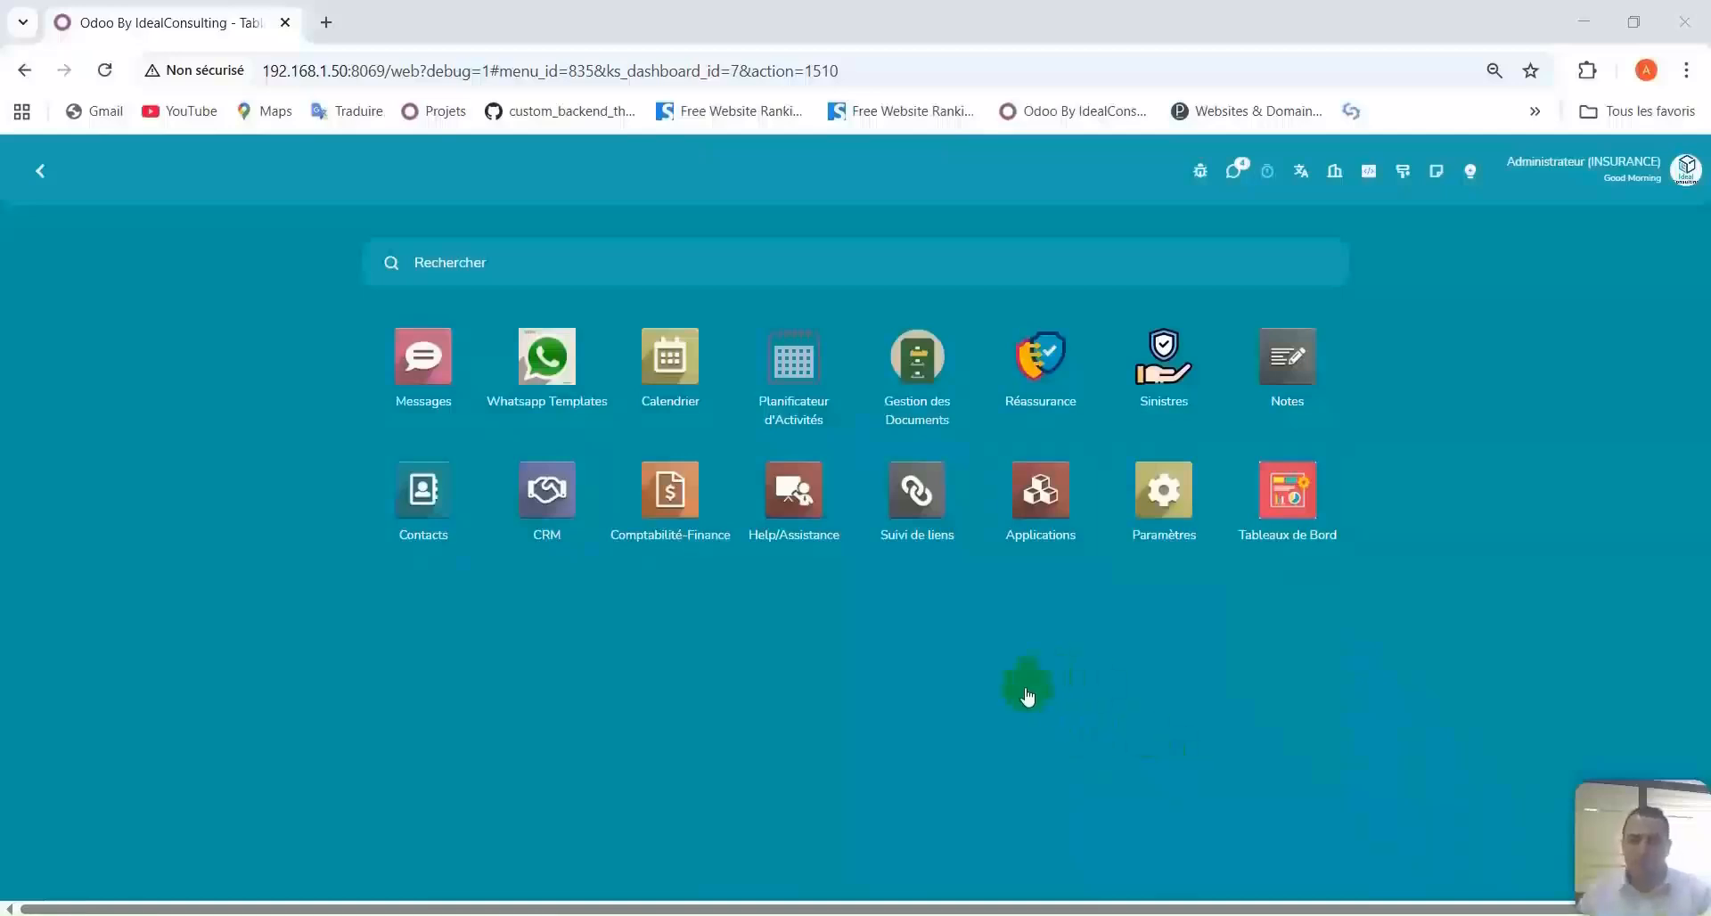
Open the Réassurance application from the list of installed apps.
{"action": "left_click", "coordinate": [408, 403]}
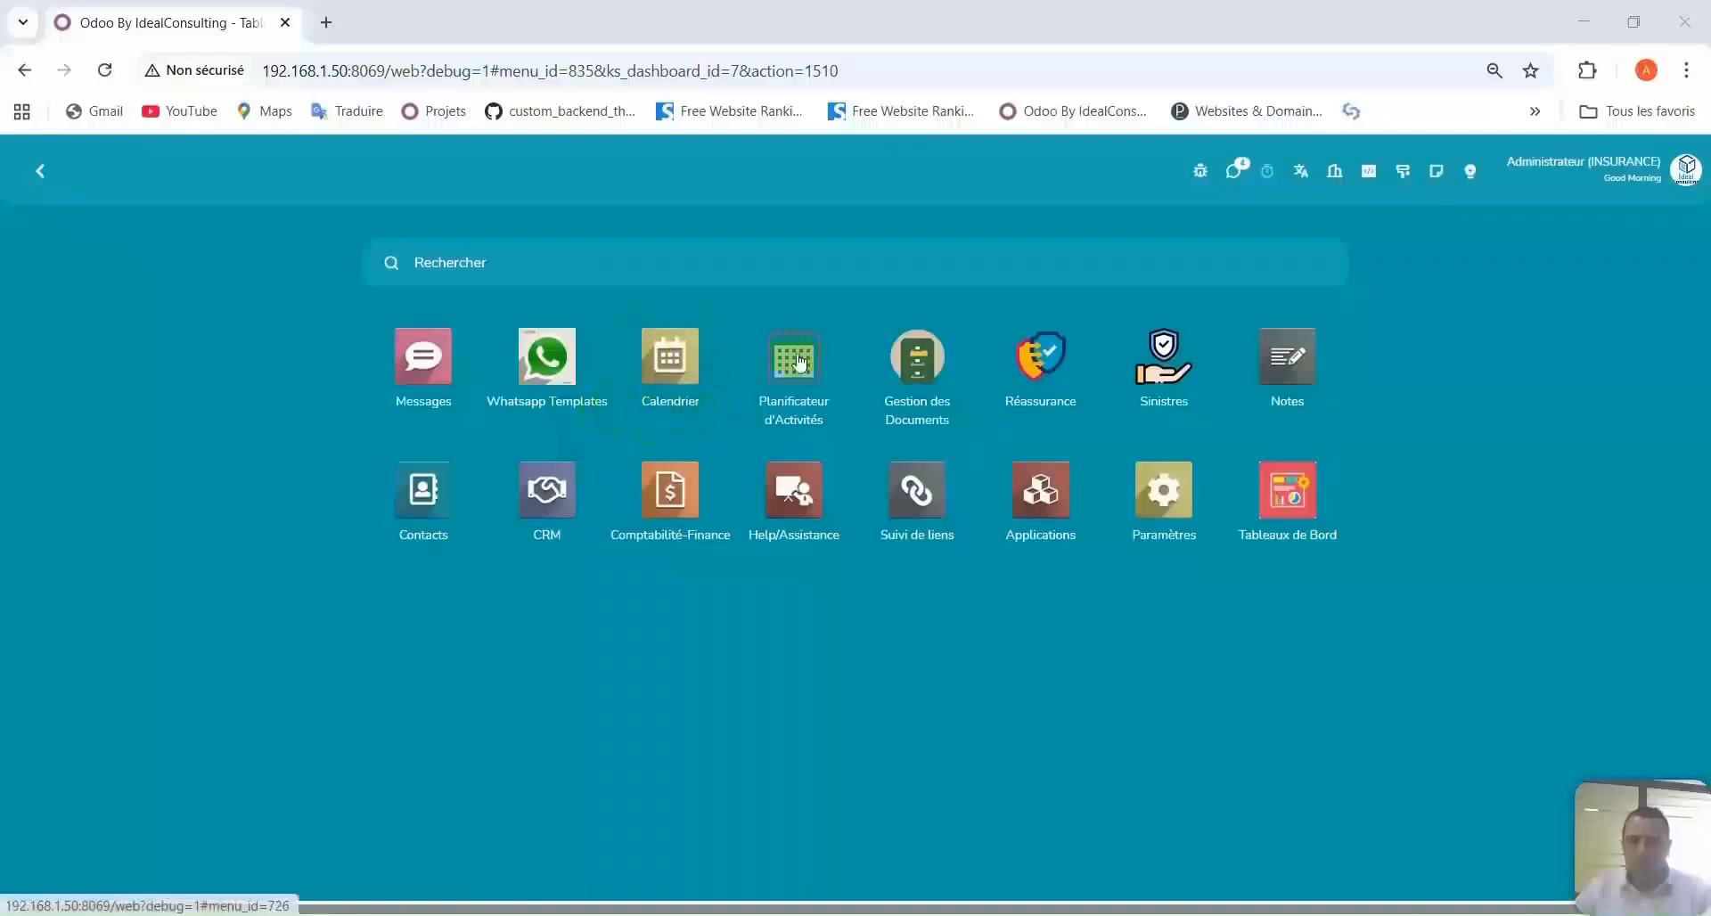
{"action": "left_click", "coordinate": [934, 381]}
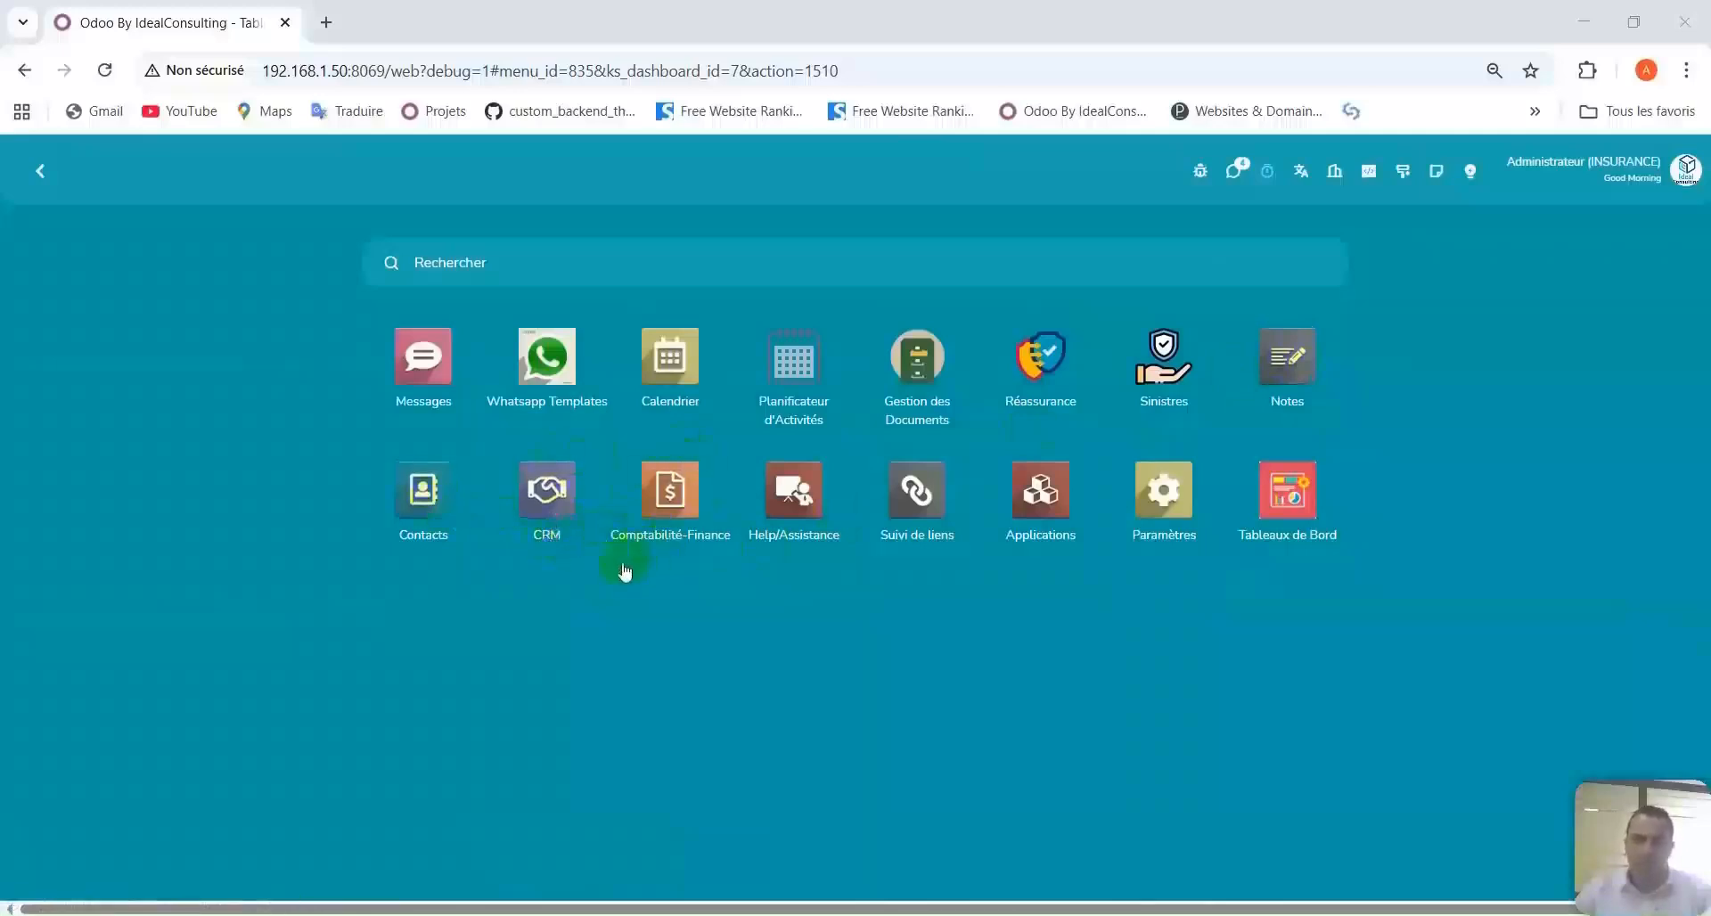
{"action": "left_click", "coordinate": [788, 492]}
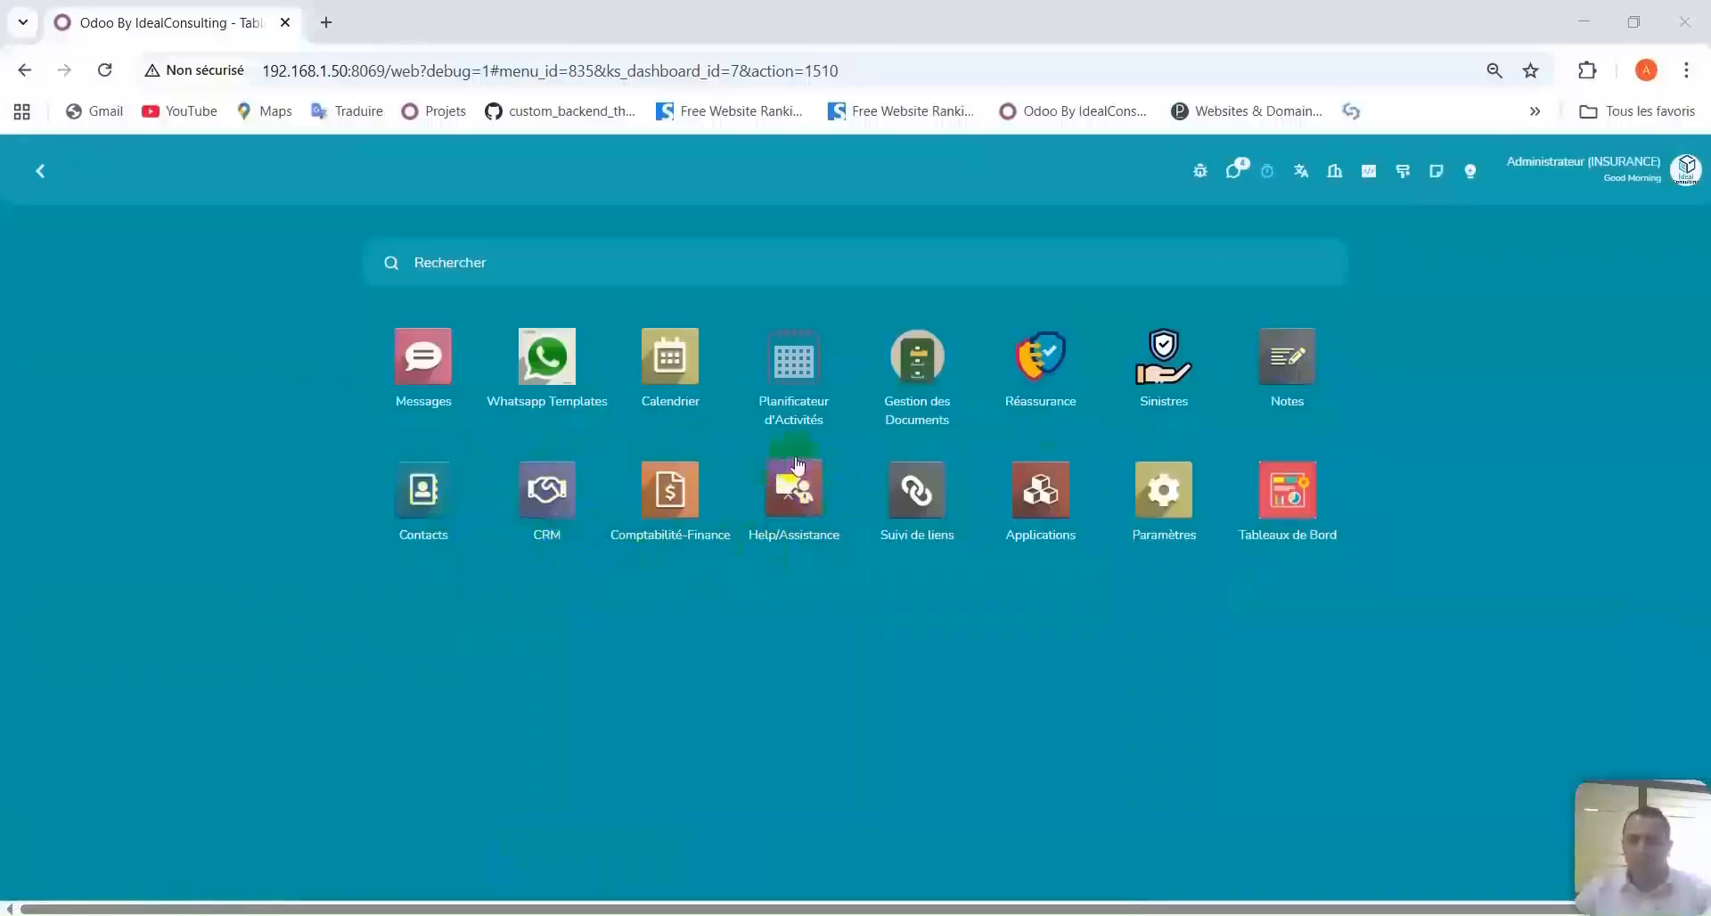
{"action": "left_click", "coordinate": [1045, 379]}
{"action": "left_click", "coordinate": [722, 412]}
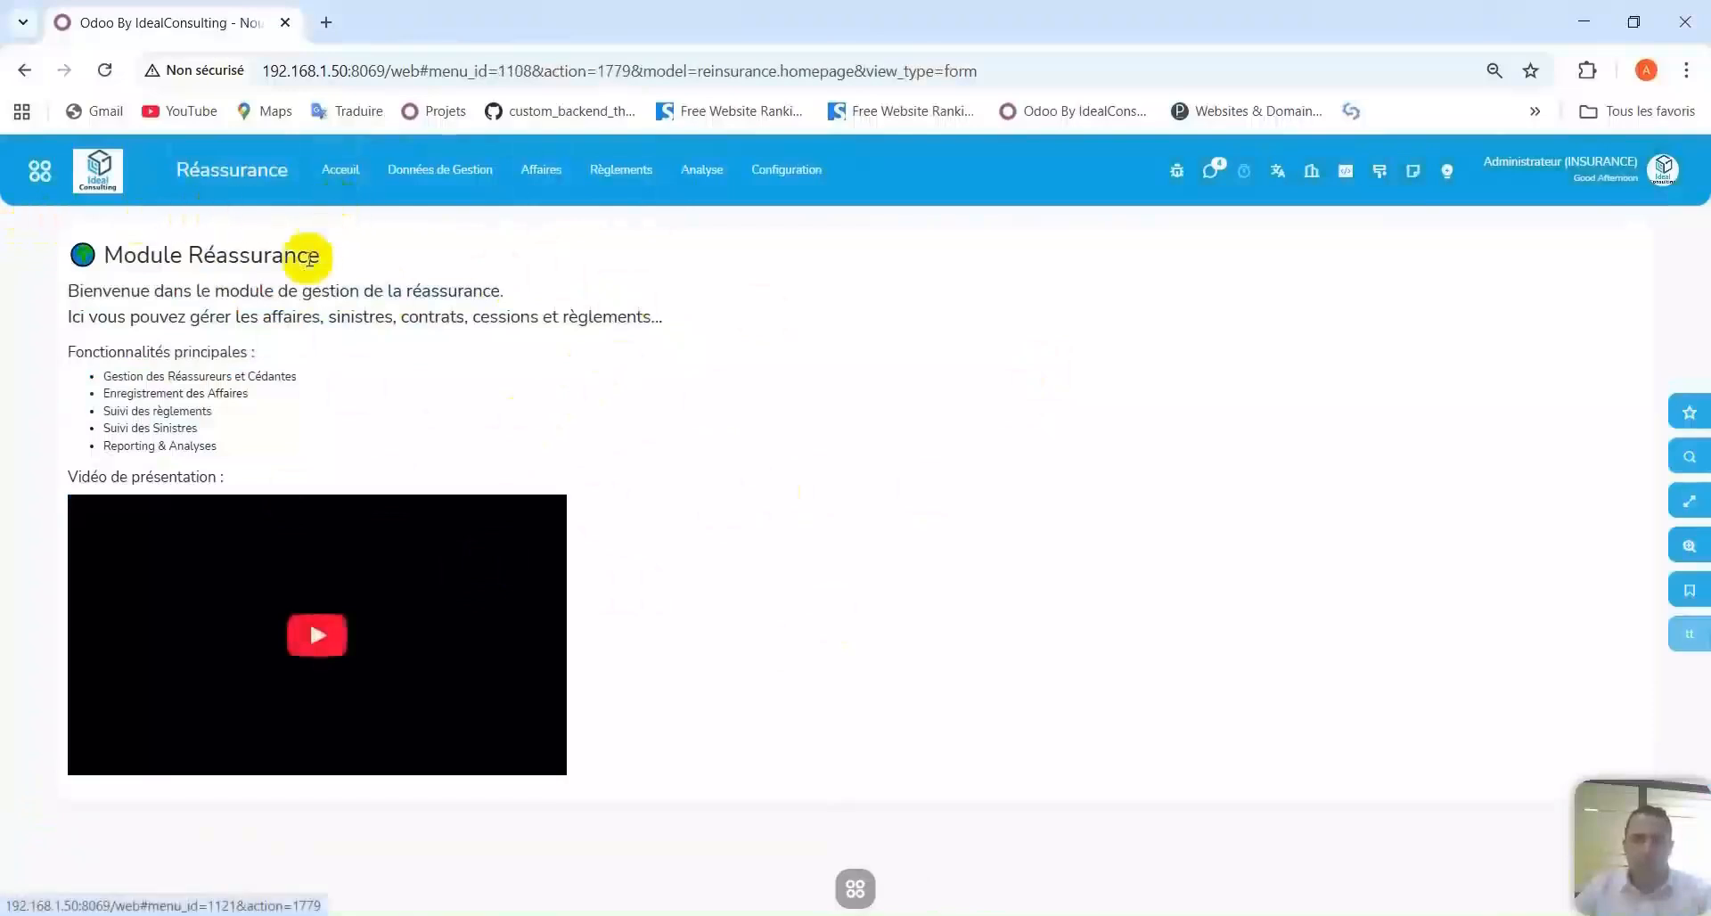
Read the welcome text and the list of main functions on the Réassurance home page.
{"action": "left_click_drag", "start_coordinate": [107, 247], "coordinate": [322, 345]}
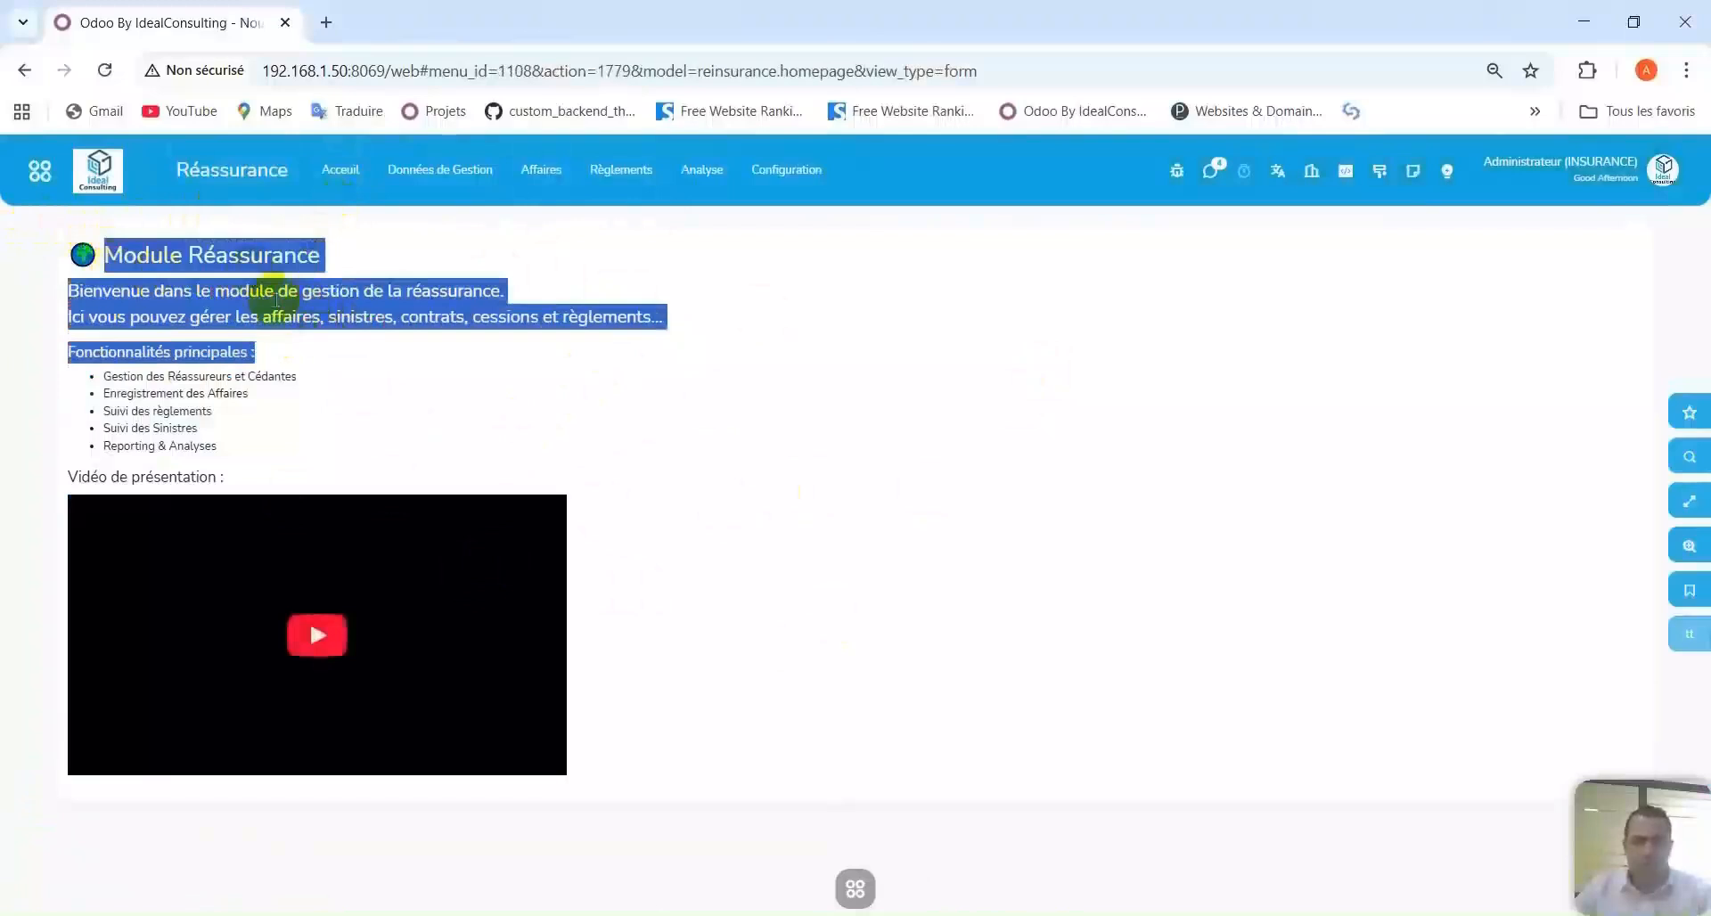
{"action": "left_click", "coordinate": [238, 325]}
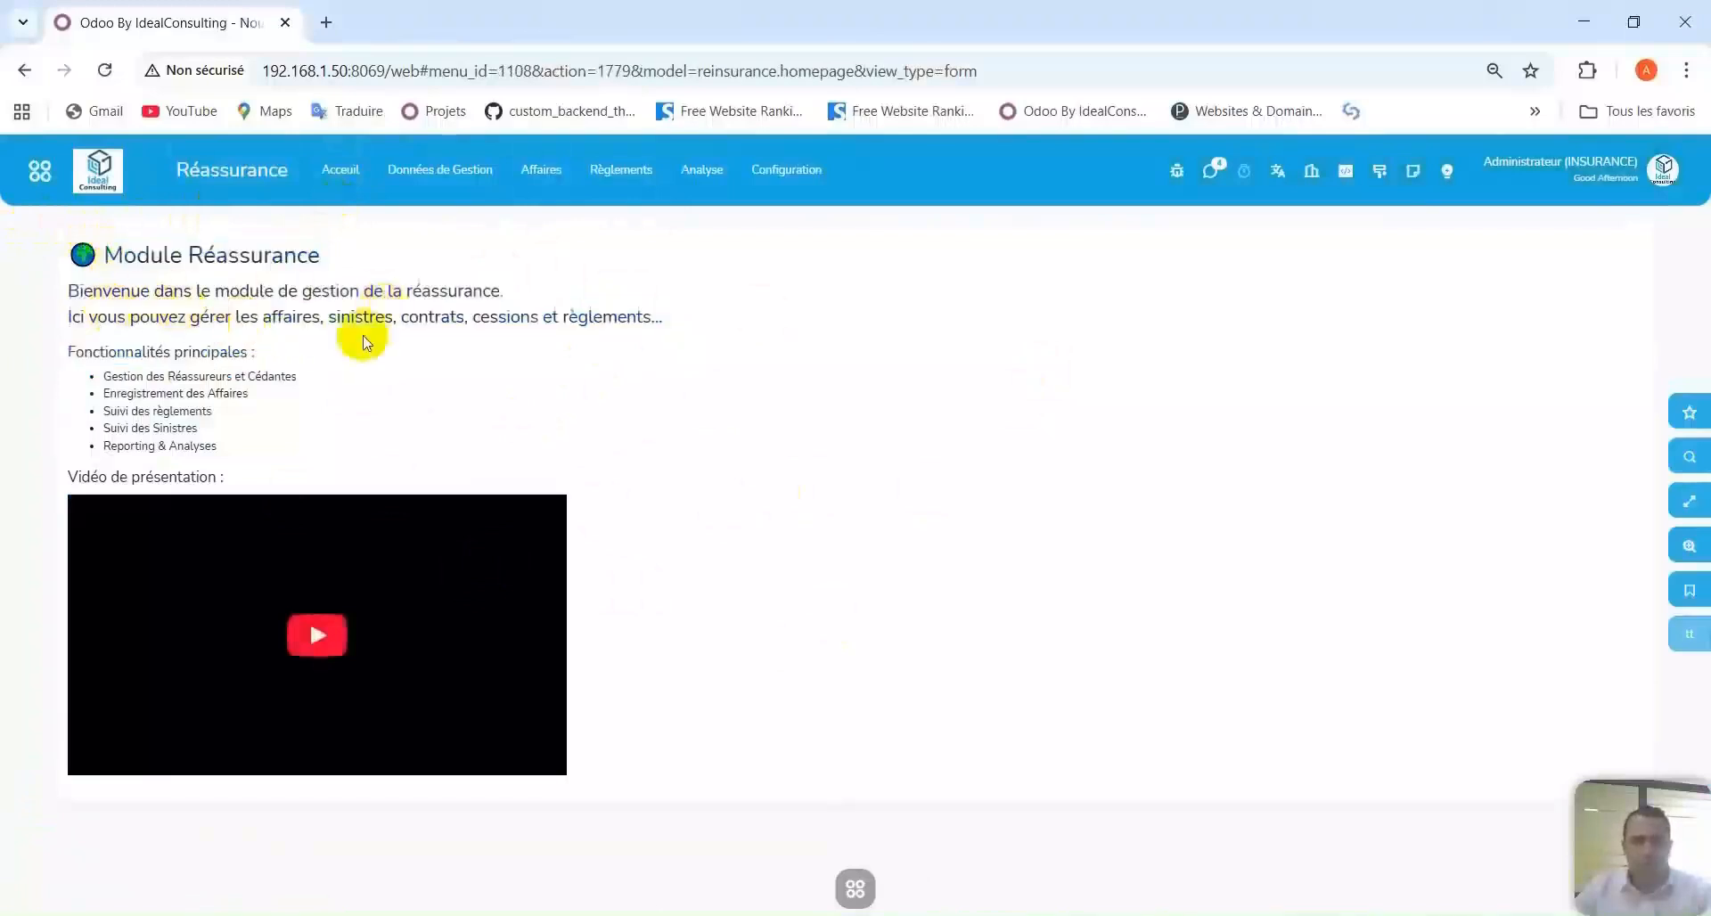
{"action": "left_click_drag", "start_coordinate": [273, 432], "coordinate": [150, 352]}
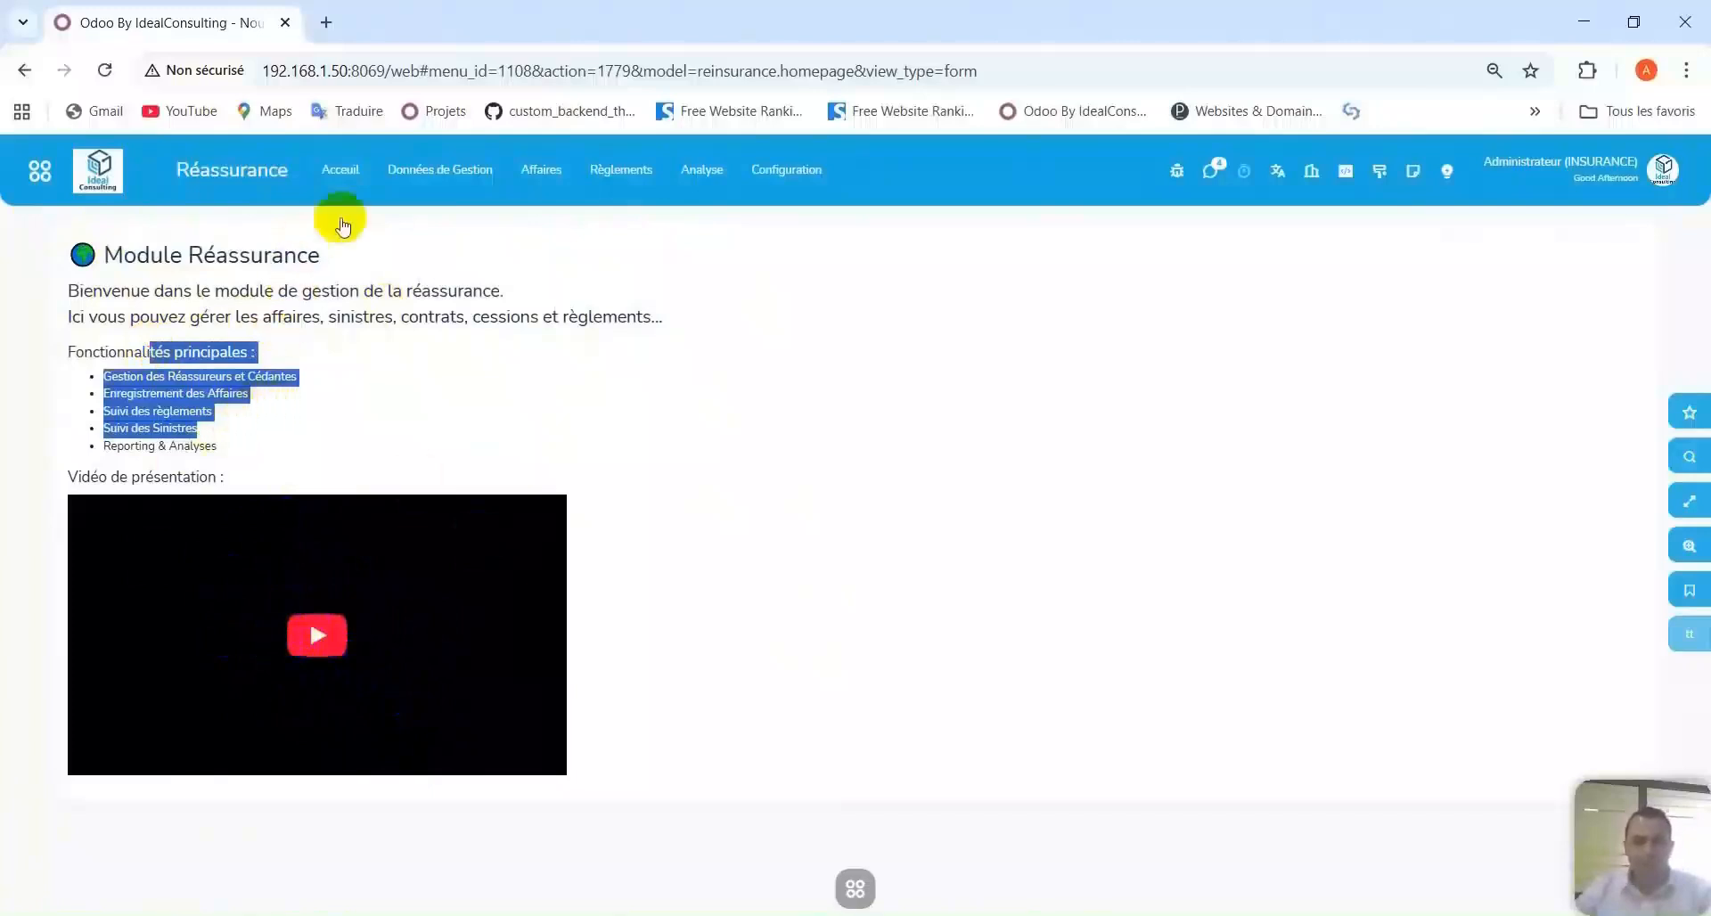
Go to Gestion des Cédantes and open the record Cédante 1 in edit mode.
{"action": "left_click", "coordinate": [441, 173]}
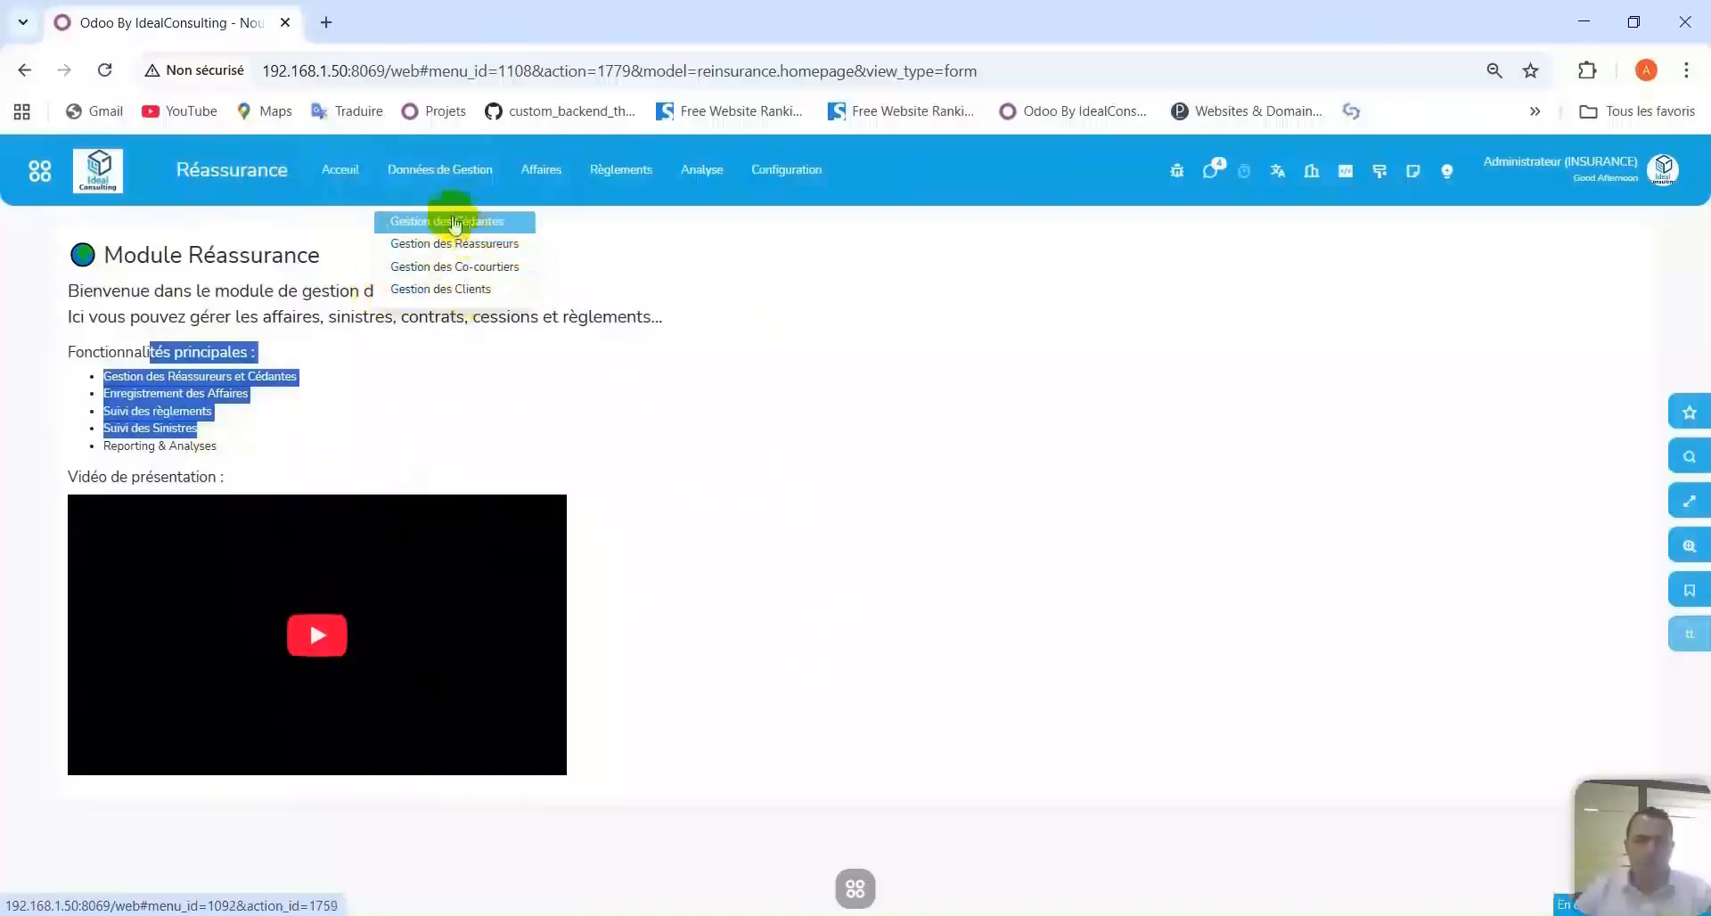
{"action": "left_click", "coordinate": [456, 223]}
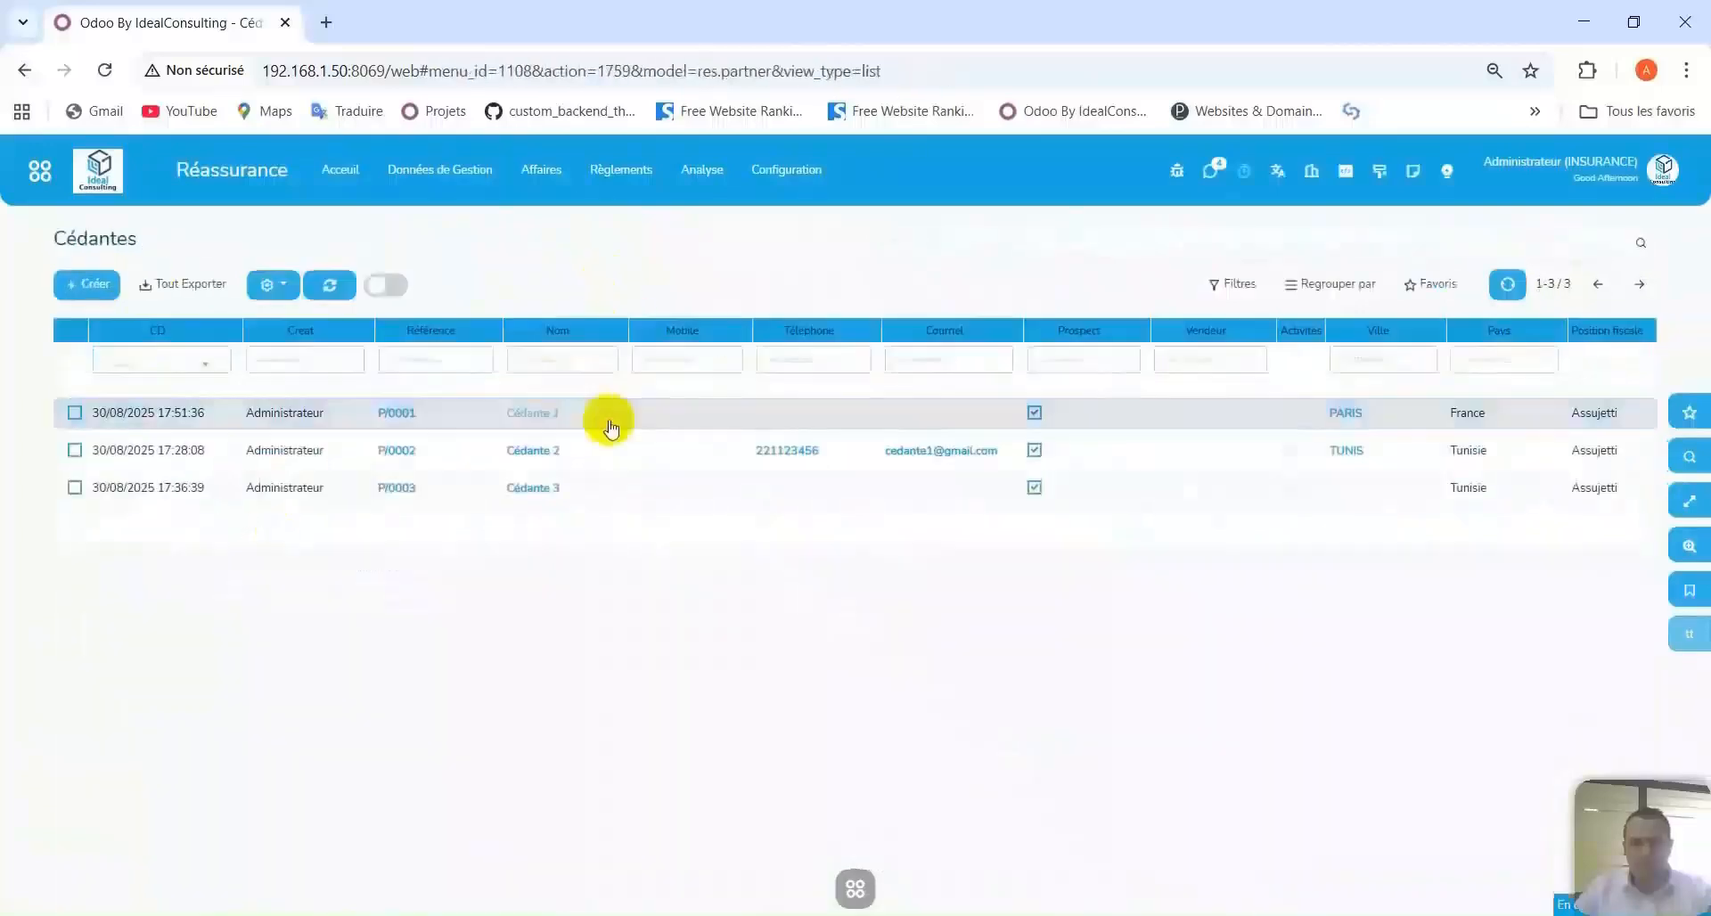
{"action": "left_click", "coordinate": [610, 429]}
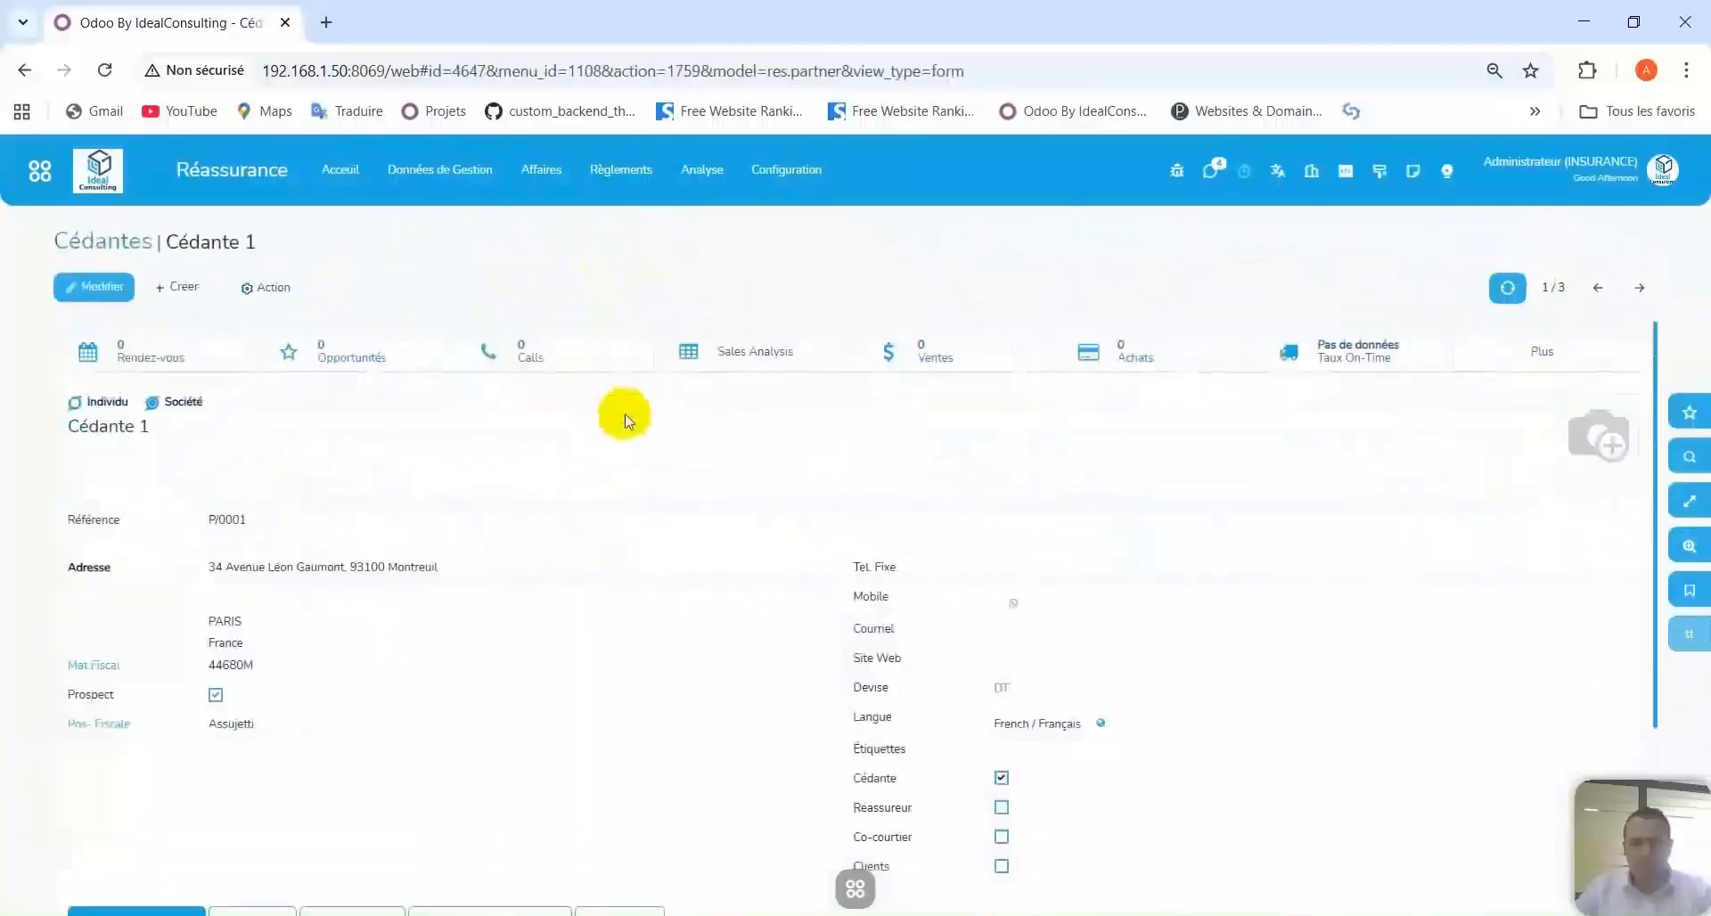
{"action": "left_click", "coordinate": [110, 288]}
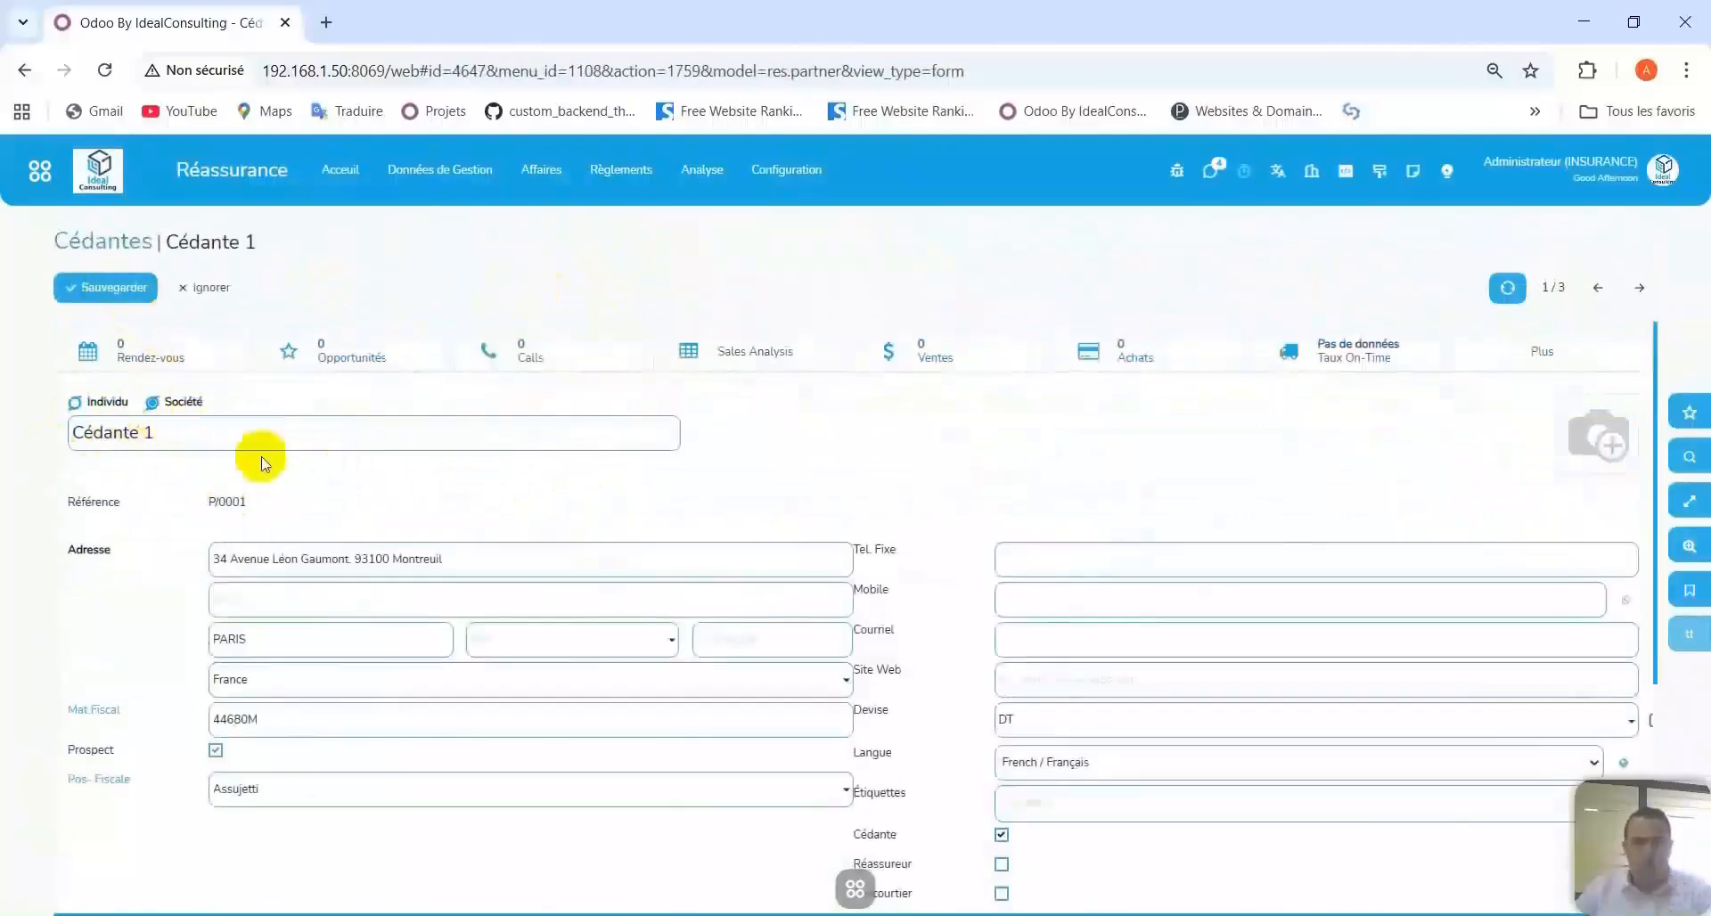
Examine Cédante 1's address, tax number, fiscal position, contact fields and partner type options.
{"action": "left_click_drag", "start_coordinate": [530, 553], "coordinate": [214, 588]}
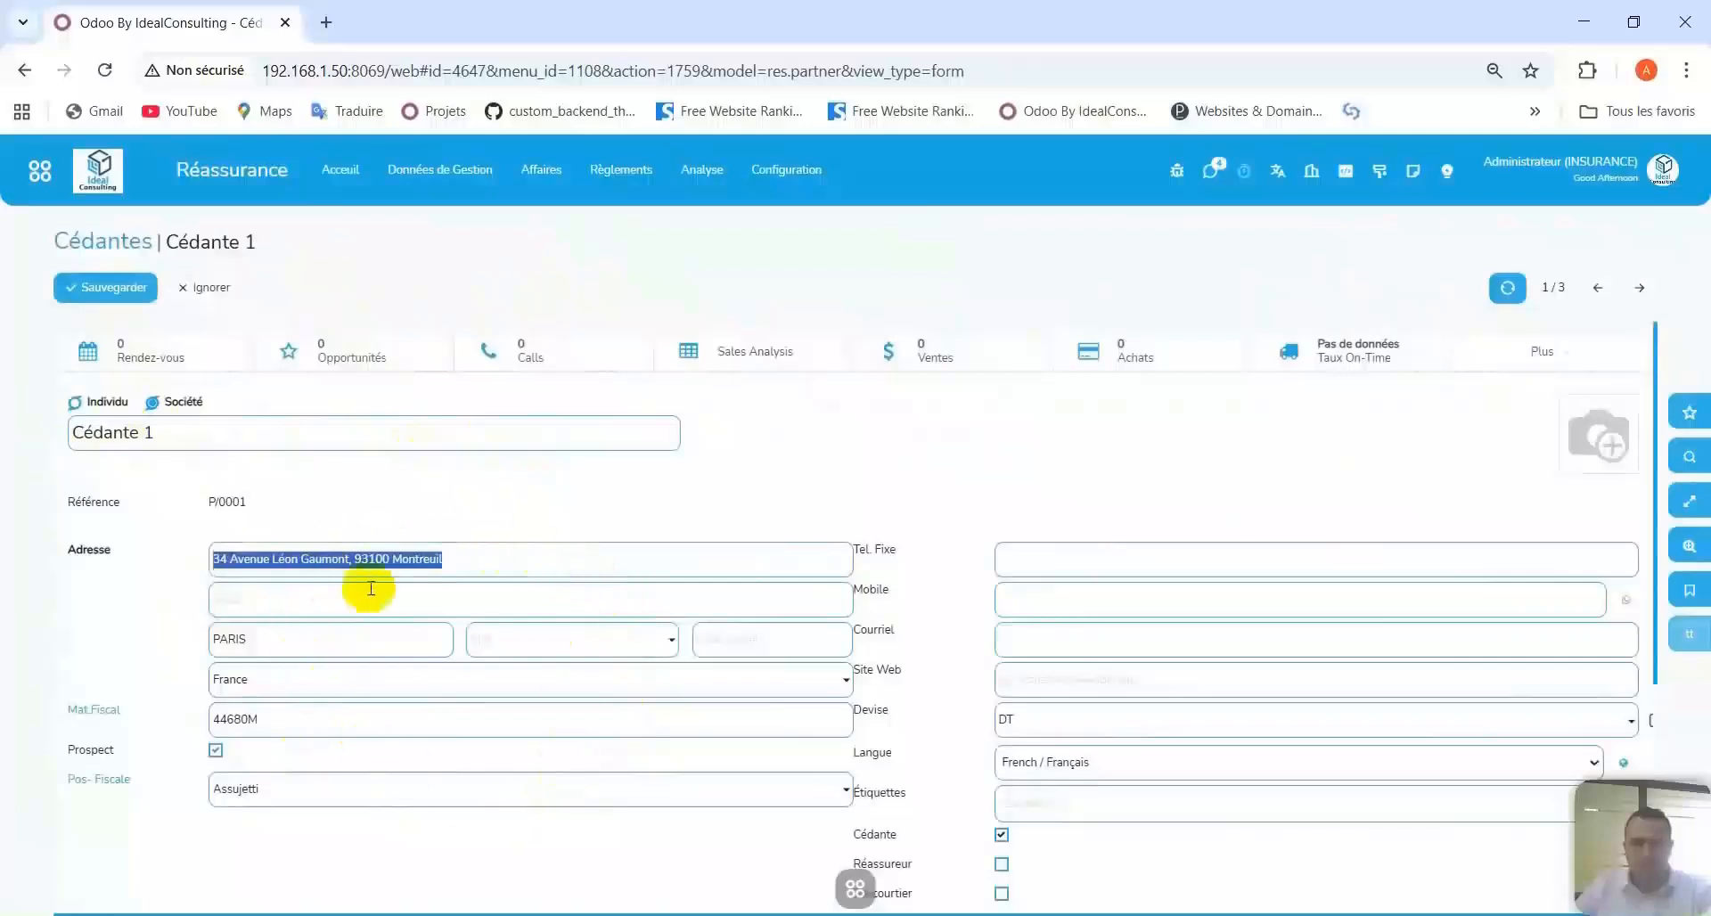
{"action": "scroll", "coordinate": [478, 535], "scroll_direction": "down", "scroll_amount": 1}
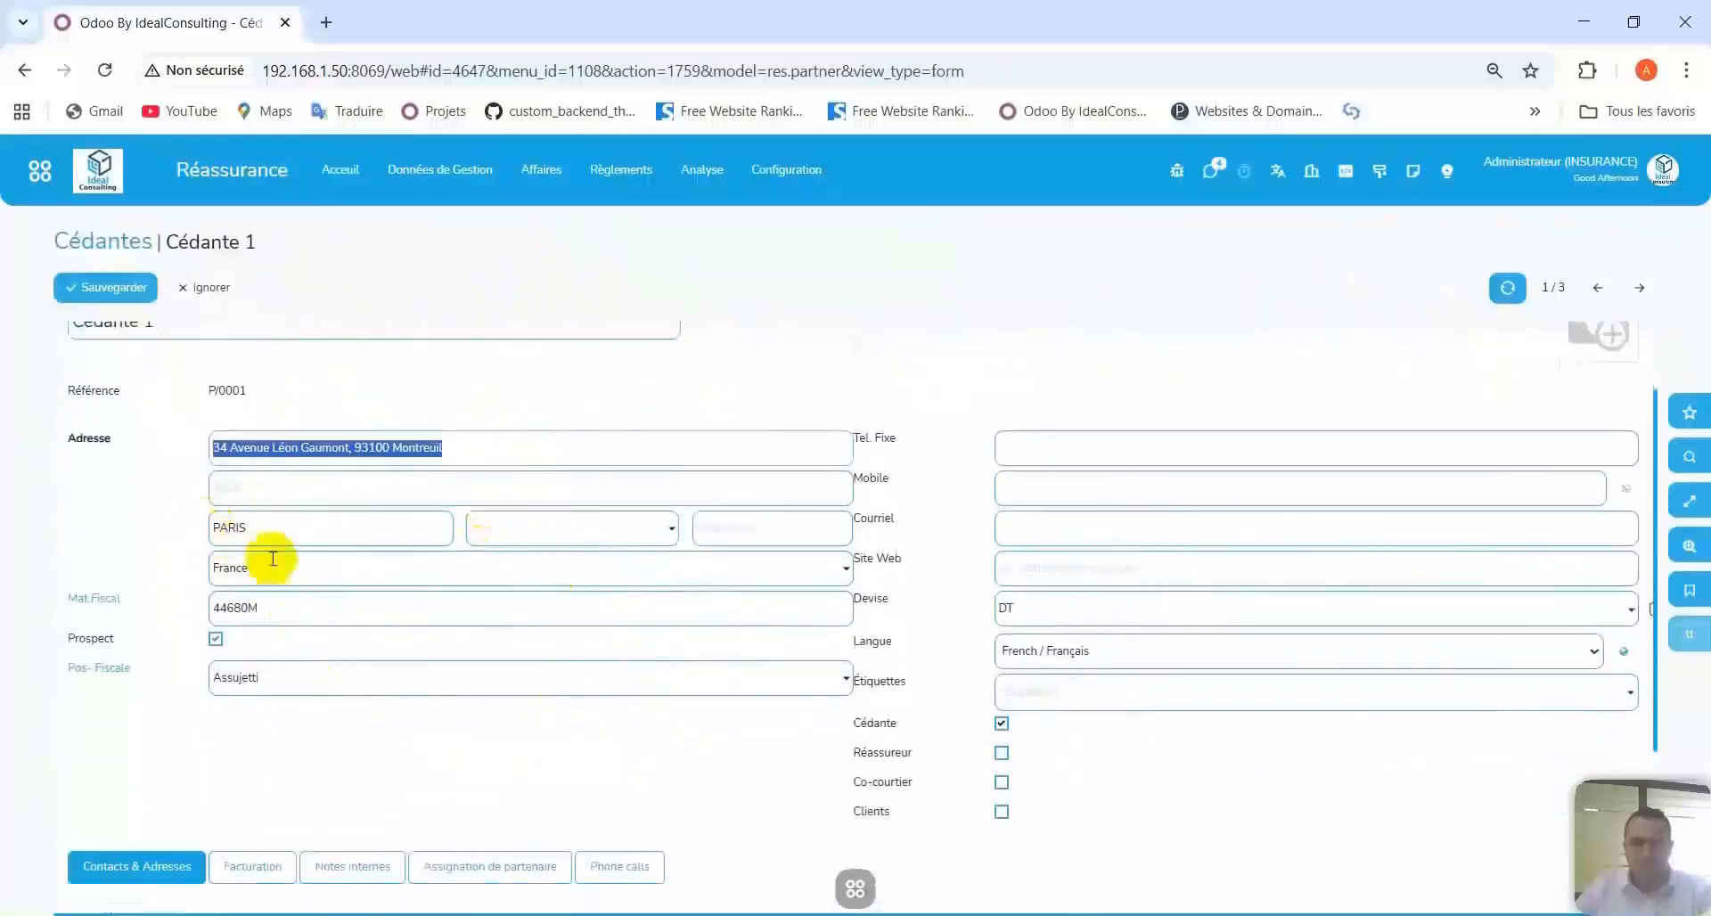
{"action": "left_click_drag", "start_coordinate": [321, 615], "coordinate": [172, 617]}
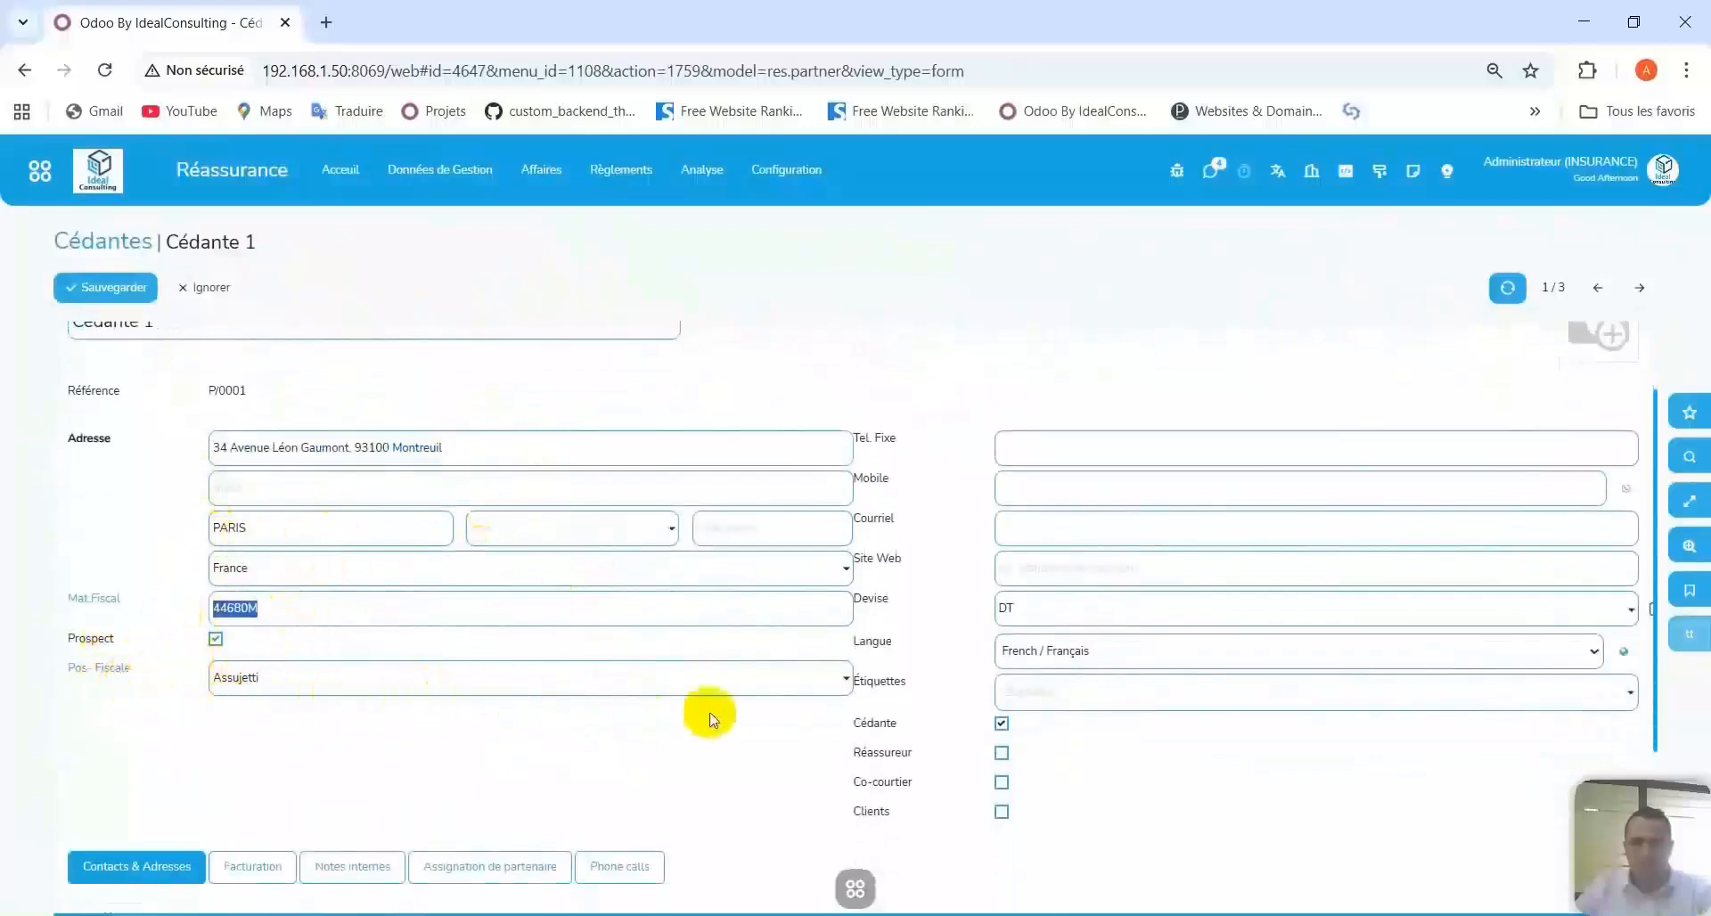
{"action": "scroll", "coordinate": [692, 698], "scroll_direction": "down", "scroll_amount": 1}
{"action": "left_click", "coordinate": [739, 701]}
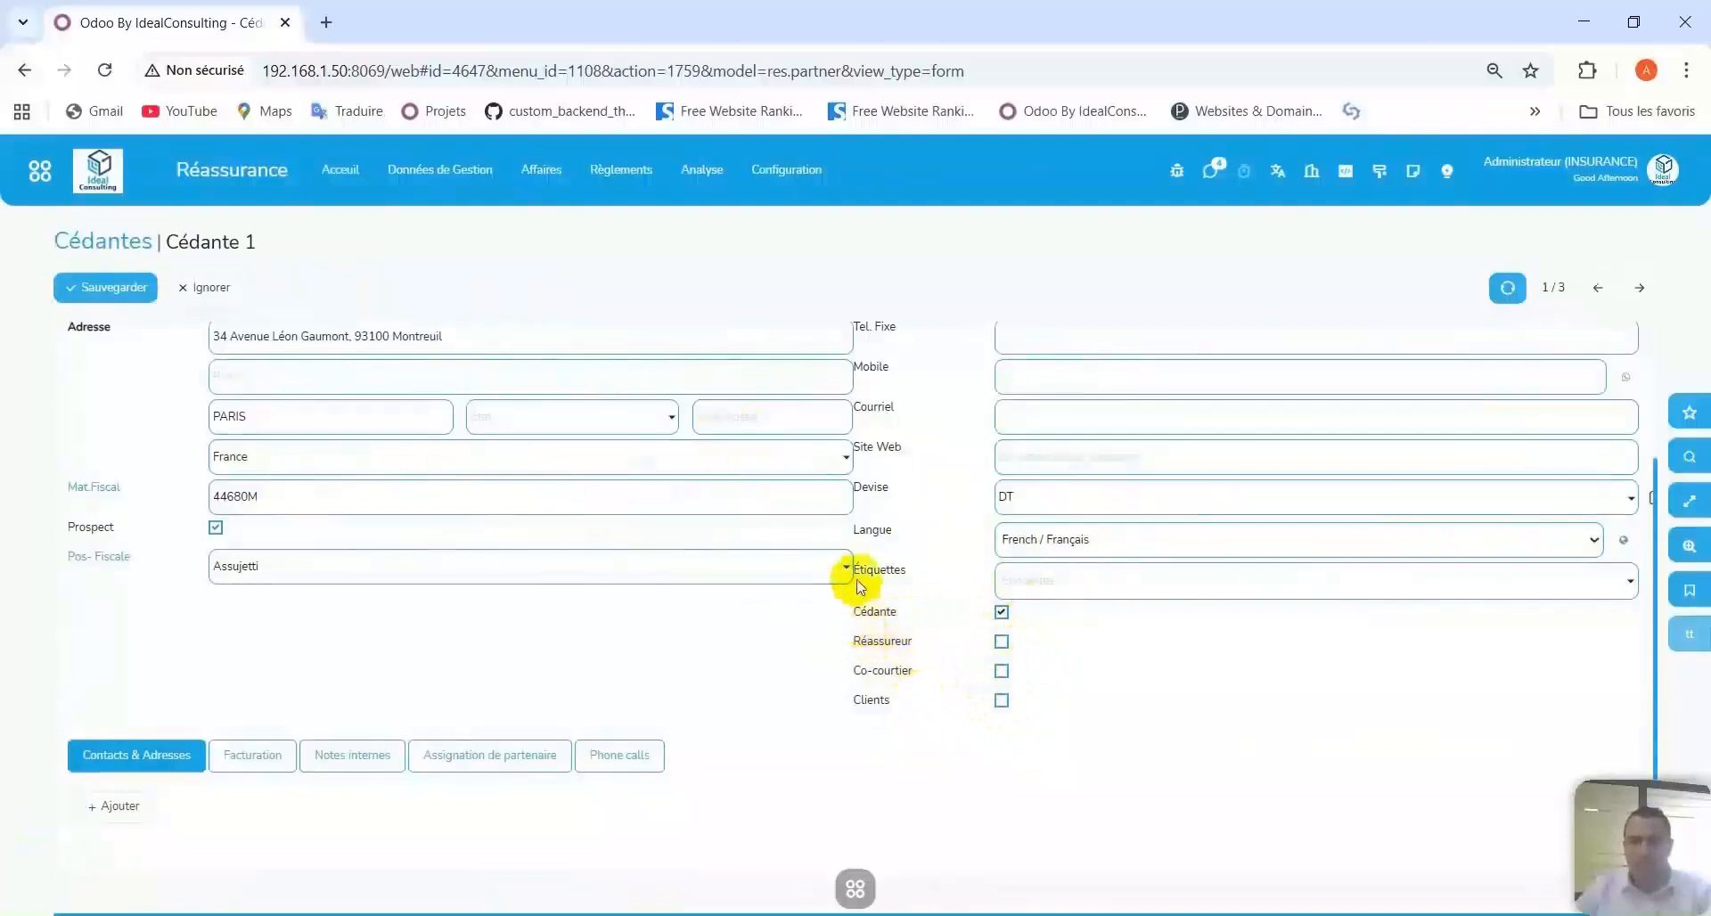
{"action": "scroll", "coordinate": [940, 382], "scroll_direction": "up", "scroll_amount": 1}
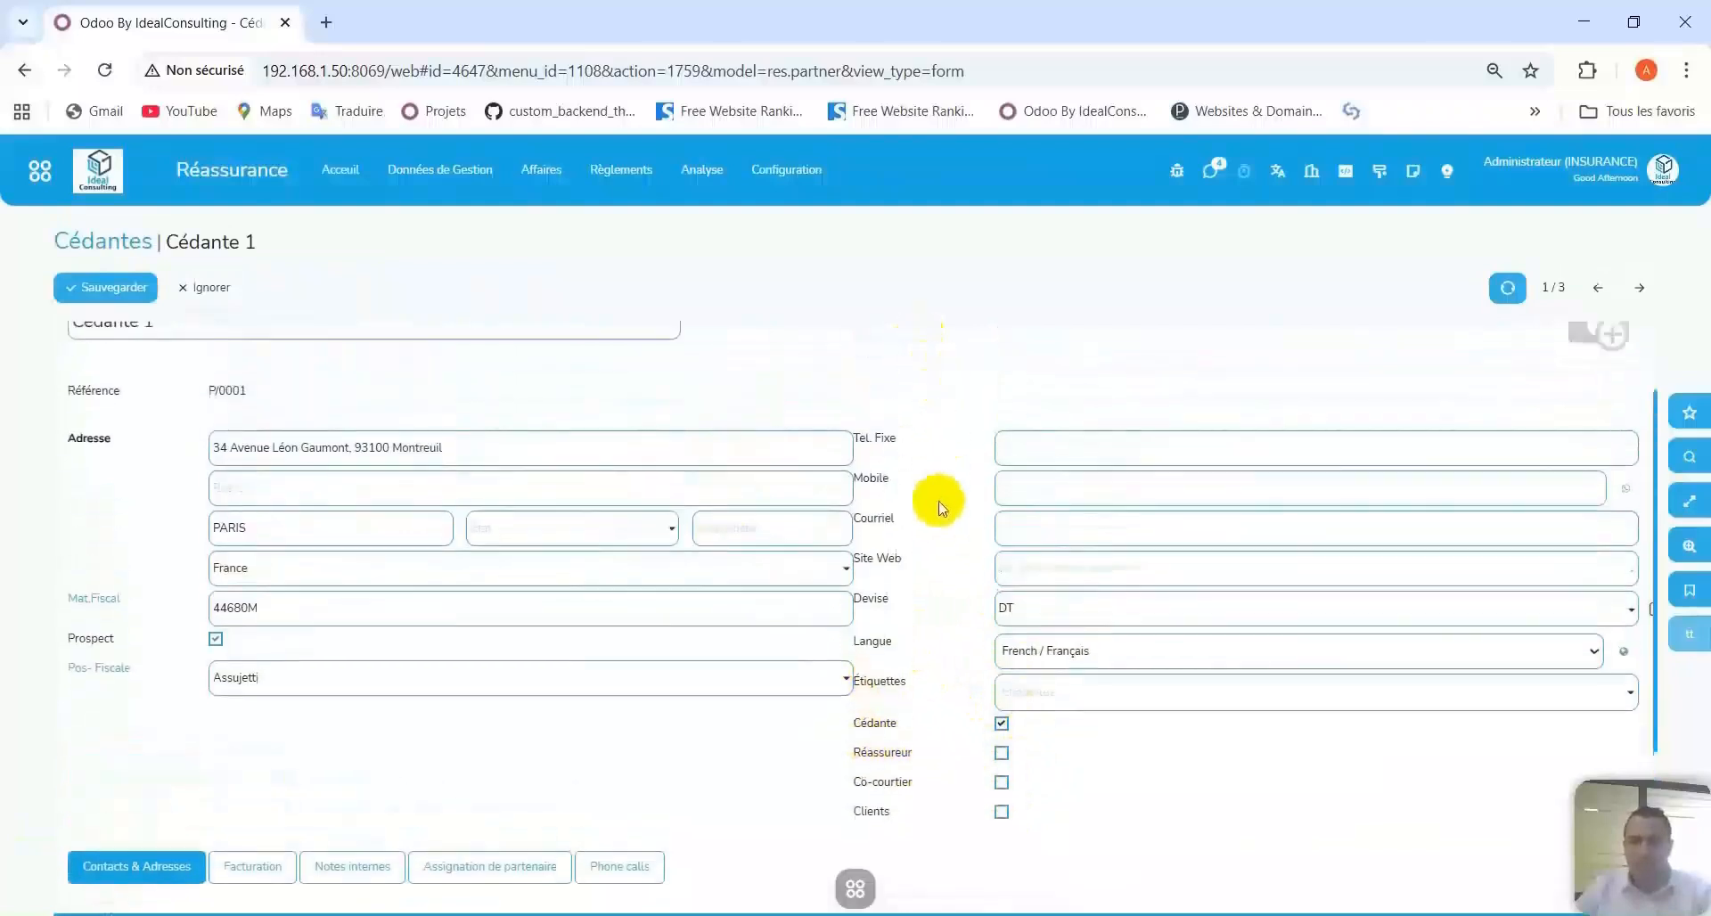
{"action": "scroll", "coordinate": [902, 615], "scroll_direction": "down", "scroll_amount": 1}
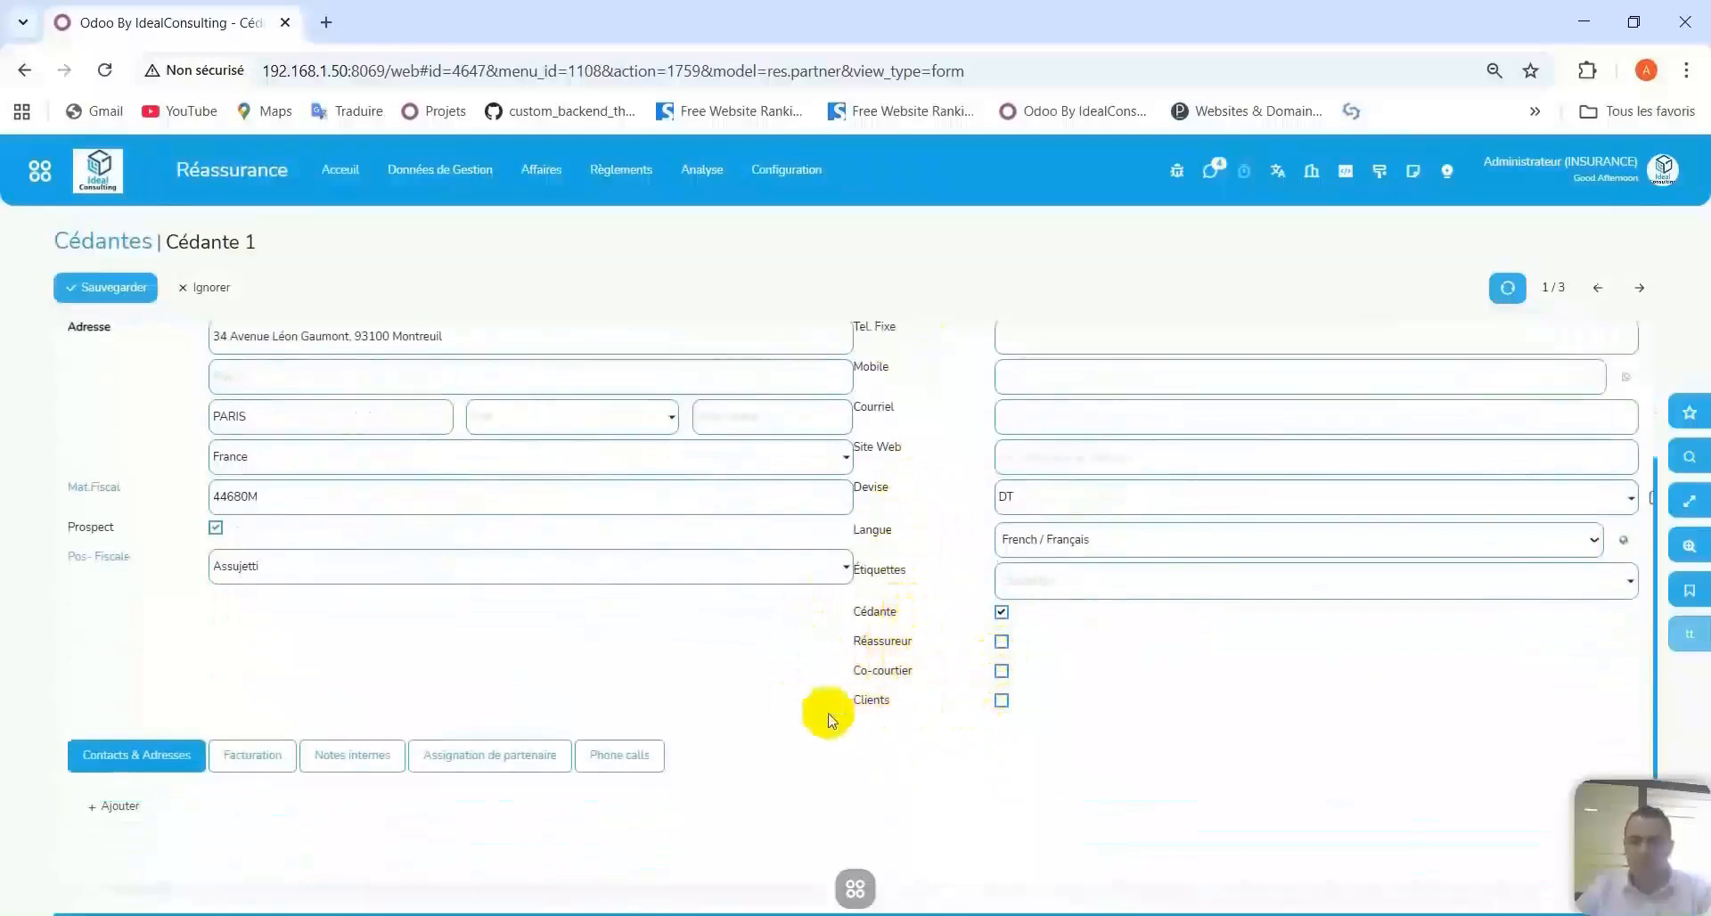
Show Cédante 1's Facturation details and try to add a bank account line.
{"action": "left_click", "coordinate": [254, 754]}
{"action": "scroll", "coordinate": [265, 624], "scroll_direction": "down", "scroll_amount": 2}
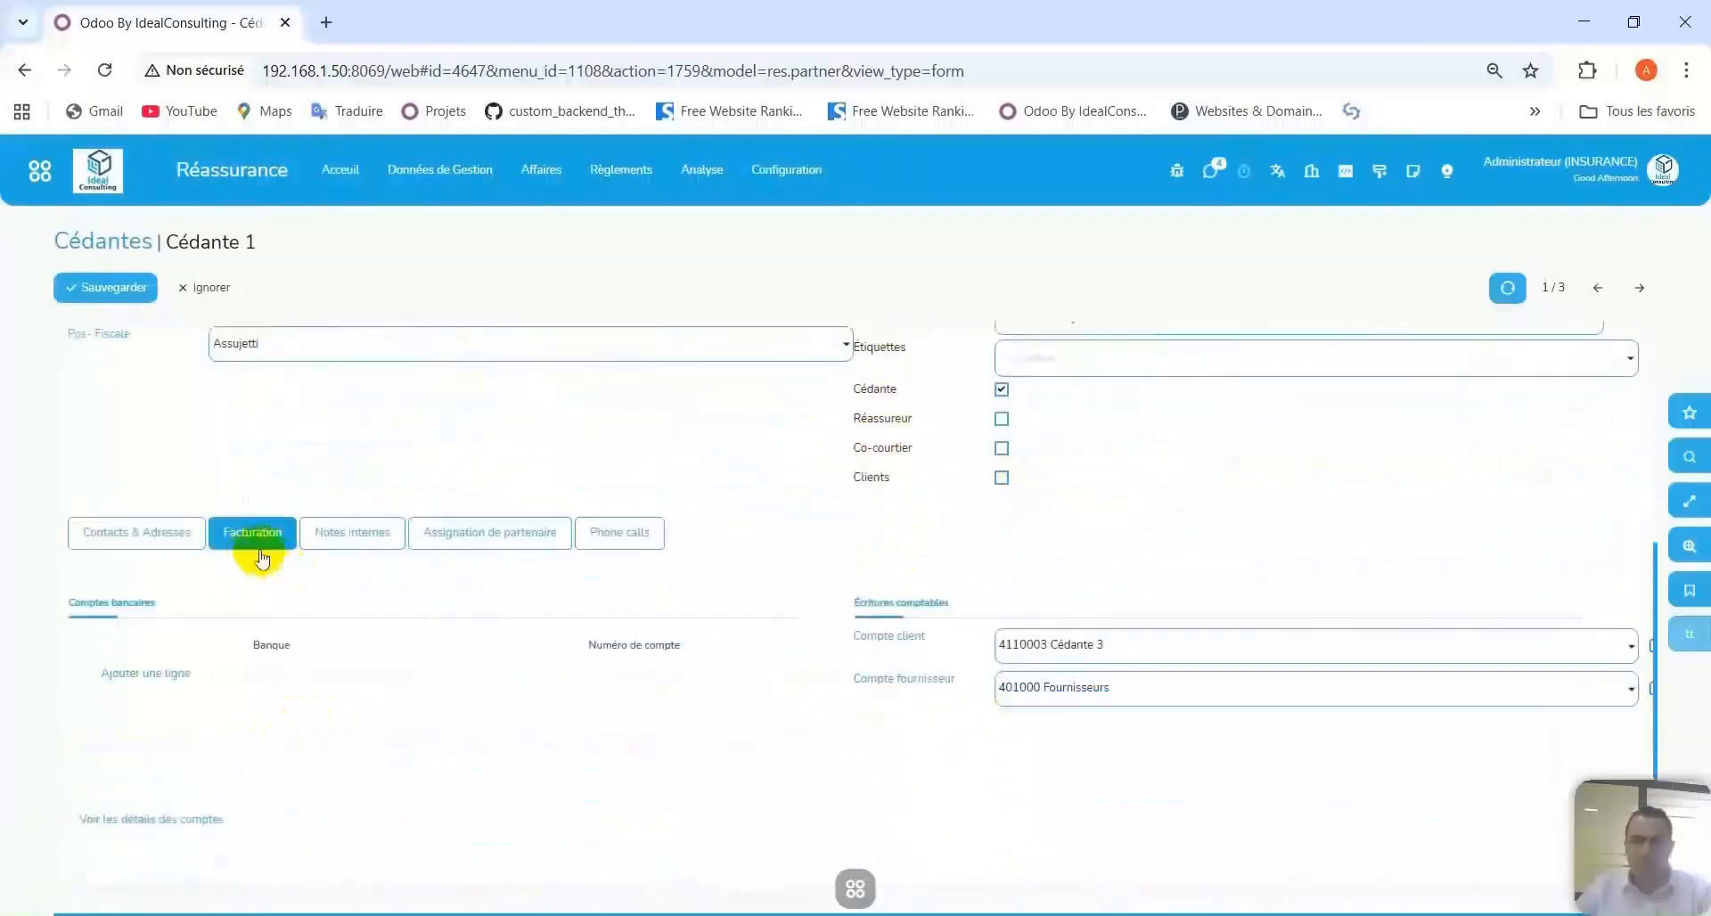
{"action": "left_click", "coordinate": [175, 674]}
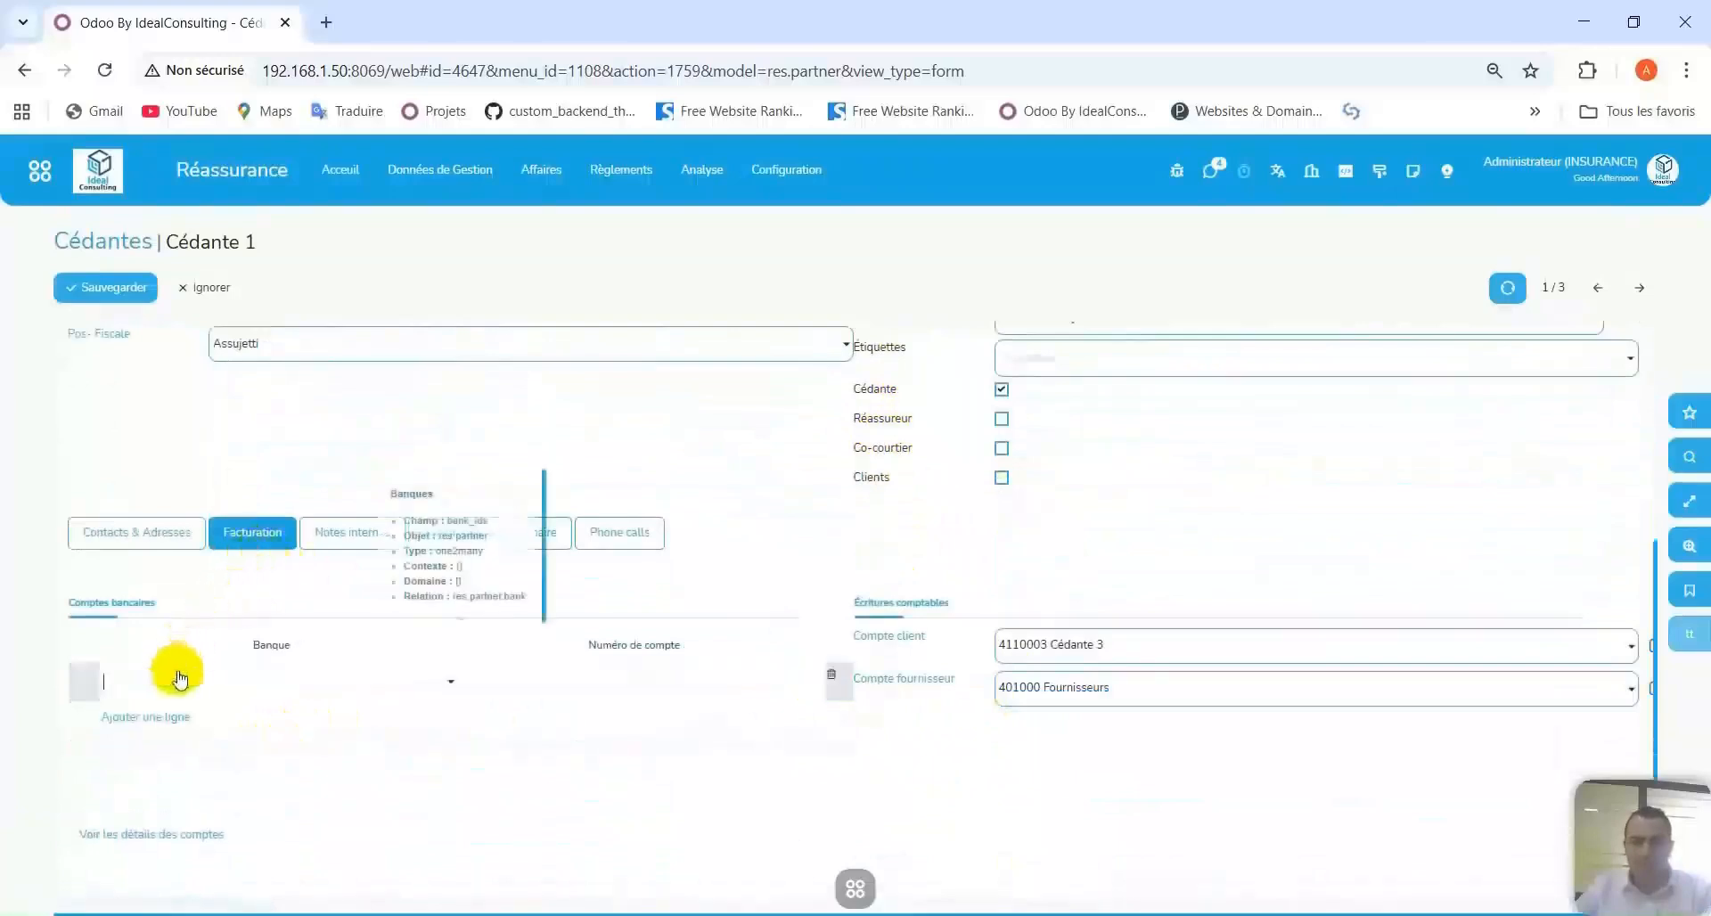
{"action": "left_click", "coordinate": [347, 682]}
{"action": "left_click", "coordinate": [355, 627]}
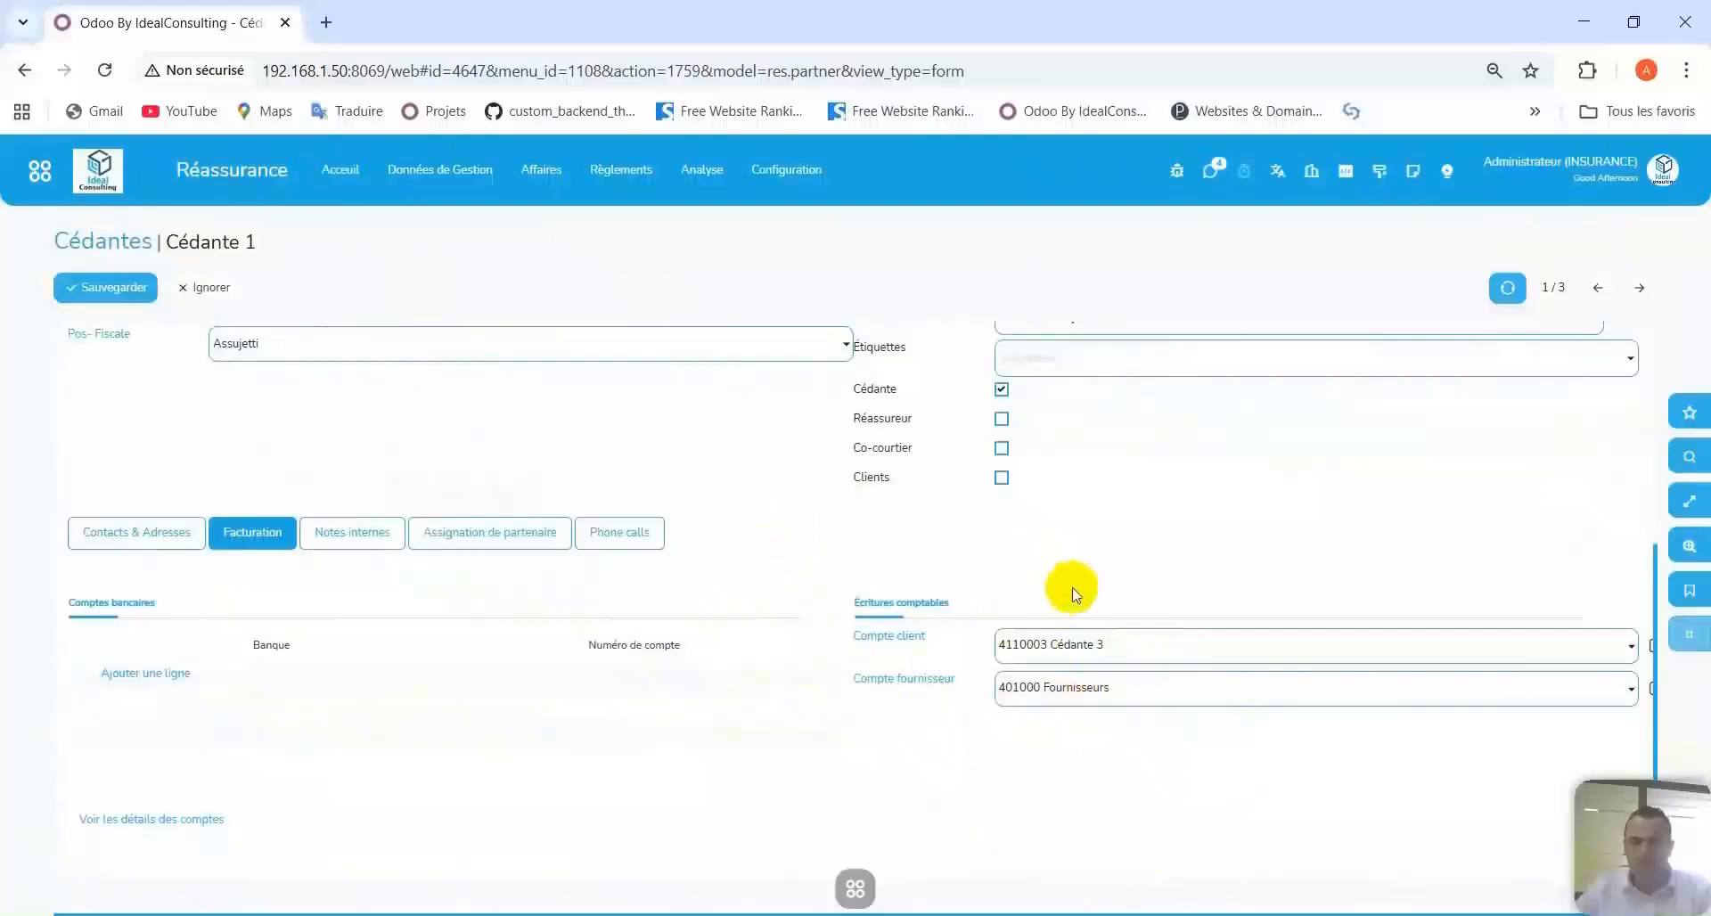
Review Cédante 1's general data and partner type options together with its customer and supplier accounts.
{"action": "scroll", "coordinate": [1069, 584], "scroll_direction": "up", "scroll_amount": 5}
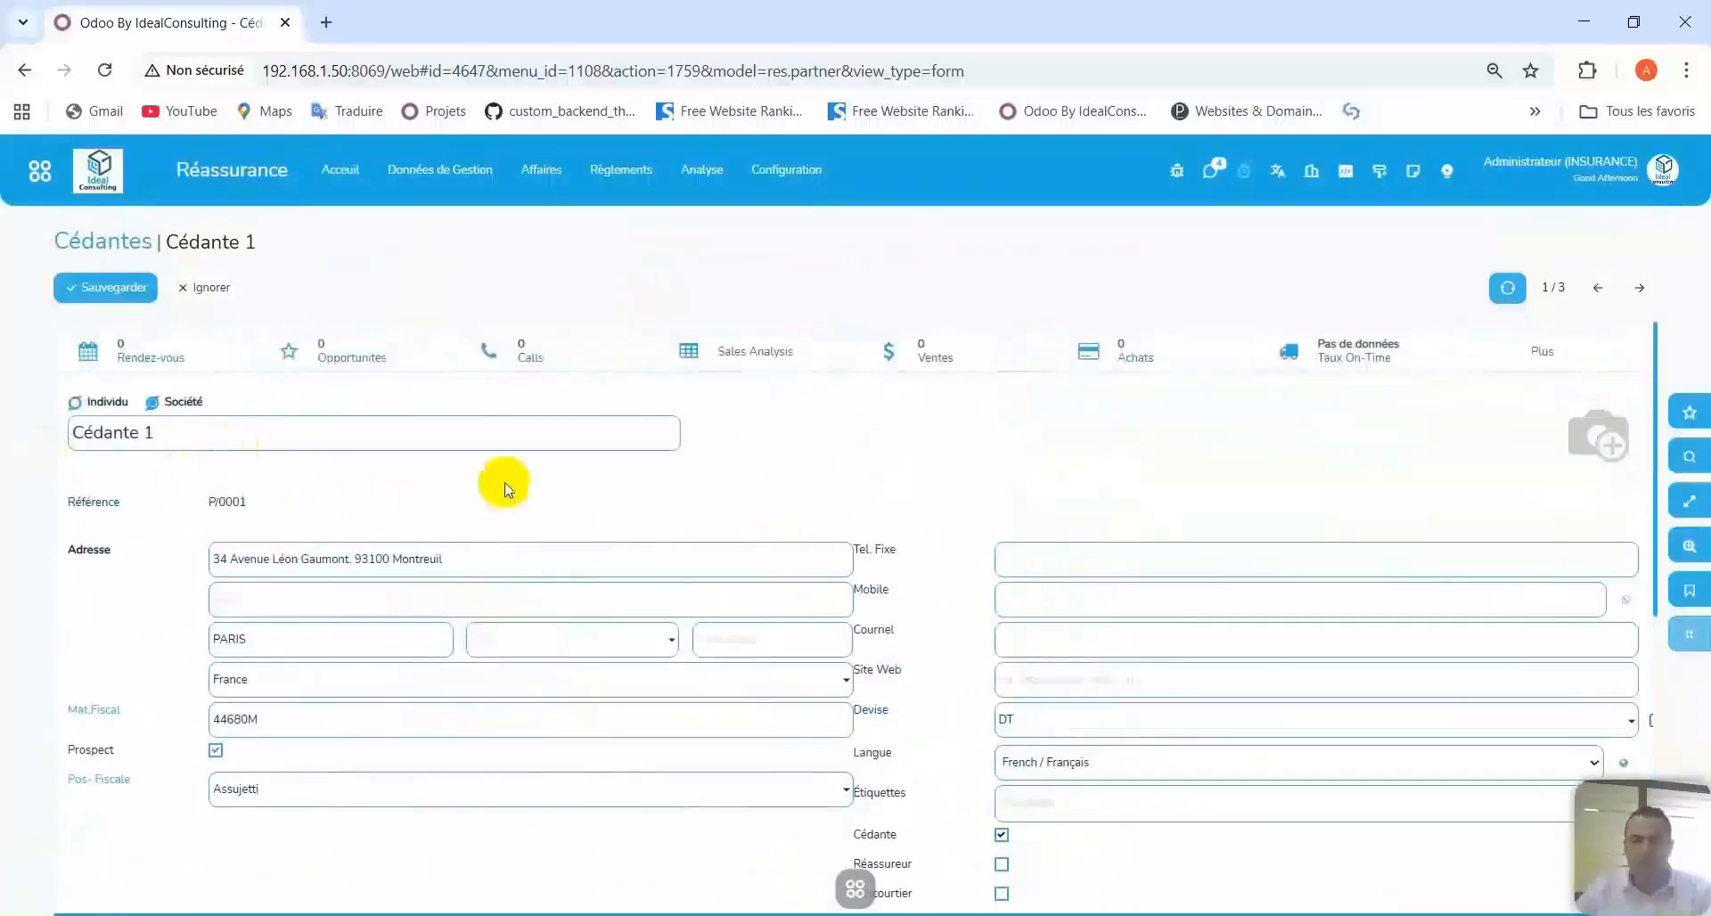
{"action": "scroll", "coordinate": [900, 548], "scroll_direction": "down", "scroll_amount": 1}
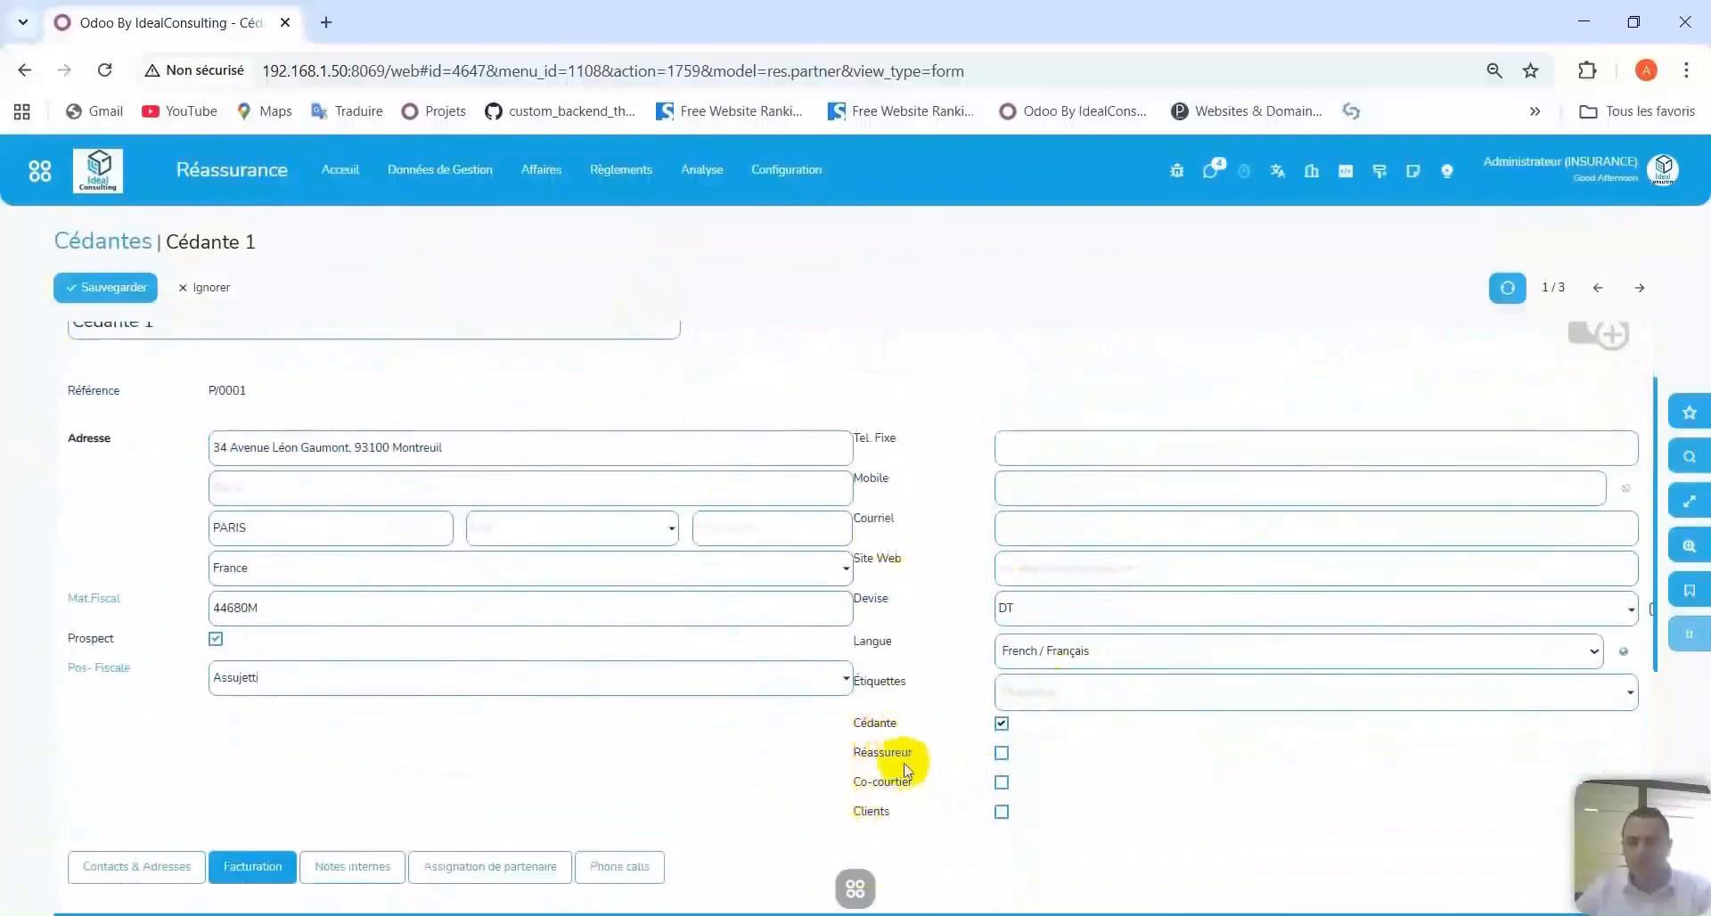
{"action": "scroll", "coordinate": [776, 764], "scroll_direction": "down", "scroll_amount": 2}
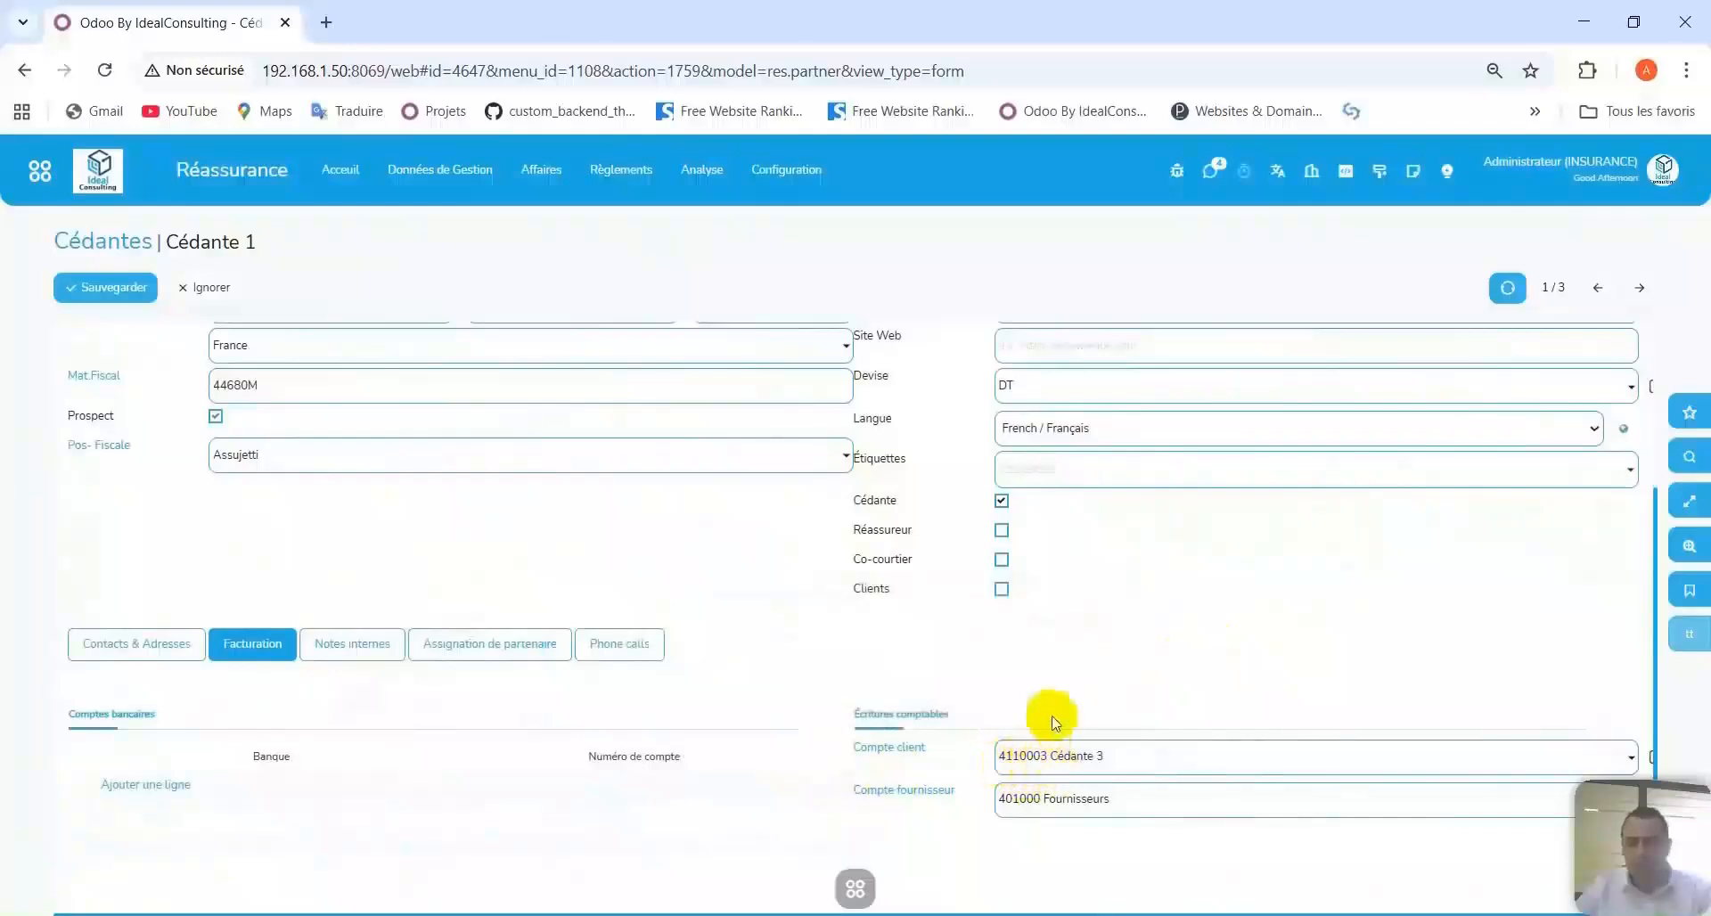
{"action": "scroll", "coordinate": [1051, 717], "scroll_direction": "up", "scroll_amount": 4}
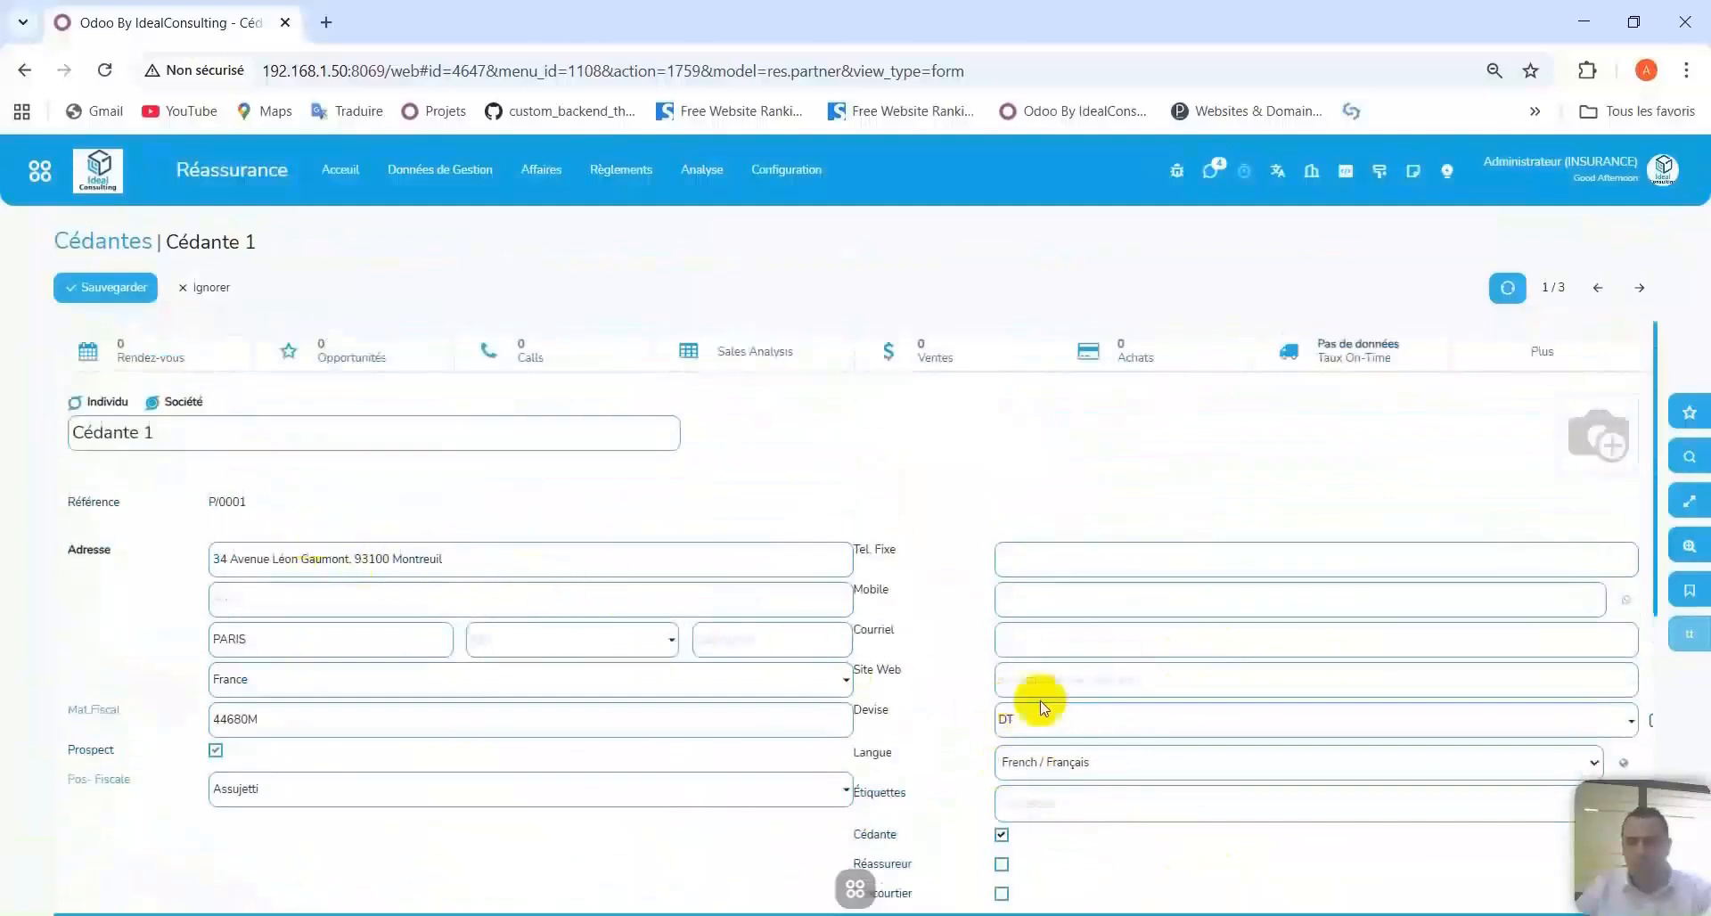
{"action": "scroll", "coordinate": [1108, 764], "scroll_direction": "down", "scroll_amount": 4}
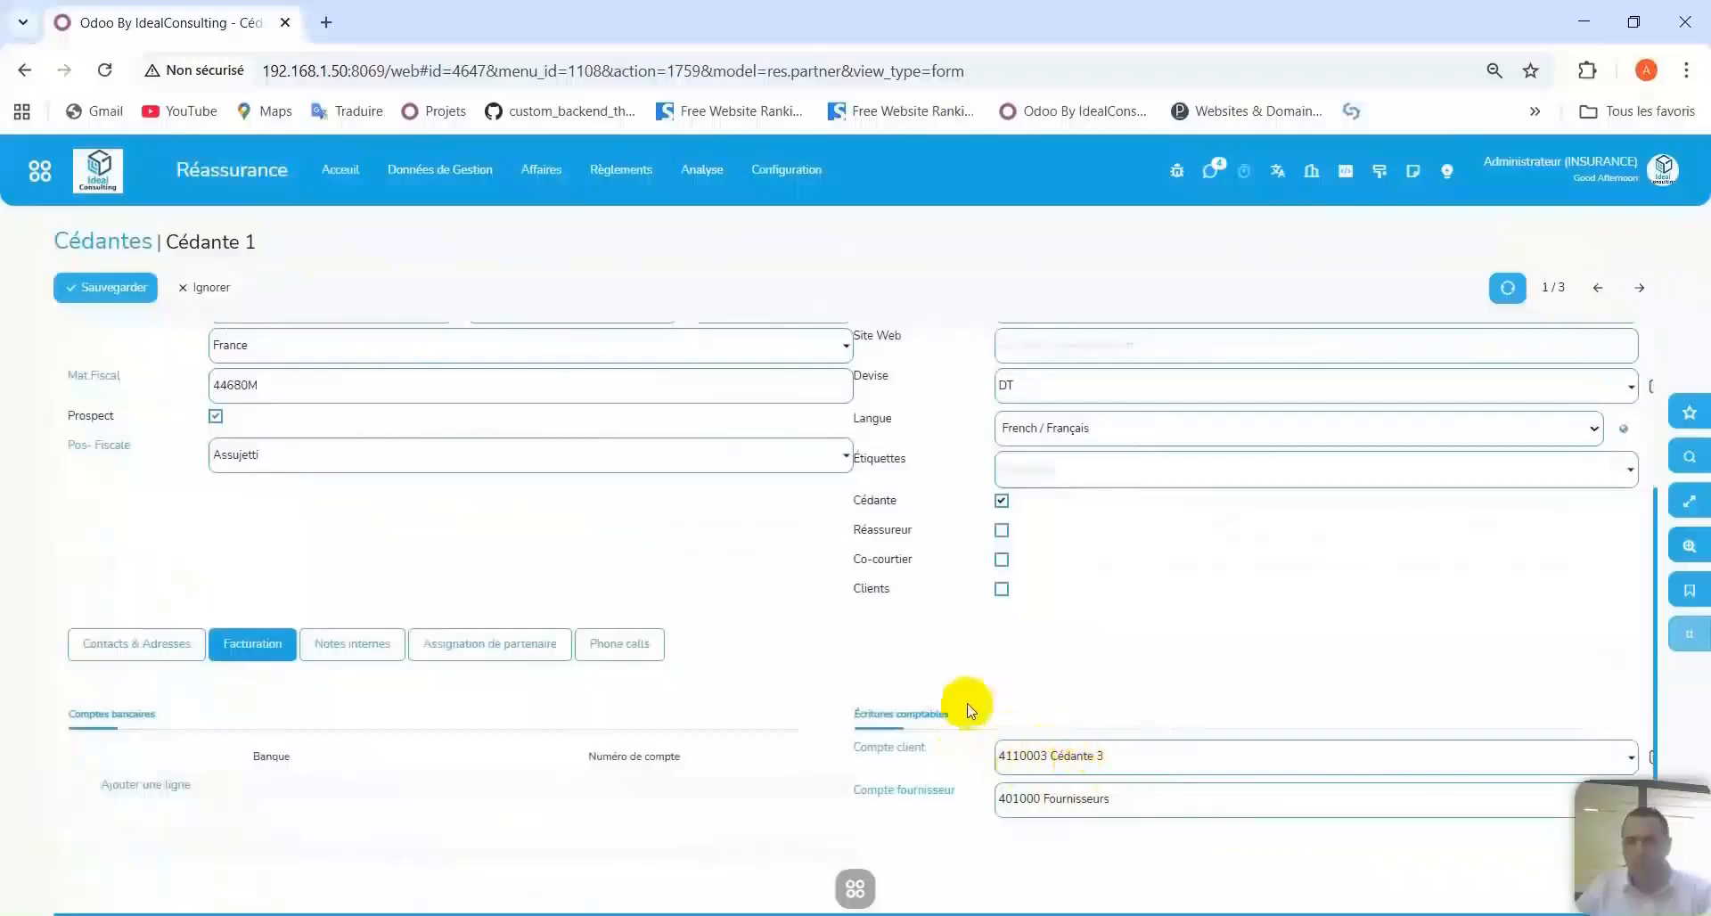
{"action": "scroll", "coordinate": [880, 677], "scroll_direction": "up", "scroll_amount": 4}
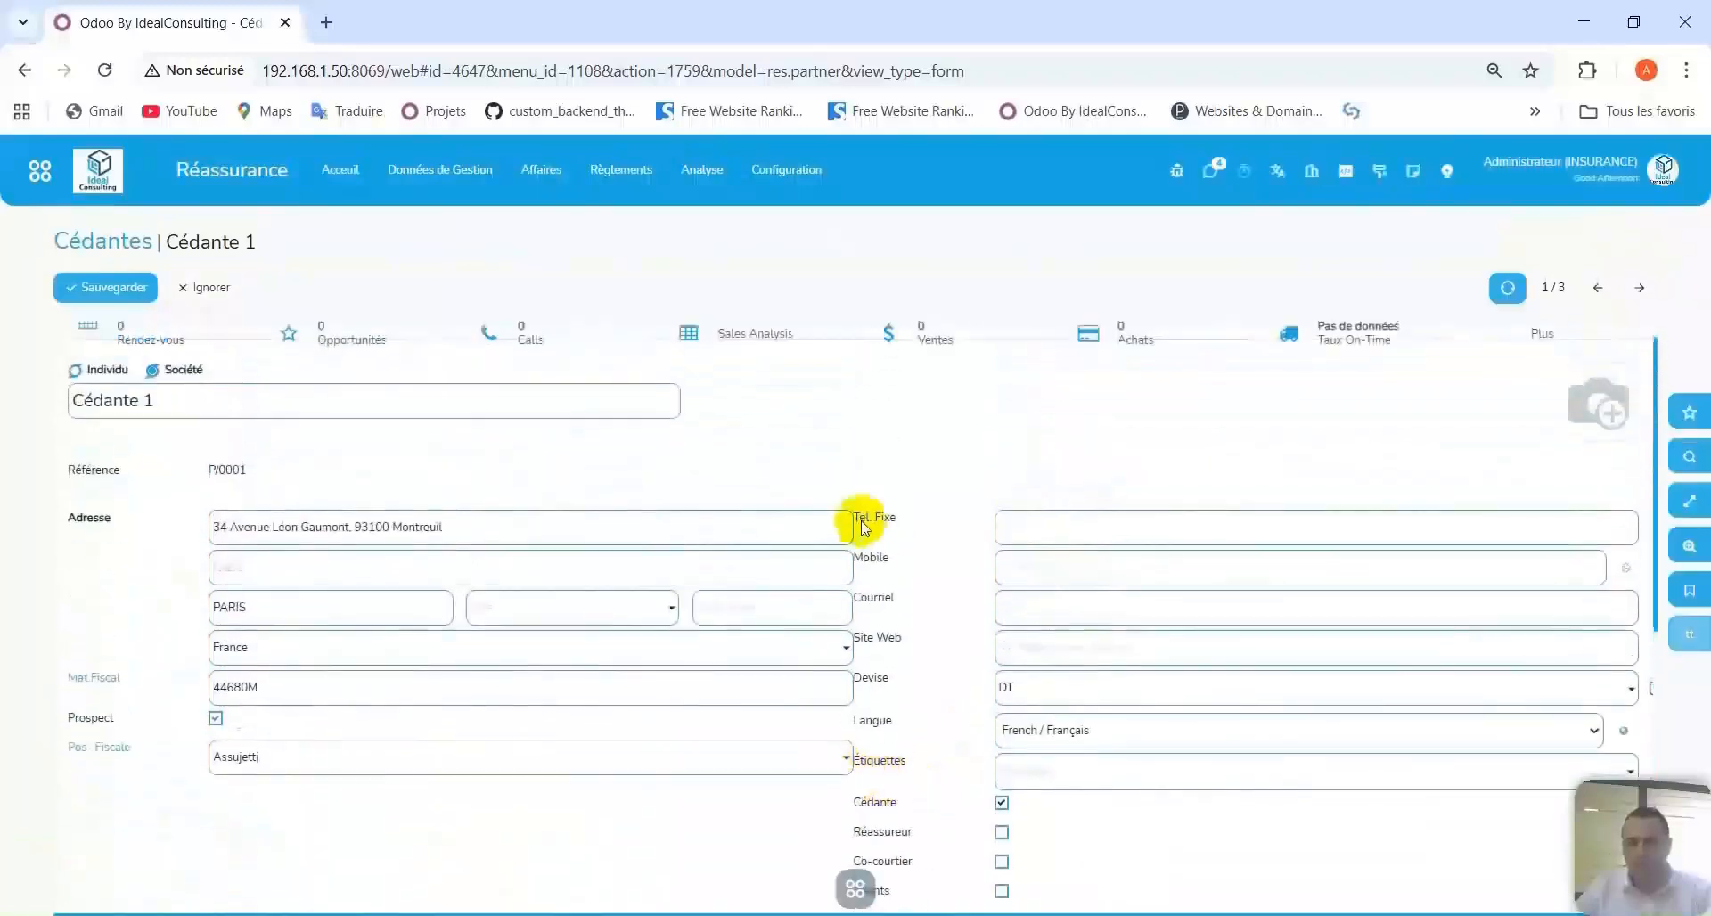
Look at Cédante 1's internal notes and return to its Facturation details.
{"action": "scroll", "coordinate": [630, 592], "scroll_direction": "down", "scroll_amount": 3}
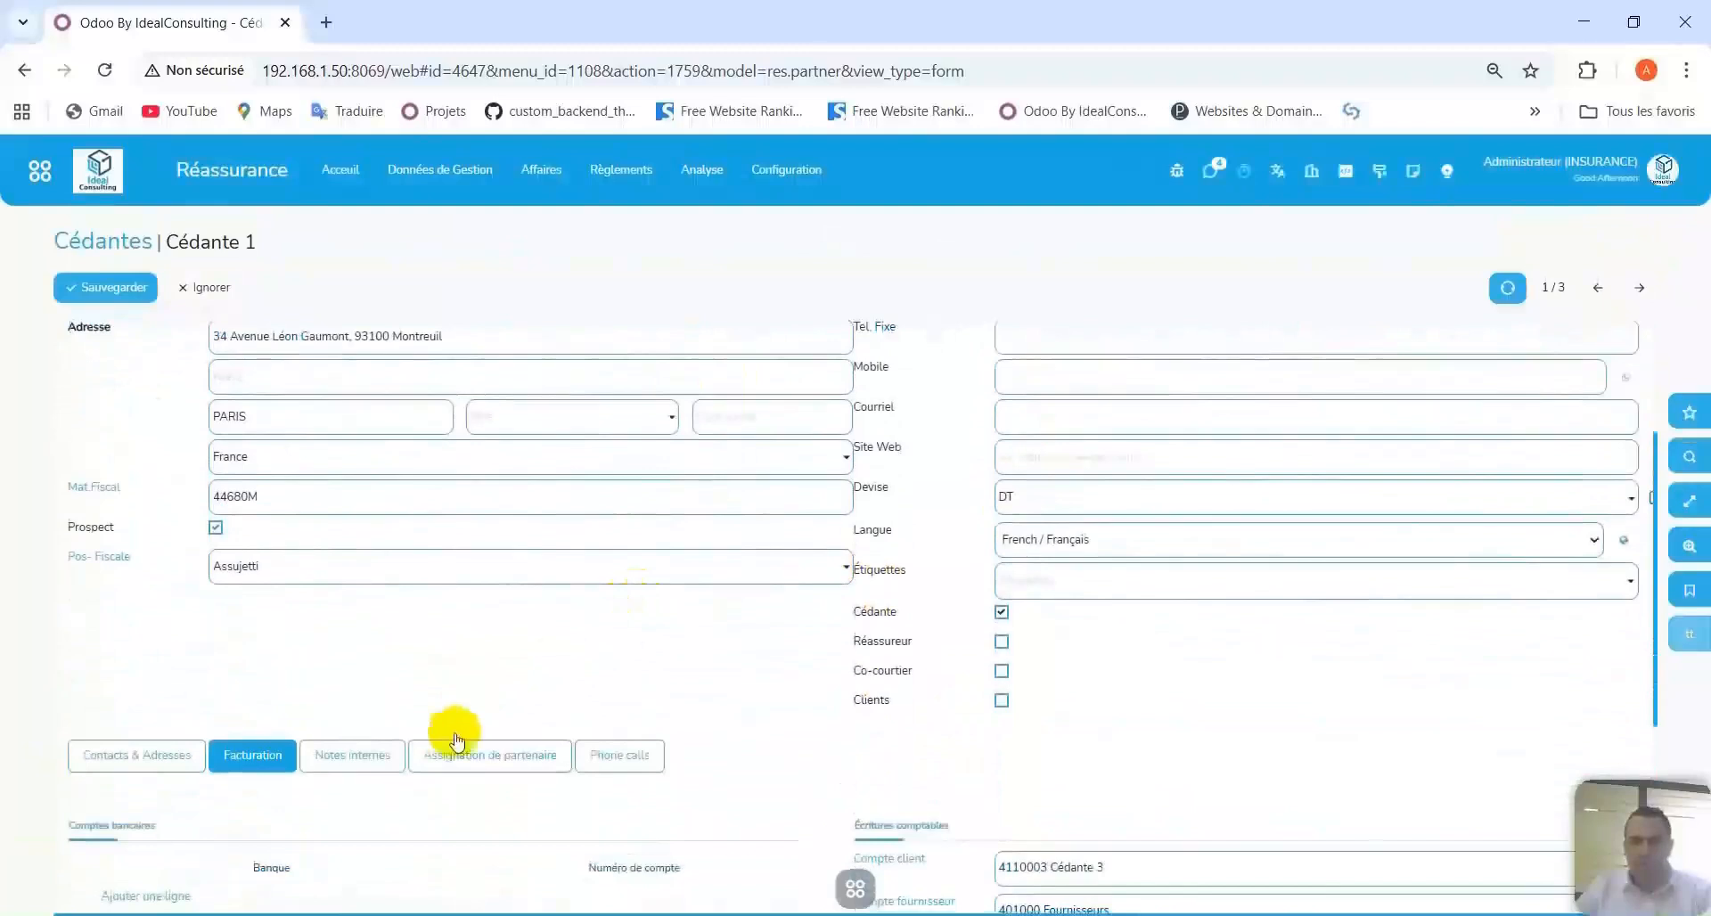
{"action": "left_click", "coordinate": [365, 772]}
{"action": "scroll", "coordinate": [427, 704], "scroll_direction": "down", "scroll_amount": 1}
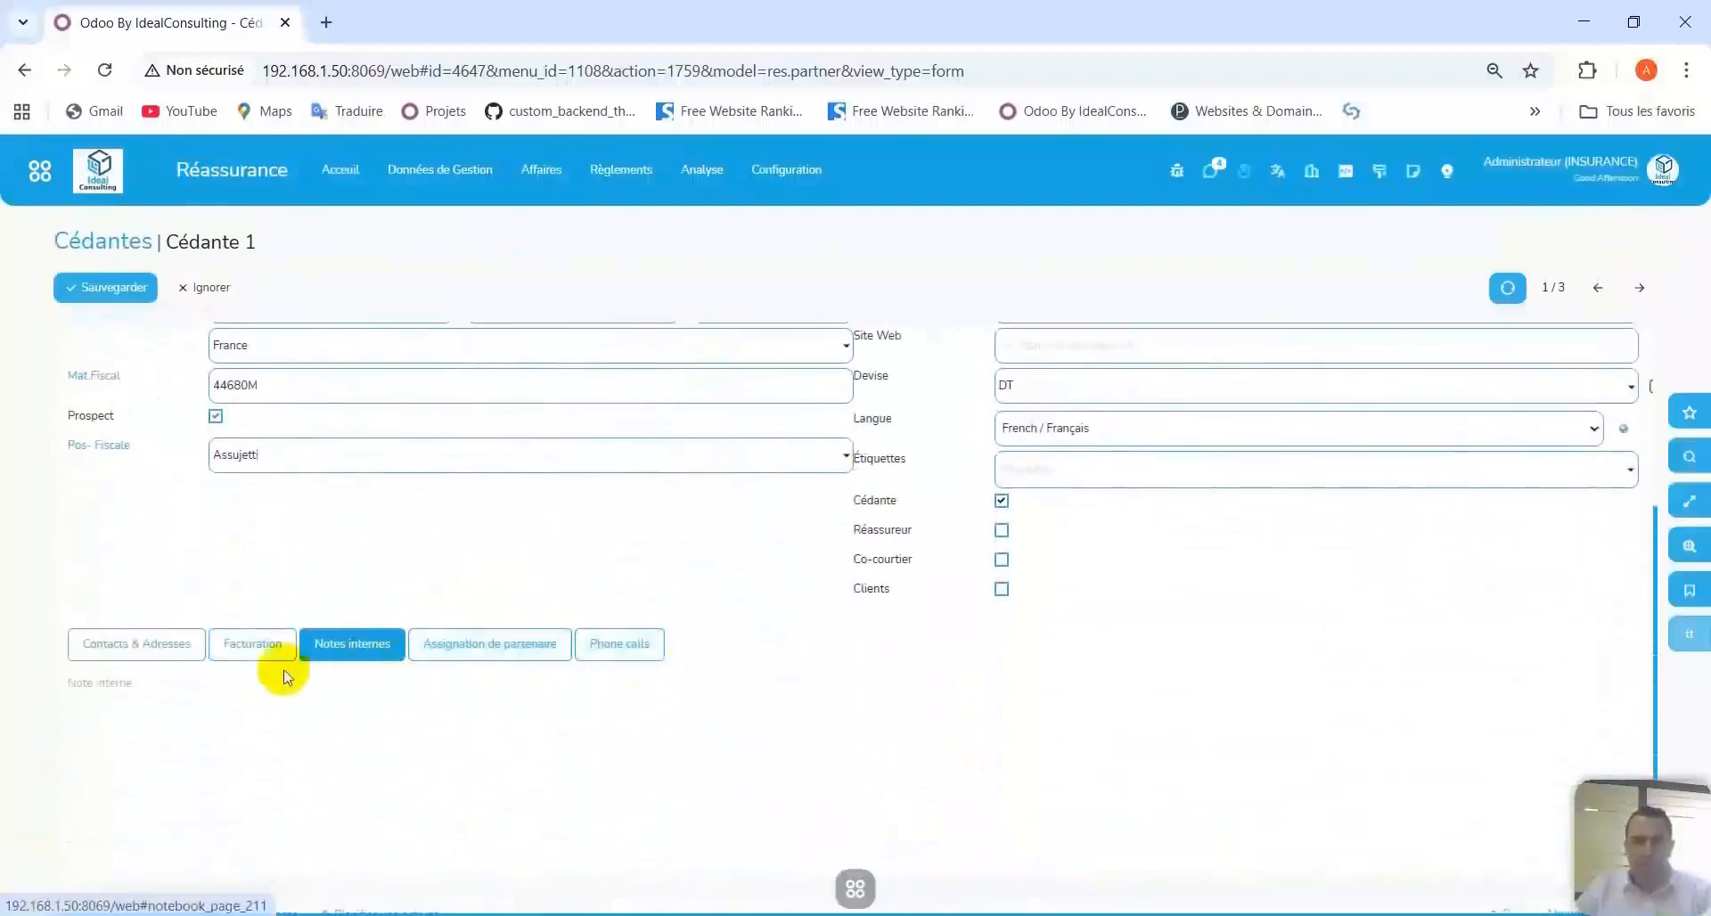
{"action": "left_click", "coordinate": [237, 650]}
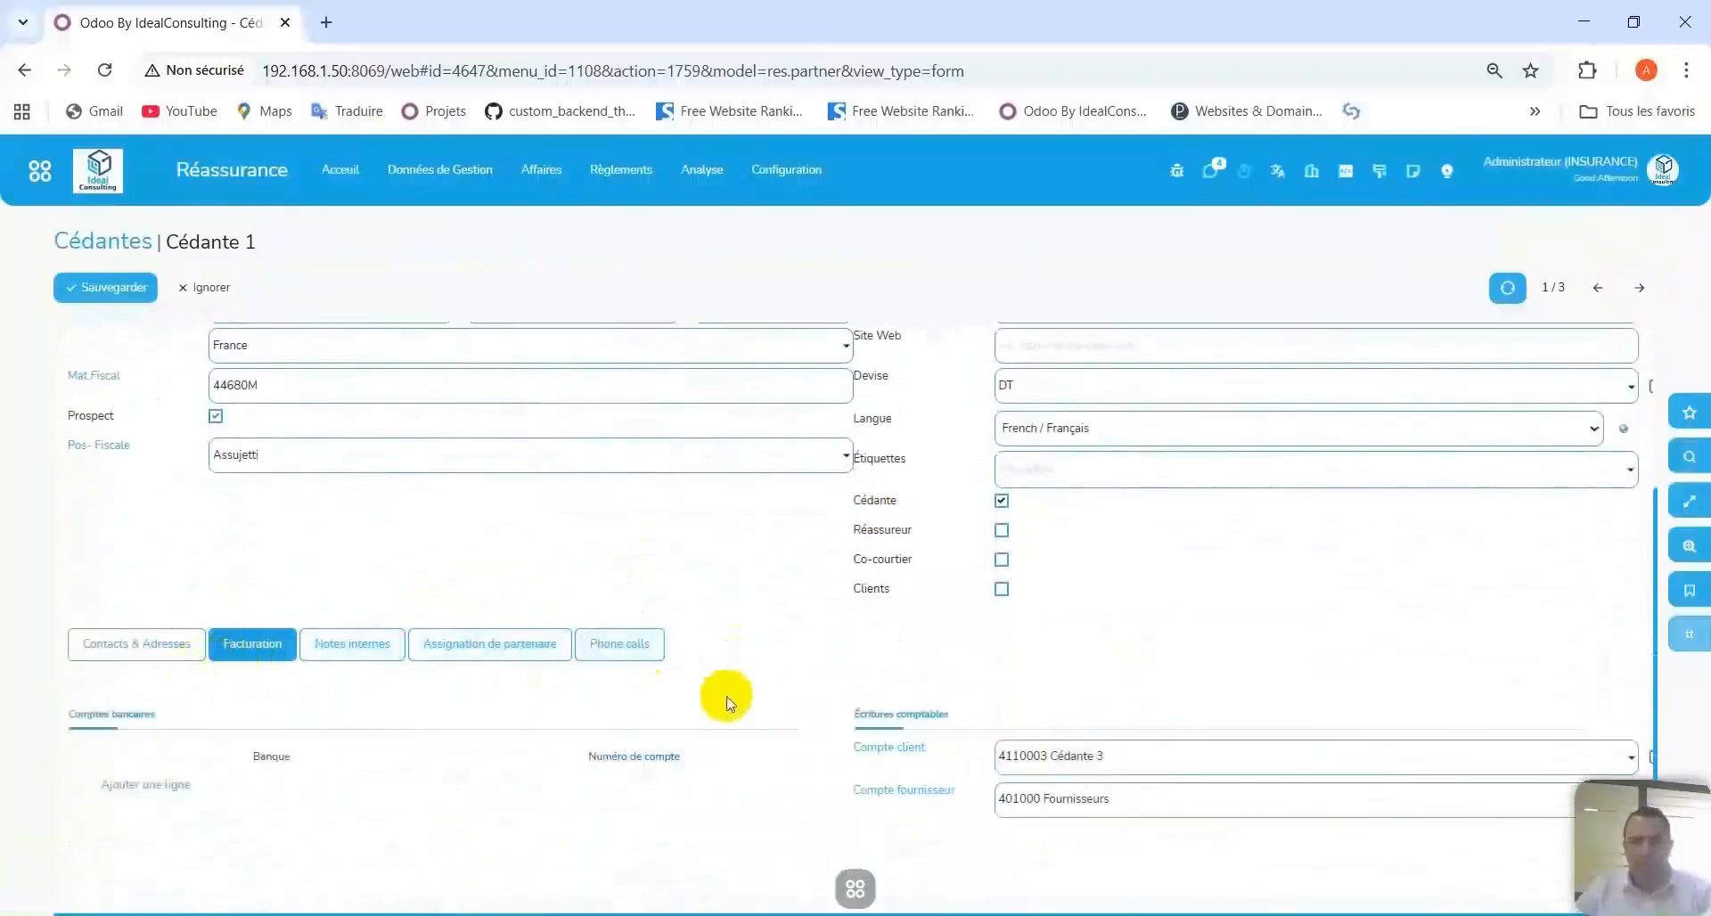
Start a new record under Cédante 1's Contacts & Adresses and set its type to Contact.
{"action": "left_click", "coordinate": [150, 641]}
{"action": "scroll", "coordinate": [205, 534], "scroll_direction": "up", "scroll_amount": 2}
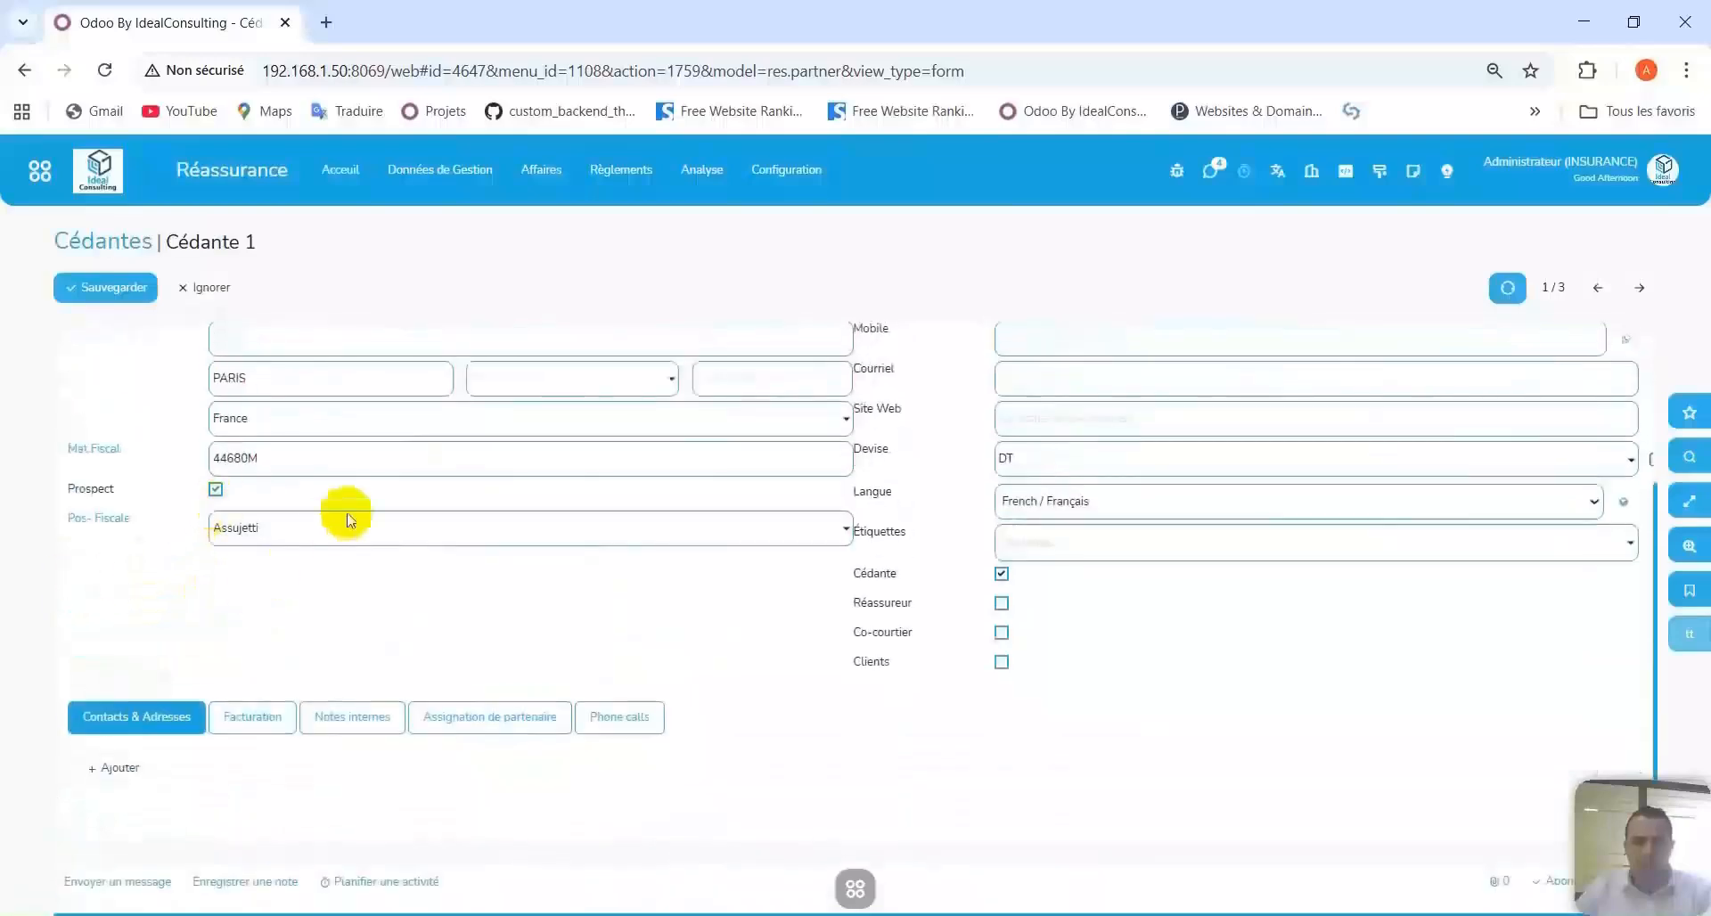
{"action": "scroll", "coordinate": [303, 499], "scroll_direction": "down", "scroll_amount": 2}
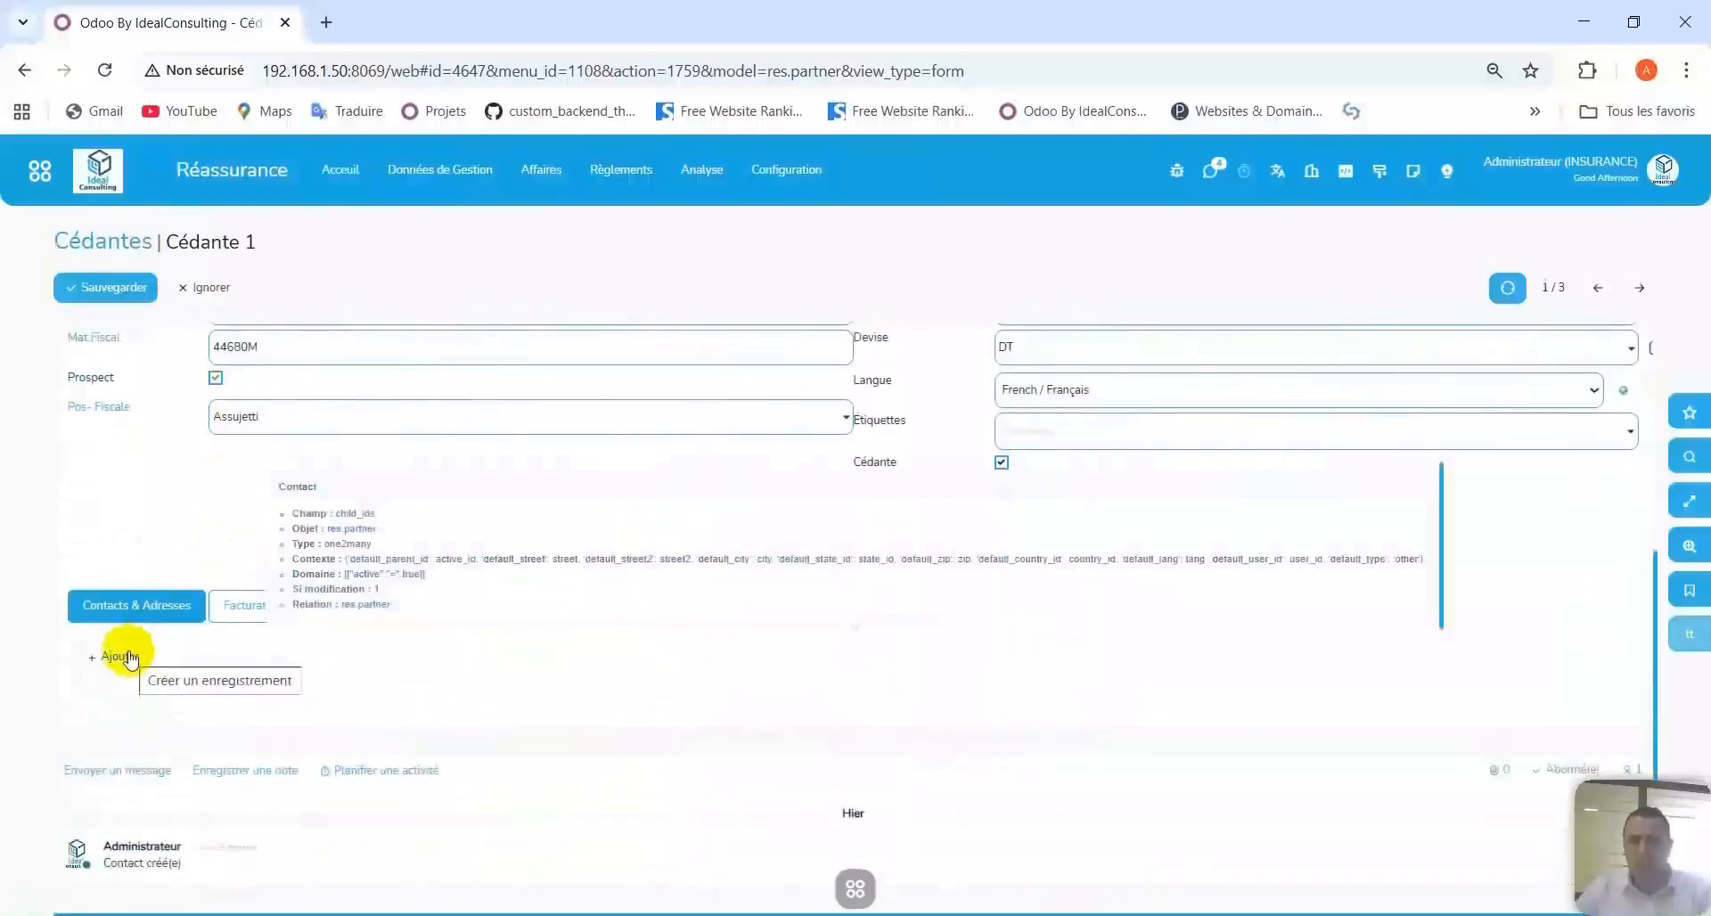
{"action": "left_click", "coordinate": [152, 683]}
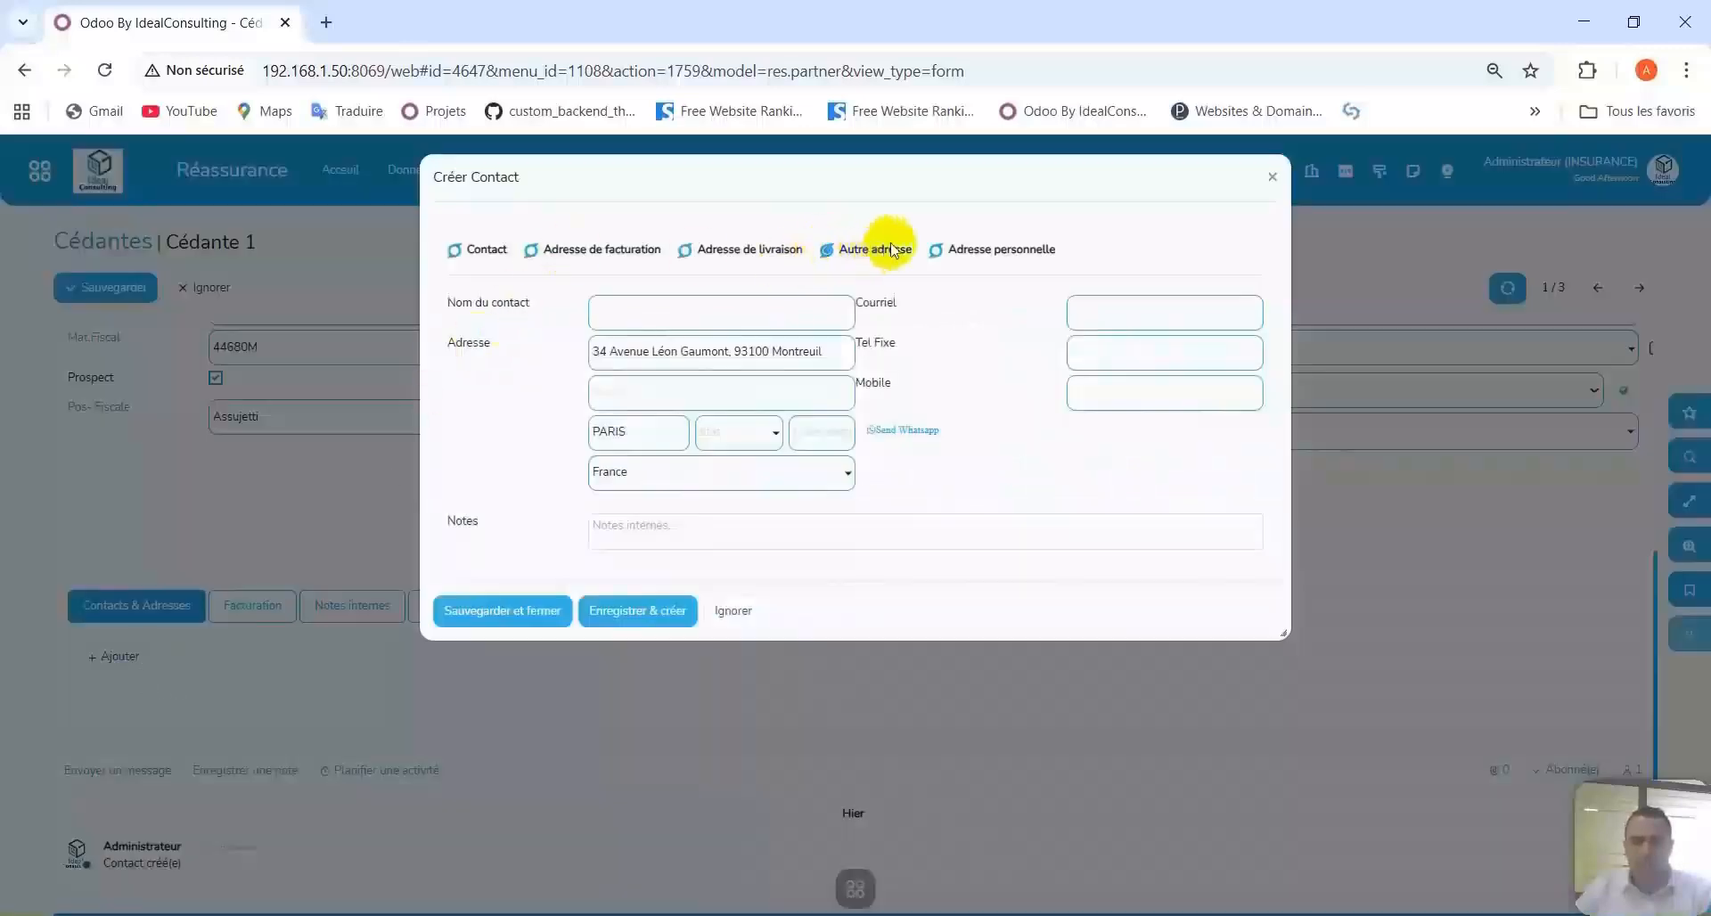
{"action": "left_click", "coordinate": [485, 254]}
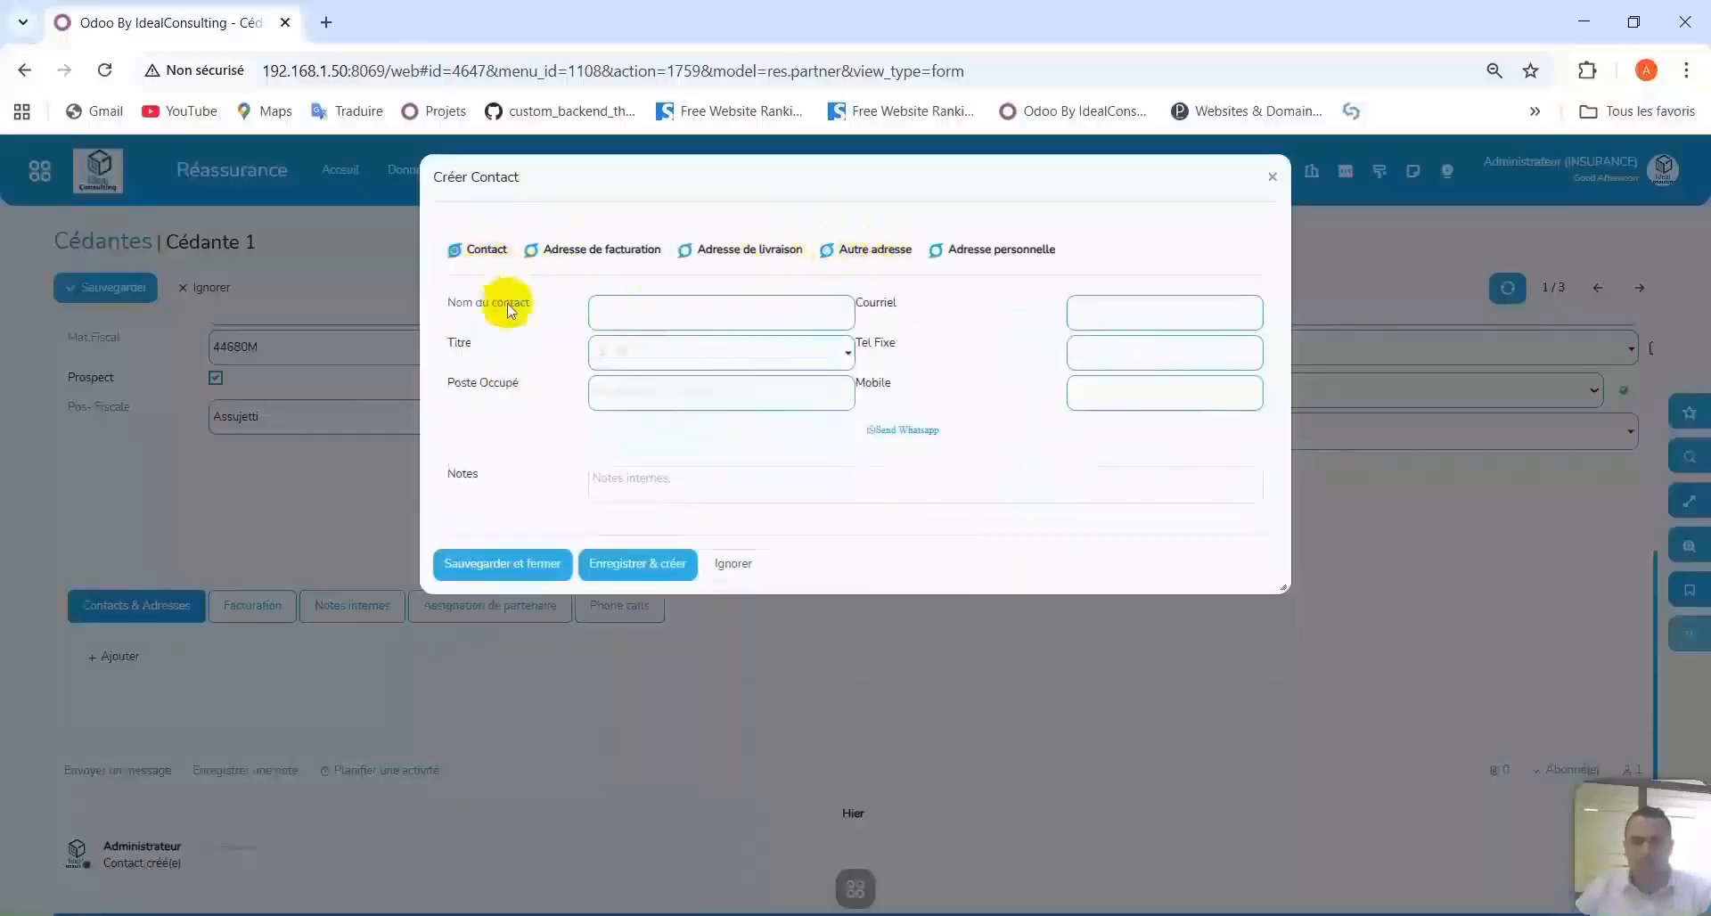
Try filling in the new contact's name and setting the title to Madame, and discard the entry without saving.
{"action": "left_click", "coordinate": [653, 319]}
{"action": "left_click", "coordinate": [781, 301]}
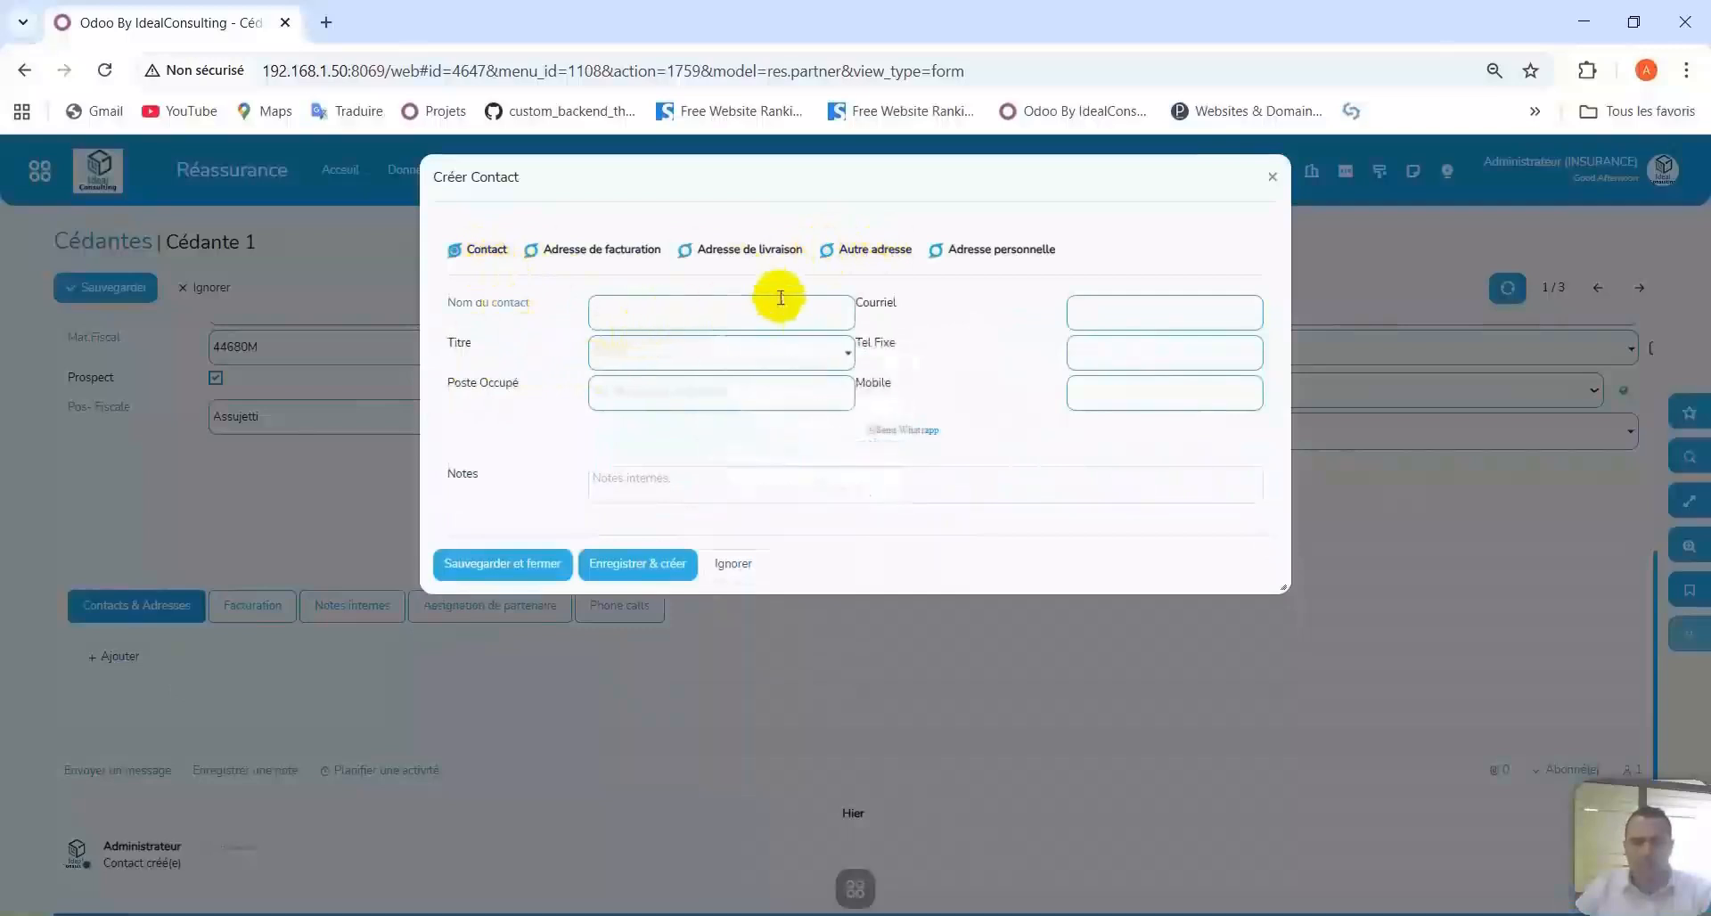
{"action": "left_click", "coordinate": [730, 319]}
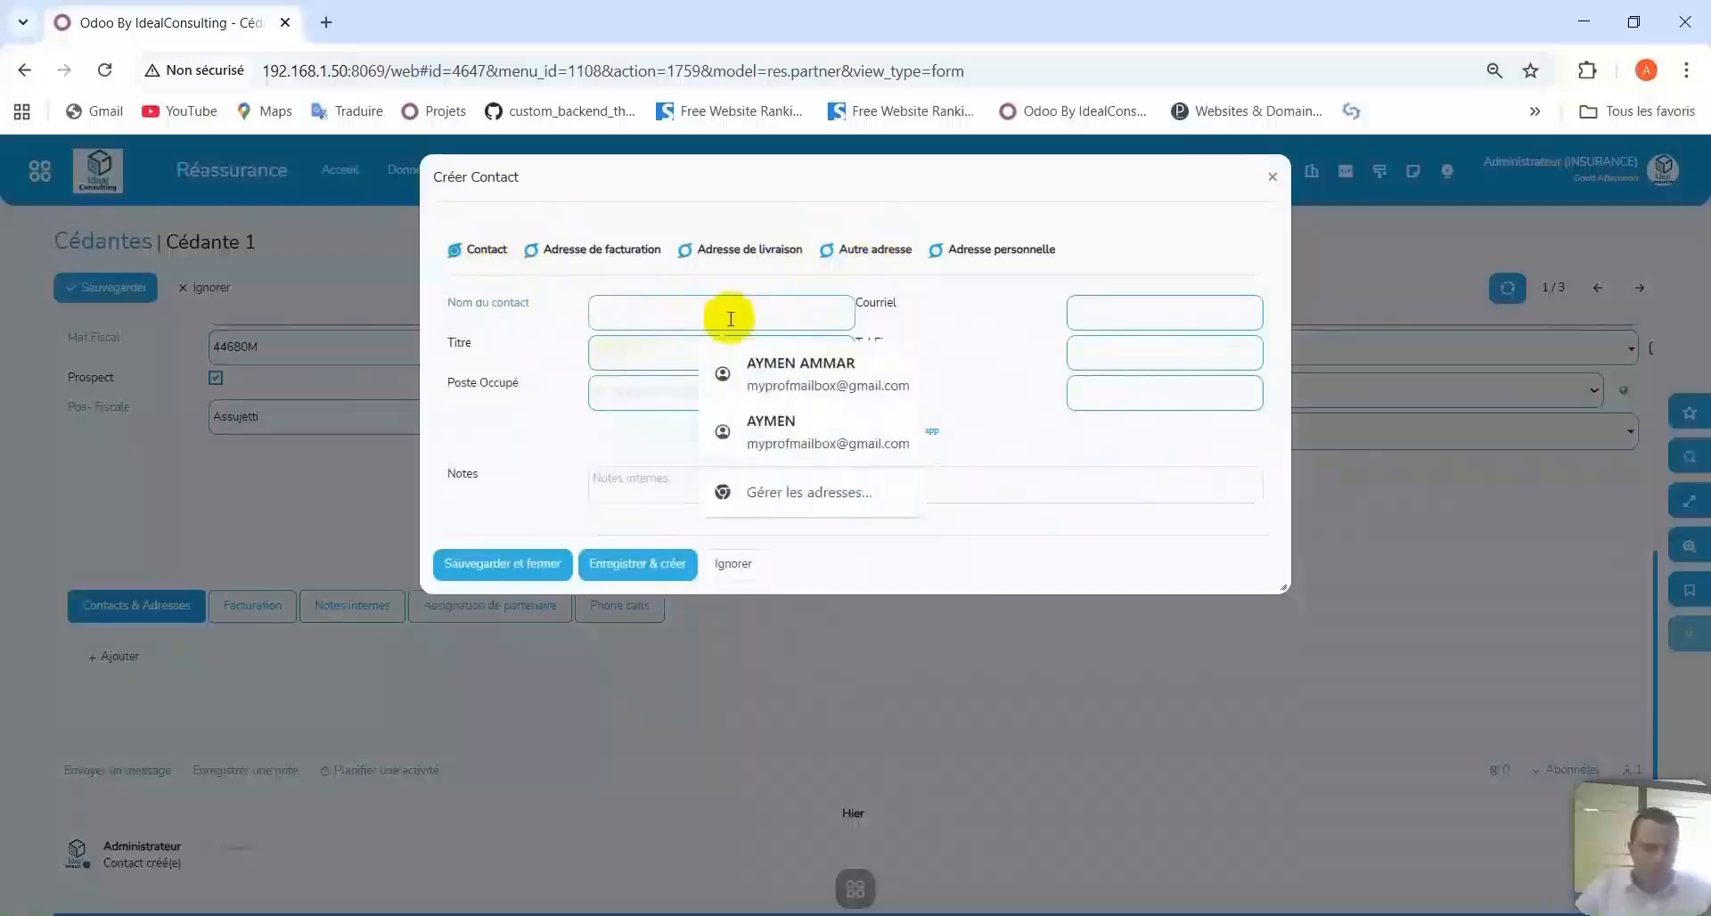
{"action": "type", "text": "Axys"}
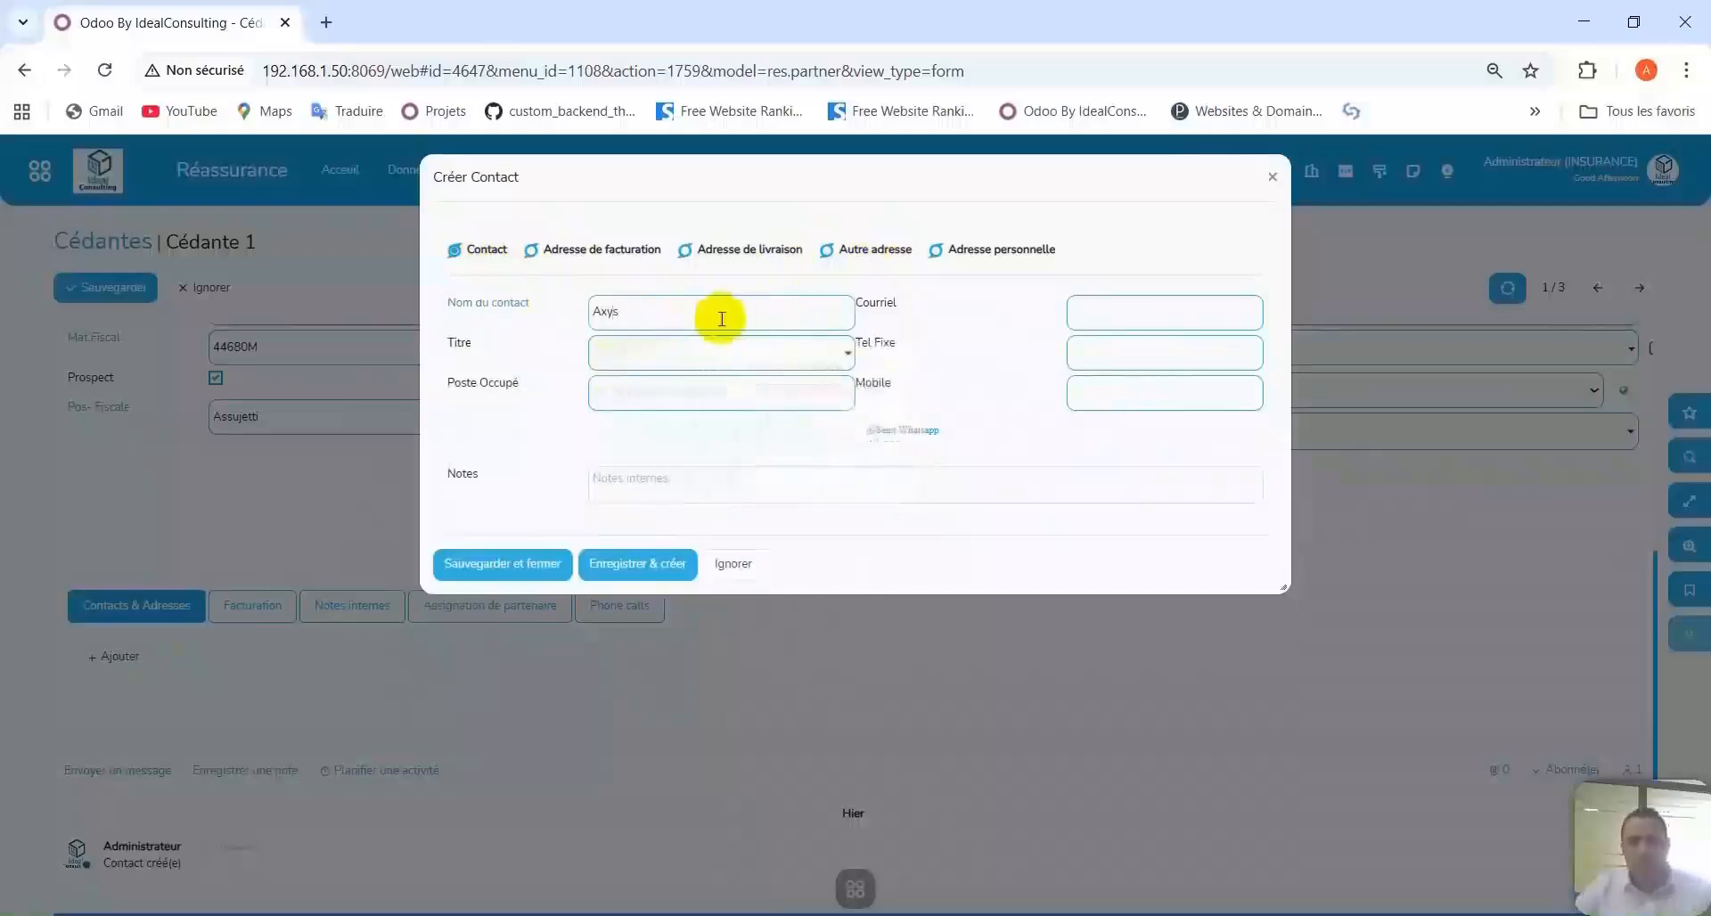
{"action": "left_click", "coordinate": [695, 357]}
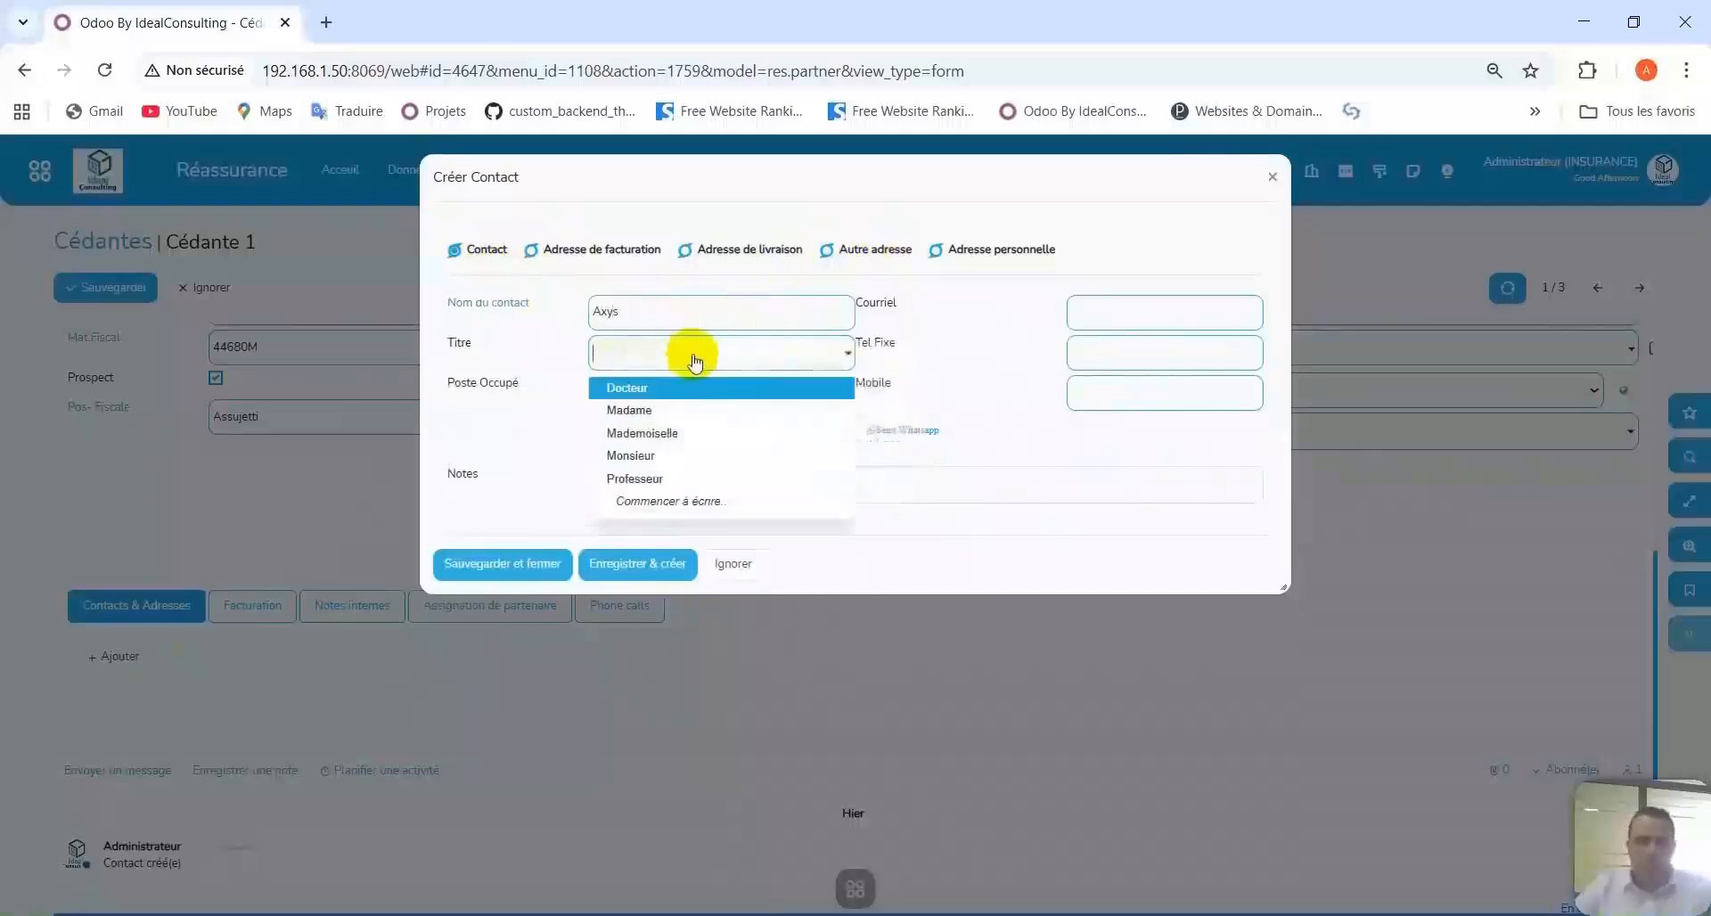
{"action": "left_click", "coordinate": [674, 410]}
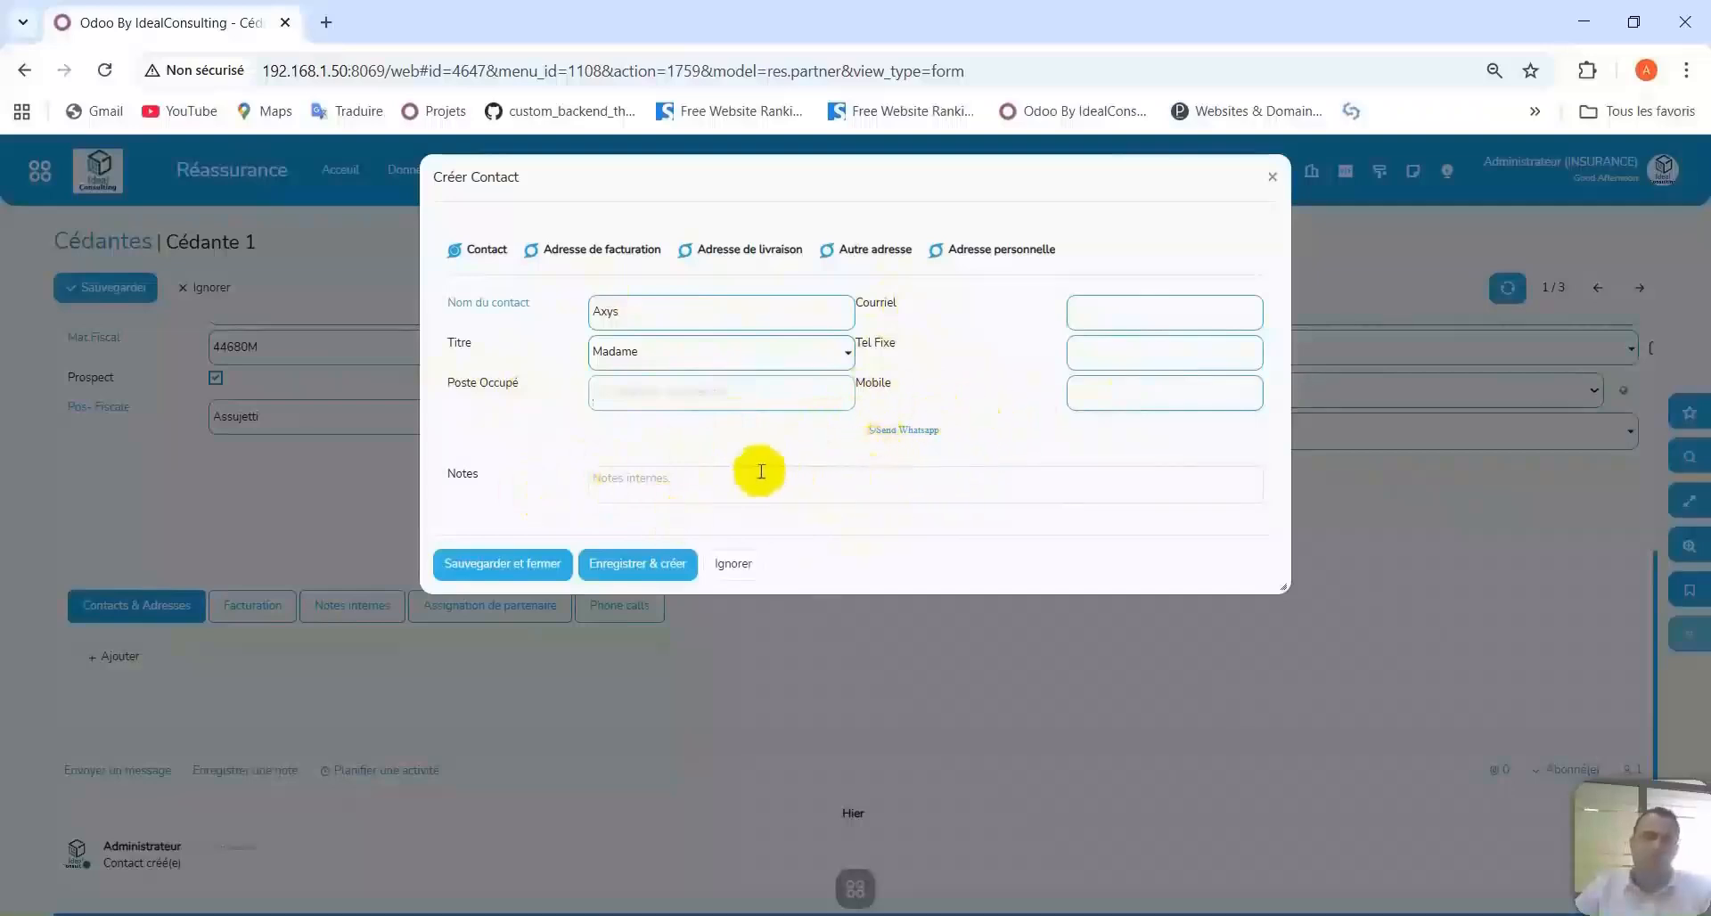
{"action": "left_click", "coordinate": [1271, 179]}
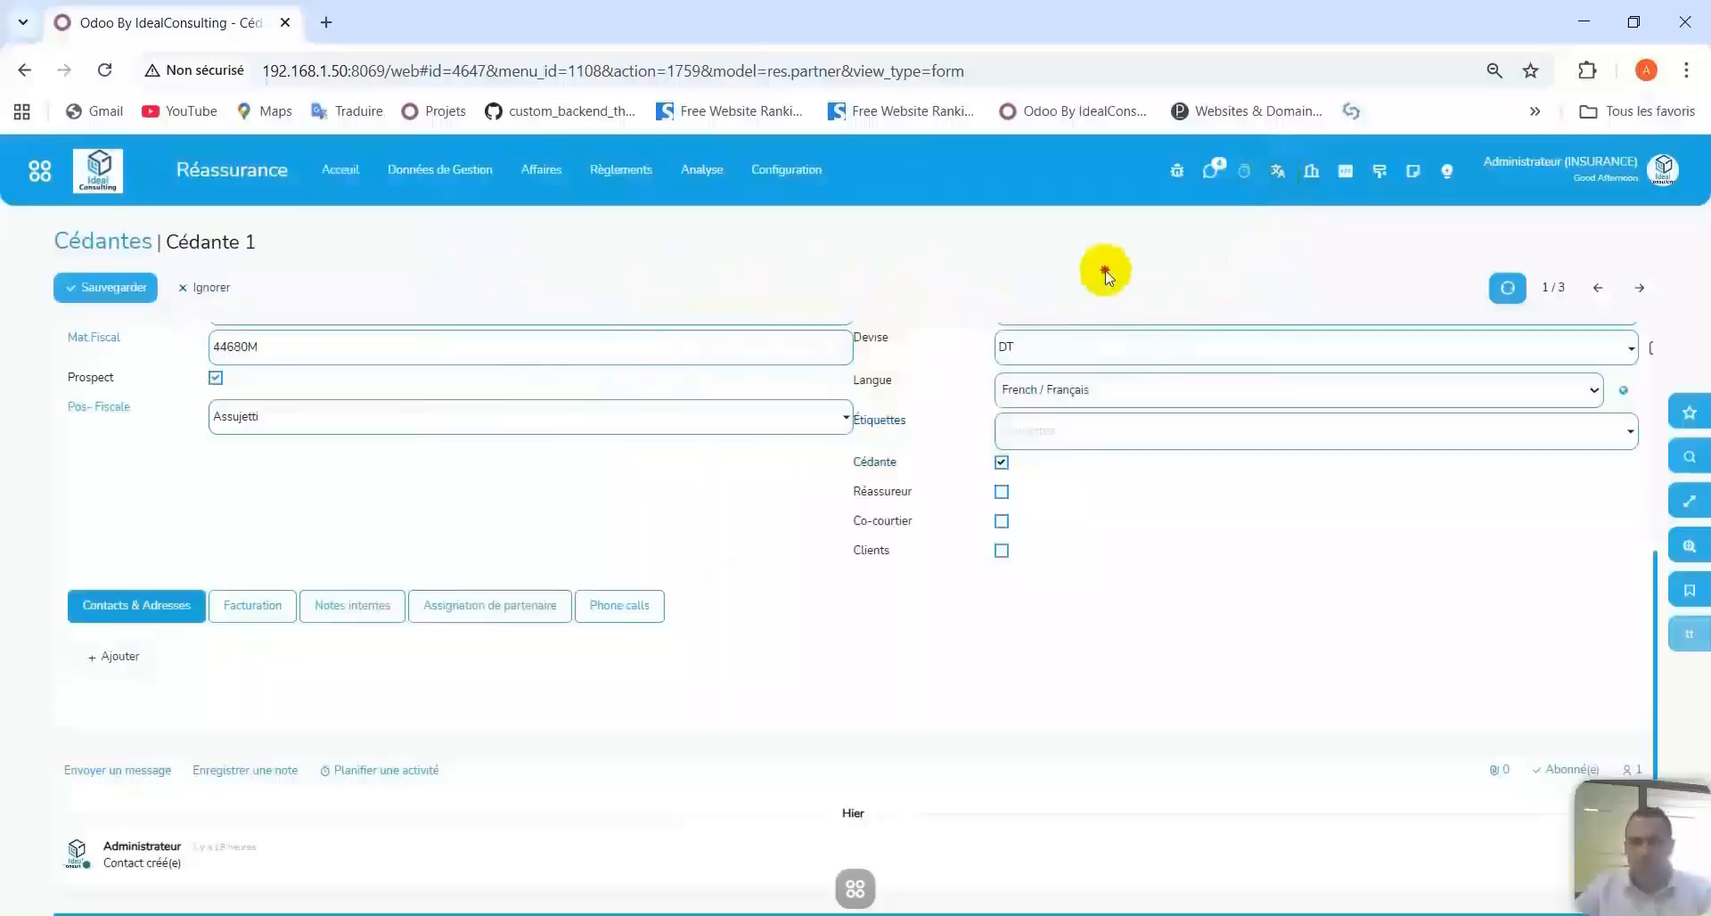
Leave Cédante 1, show the list of reinsurers, and view the record Réassureur 1 before returning to that list.
{"action": "left_click", "coordinate": [114, 242]}
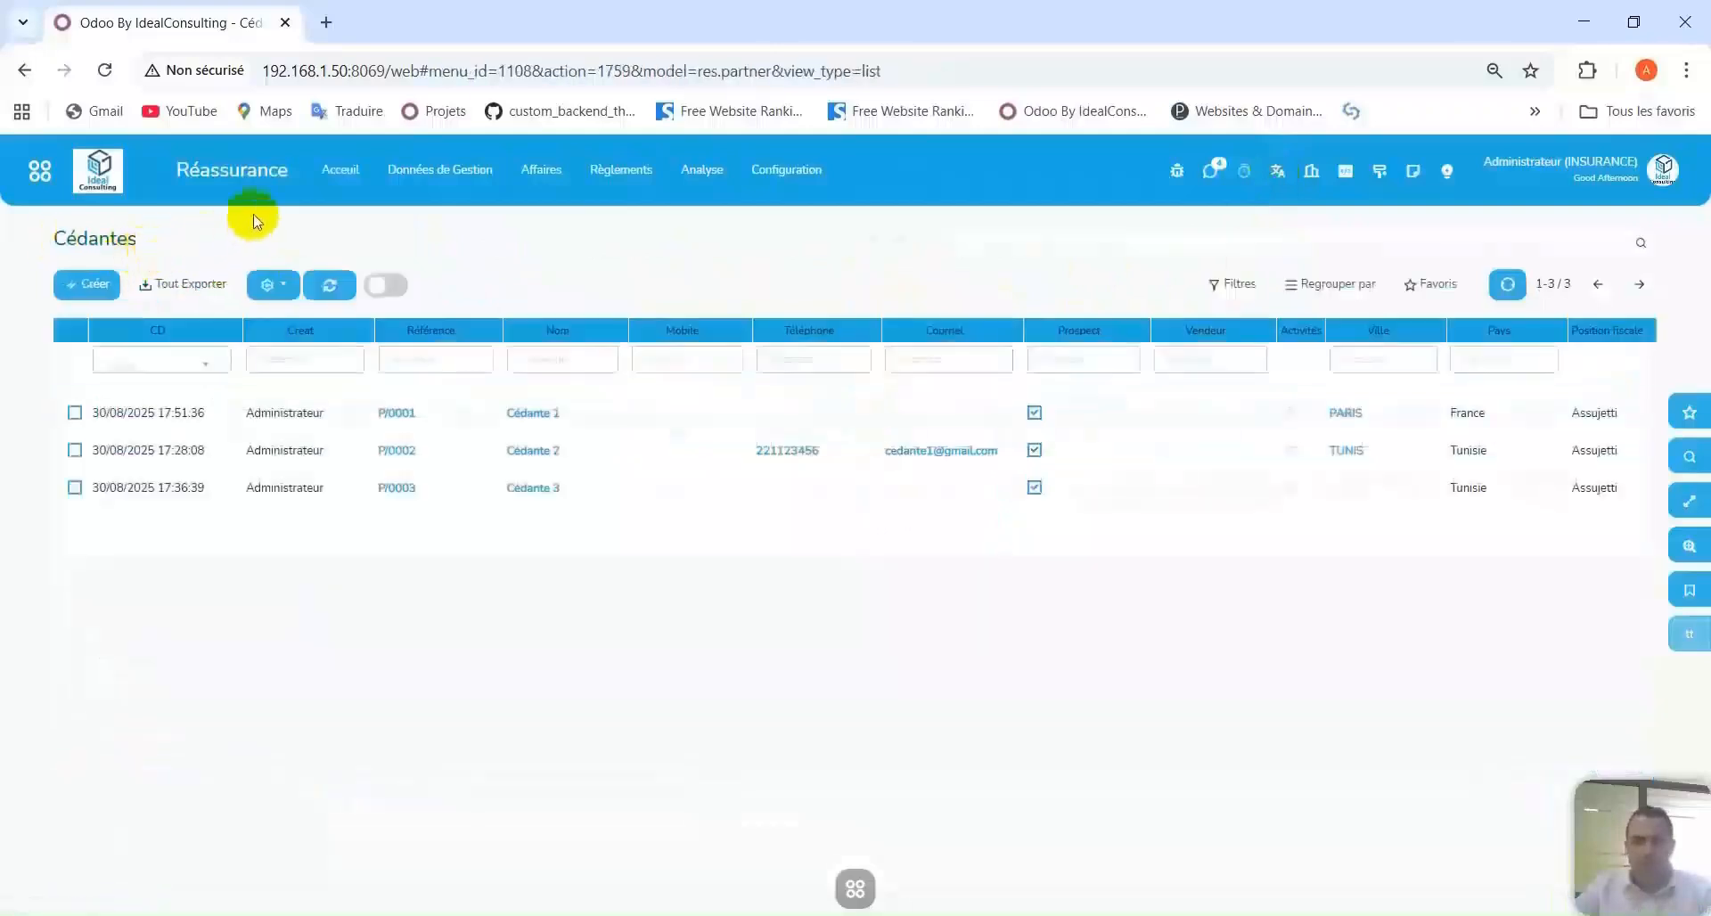
{"action": "left_click", "coordinate": [439, 169]}
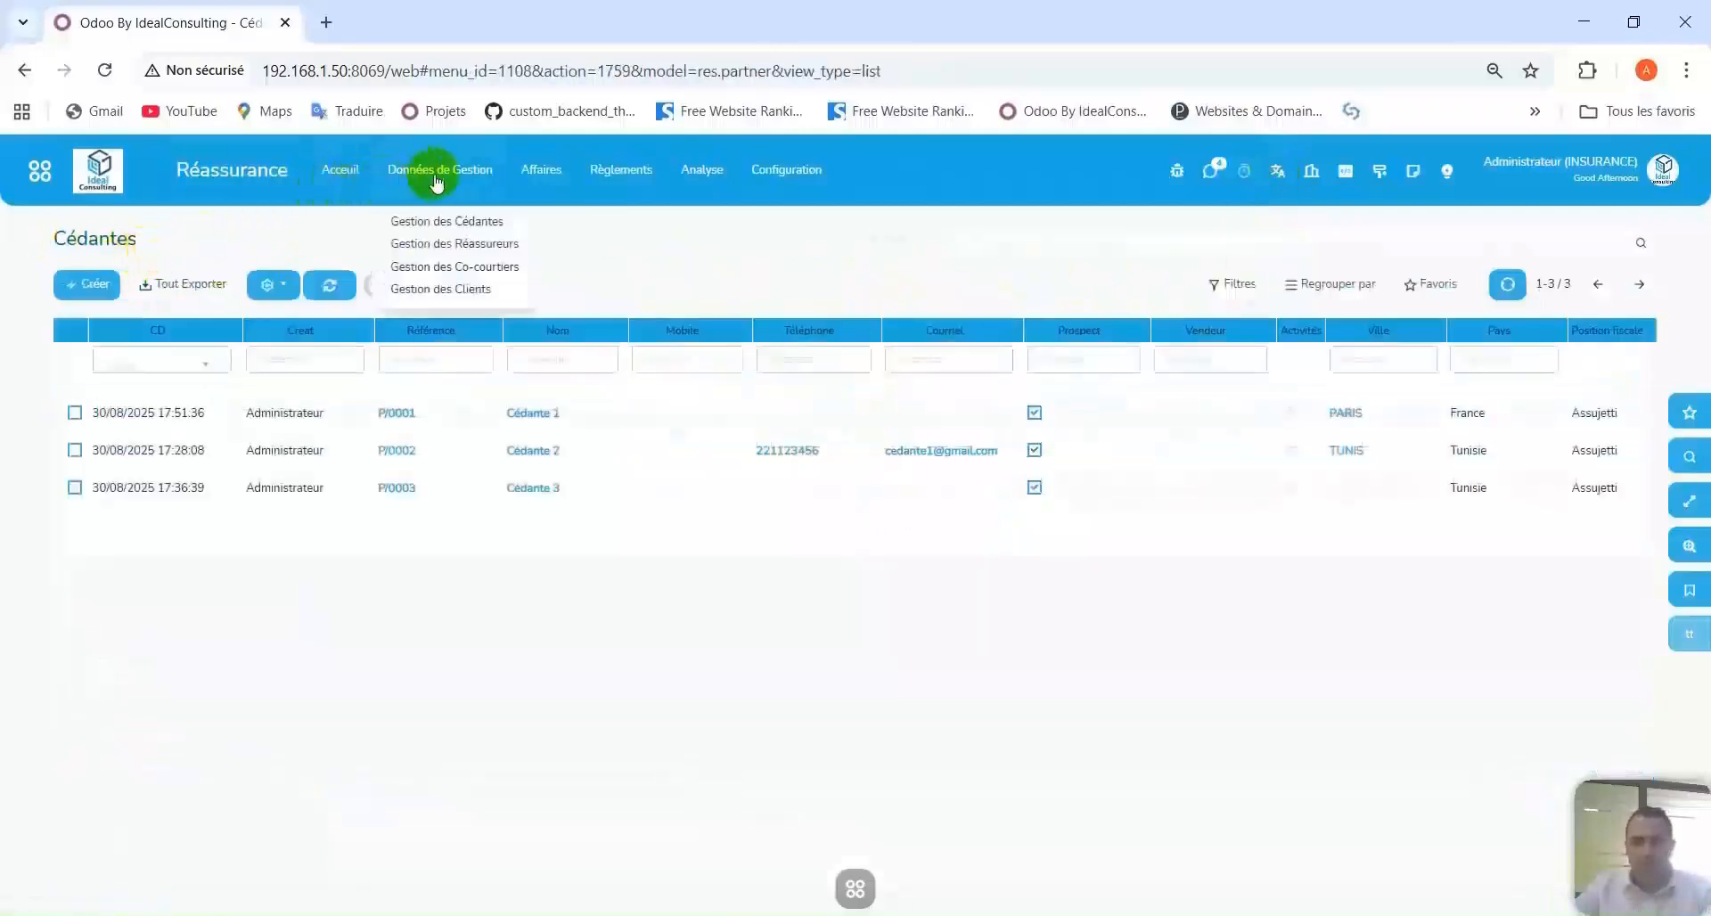
{"action": "left_click", "coordinate": [460, 244]}
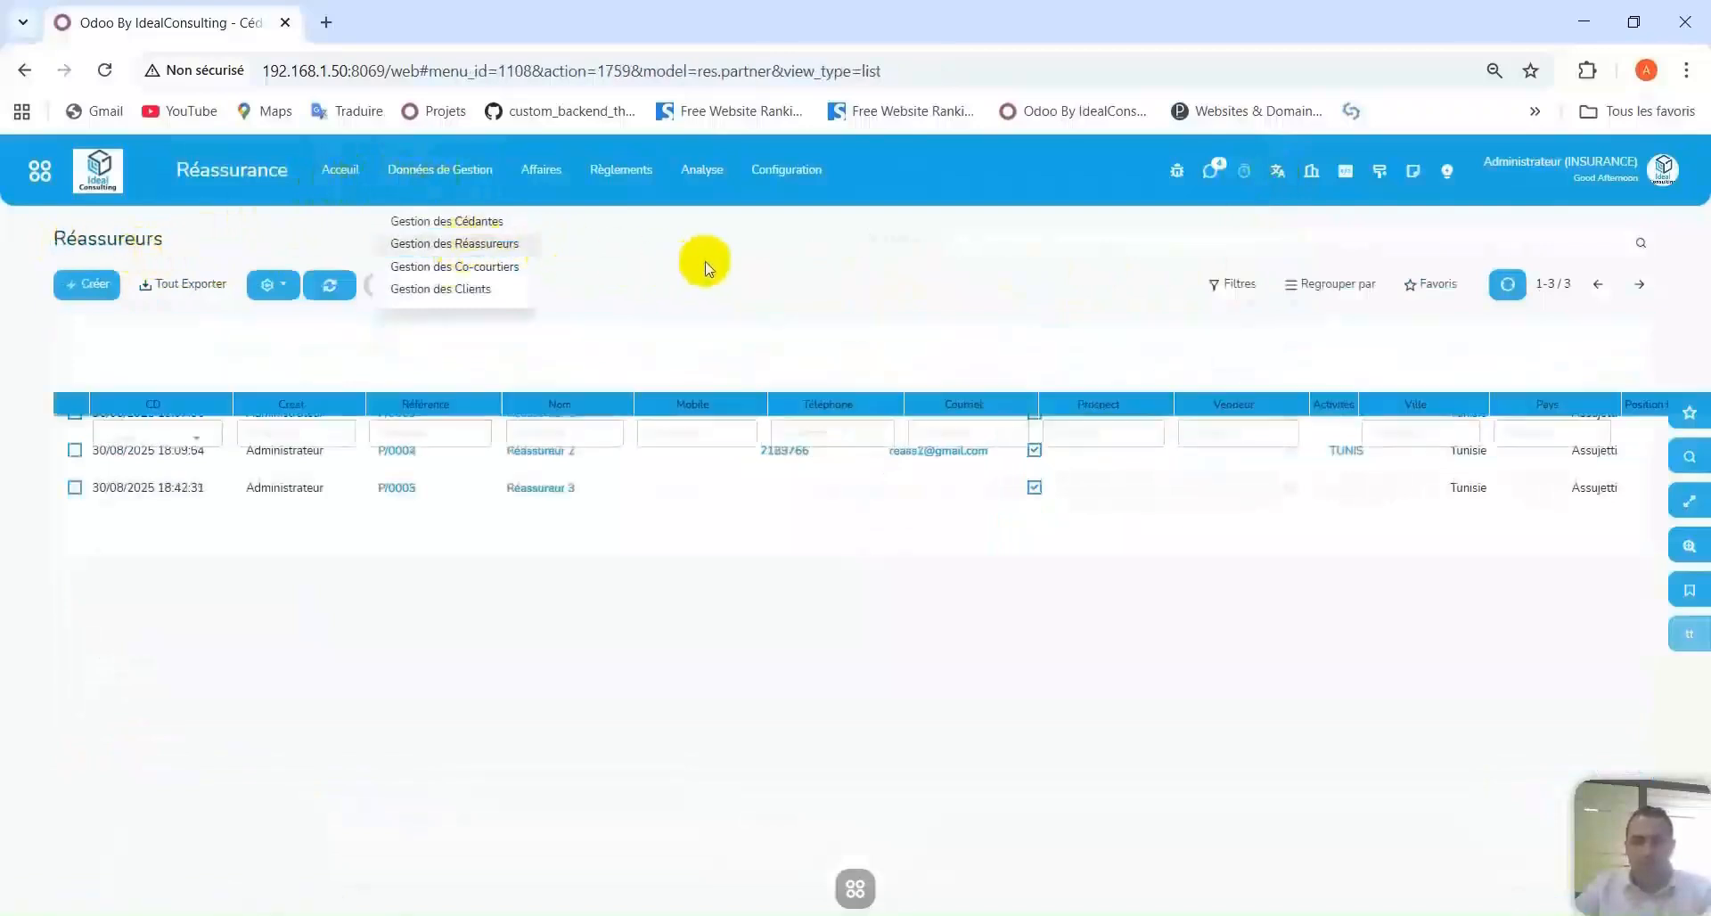
{"action": "left_click", "coordinate": [670, 410]}
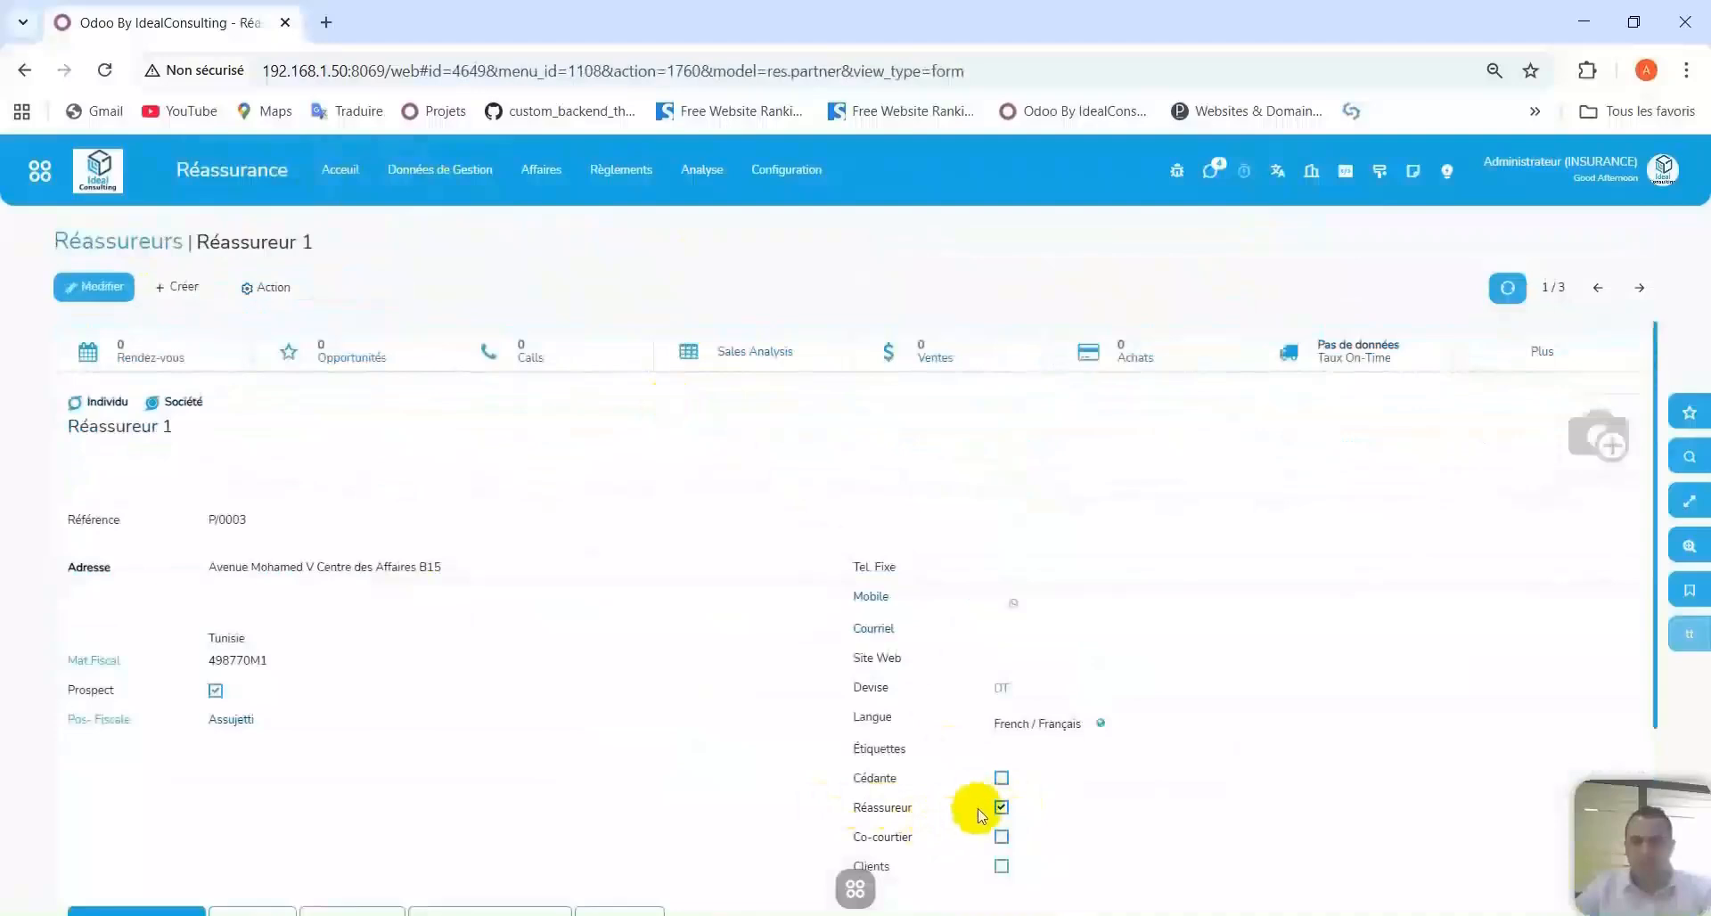
{"action": "left_click", "coordinate": [153, 253]}
Show the Co-courtiers list followed by the Clients list from the management data.
{"action": "left_click", "coordinate": [434, 169]}
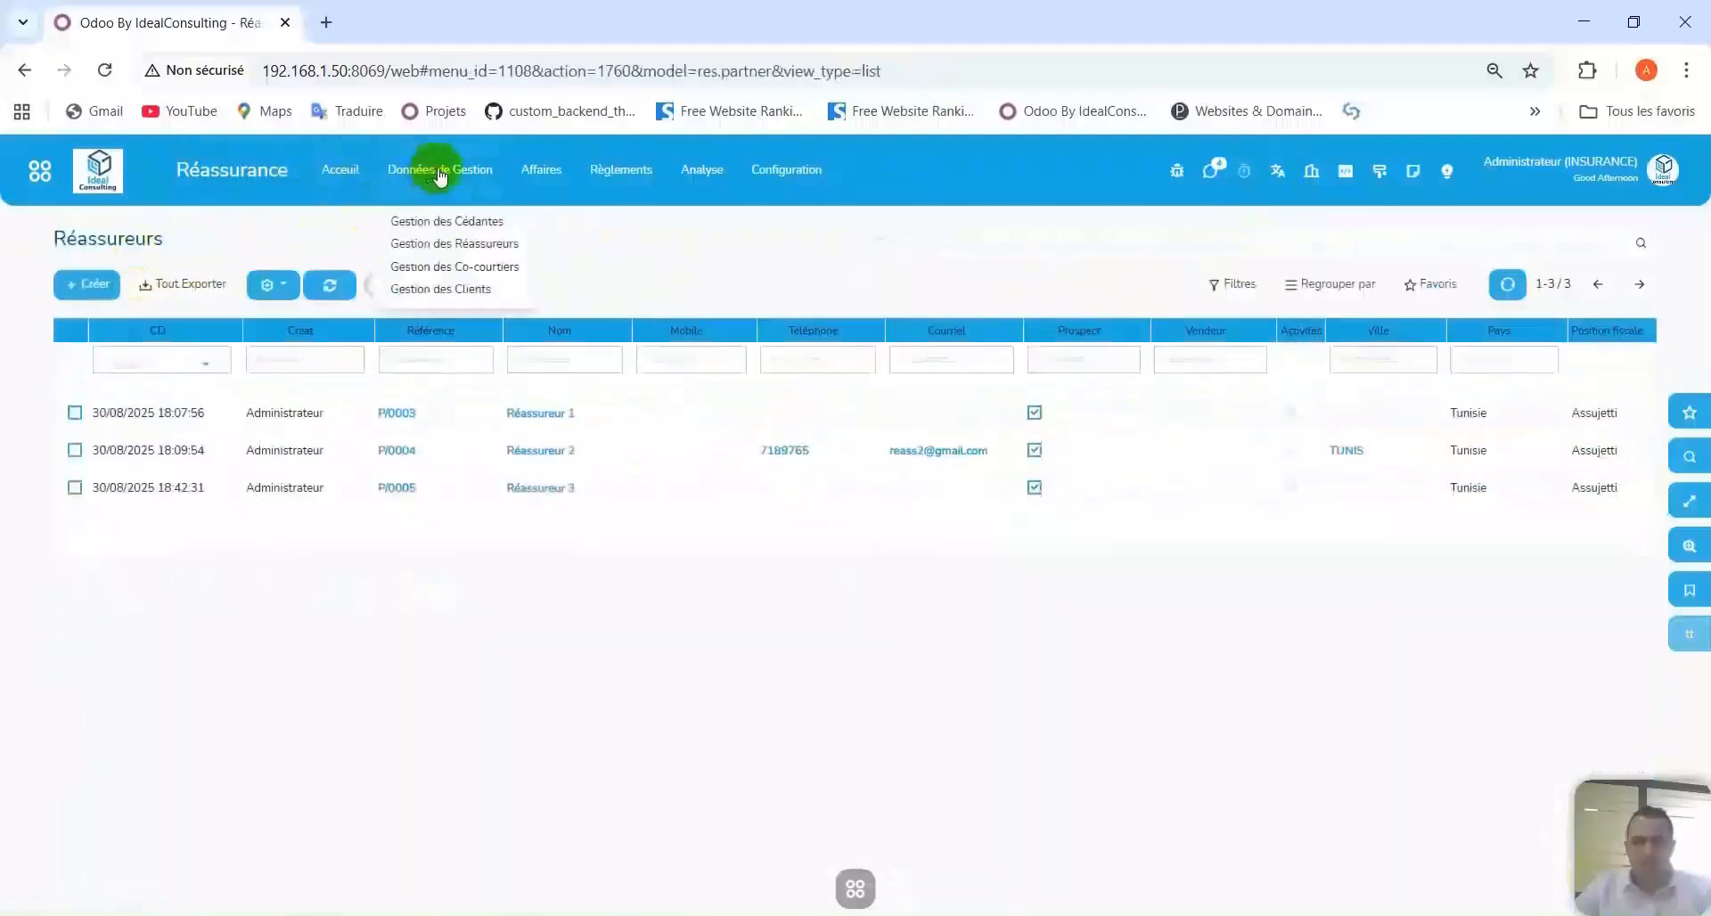
{"action": "left_click", "coordinate": [484, 273]}
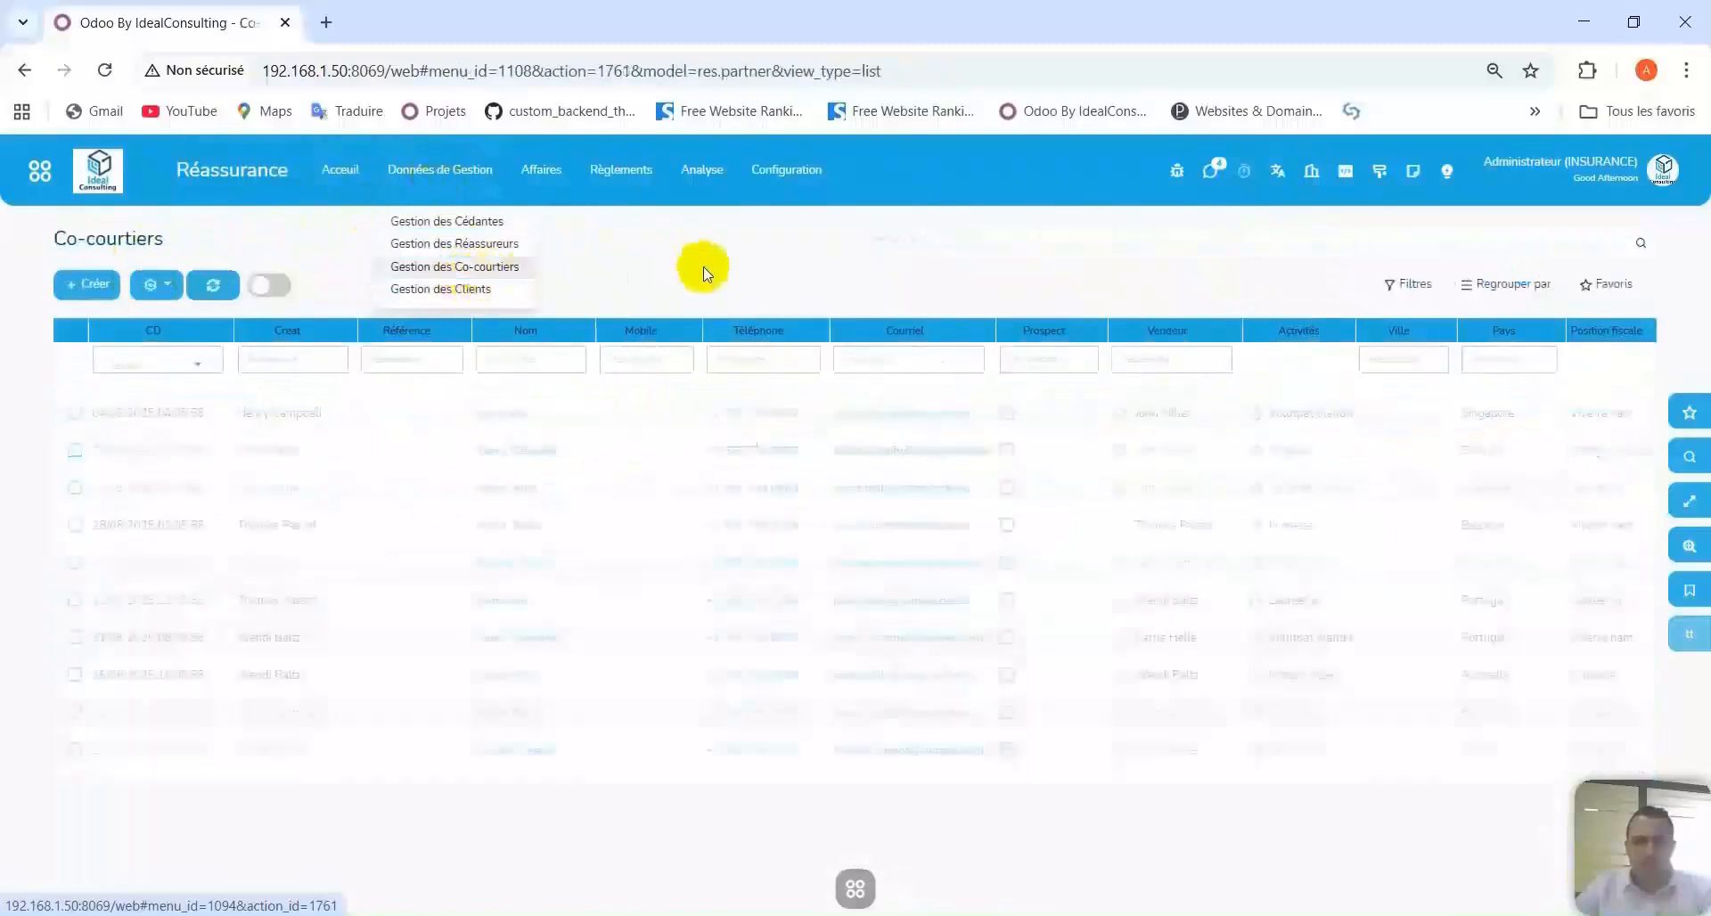
{"action": "left_click", "coordinate": [439, 296]}
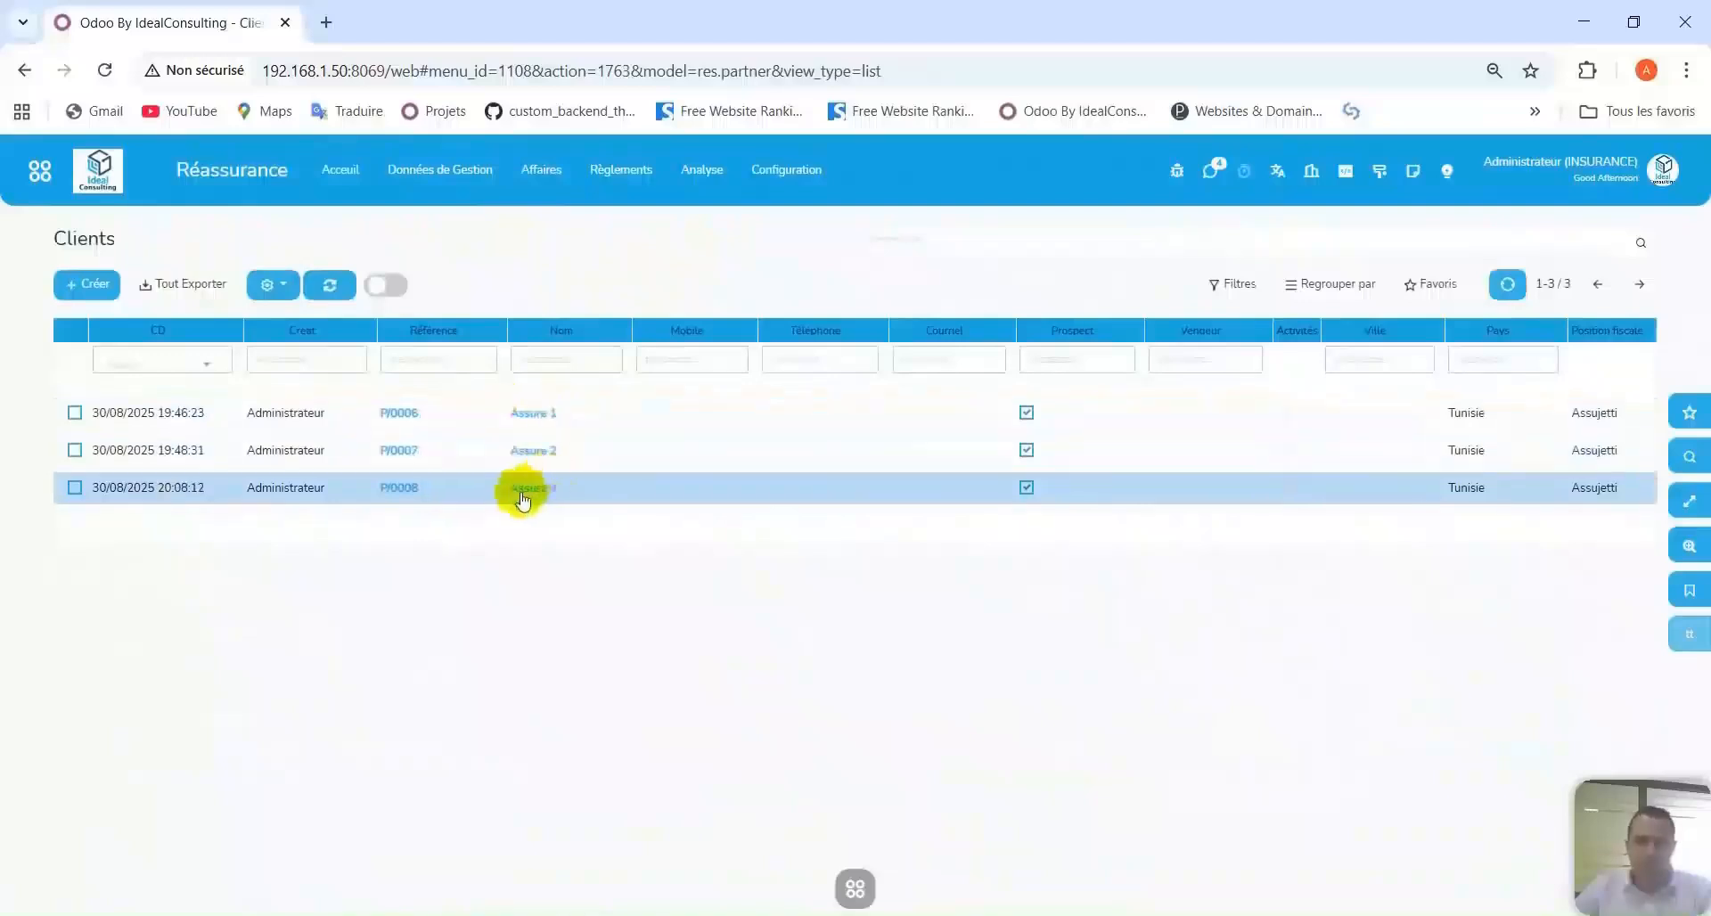
Review the client Assure 1's general data and Facturation details, and return to the Clients list.
{"action": "left_click", "coordinate": [503, 429]}
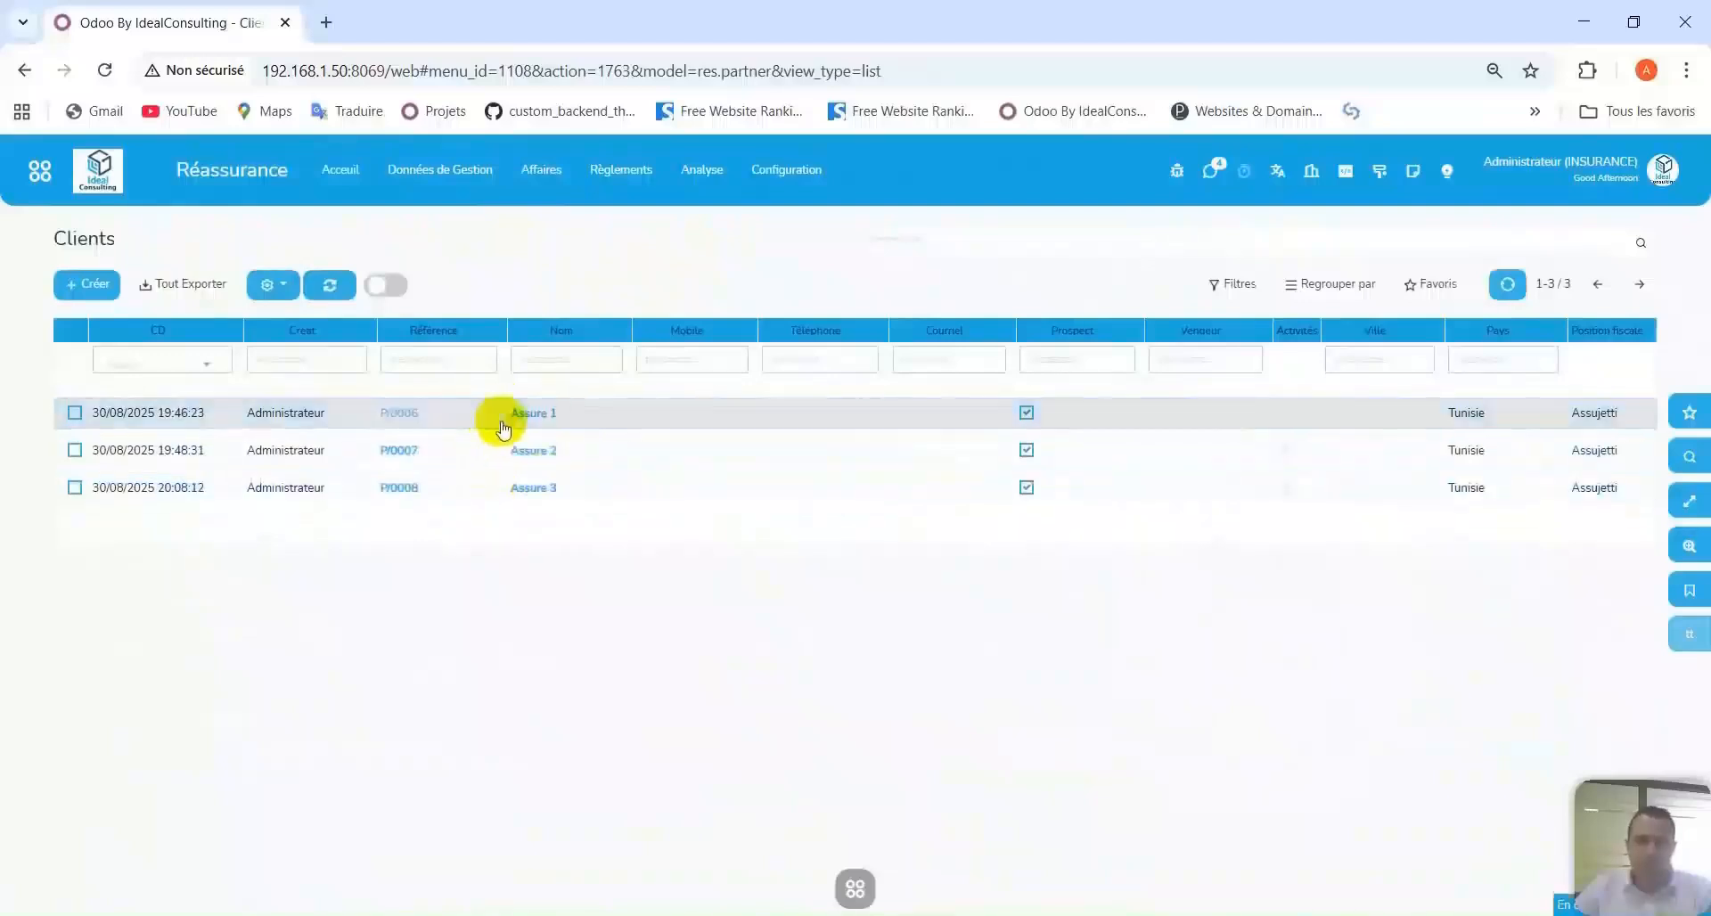
{"action": "scroll", "coordinate": [657, 660], "scroll_direction": "down", "scroll_amount": 1}
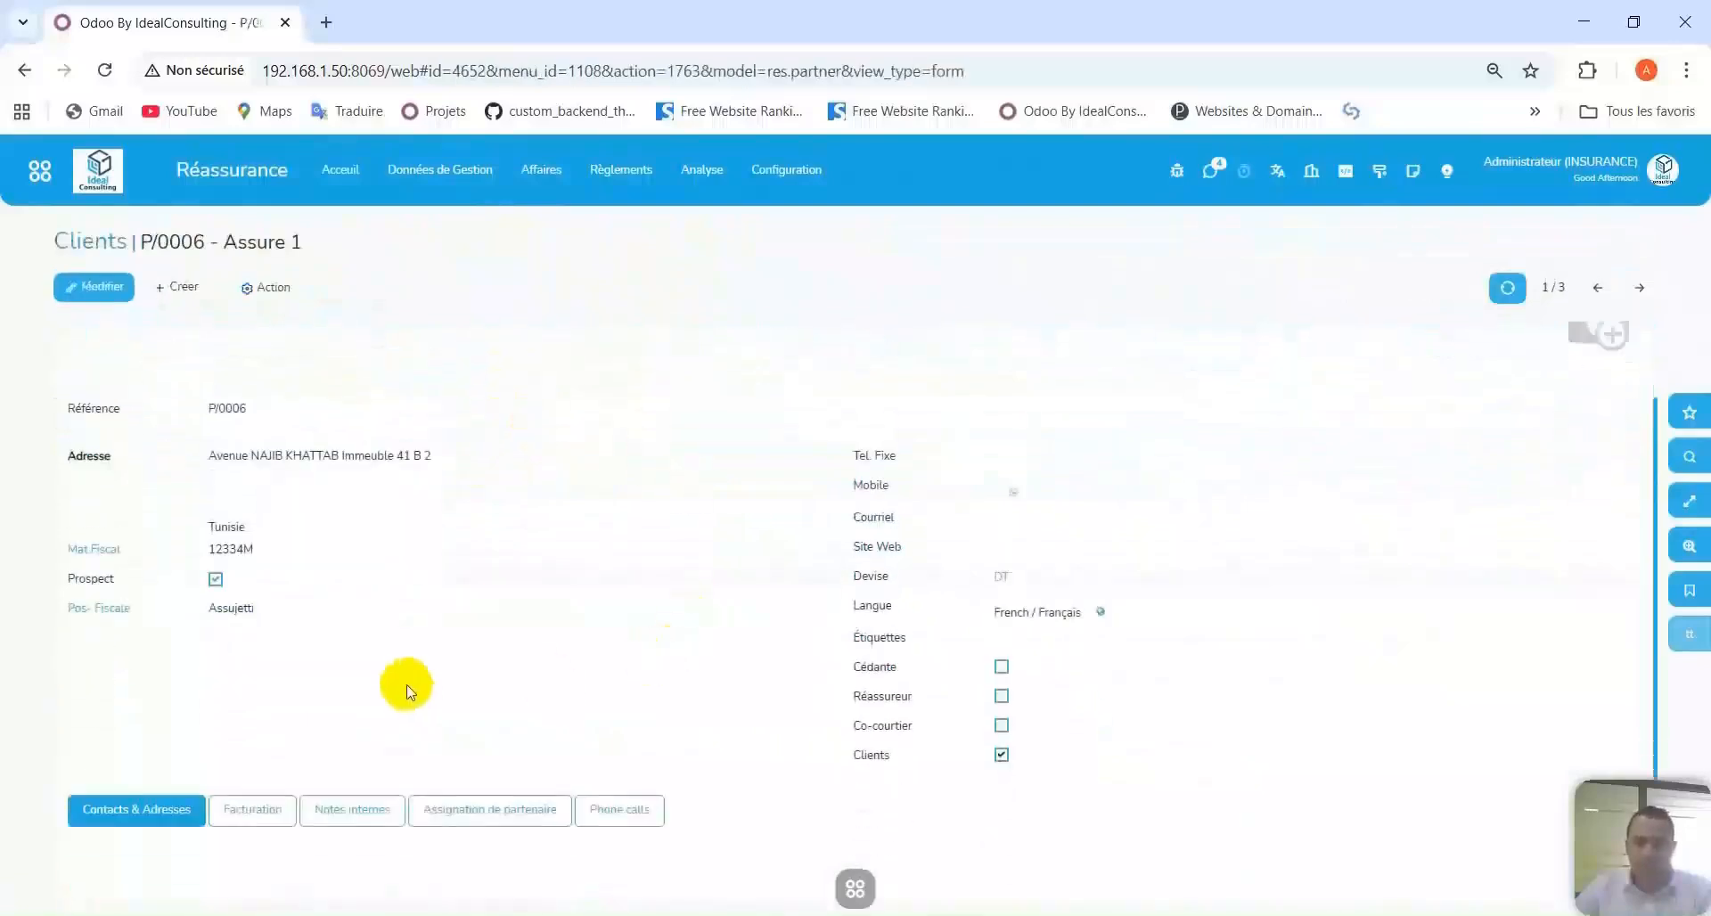
{"action": "left_click", "coordinate": [247, 806]}
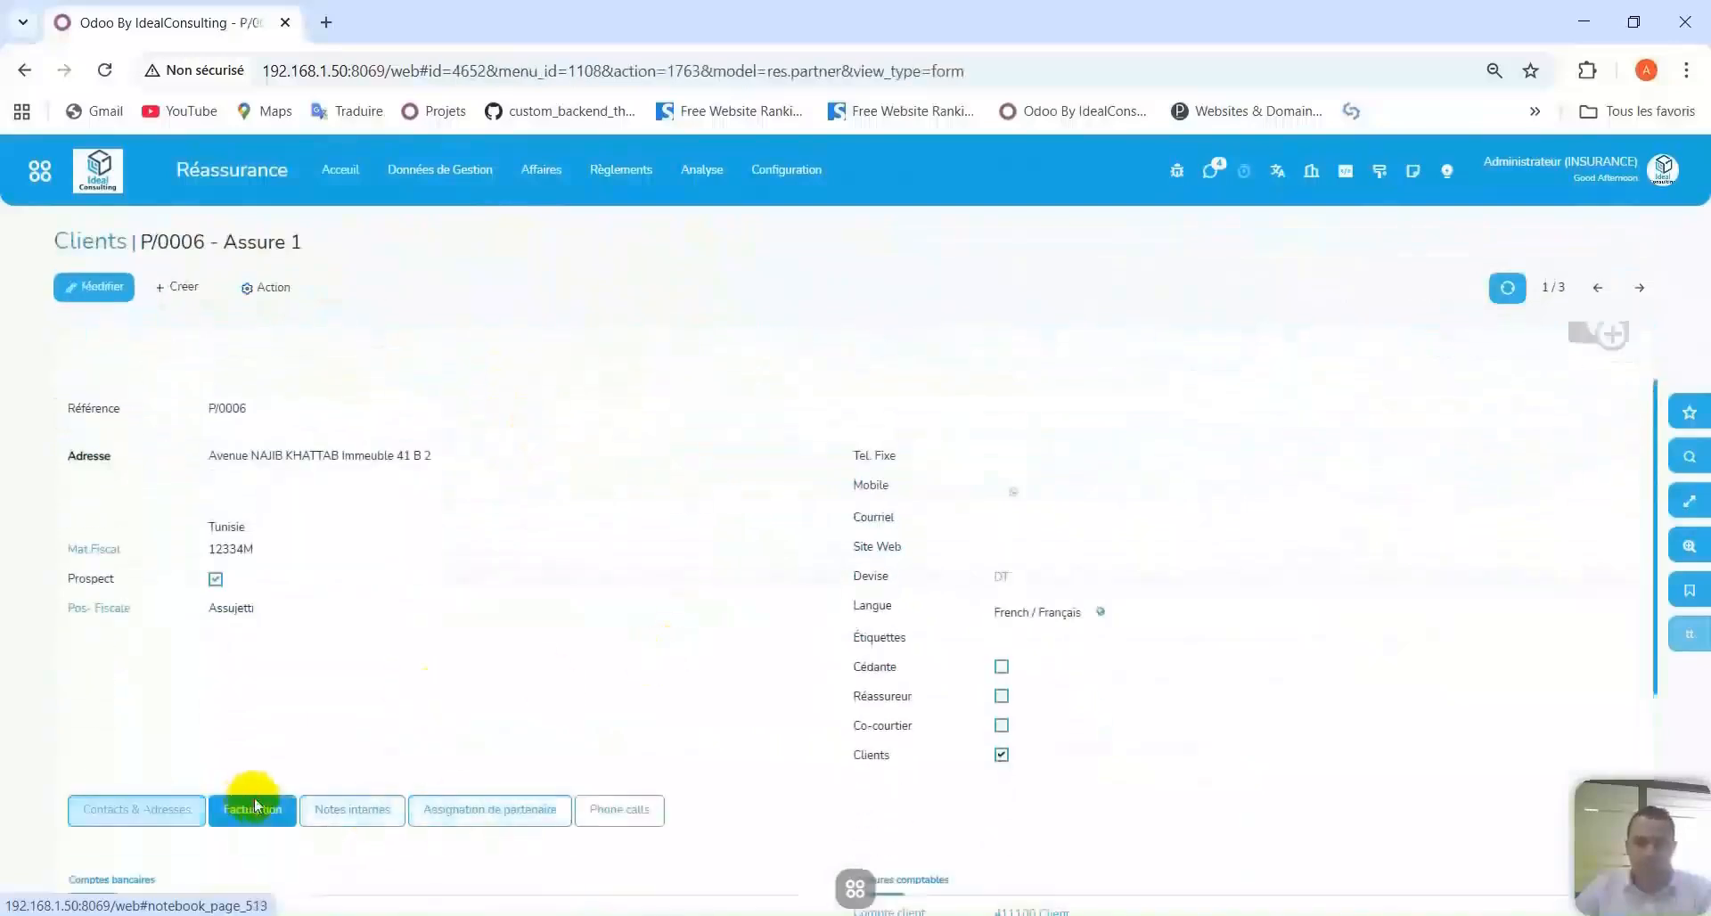
{"action": "scroll", "coordinate": [387, 713], "scroll_direction": "down", "scroll_amount": 2}
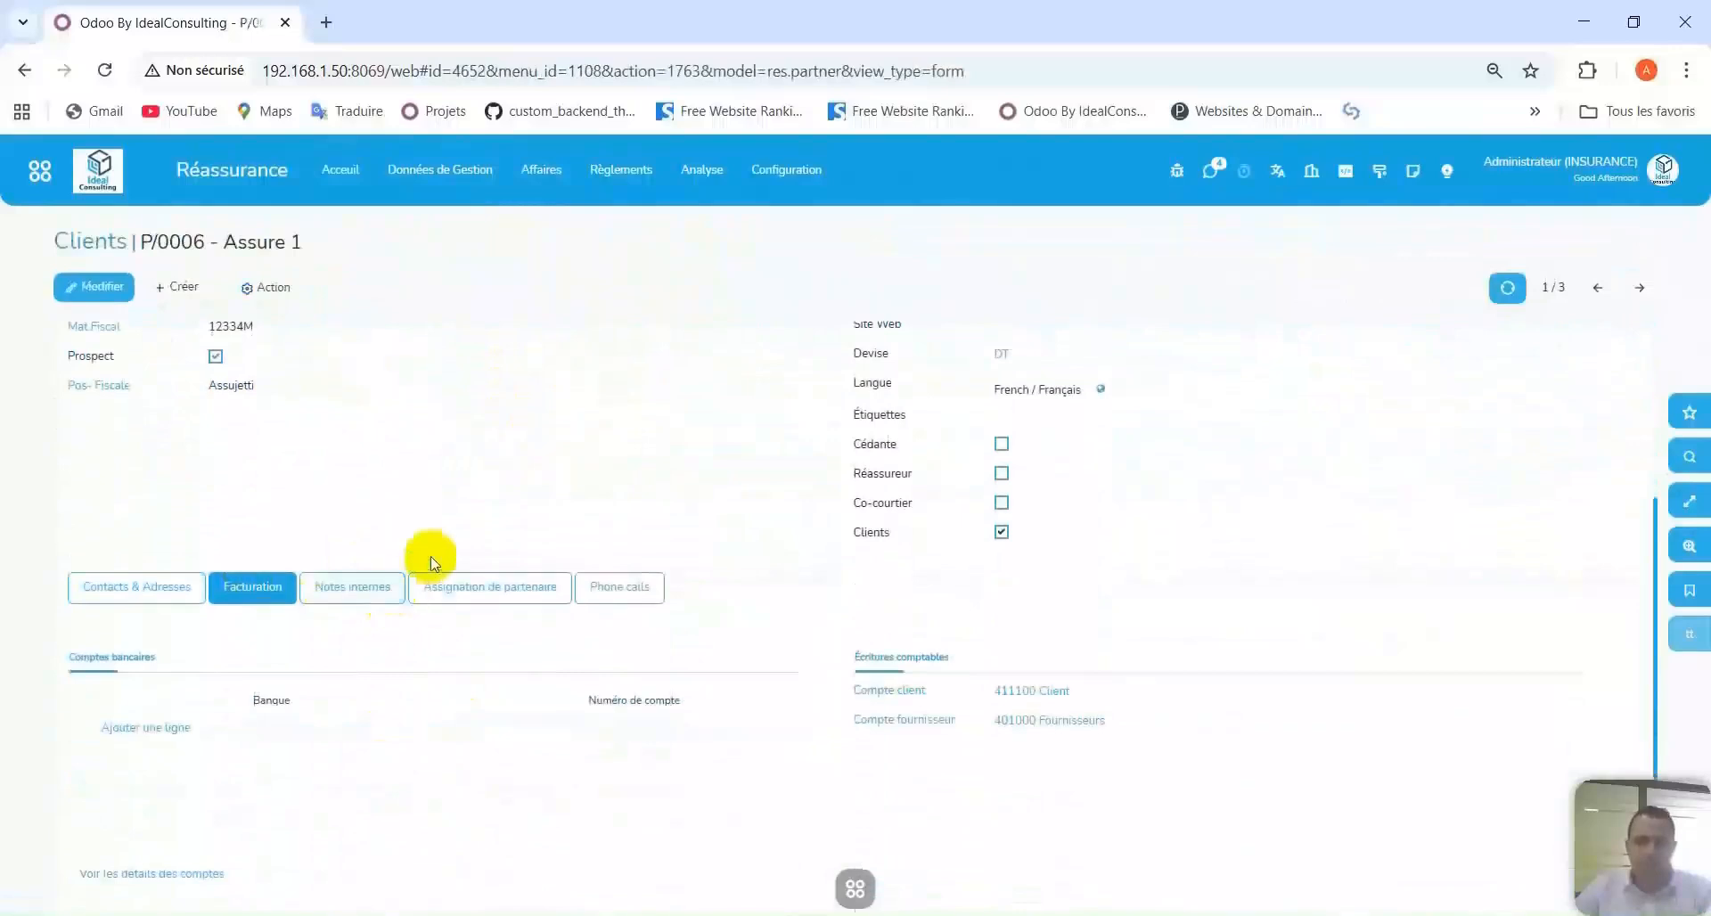
{"action": "scroll", "coordinate": [441, 553], "scroll_direction": "up", "scroll_amount": 3}
{"action": "scroll", "coordinate": [452, 546], "scroll_direction": "up", "scroll_amount": 1}
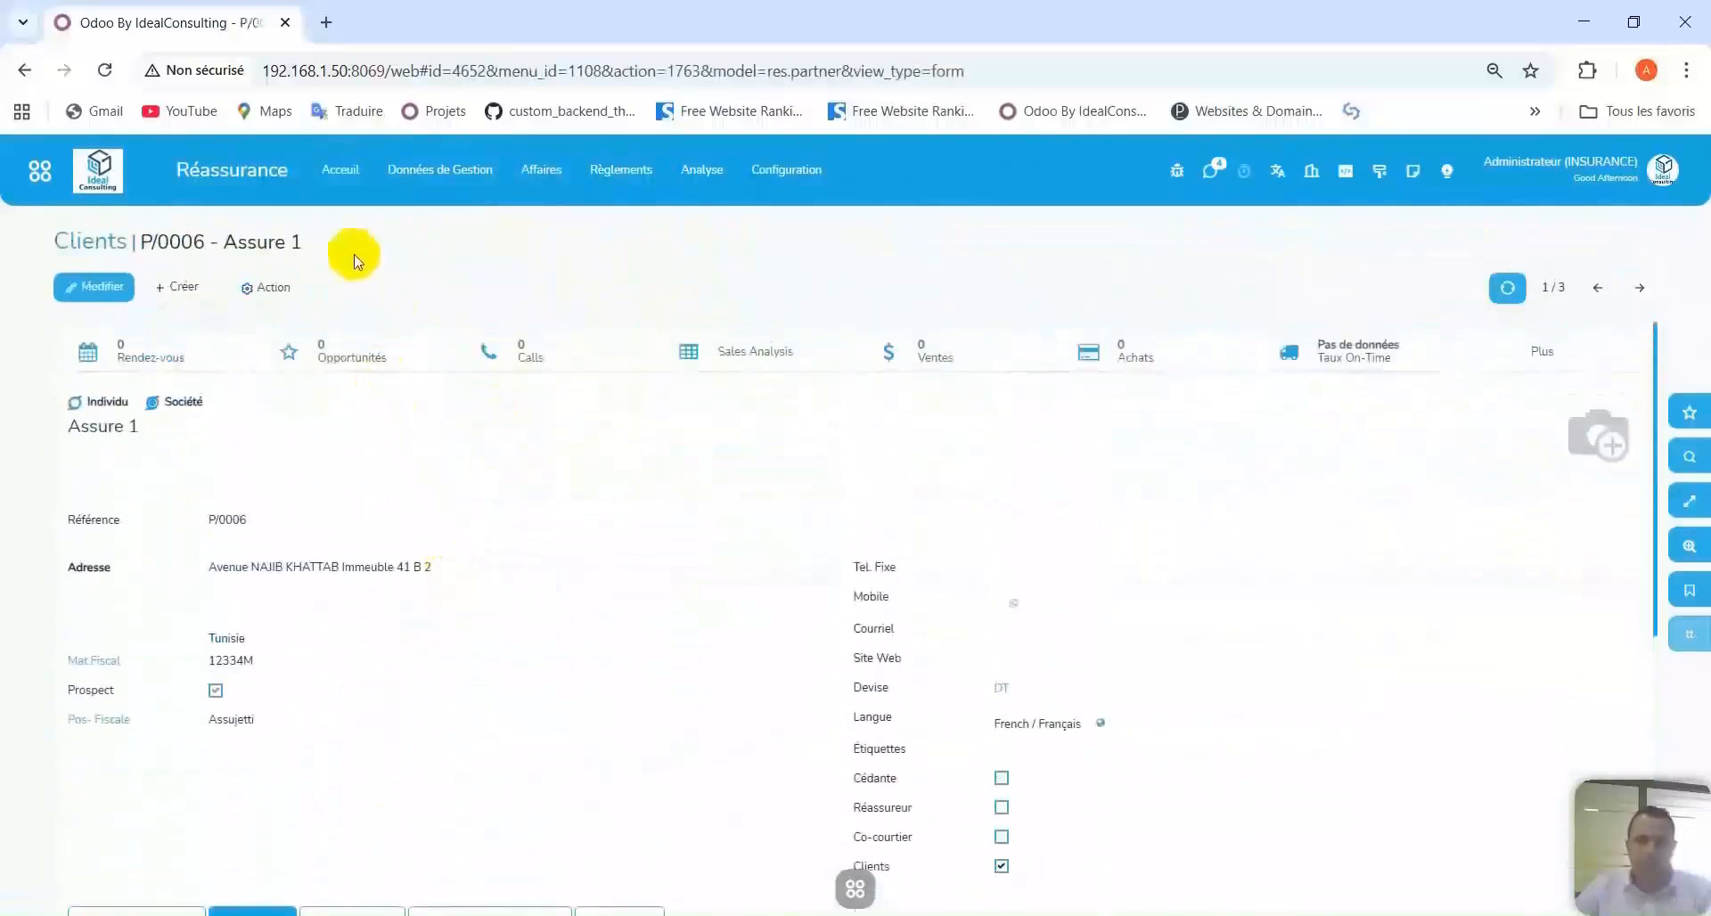
{"action": "left_click", "coordinate": [119, 252]}
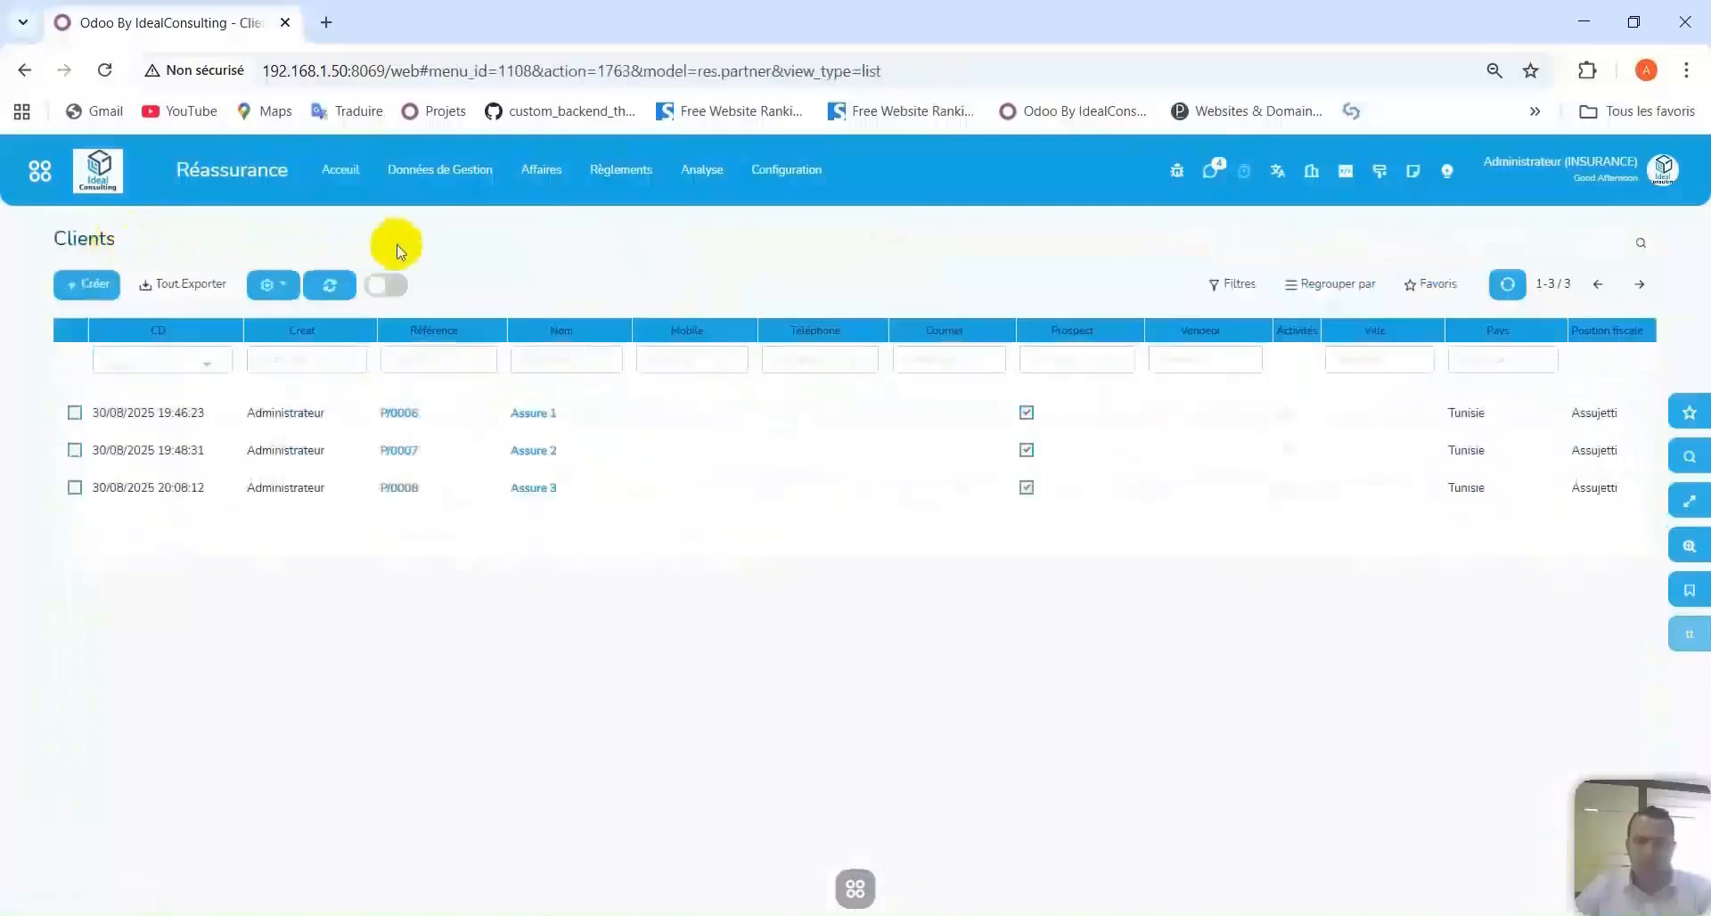
Show the reinsurance Affaires and filter them by type Facultative and Traité, resetting the type filter to Tous.
{"action": "left_click", "coordinate": [550, 177]}
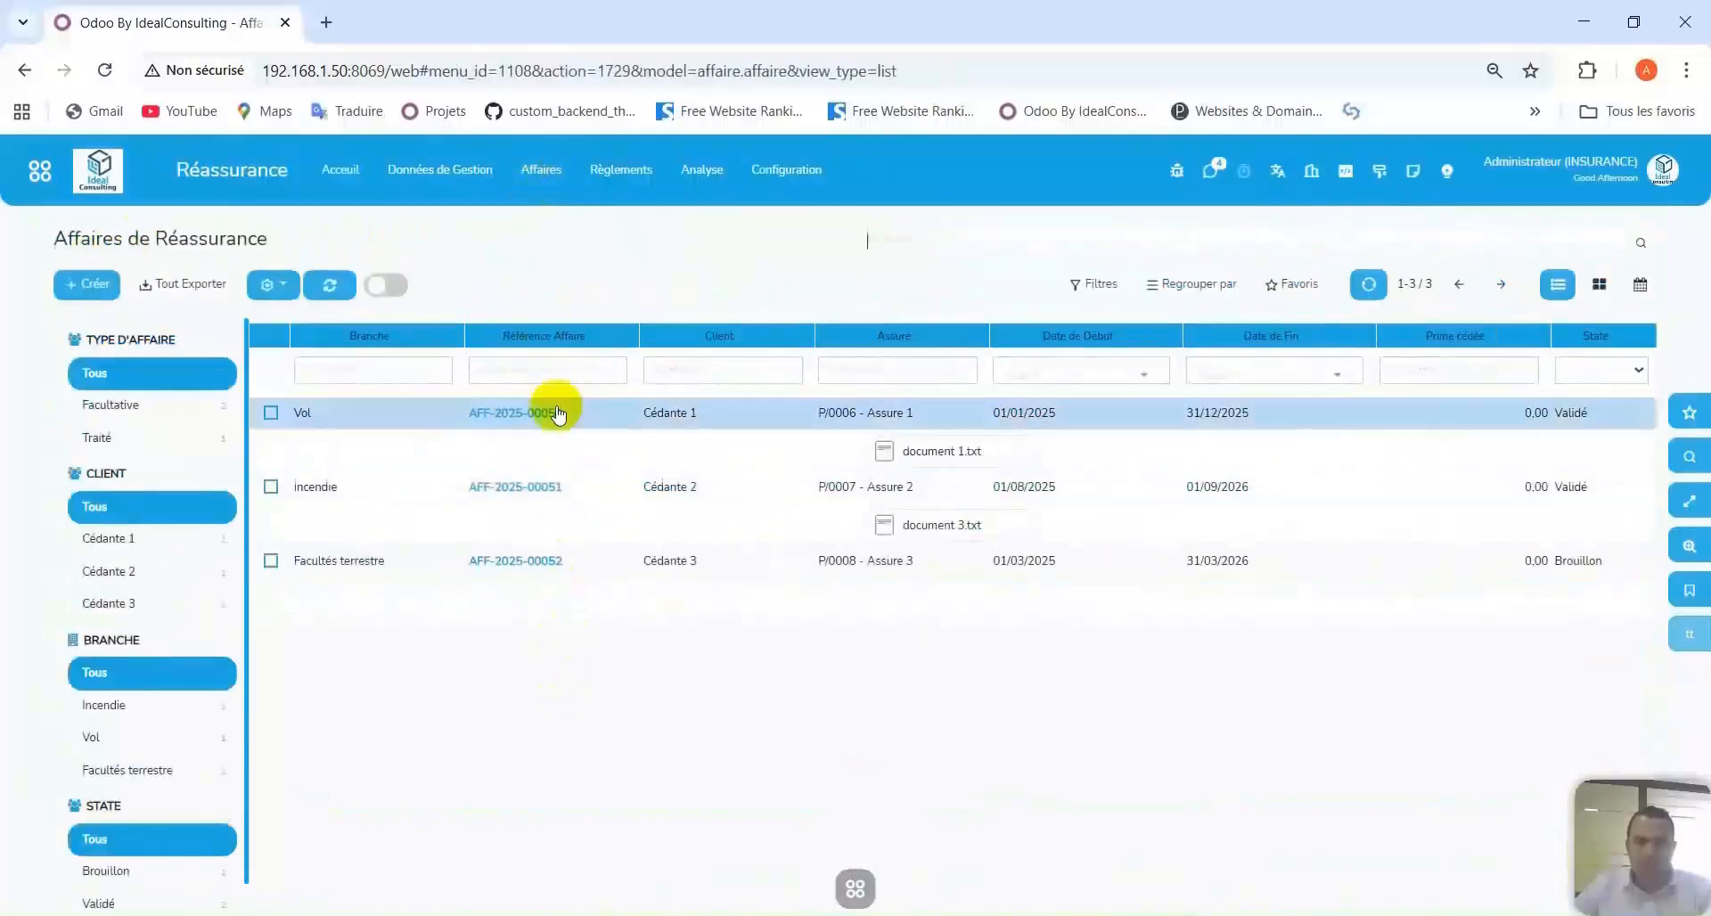
{"action": "left_click", "coordinate": [540, 570]}
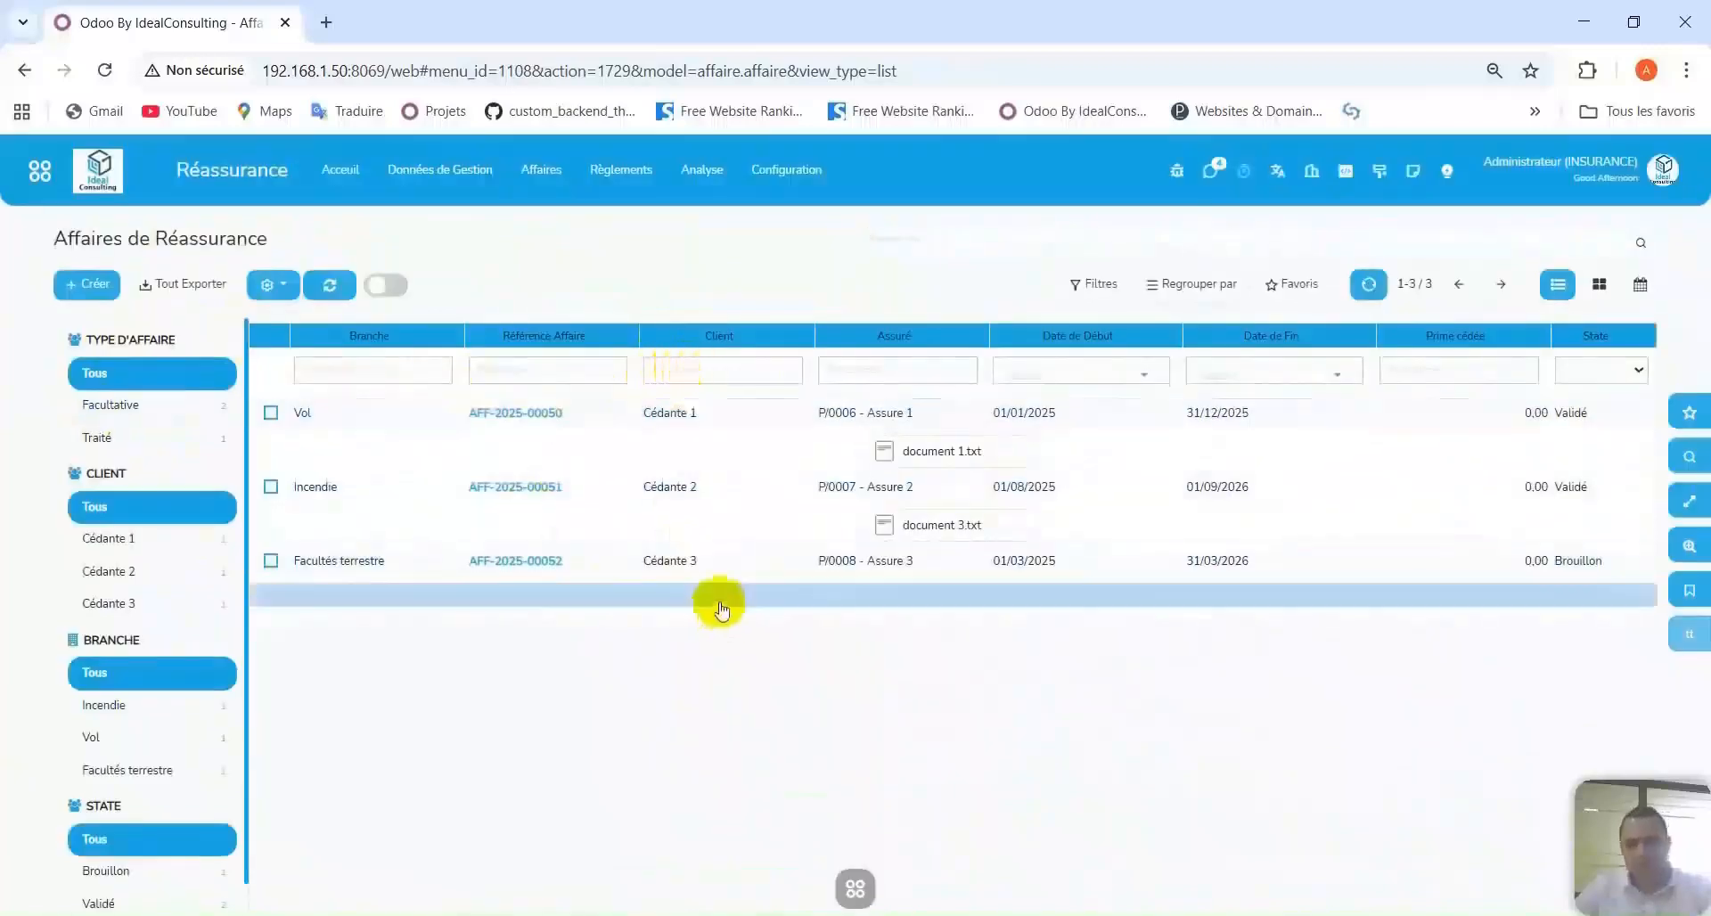
{"action": "left_click", "coordinate": [122, 411]}
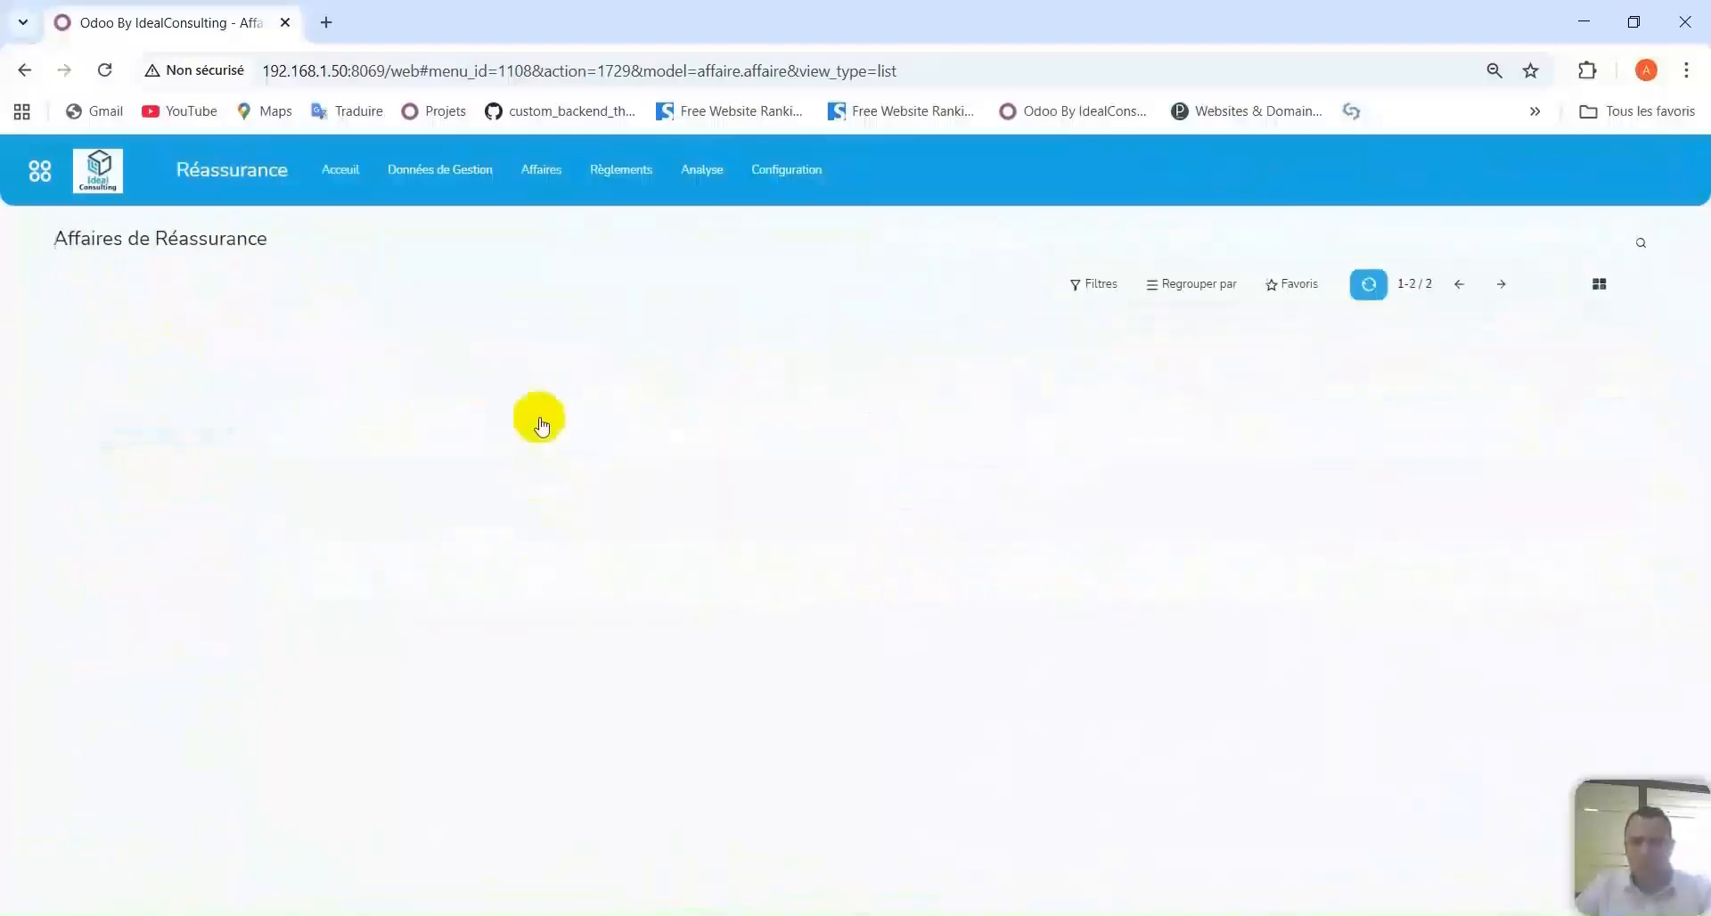
{"action": "left_click", "coordinate": [112, 375]}
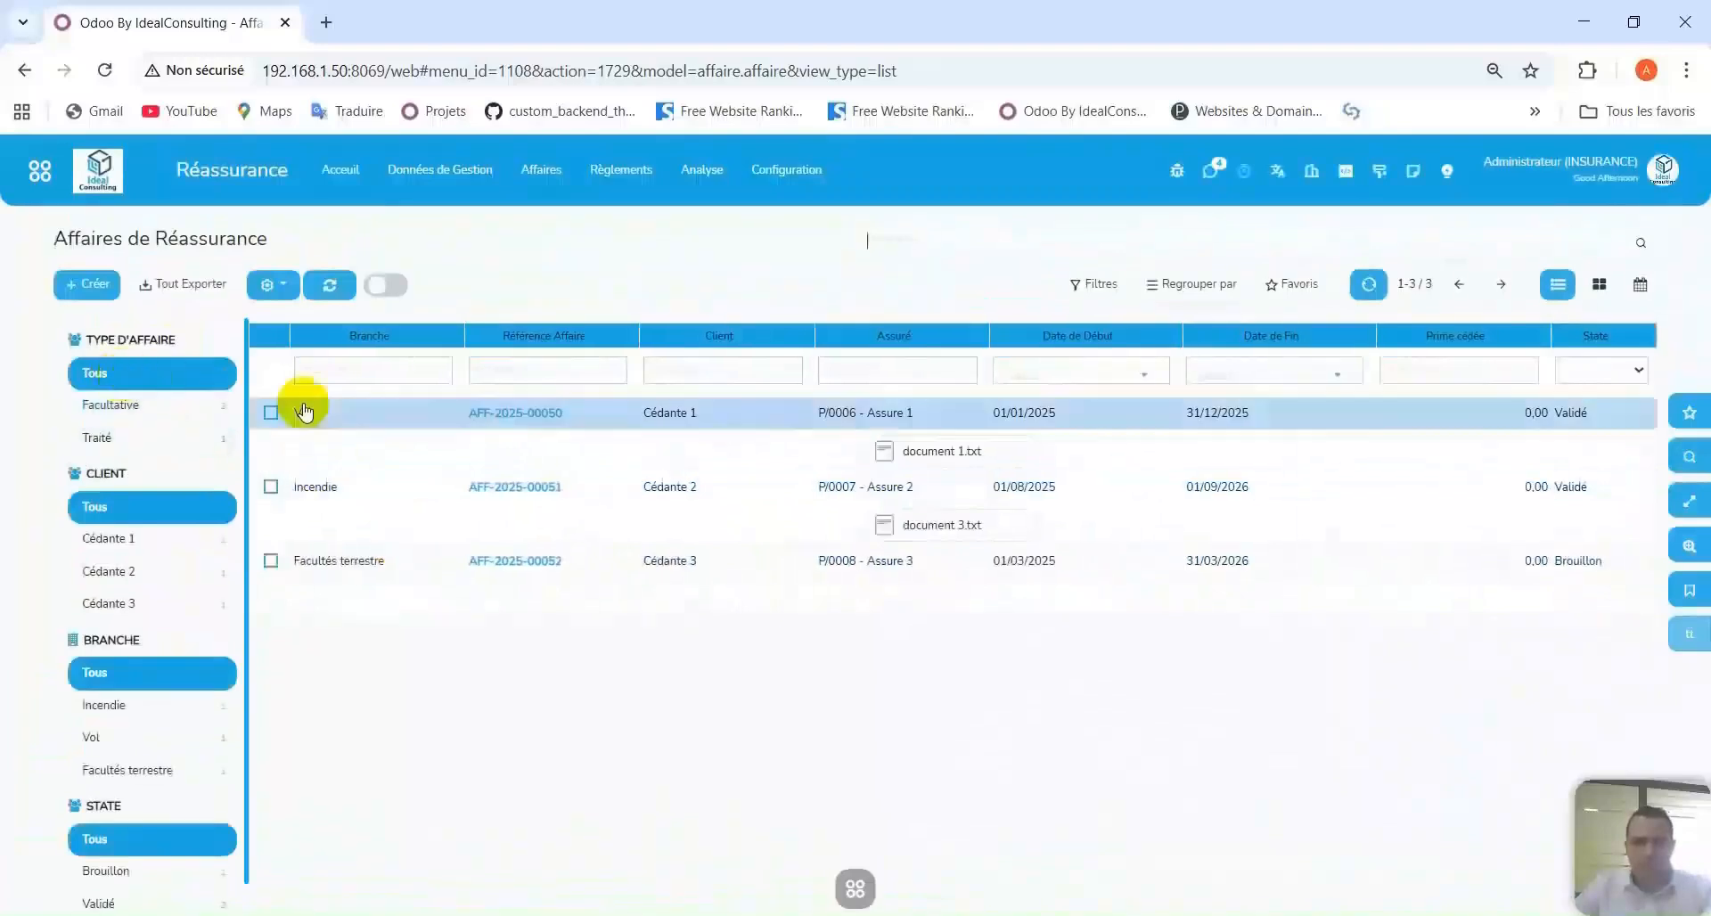
{"action": "left_click", "coordinate": [114, 443]}
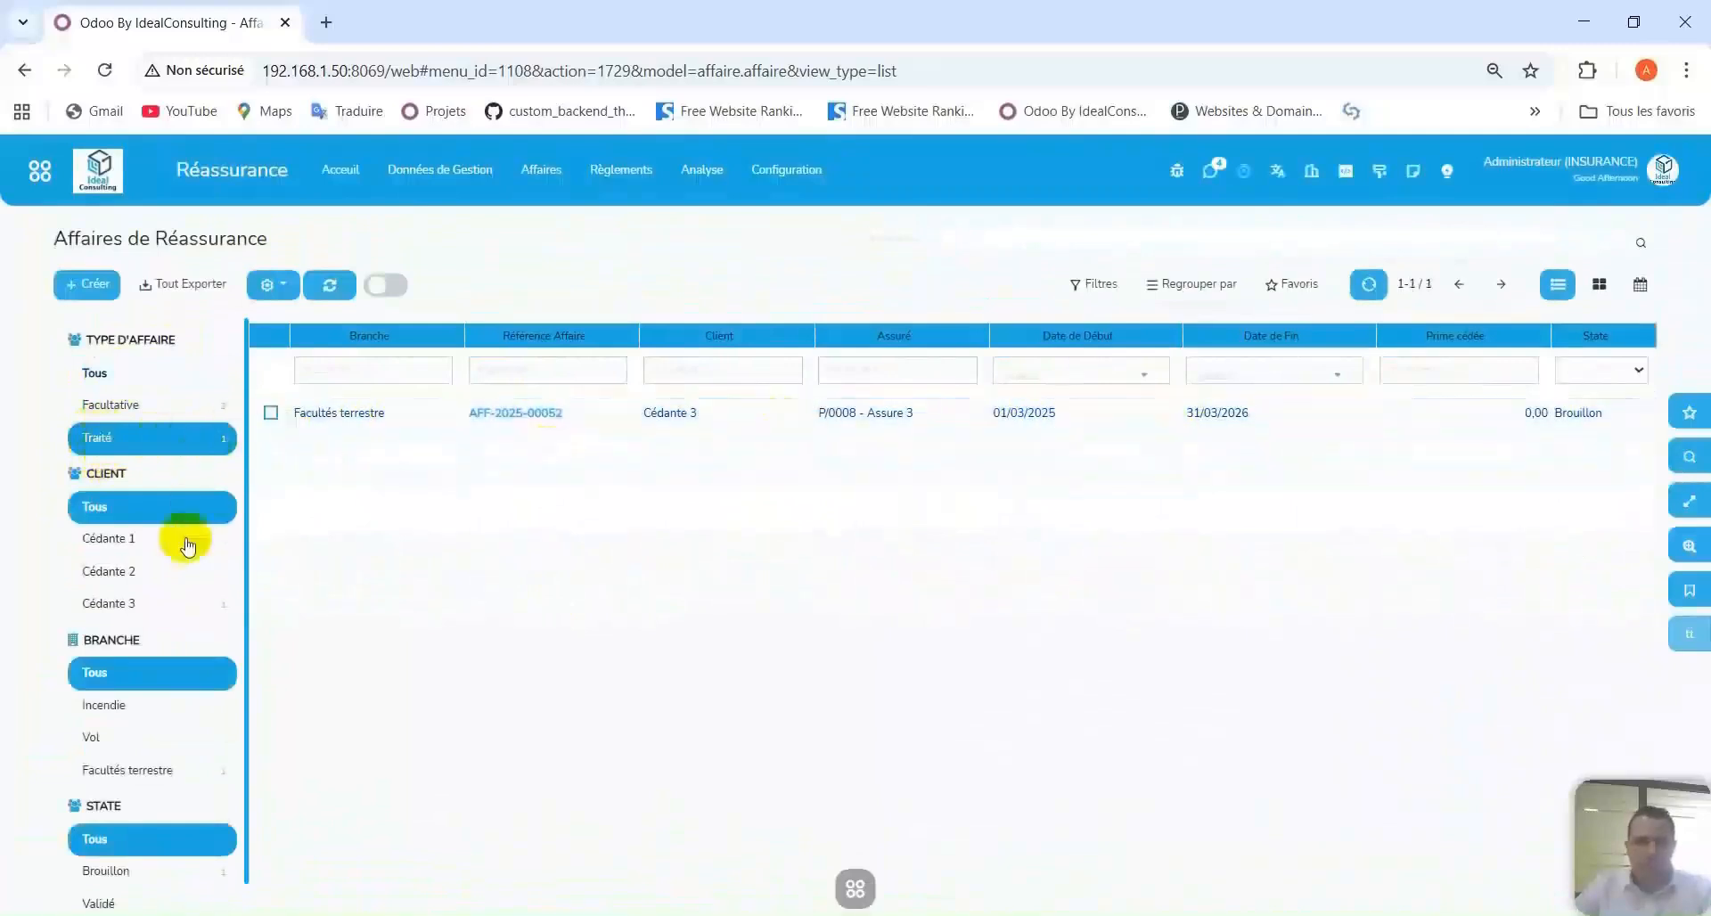
{"action": "left_click", "coordinate": [94, 372]}
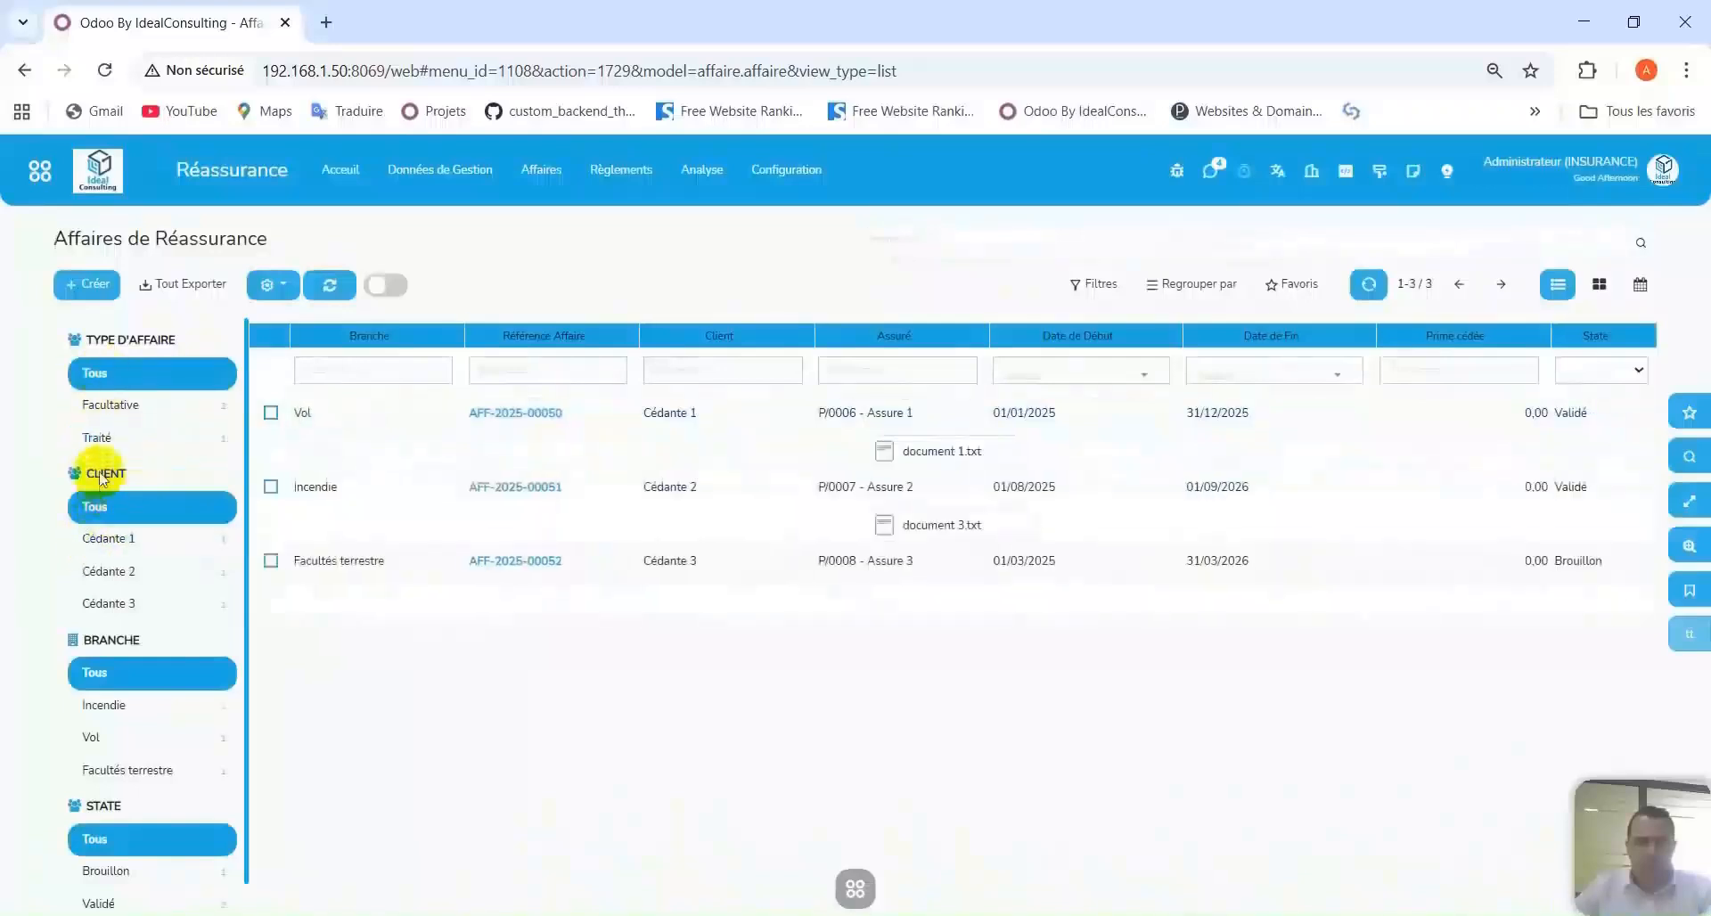
Filter the Affaires by client, switching between Cédante 1, Cédante 2 and Cédante 3, and reset the client filter to Tous.
{"action": "left_click", "coordinate": [130, 545]}
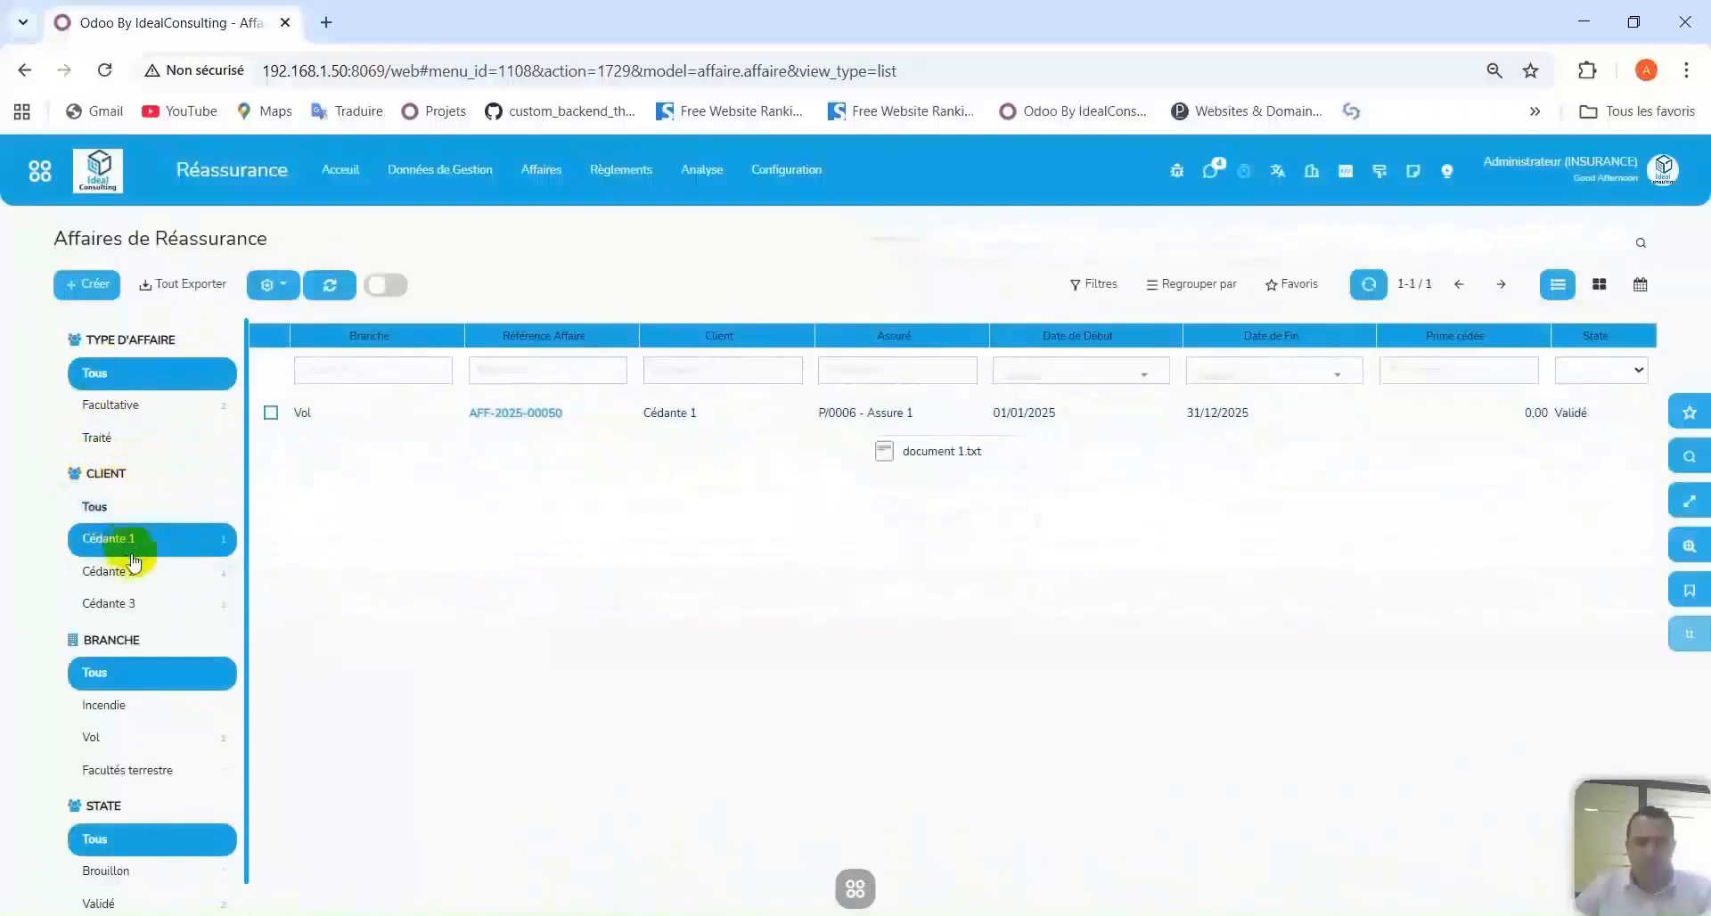
{"action": "left_click", "coordinate": [133, 575]}
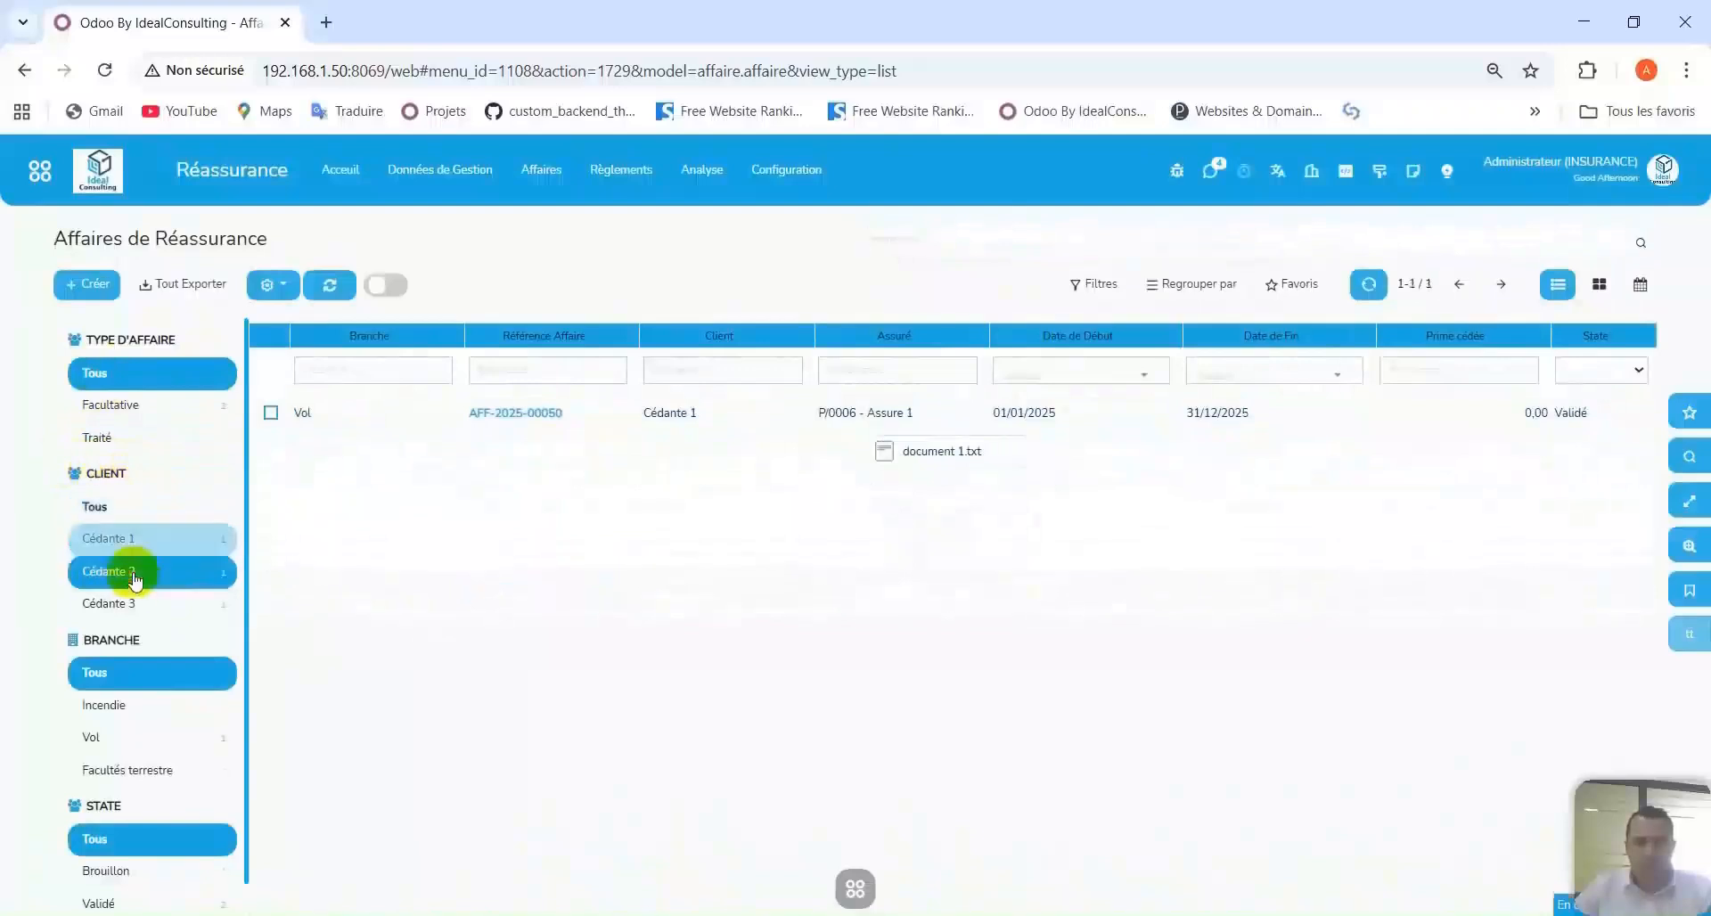
{"action": "left_click", "coordinate": [127, 602]}
{"action": "left_click", "coordinate": [131, 546]}
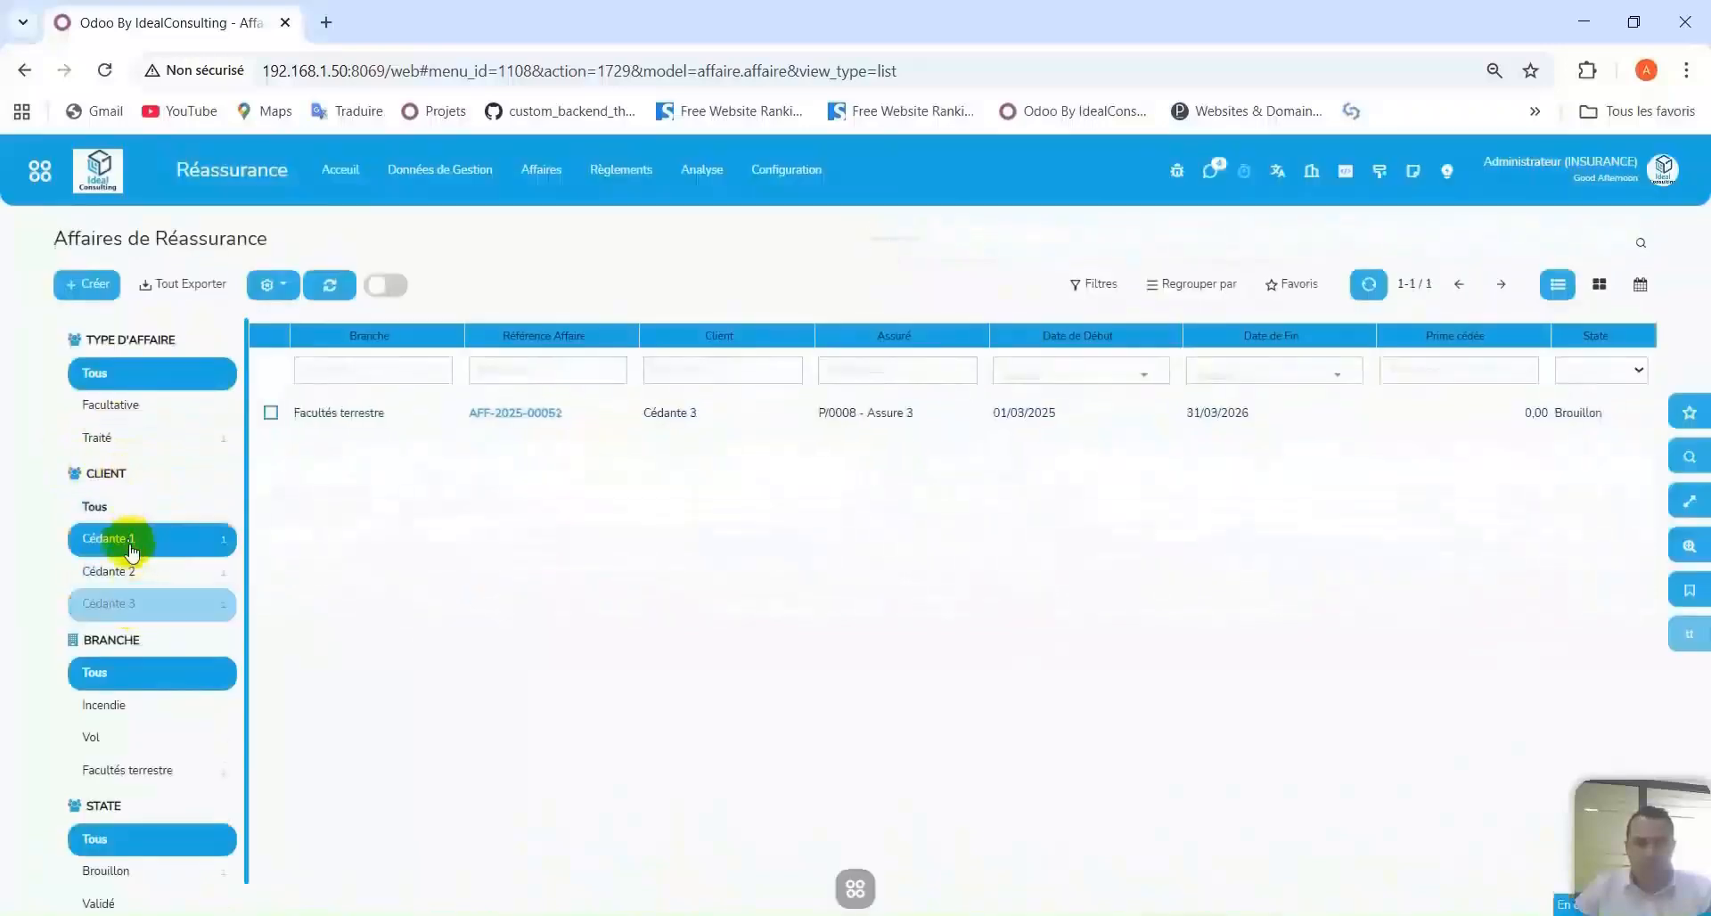
{"action": "left_click", "coordinate": [137, 577]}
{"action": "left_click", "coordinate": [147, 608]}
{"action": "left_click", "coordinate": [155, 608]}
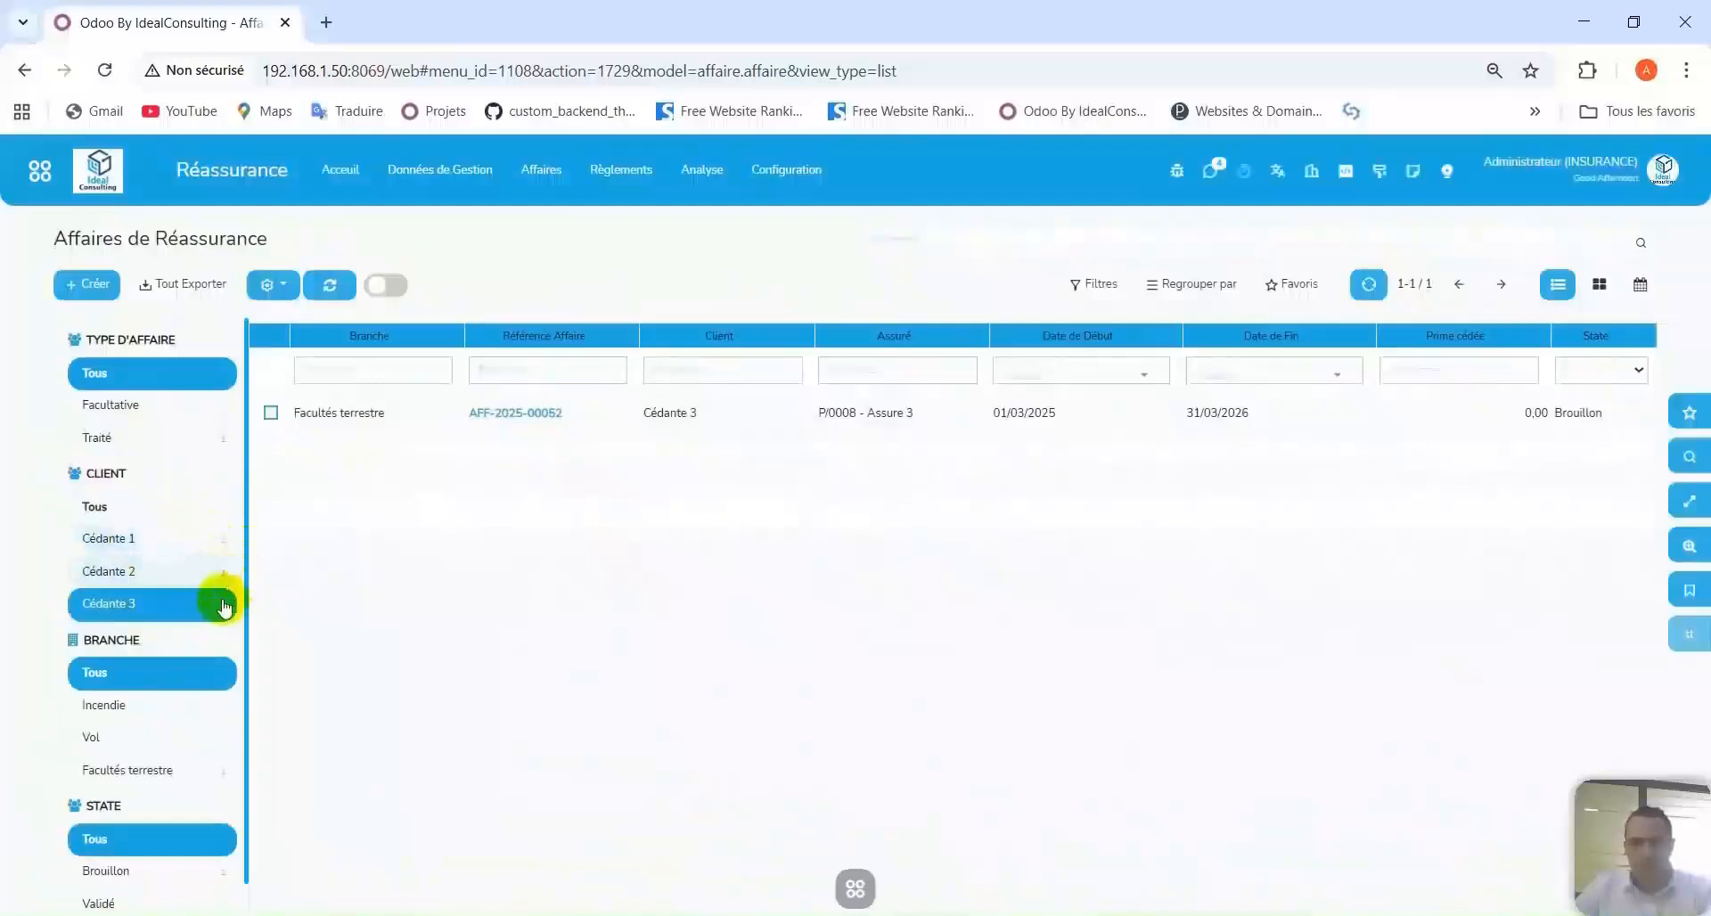
{"action": "left_click", "coordinate": [107, 508]}
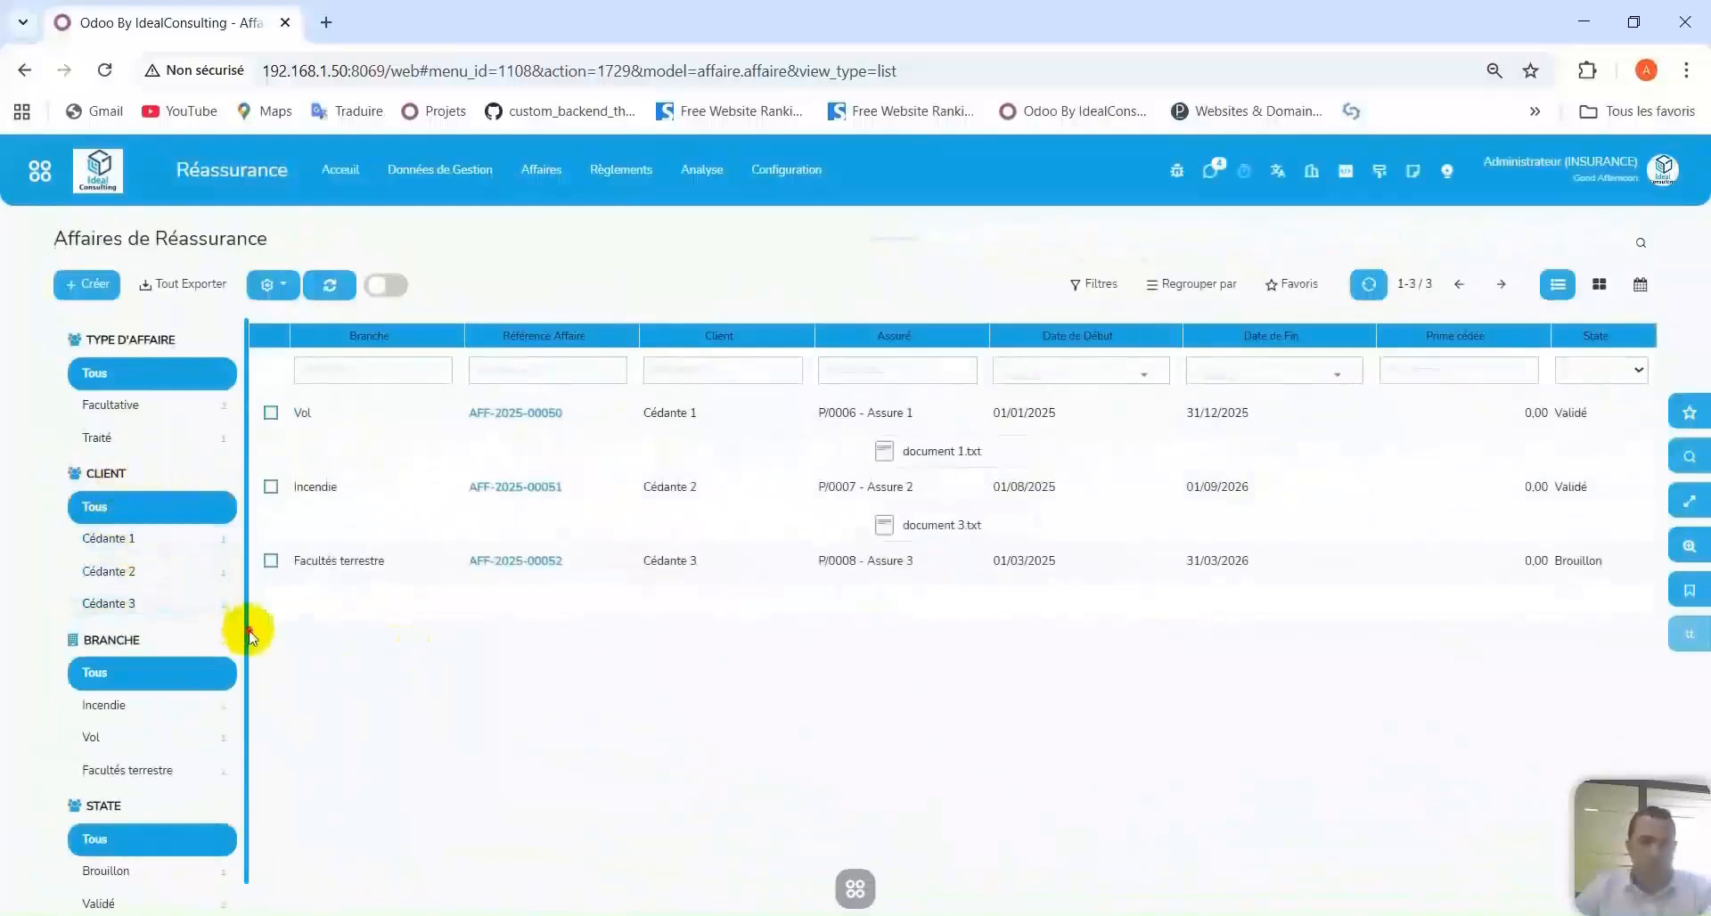
Filter the Affaires by the branches Vol, Incendie and Facultés terrestre, and reset the branch filter to Tous.
{"action": "left_click", "coordinate": [152, 751]}
{"action": "left_click", "coordinate": [135, 710]}
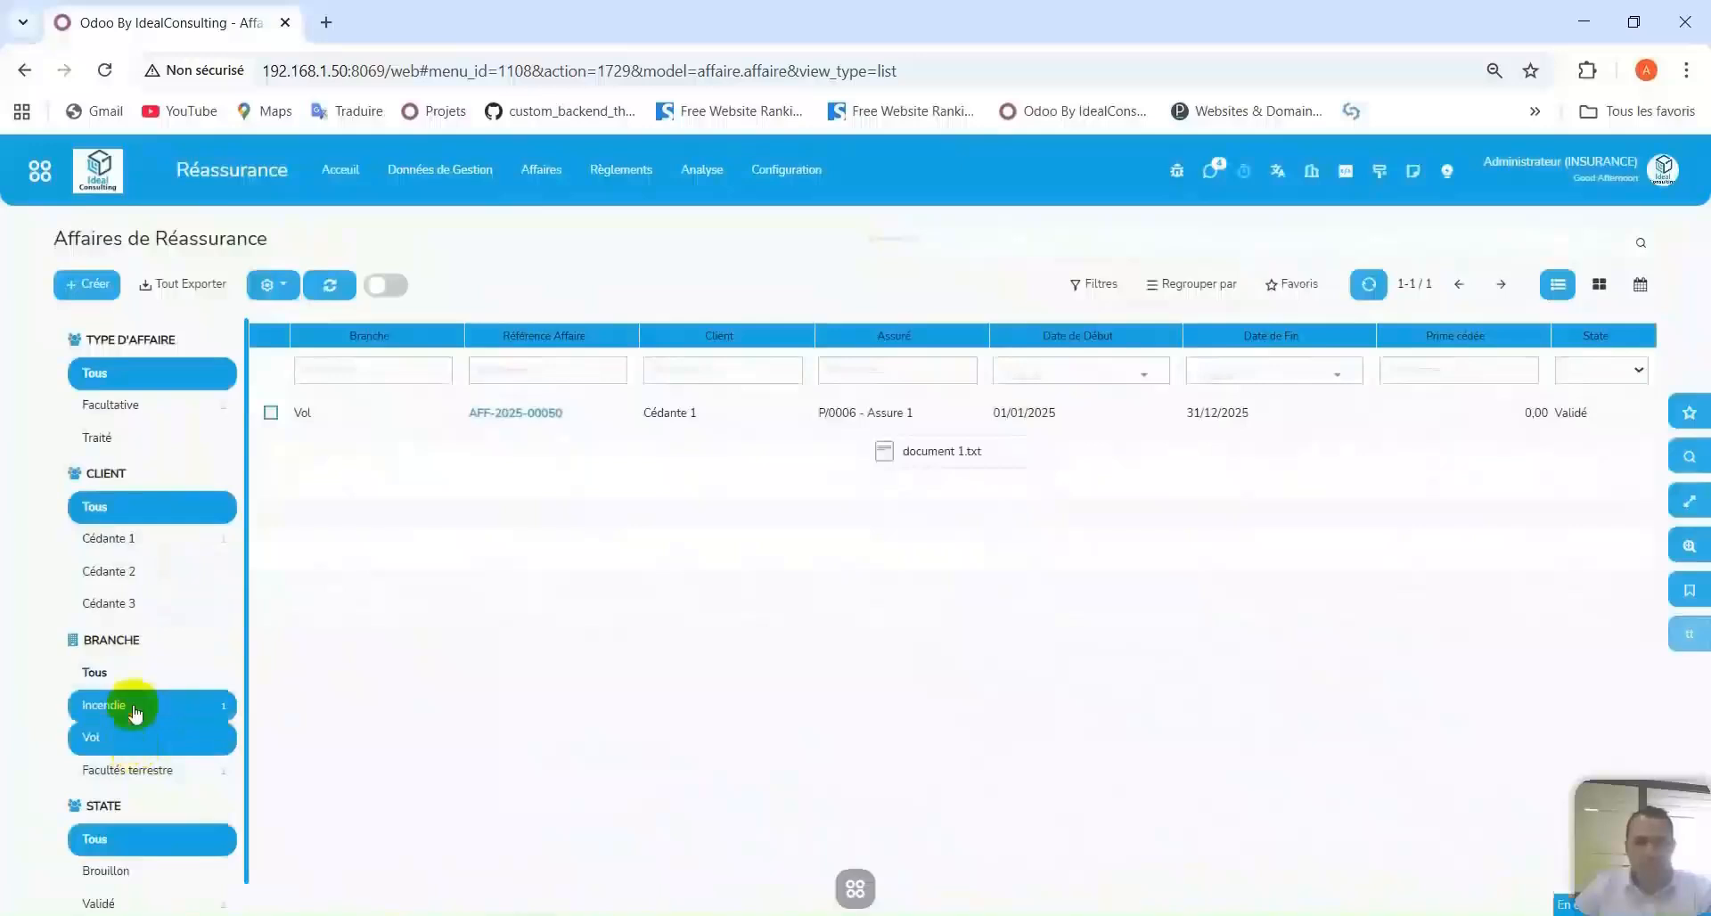
{"action": "left_click", "coordinate": [165, 772]}
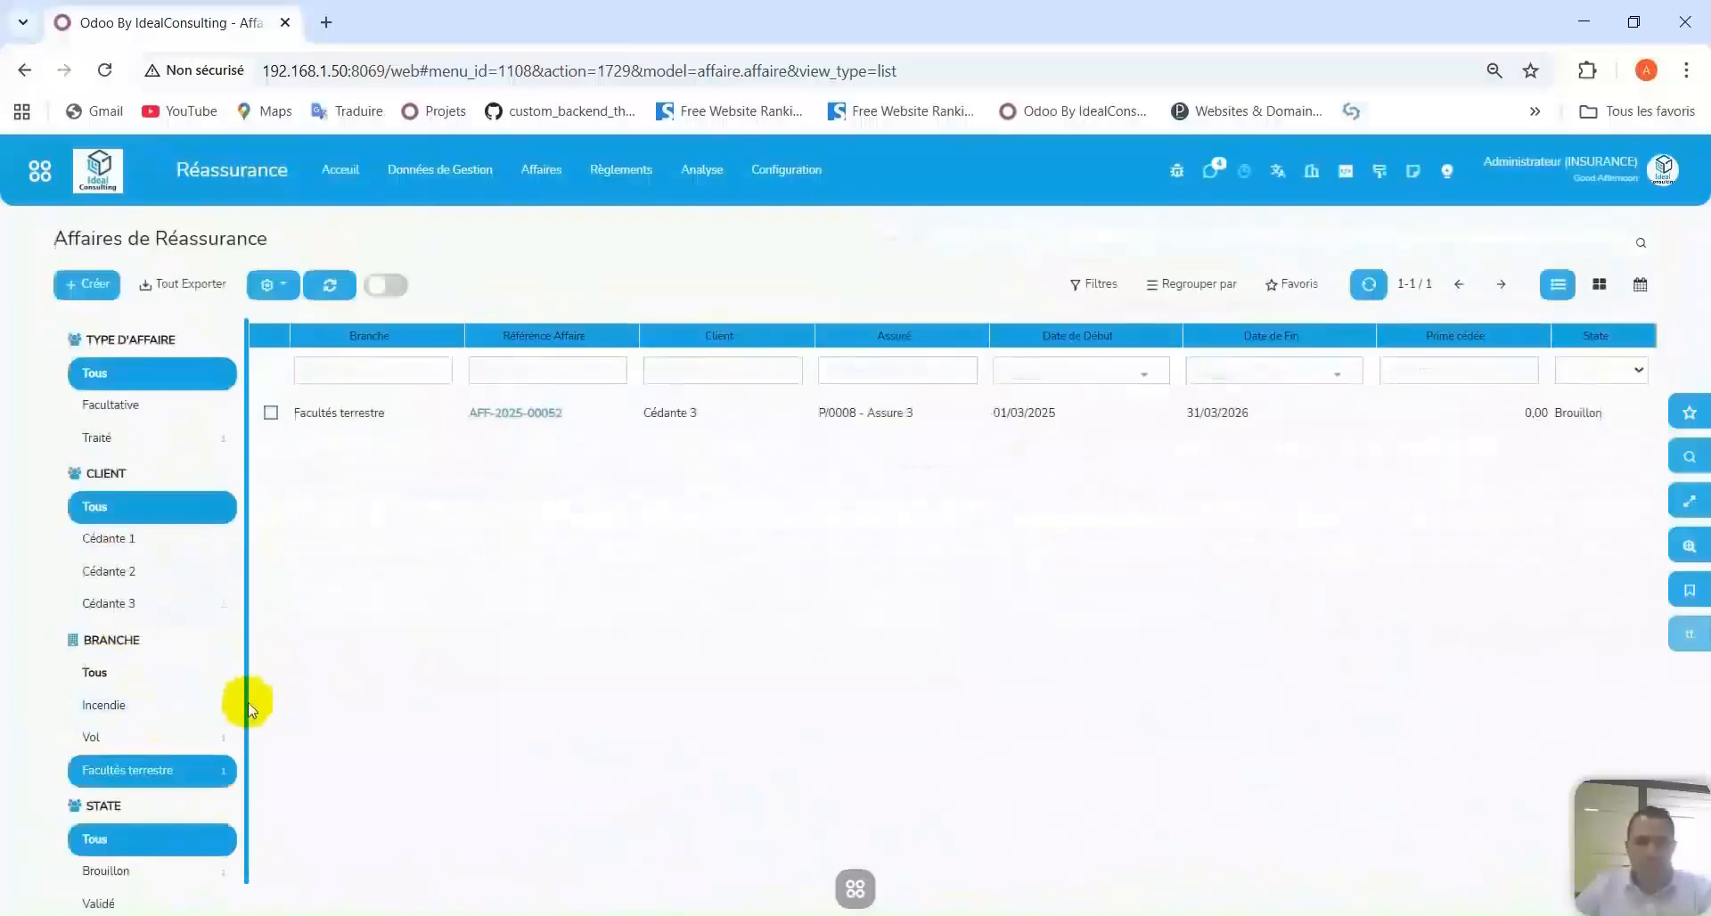
{"action": "left_click", "coordinate": [141, 675]}
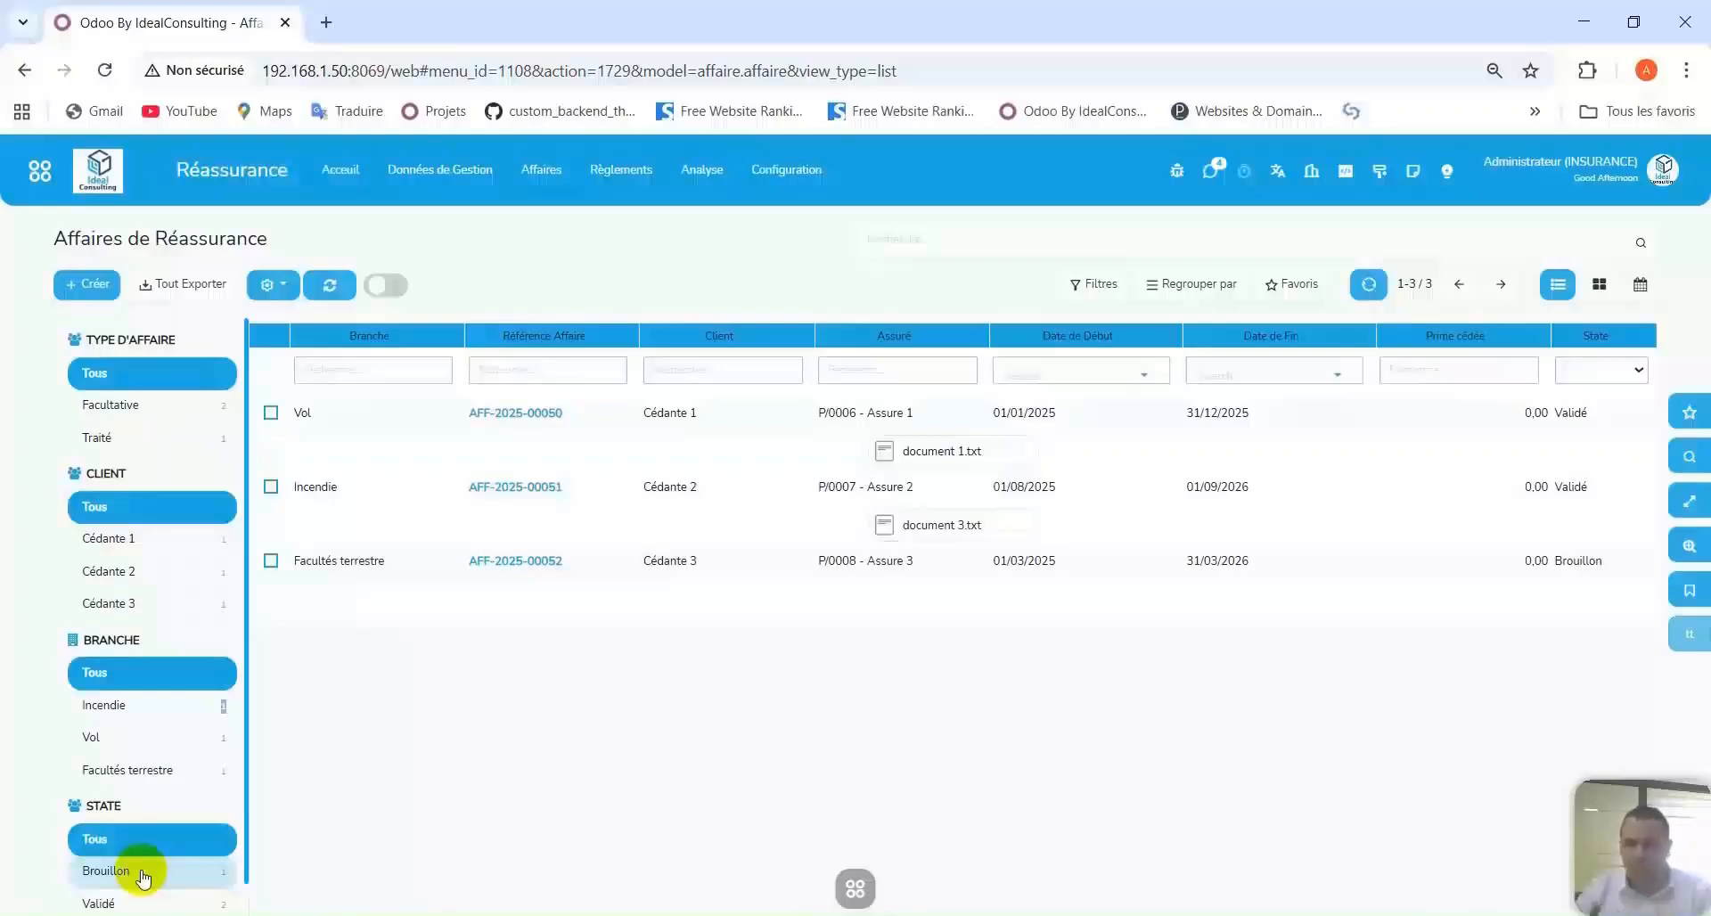
Filter the Affaires by state, comparing Validé and Brouillon and ending on Validé.
{"action": "scroll", "coordinate": [143, 878], "scroll_direction": "down", "scroll_amount": 1}
{"action": "left_click", "coordinate": [165, 883]}
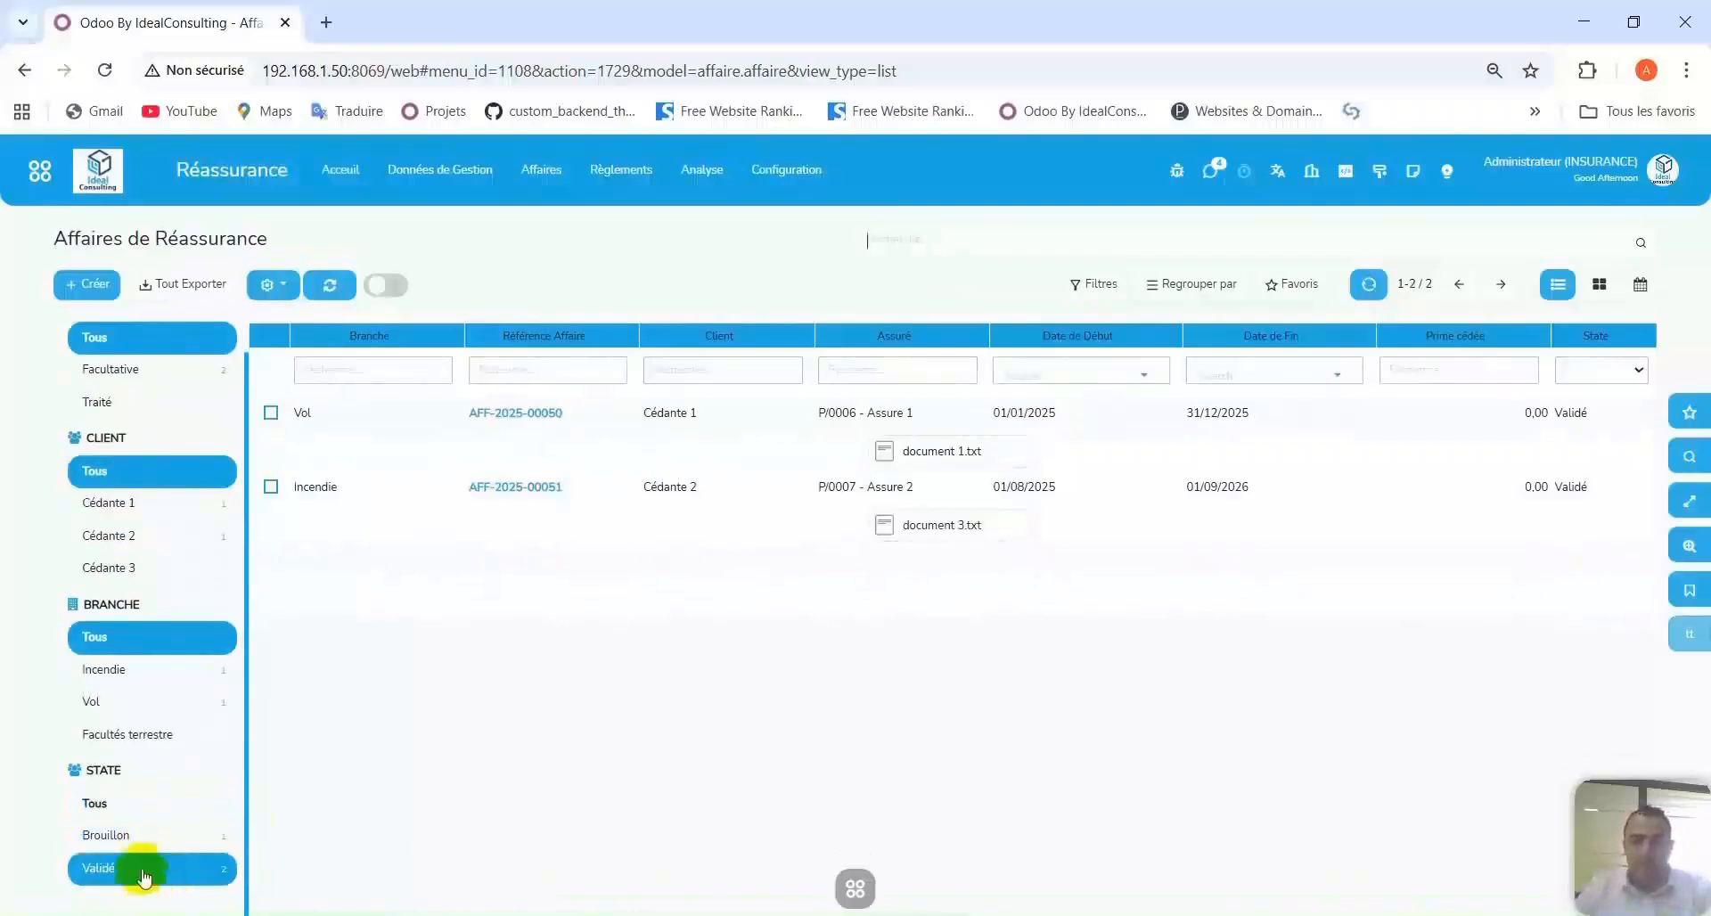
{"action": "left_click", "coordinate": [145, 834]}
{"action": "left_click", "coordinate": [156, 867]}
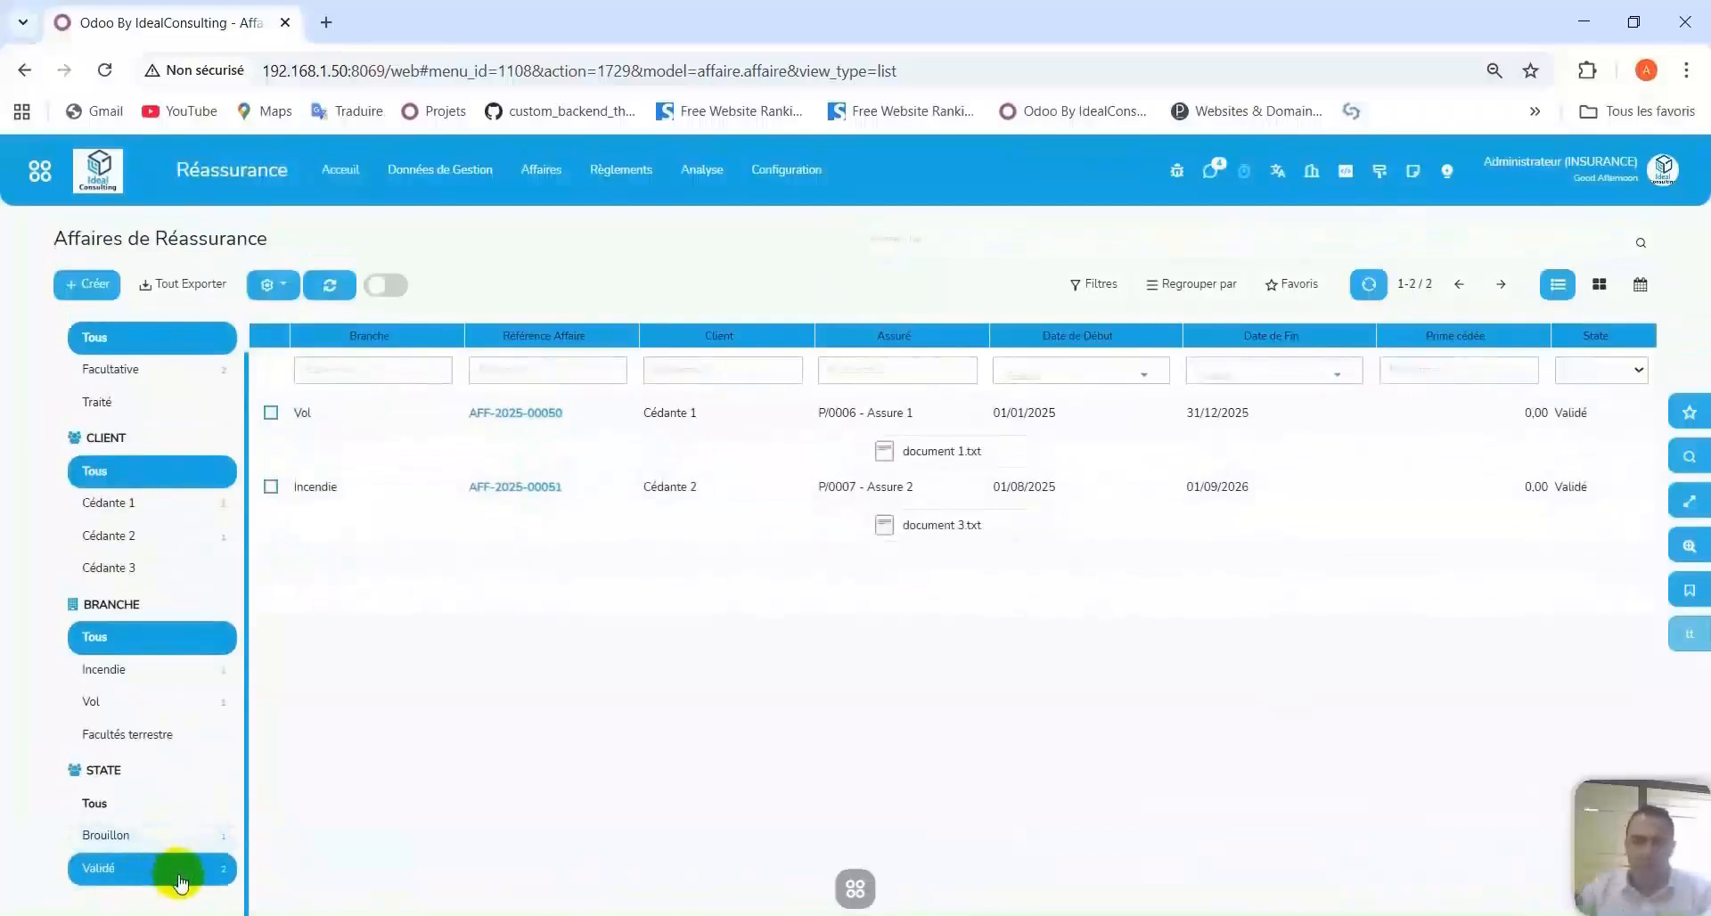
Filter the Affaires by the state Brouillon and reset the state filter to Tous.
{"action": "left_click", "coordinate": [227, 838]}
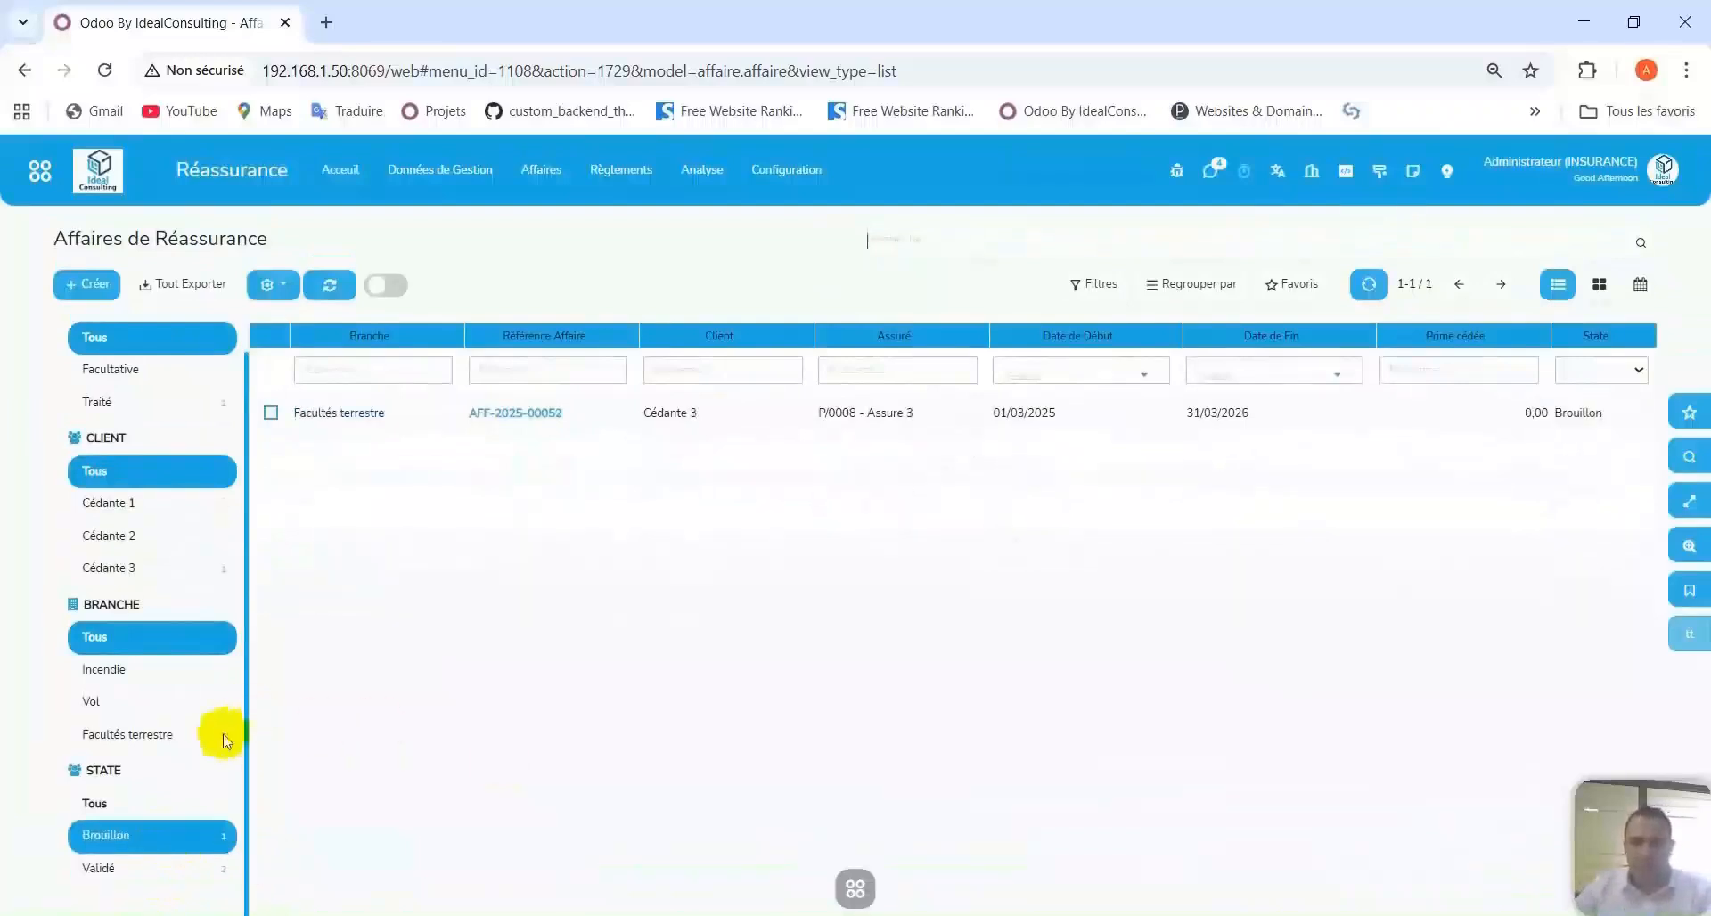
{"action": "left_click", "coordinate": [105, 803]}
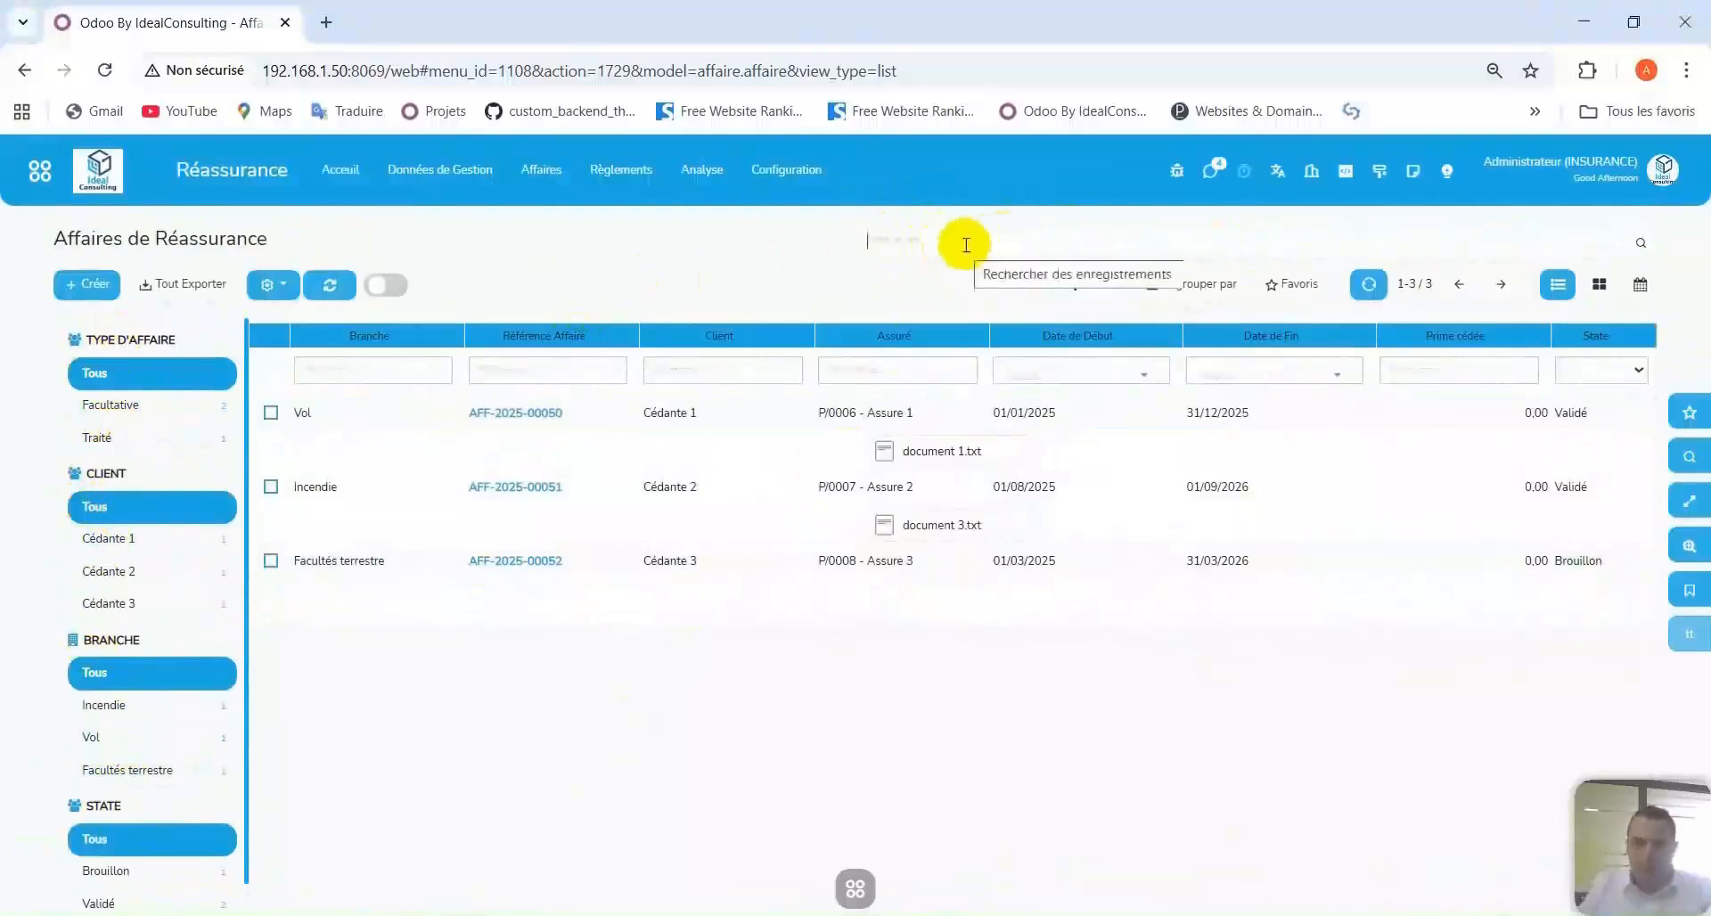
Search the Affaires by reference 0050 and by client Cédante 1, clearing each search.
{"action": "type", "text": "0050"}
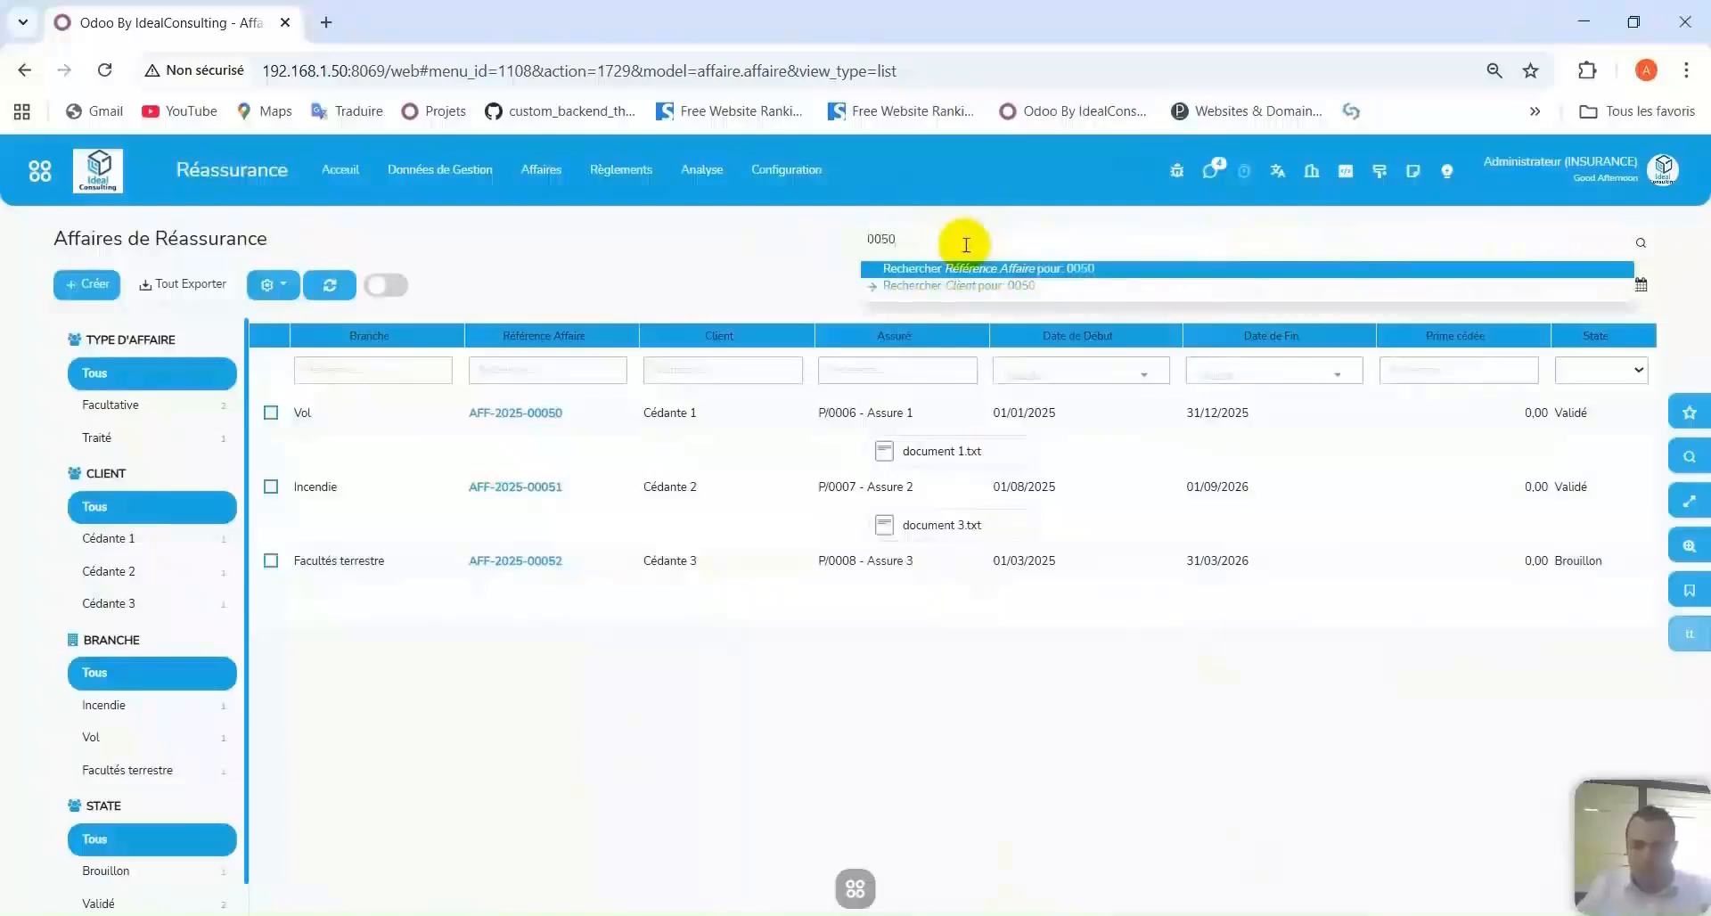
{"action": "key", "text": "Return"}
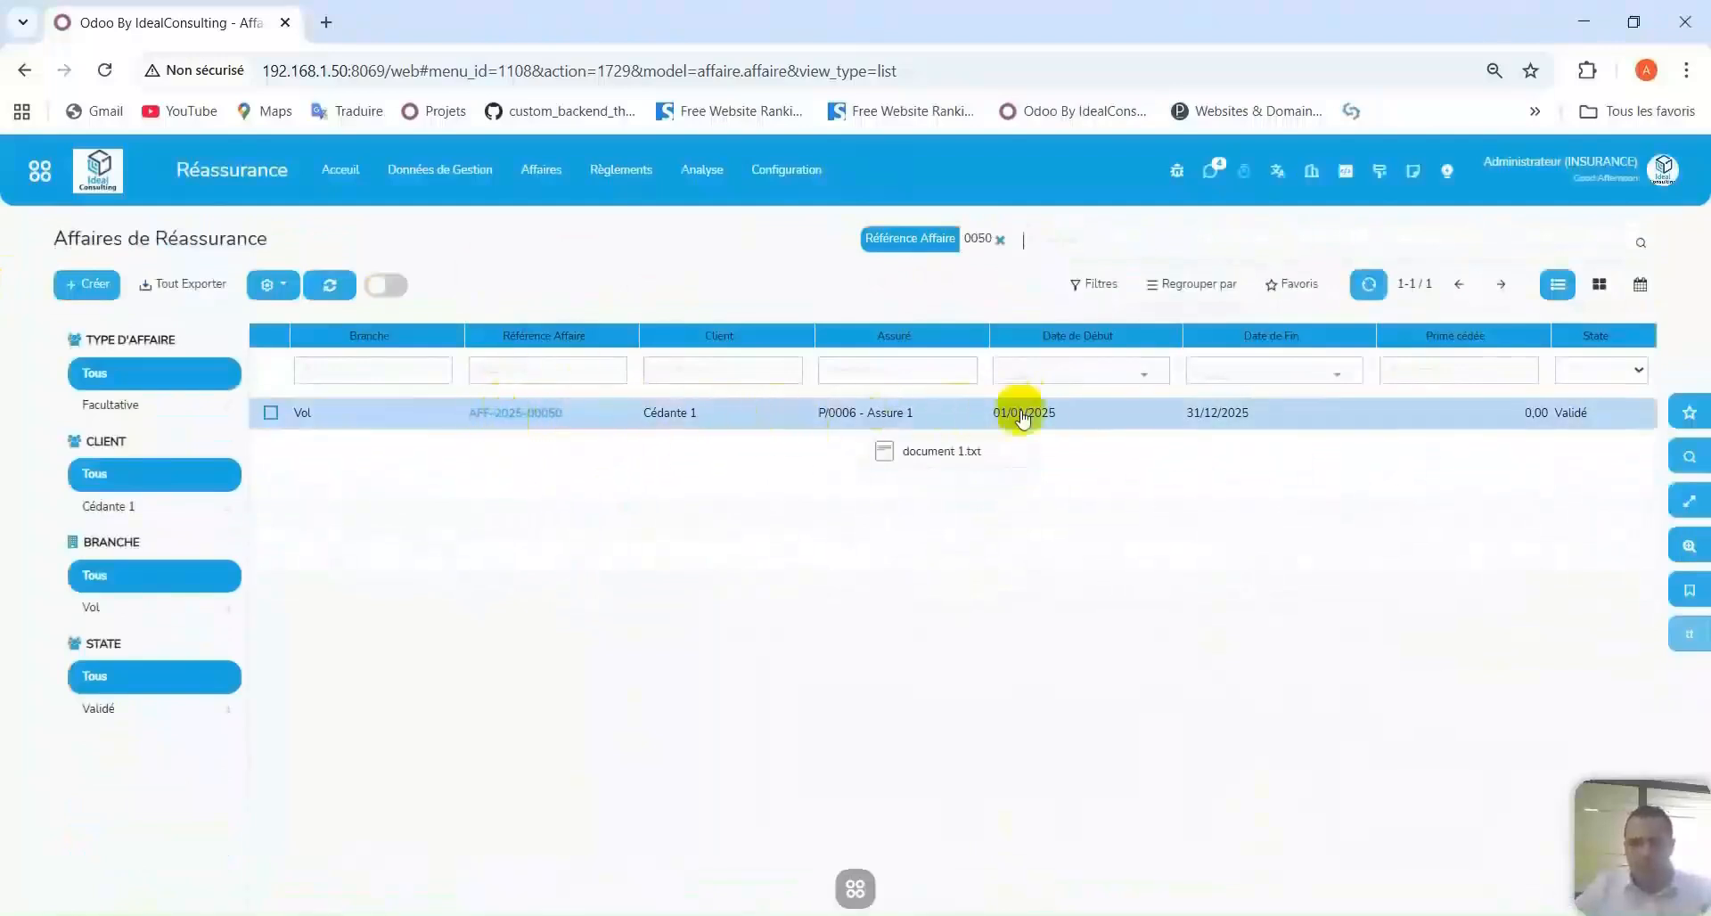
{"action": "left_click", "coordinate": [1000, 240]}
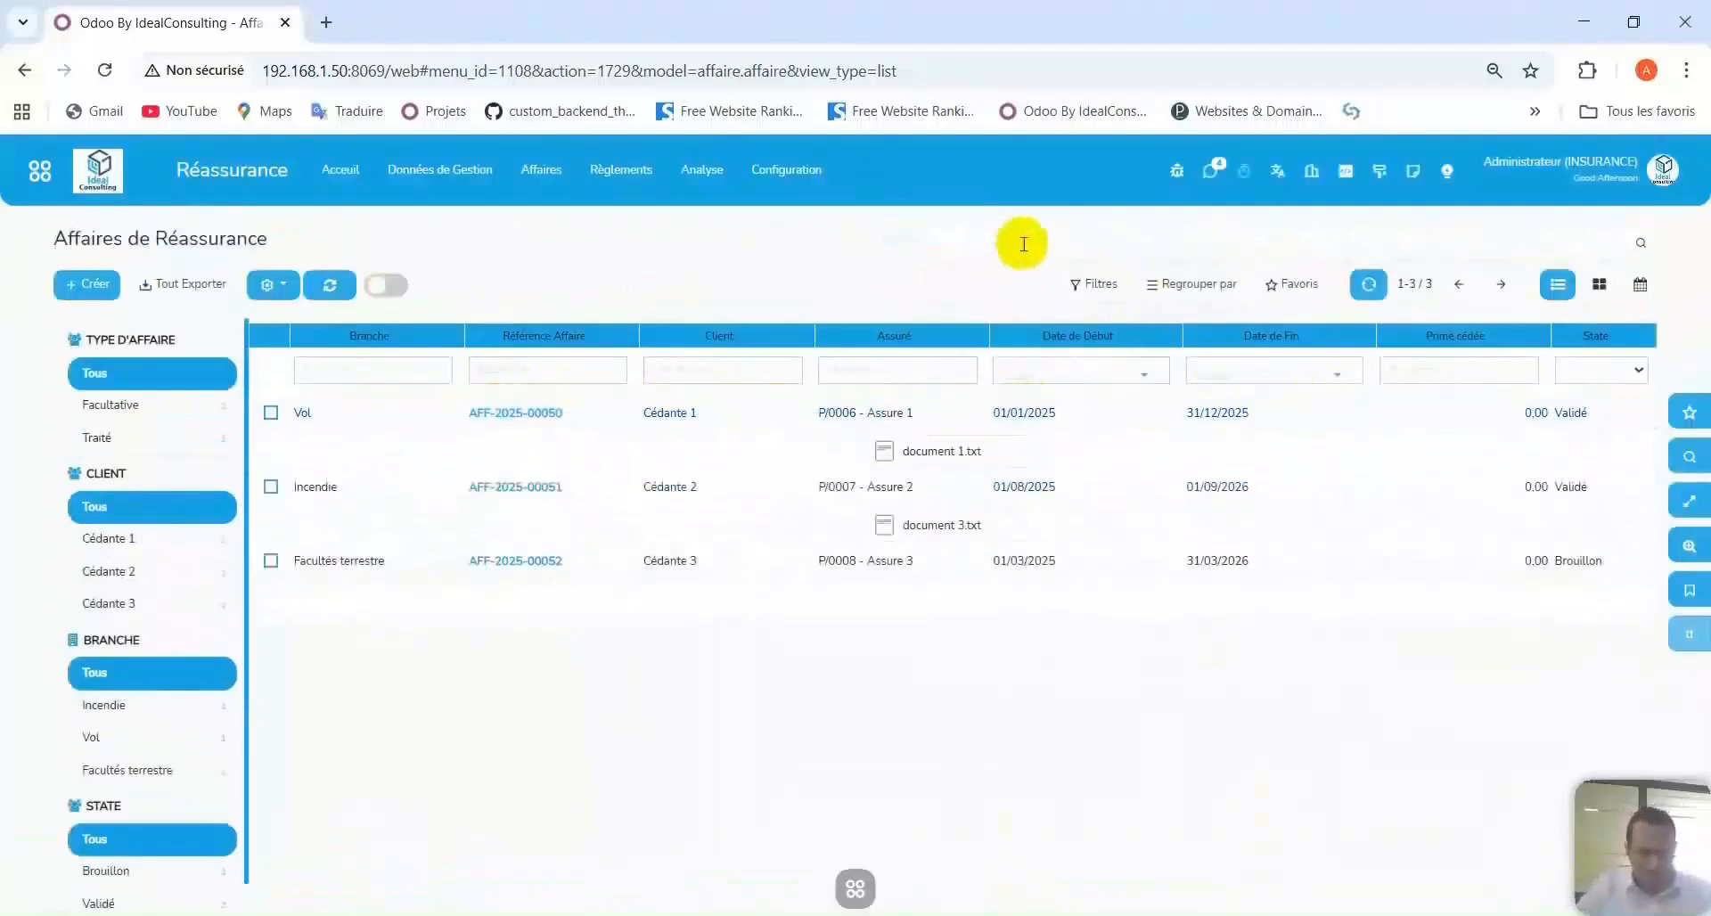
{"action": "type", "text": "Cédante 1"}
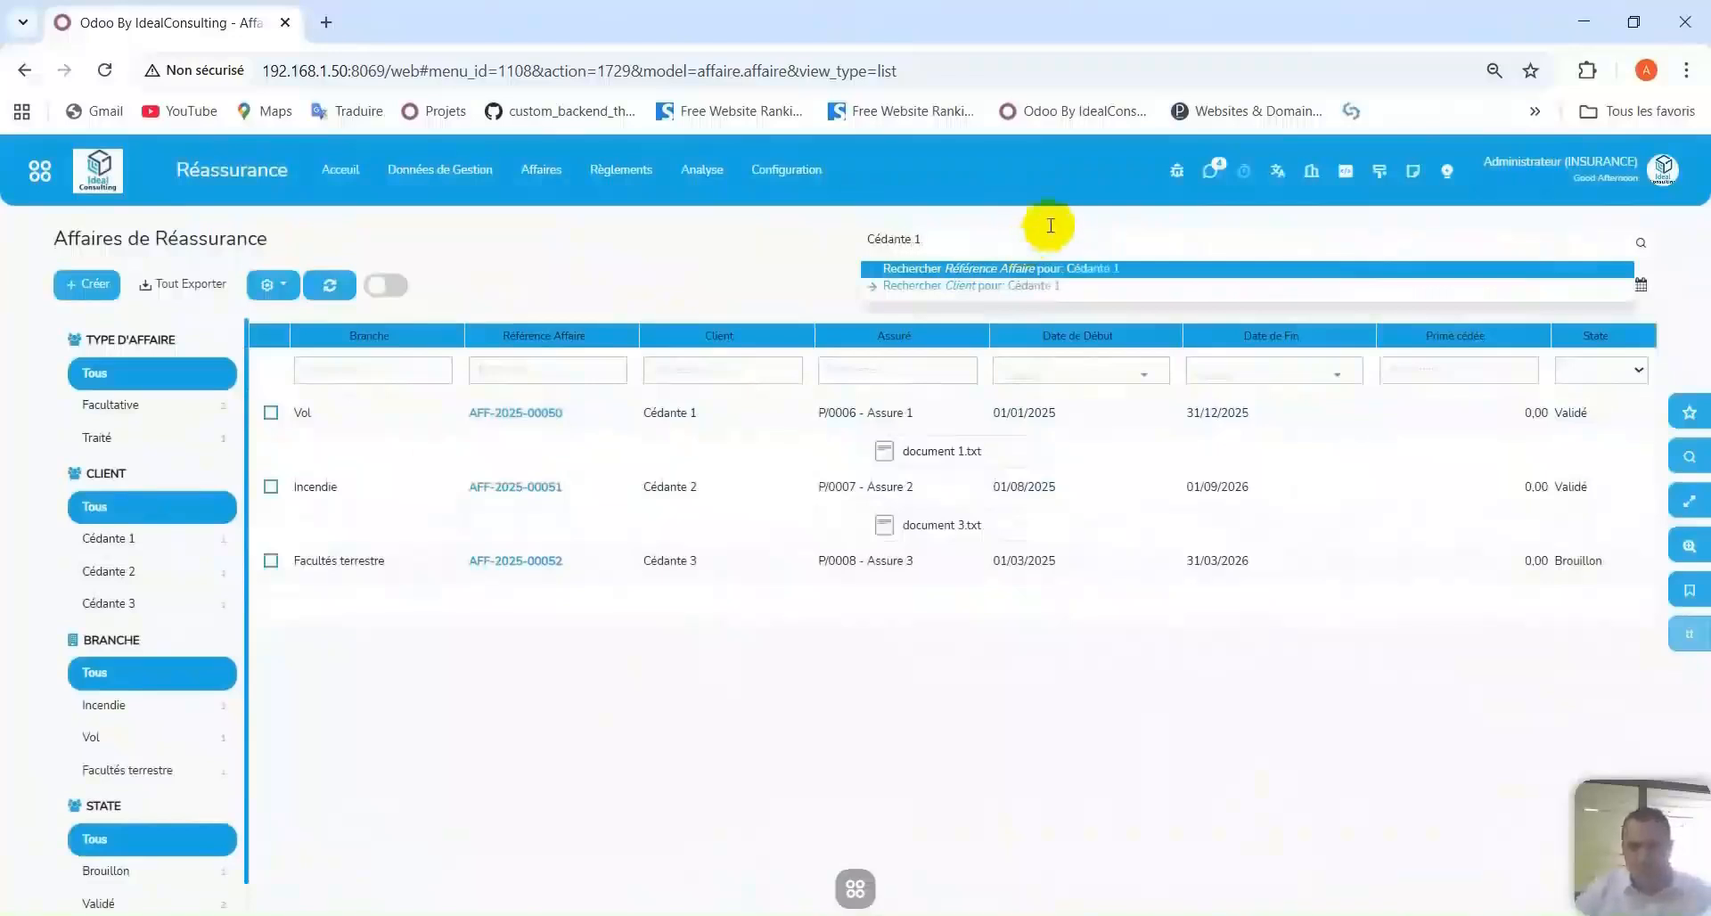
{"action": "left_click", "coordinate": [1033, 285]}
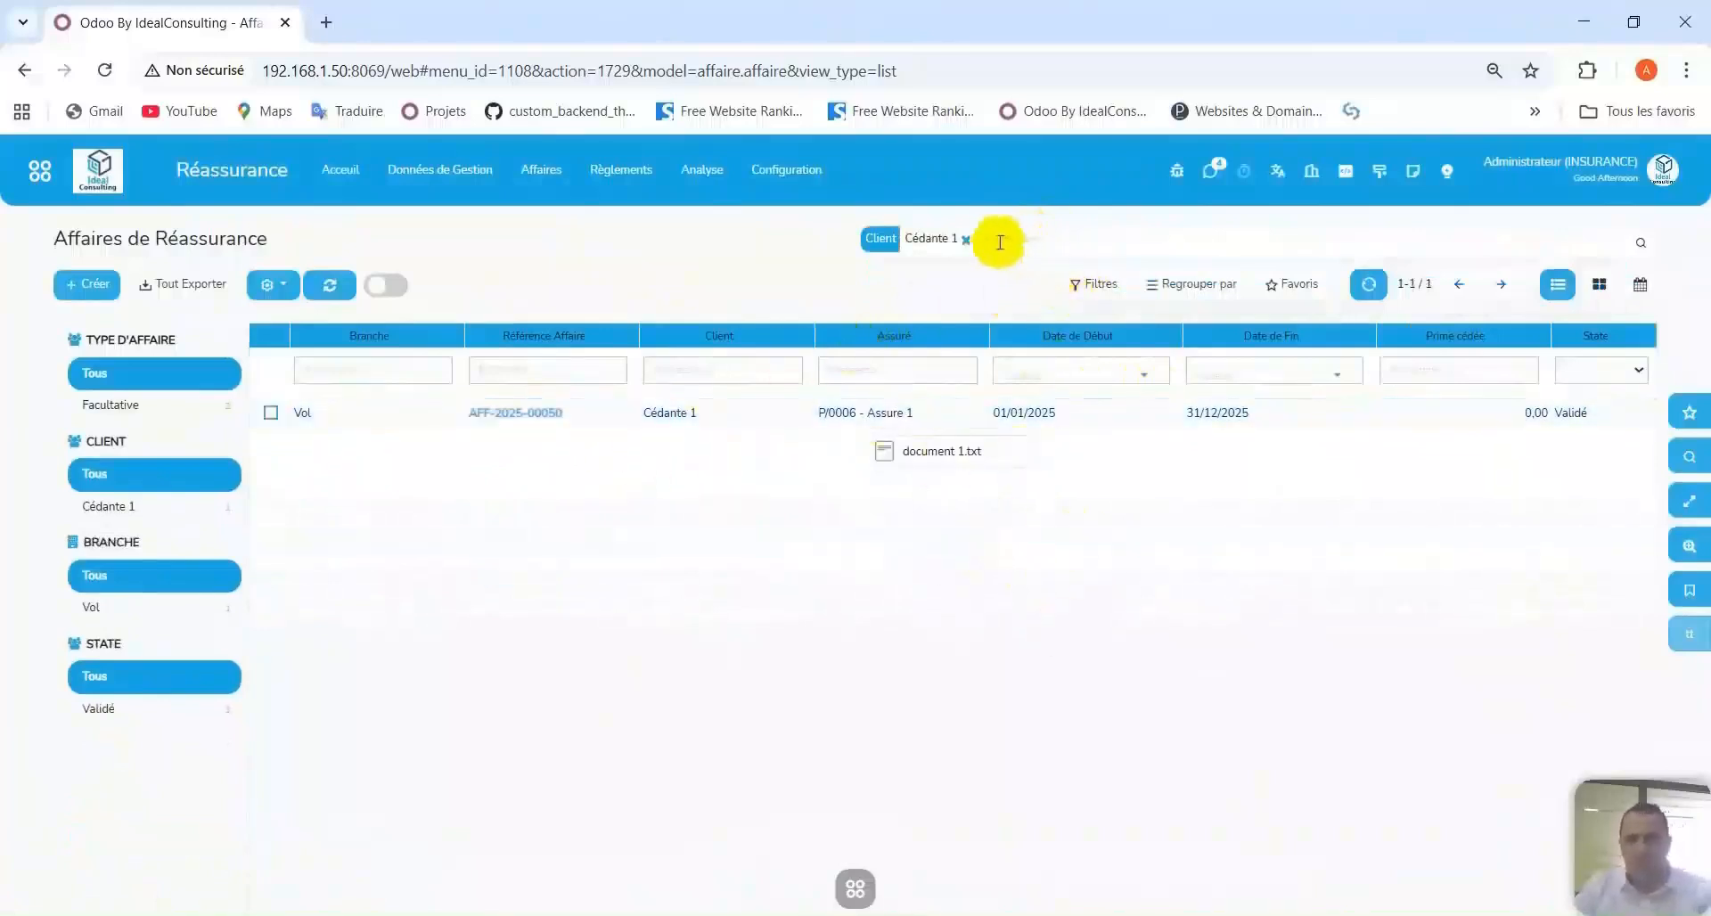
{"action": "left_click", "coordinate": [967, 239]}
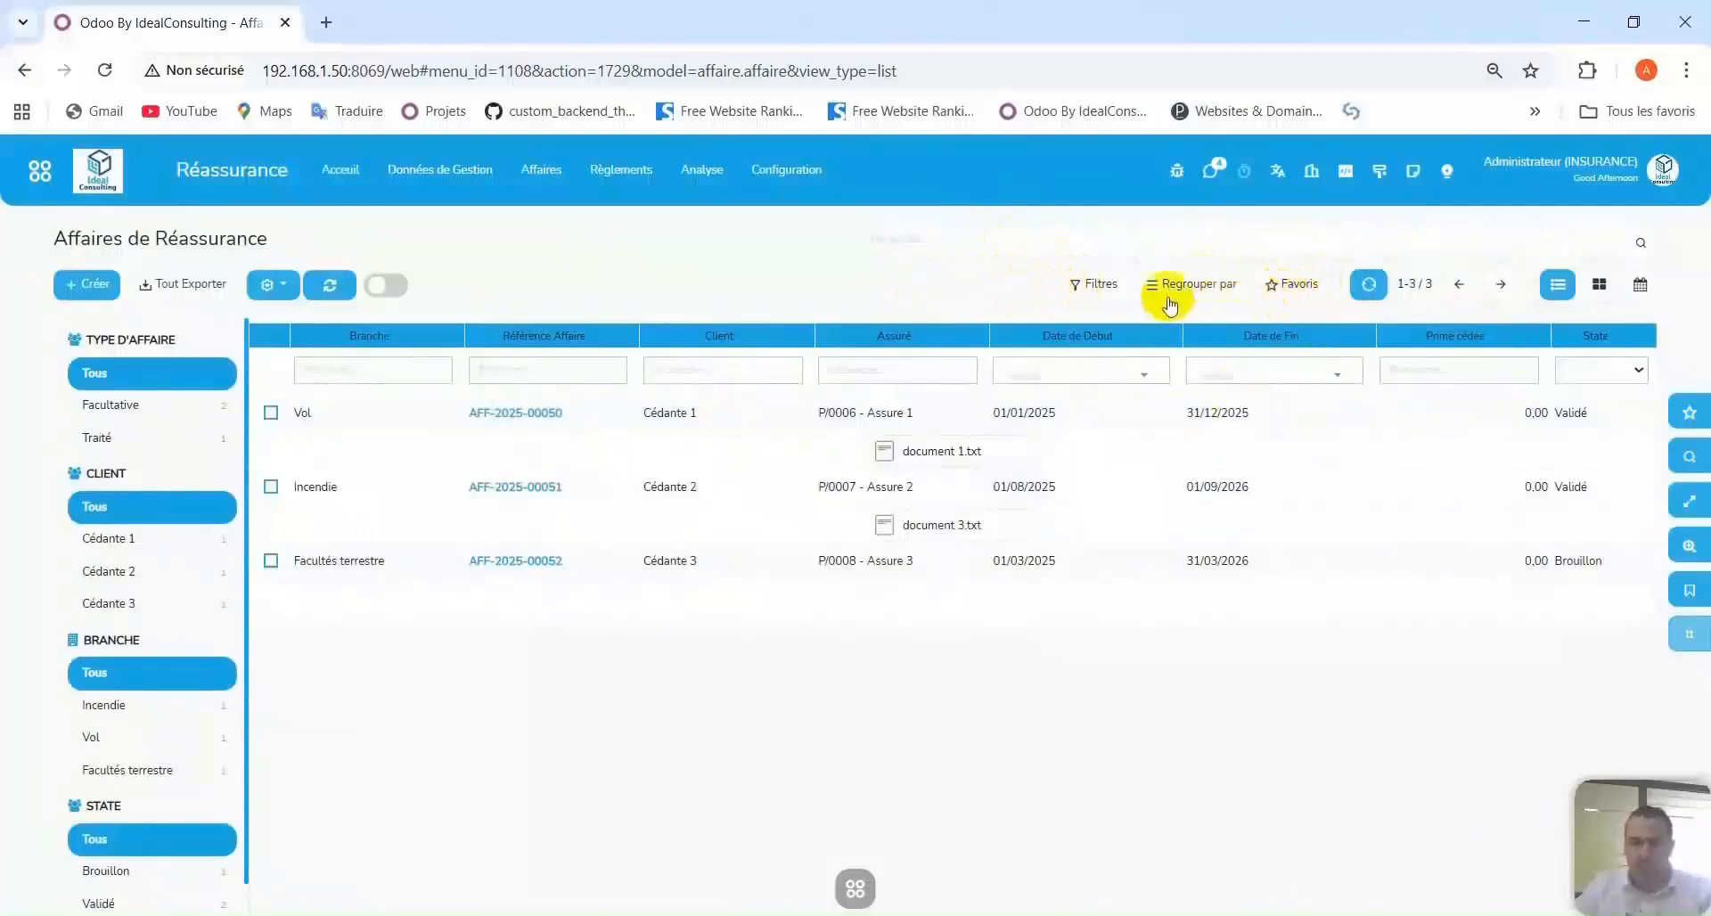
Add the Type d'affaire column to the Affaires list.
{"action": "left_click", "coordinate": [287, 285]}
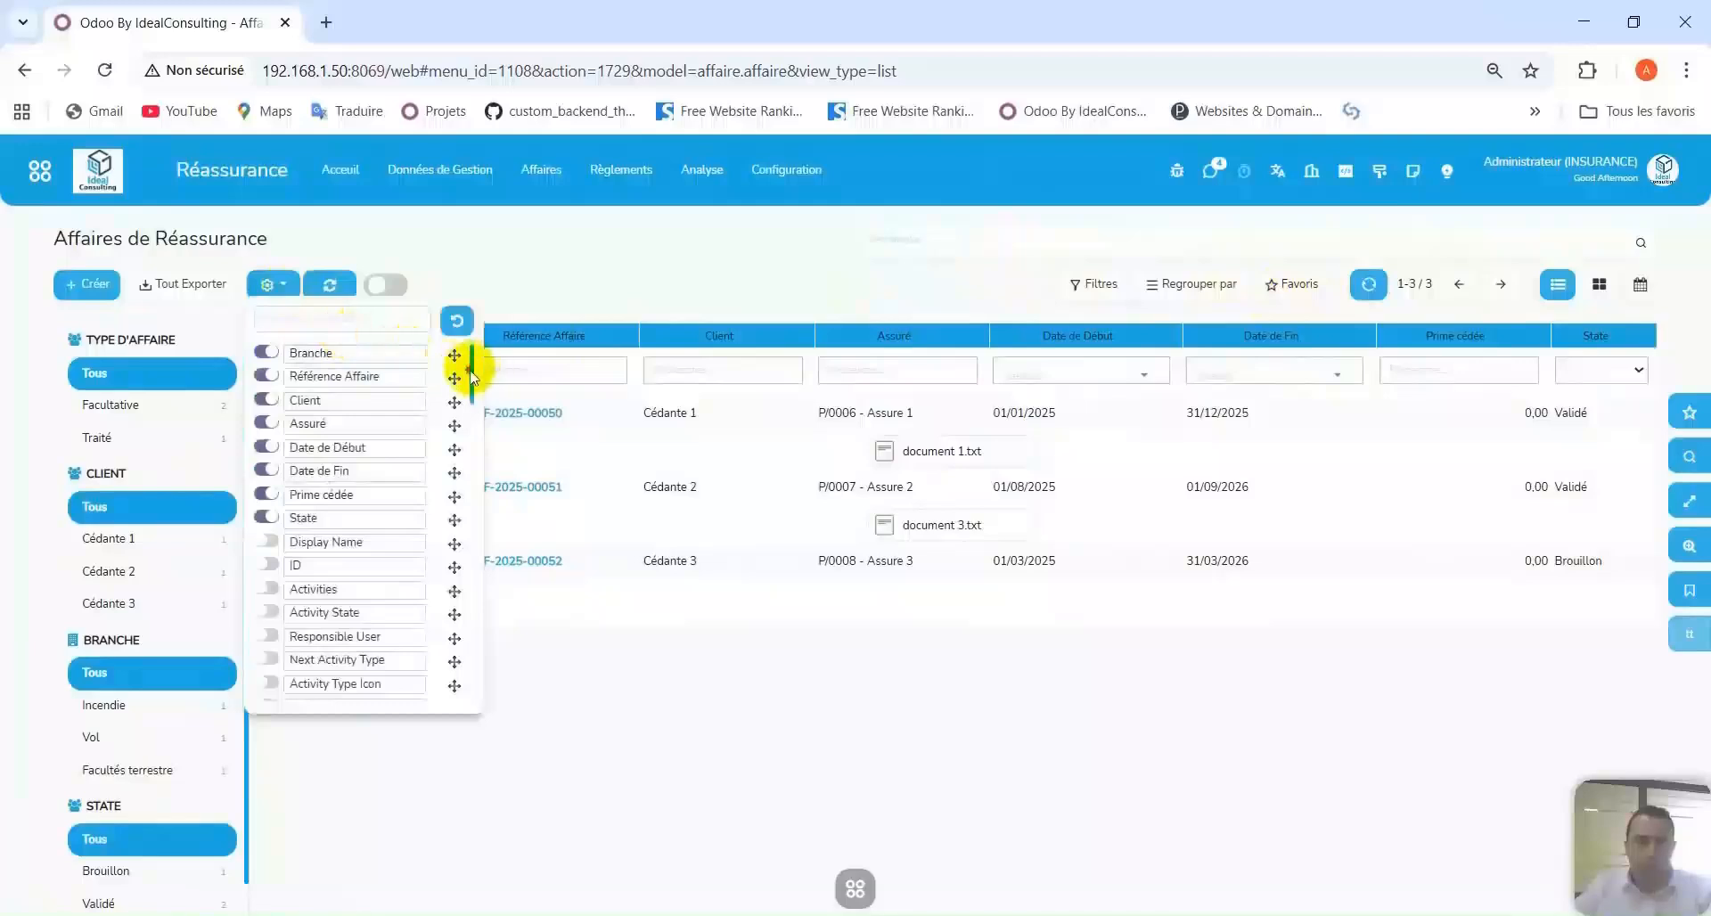
{"action": "scroll", "coordinate": [471, 375], "scroll_direction": "down", "scroll_amount": 5}
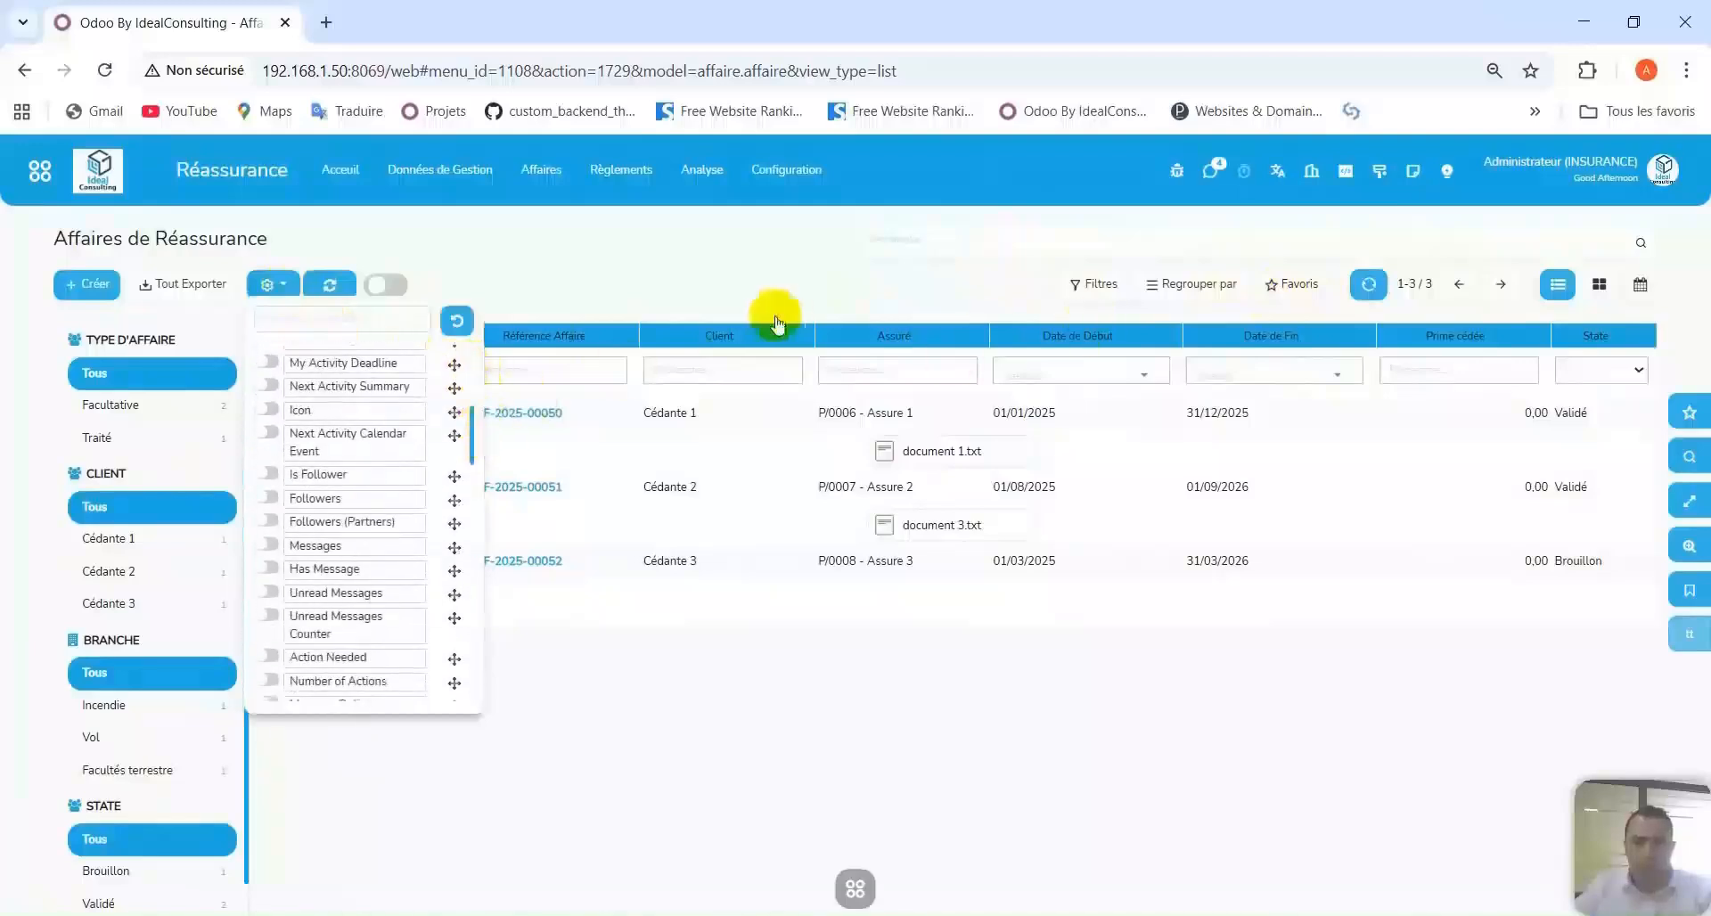
{"action": "left_click_drag", "start_coordinate": [475, 430], "coordinate": [480, 519]}
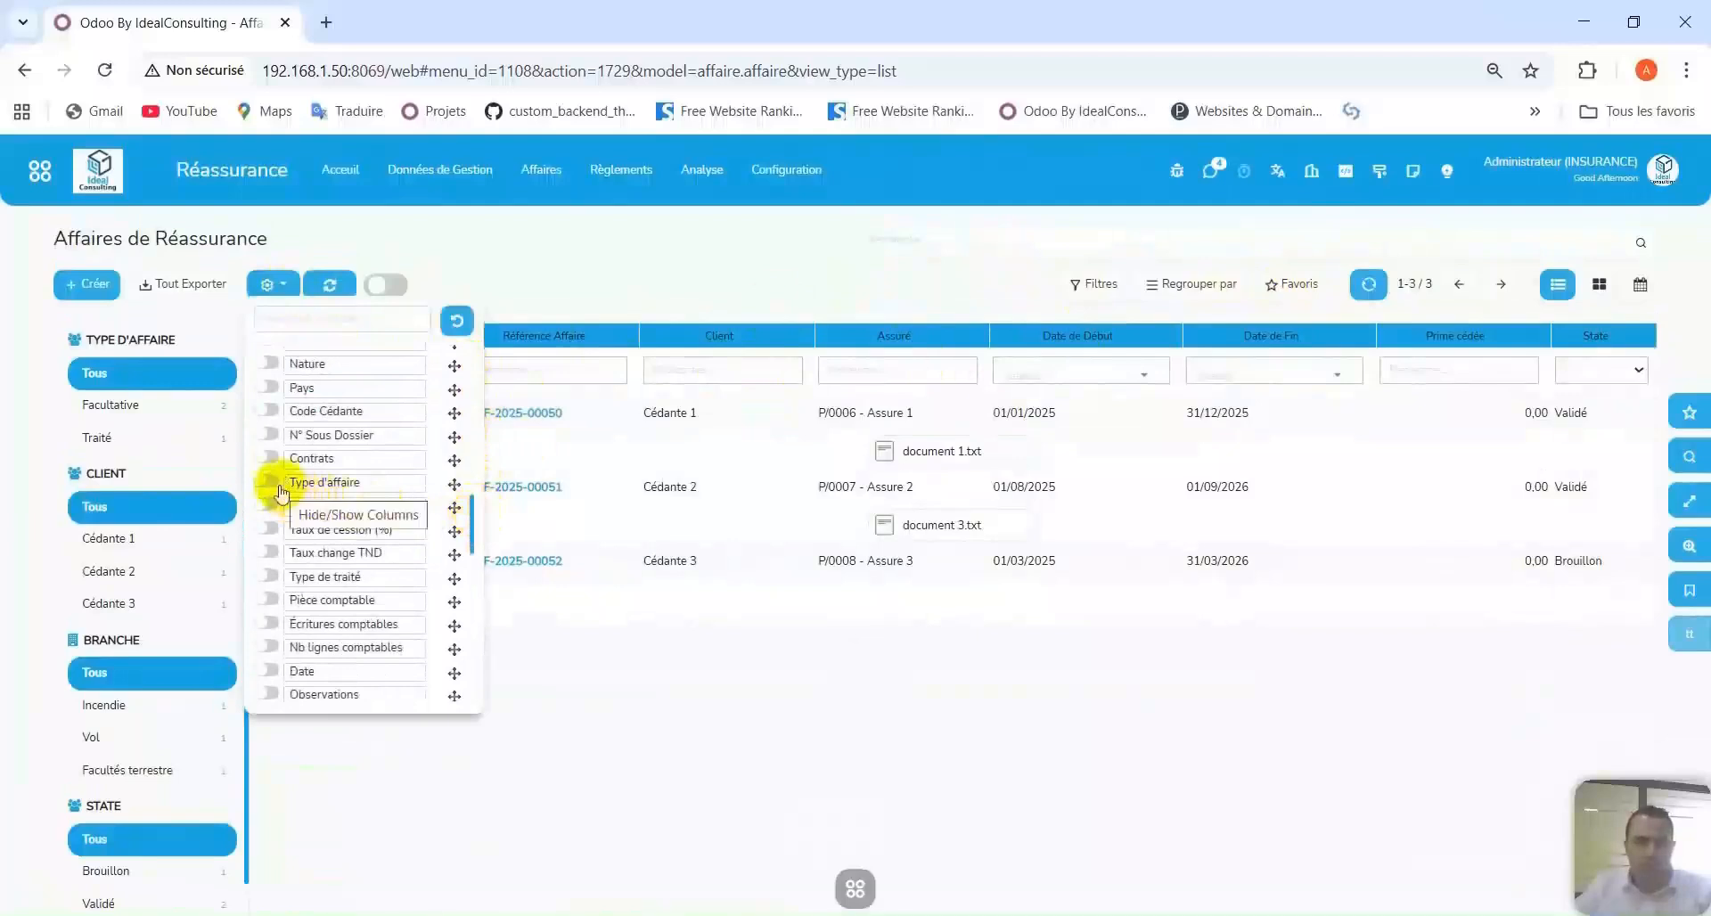
{"action": "left_click", "coordinate": [881, 392]}
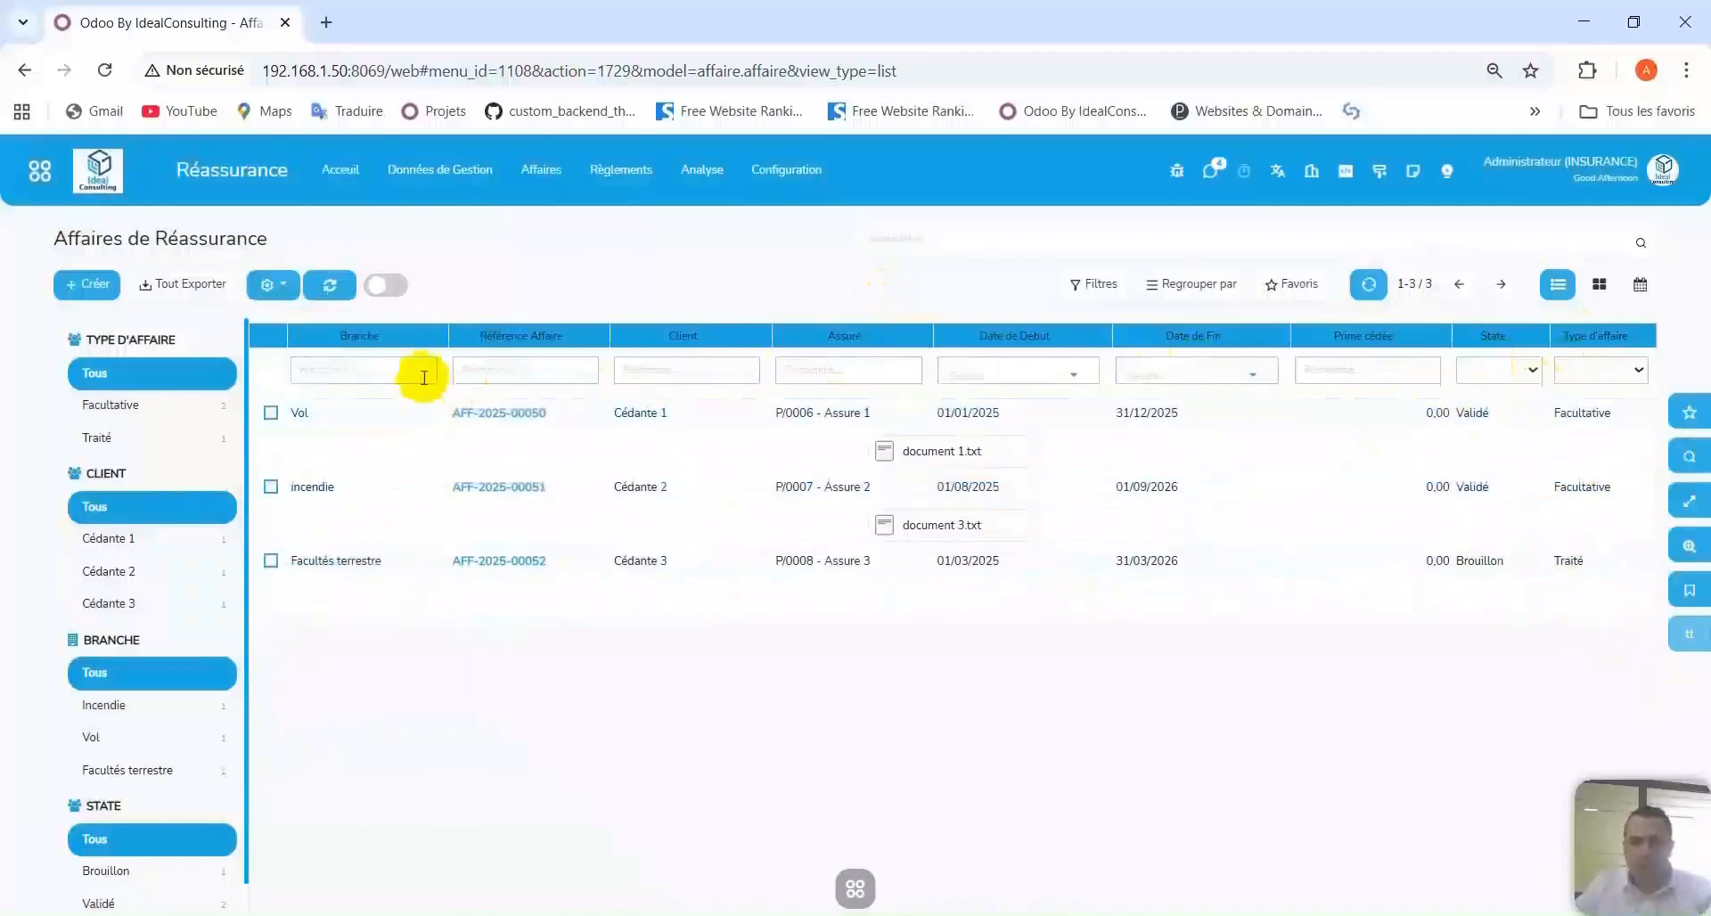
Filter the list by Brouillon in the State column and clear that column filter.
{"action": "left_click", "coordinate": [496, 368]}
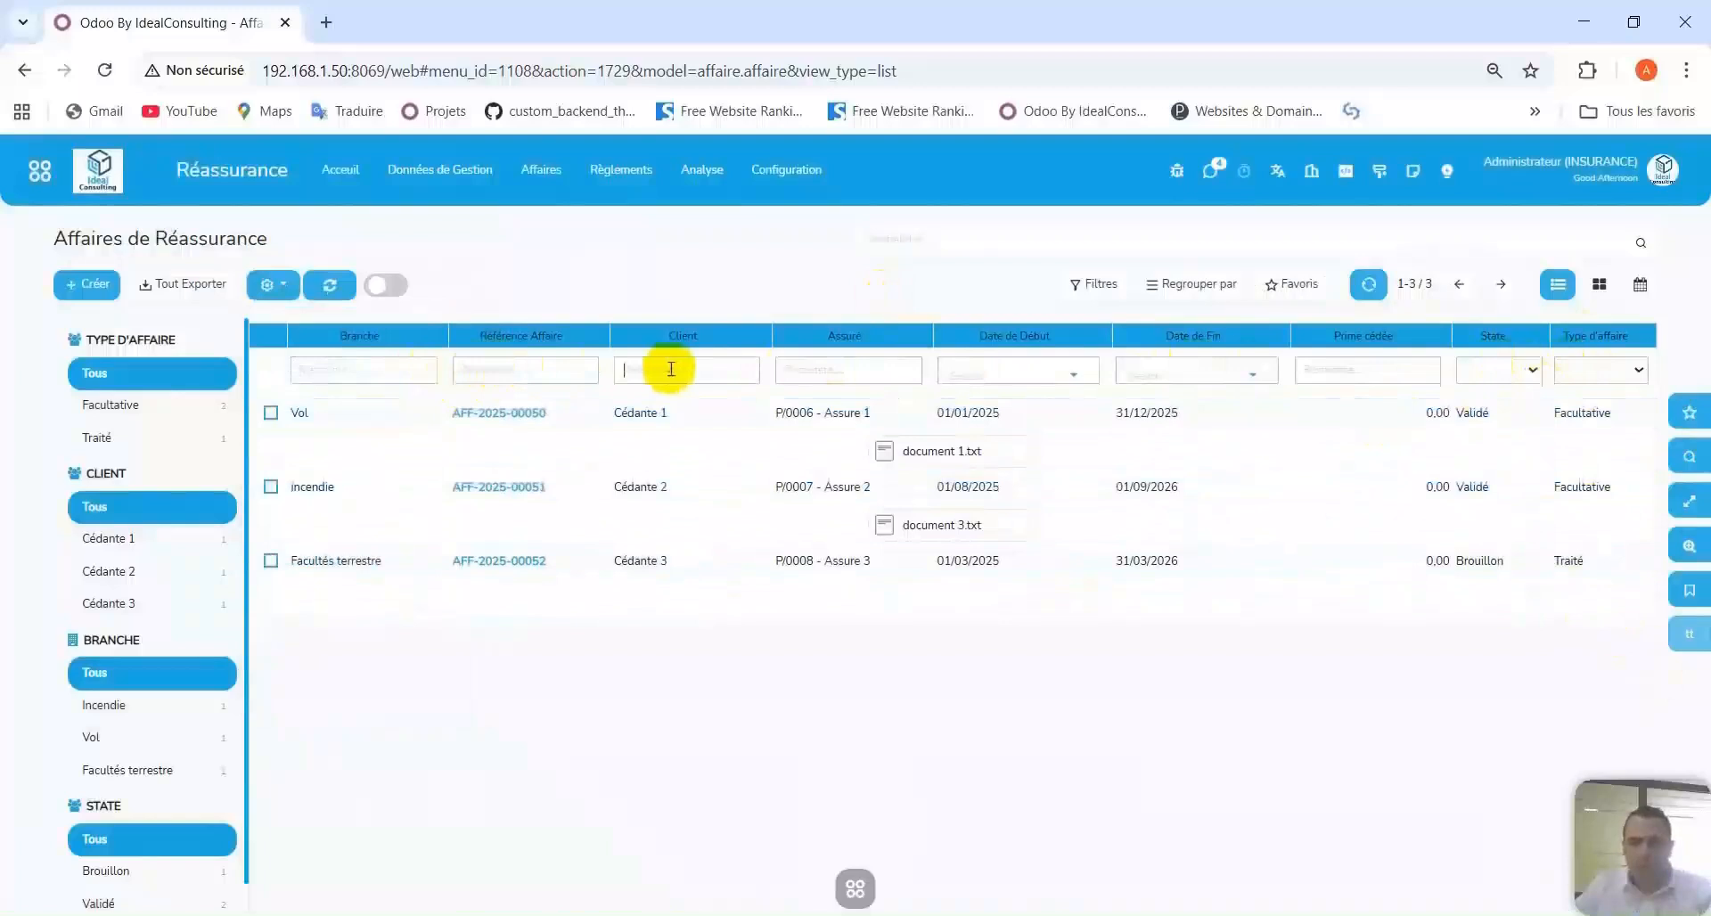
{"action": "left_click", "coordinate": [1534, 374]}
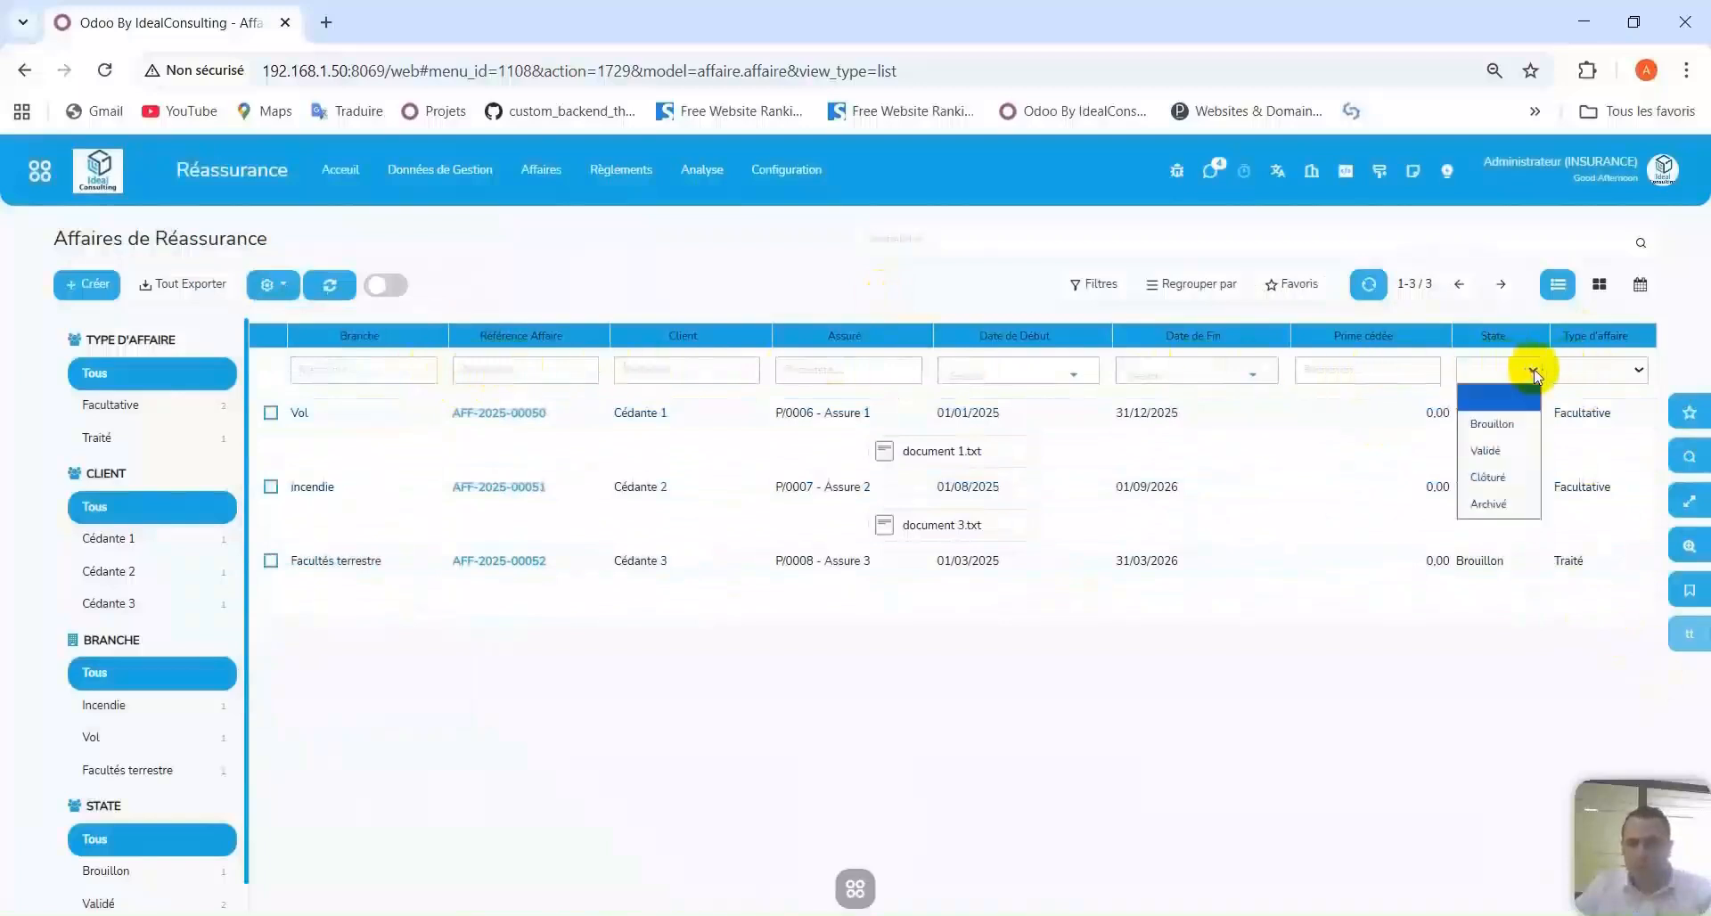
{"action": "left_click", "coordinate": [1505, 430]}
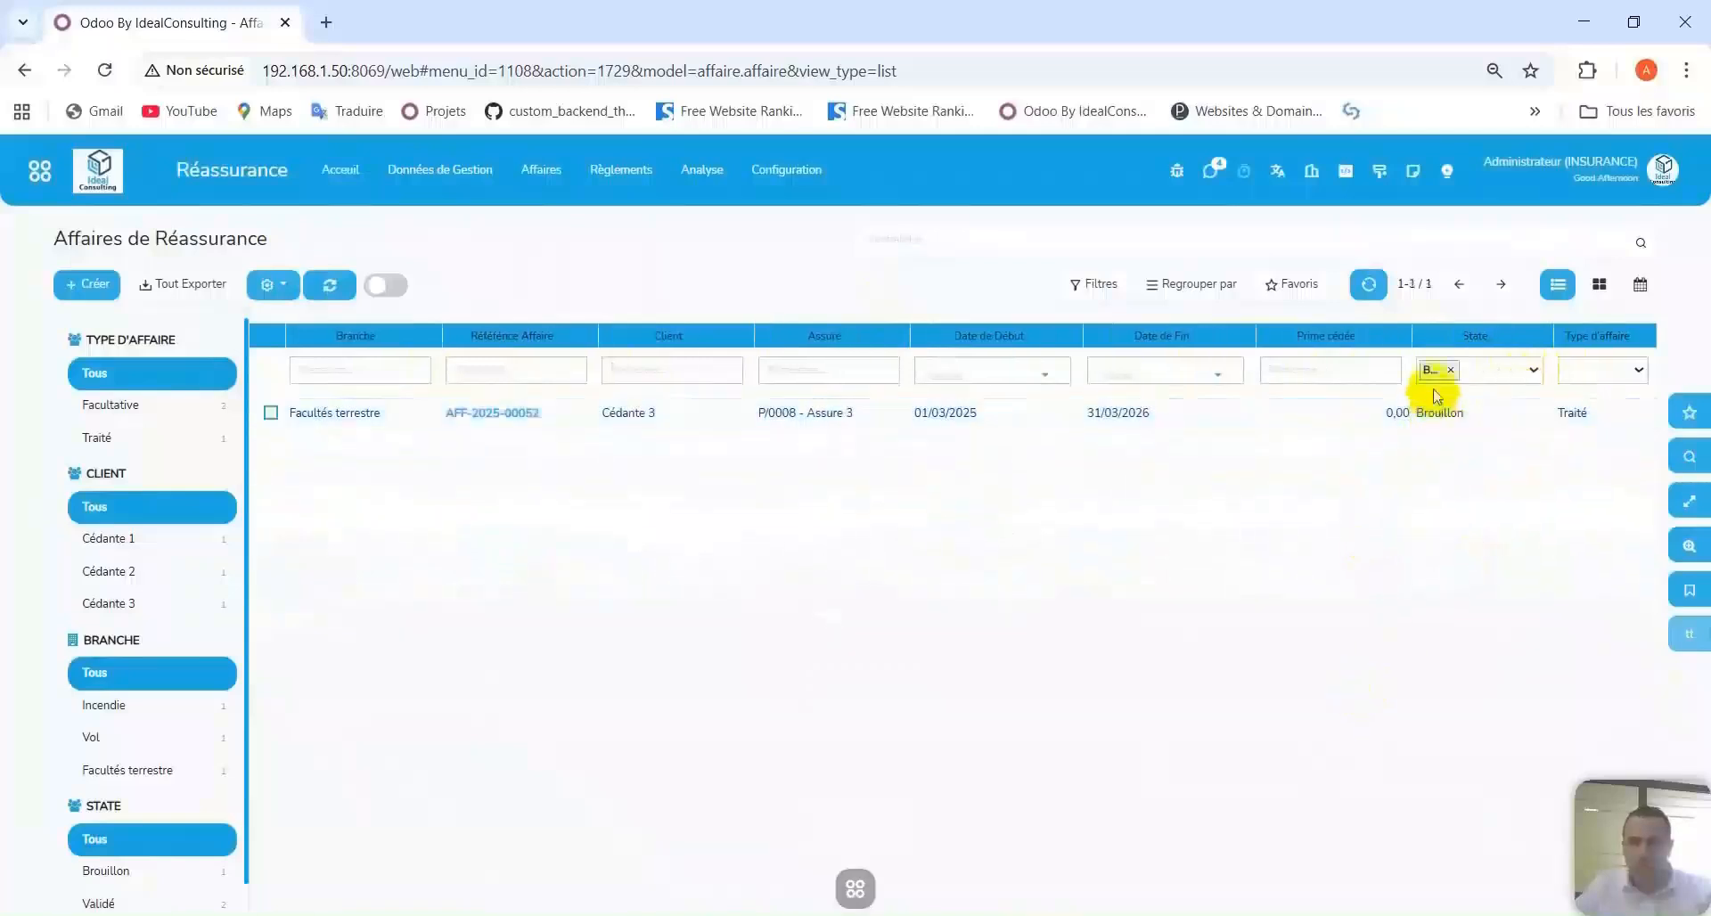
{"action": "left_click", "coordinate": [1453, 368]}
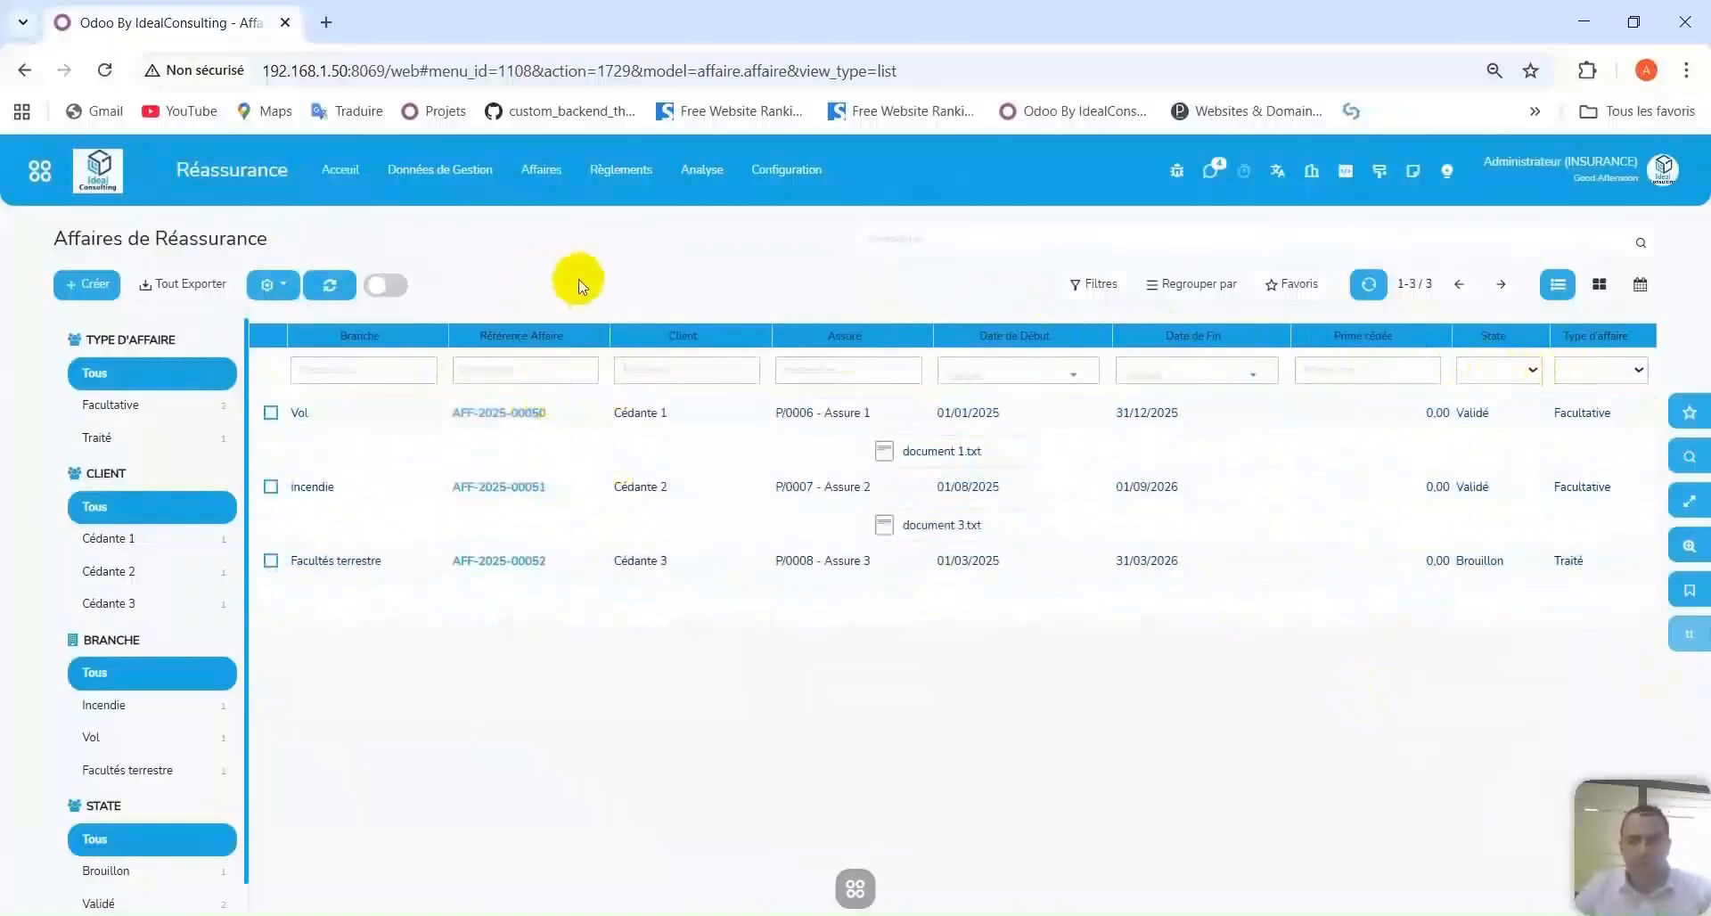
Group the Affaires by Branche using a custom group.
{"action": "left_click", "coordinate": [1155, 287]}
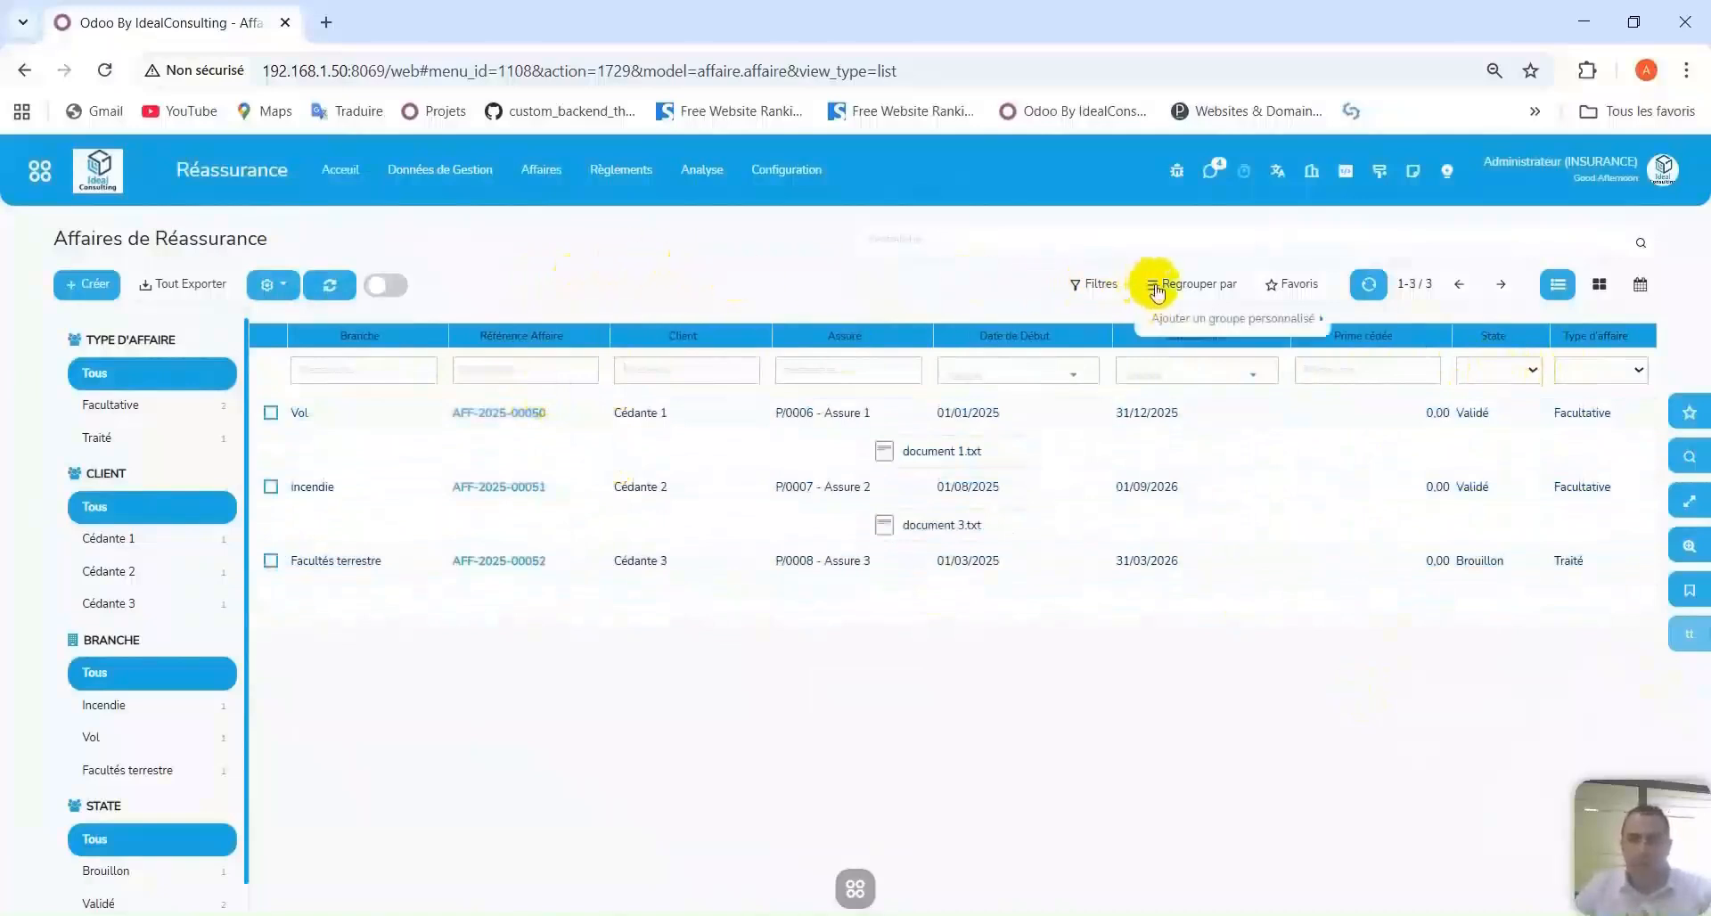
{"action": "left_click", "coordinate": [1228, 318]}
{"action": "left_click", "coordinate": [1395, 335]}
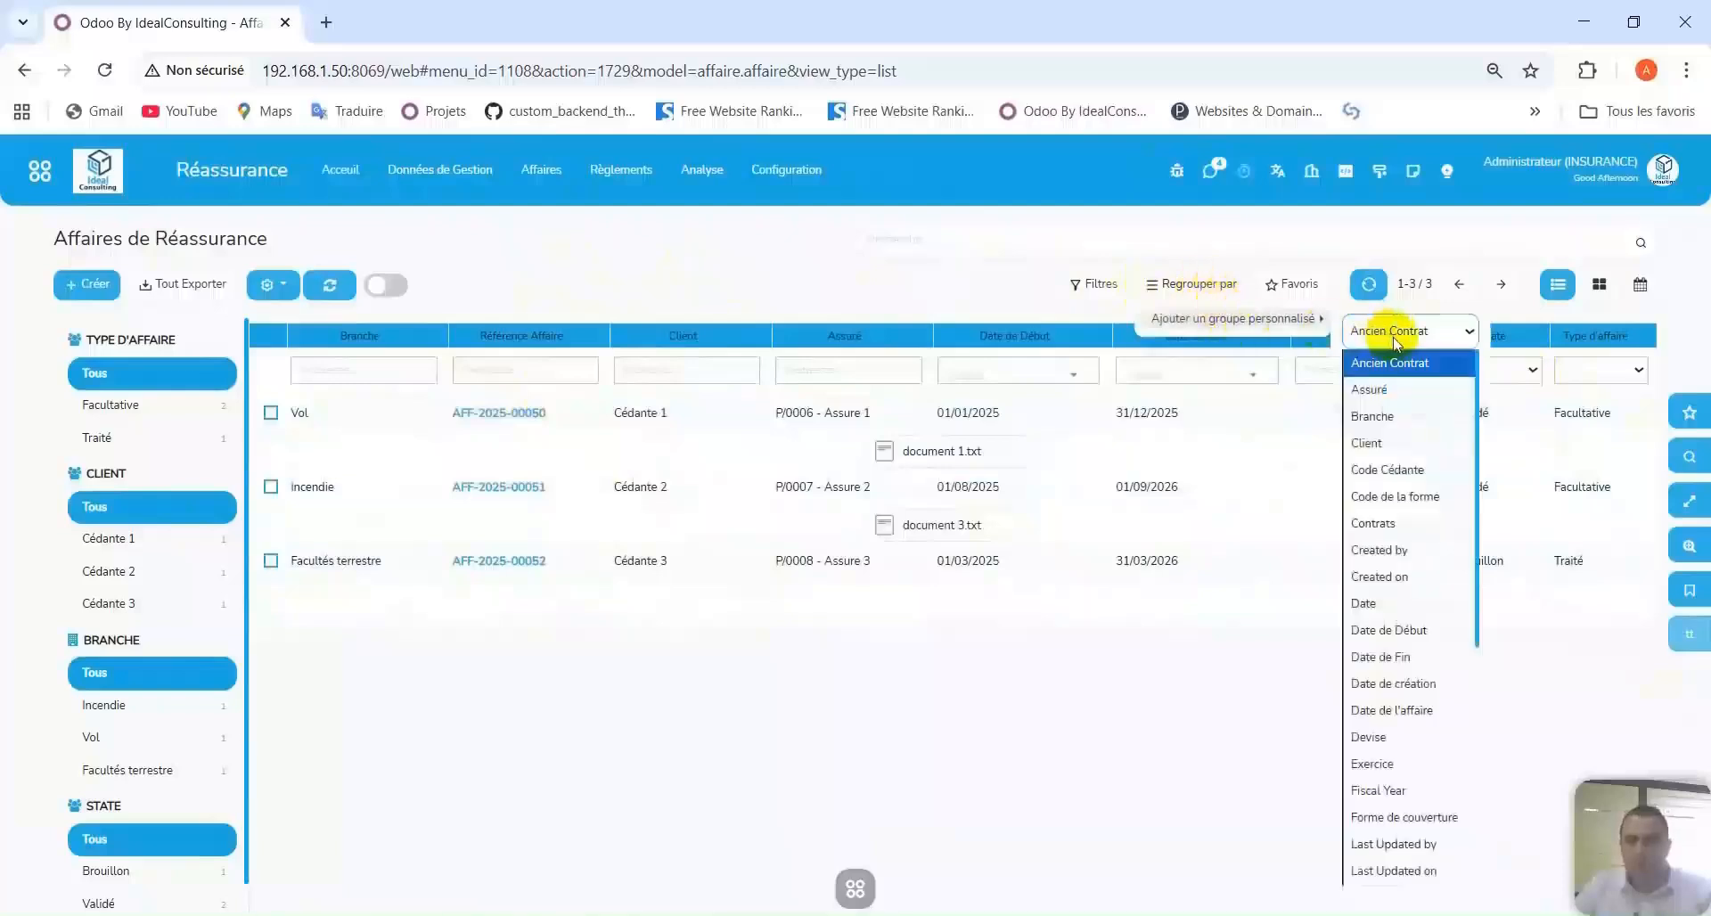
{"action": "left_click", "coordinate": [1392, 416]}
{"action": "left_click", "coordinate": [1408, 374]}
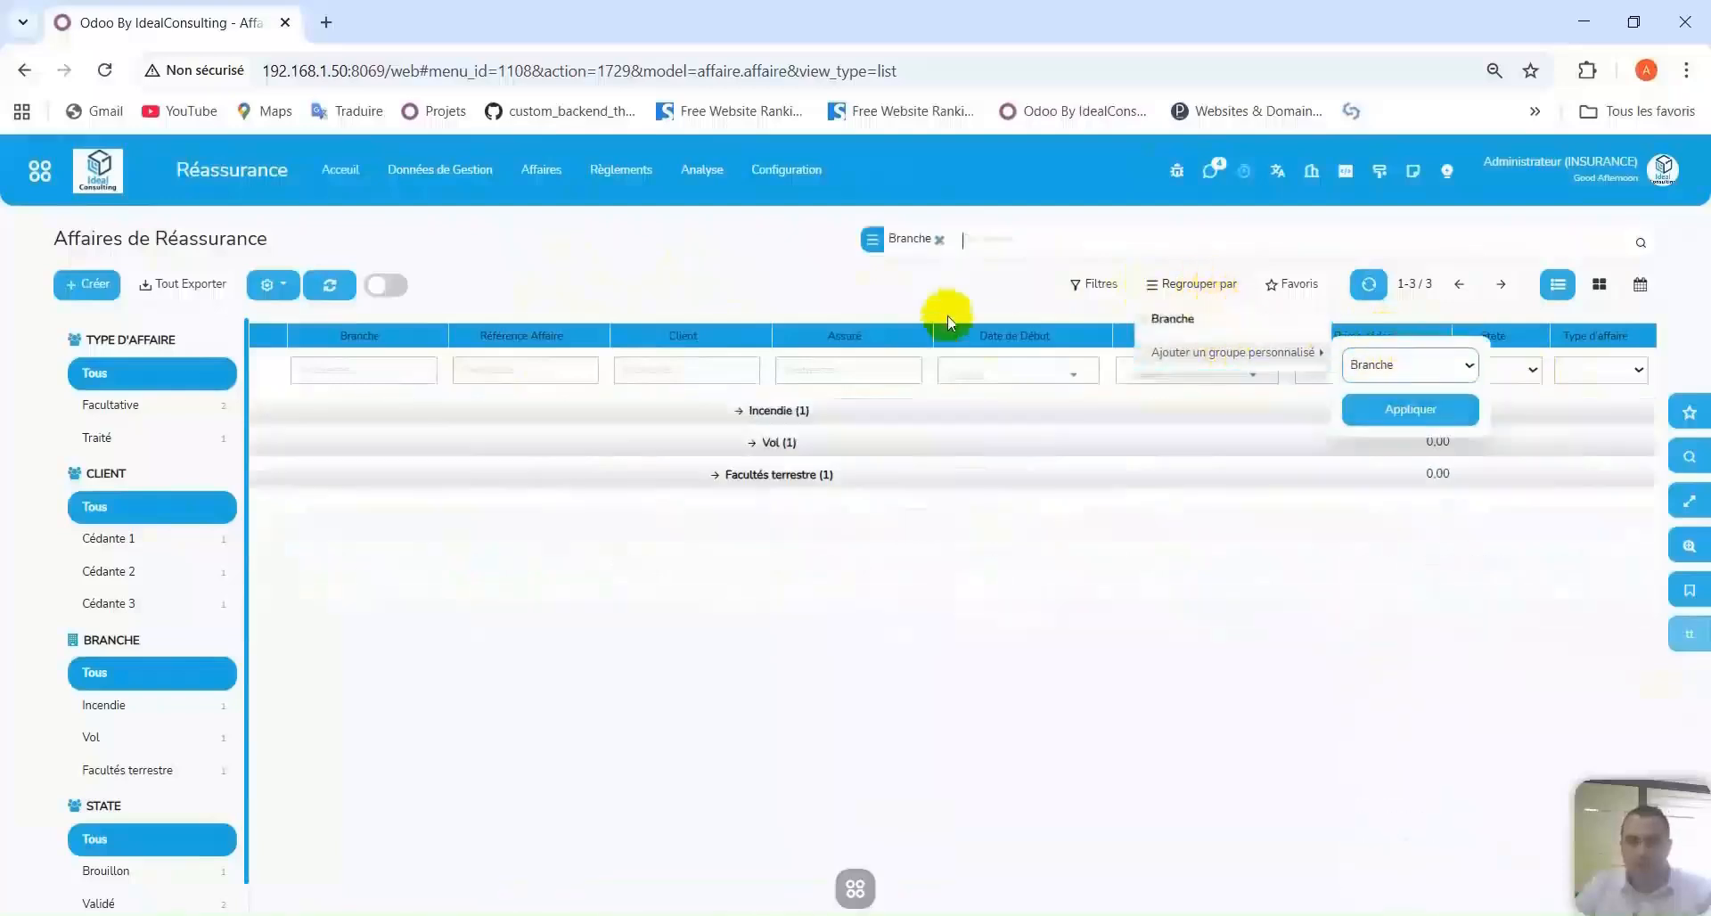
{"action": "left_click", "coordinate": [715, 269]}
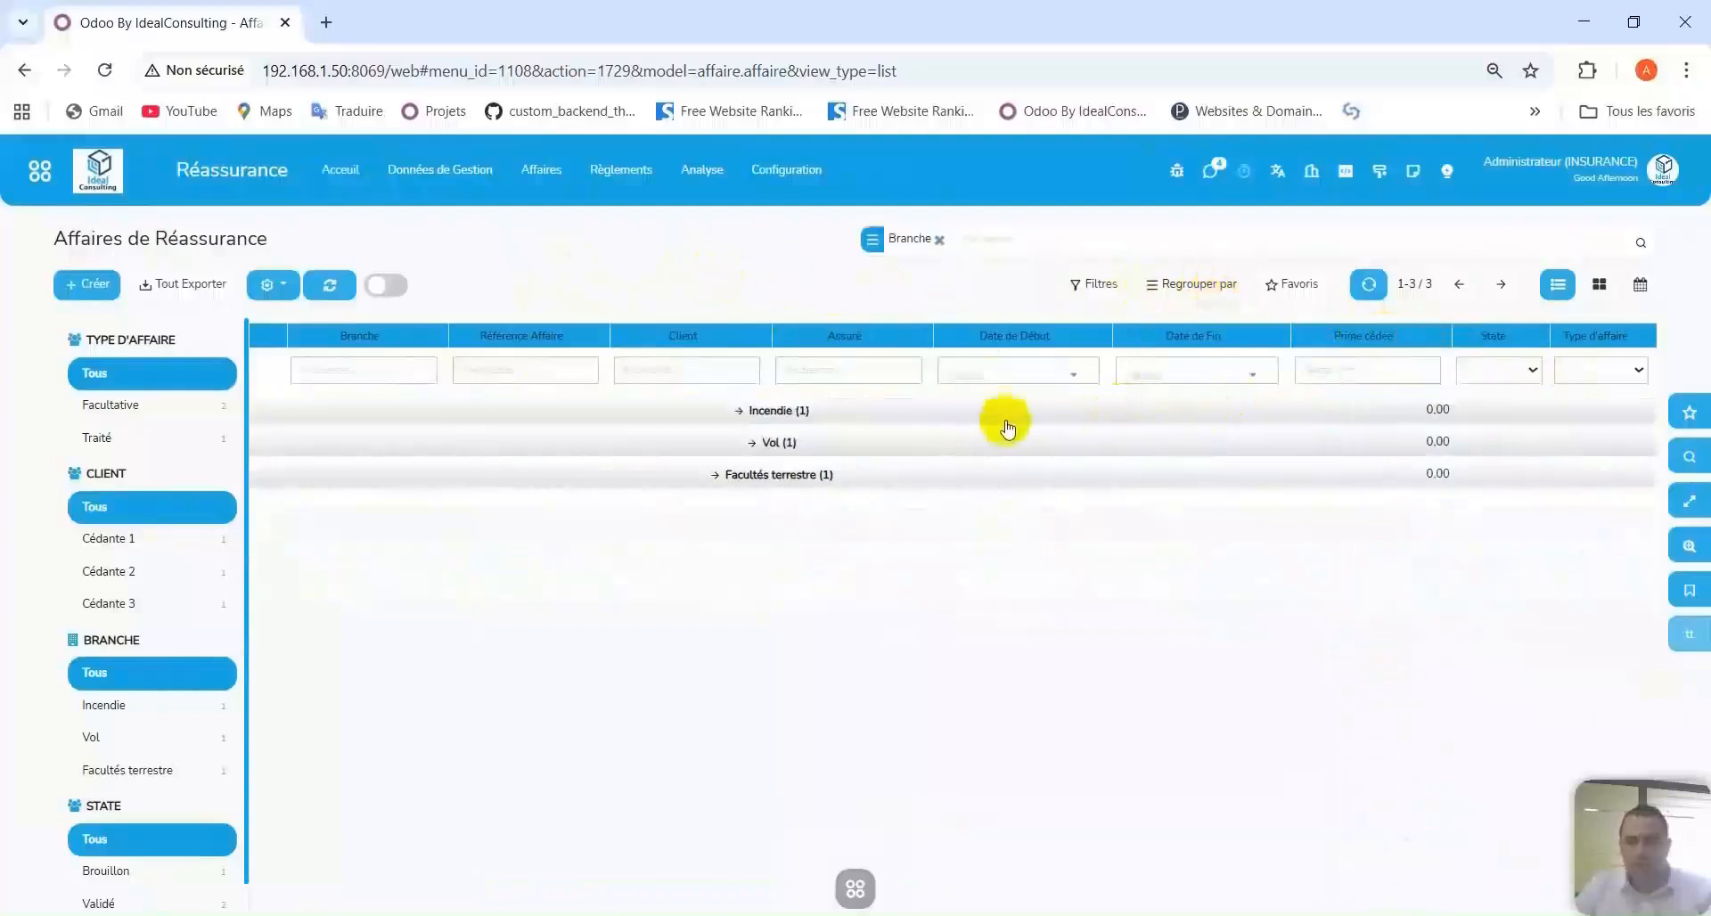
Inspect the affairs inside the Incendie, Vol and Facultés terrestre groups, and remove the Branche grouping.
{"action": "left_click", "coordinate": [909, 409]}
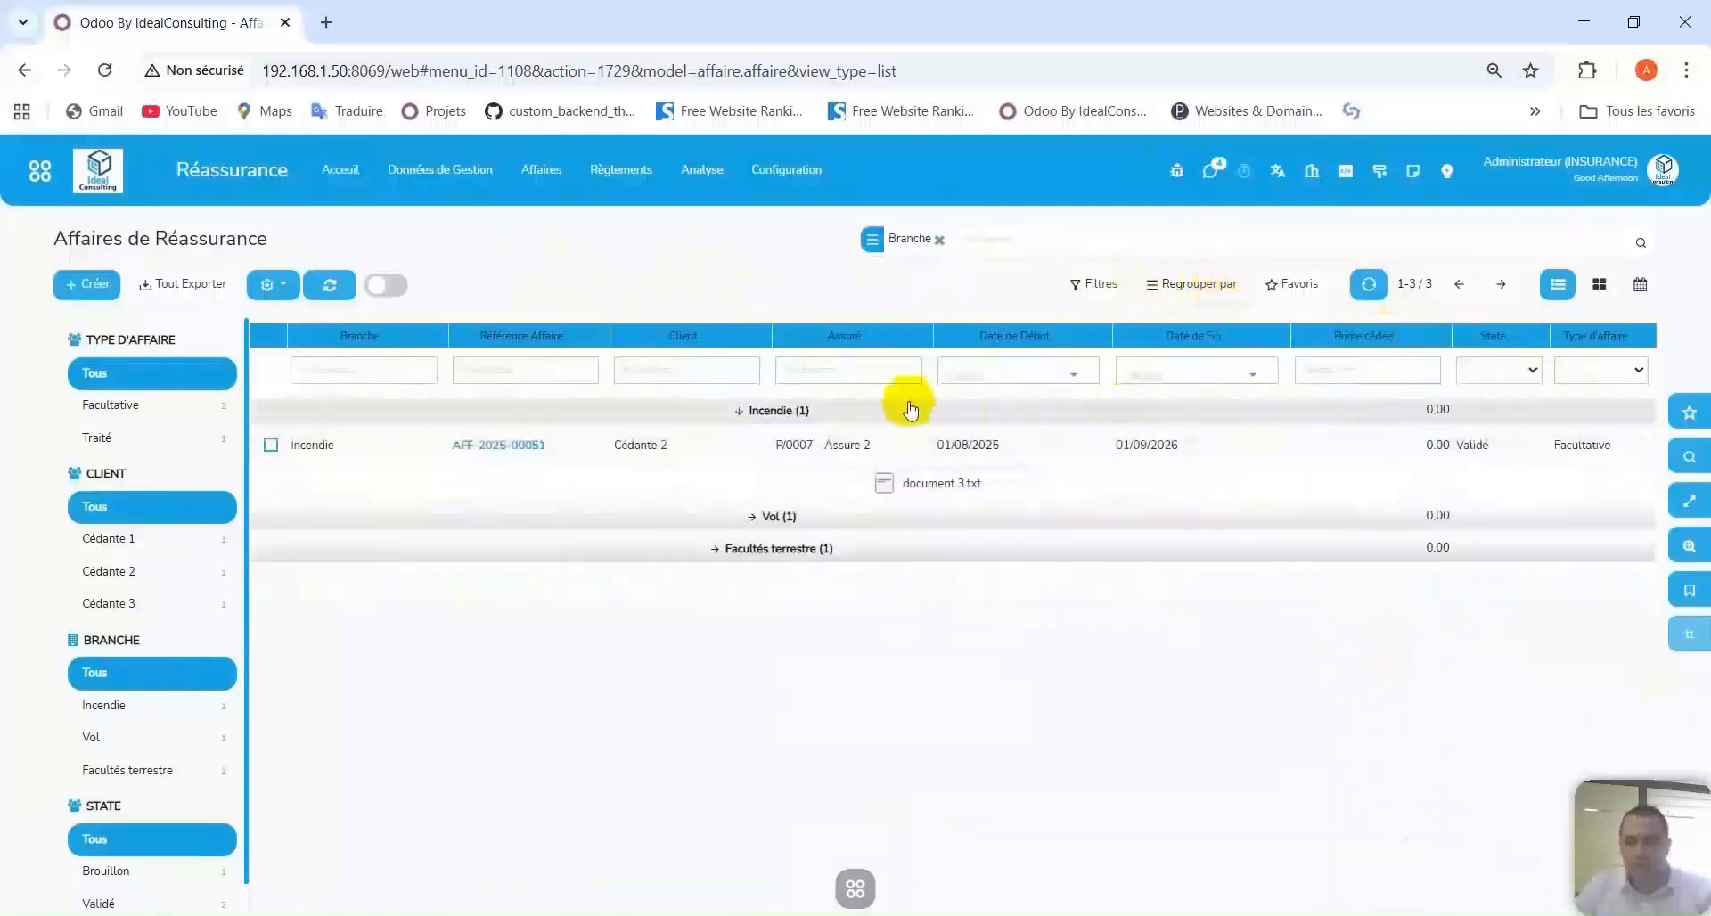
{"action": "left_click", "coordinate": [819, 422]}
{"action": "left_click", "coordinate": [787, 443]}
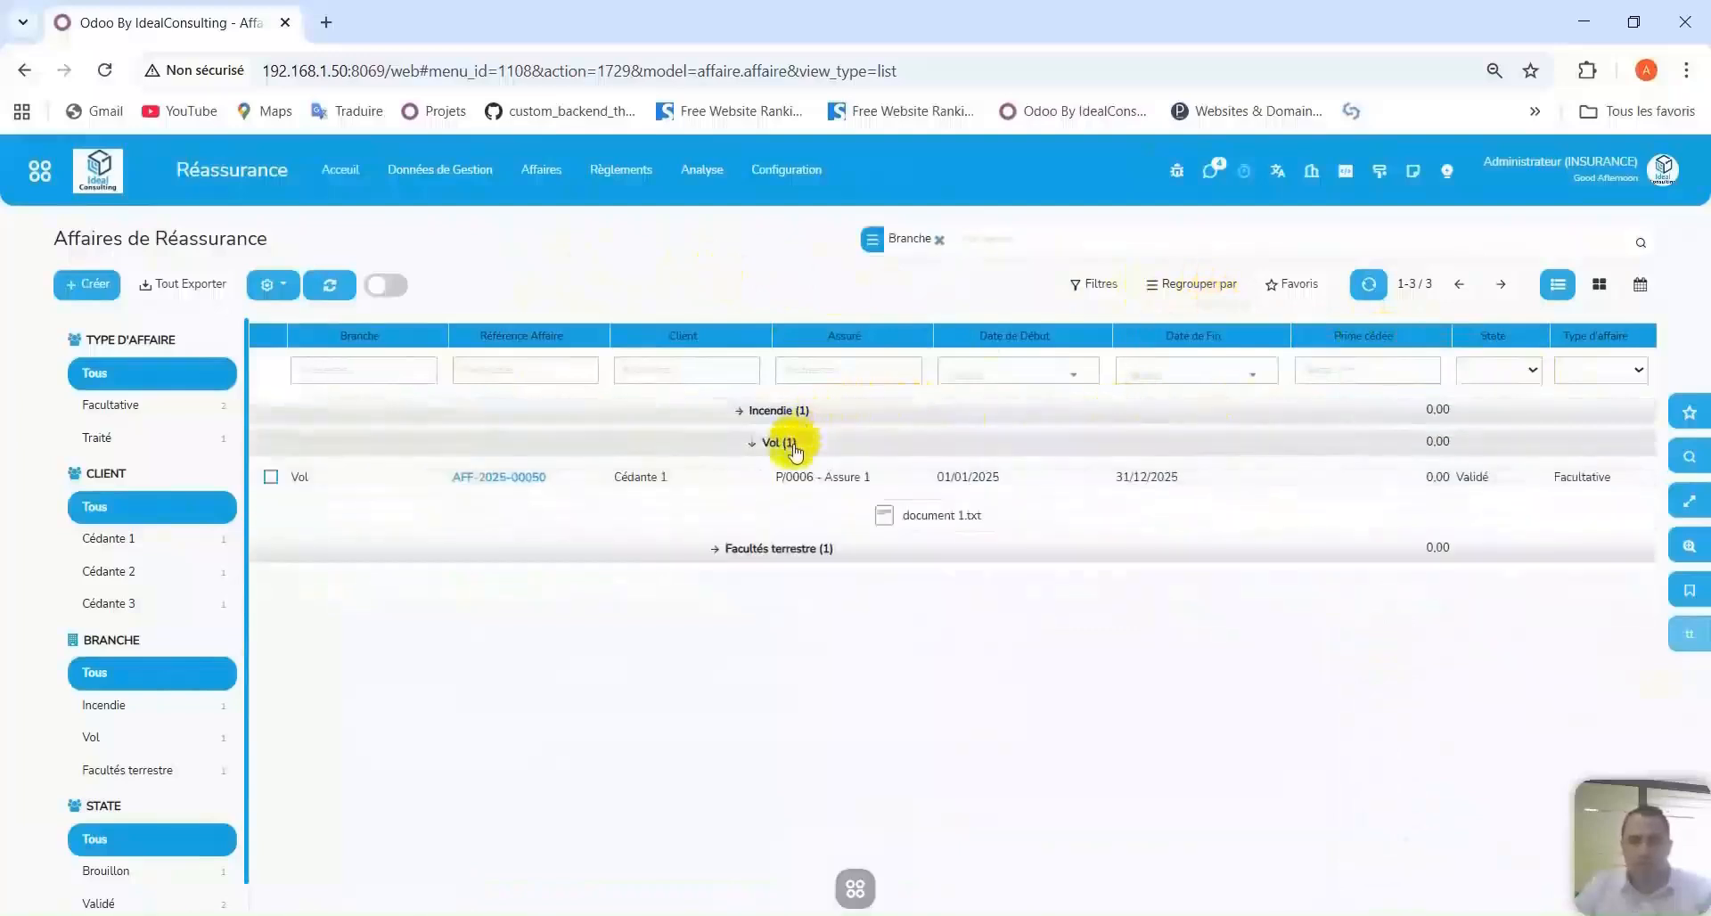
{"action": "left_click", "coordinate": [790, 444]}
{"action": "left_click", "coordinate": [775, 487]}
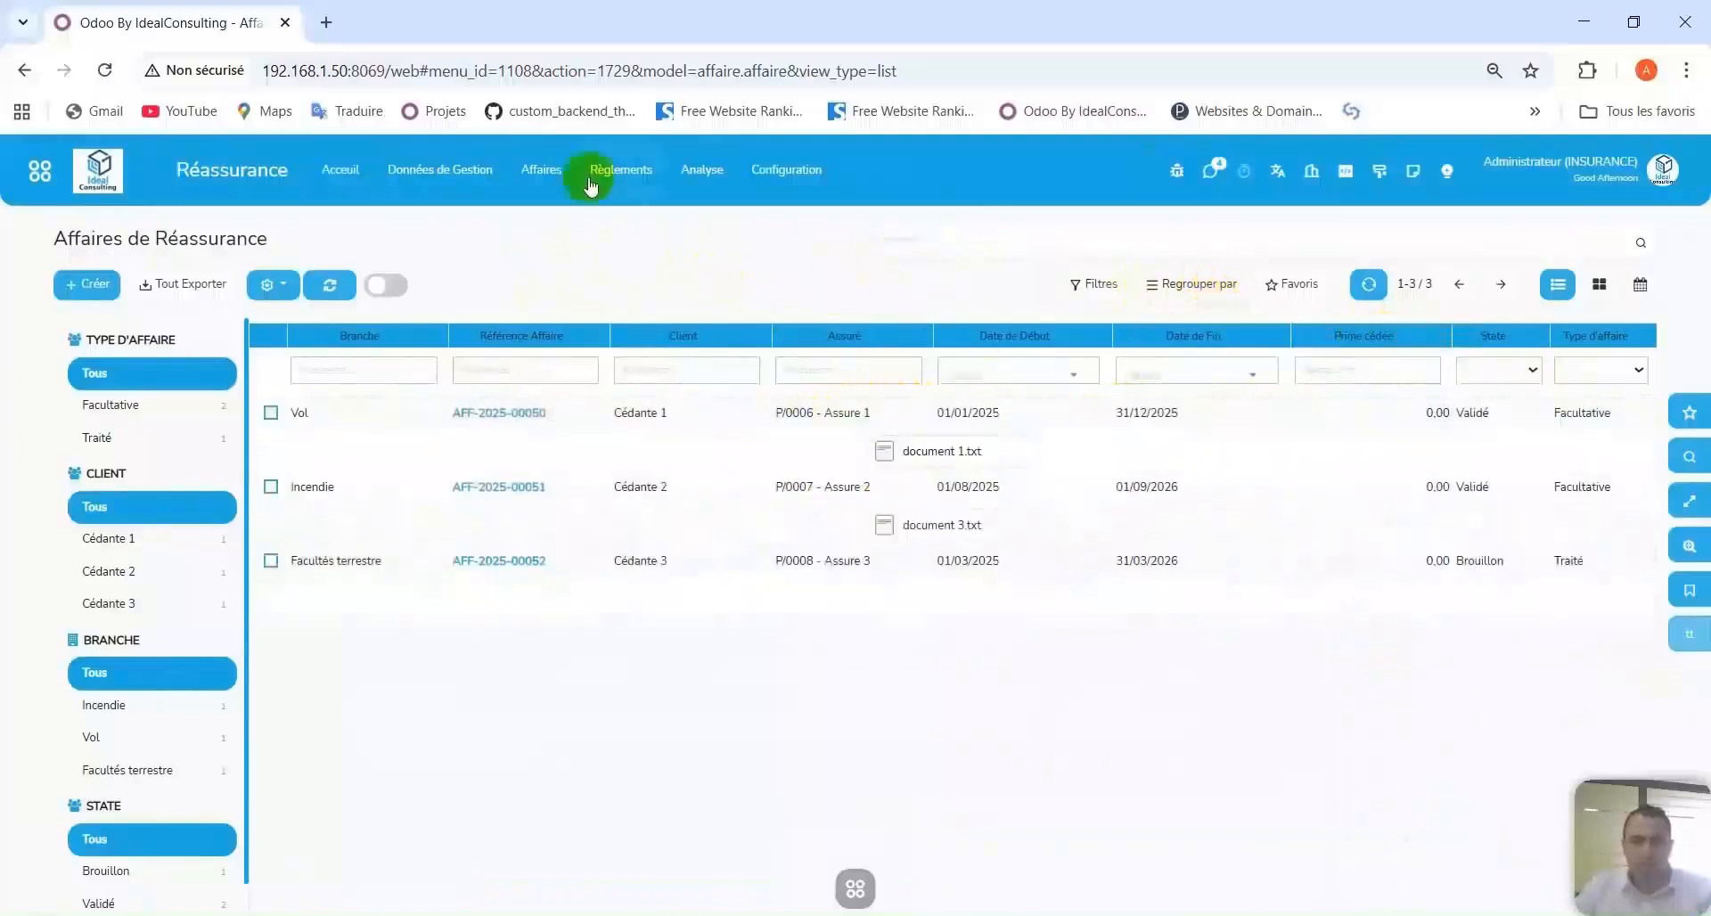
Review the available Règlements entries and the Analyse reports for facultative and treaty affairs.
{"action": "left_click", "coordinate": [617, 180]}
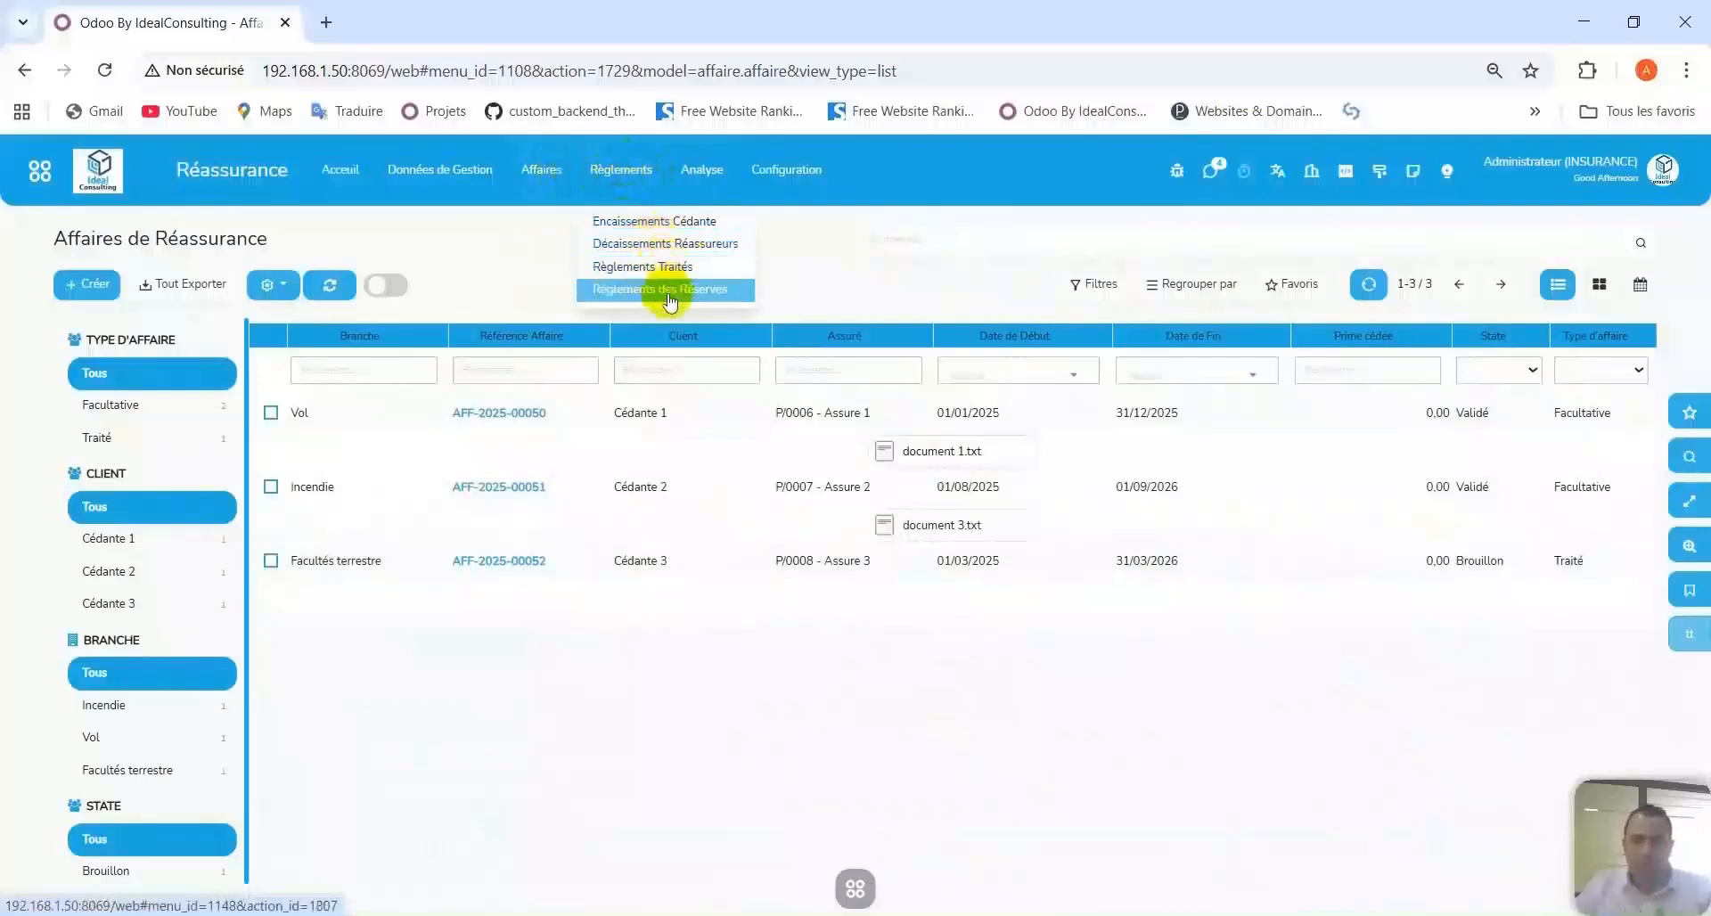
{"action": "left_click", "coordinate": [697, 177]}
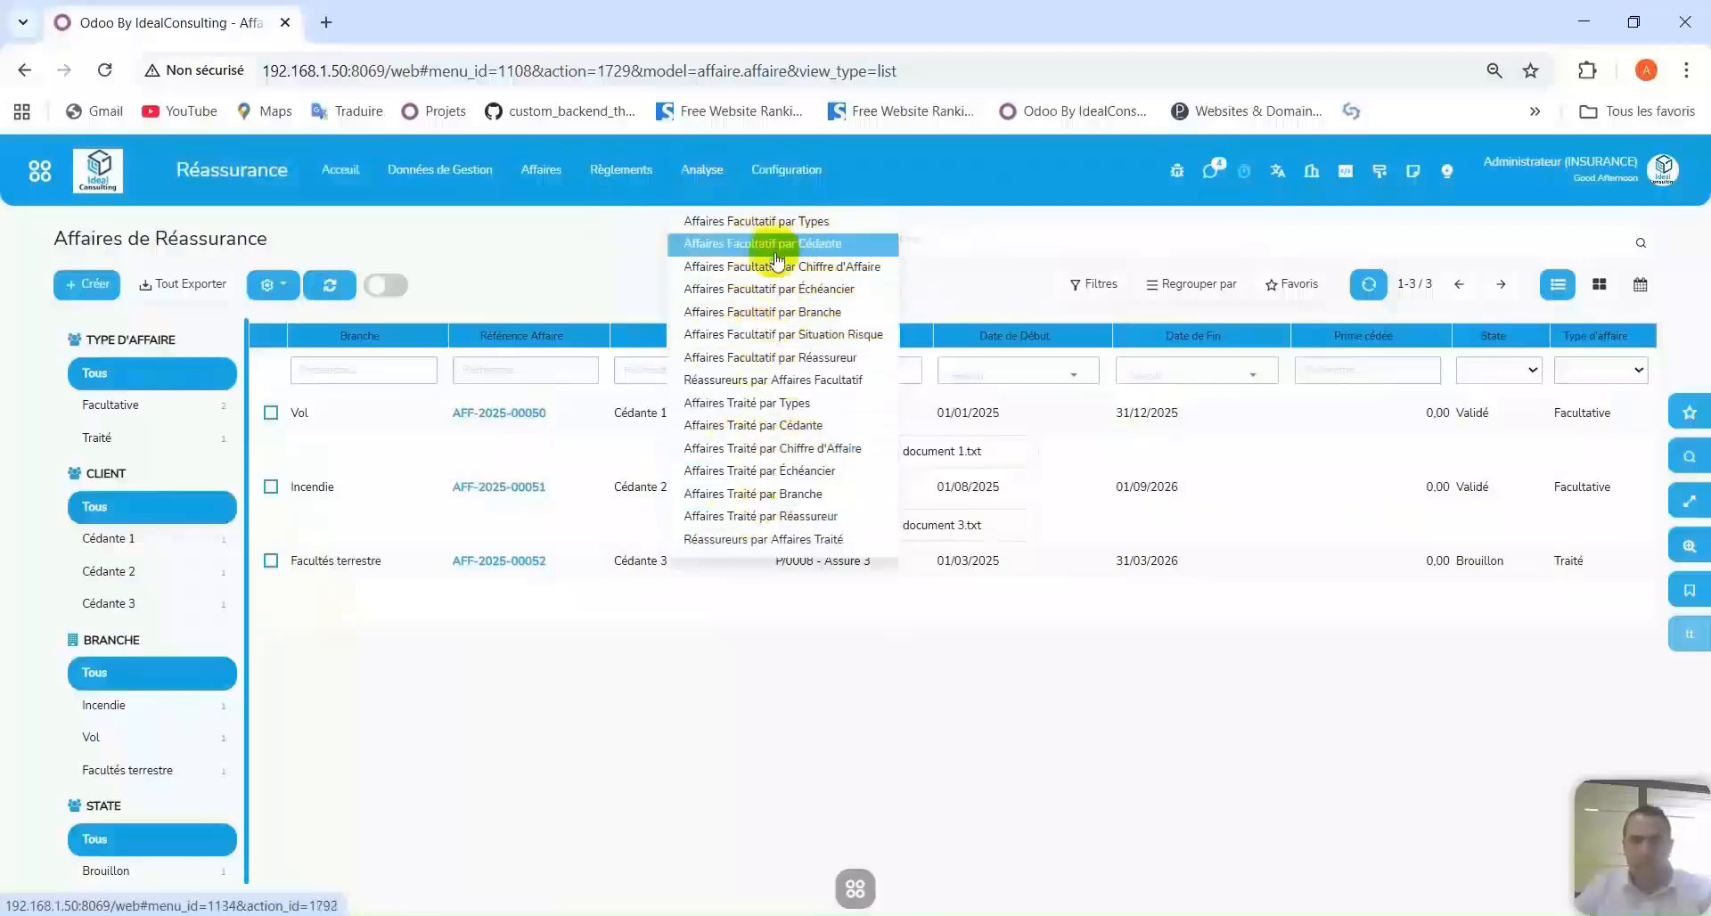
{"action": "left_click", "coordinate": [778, 183]}
{"action": "left_click", "coordinate": [700, 173]}
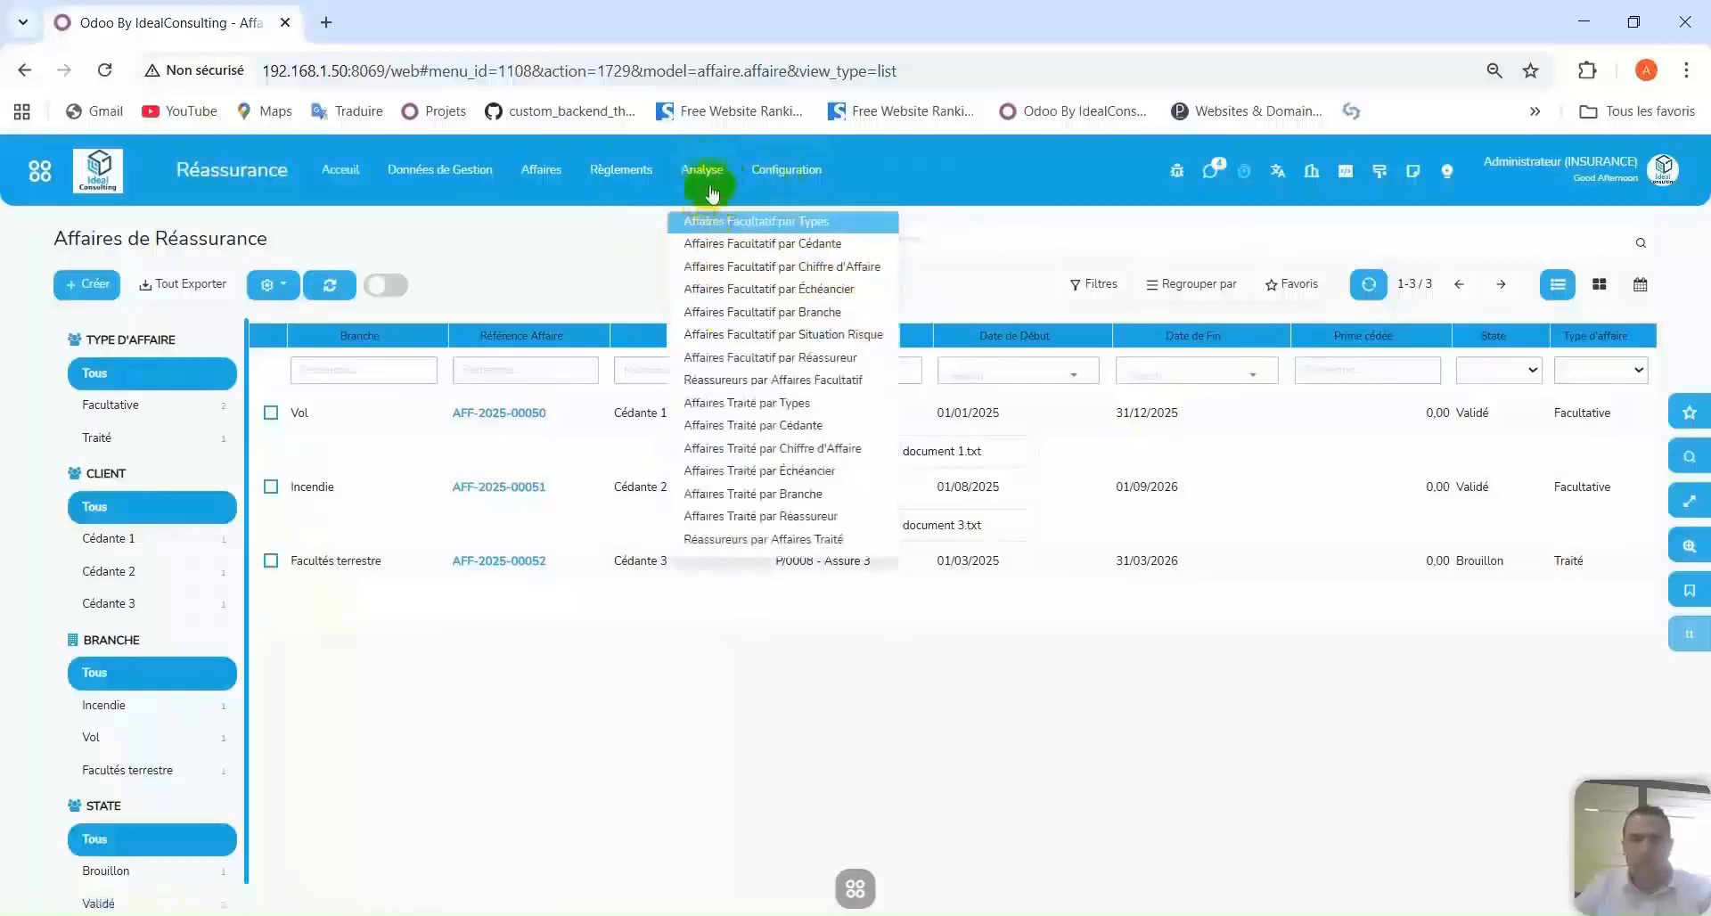
Review the configuration lists for Contrats, garantie, Branches and Formes de Couverture.
{"action": "left_click", "coordinate": [762, 171]}
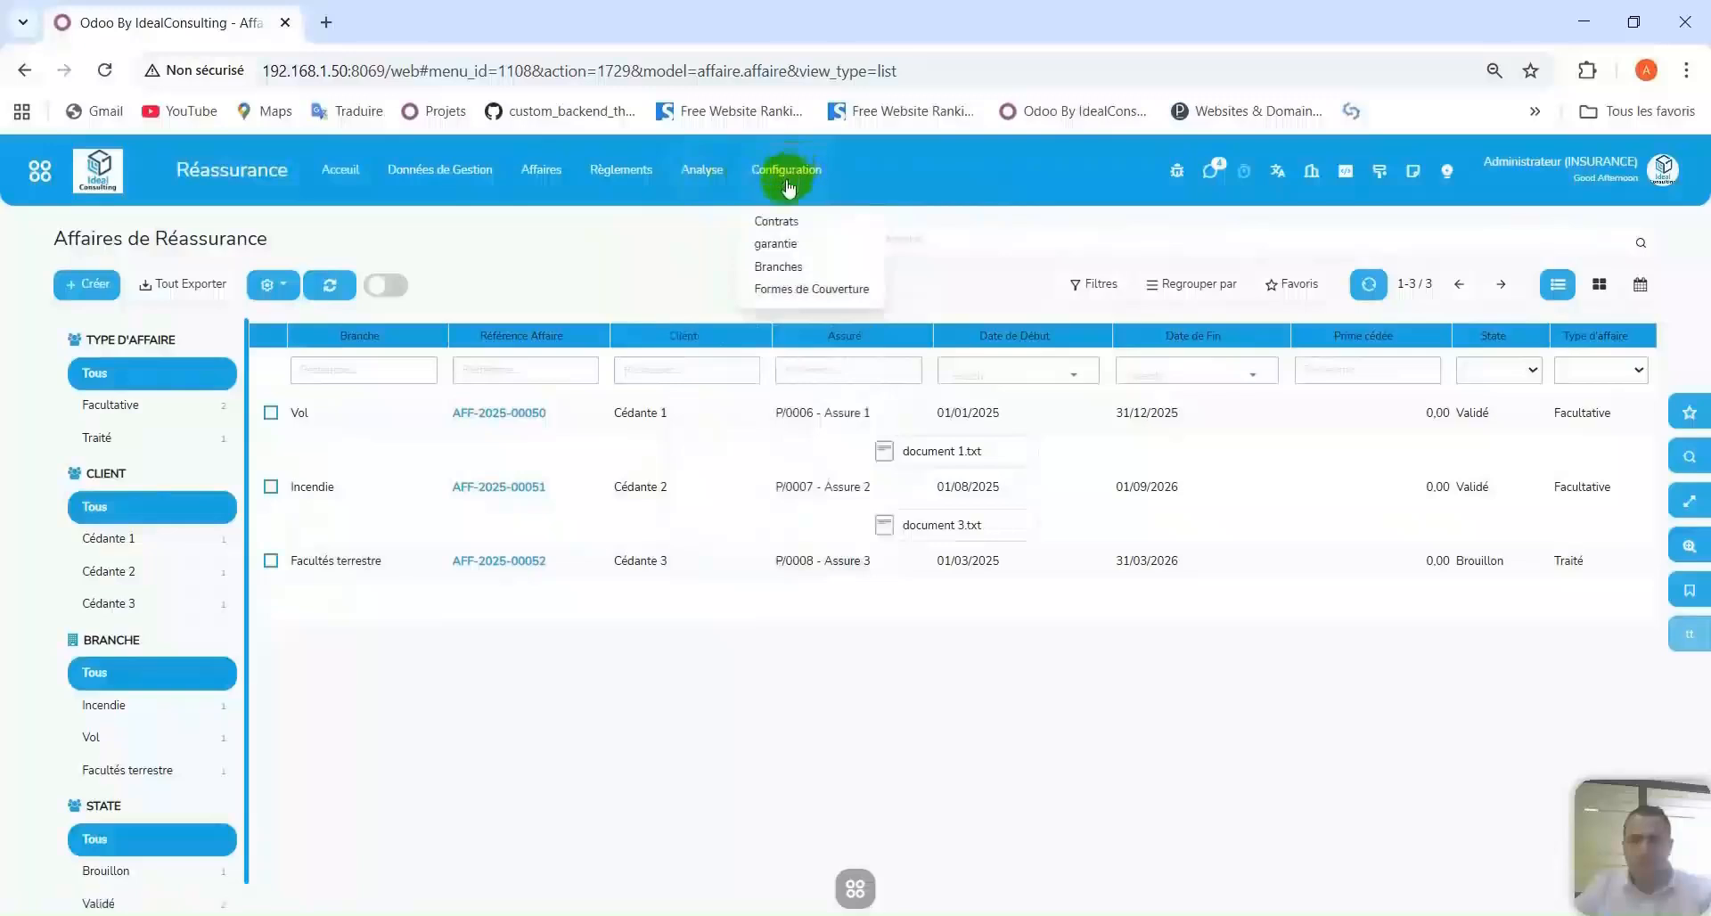
{"action": "left_click", "coordinate": [813, 226]}
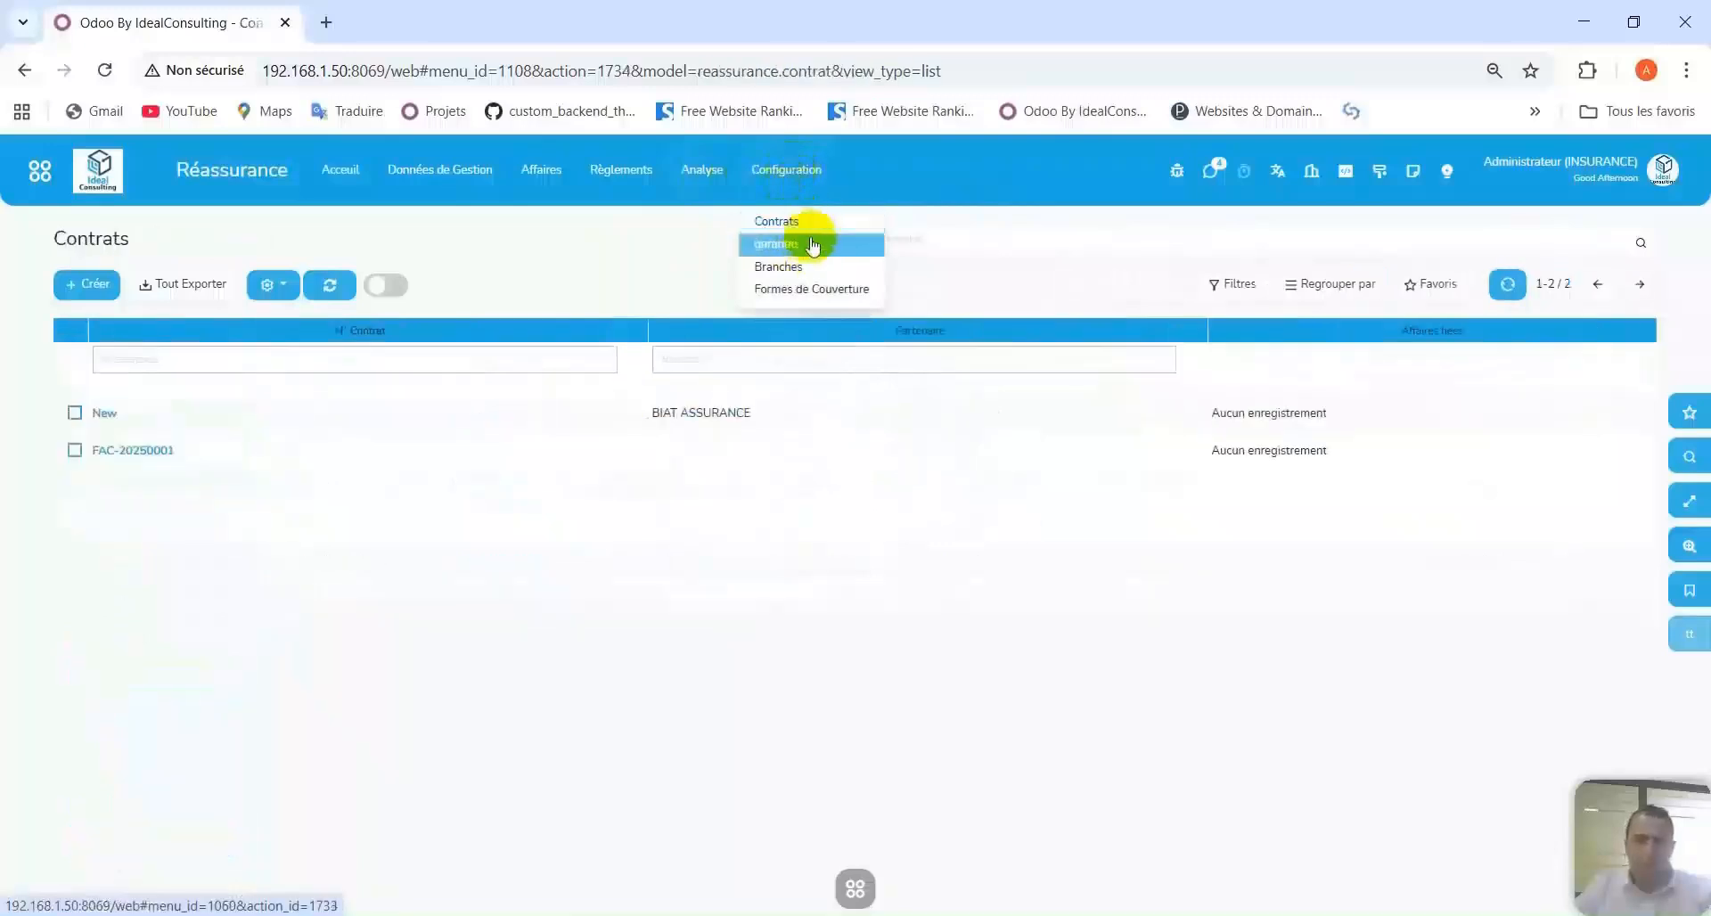
{"action": "left_click", "coordinate": [812, 244]}
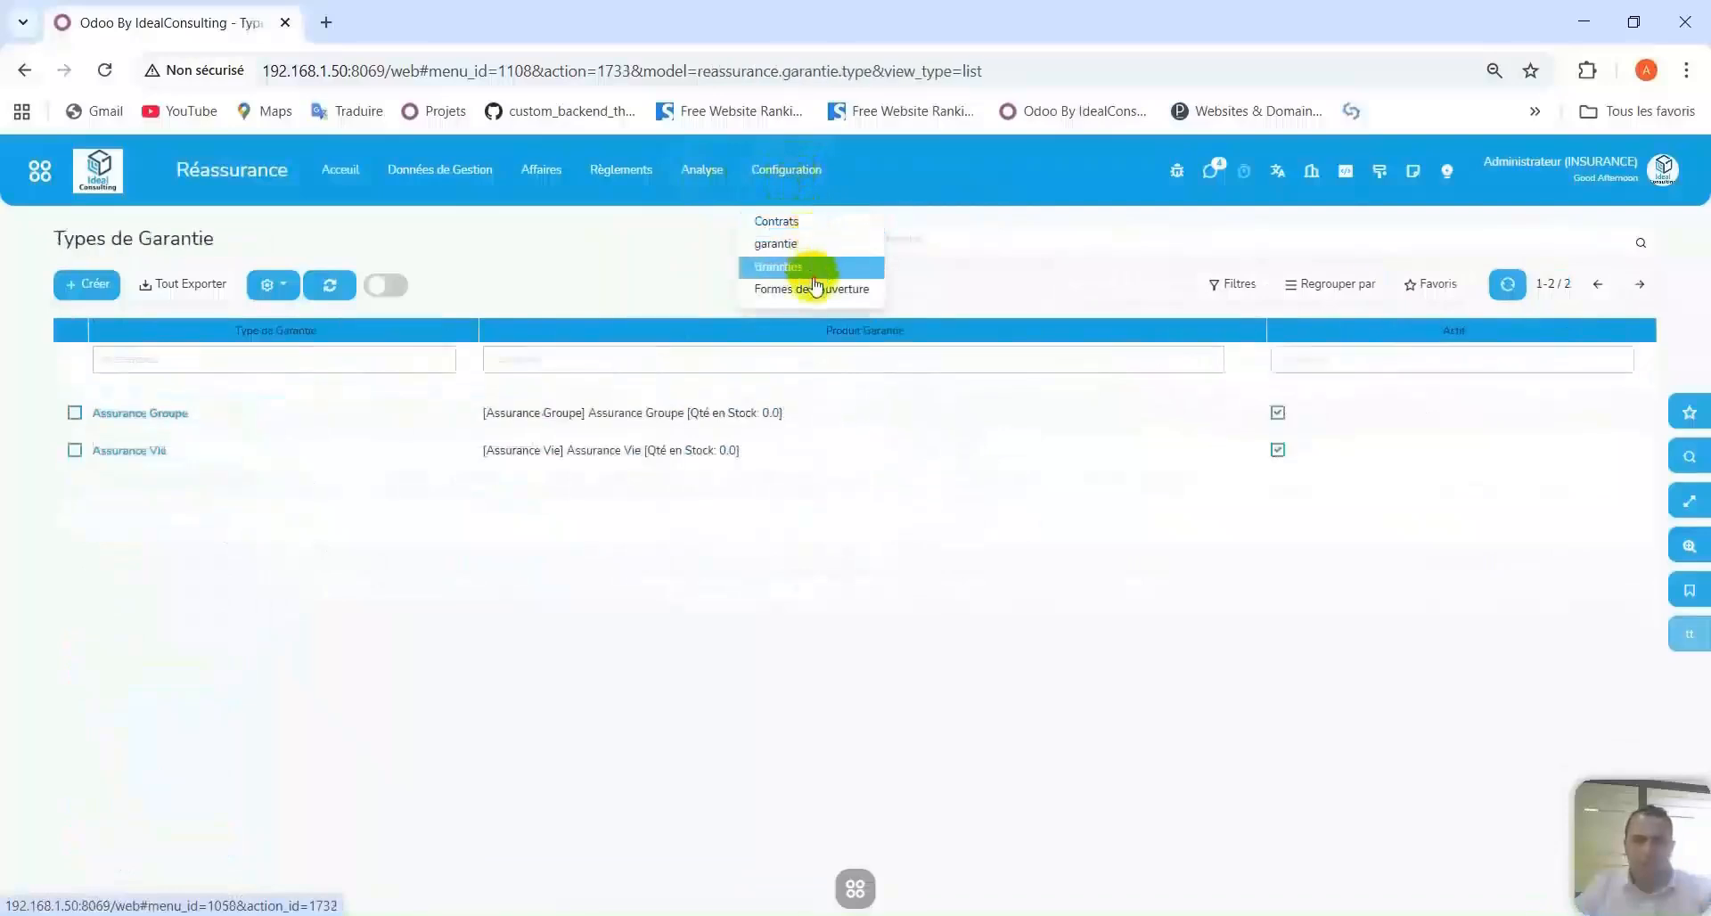
{"action": "left_click", "coordinate": [813, 272]}
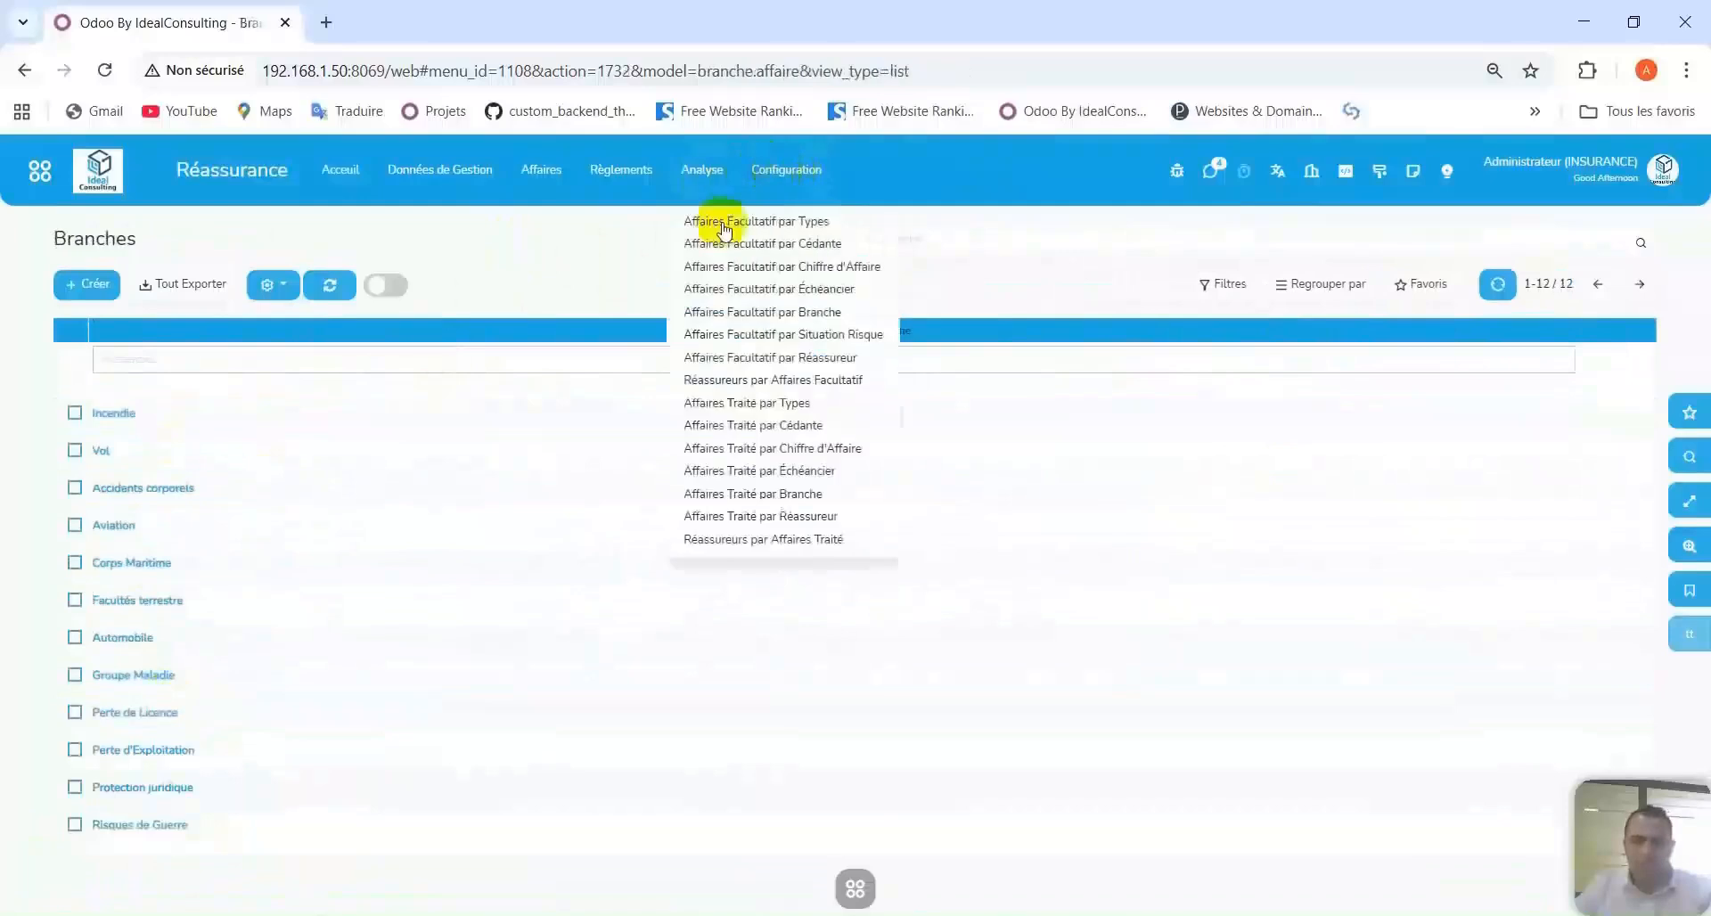
{"action": "left_click", "coordinate": [782, 183]}
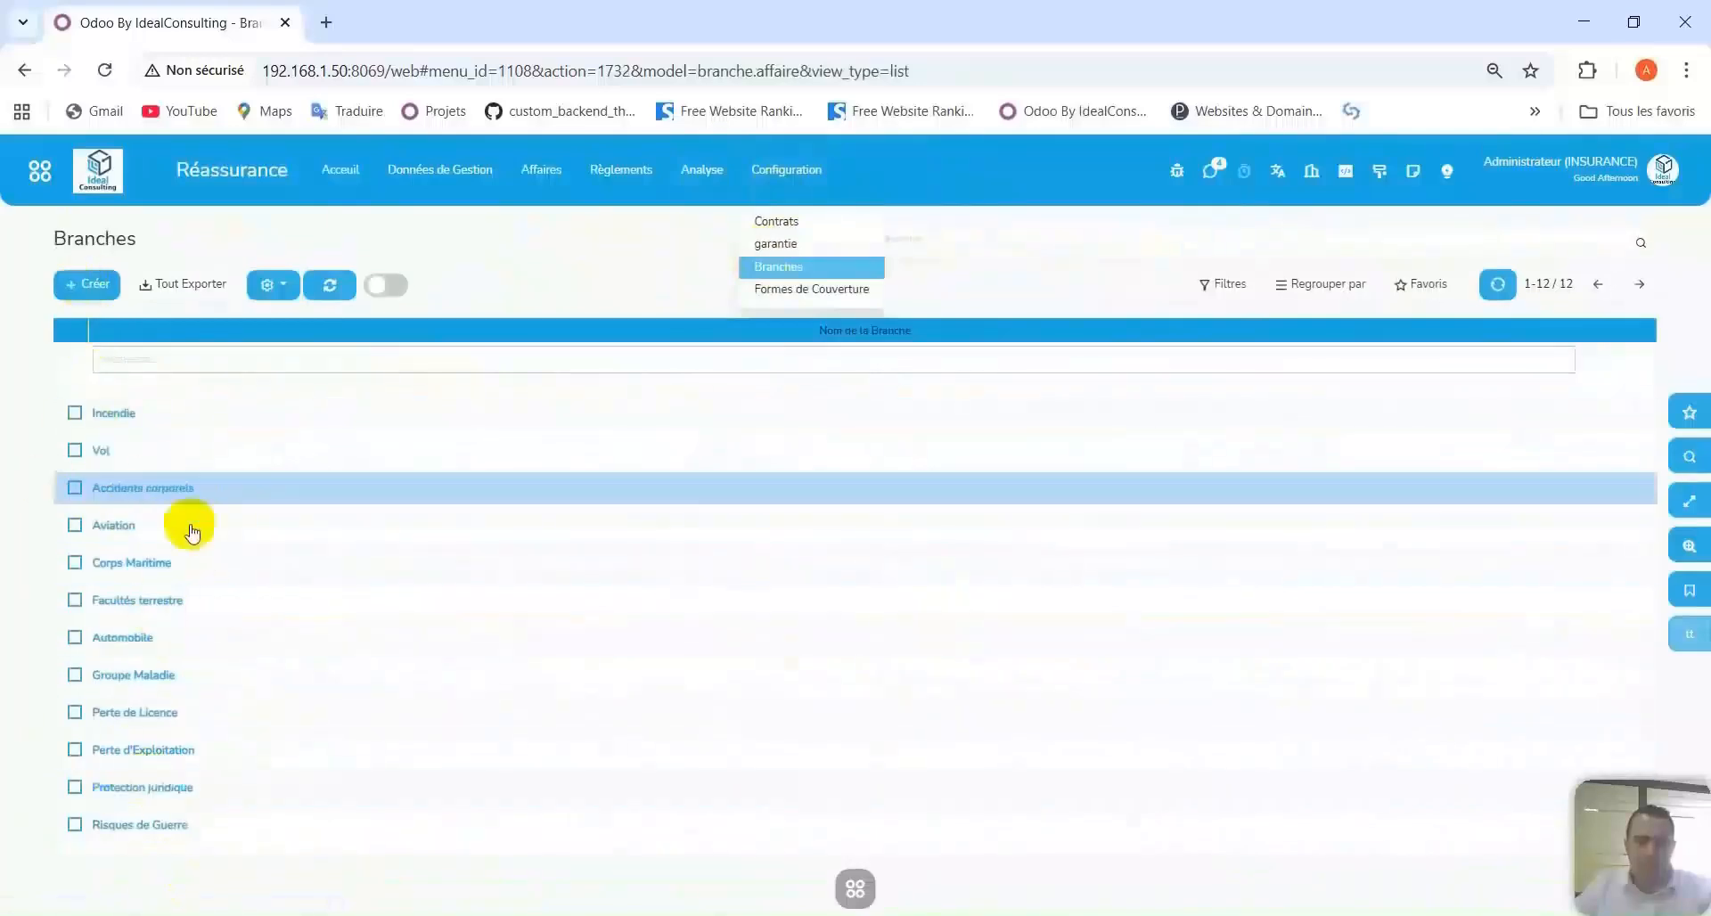
{"action": "left_click", "coordinate": [784, 294]}
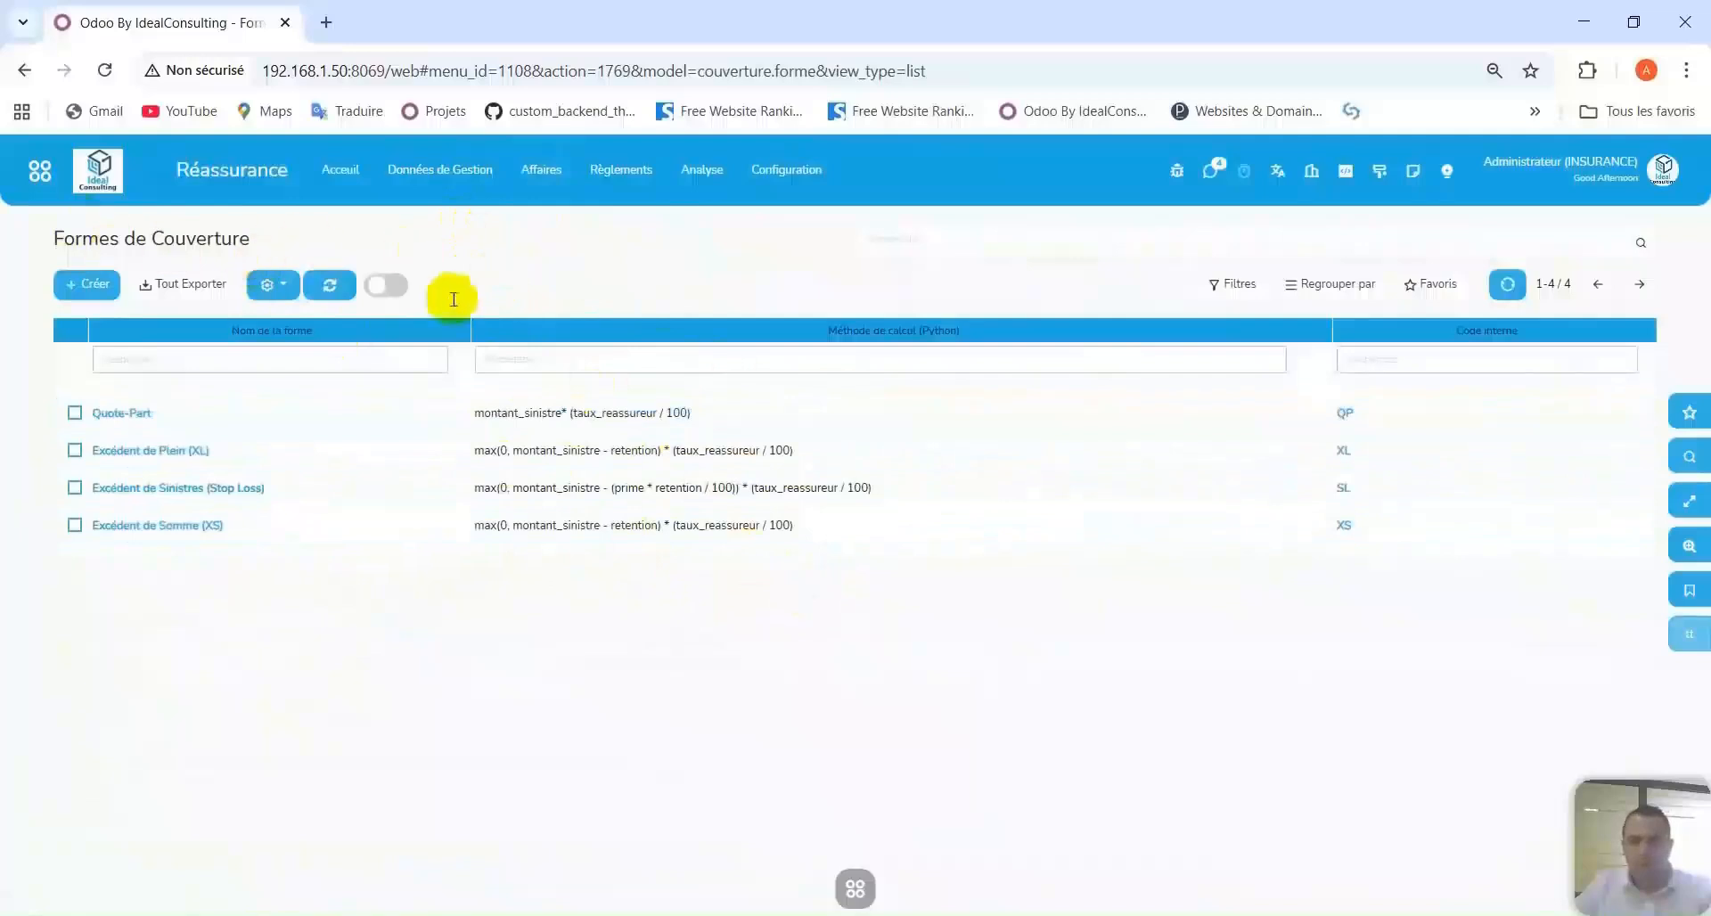
Leave the Réassurance module and open the Sinistres application.
{"action": "left_click", "coordinate": [44, 179]}
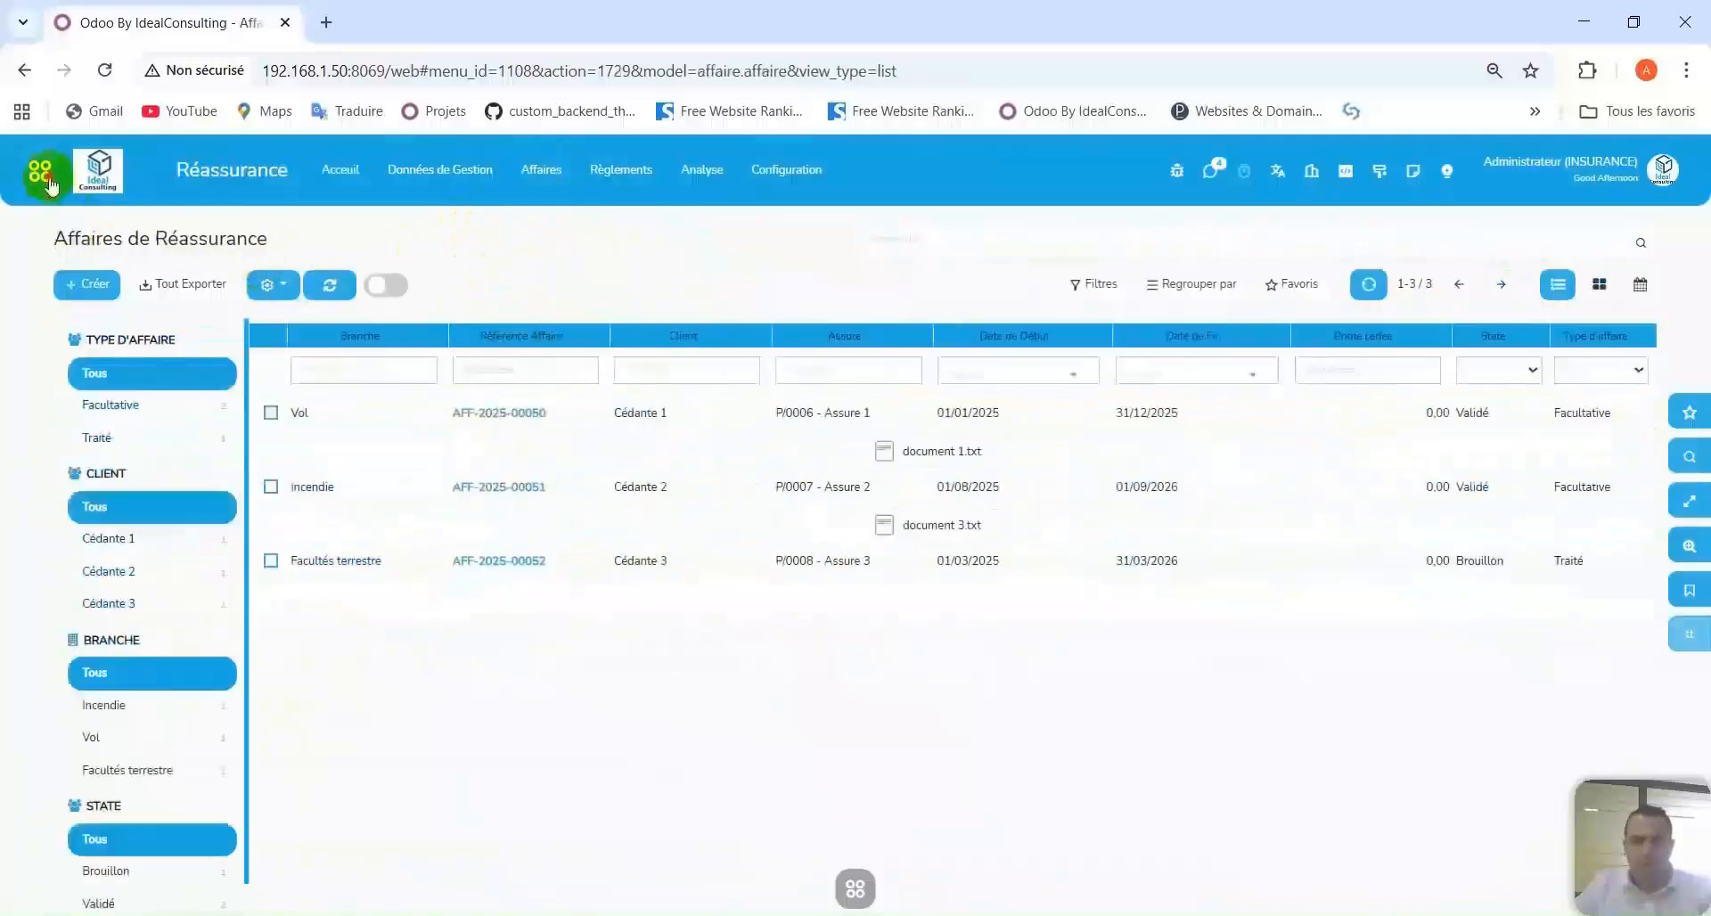
{"action": "left_click", "coordinate": [50, 178]}
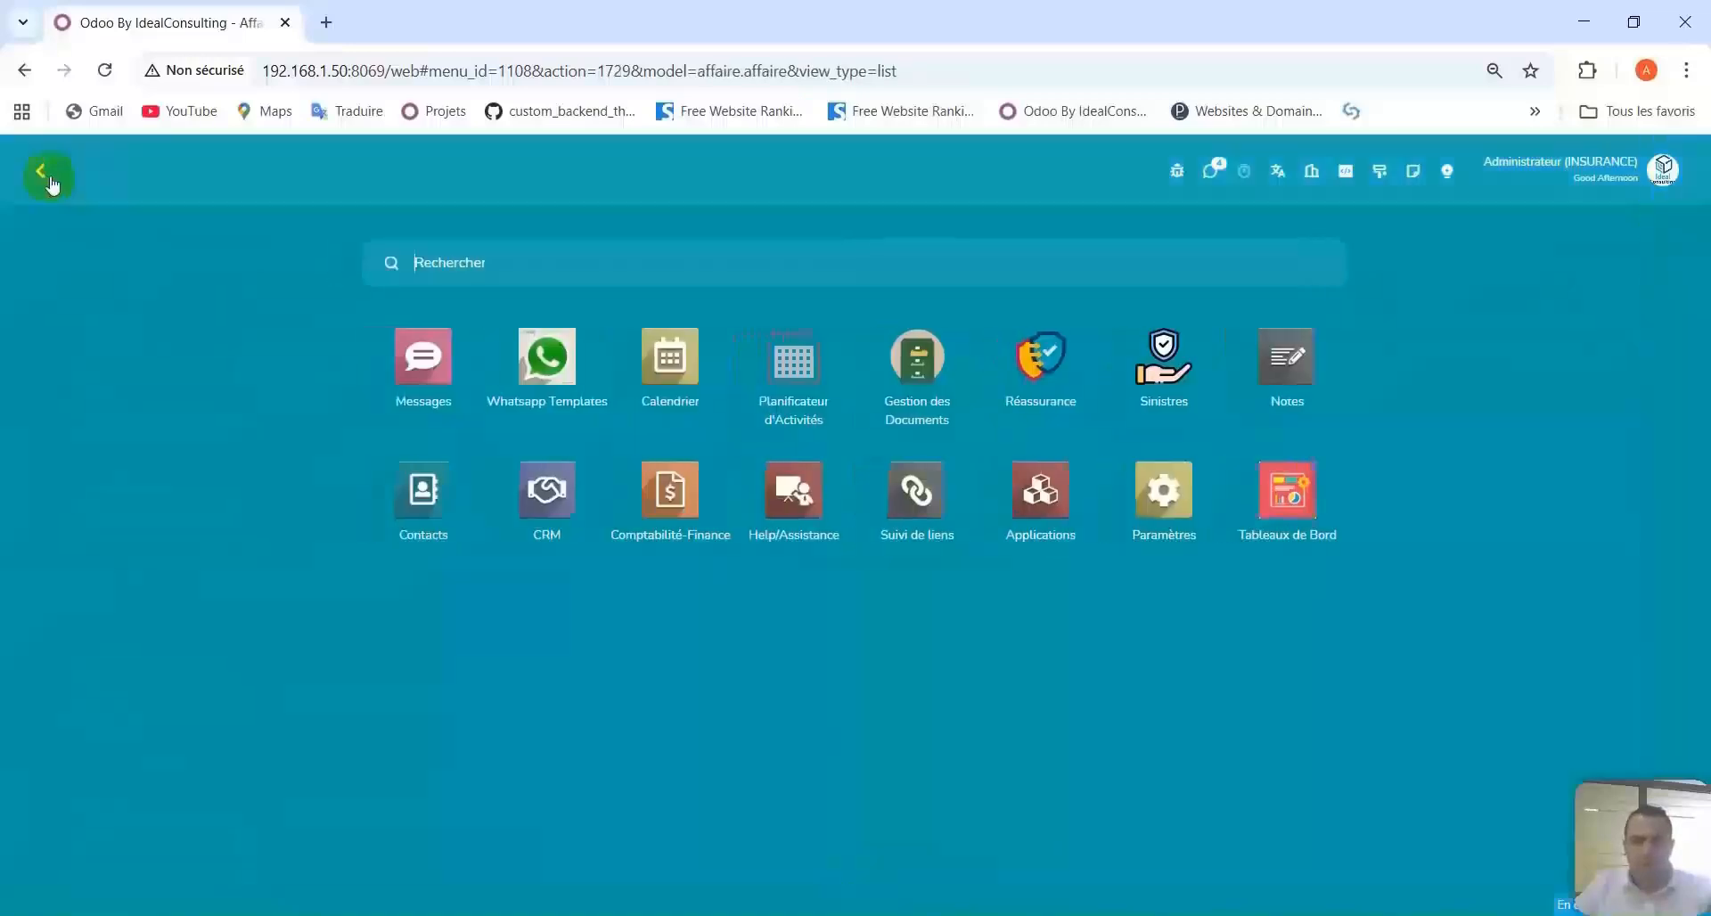
{"action": "left_click", "coordinate": [1155, 374]}
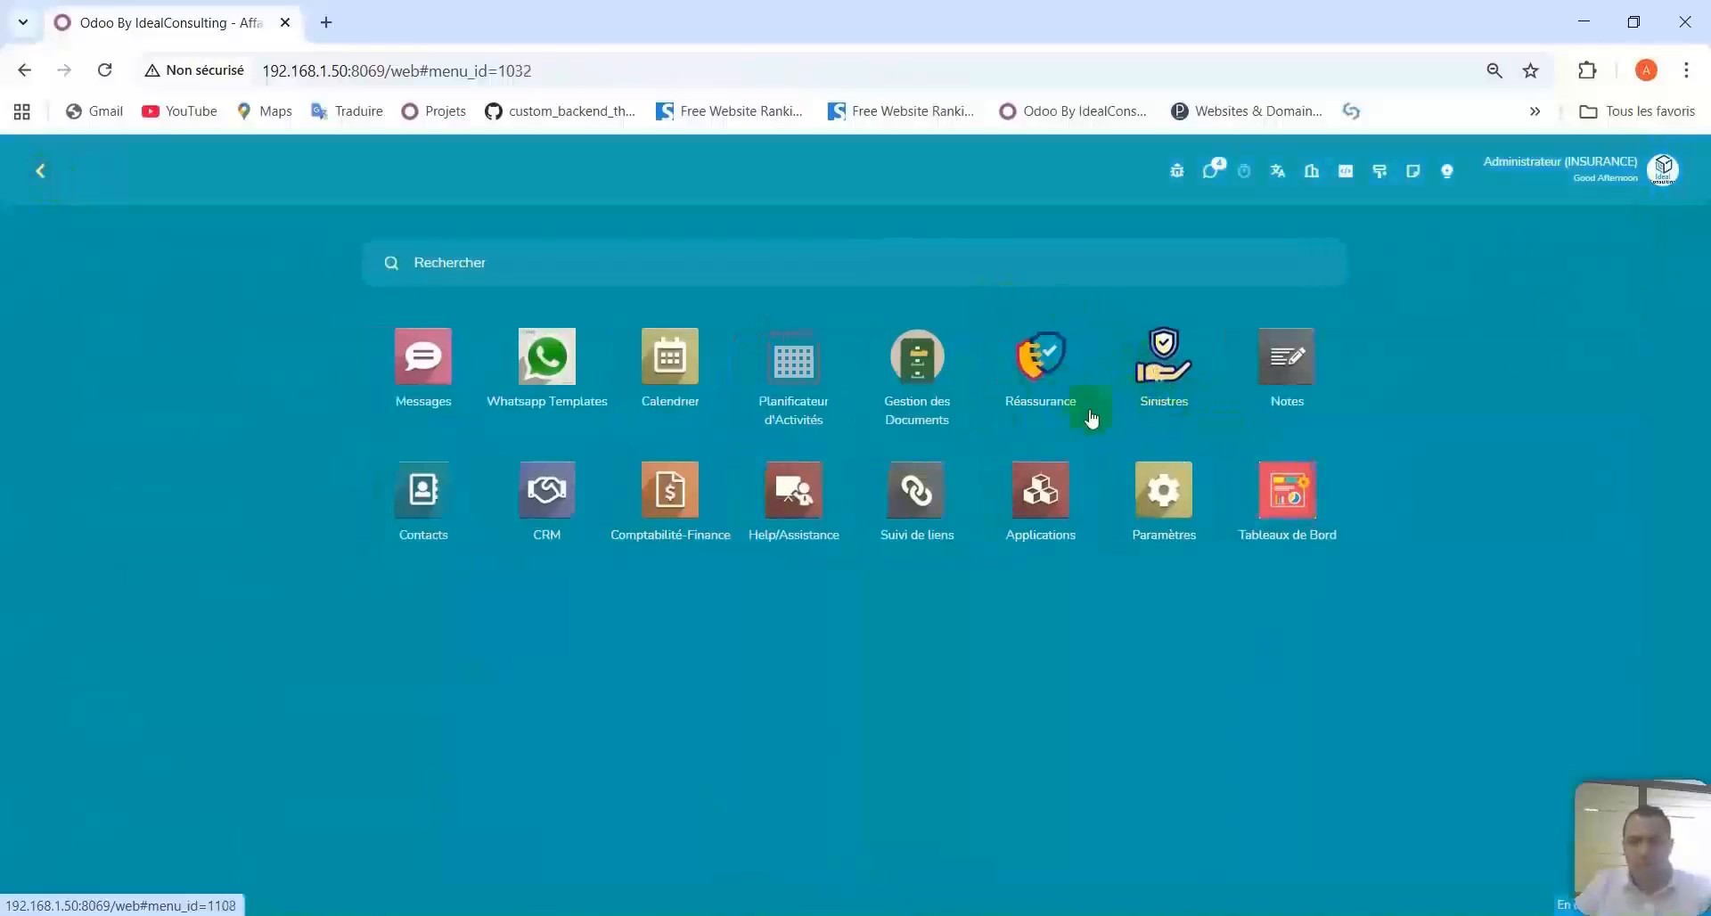
Review the Sinistres home page, the Sinistres, Règlements, Documents and Responsabilités lists, and the available Analyse reports.
{"action": "left_click", "coordinate": [225, 179]}
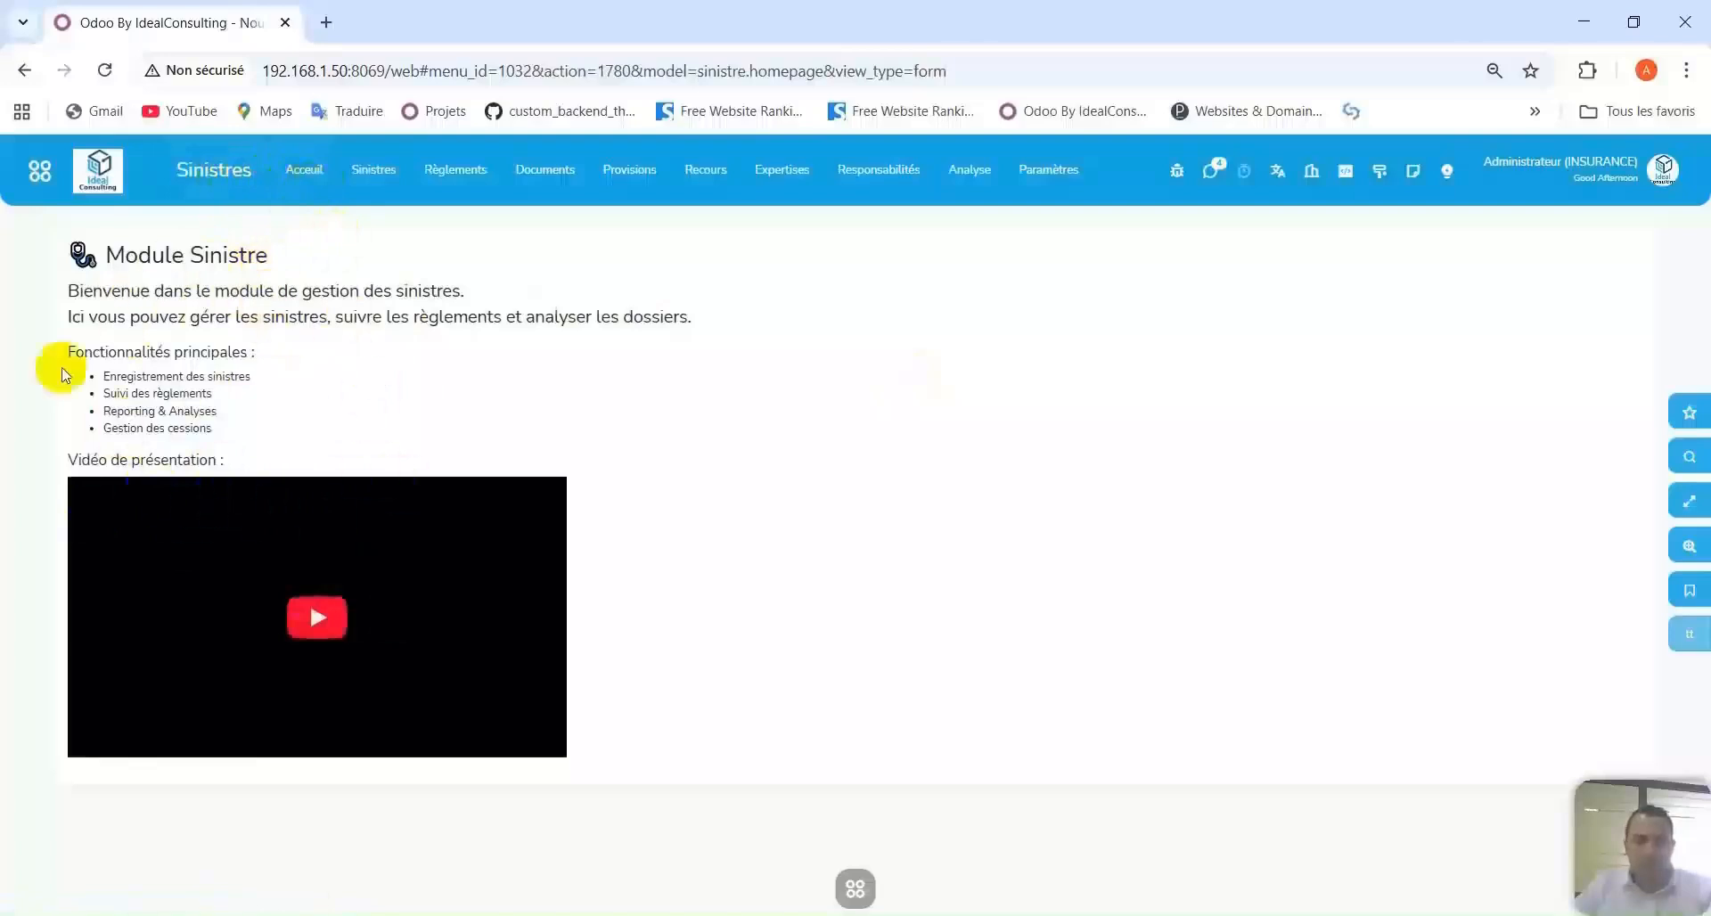
{"action": "left_click", "coordinate": [365, 177]}
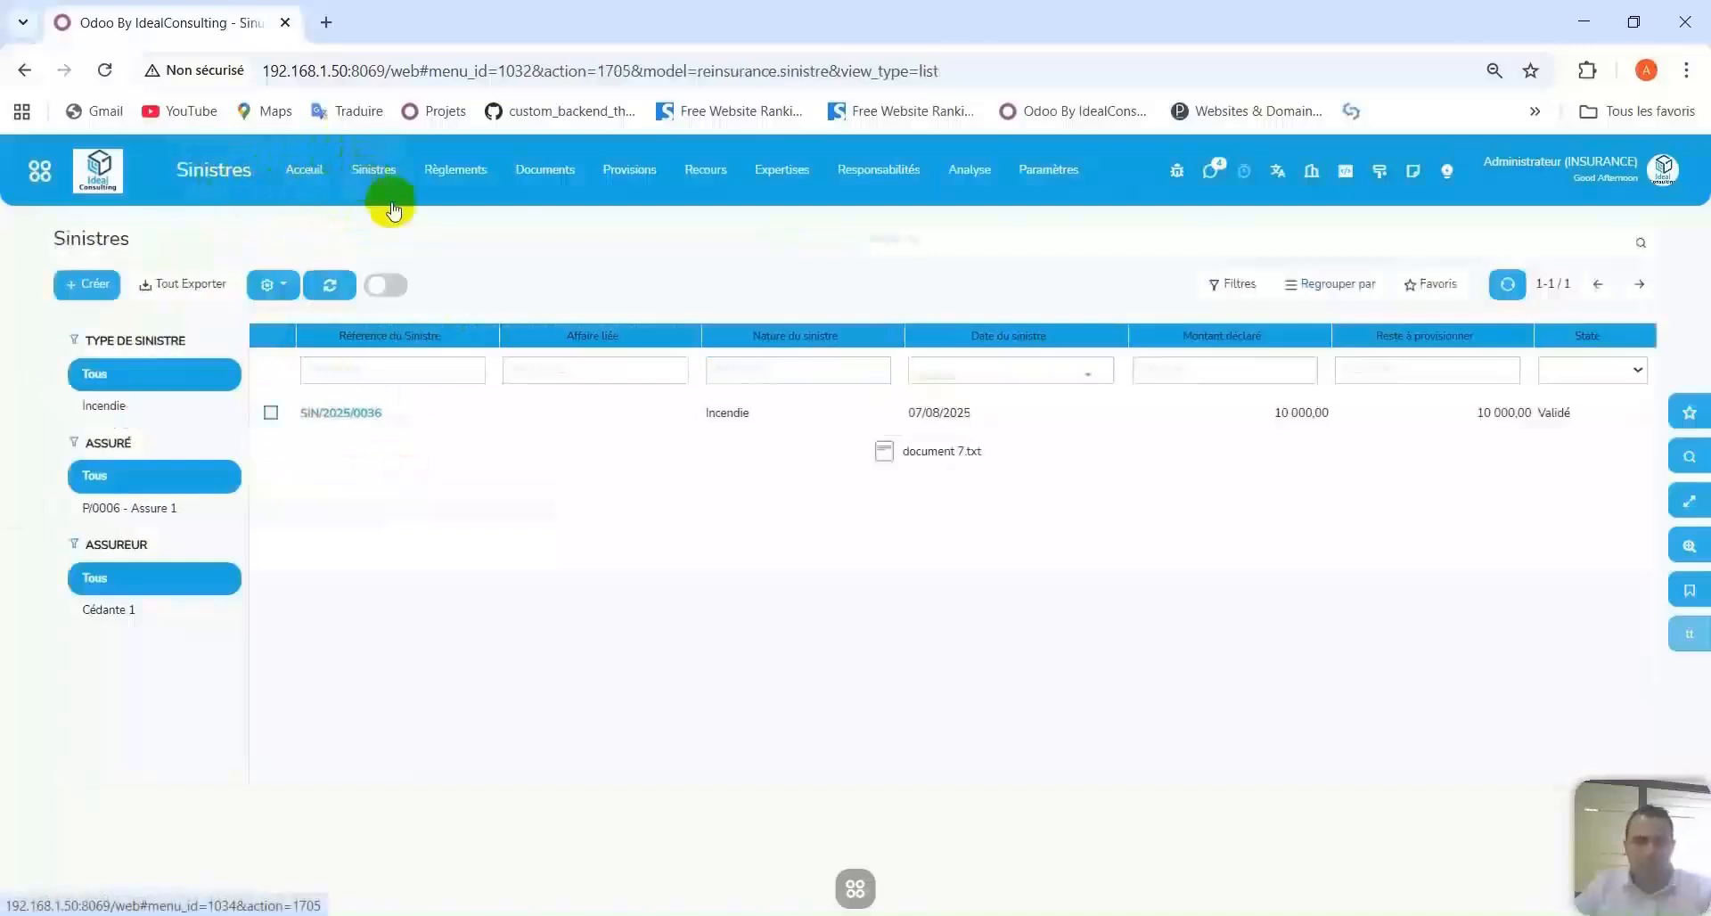
{"action": "left_click", "coordinate": [457, 178]}
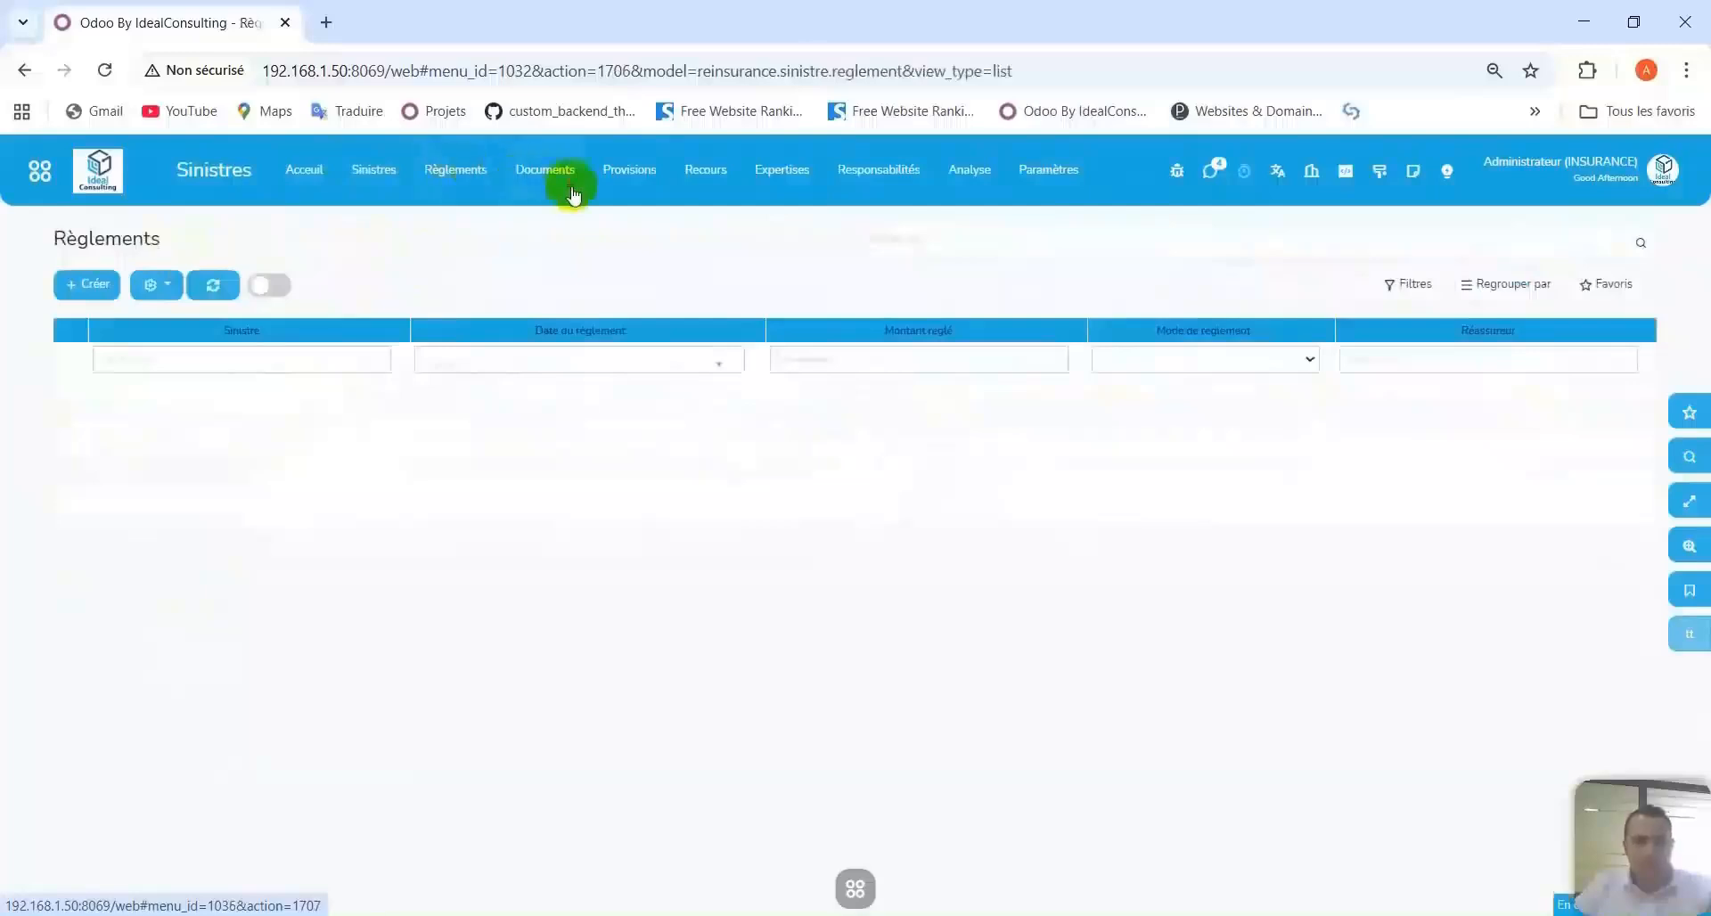
{"action": "left_click", "coordinate": [638, 189]}
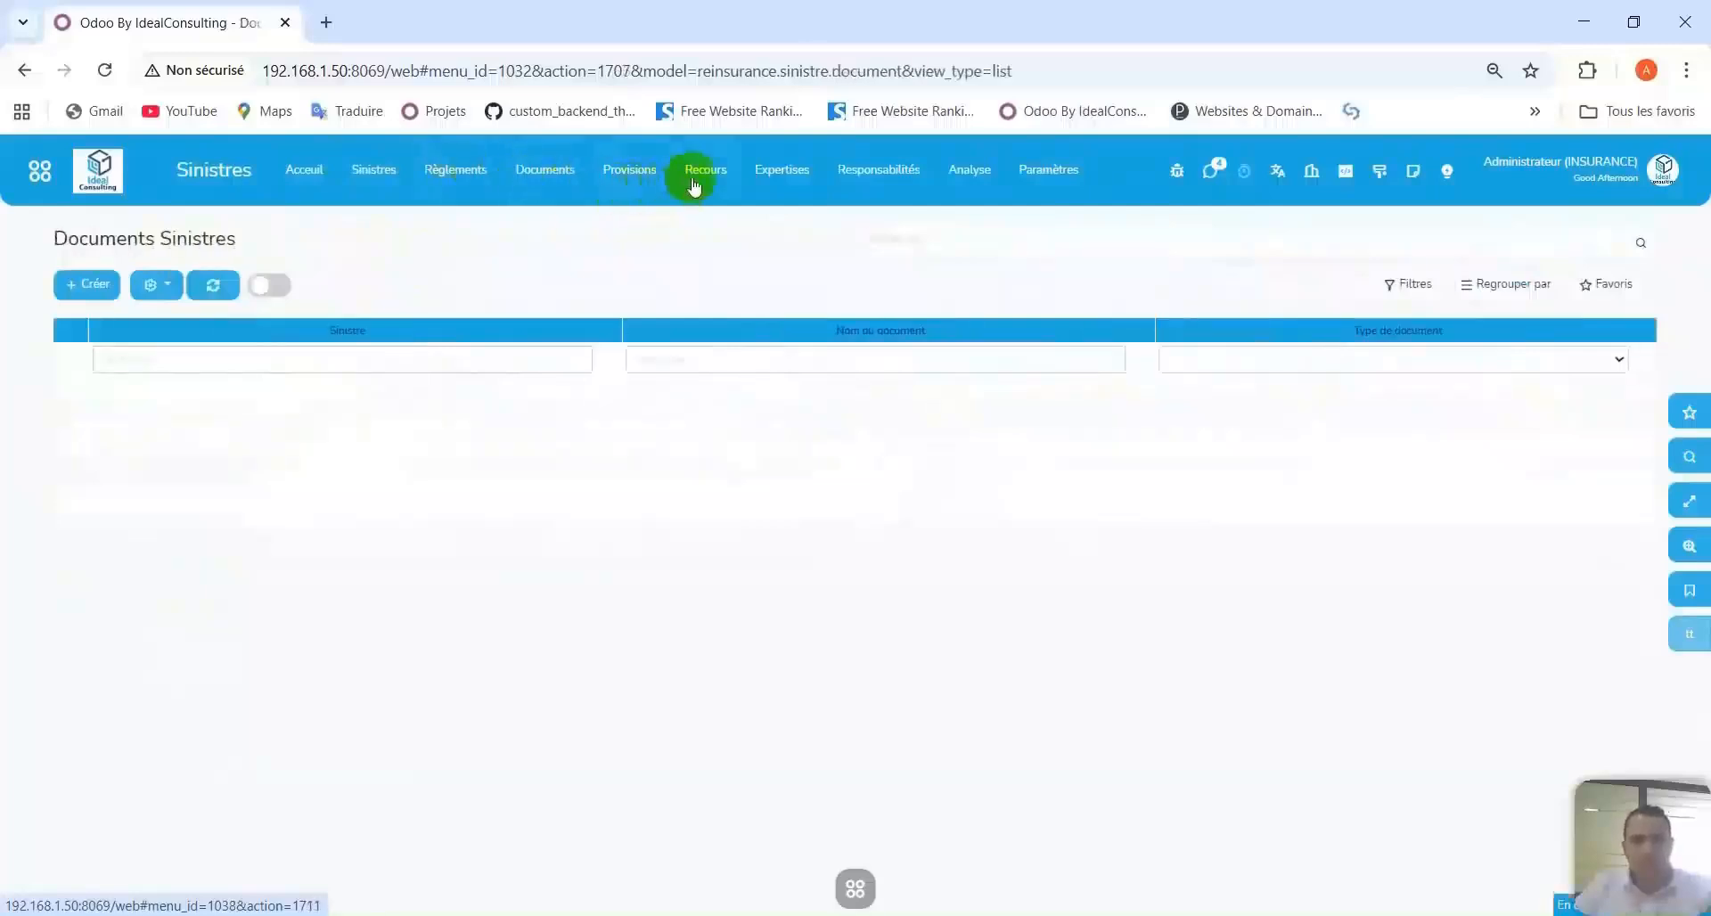
{"action": "left_click", "coordinate": [846, 176]}
{"action": "left_click", "coordinate": [962, 174]}
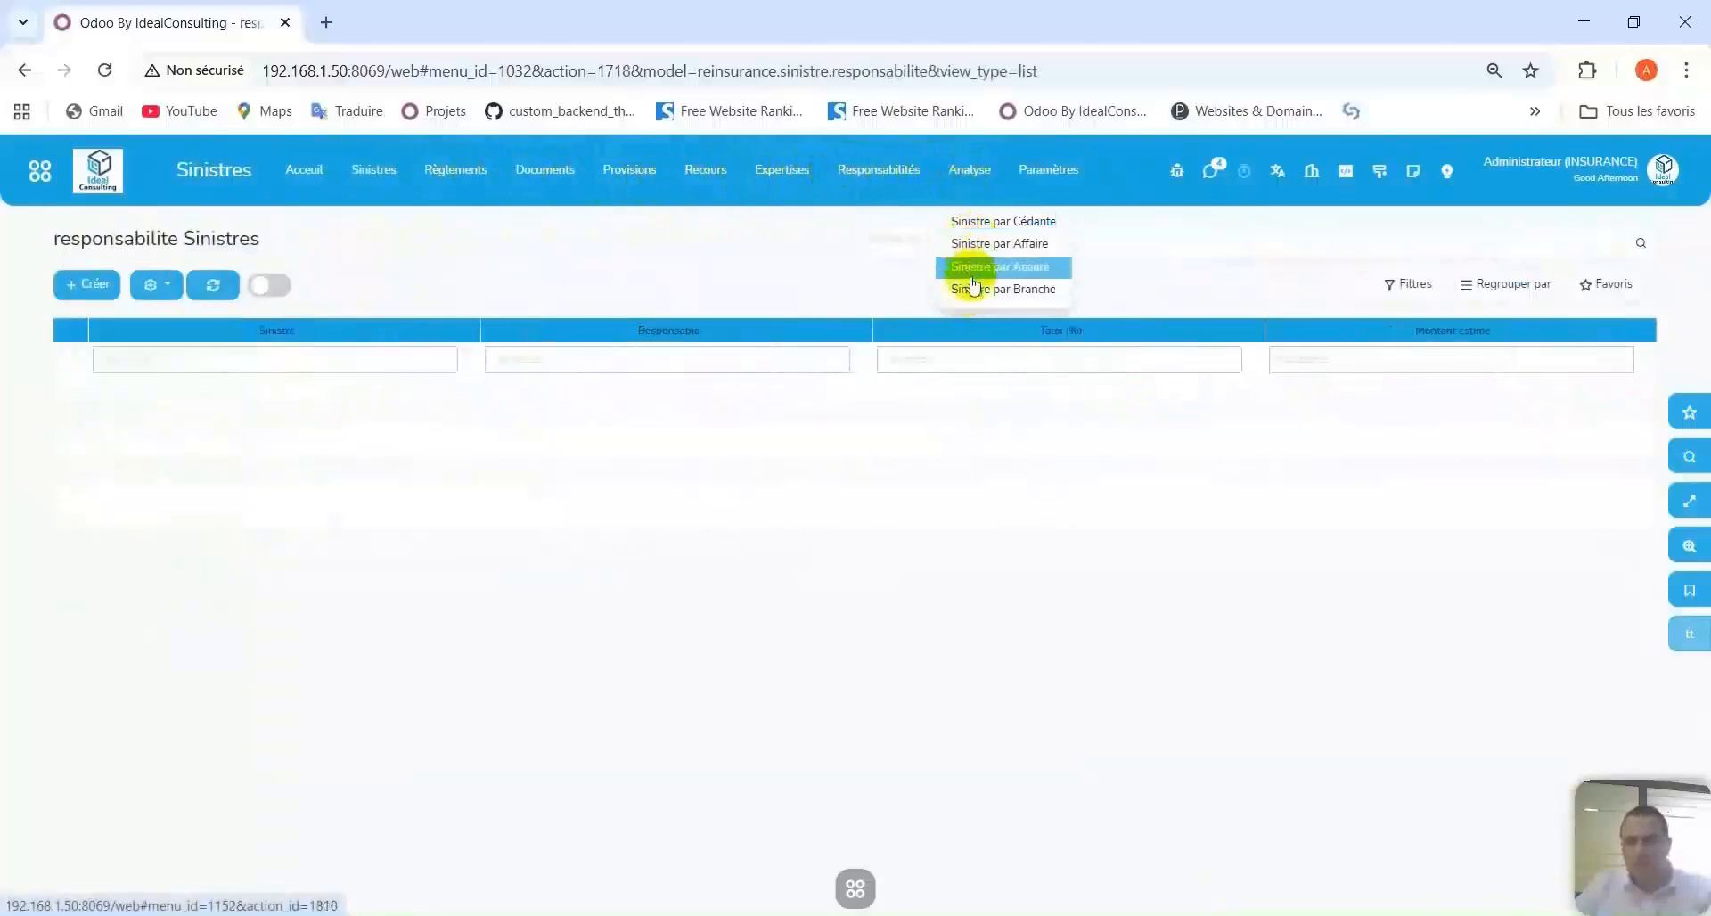
Return to the Réassurance module and examine the general information and calculation details of affair AFF-2025-00050.
{"action": "left_click", "coordinate": [1026, 369]}
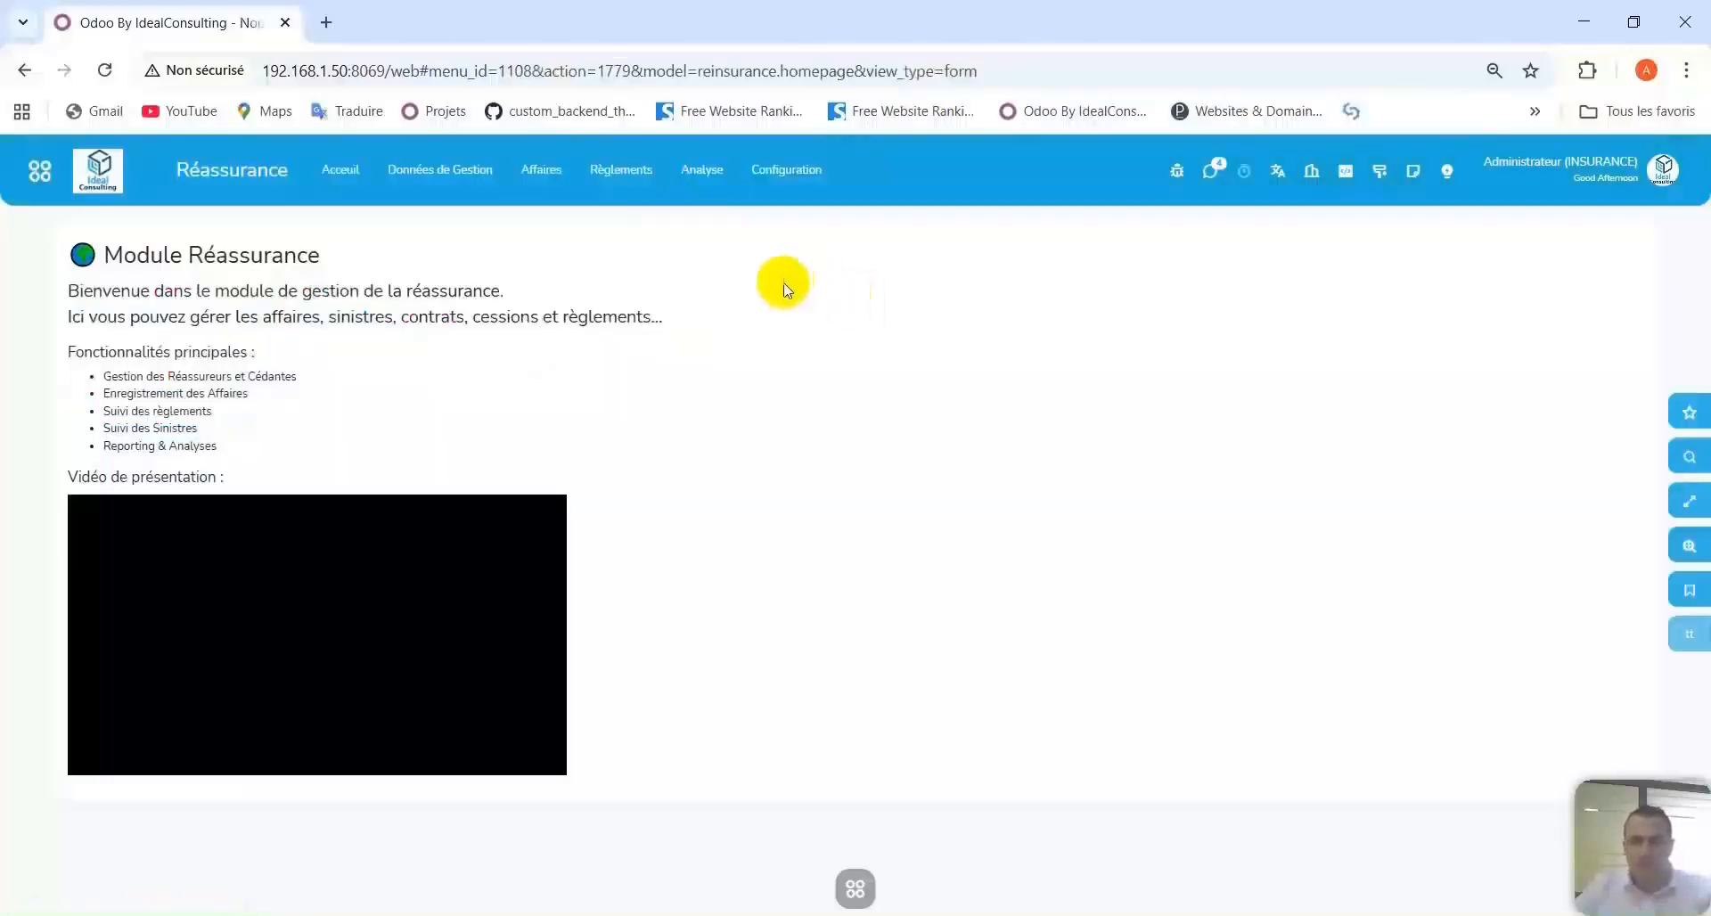
{"action": "left_click", "coordinate": [550, 194]}
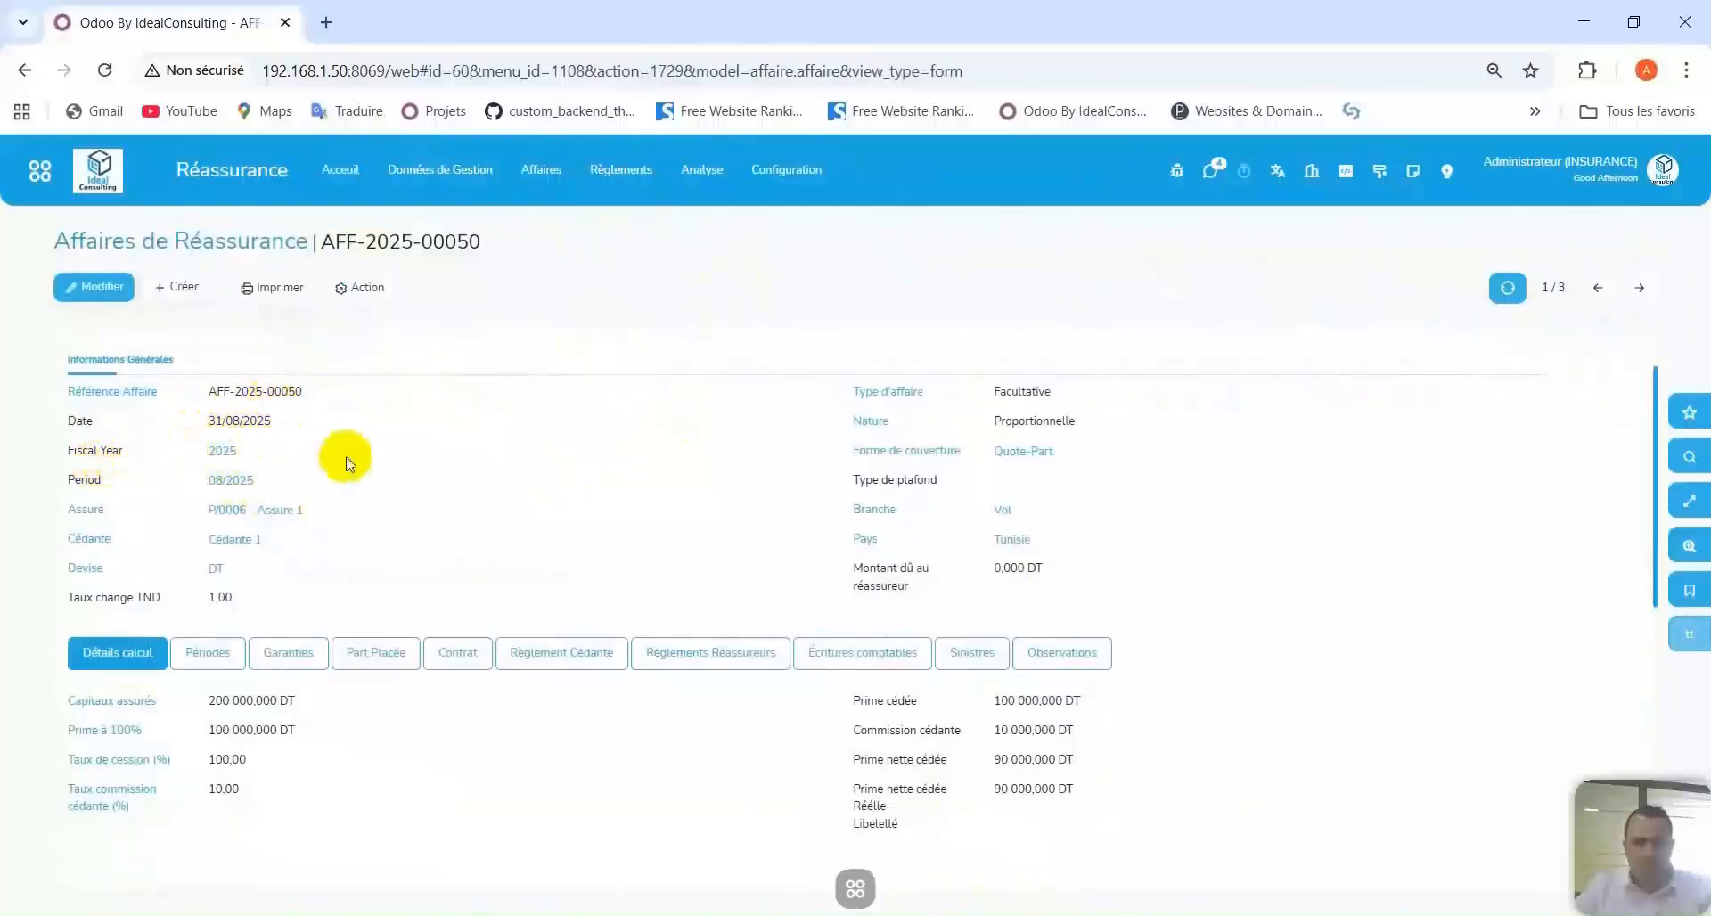
{"action": "scroll", "coordinate": [436, 473], "scroll_direction": "down", "scroll_amount": 1}
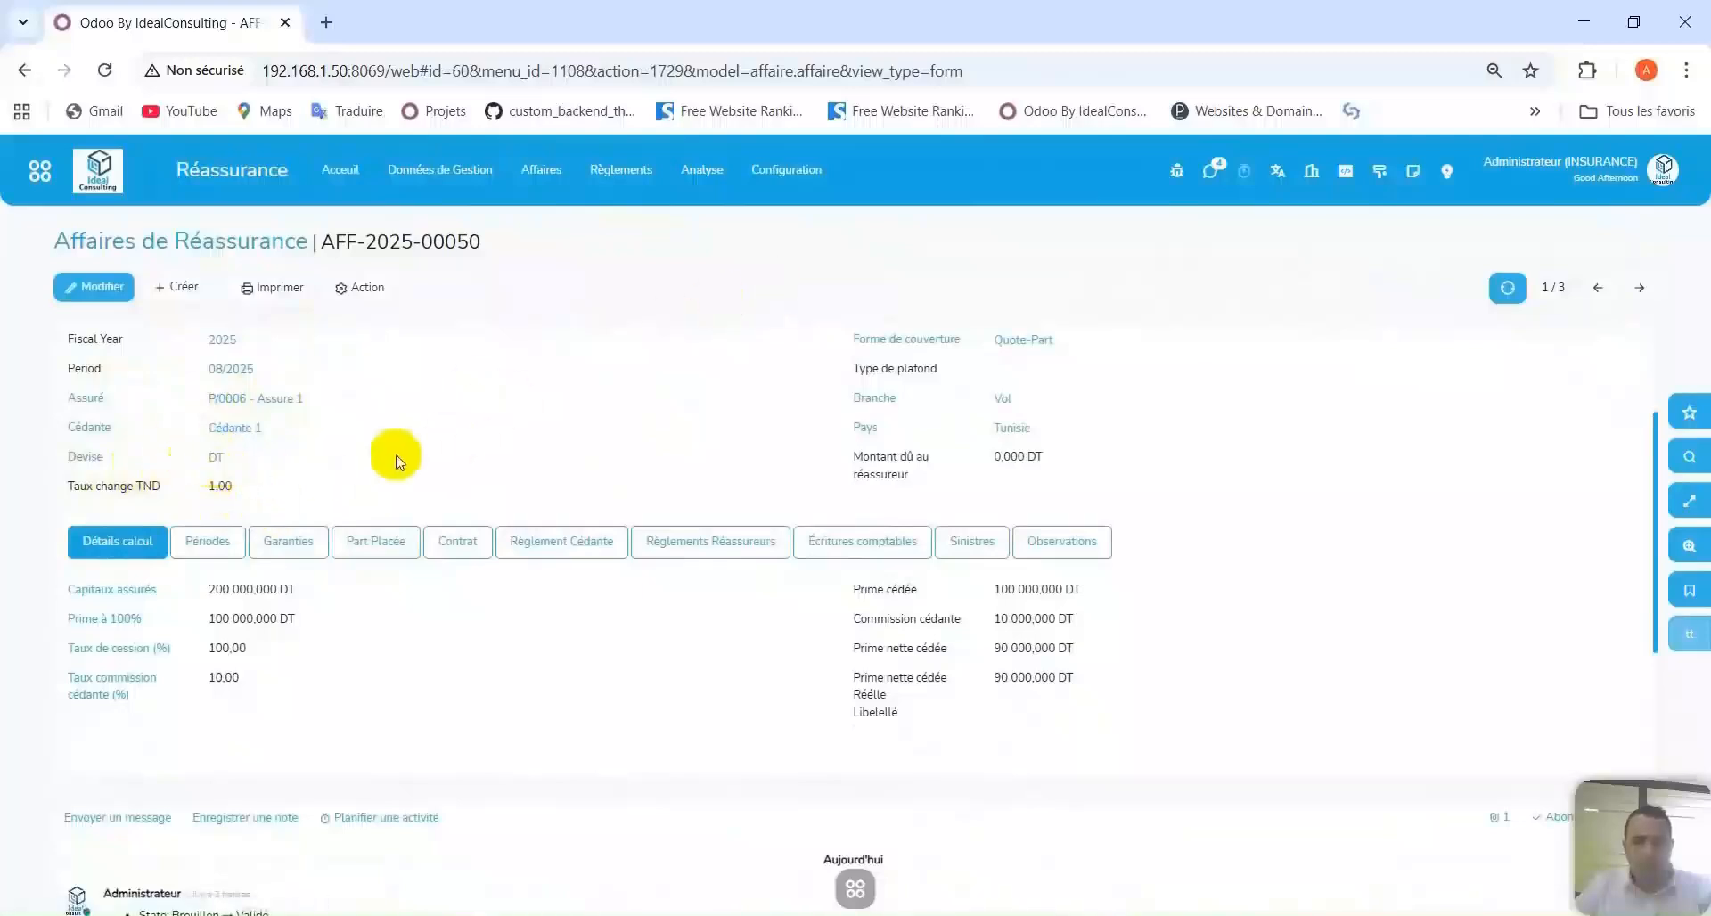
{"action": "scroll", "coordinate": [445, 428], "scroll_direction": "up", "scroll_amount": 2}
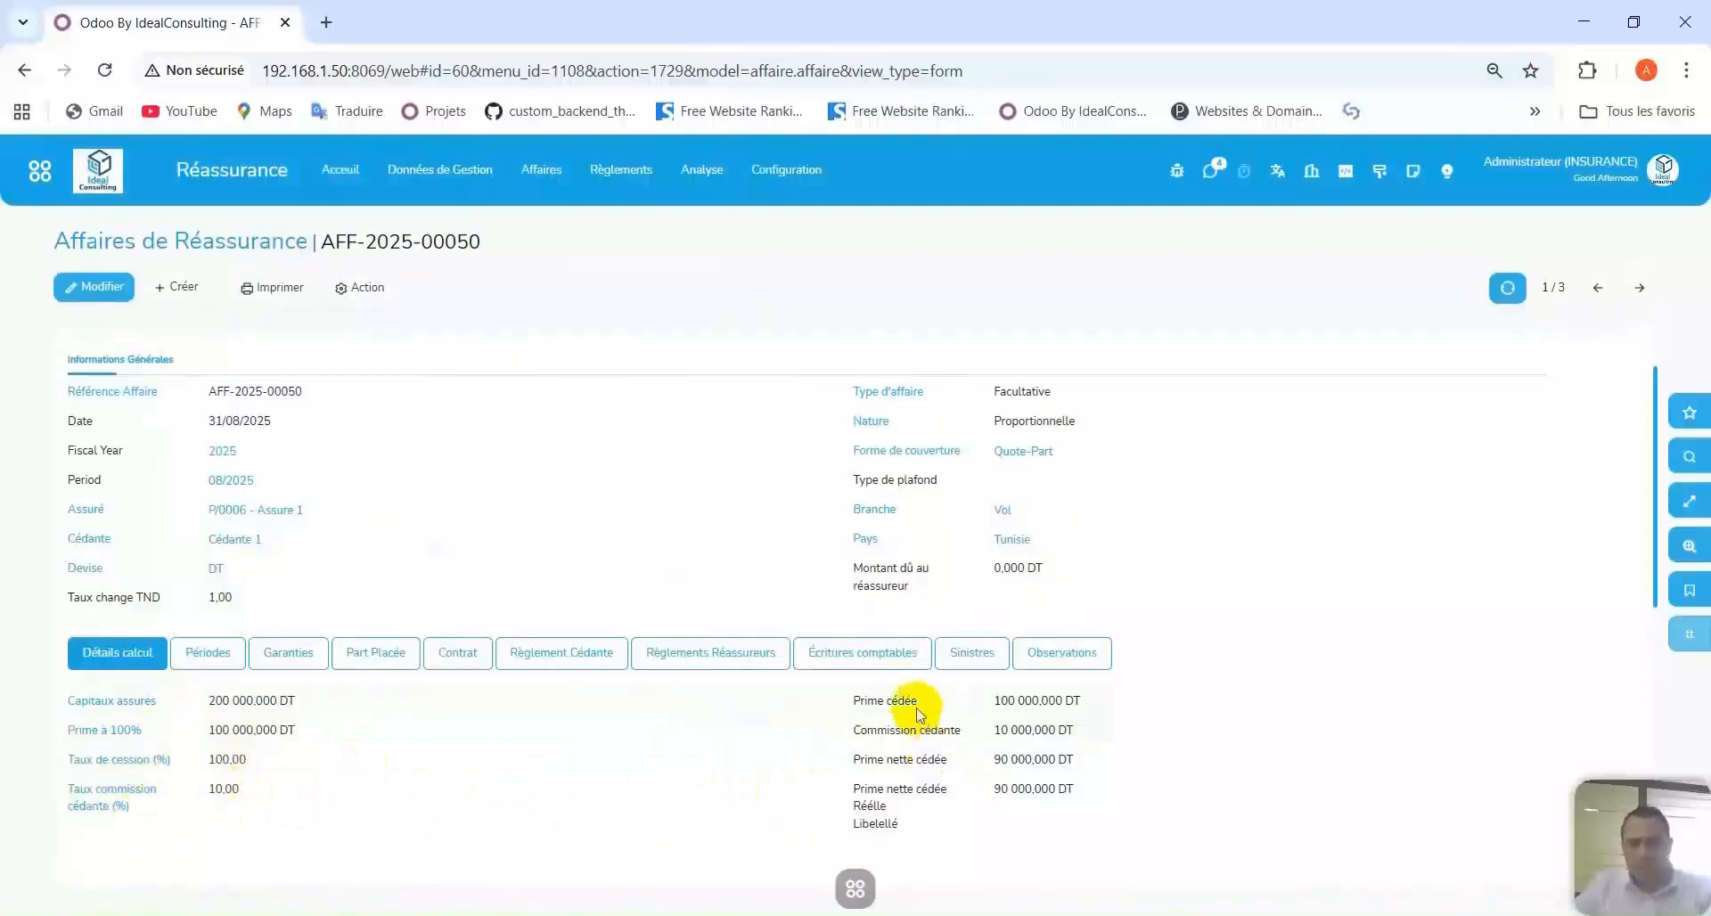
{"action": "mouse_move", "coordinate": [902, 715]}
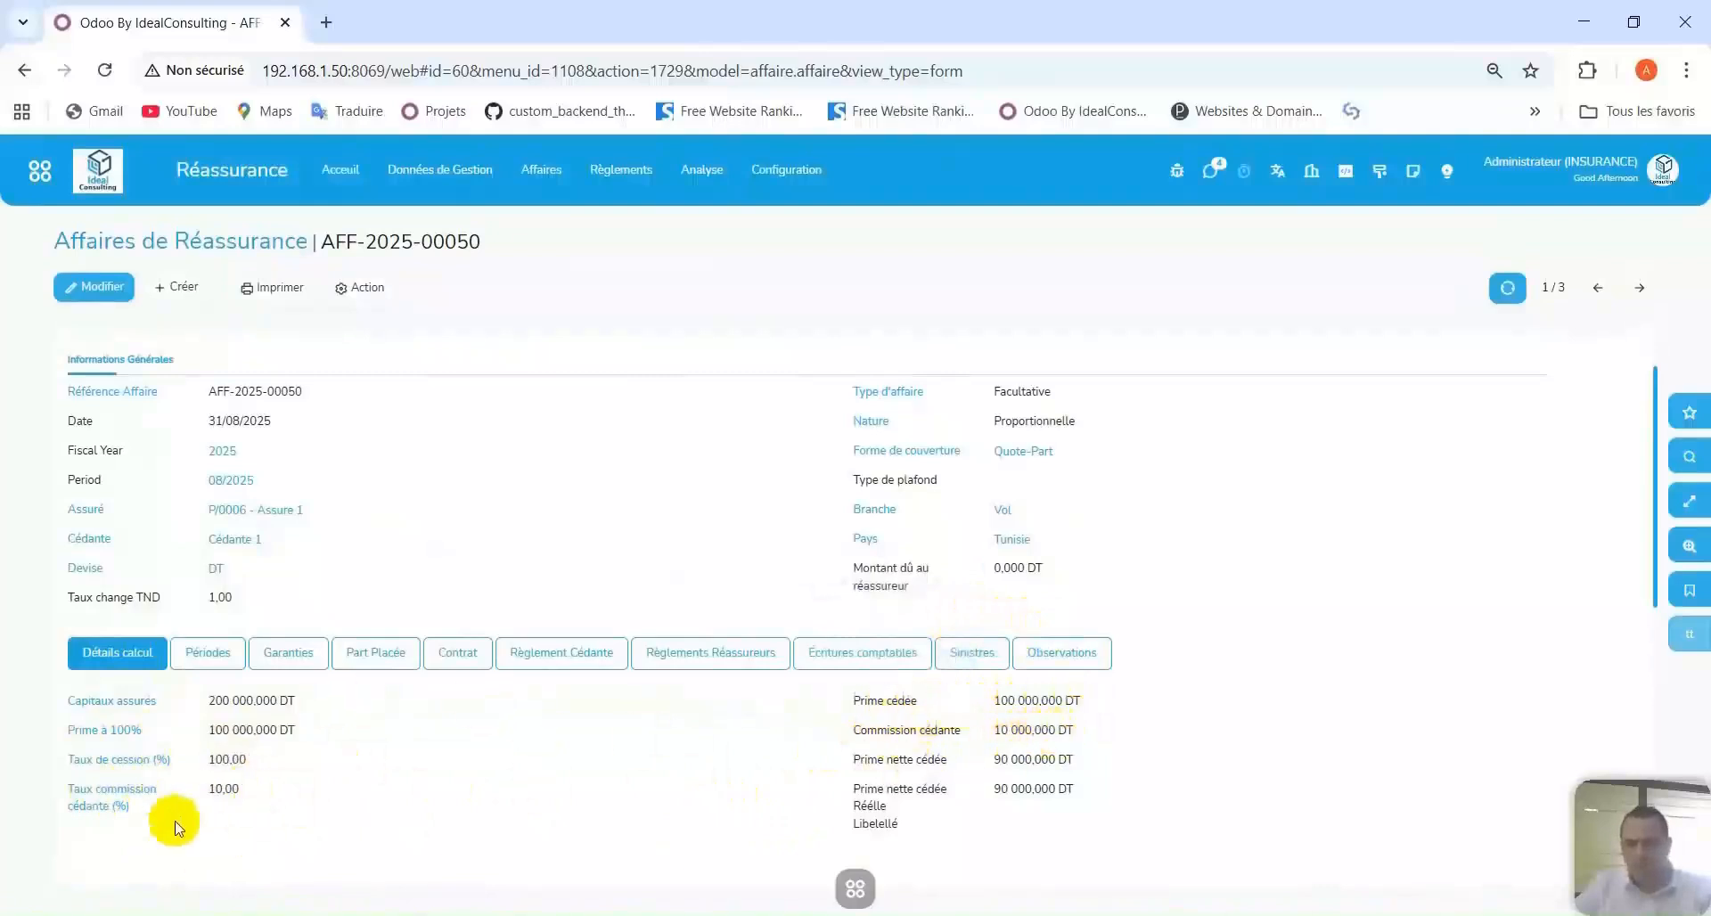
Examine the affair's Périodes, Garanties and Part Placée sections, comparing the reinsurers' shares with Détails calcul.
{"action": "left_click", "coordinate": [204, 655]}
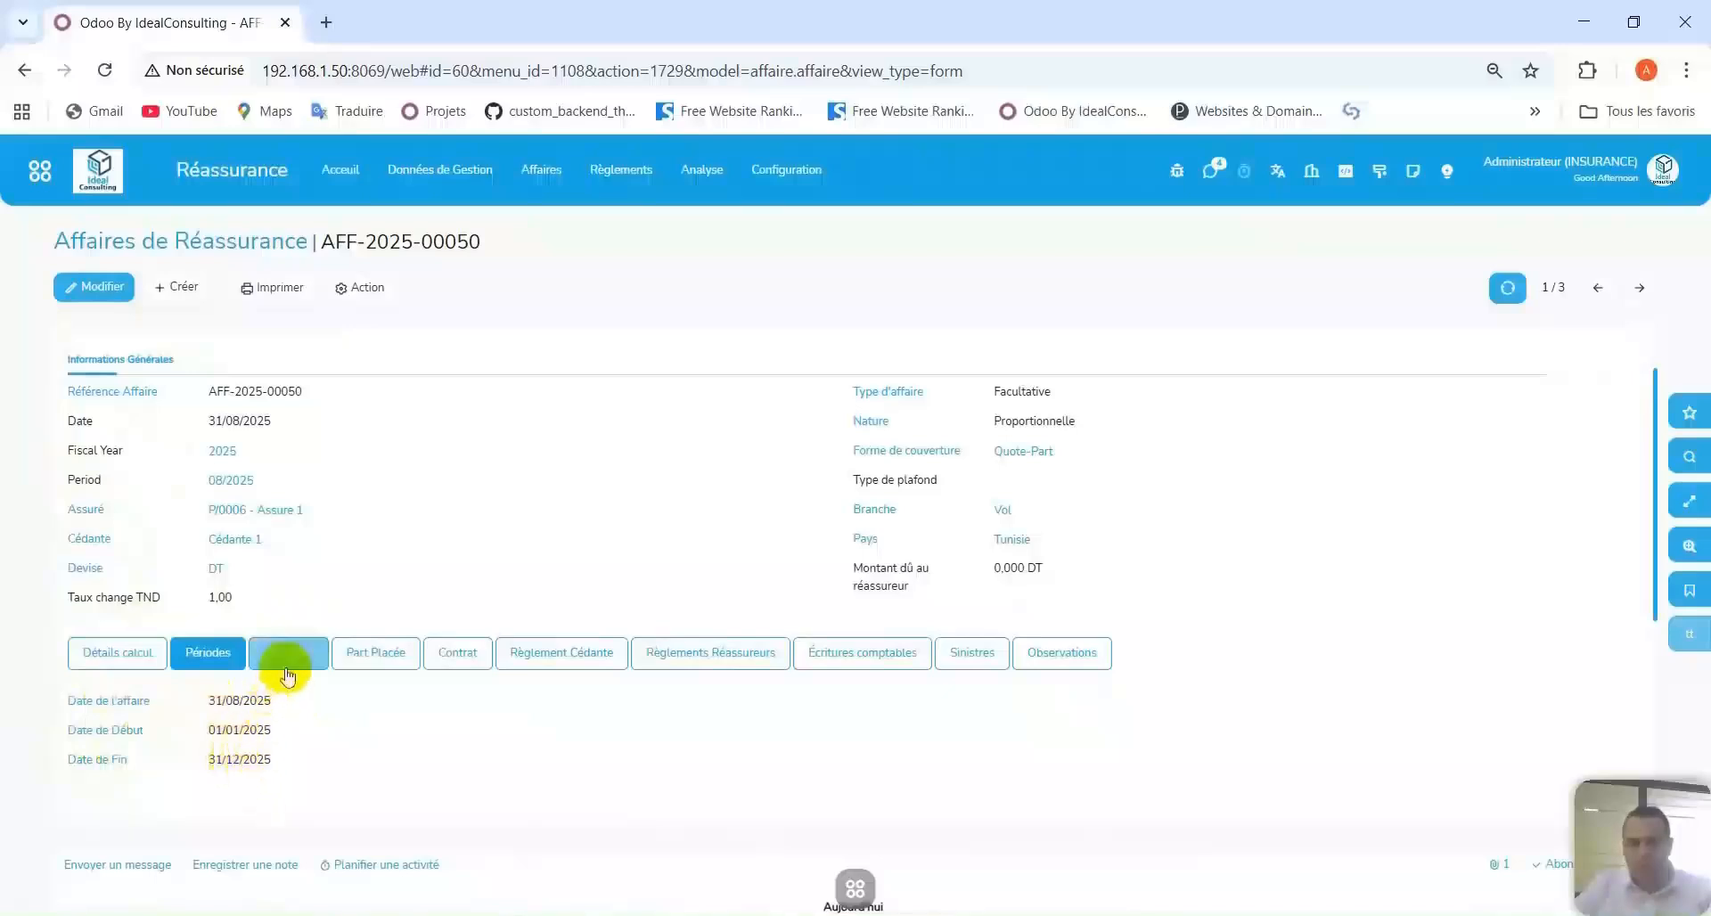
{"action": "left_click", "coordinate": [313, 661]}
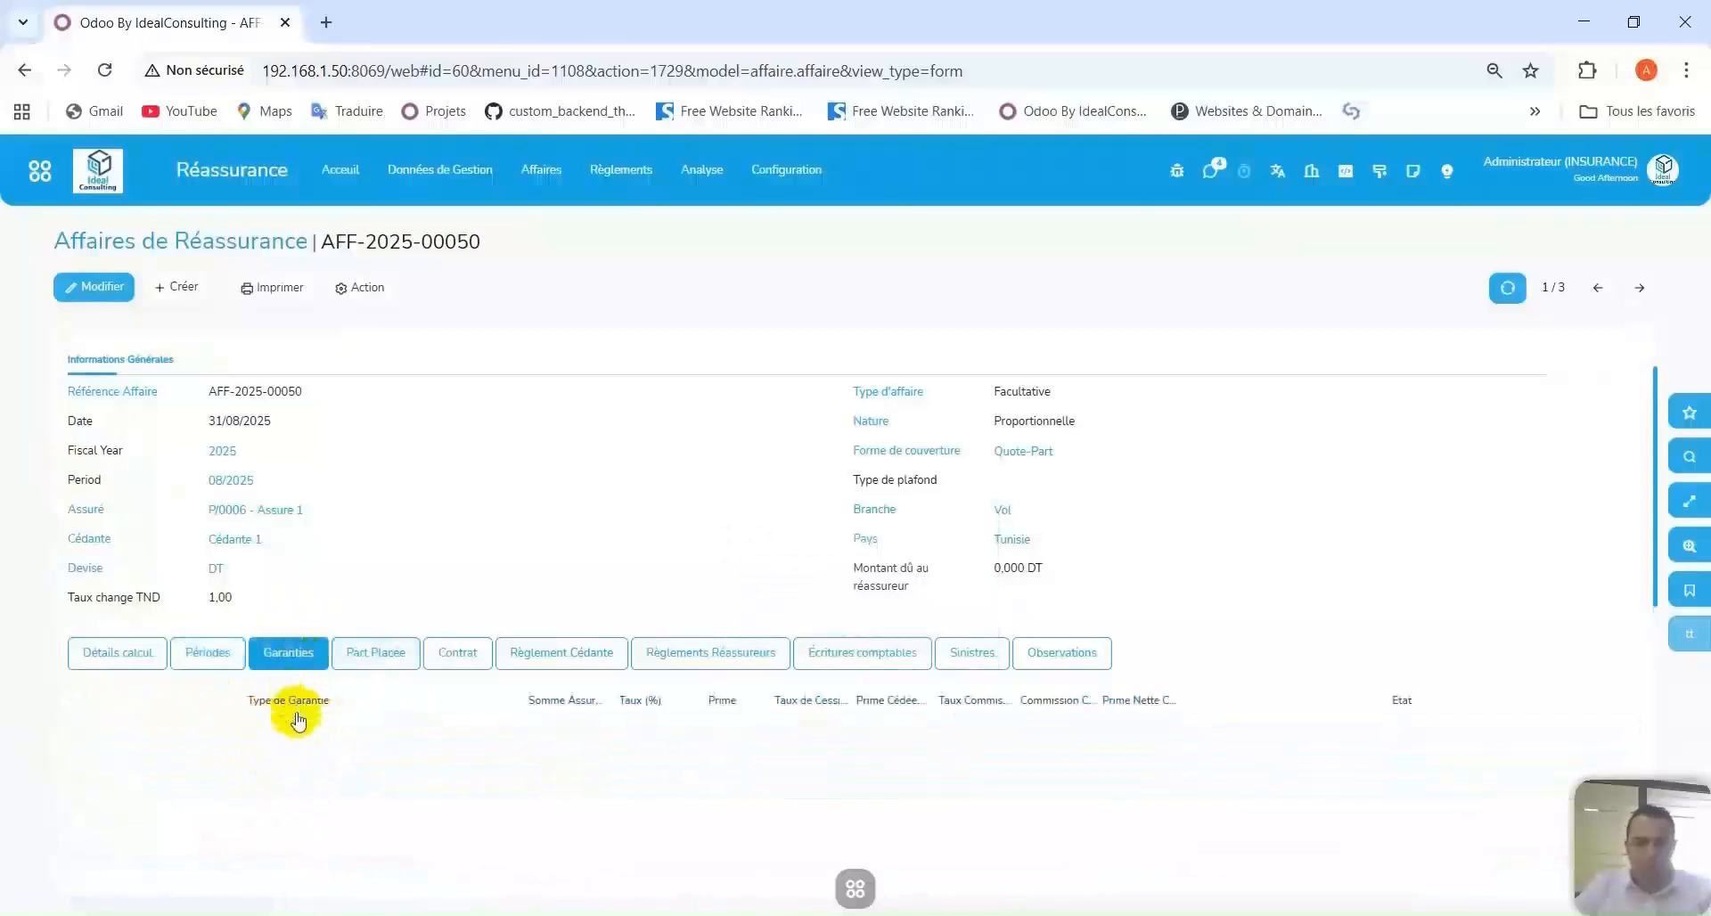
{"action": "left_click", "coordinate": [368, 677]}
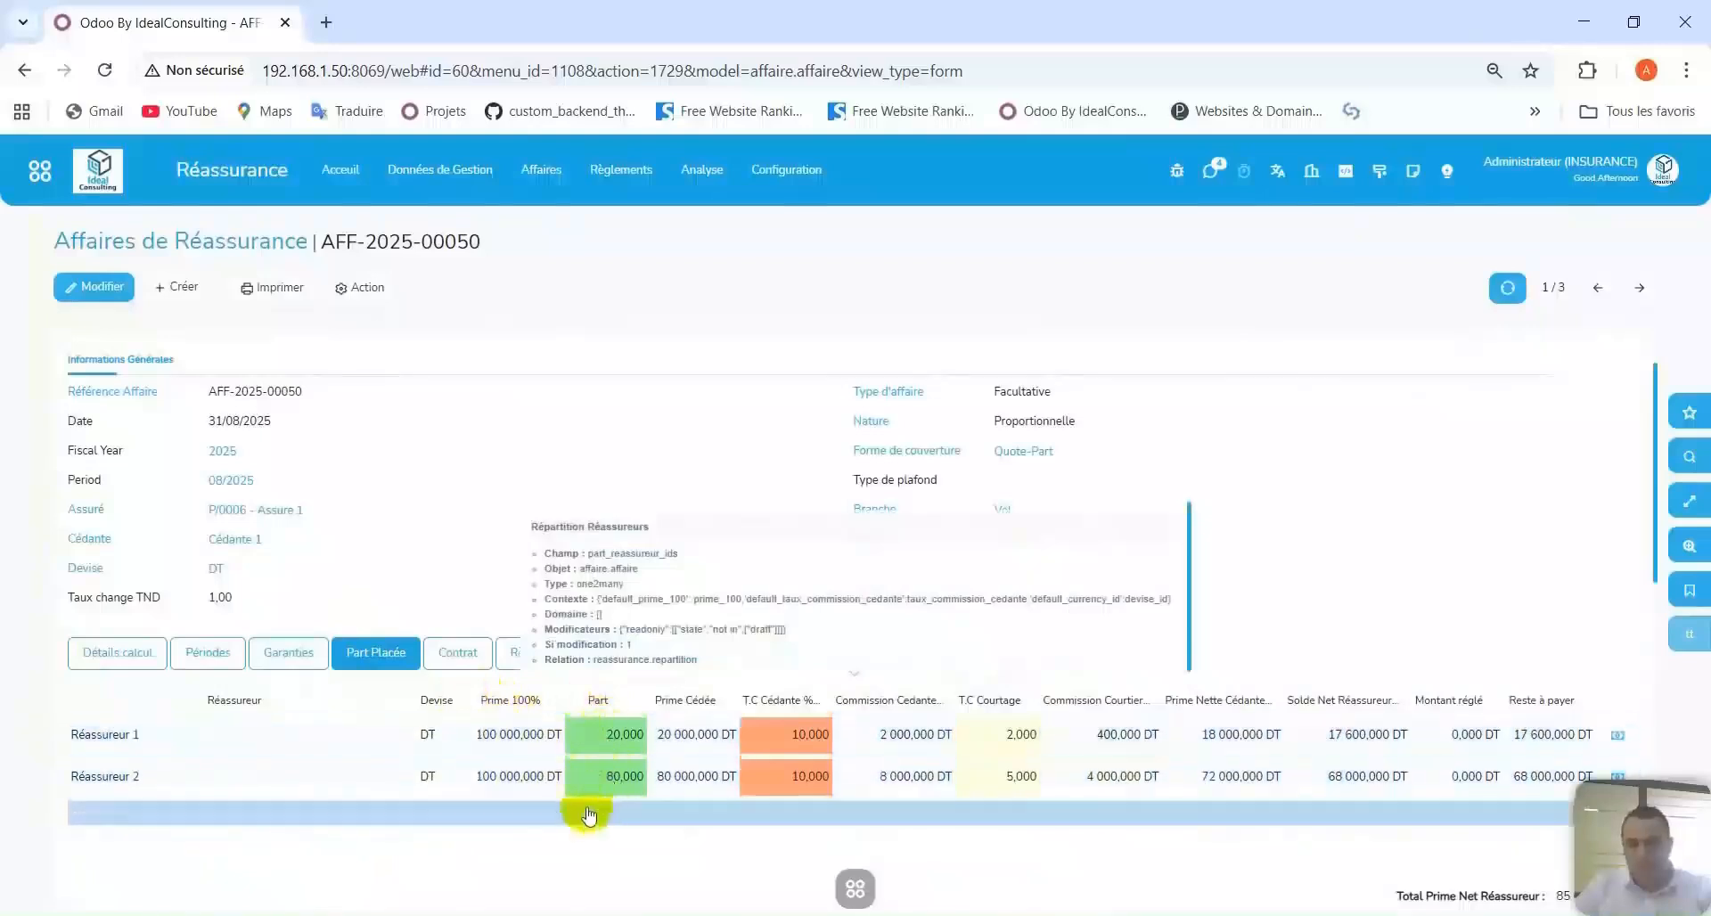
{"action": "left_click", "coordinate": [116, 654]}
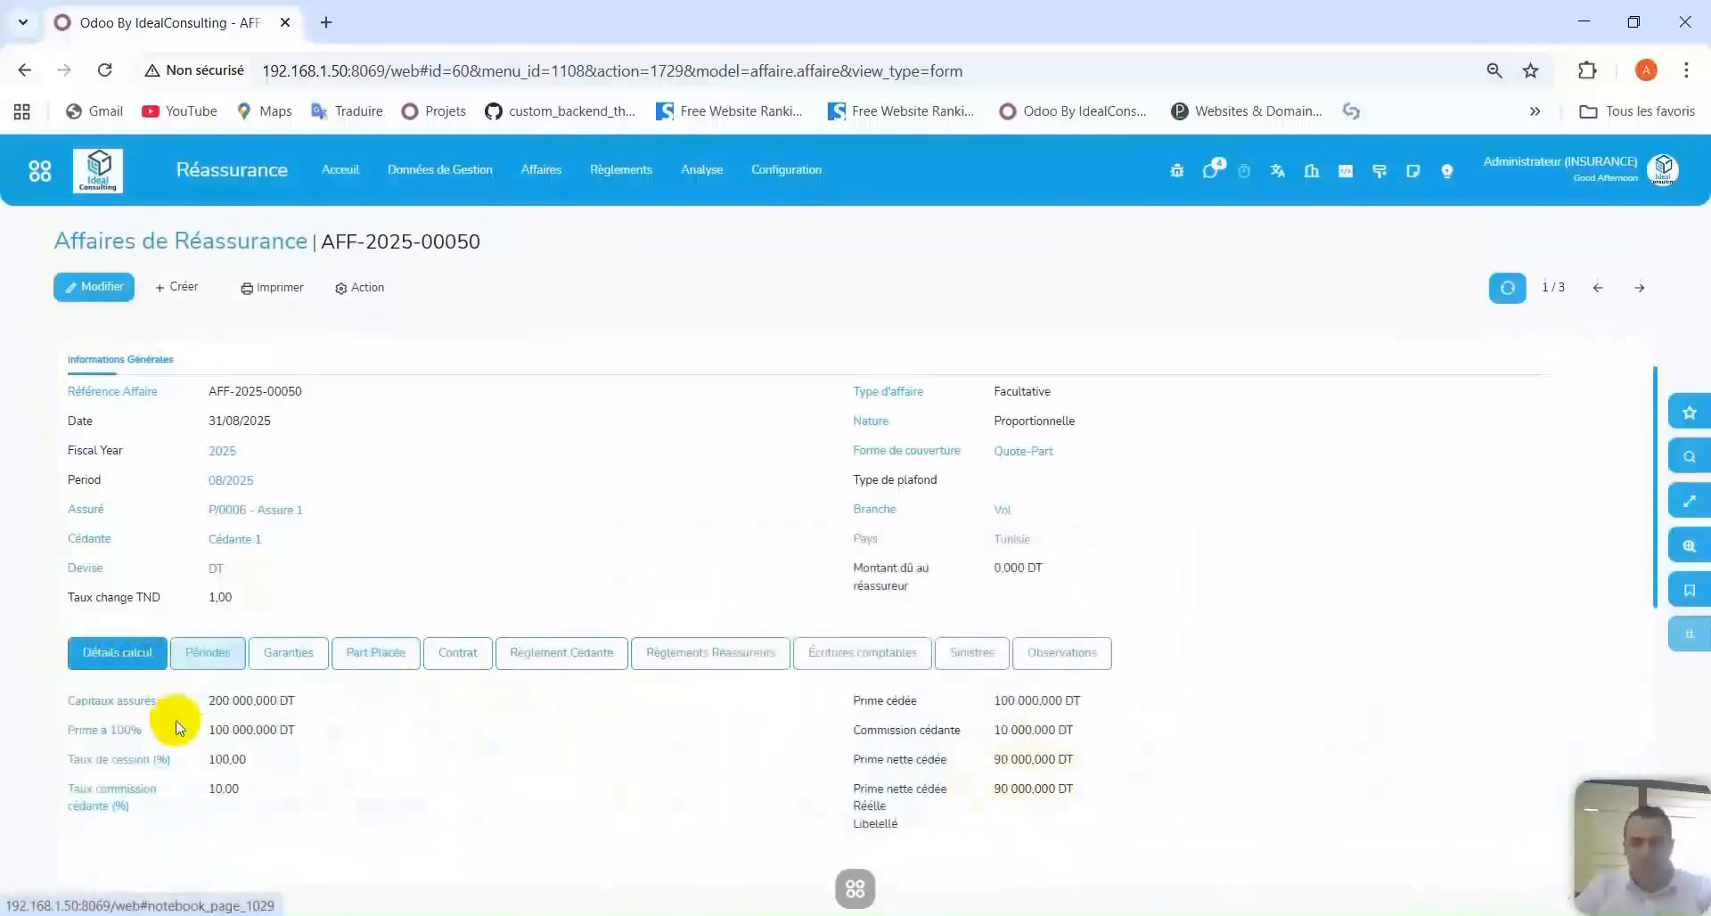
{"action": "left_click", "coordinate": [376, 653]}
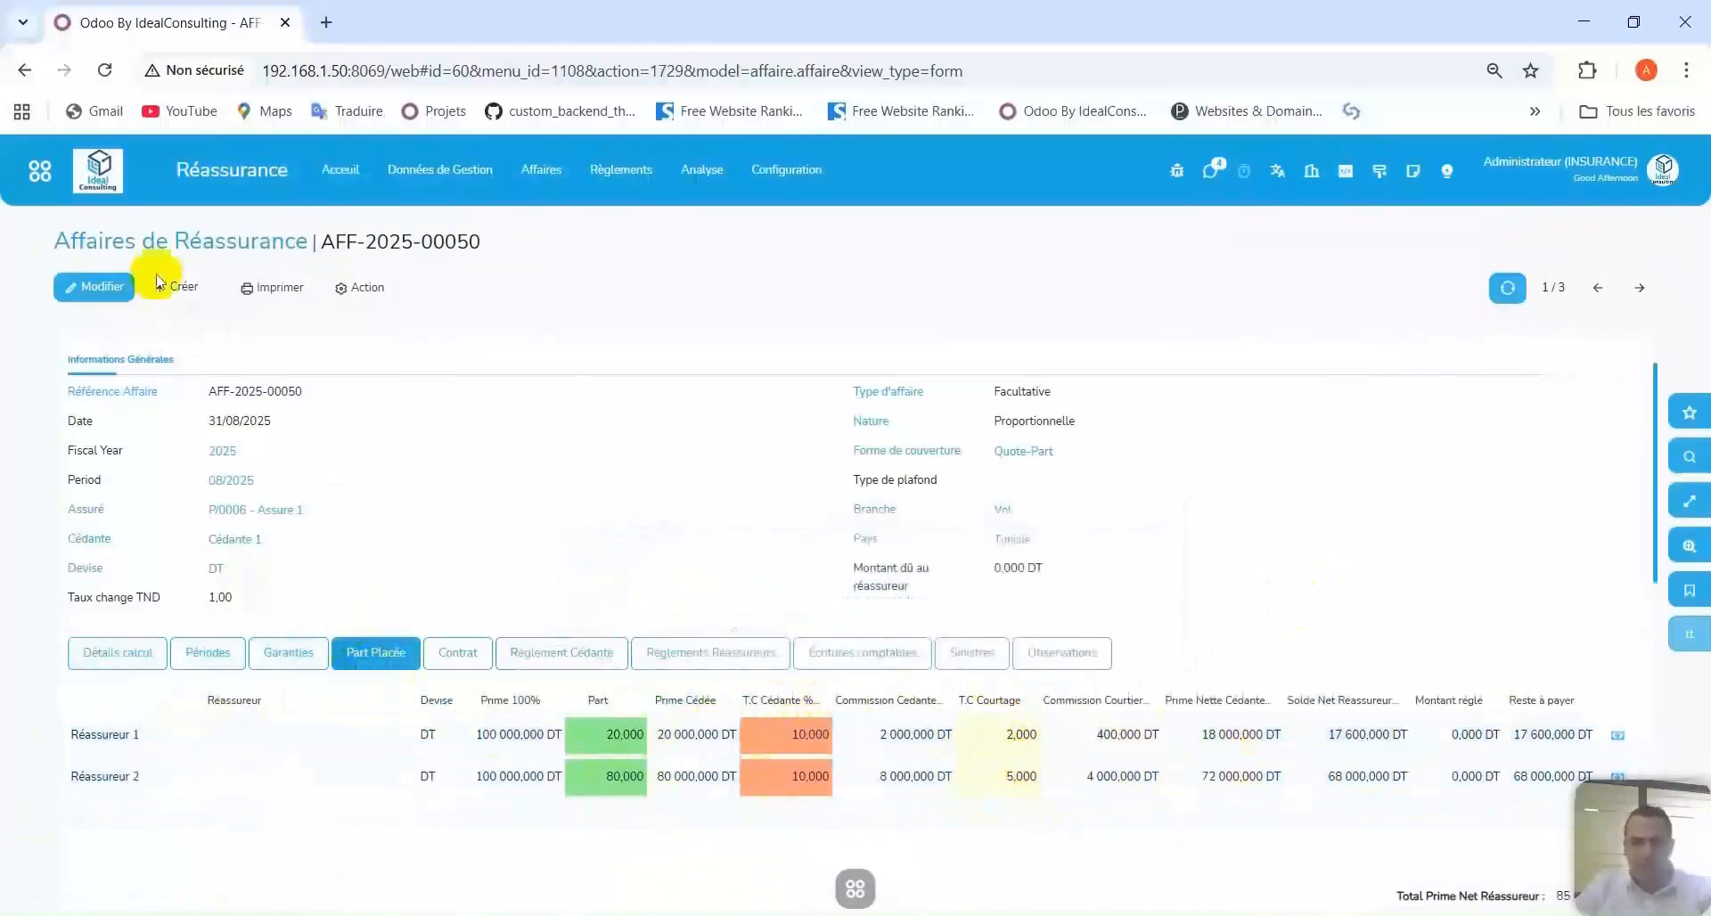
Return to the affairs list, open Incendie affair AFF-2025-00051 and examine its details and reinsurer shares under Part Placée.
{"action": "left_click", "coordinate": [176, 254]}
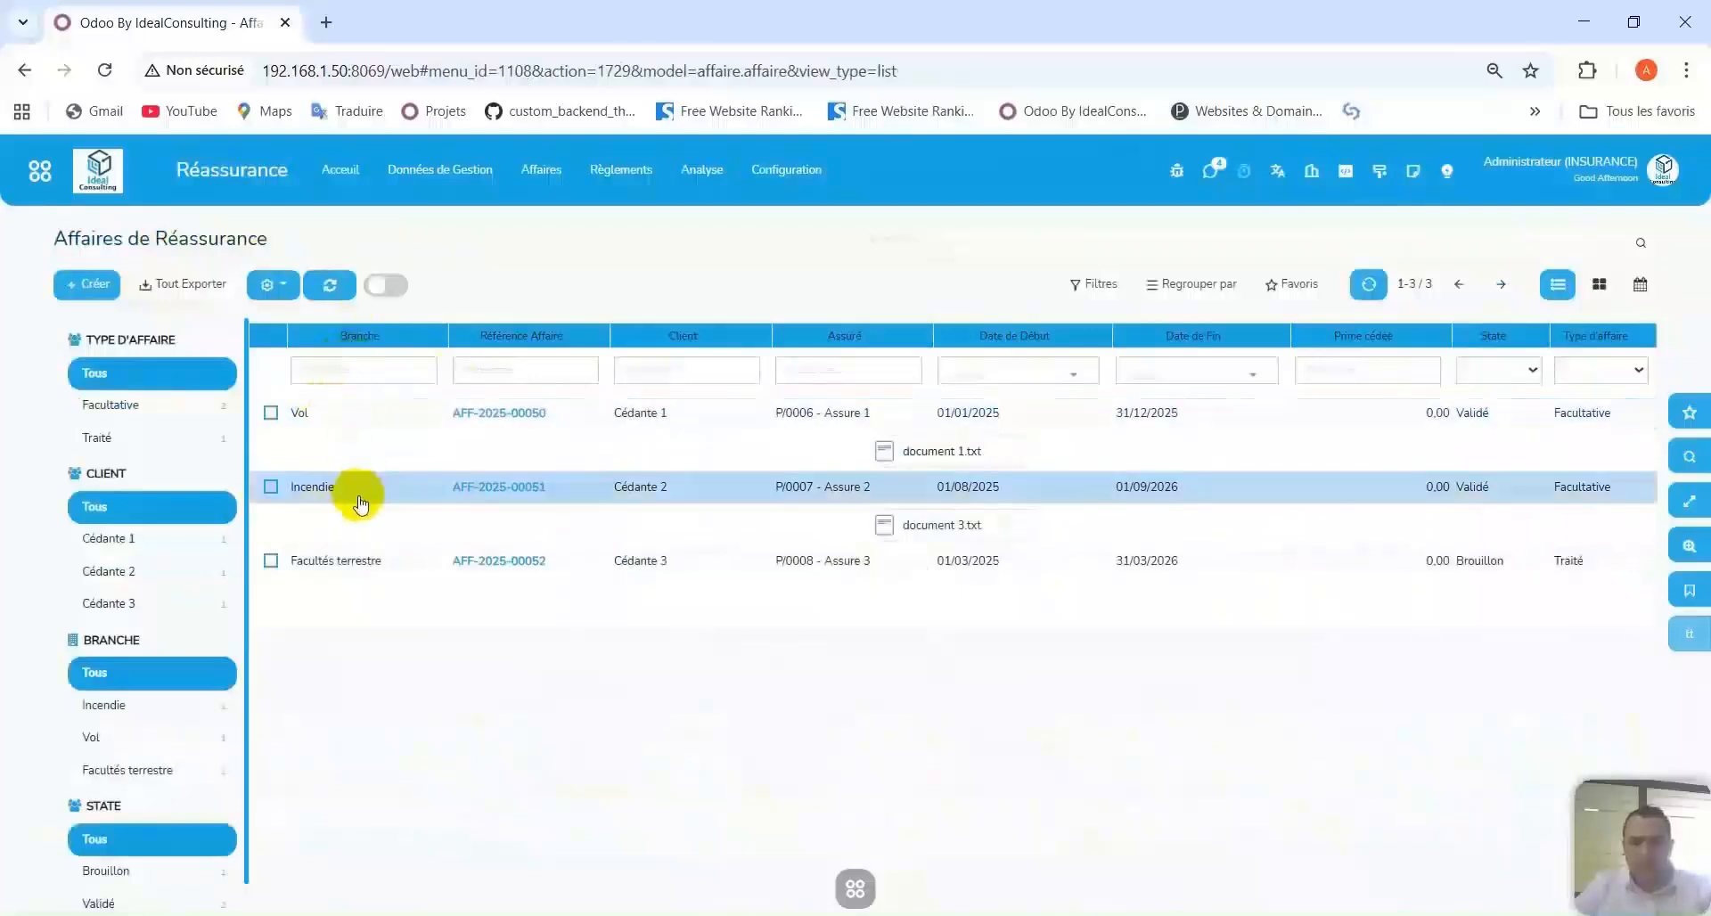
{"action": "left_click", "coordinate": [615, 492]}
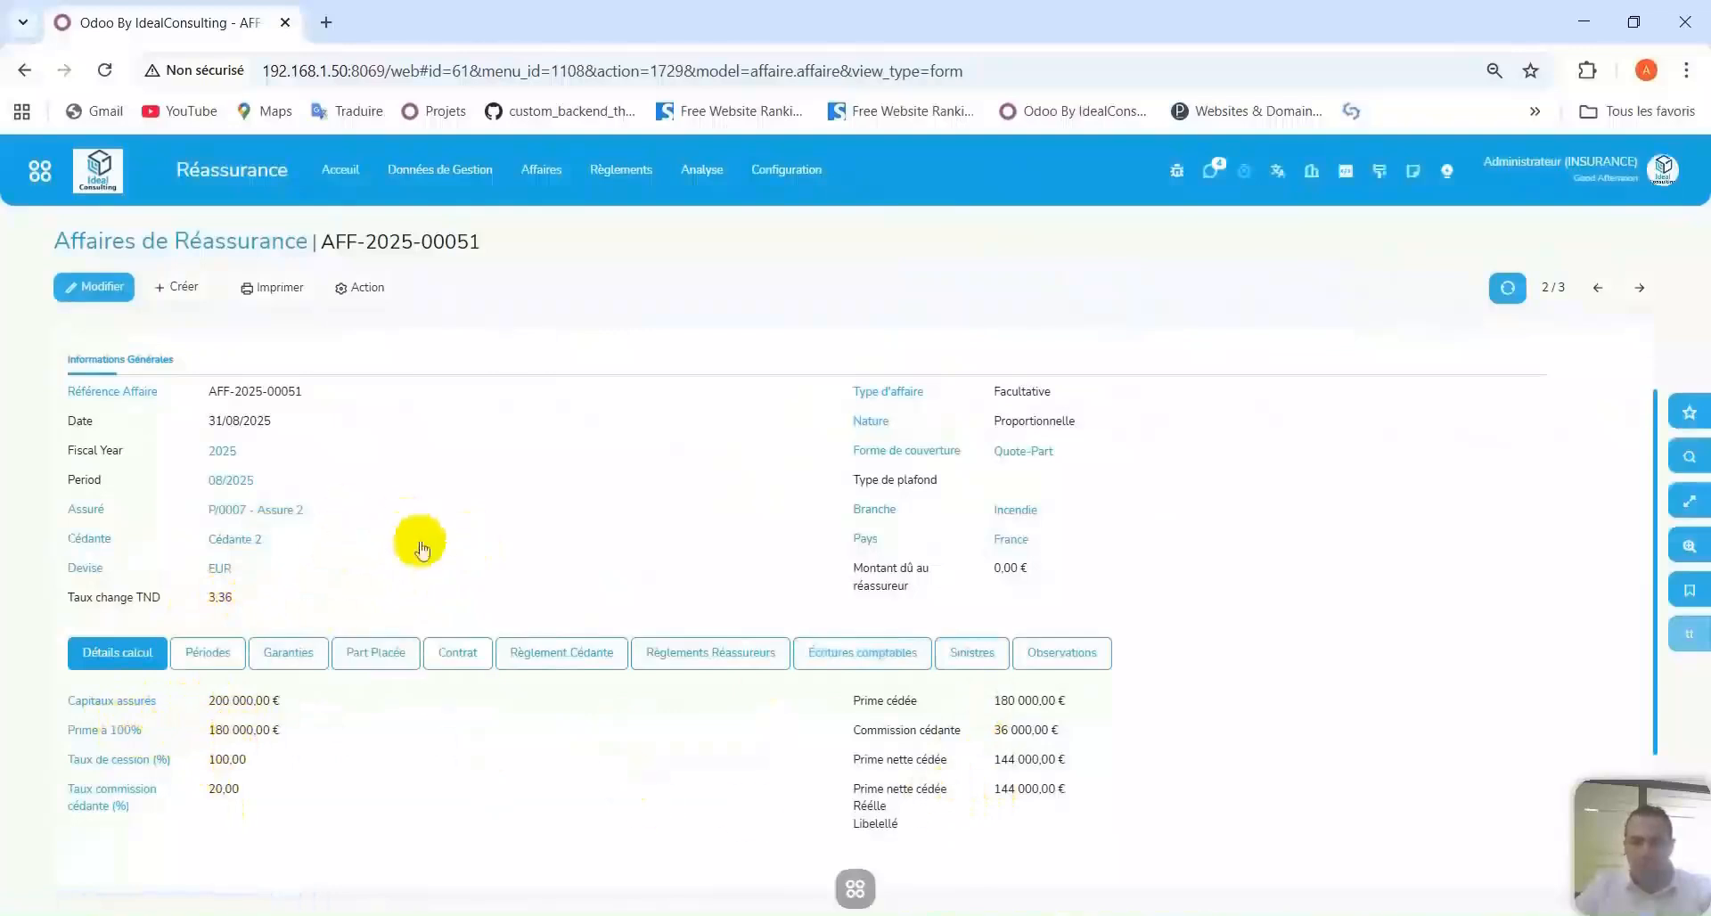
{"action": "left_click", "coordinate": [352, 661]}
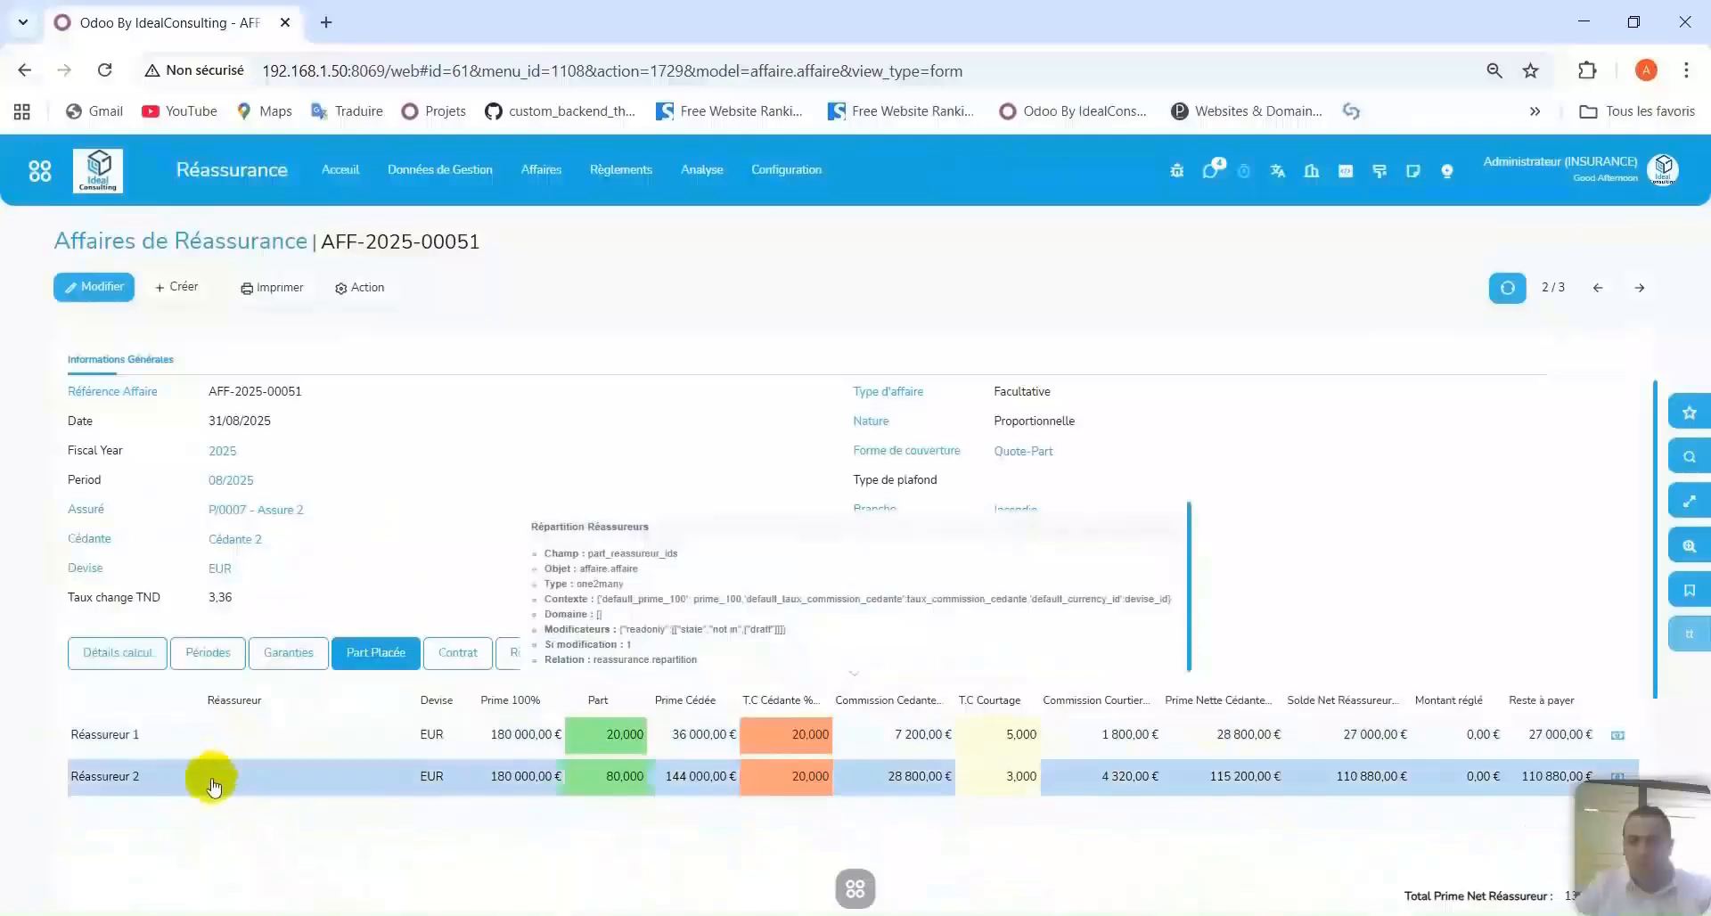
{"action": "scroll", "coordinate": [473, 544], "scroll_direction": "up", "scroll_amount": 2}
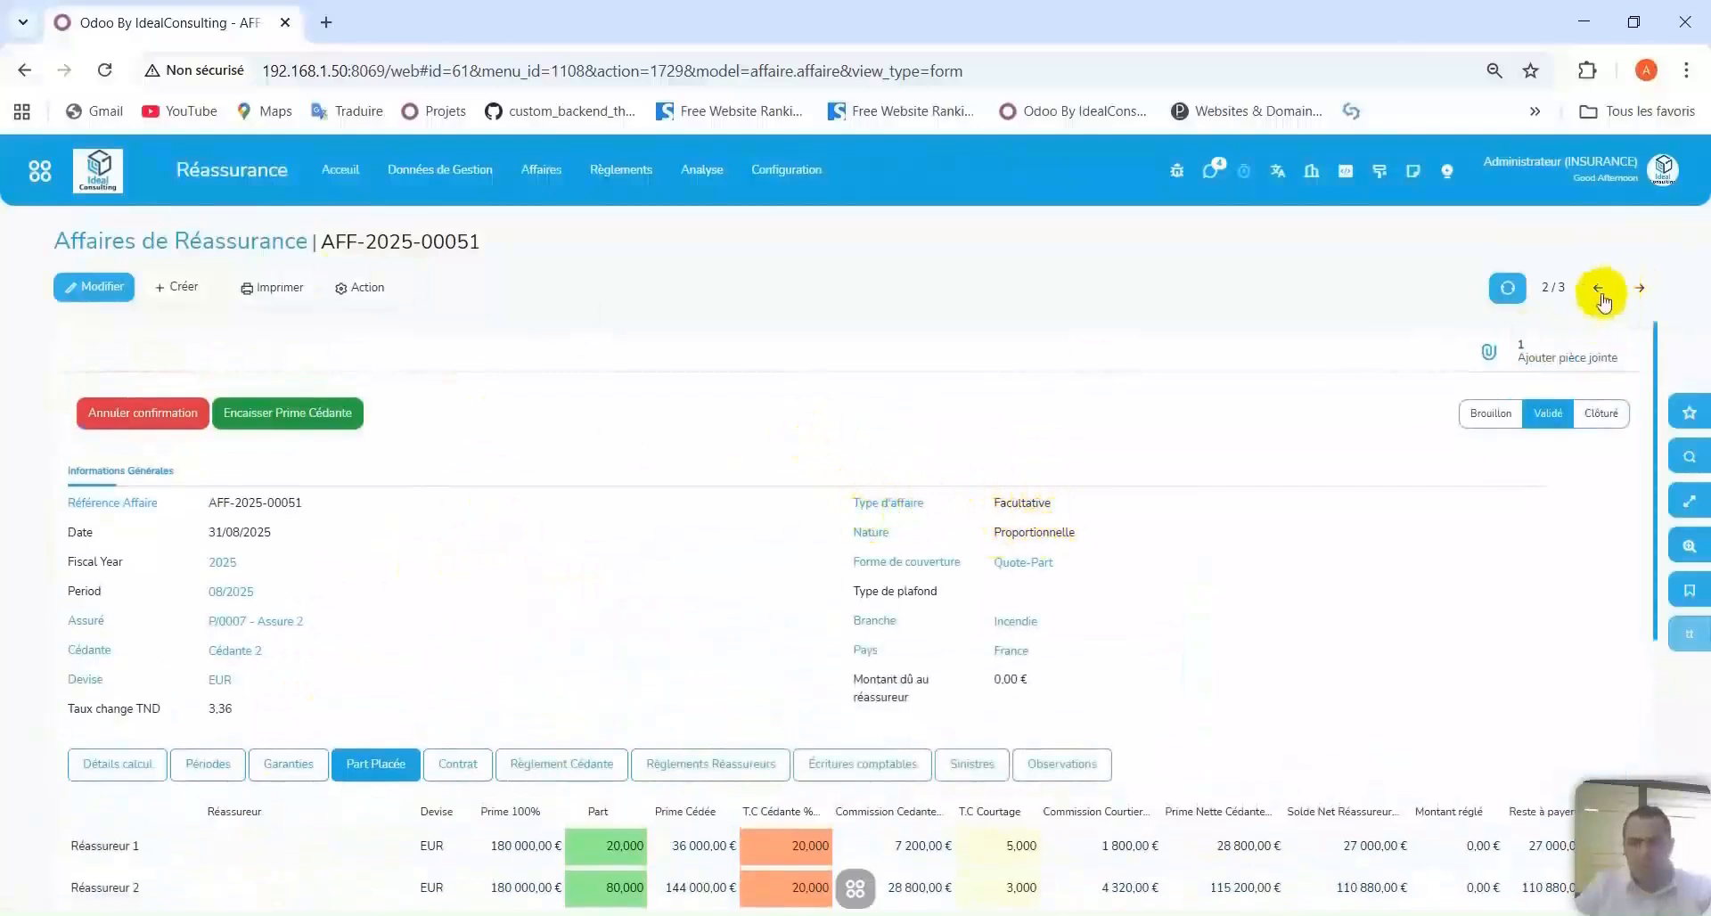
Examine the calculation details and reinsurer shares of treaty affair AFF-2025-00052, widening the truncated reserve columns in Part Placée.
{"action": "left_click", "coordinate": [1647, 297]}
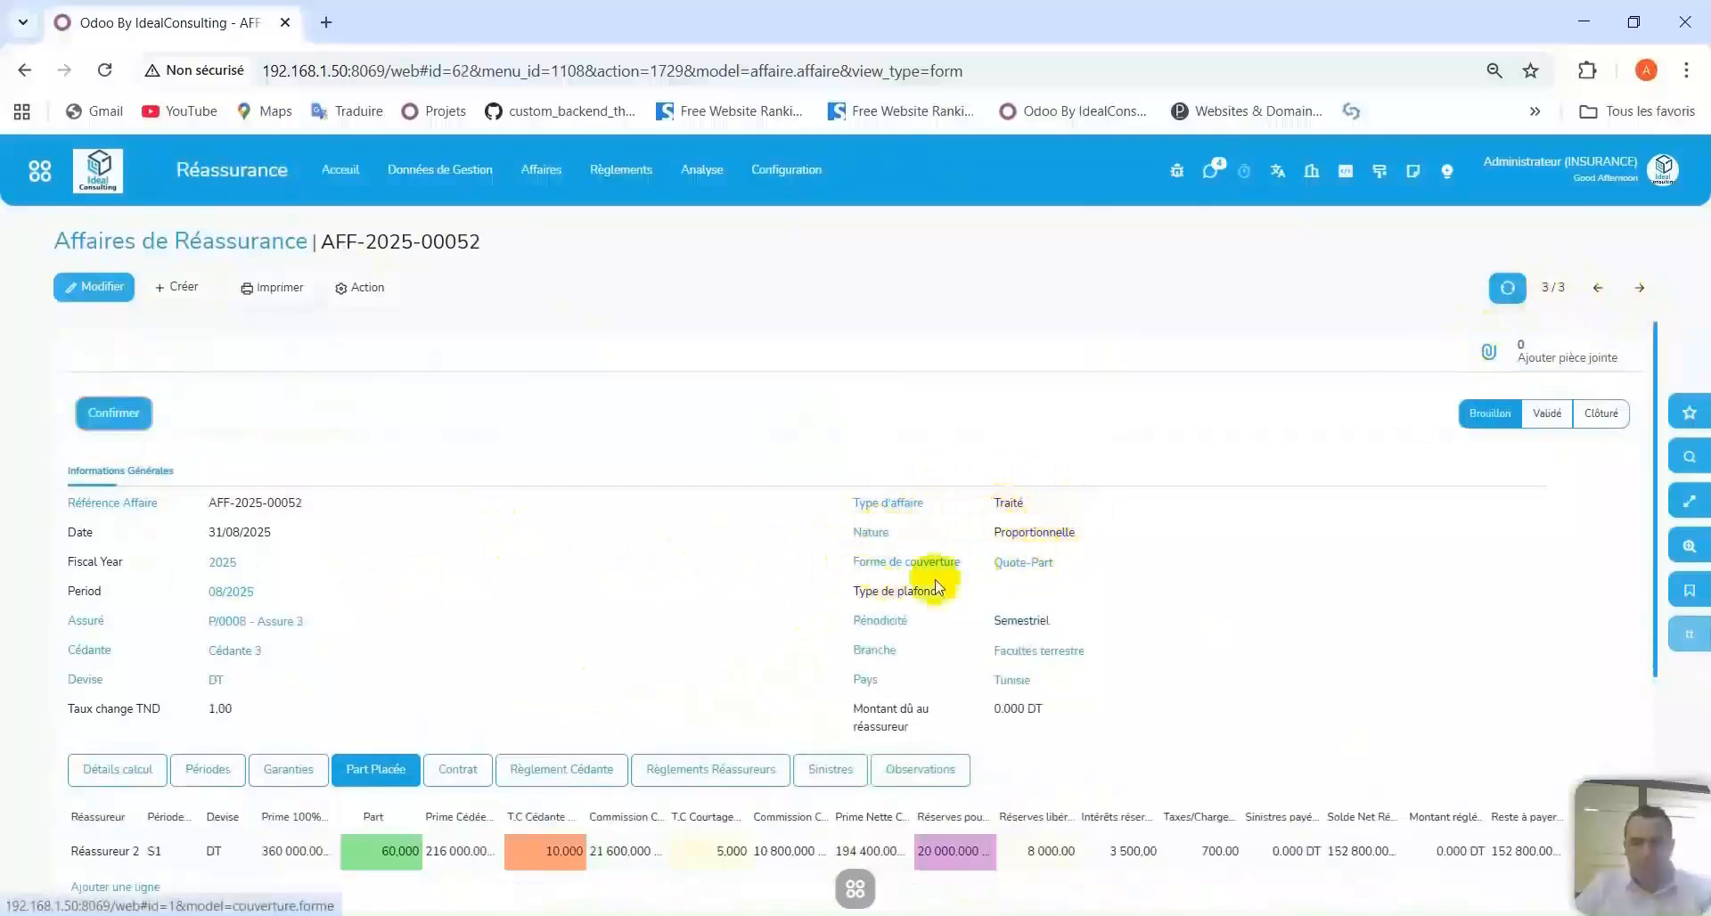
{"action": "scroll", "coordinate": [737, 553], "scroll_direction": "down", "scroll_amount": 1}
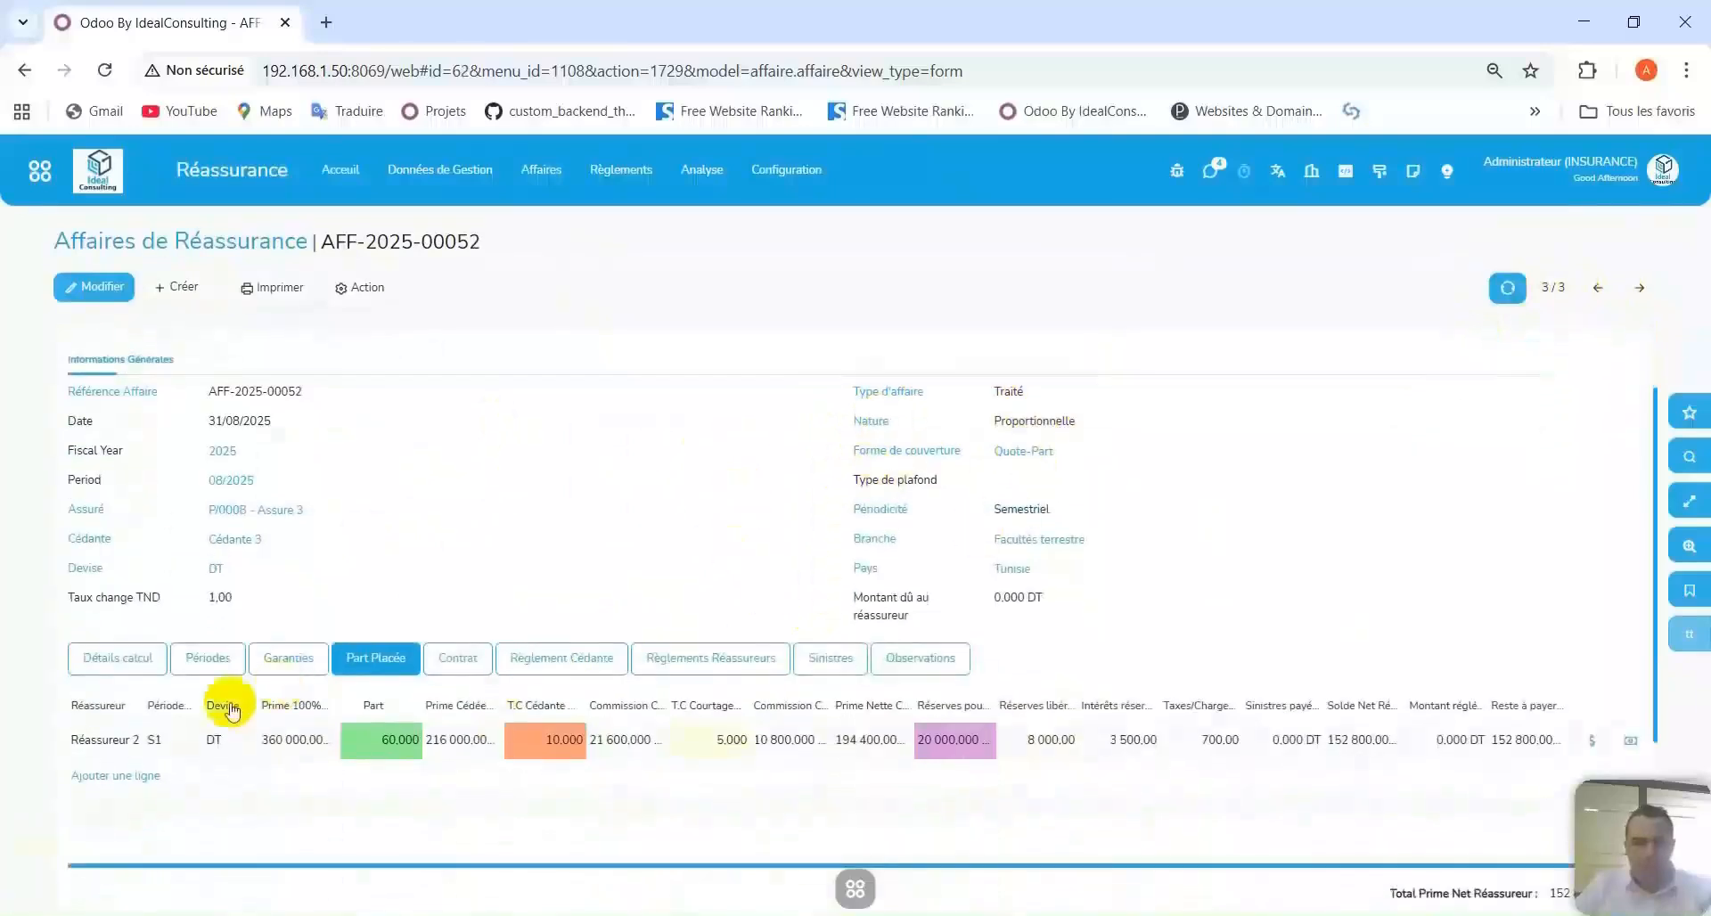
{"action": "left_click", "coordinate": [115, 664]}
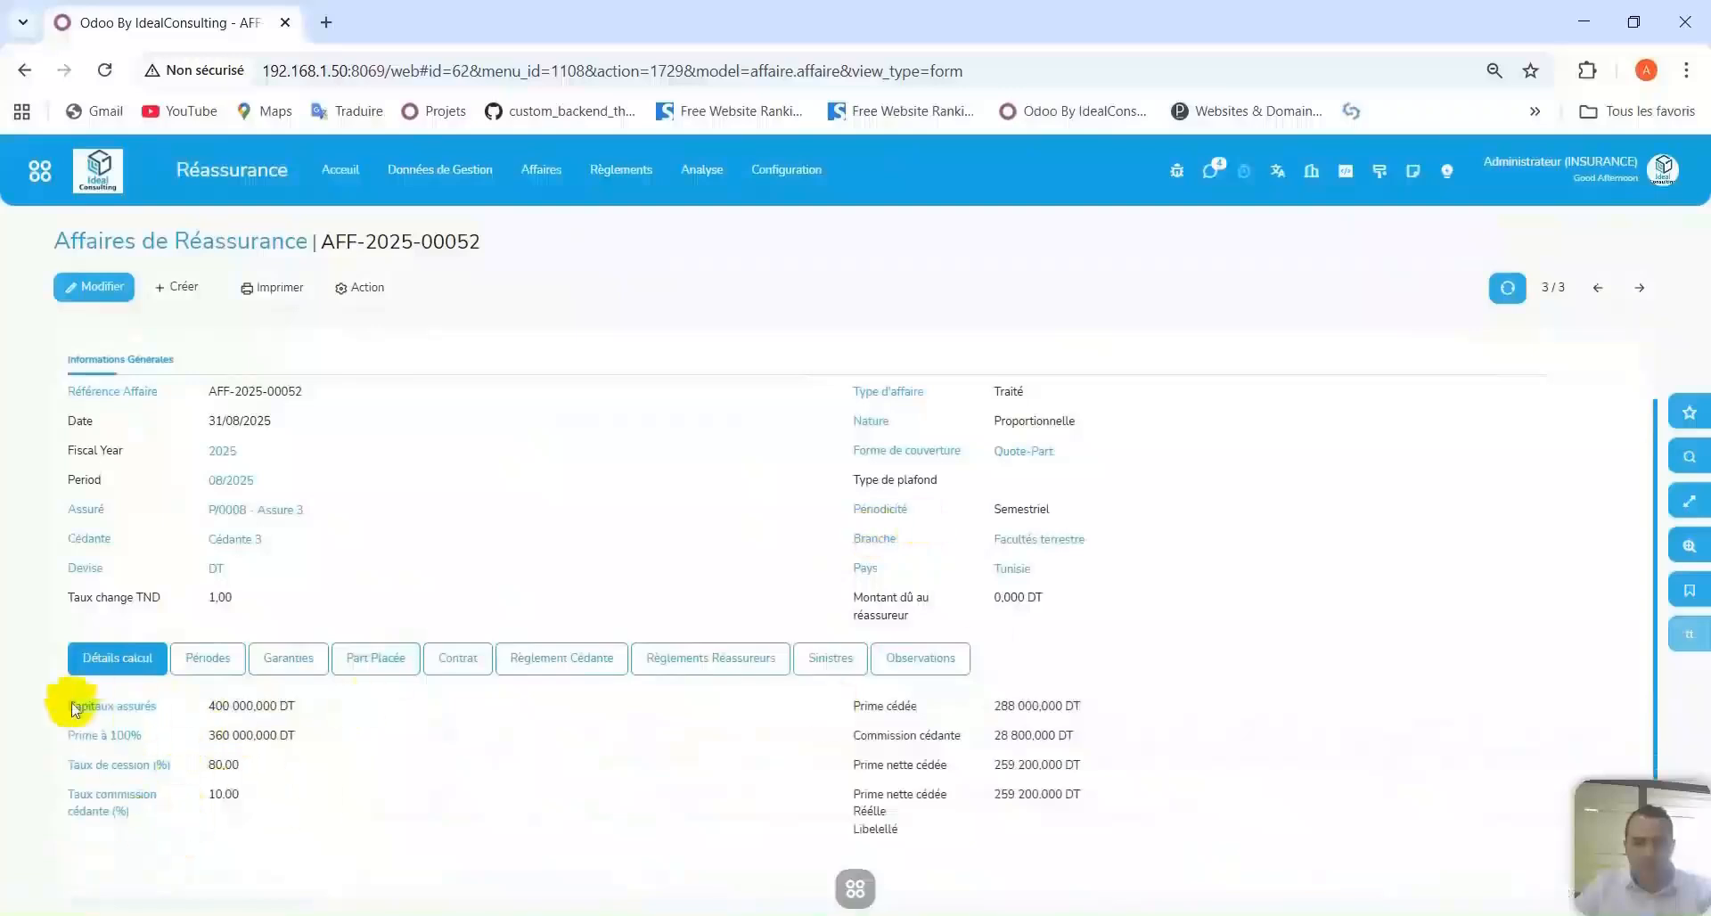
{"action": "left_click", "coordinate": [372, 658]}
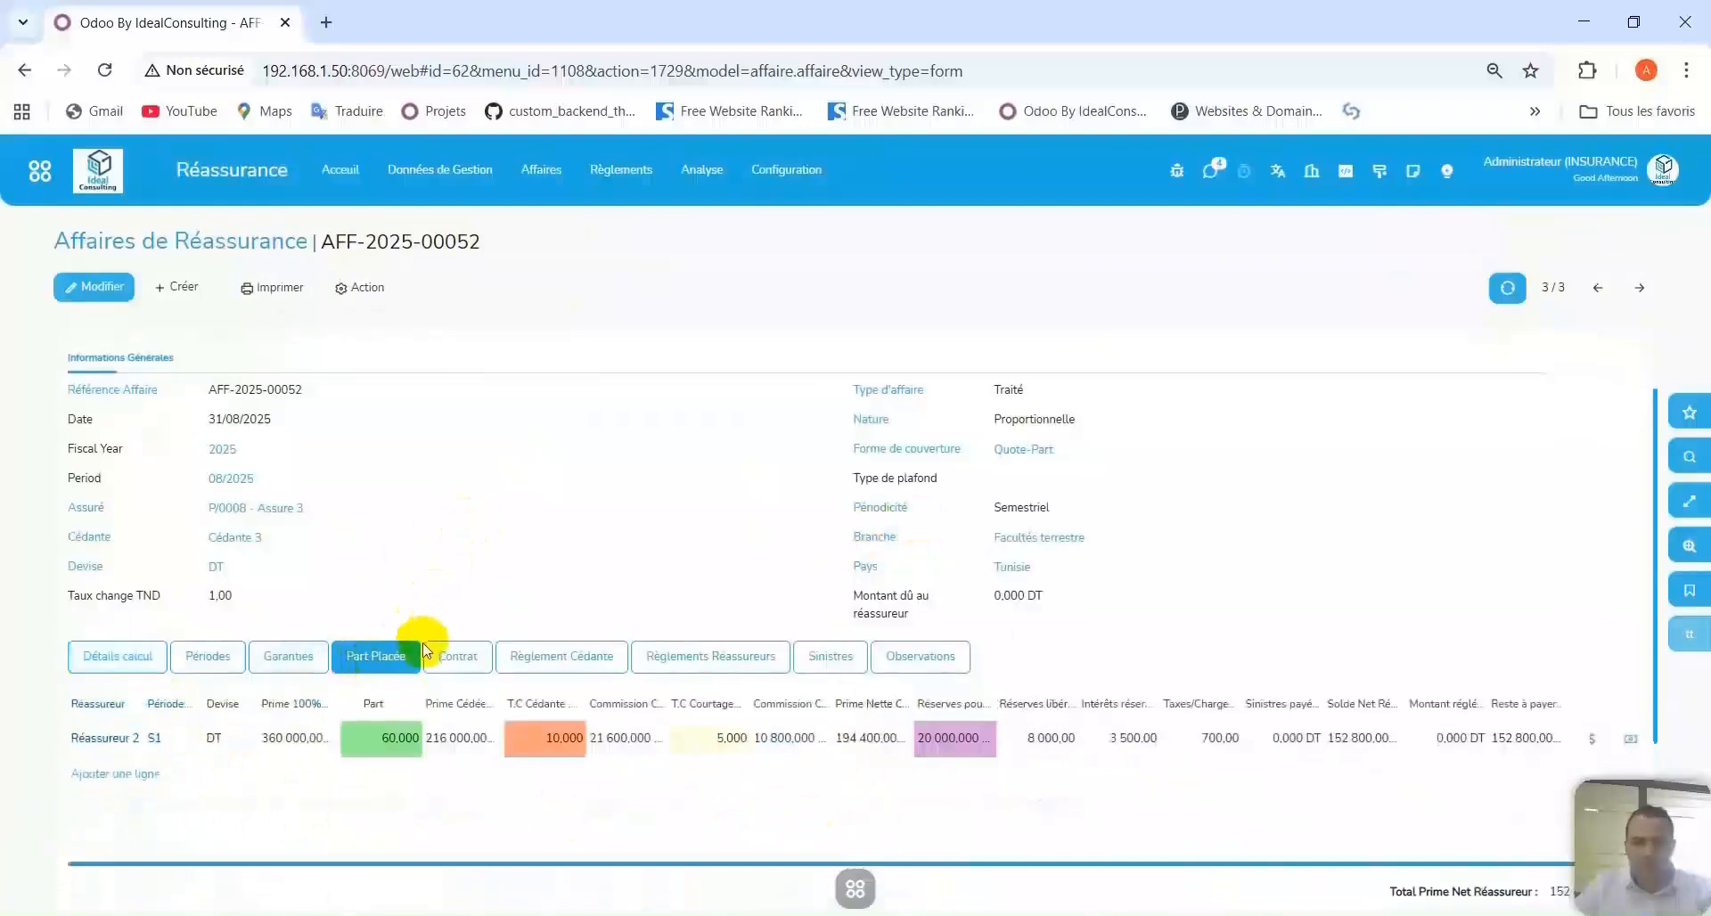
{"action": "scroll", "coordinate": [392, 615], "scroll_direction": "down", "scroll_amount": 1}
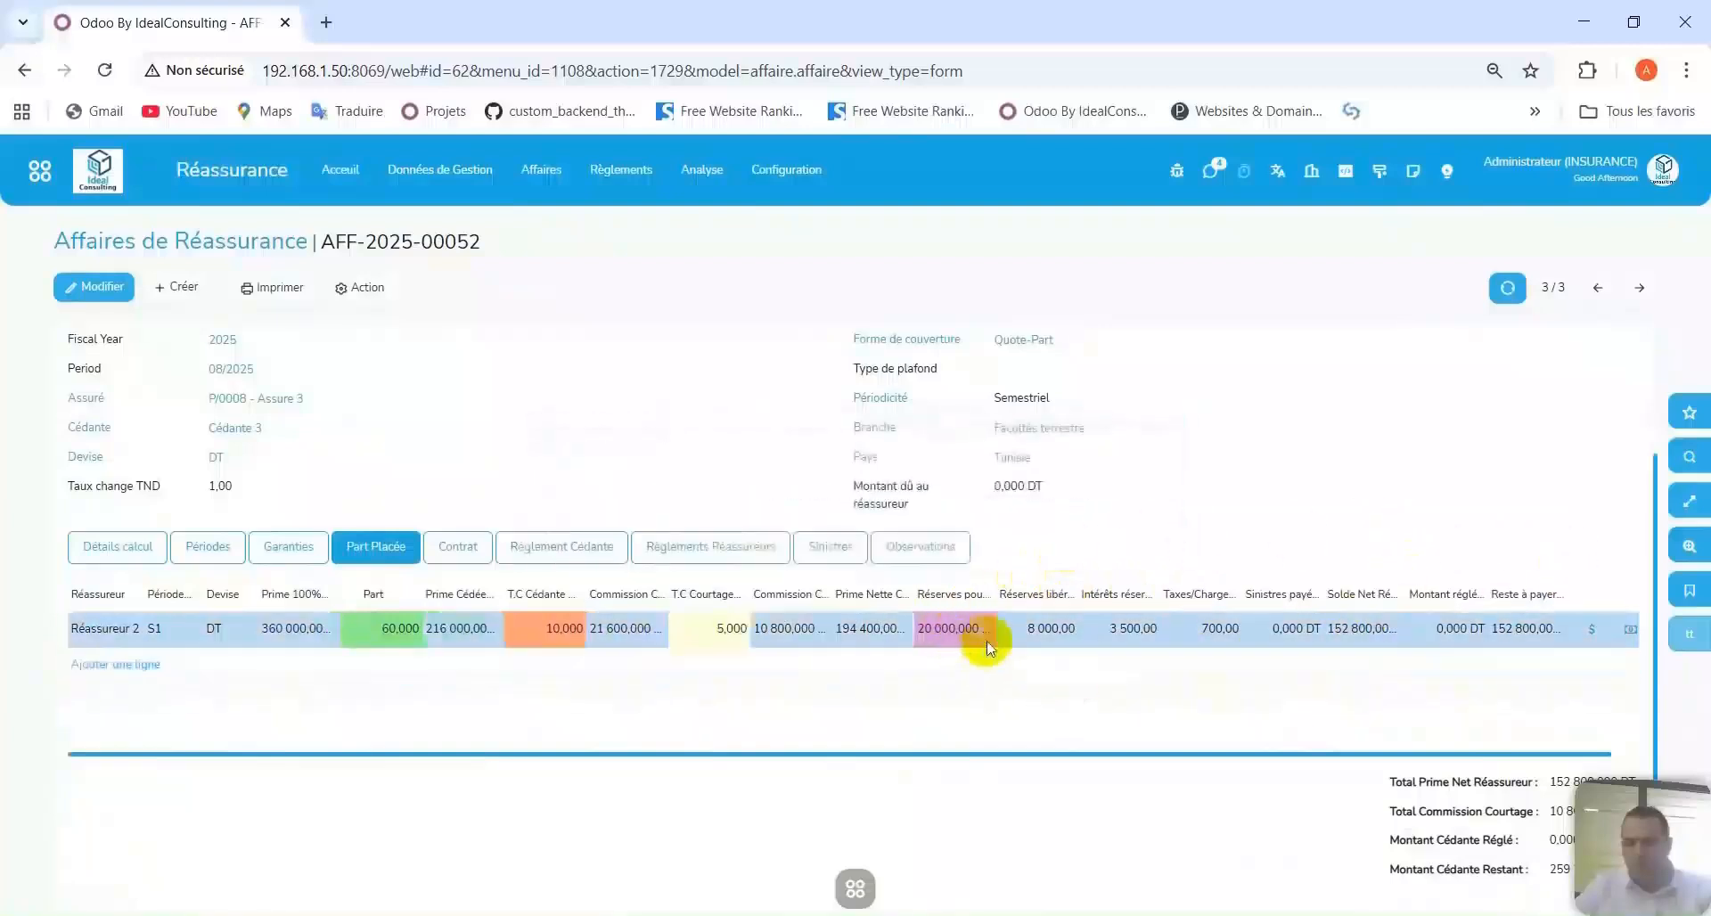
{"action": "left_click_drag", "start_coordinate": [1078, 592], "coordinate": [1185, 583]}
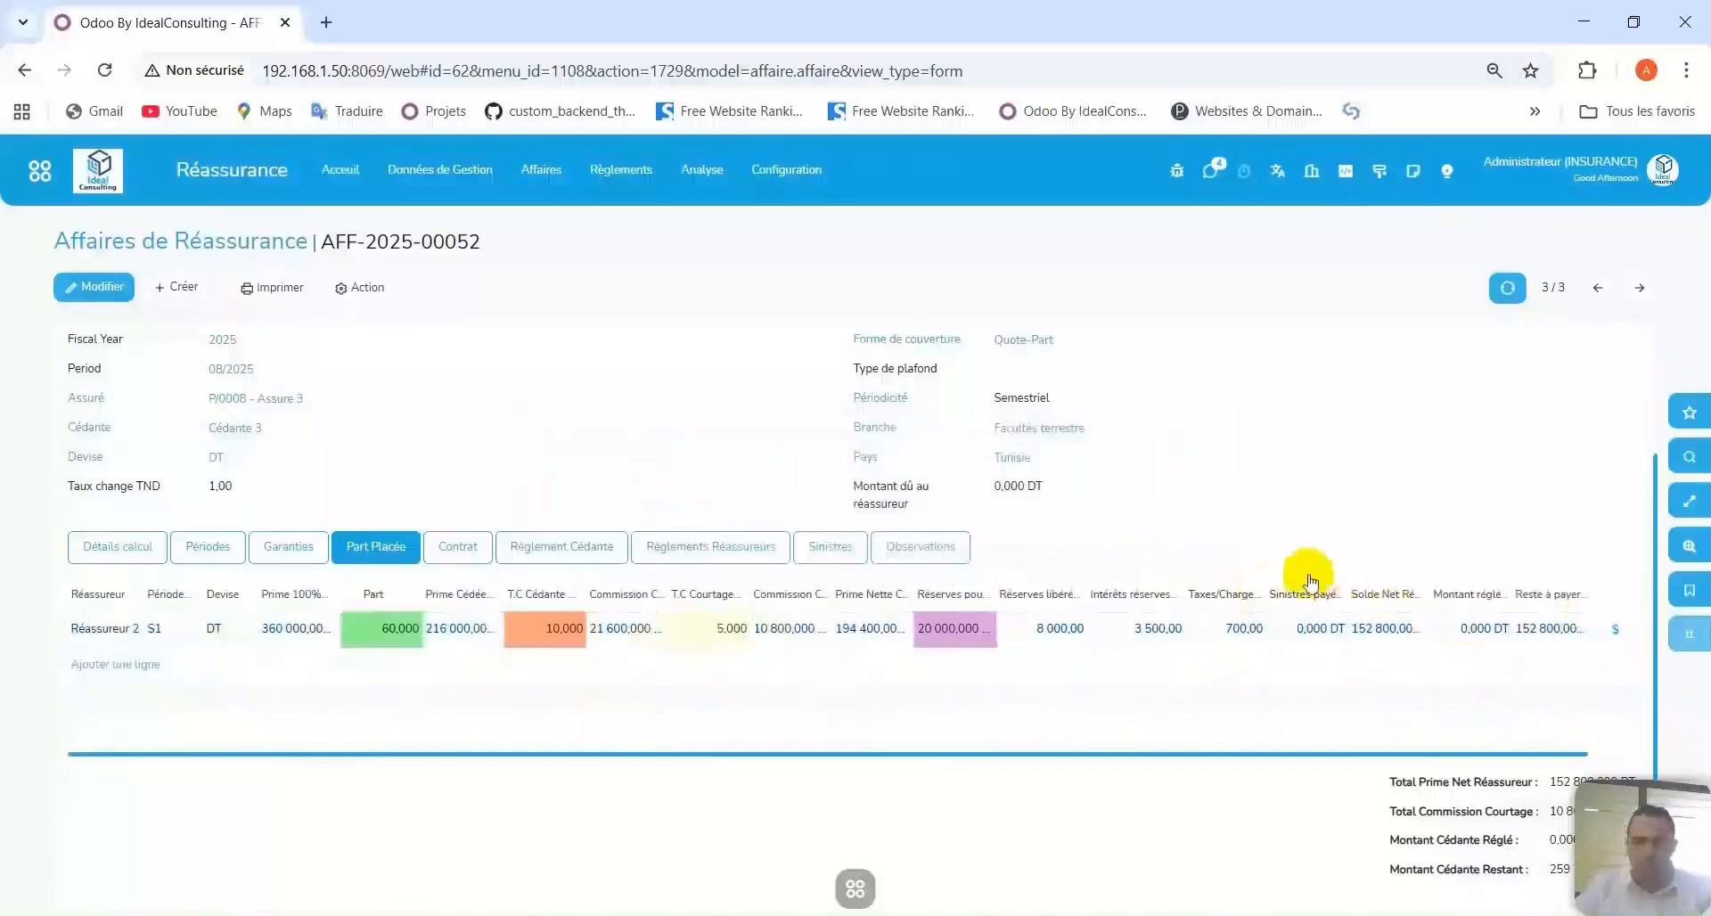
{"action": "scroll", "coordinate": [786, 514], "scroll_direction": "up", "scroll_amount": 3}
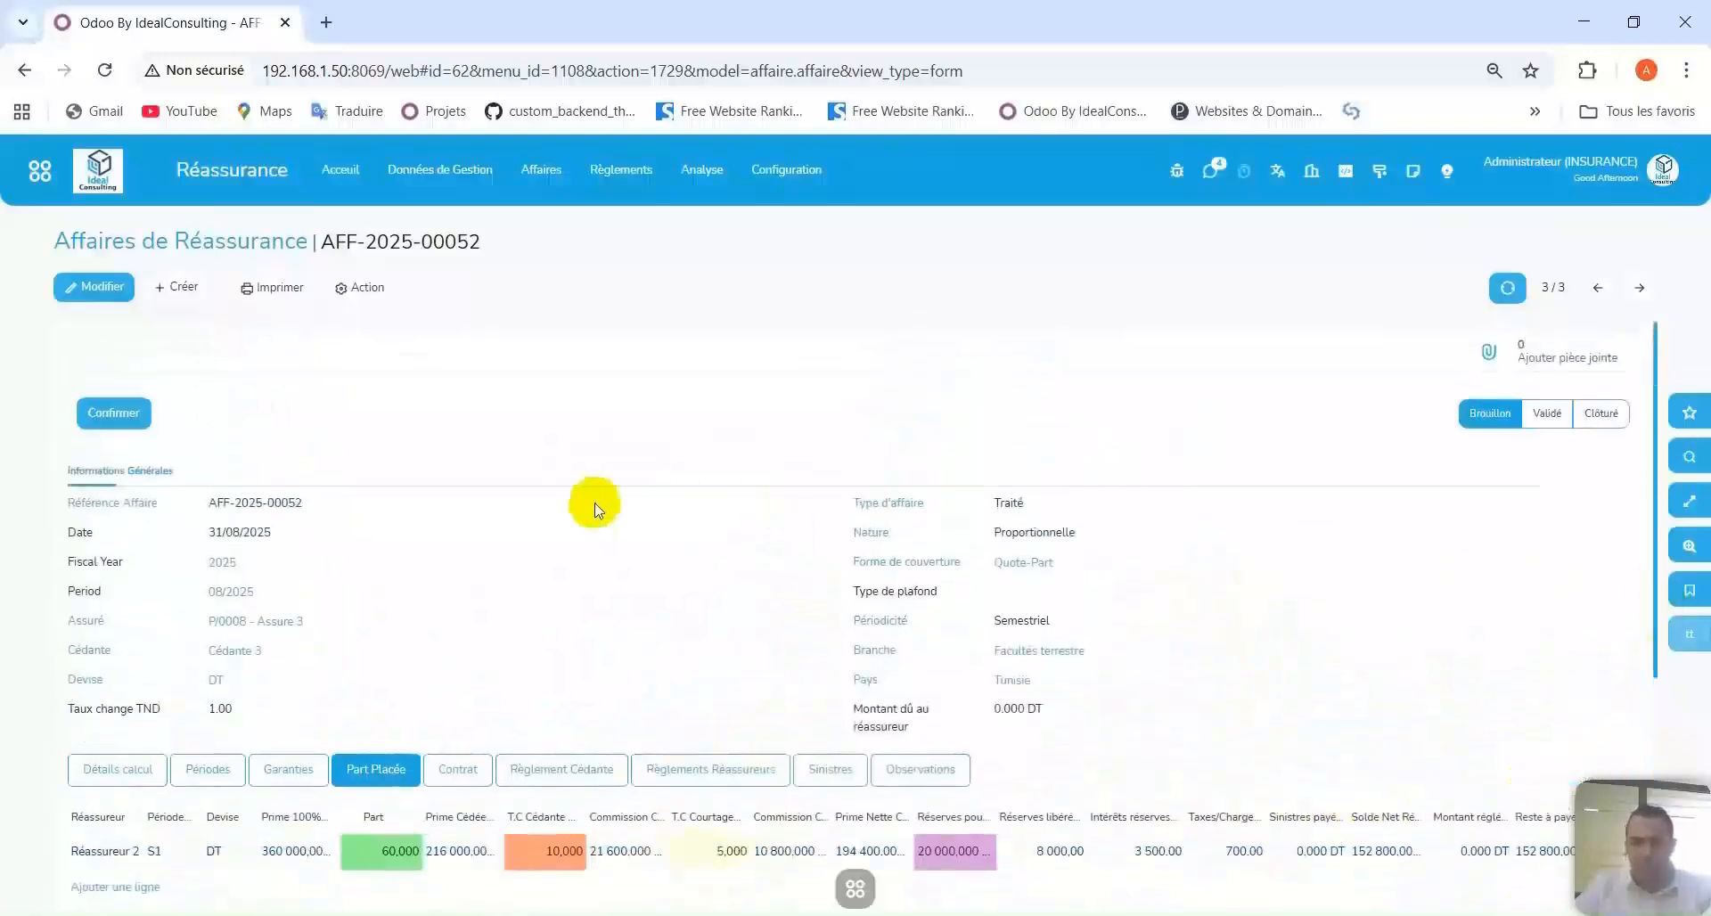
Return to the affairs list, create a new affair and set its Assuré to P/0007 - Assure 2.
{"action": "left_click", "coordinate": [258, 248]}
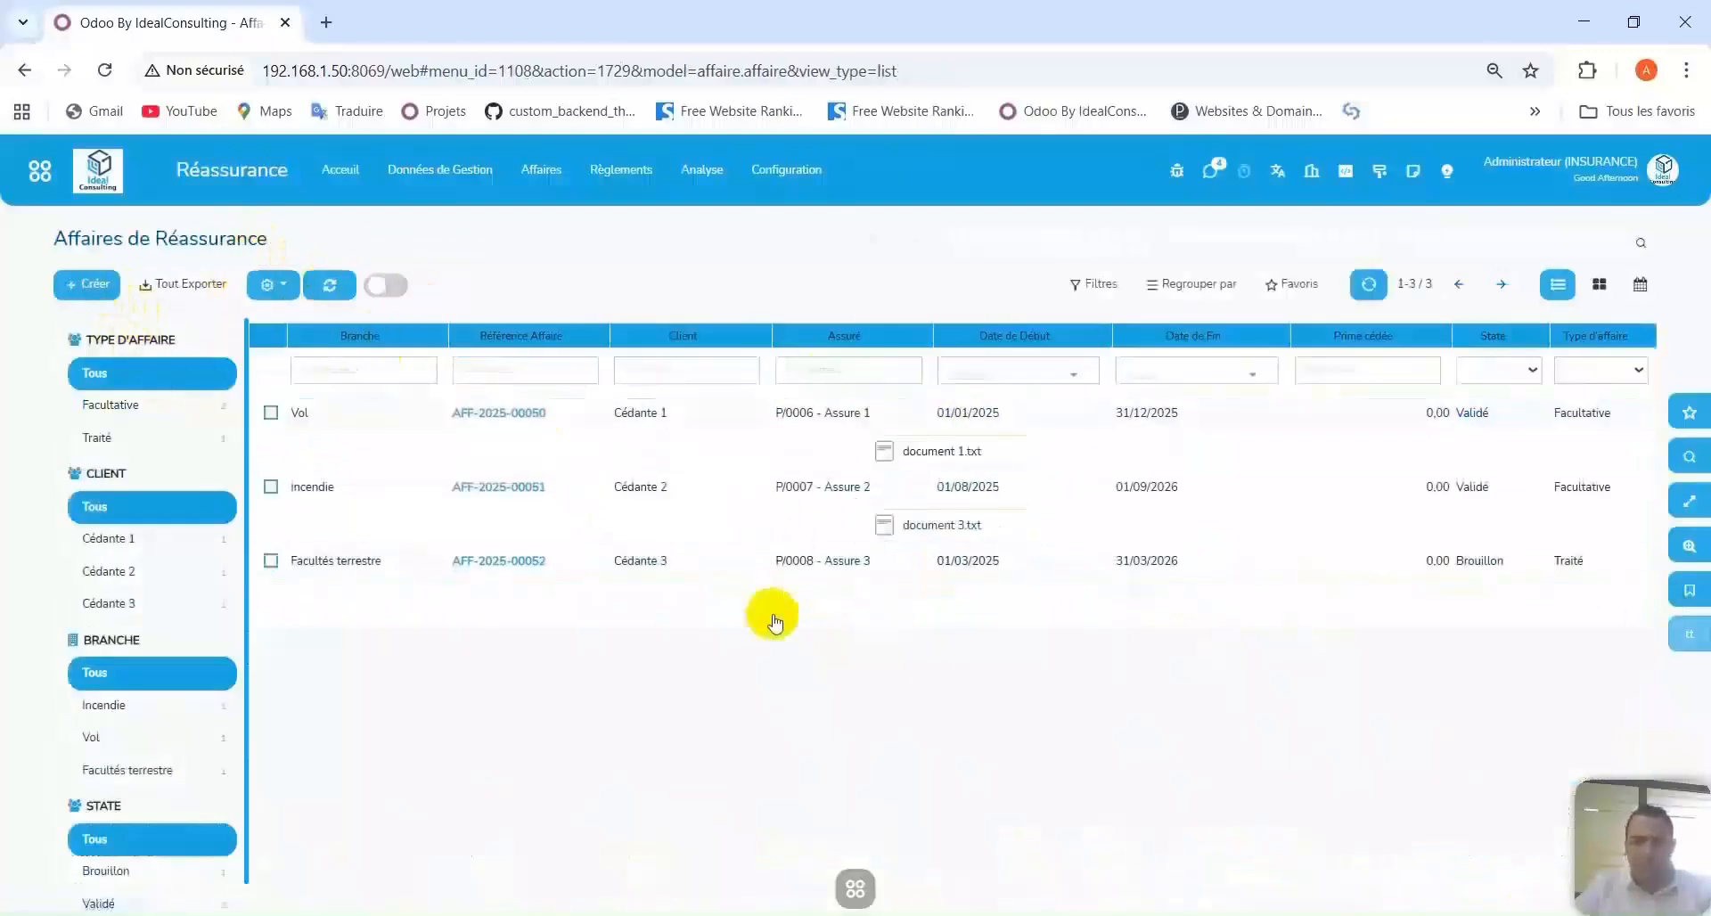
{"action": "left_click", "coordinate": [86, 285]}
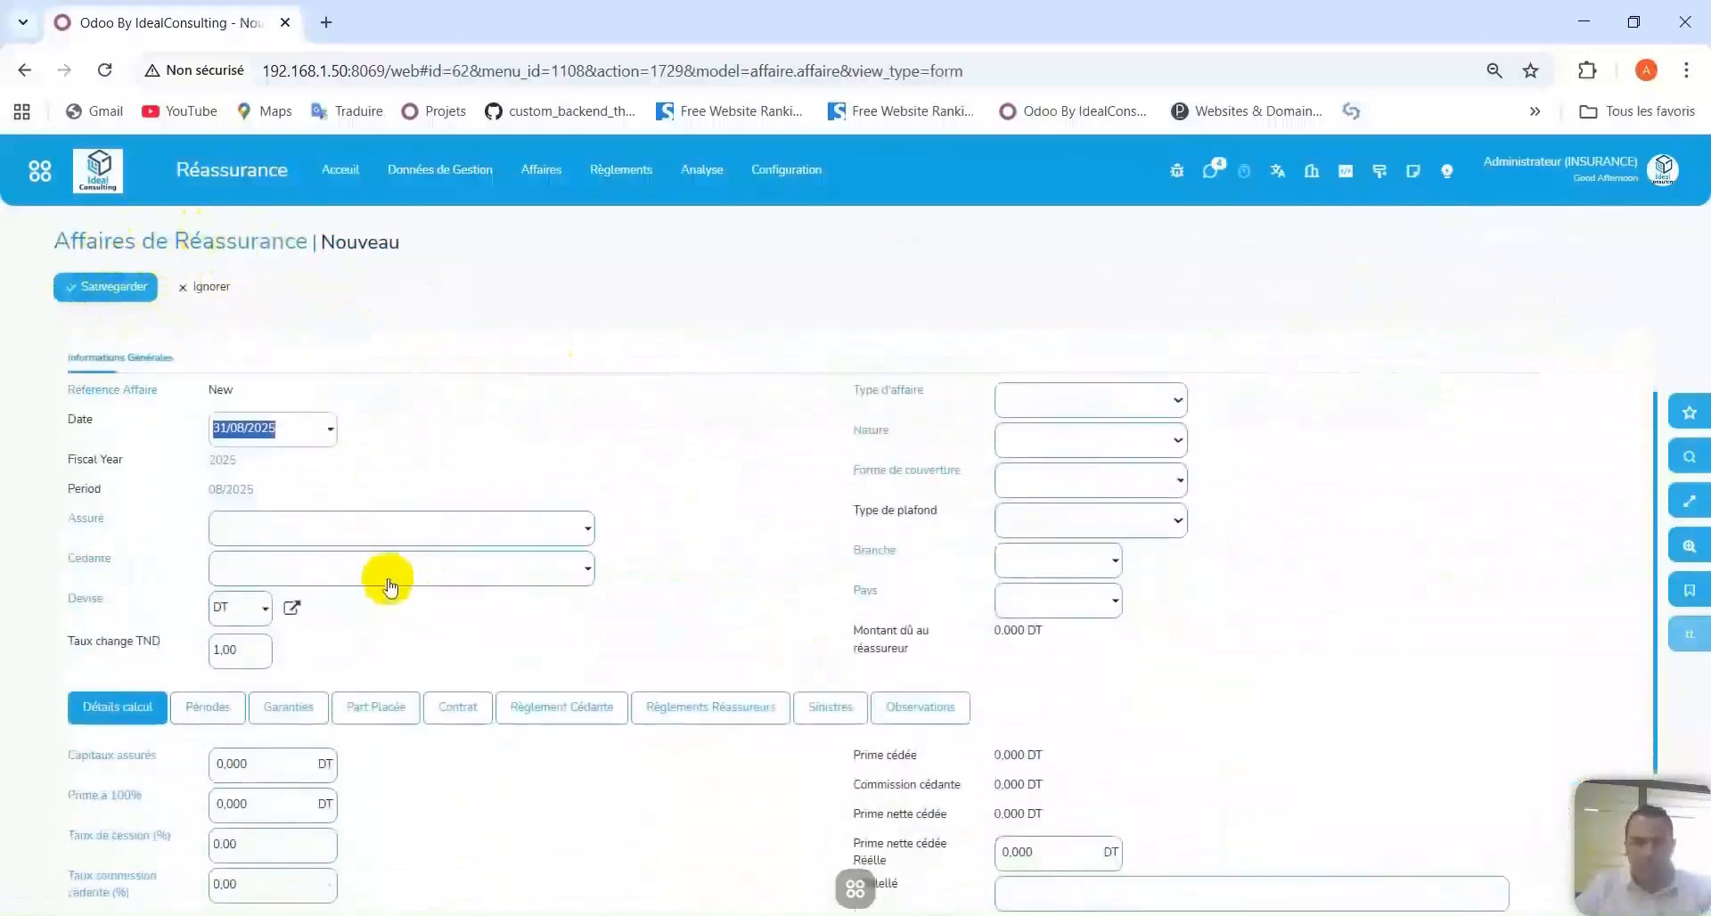
{"action": "left_click", "coordinate": [382, 531]}
{"action": "left_click", "coordinate": [321, 591]}
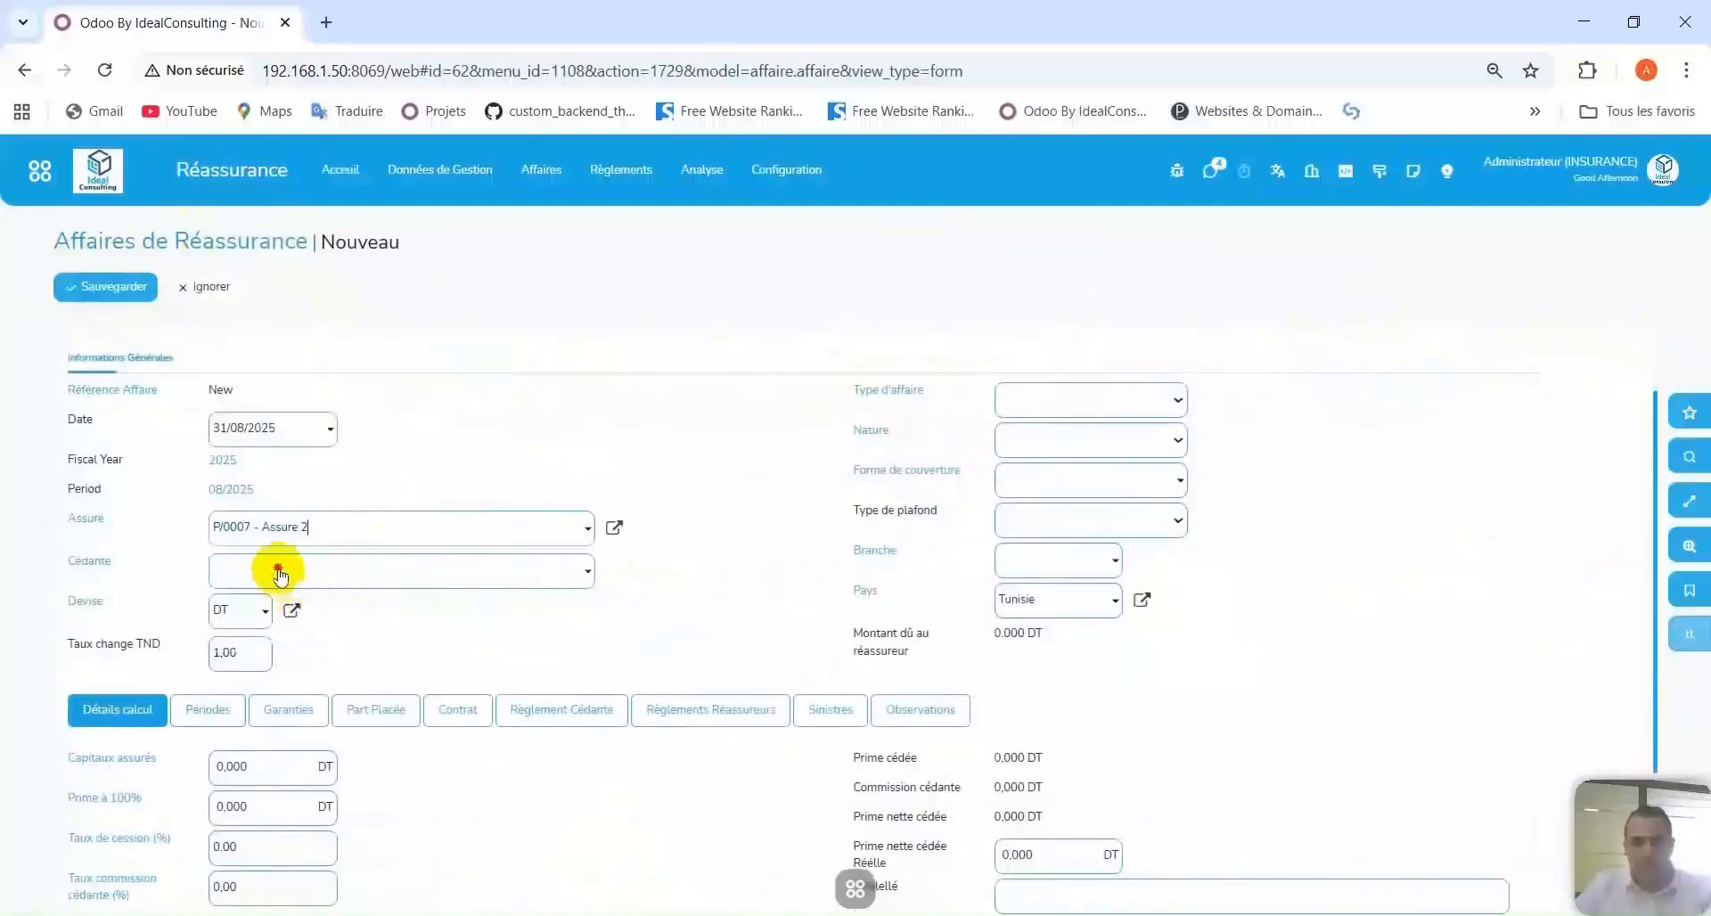
Enter "cédante 4" as a new Cédante for the affair and open its detailed creation form.
{"action": "left_click", "coordinate": [275, 569]}
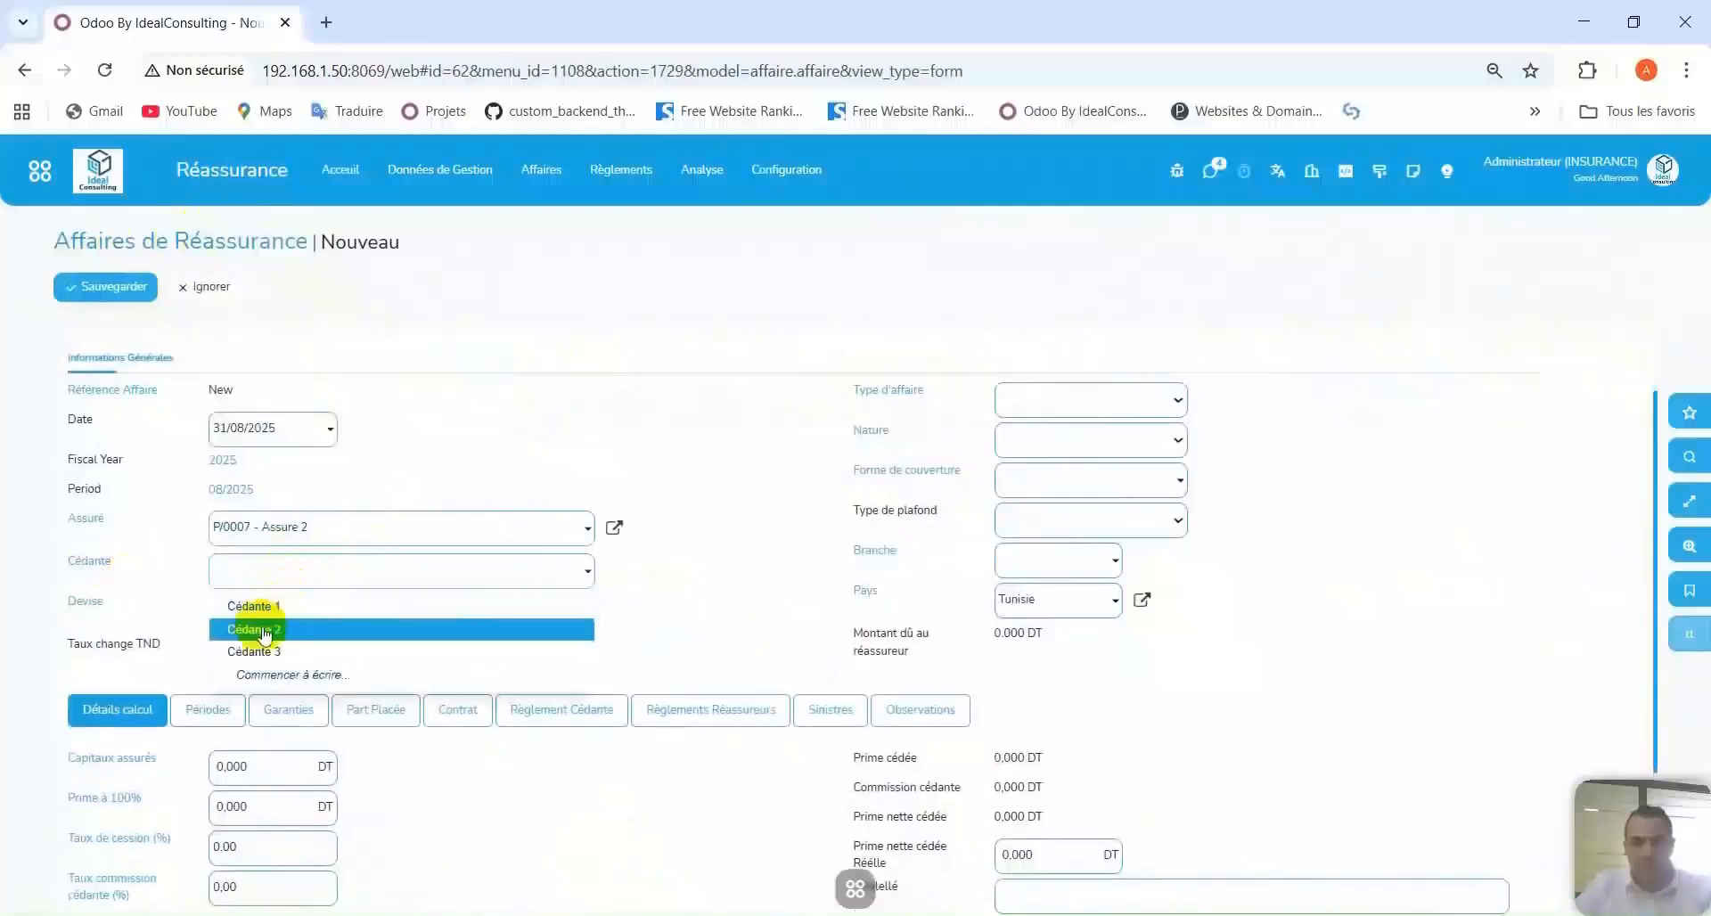
{"action": "type", "text": "cédante"}
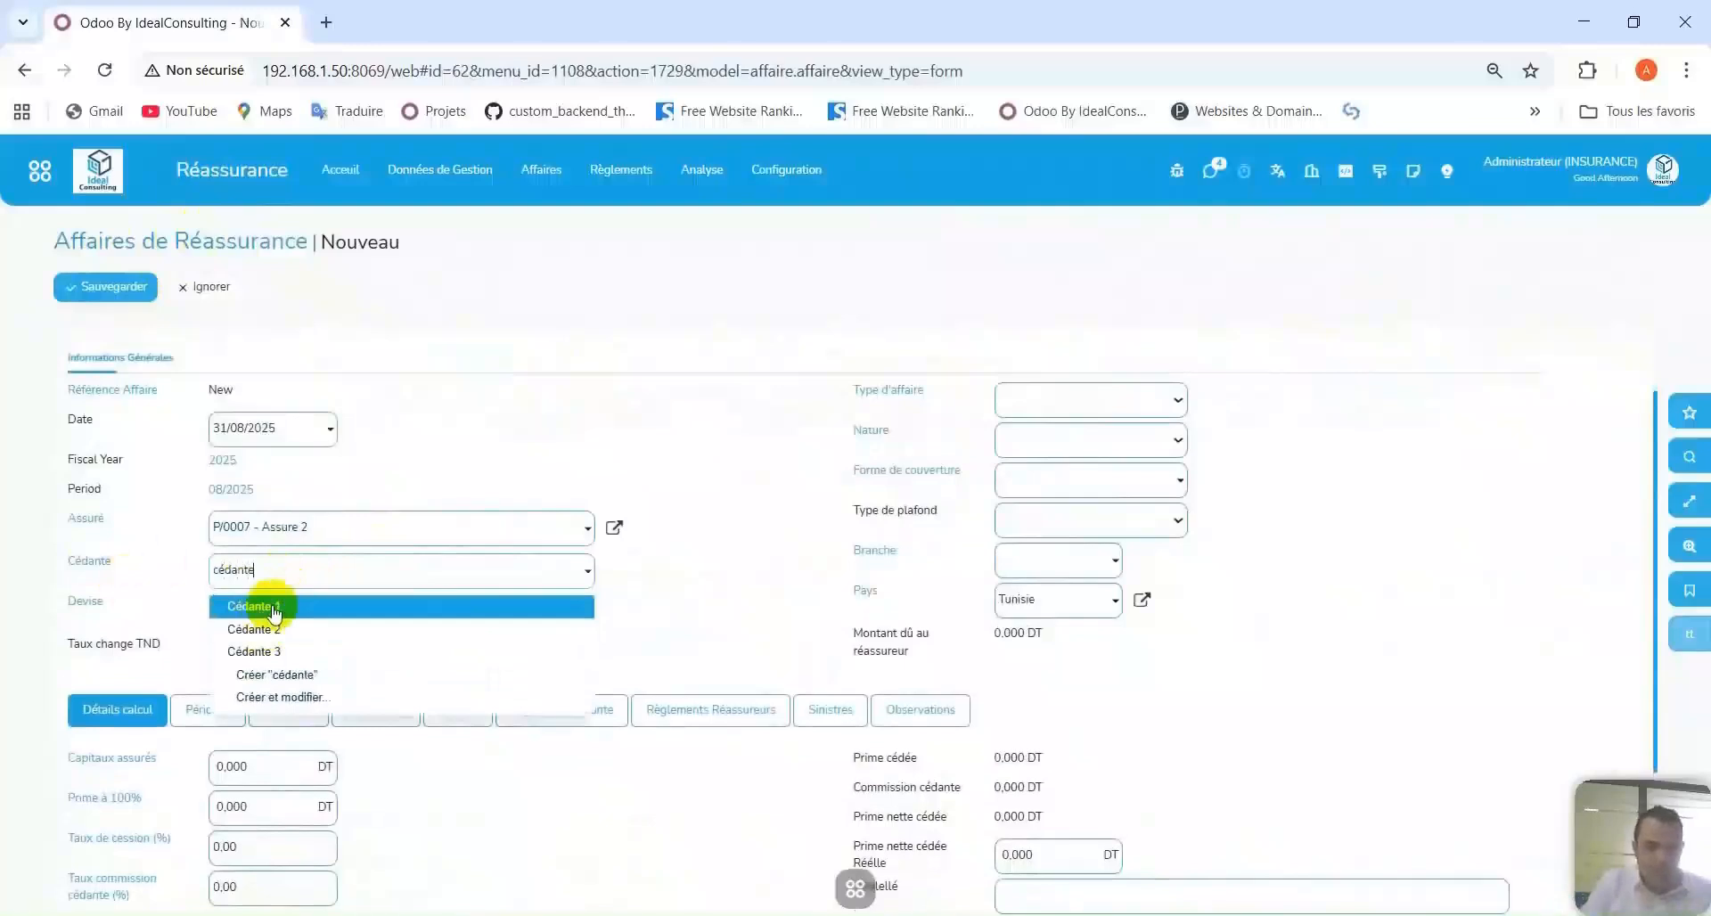
{"action": "type", "text": " 4"}
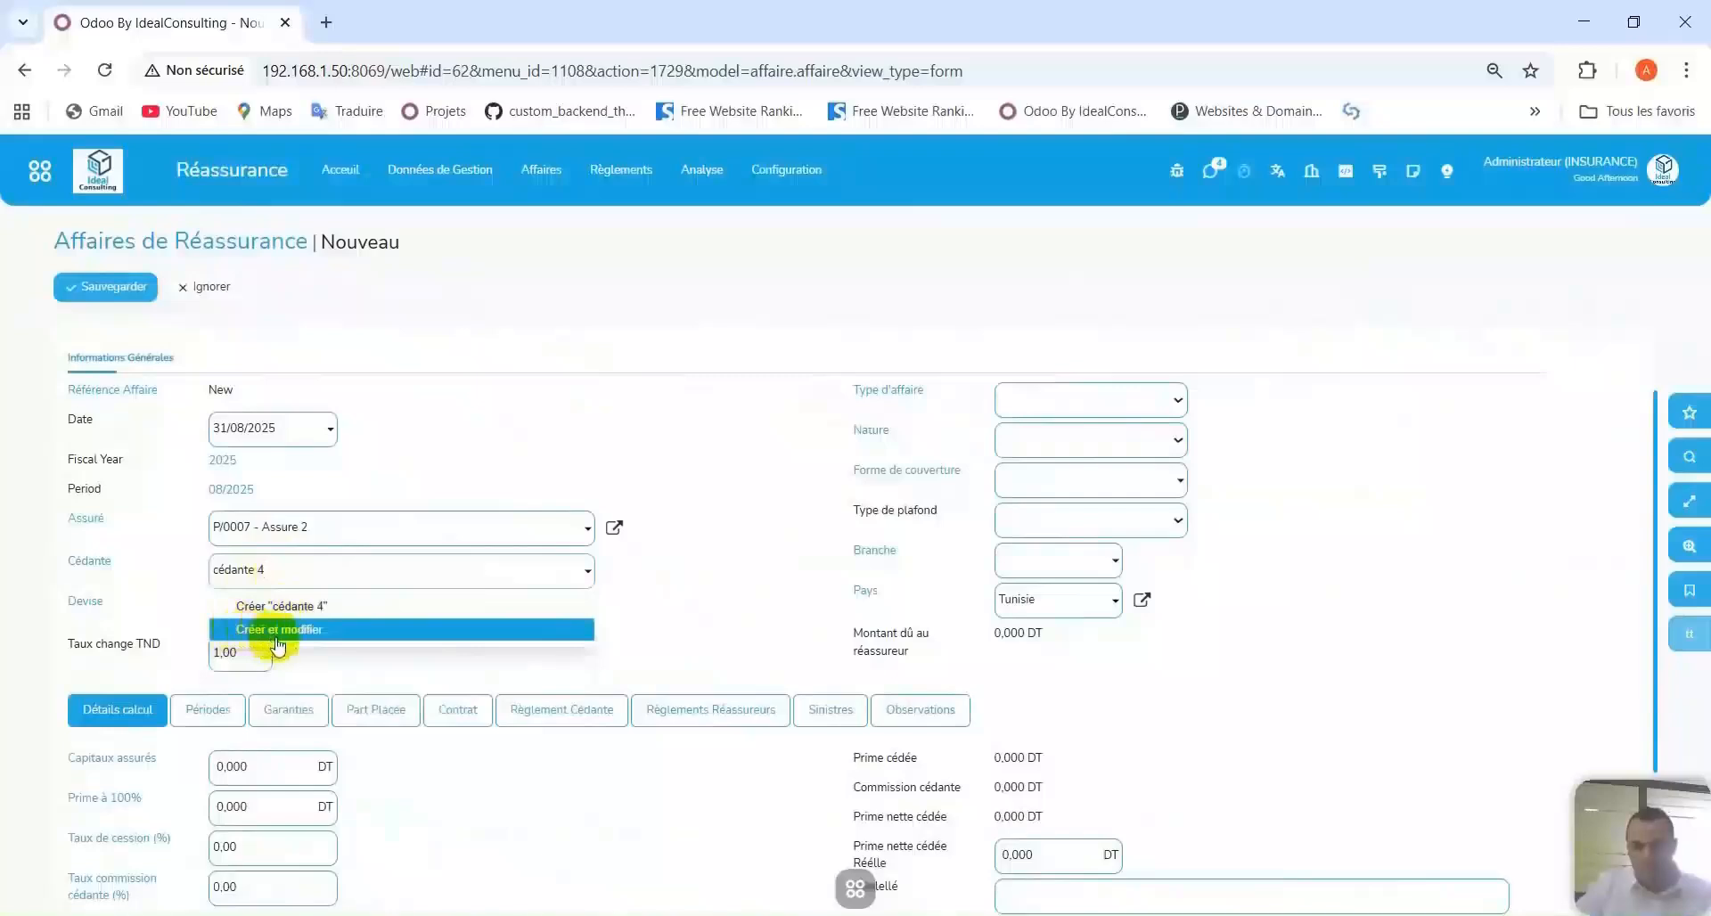
{"action": "left_click", "coordinate": [262, 578]}
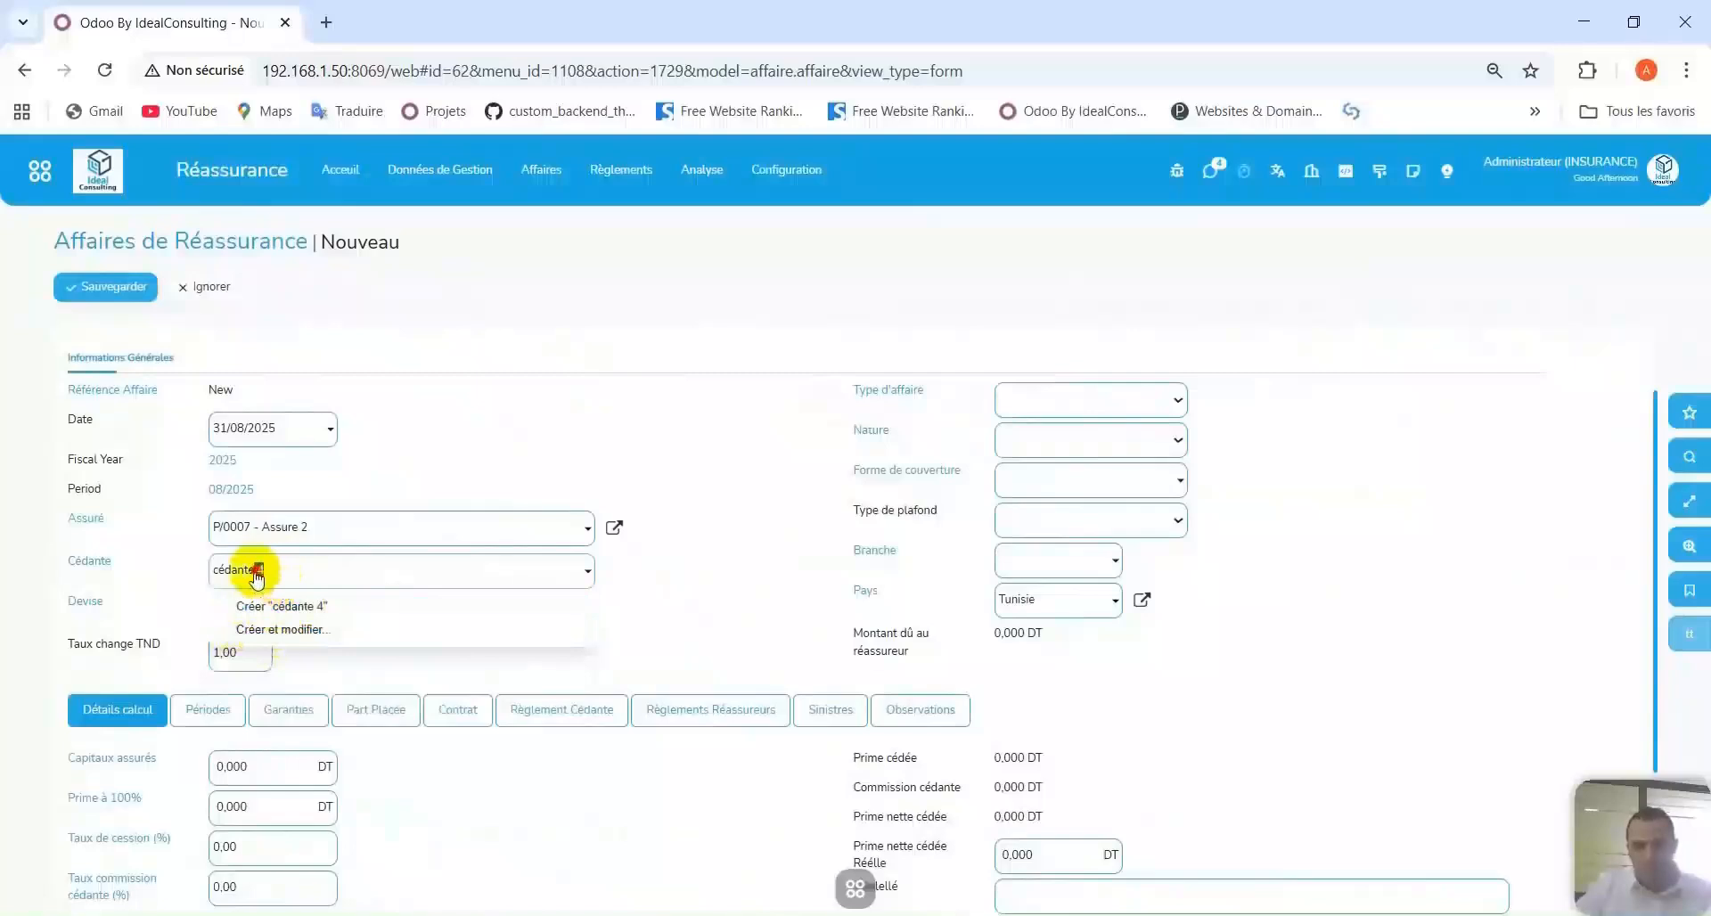
{"action": "left_click", "coordinate": [259, 581]}
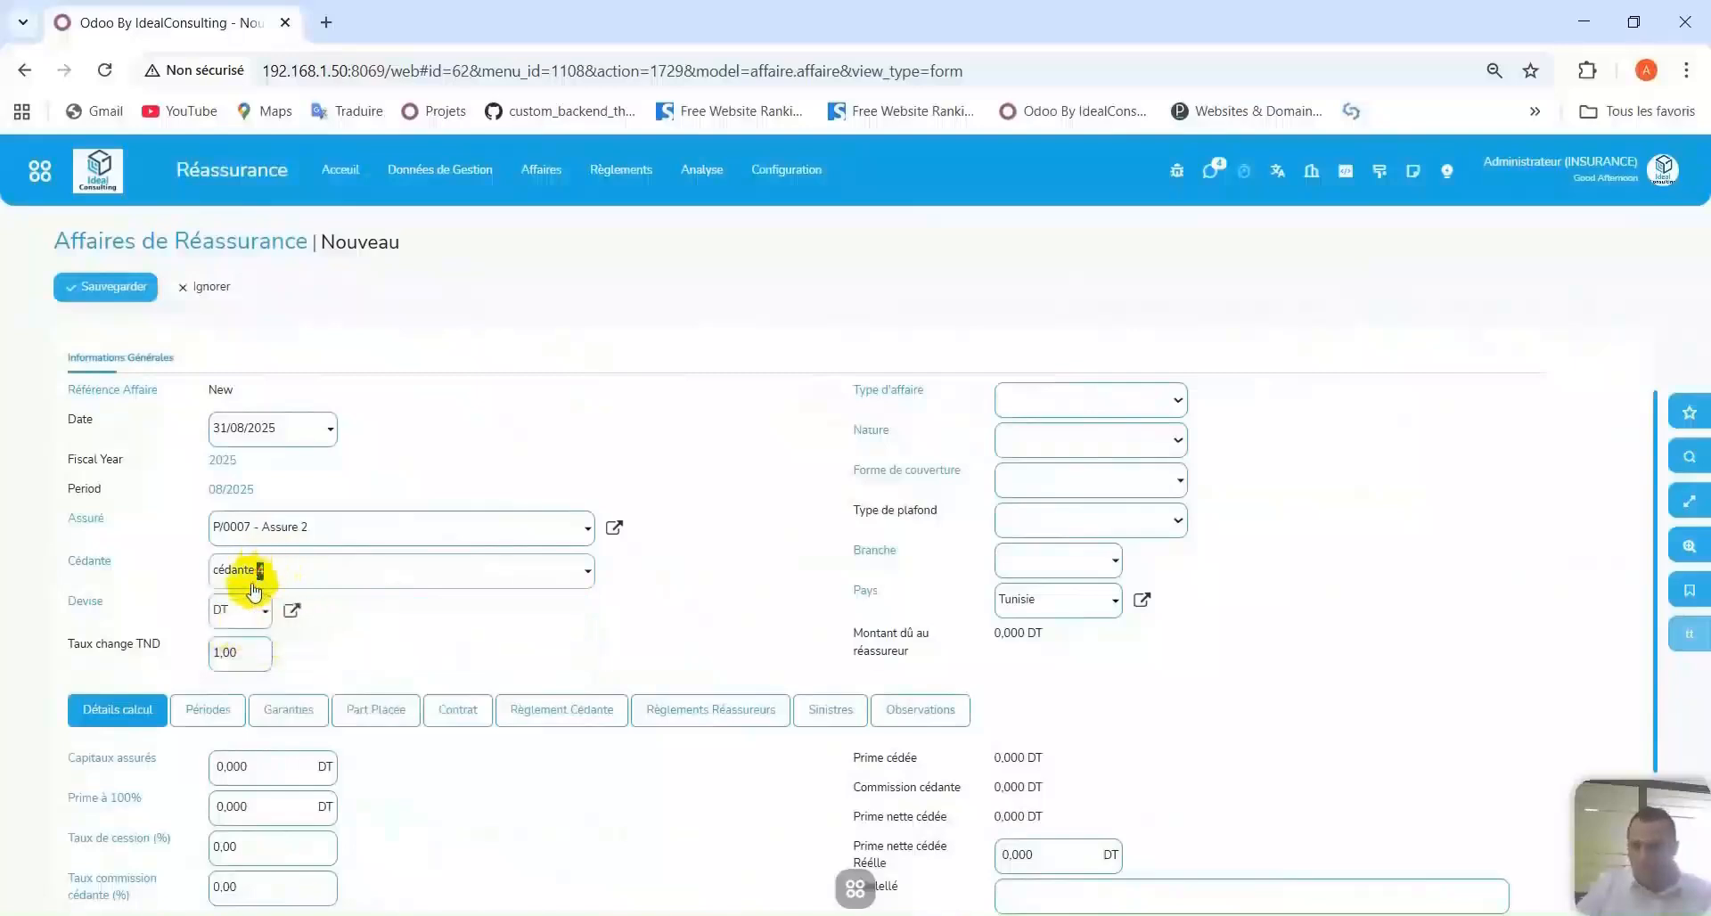
{"action": "left_click", "coordinate": [255, 588]}
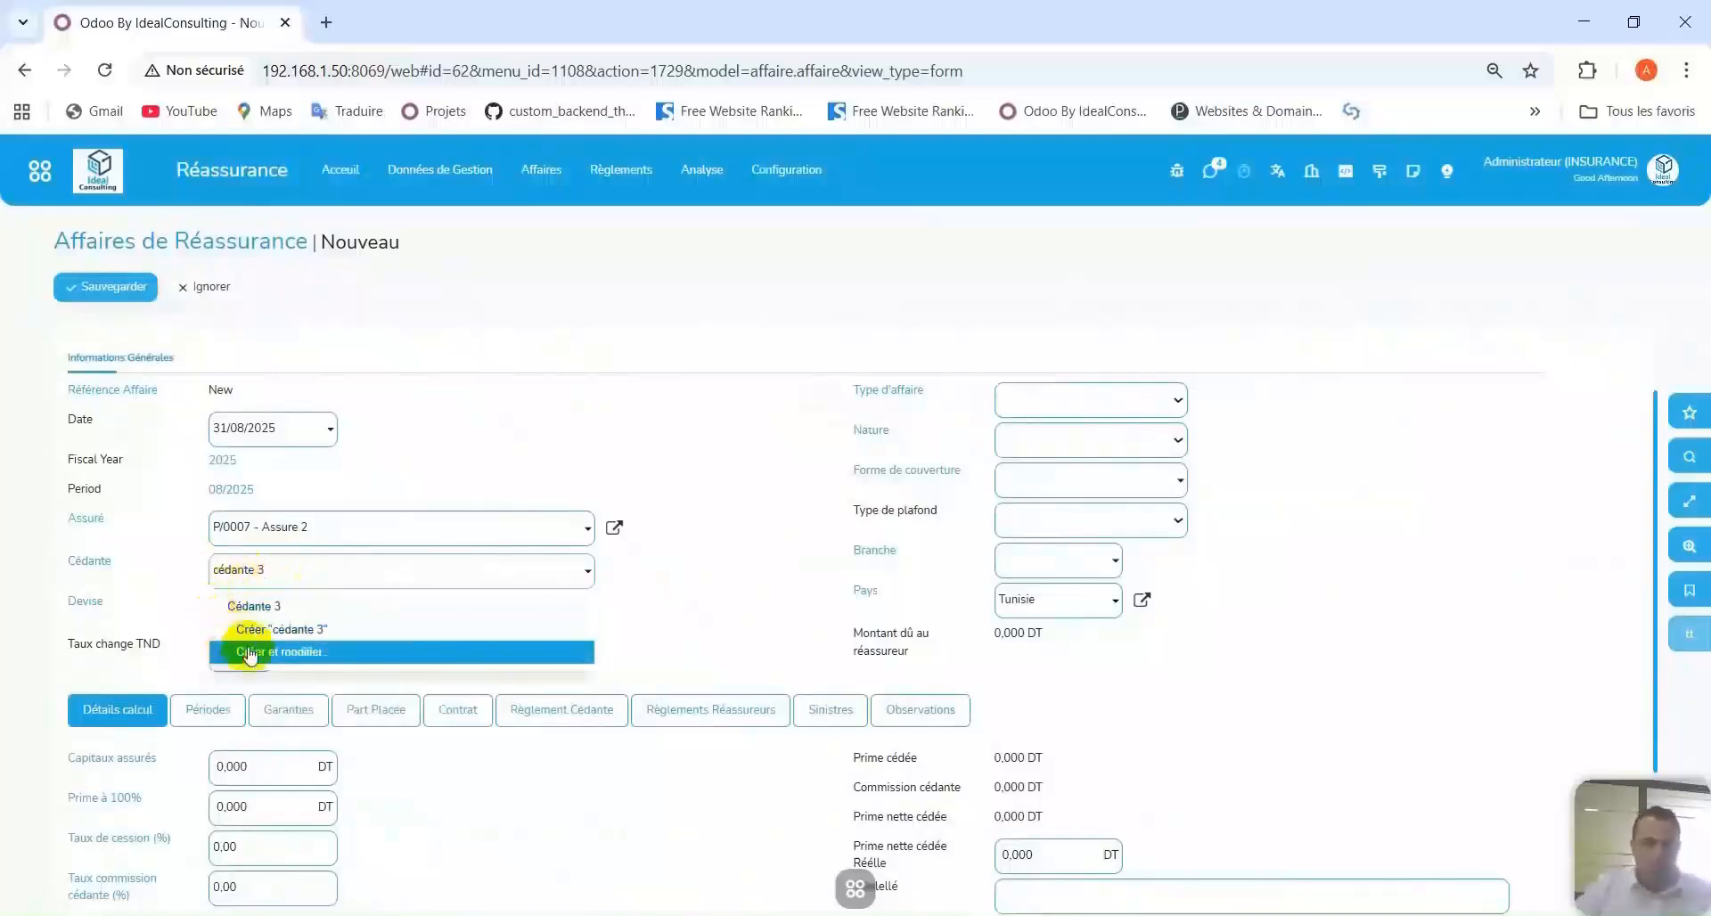
{"action": "key", "text": "BackSpace"}
{"action": "type", "text": "4"}
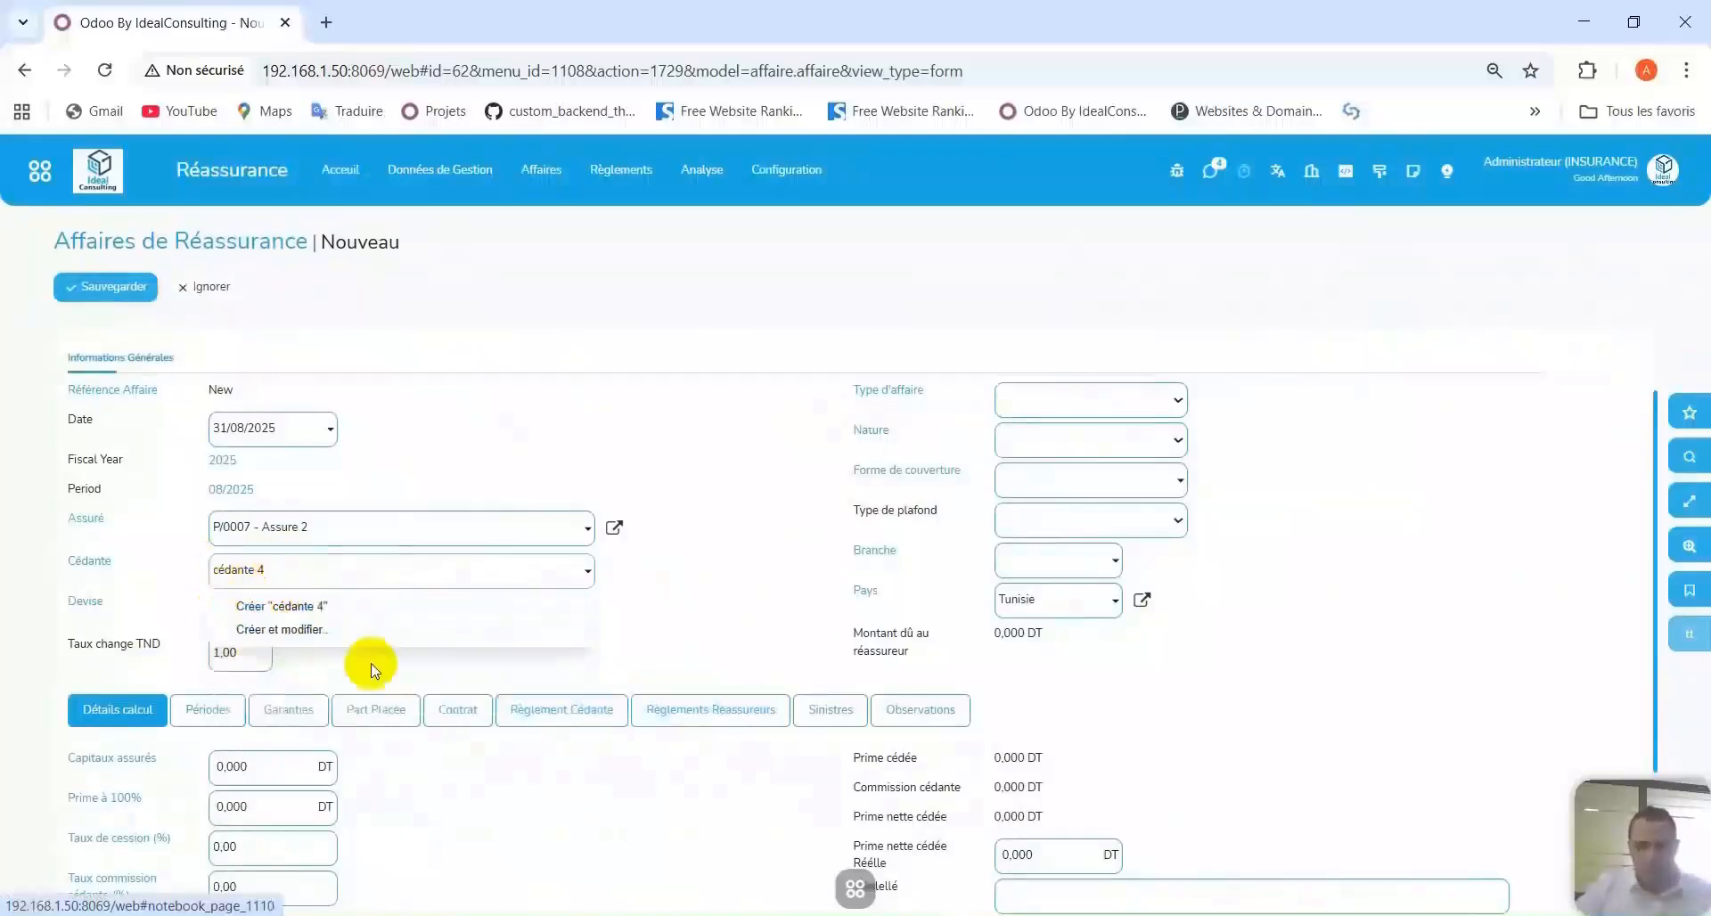
{"action": "left_click", "coordinate": [386, 631]}
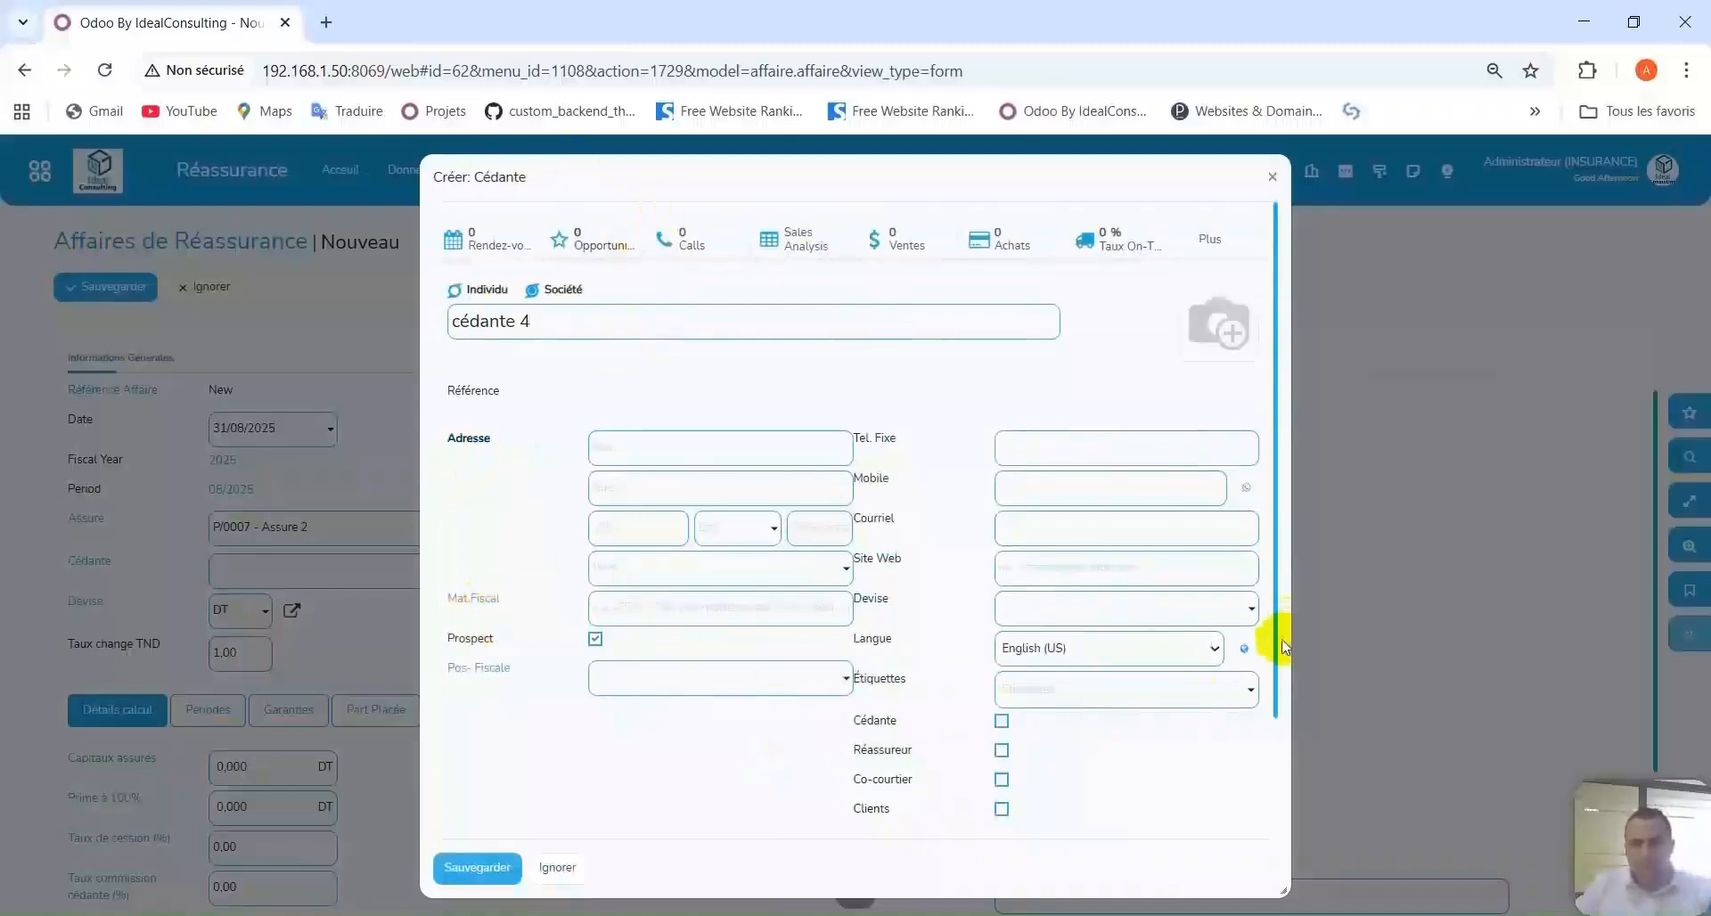
Review the new Cédante form's address, fiscal position and partner-type fields, and close it without saving.
{"action": "left_click_drag", "start_coordinate": [1277, 653], "coordinate": [1268, 776]}
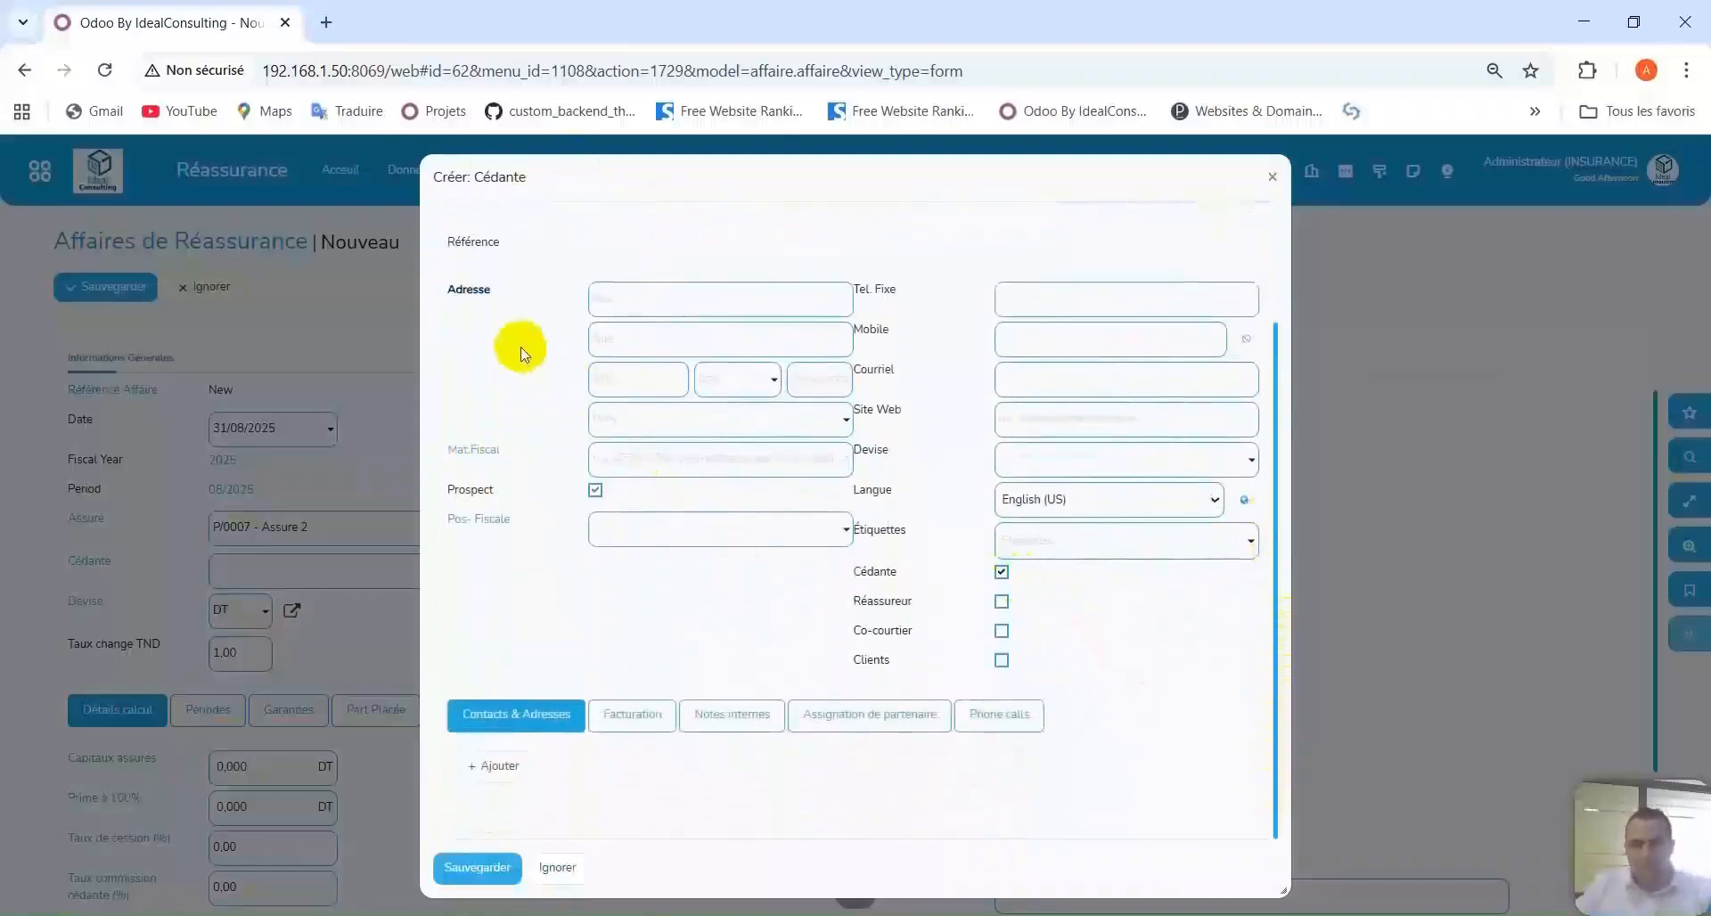
{"action": "scroll", "coordinate": [1011, 446], "scroll_direction": "up", "scroll_amount": 2}
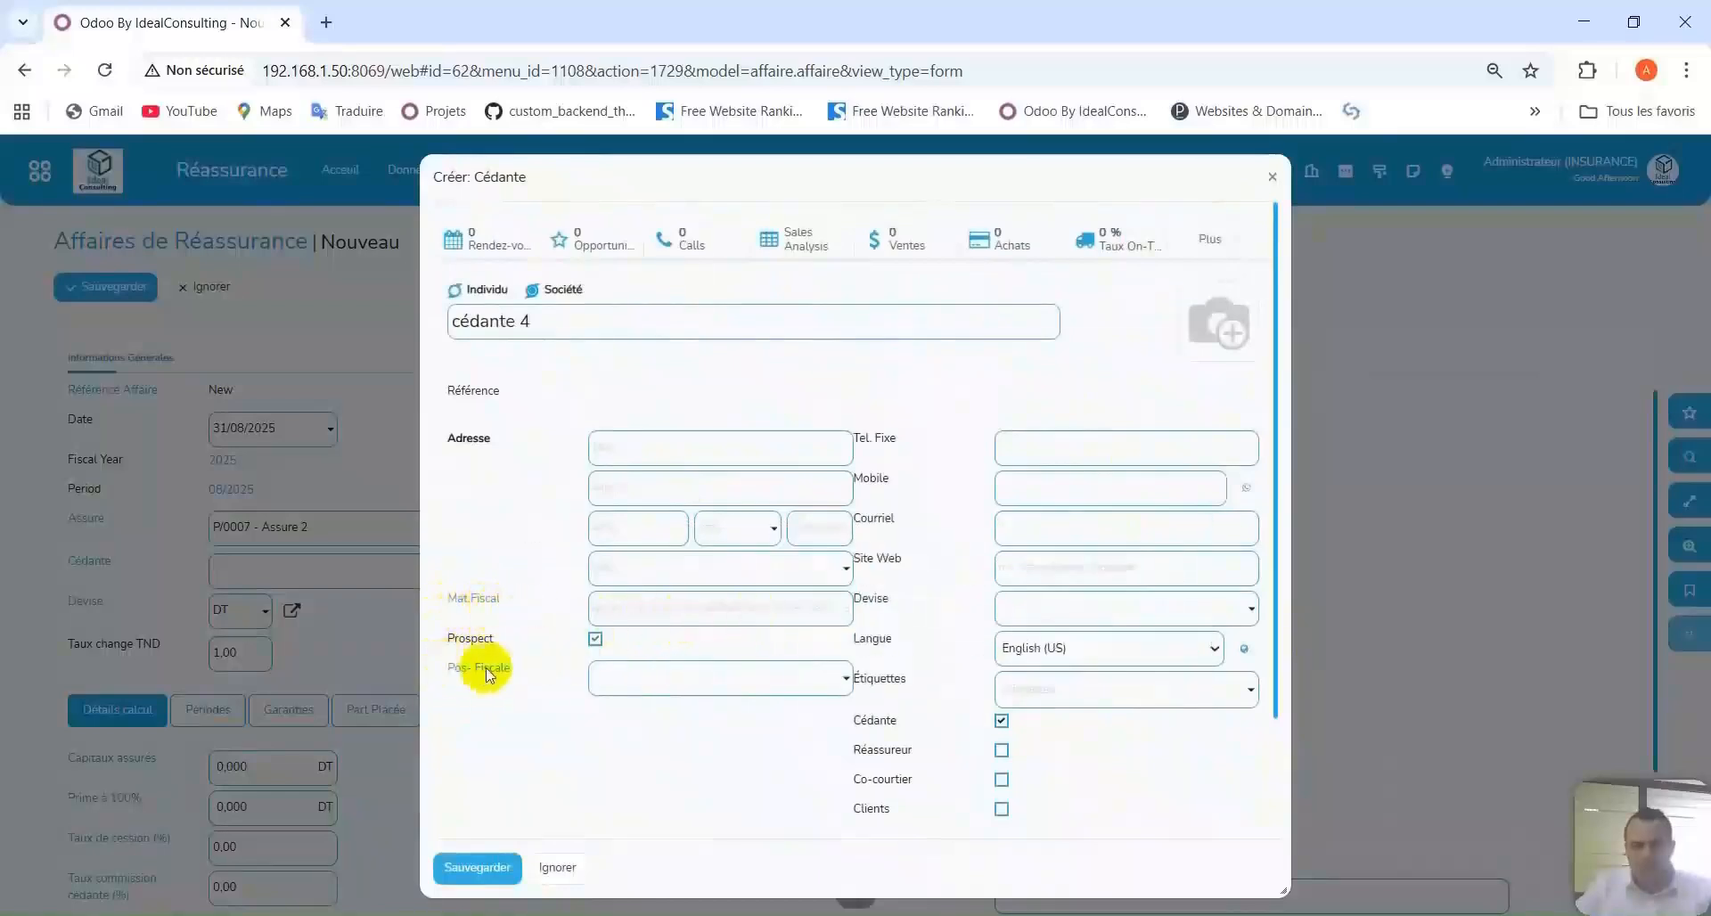
{"action": "left_click", "coordinate": [649, 677]}
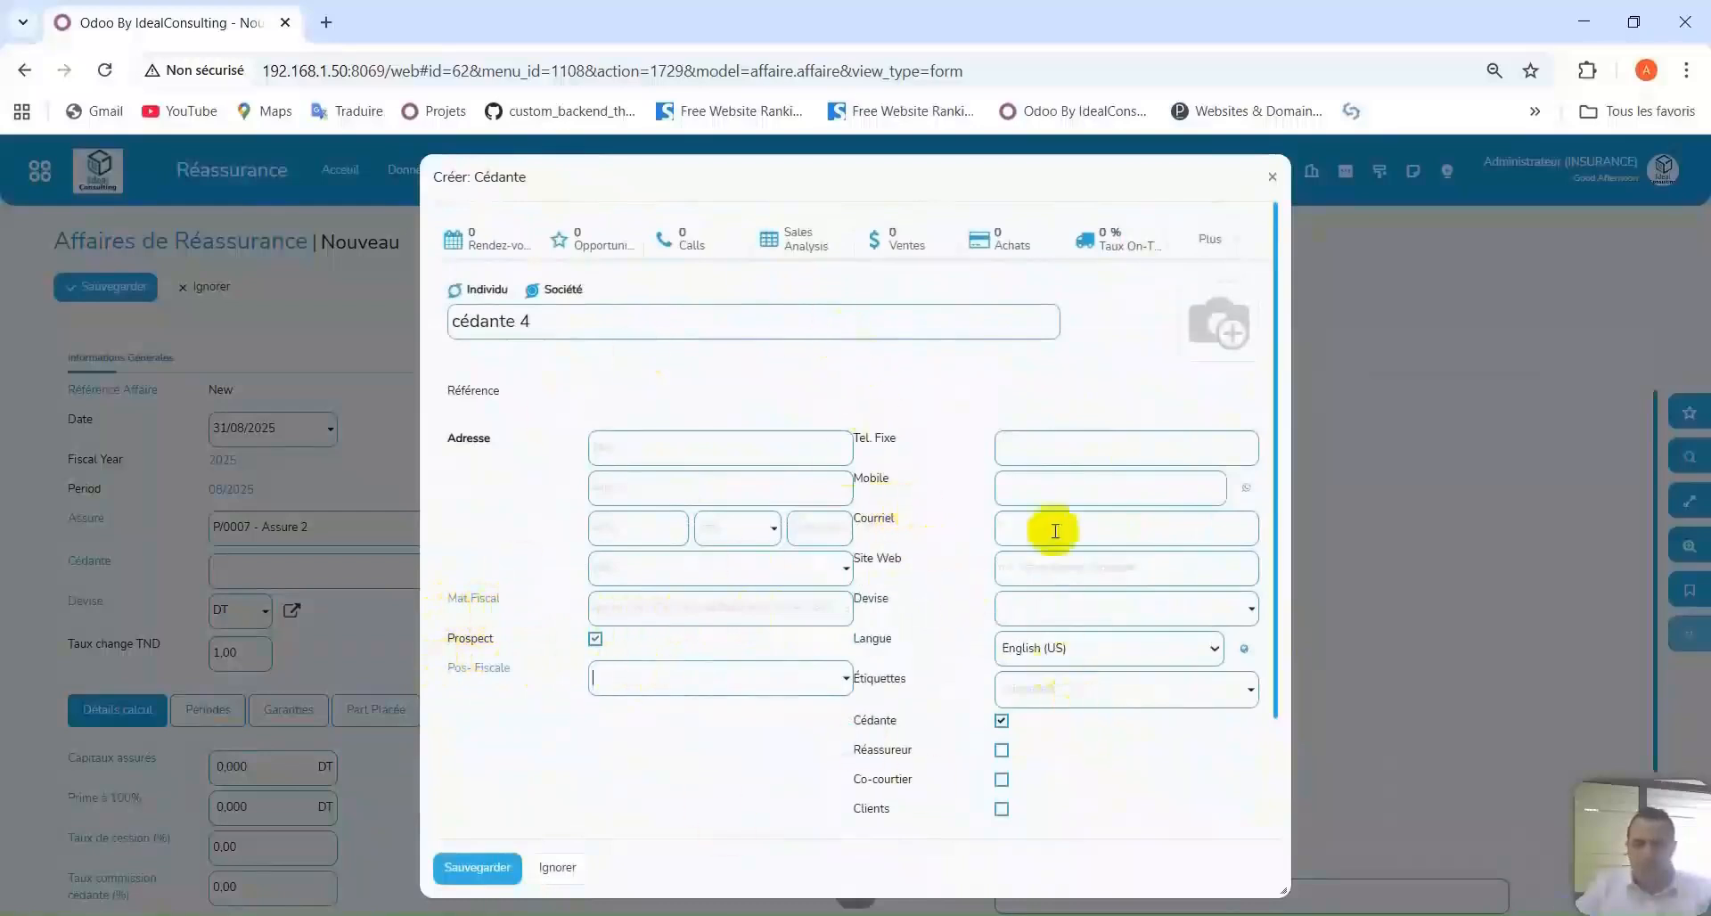
{"action": "left_click", "coordinate": [1268, 177]}
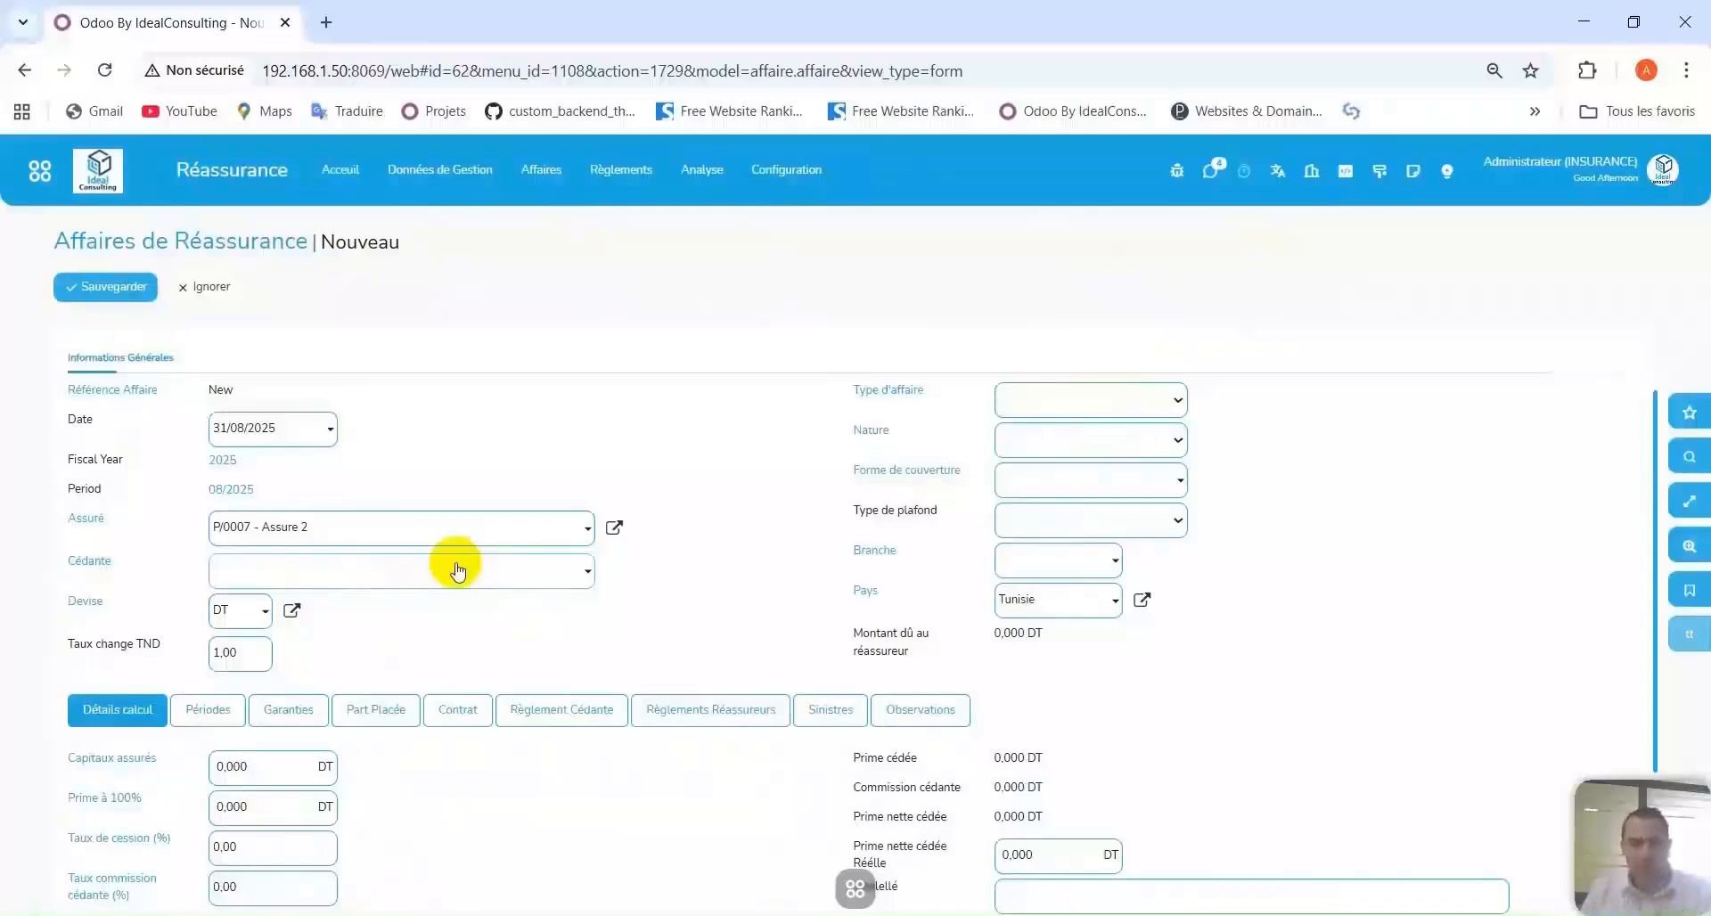
Set the affair's Cédante to the existing Cédante 3 and check the Devise and Taux change TND fields.
{"action": "left_click", "coordinate": [457, 571]}
{"action": "type", "text": "céd"}
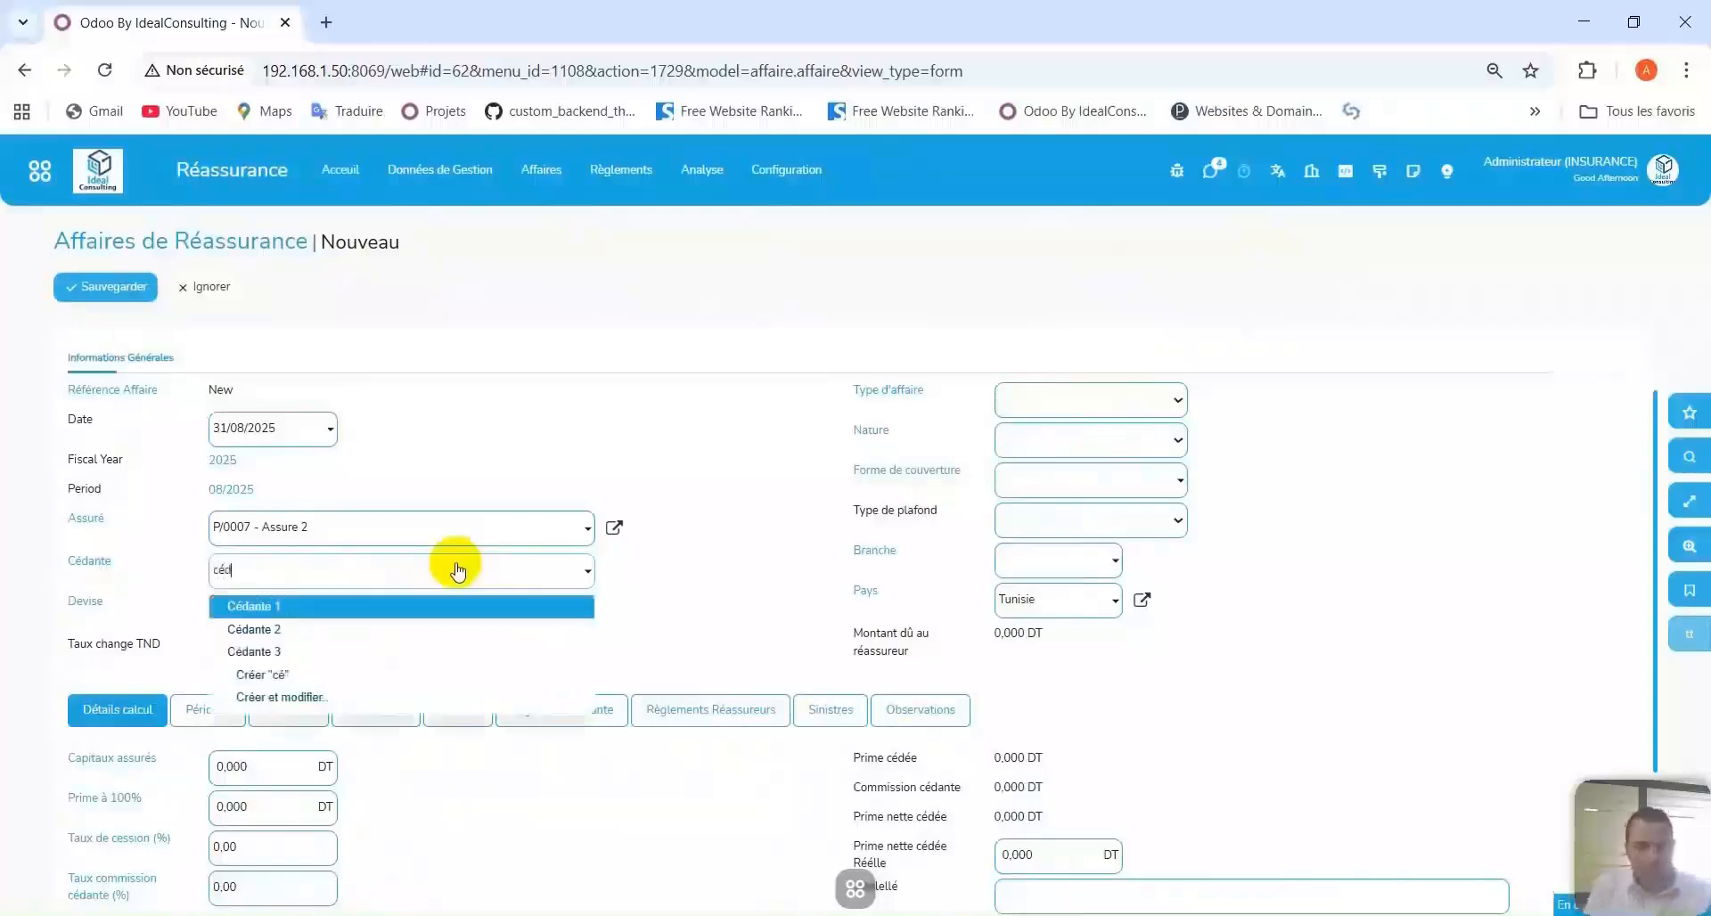
{"action": "left_click", "coordinate": [303, 651]}
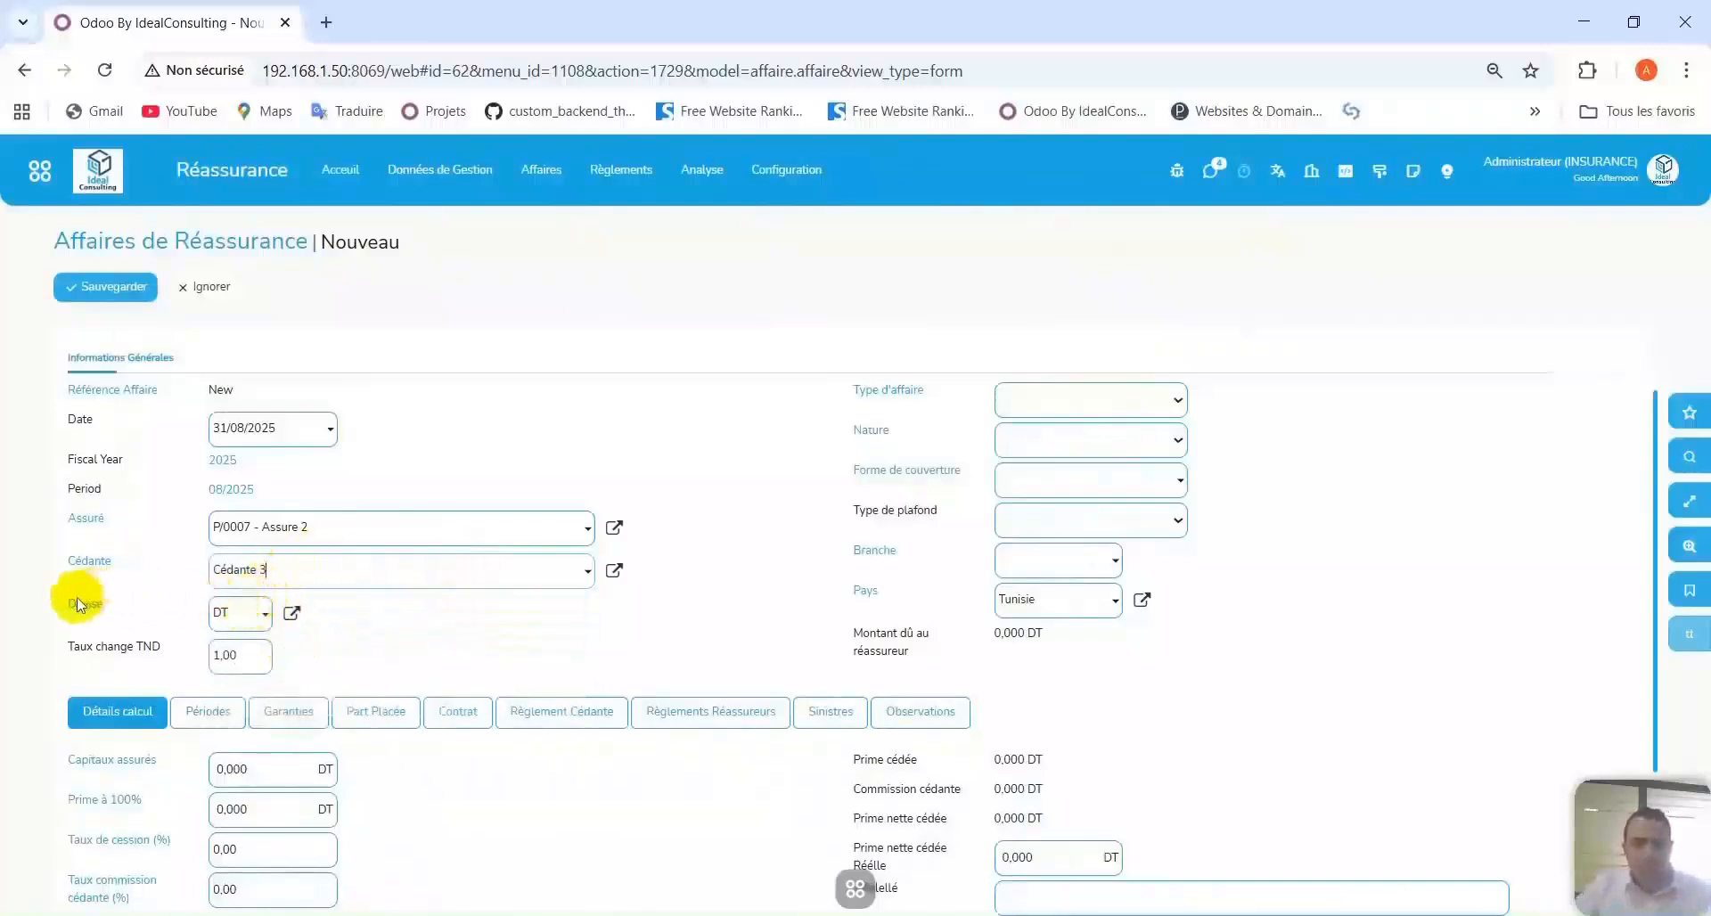
{"action": "left_click", "coordinate": [240, 617]}
{"action": "key", "text": "Tab"}
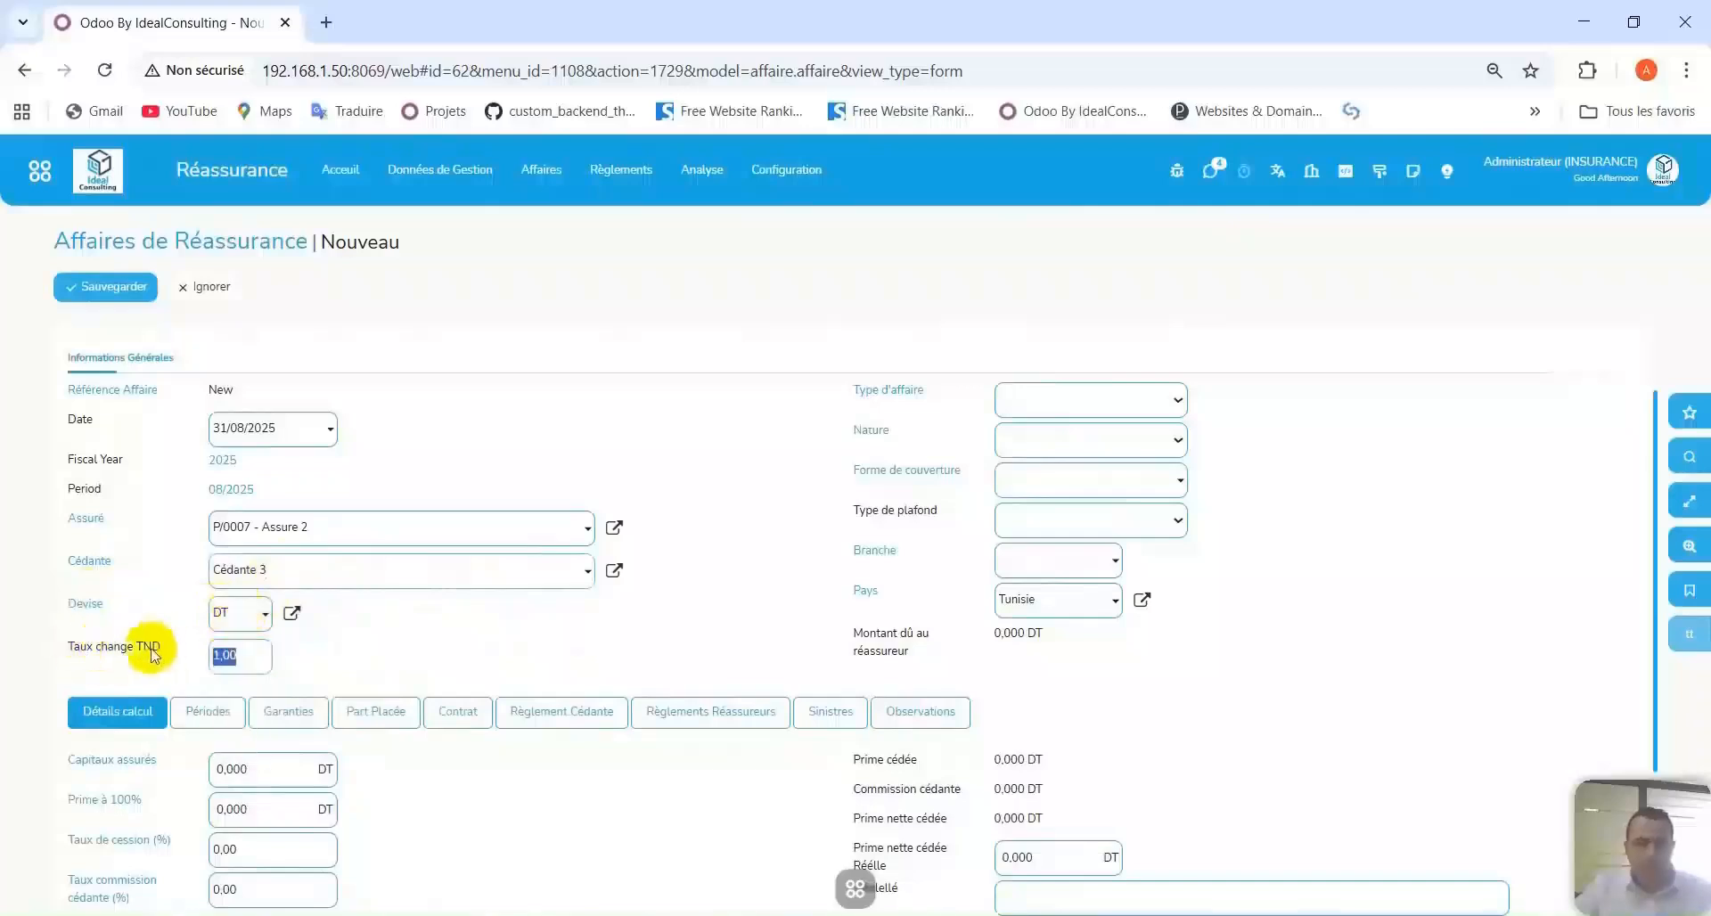
Set Type d'affaire to Facultative, Nature to Proportionnelle and Forme de couverture to Quote-Part.
{"action": "left_click", "coordinate": [1050, 403]}
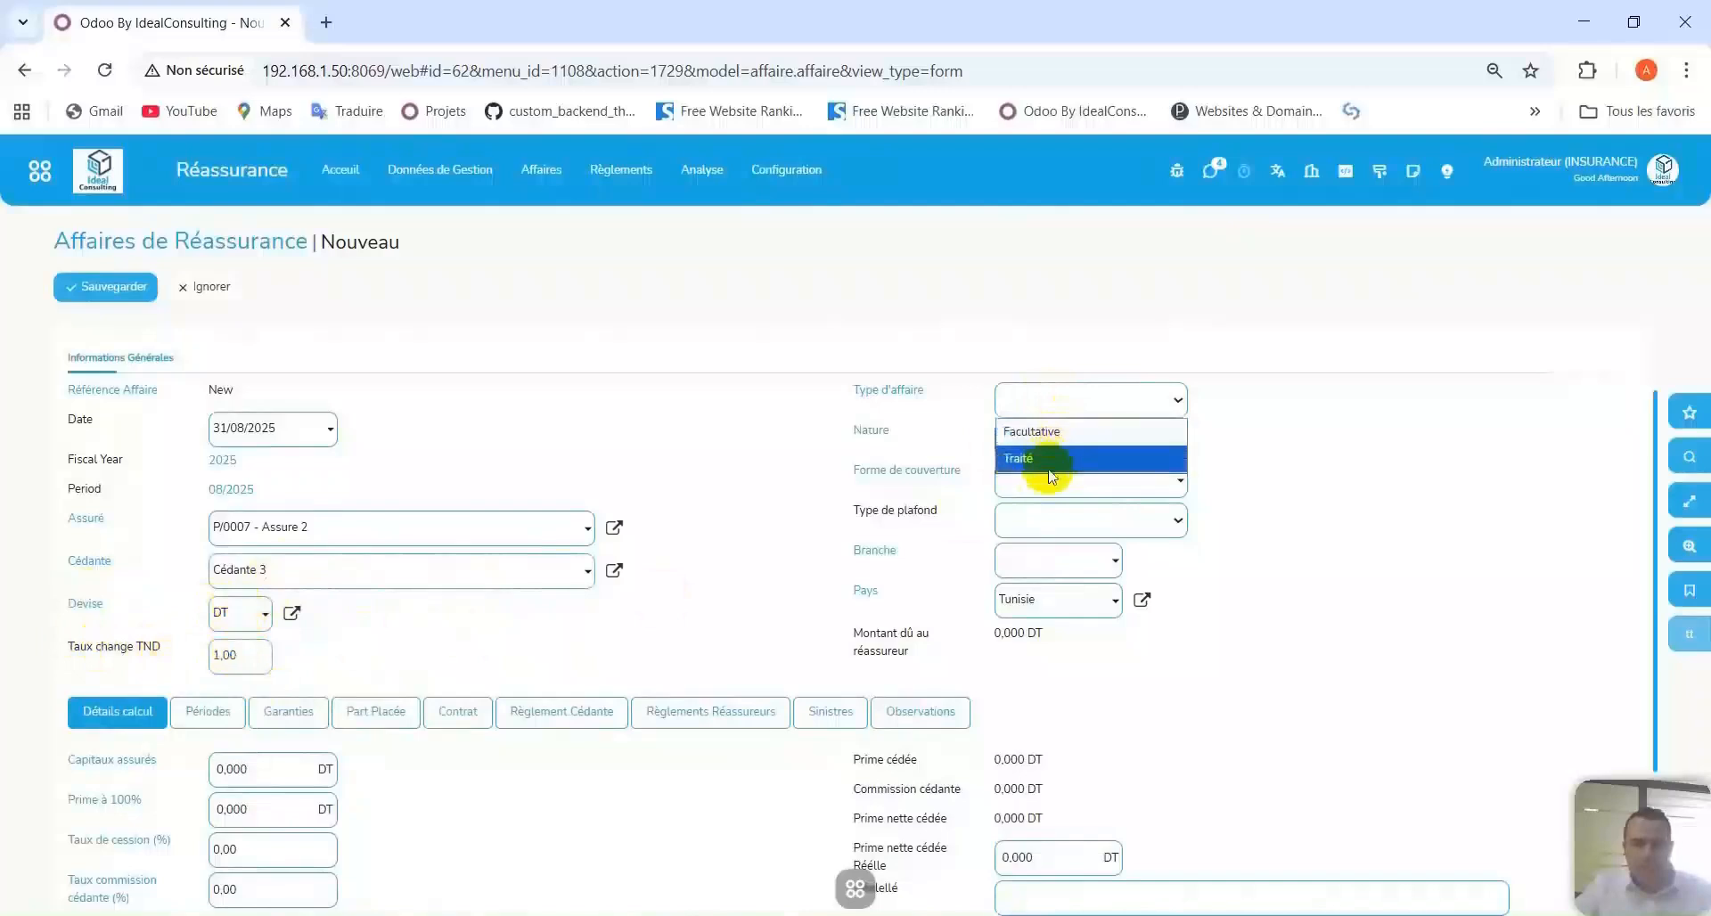
{"action": "left_click", "coordinate": [1055, 436]}
{"action": "left_click", "coordinate": [1059, 438]}
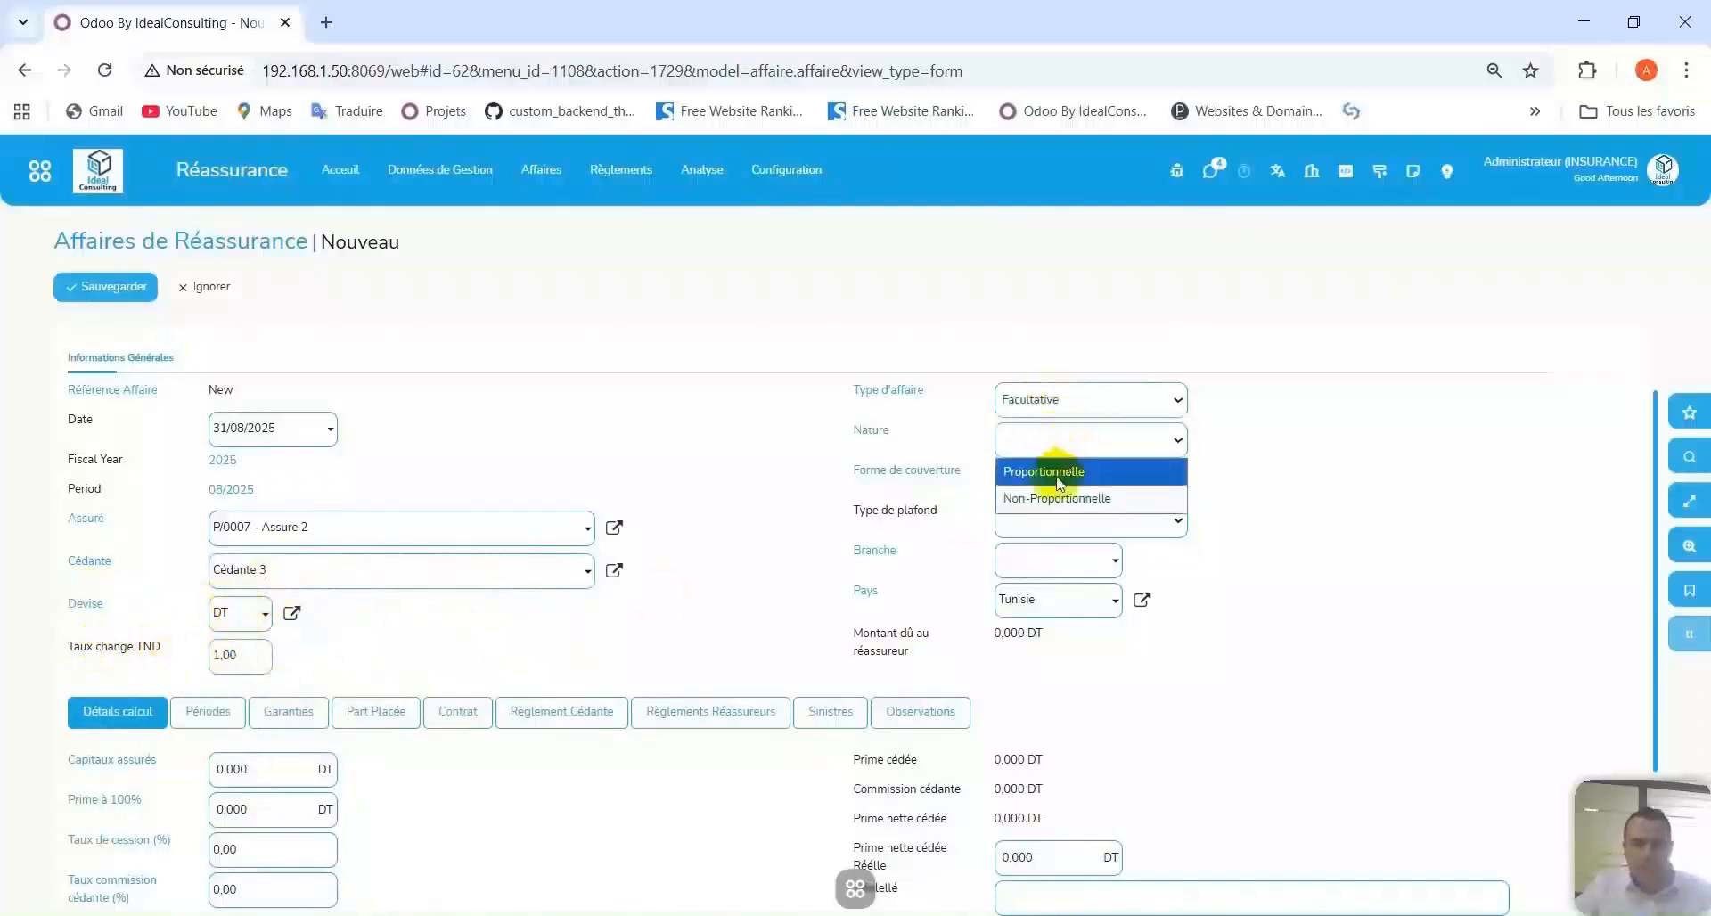
{"action": "left_click", "coordinate": [1060, 471]}
{"action": "left_click", "coordinate": [1065, 480]}
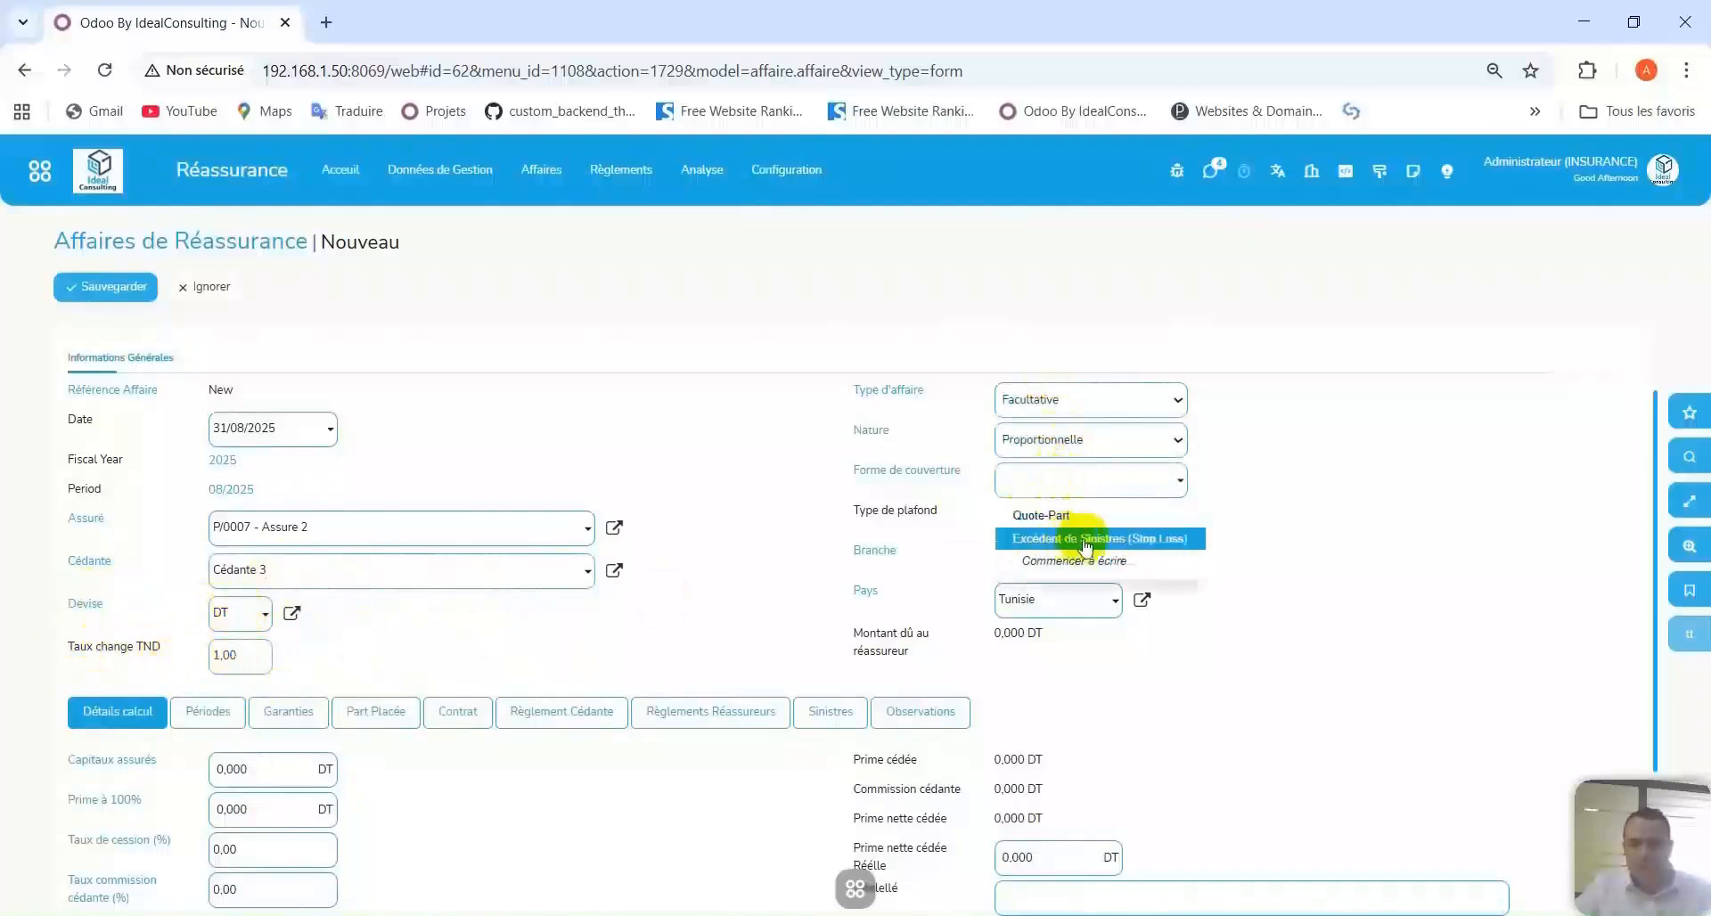
{"action": "left_click", "coordinate": [1060, 515]}
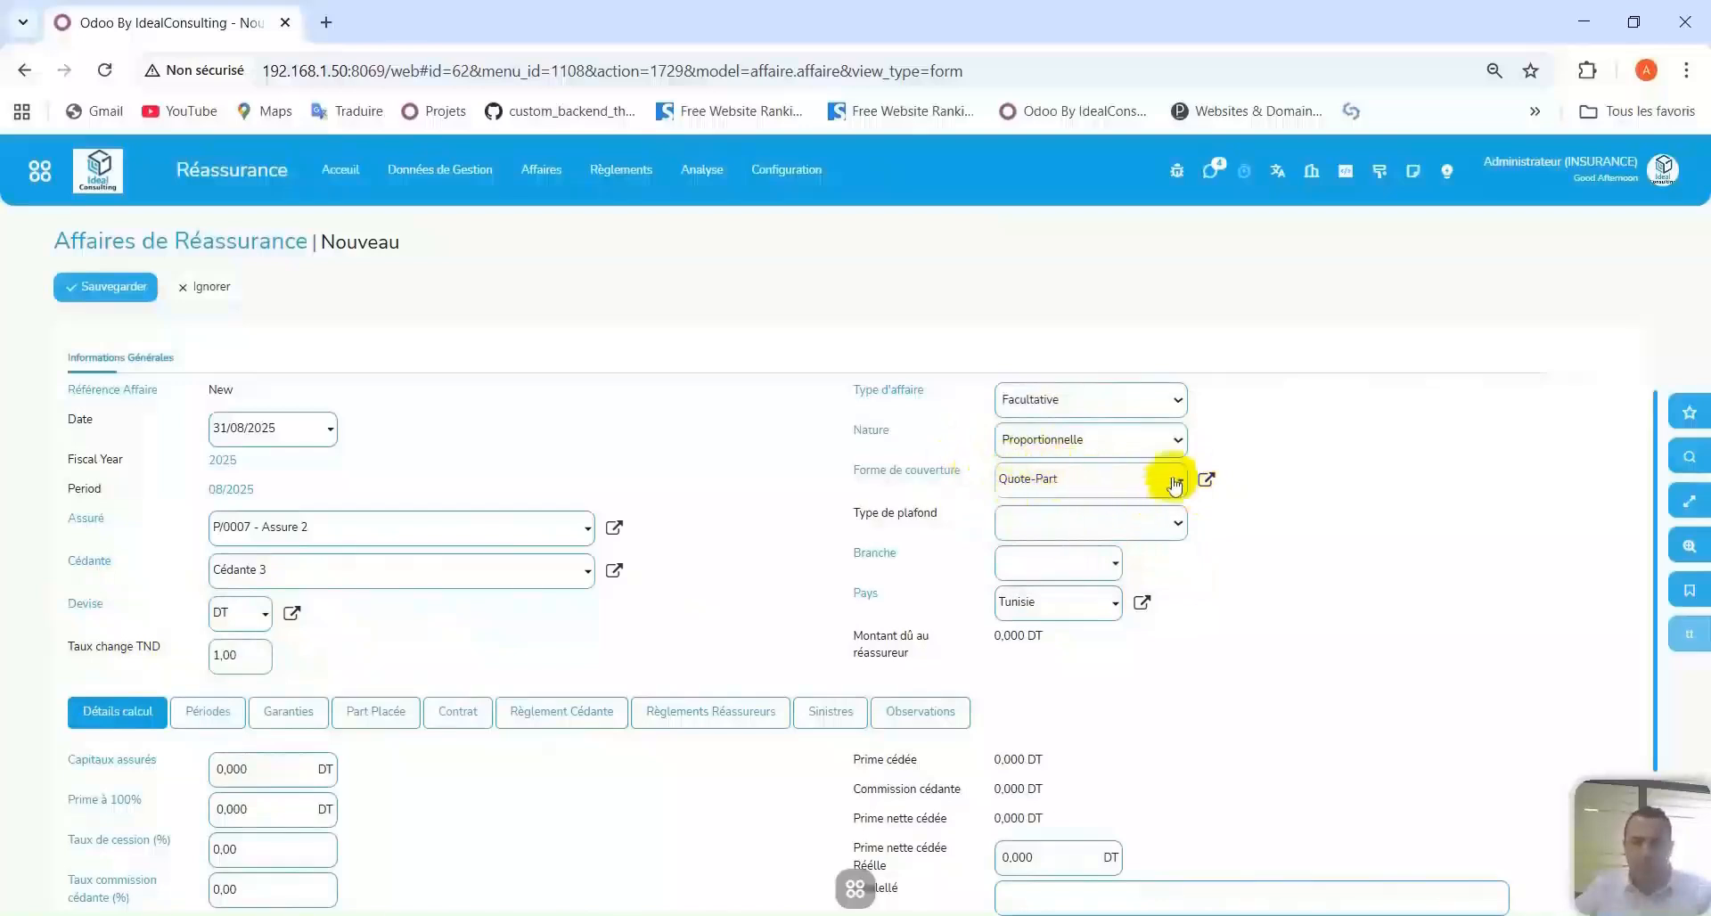
Open the Quote-Part coverage form's record, examine its Python calculation method and close it.
{"action": "left_click", "coordinate": [1206, 479]}
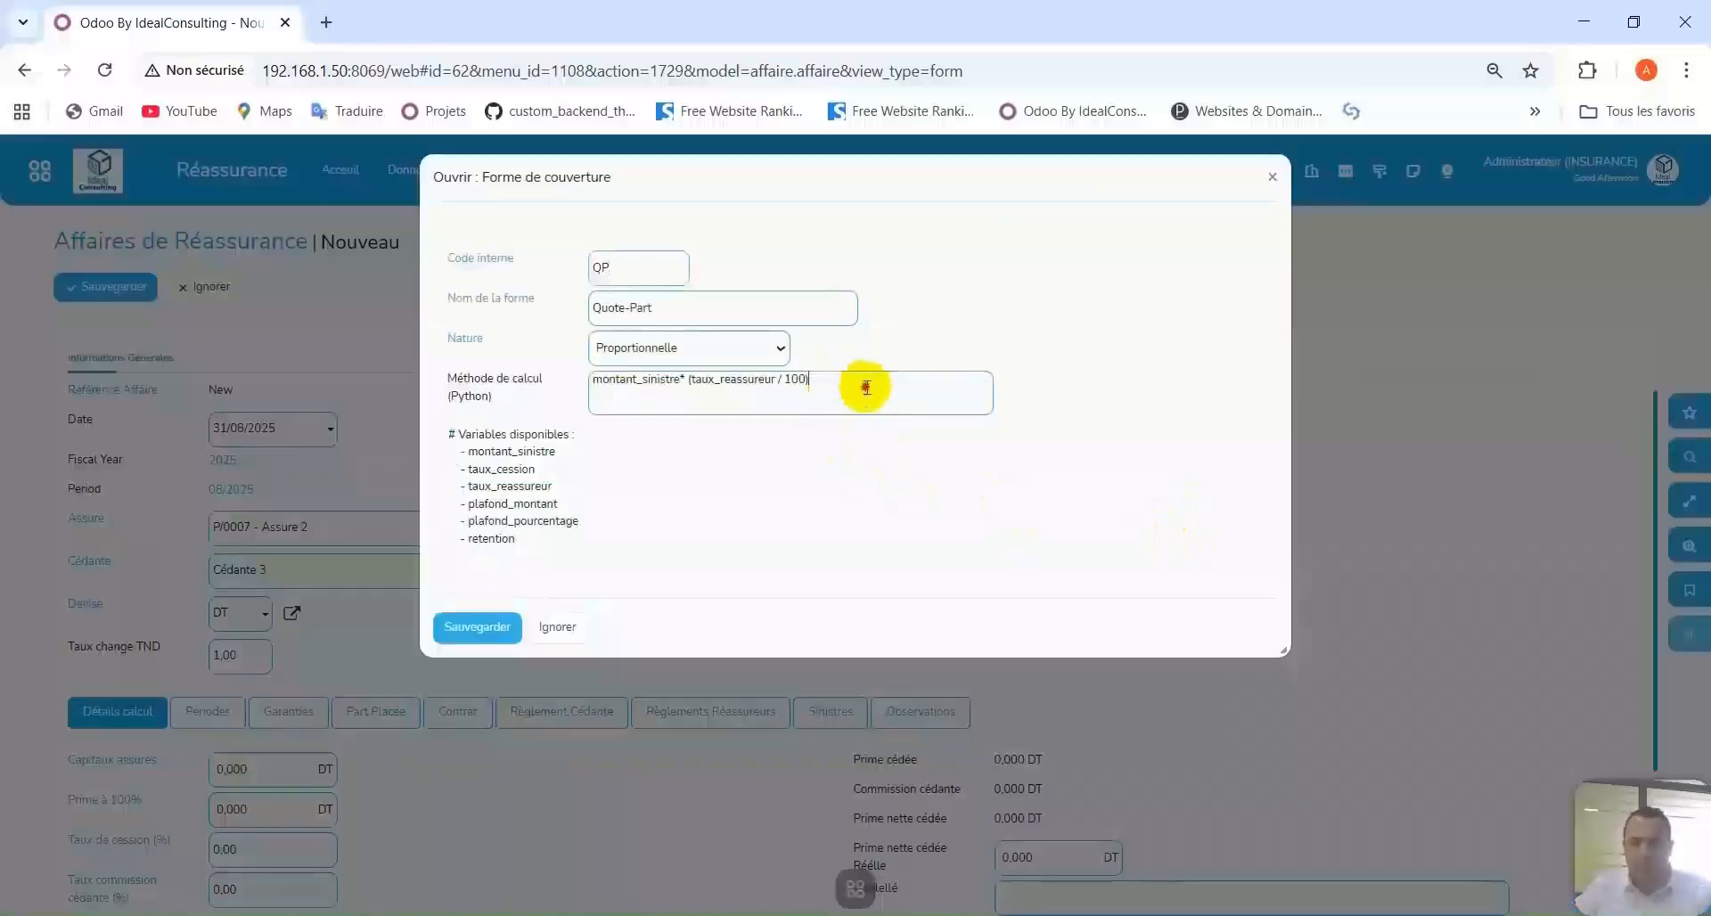
{"action": "left_click_drag", "start_coordinate": [863, 385], "coordinate": [546, 386]}
{"action": "left_click", "coordinate": [1272, 178]}
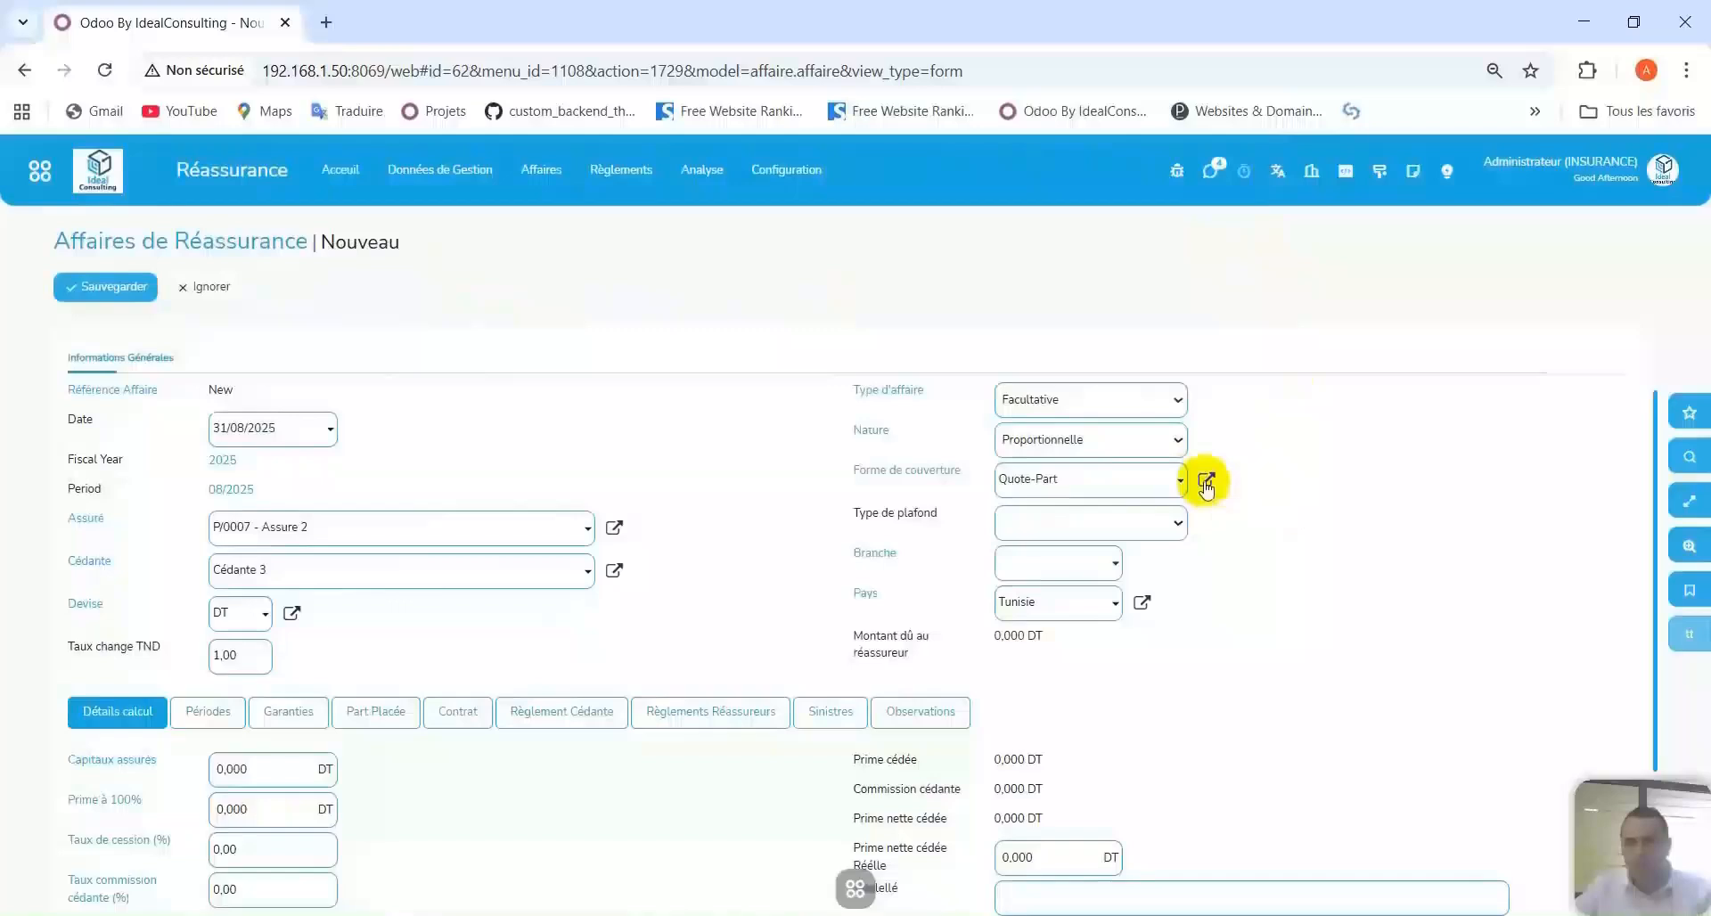
Reopen the Quote-Part record and compare its code, name and calculation formula with the available variables.
{"action": "left_click", "coordinate": [1206, 482]}
{"action": "double_click", "coordinate": [597, 269]}
{"action": "left_click_drag", "start_coordinate": [683, 308], "coordinate": [573, 298]}
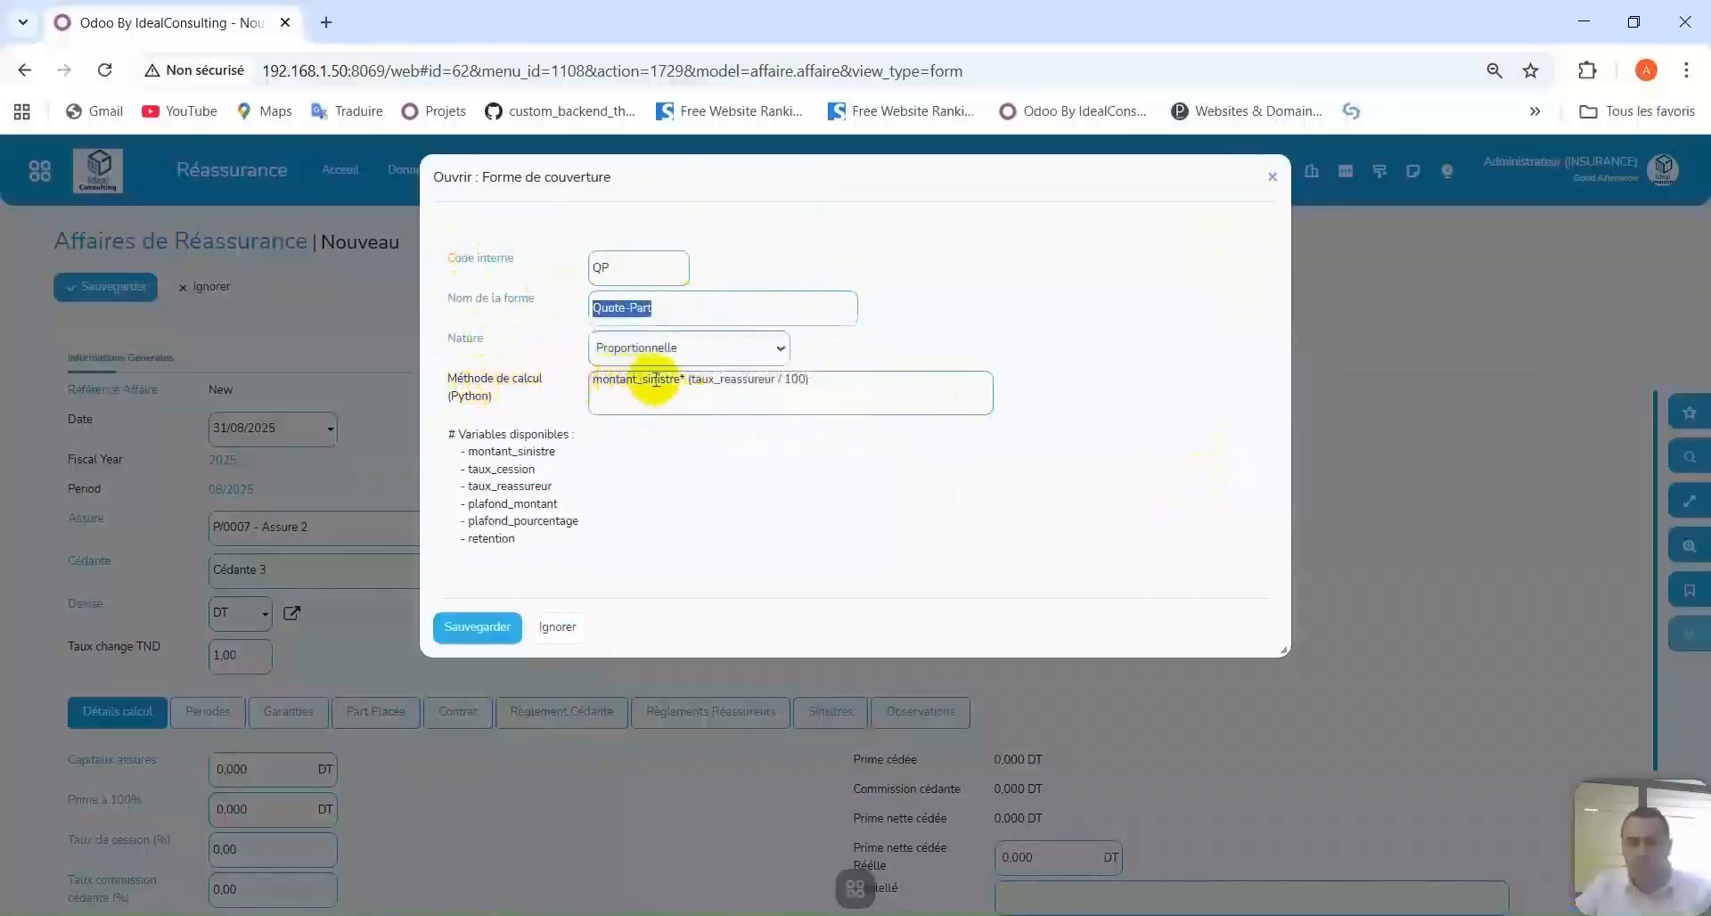
{"action": "left_click_drag", "start_coordinate": [834, 380], "coordinate": [573, 357]}
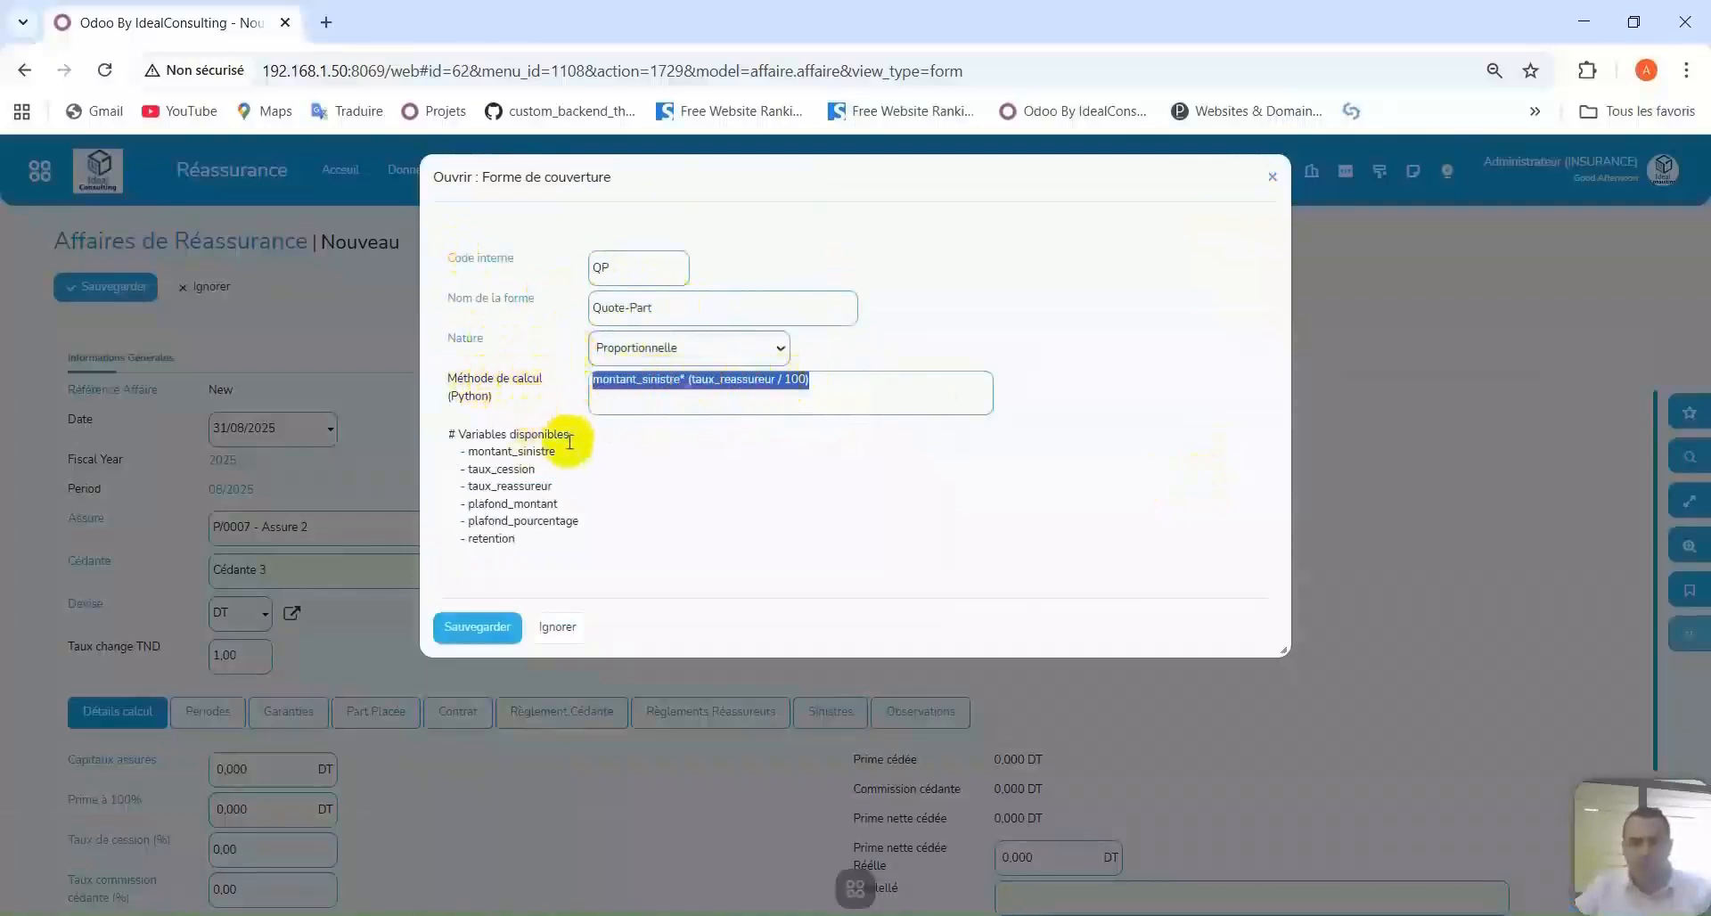
{"action": "mouse_move", "coordinate": [471, 455]}
{"action": "left_mouse_down"}
{"action": "mouse_move", "coordinate": [550, 454]}
{"action": "mouse_move", "coordinate": [493, 475]}
{"action": "mouse_move", "coordinate": [559, 476]}
{"action": "mouse_move", "coordinate": [486, 501]}
{"action": "mouse_move", "coordinate": [517, 519]}
{"action": "mouse_move", "coordinate": [488, 517]}
{"action": "mouse_move", "coordinate": [469, 486]}
{"action": "left_mouse_up"}
{"action": "left_click", "coordinate": [514, 516]}
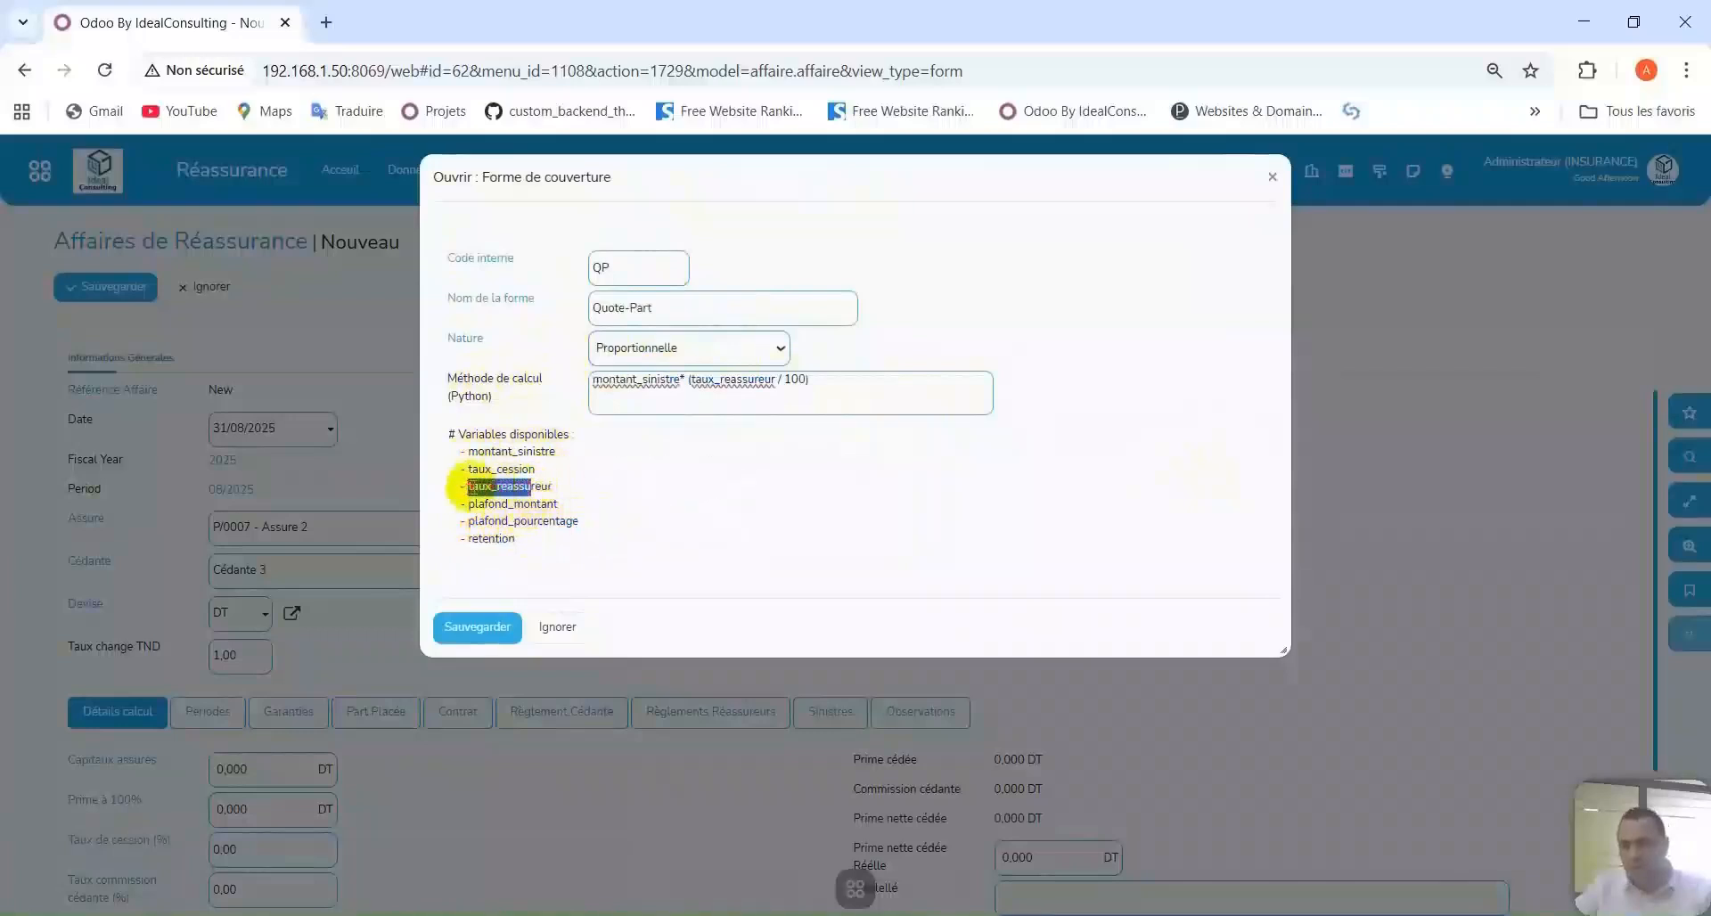
{"action": "left_click_drag", "start_coordinate": [831, 380], "coordinate": [590, 379]}
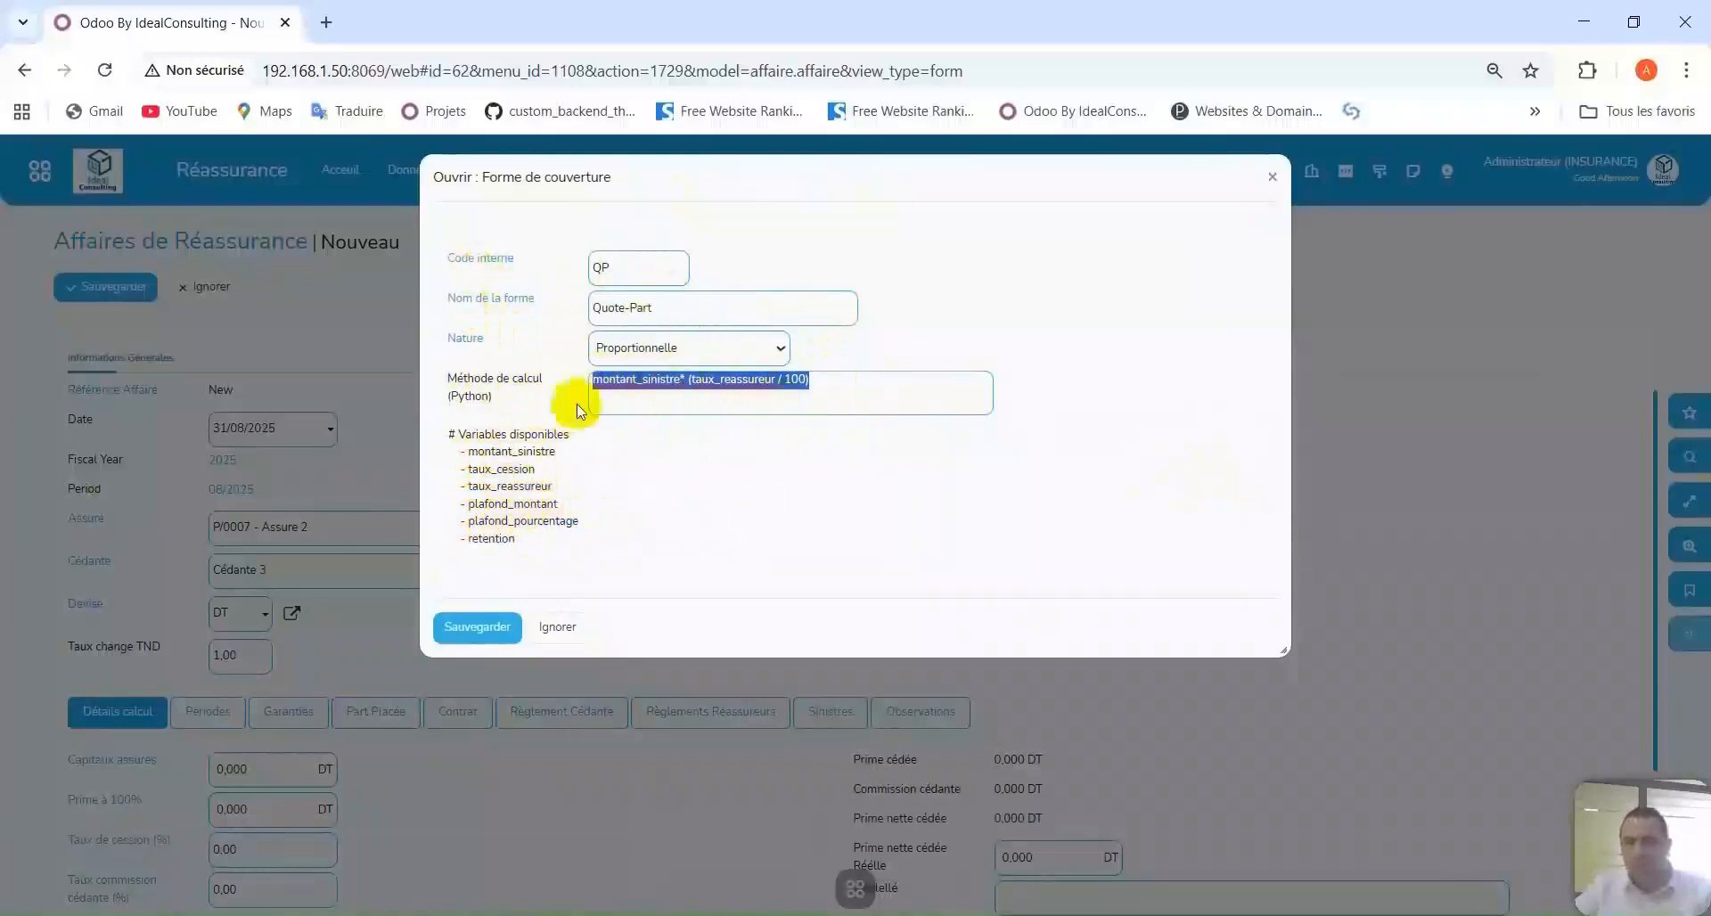
{"action": "left_click_drag", "start_coordinate": [524, 508], "coordinate": [479, 510]}
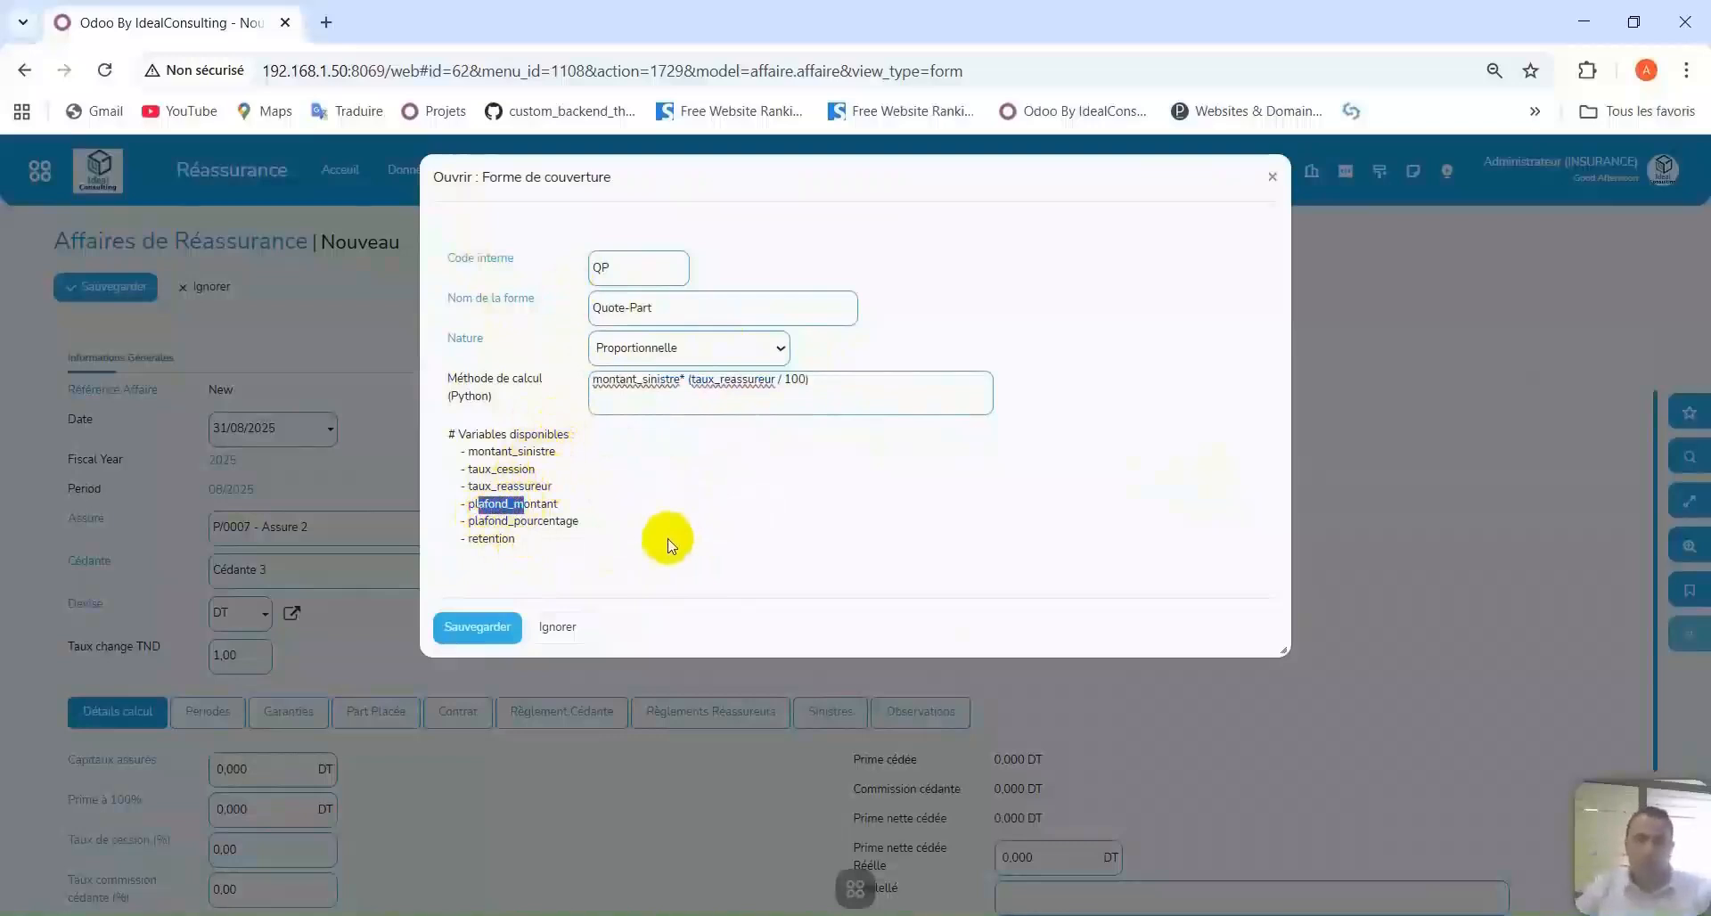
{"action": "left_click_drag", "start_coordinate": [889, 393], "coordinate": [640, 393]}
{"action": "left_click", "coordinate": [1272, 181]}
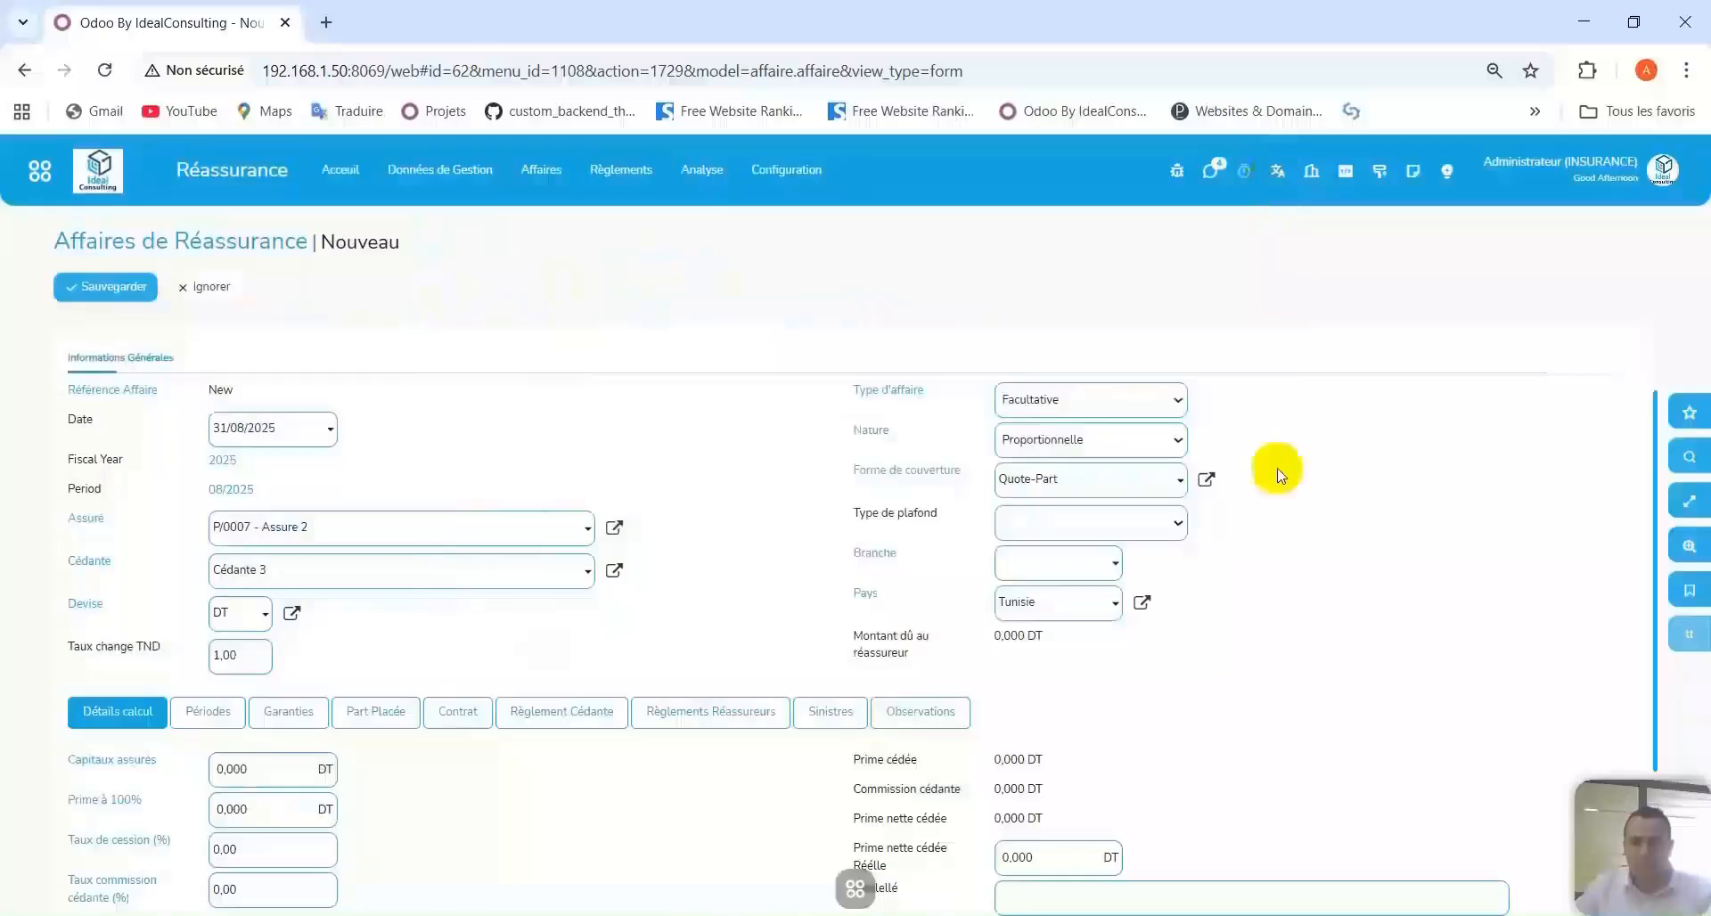
Try the Plafond Montant option as the affair's Type de plafond and go to its amount field.
{"action": "left_click", "coordinate": [1150, 522]}
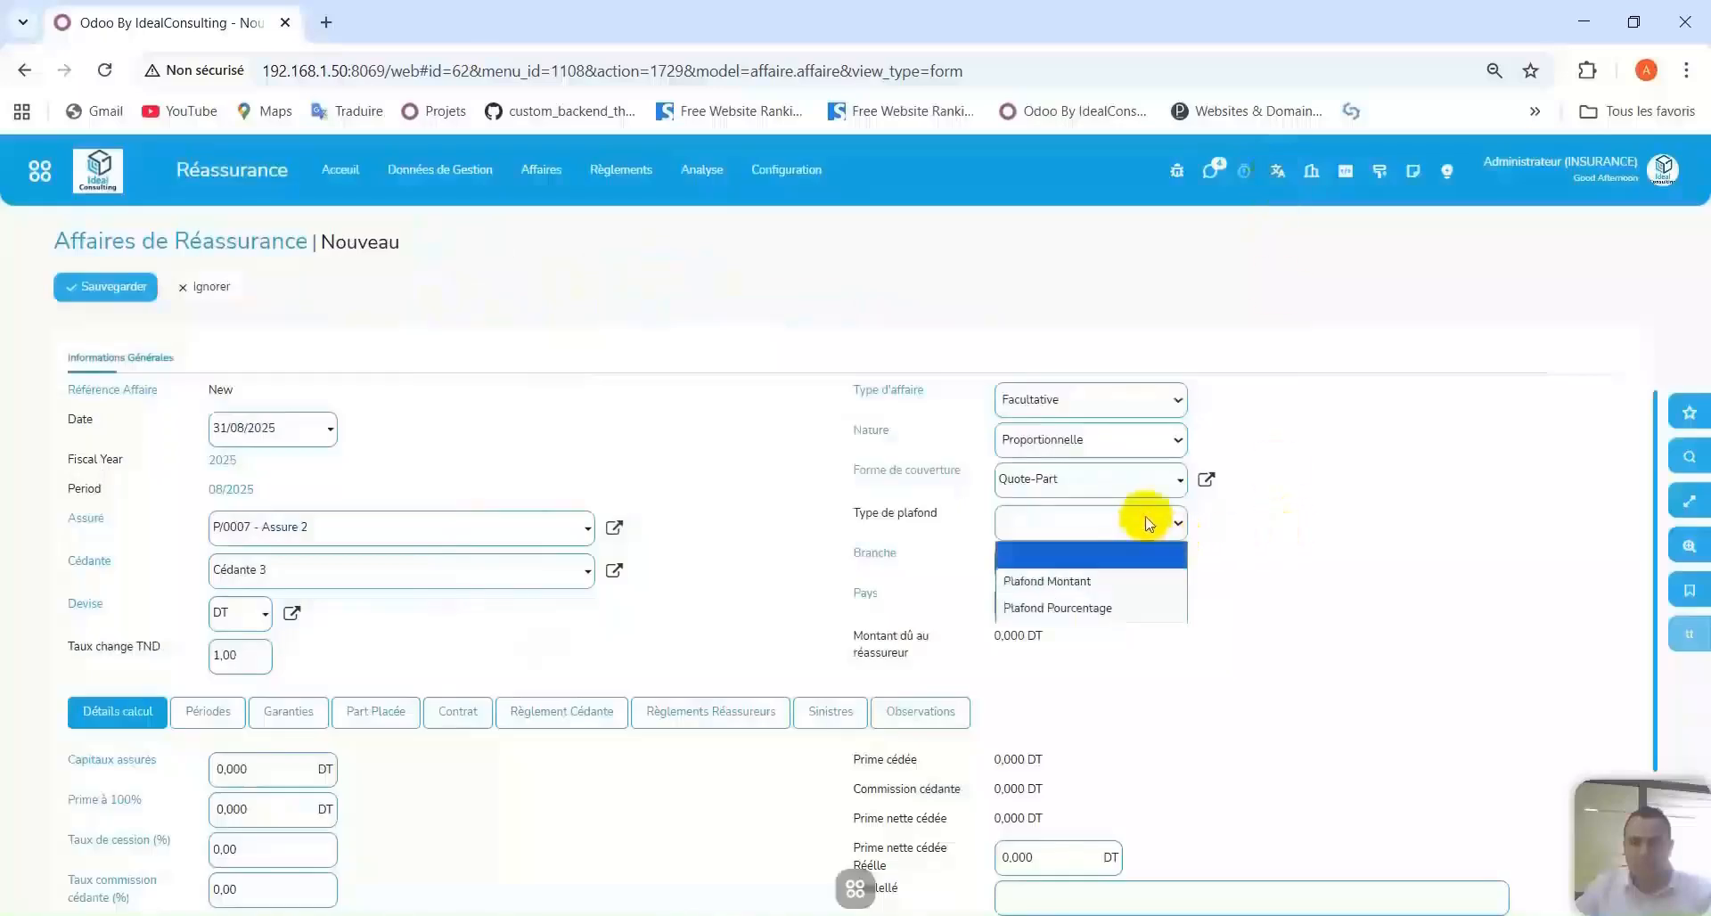
{"action": "left_click", "coordinate": [1032, 548]}
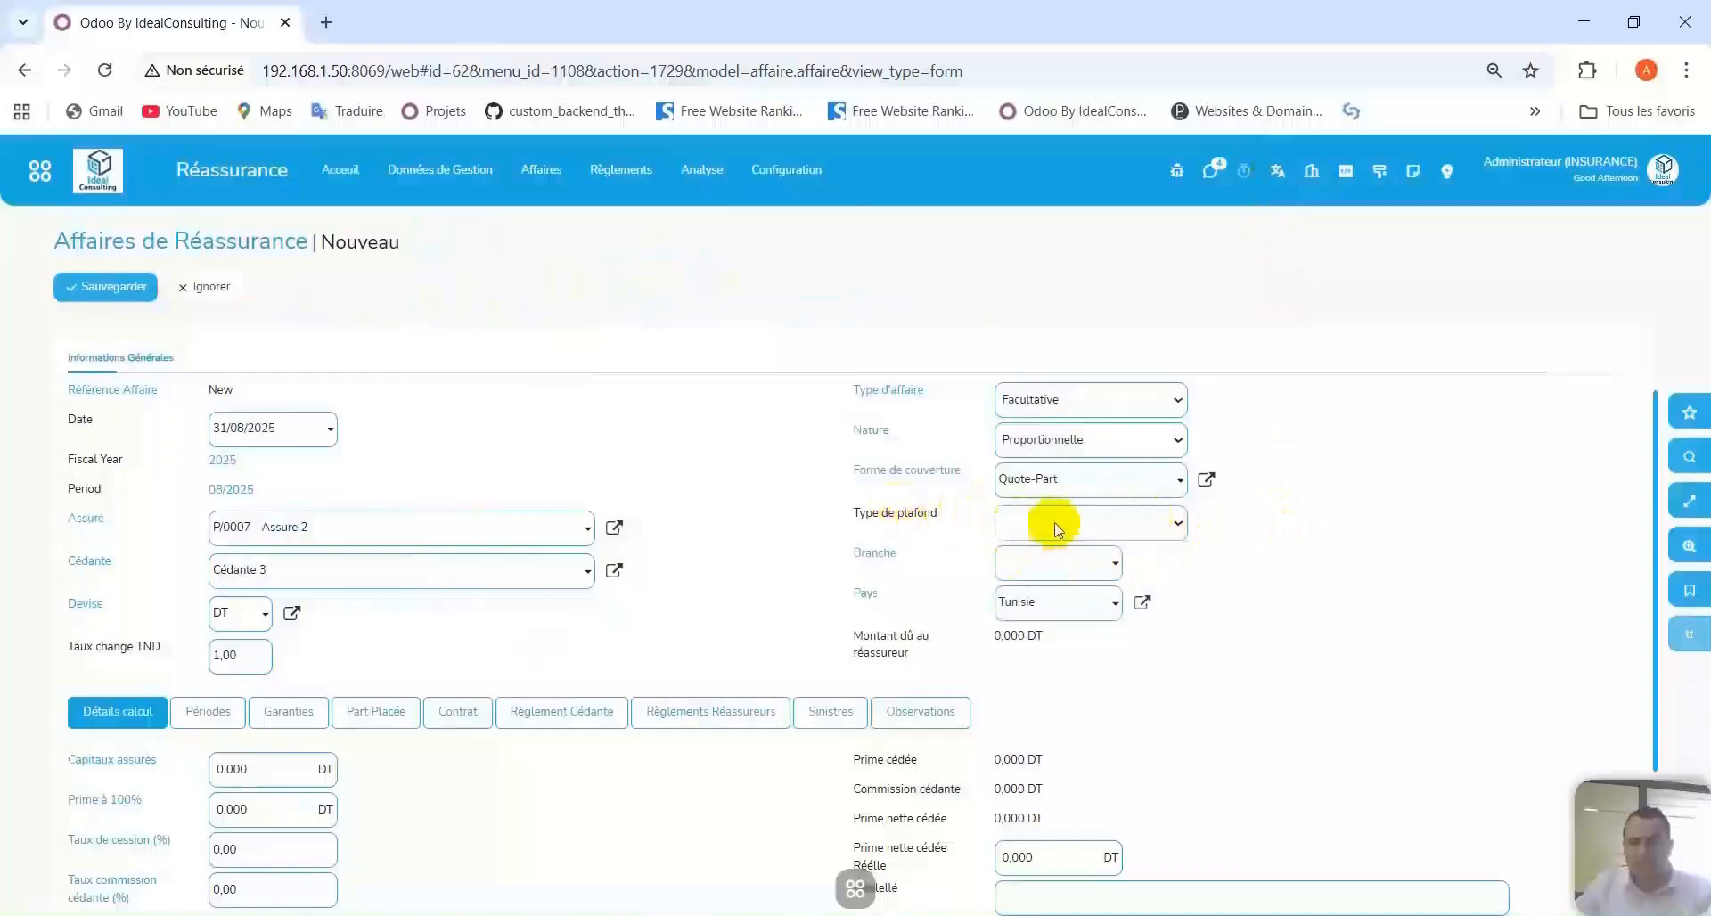
{"action": "left_click", "coordinate": [1063, 537]}
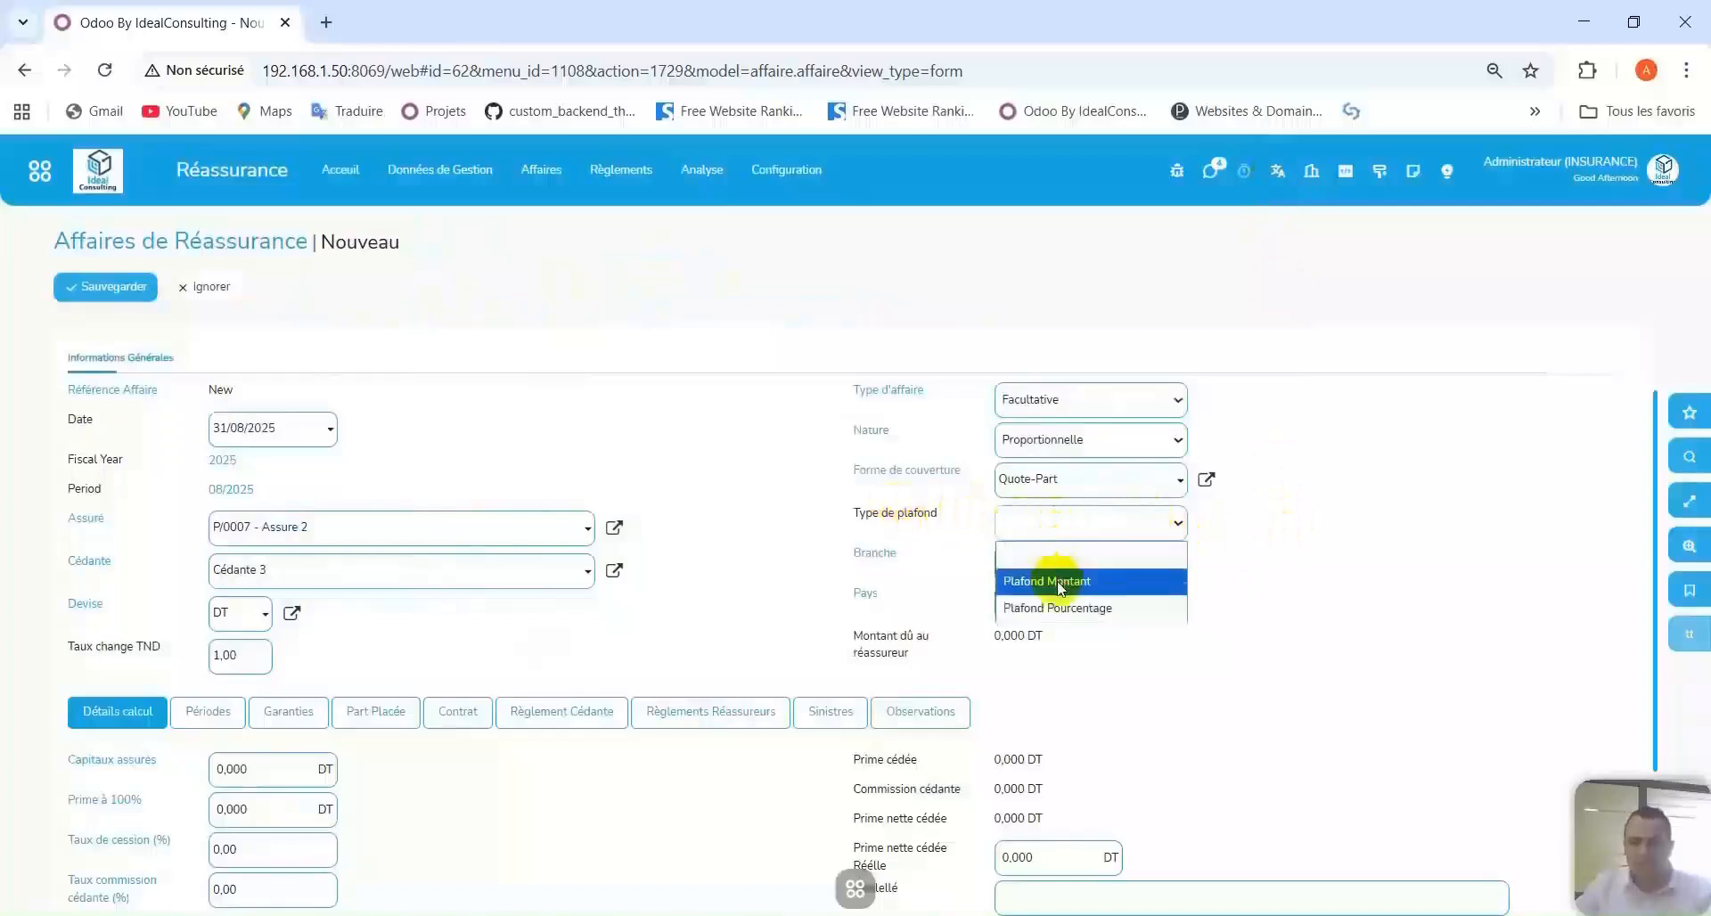
{"action": "left_click", "coordinate": [1059, 581]}
{"action": "left_click", "coordinate": [1069, 569]}
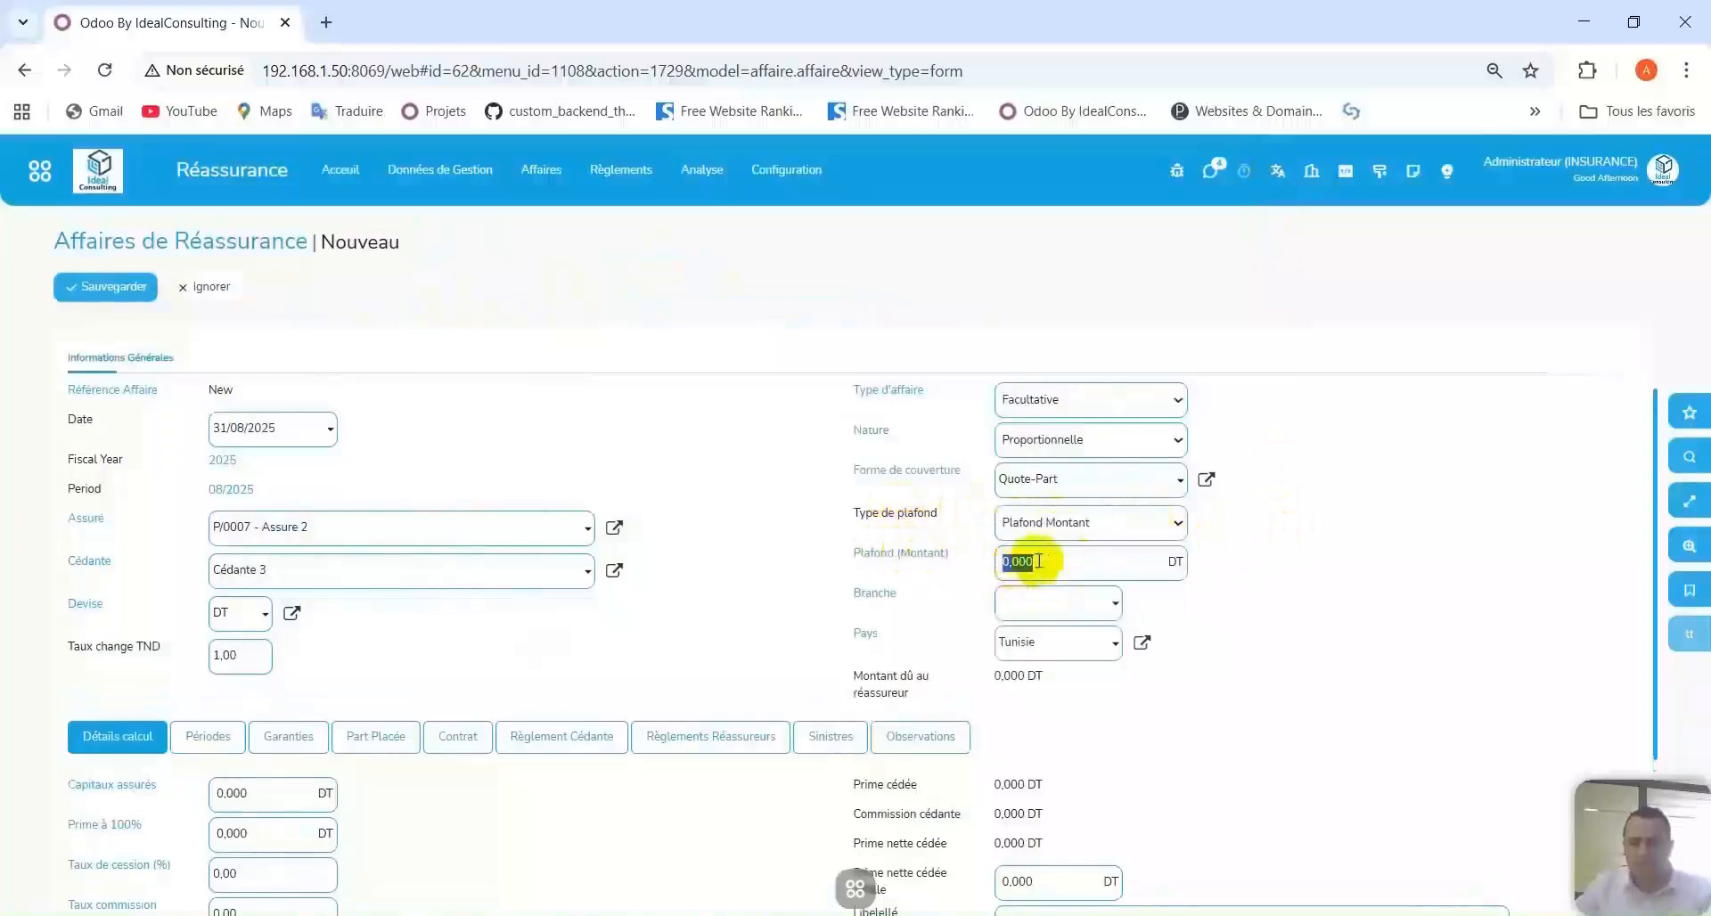
Set Type de plafond to Plafond Pourcentage and enter 20 as the Plafond (%).
{"action": "left_click", "coordinate": [1069, 526]}
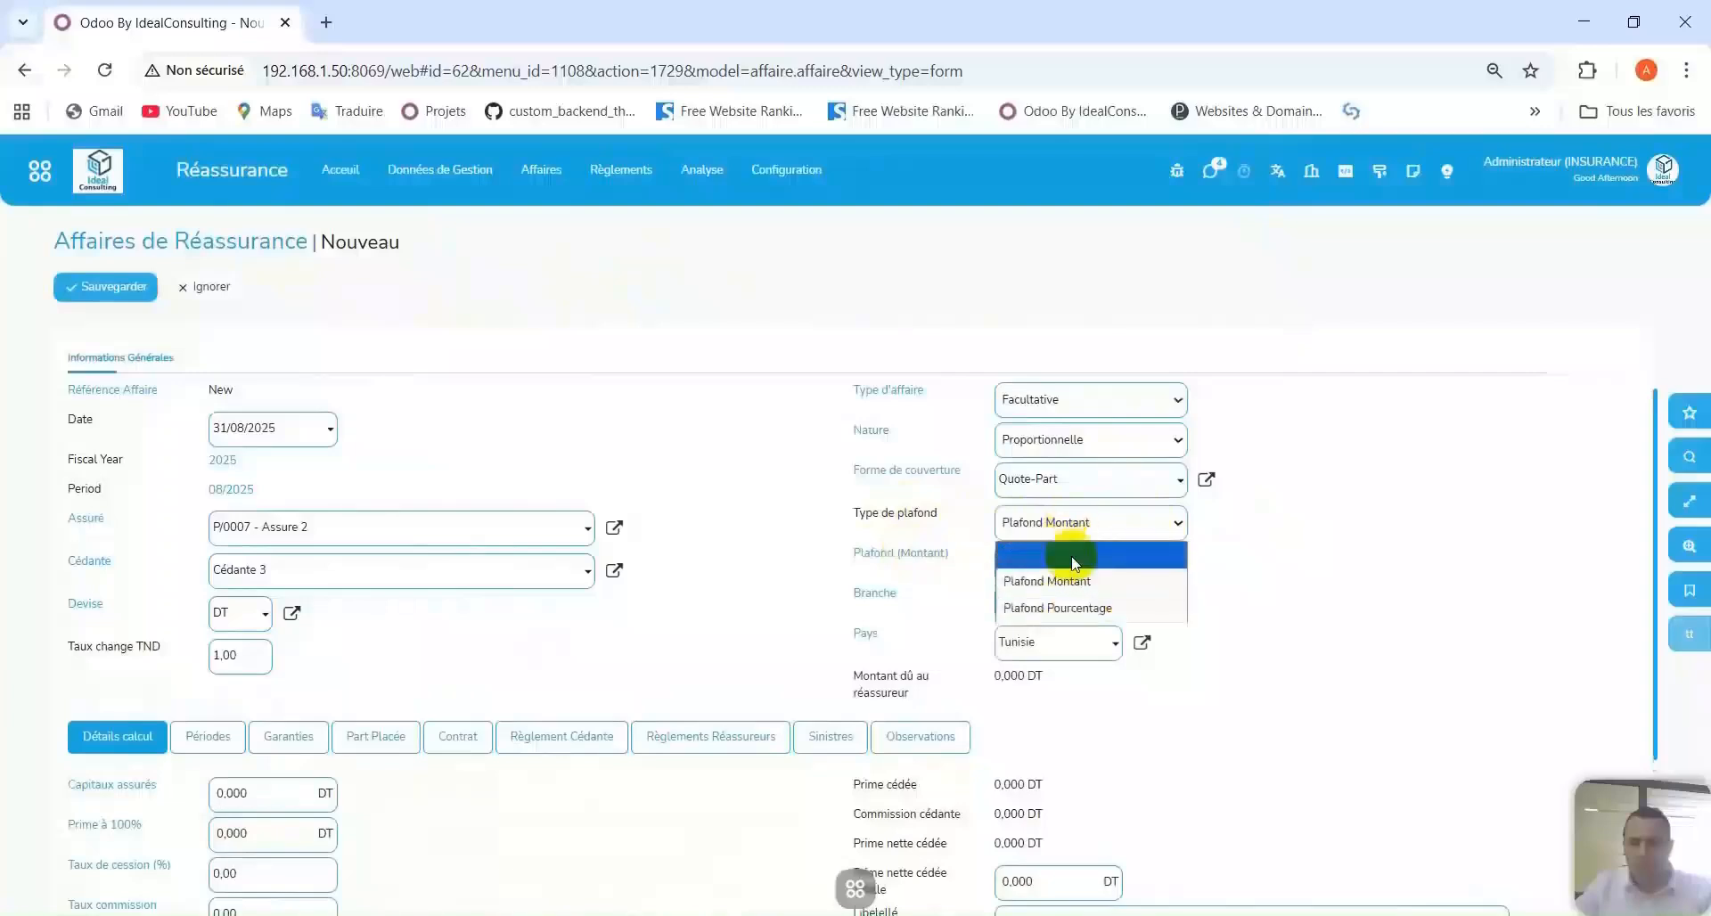
{"action": "left_click", "coordinate": [1062, 603]}
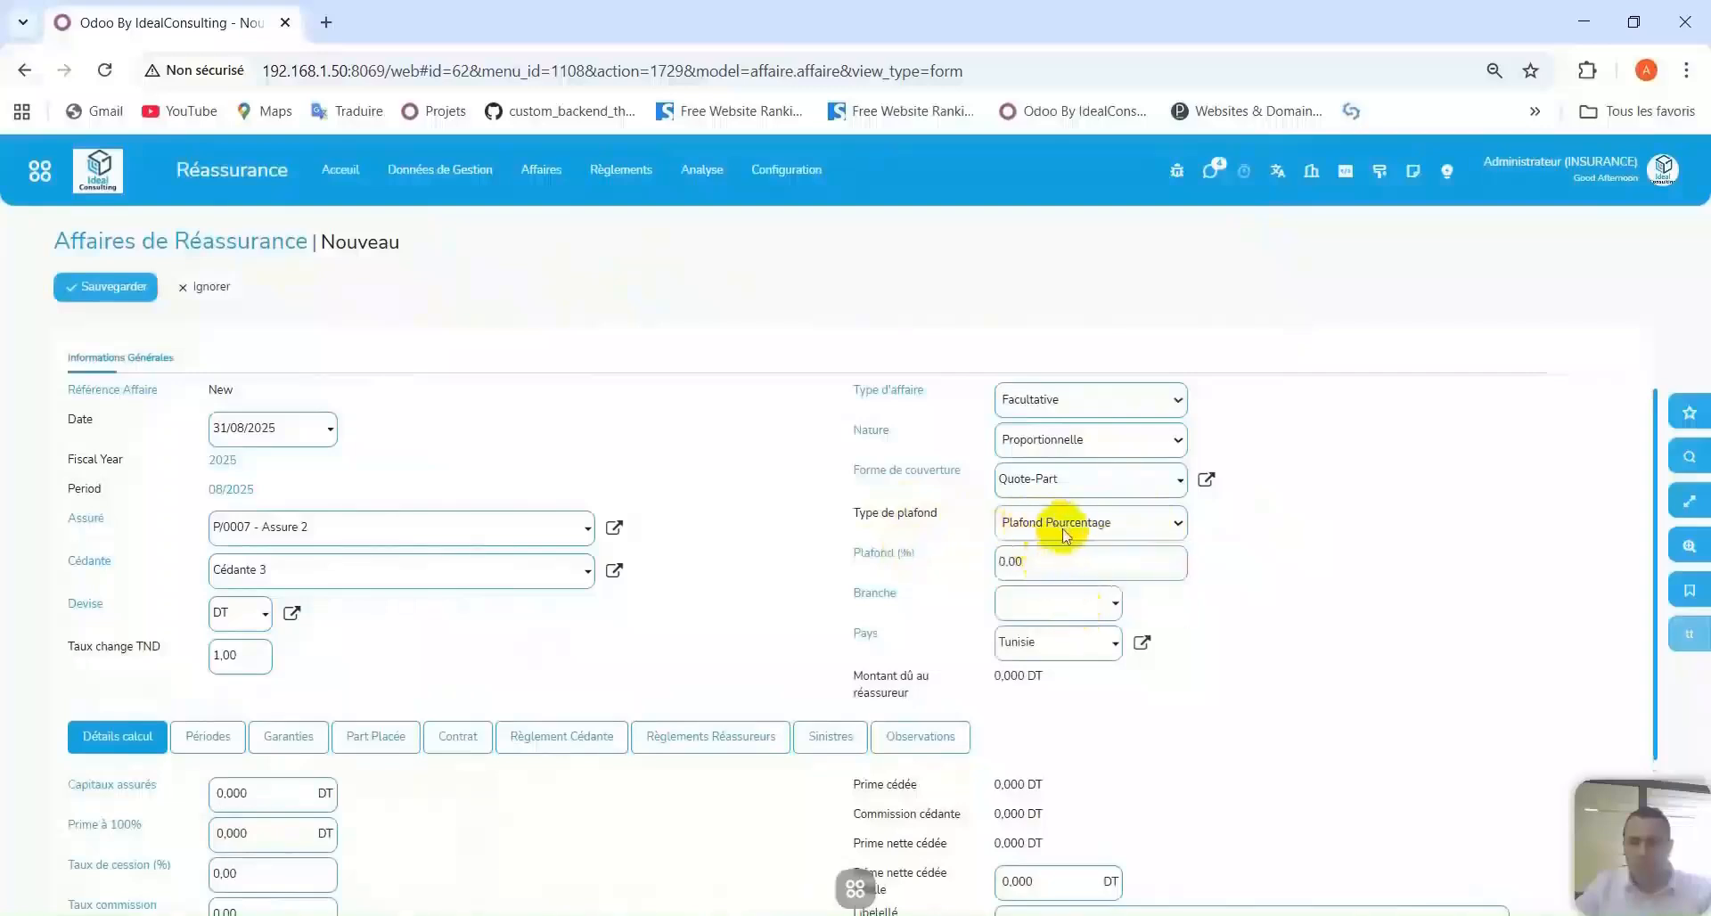
{"action": "left_click", "coordinate": [1076, 561]}
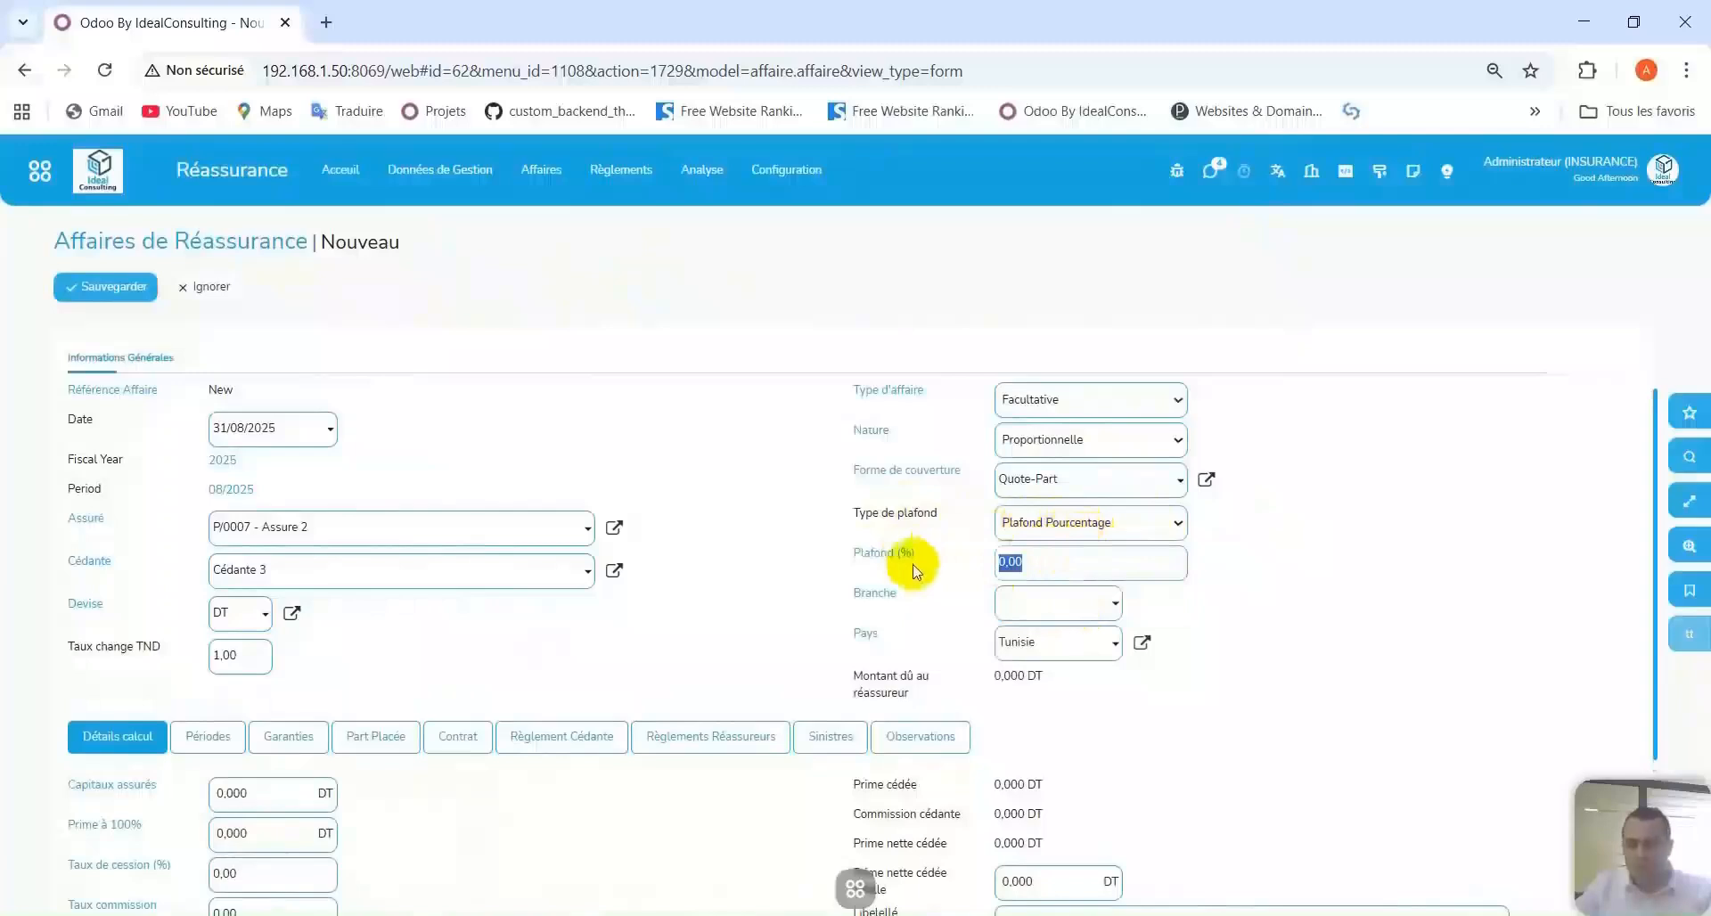
{"action": "type", "text": "20"}
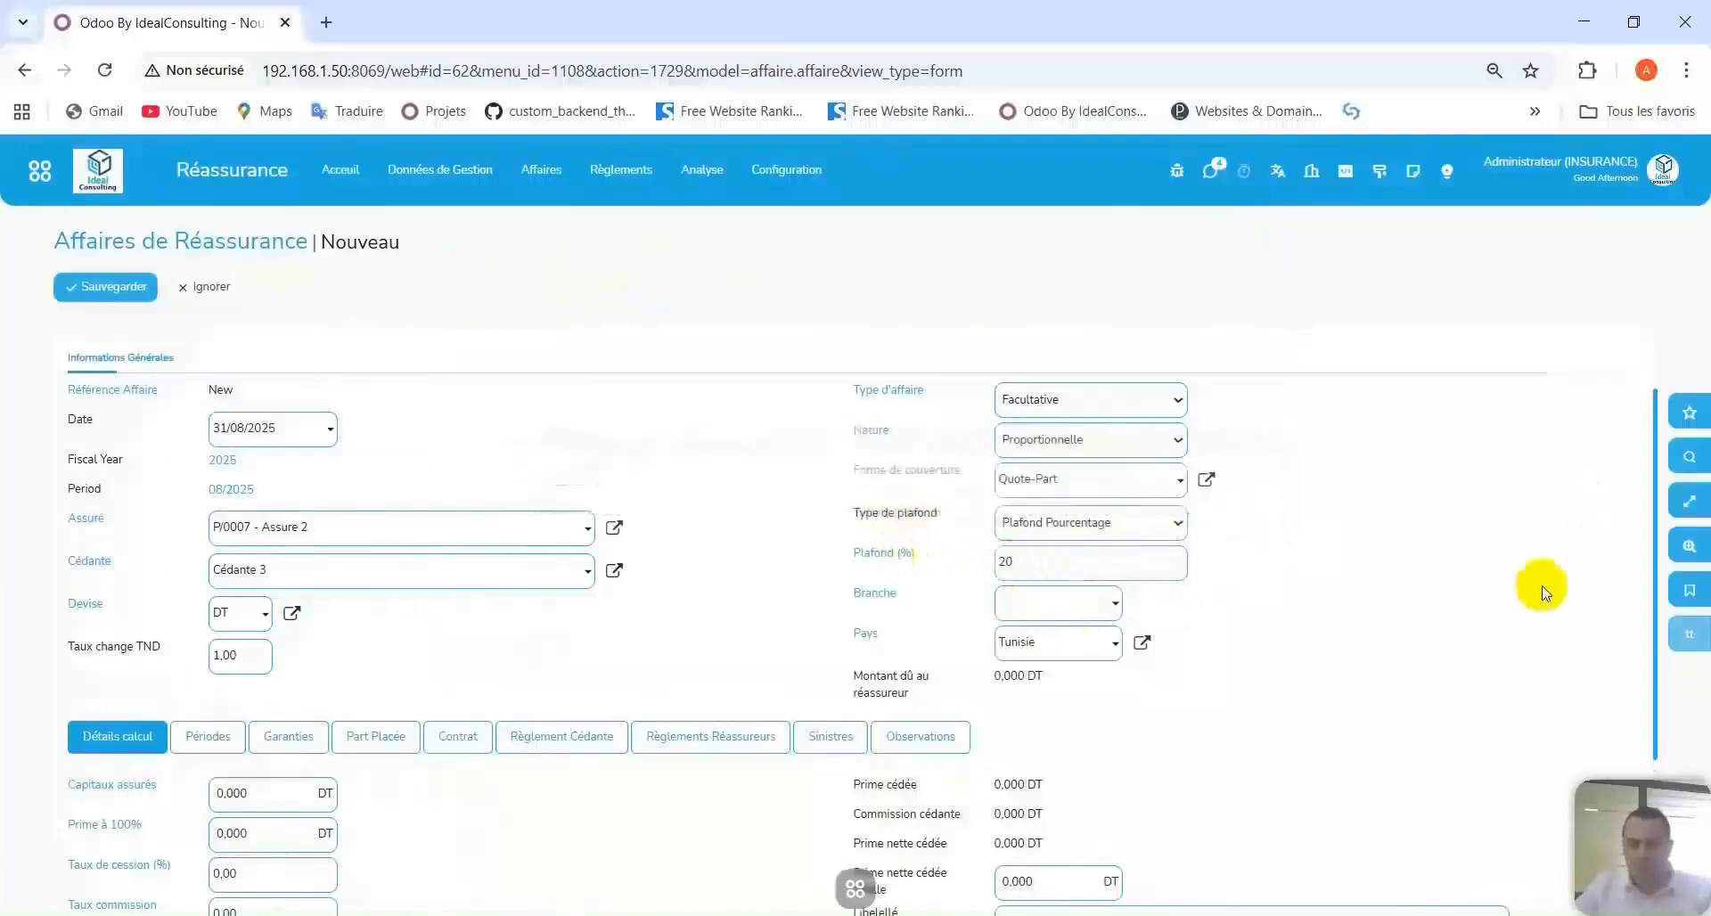
Clear the affair's Type de plafond and choose Facultés terrestre as its Branche.
{"action": "left_click", "coordinate": [1142, 529]}
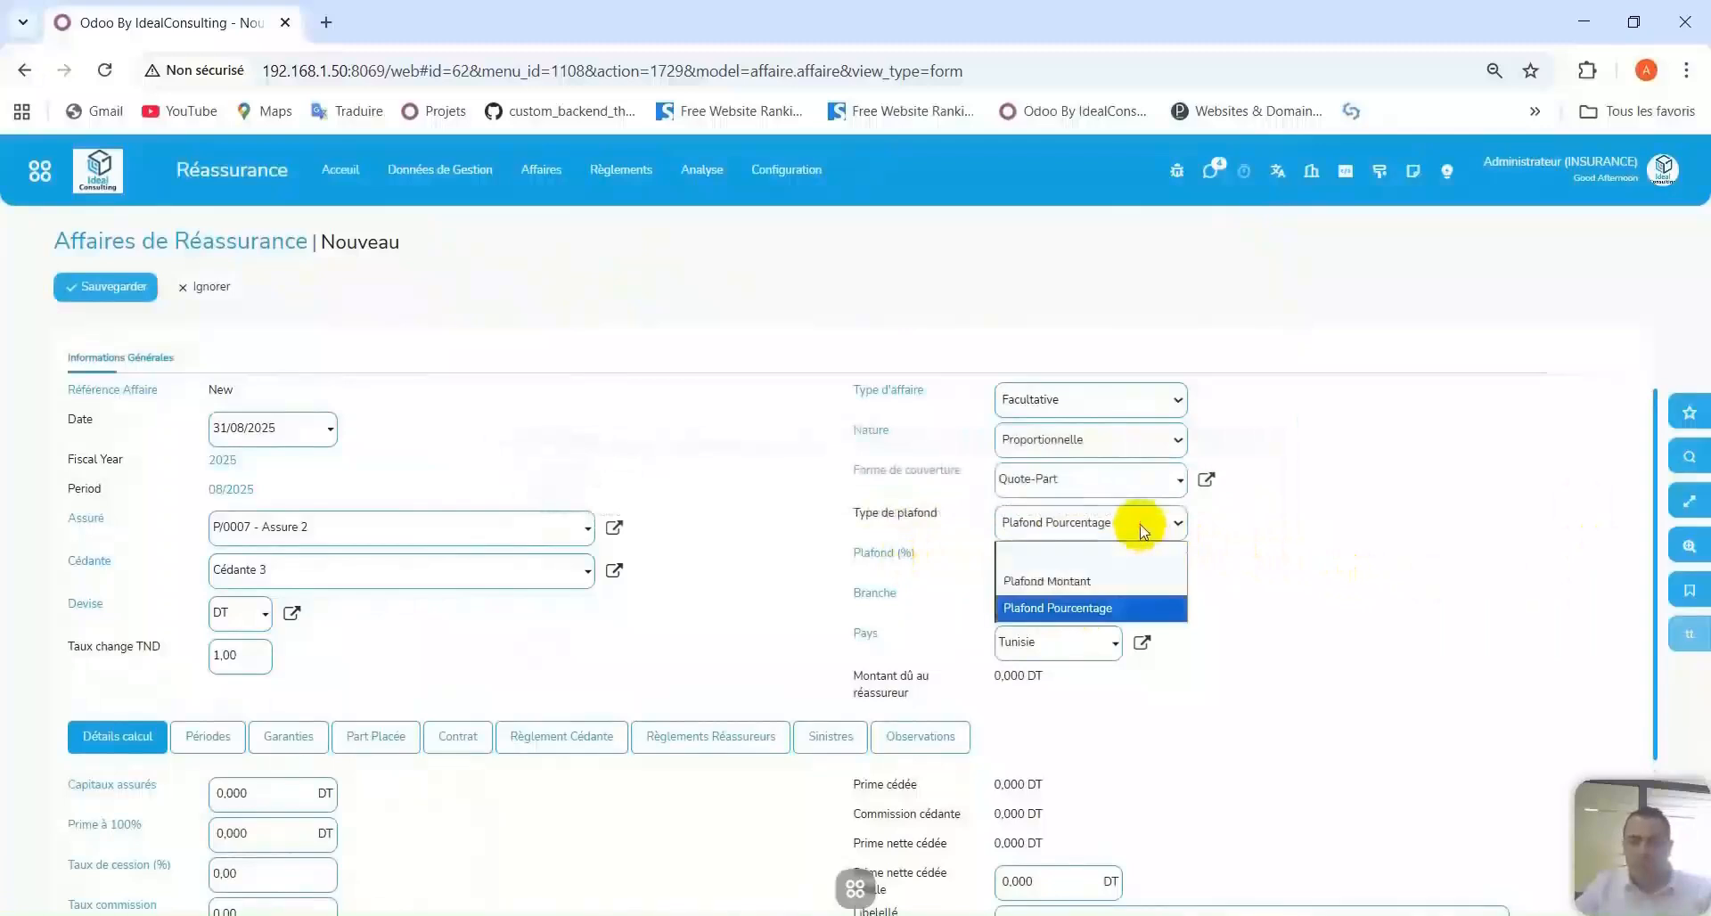
{"action": "left_click", "coordinate": [1112, 555]}
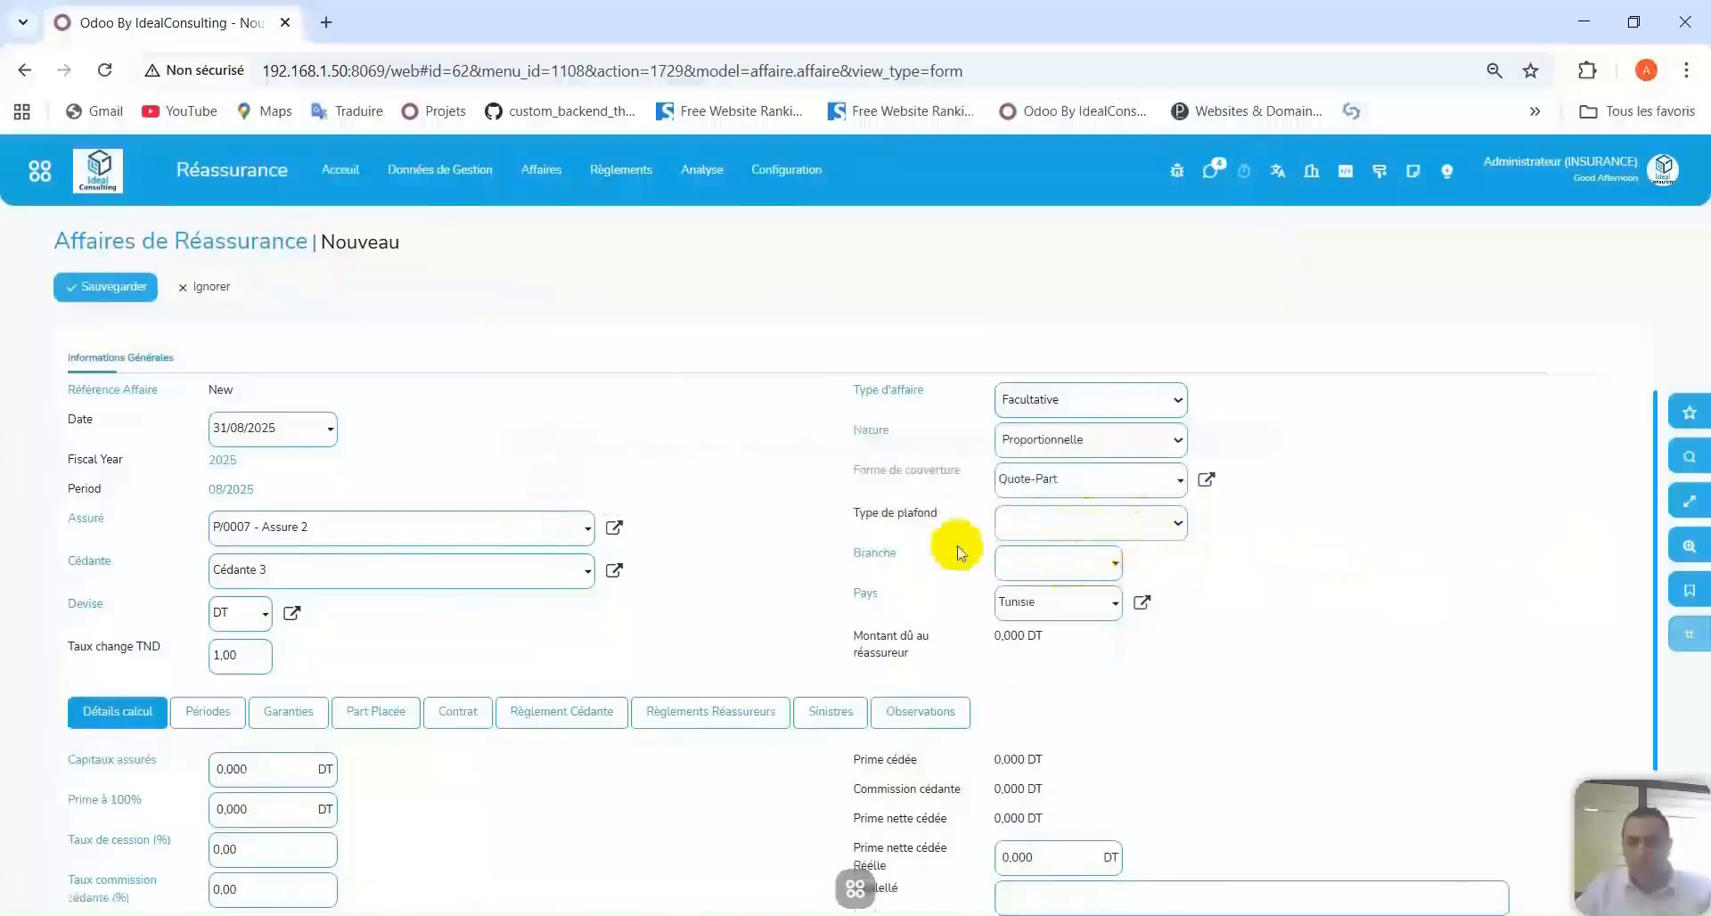
{"action": "left_click", "coordinate": [1097, 566]}
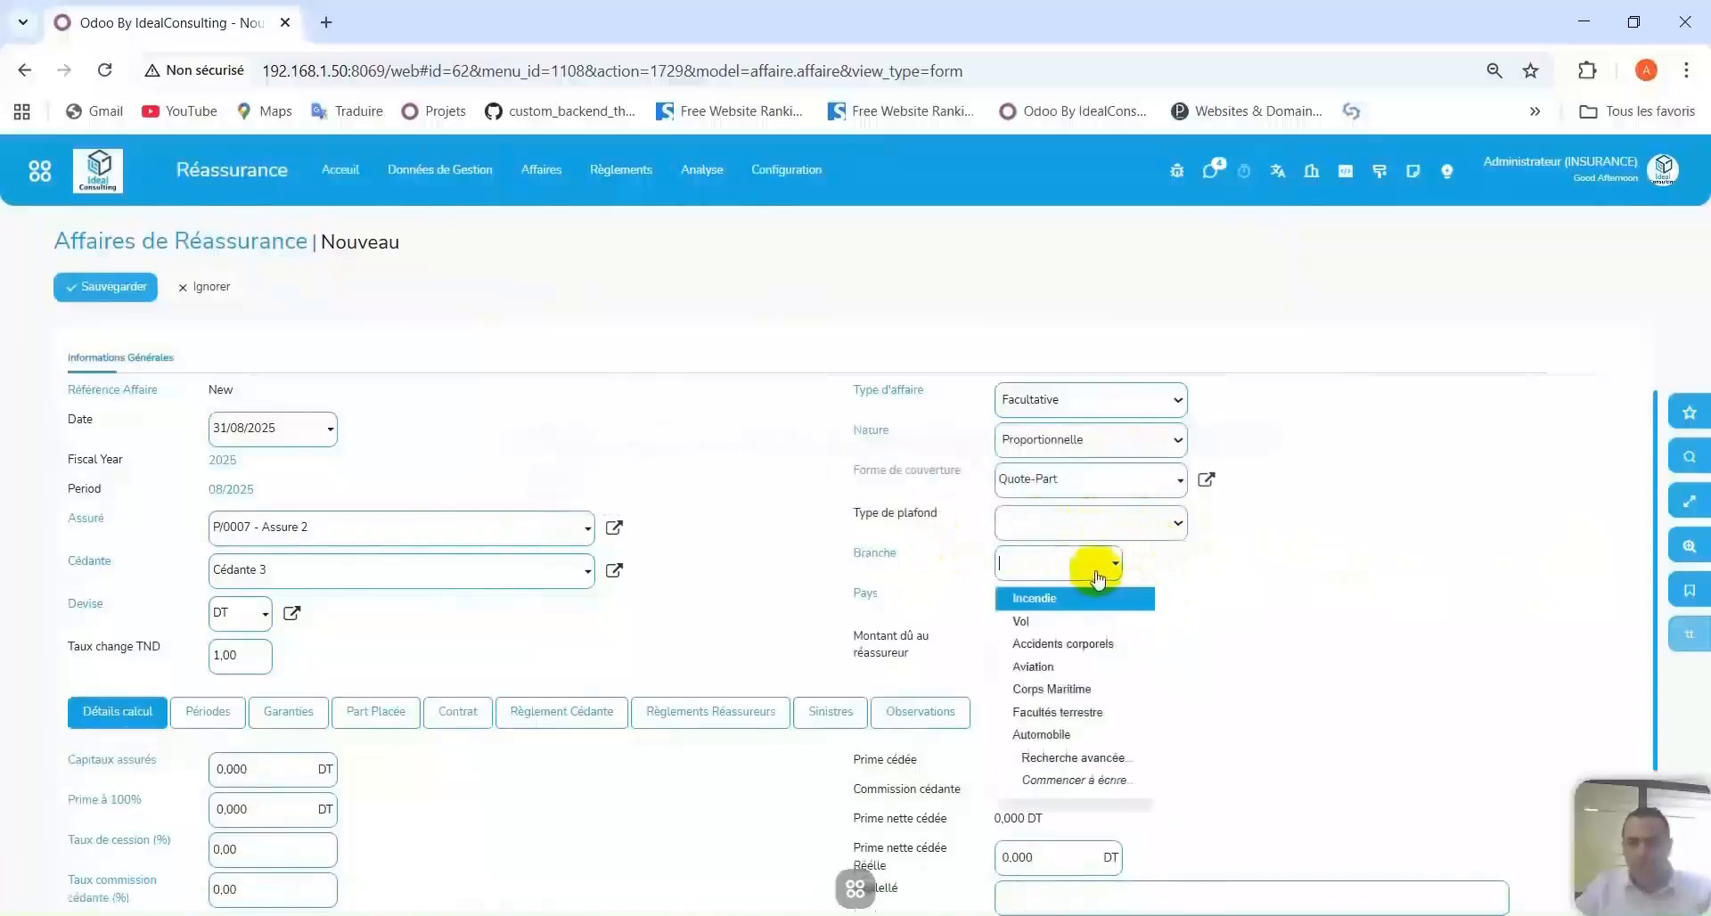
{"action": "left_click", "coordinate": [1078, 711]}
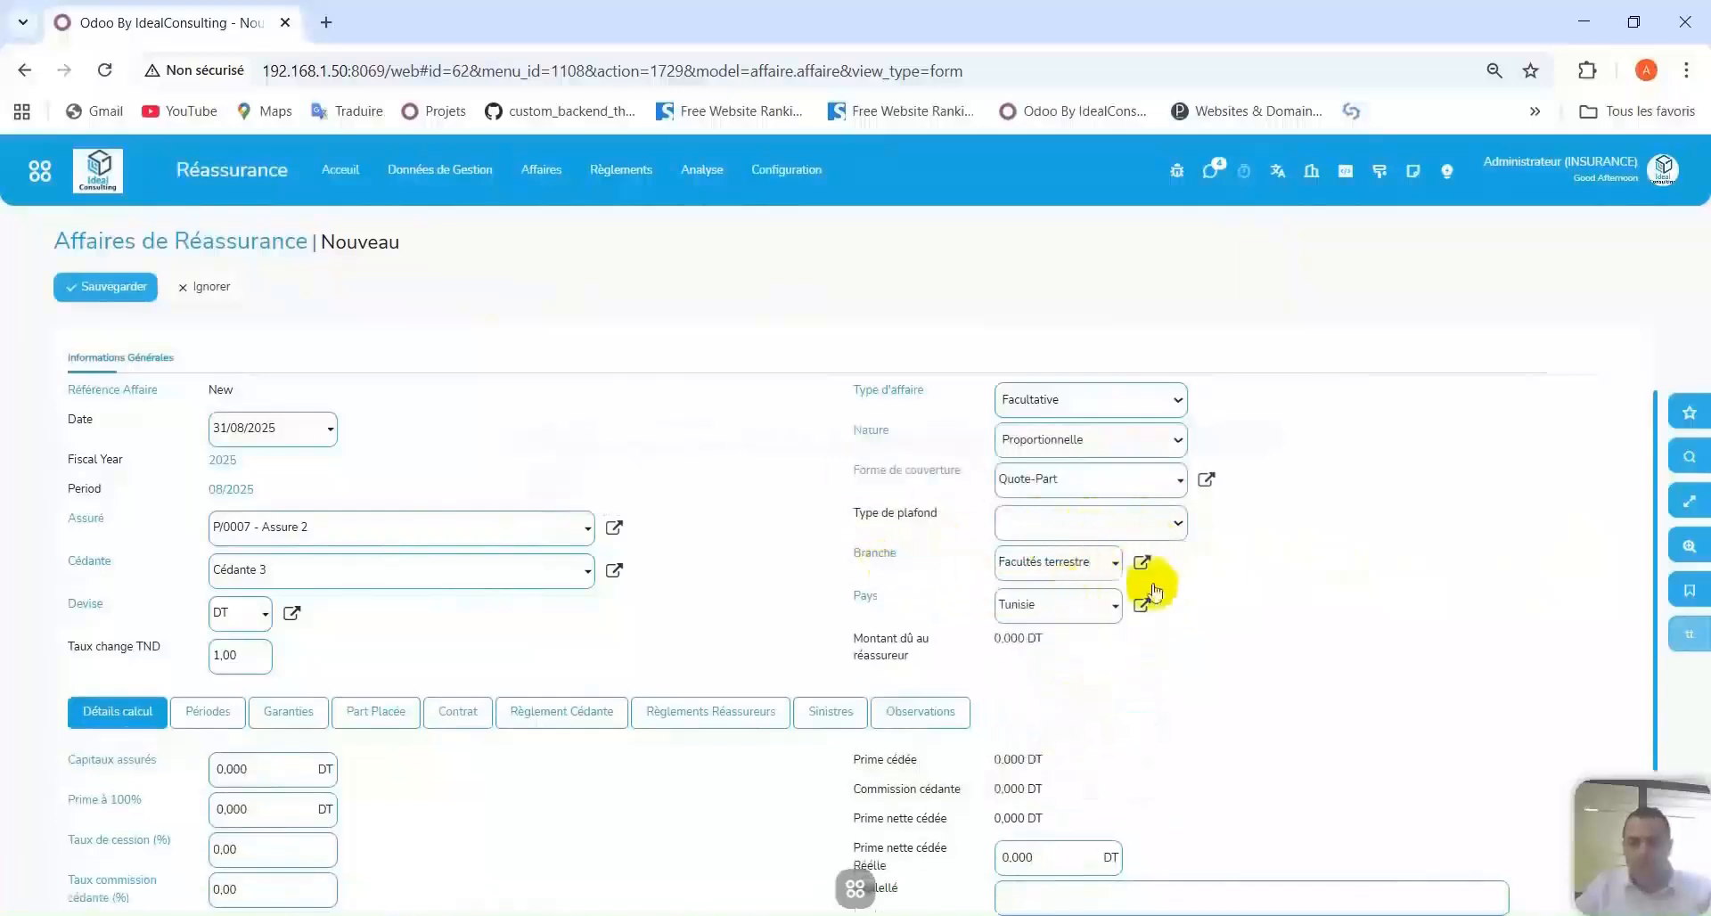
Look for a branch starting with "Catas" and set the Branche to Aviation instead.
{"action": "left_click_drag", "start_coordinate": [1095, 567], "coordinate": [927, 565]}
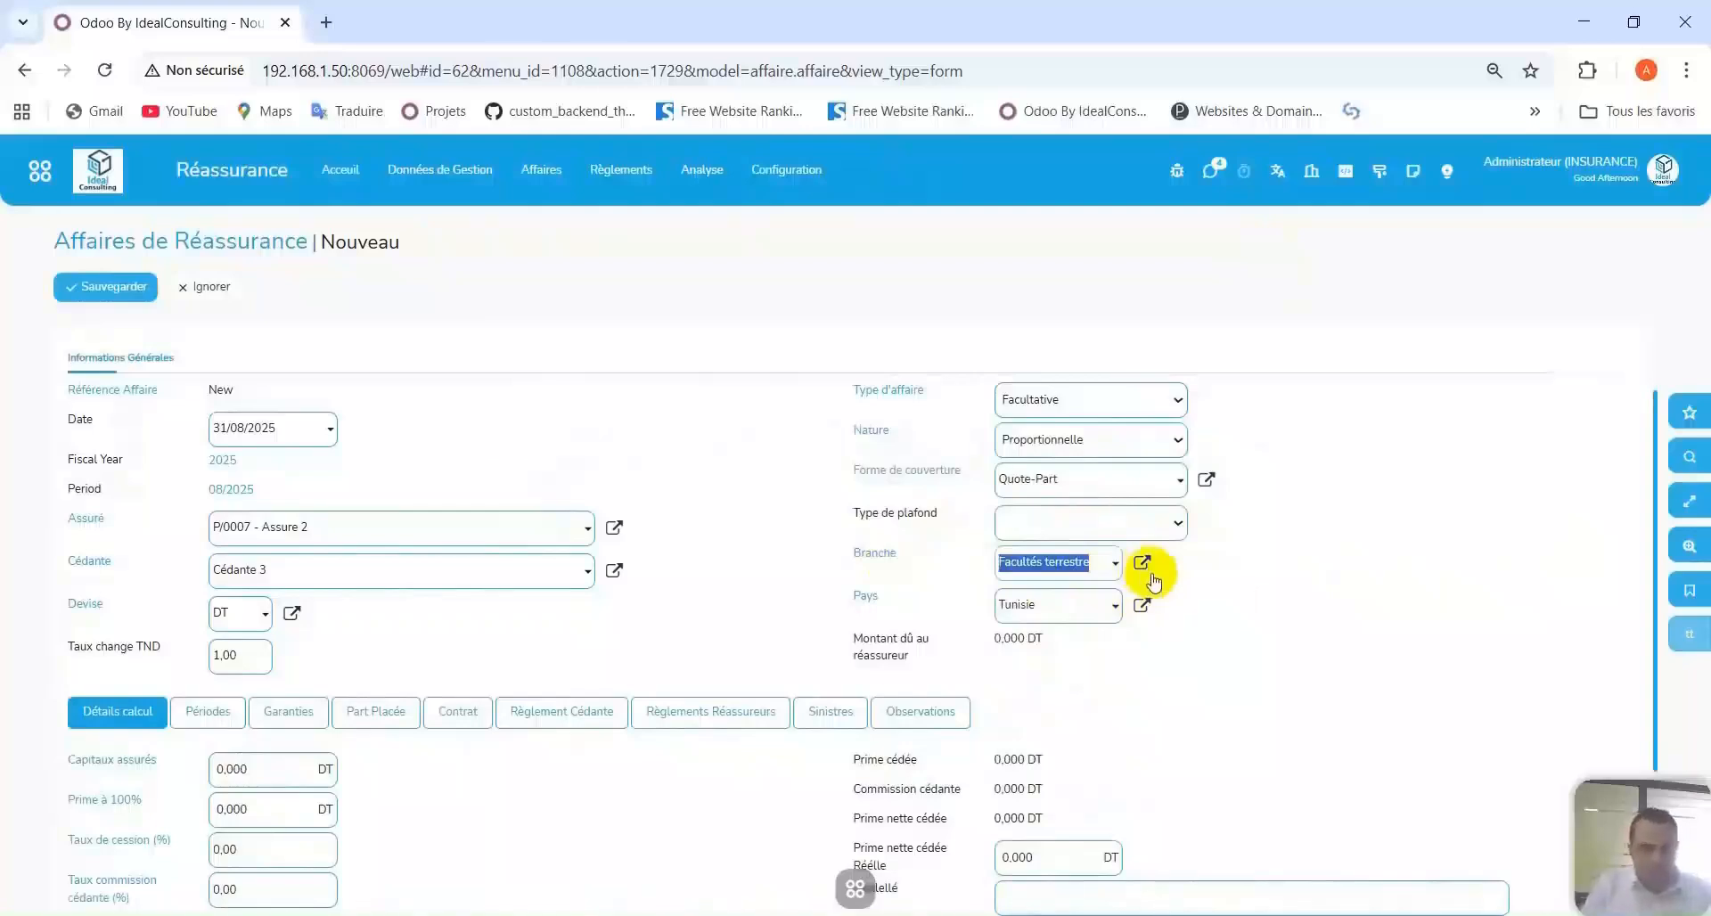
{"action": "type", "text": "C"}
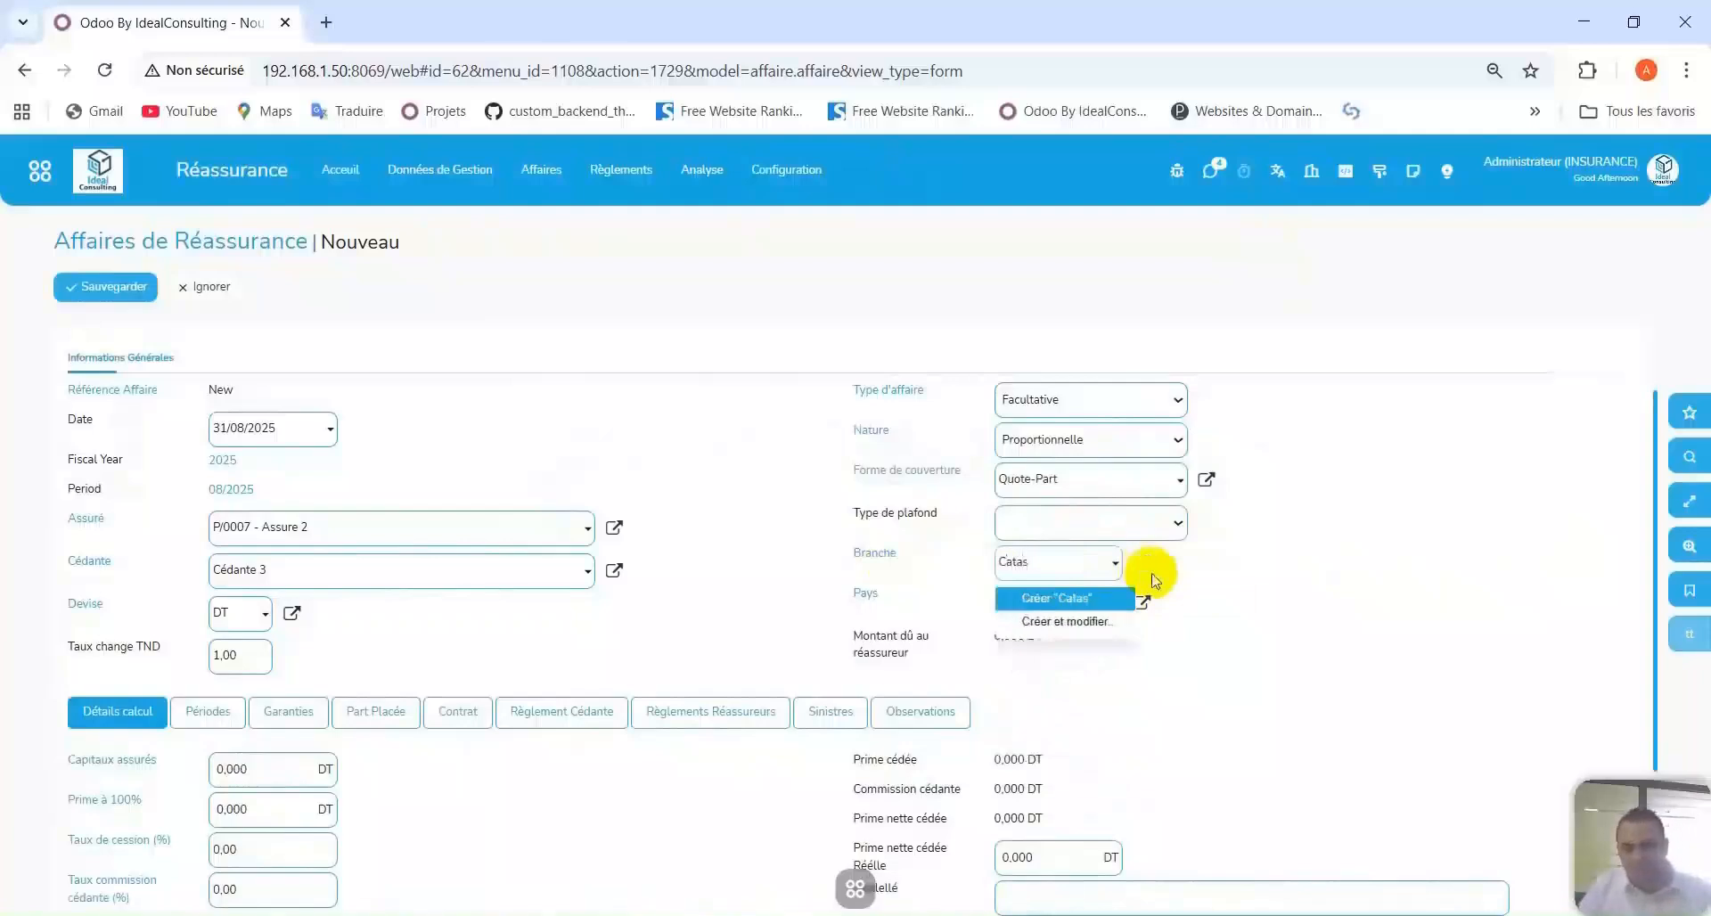
{"action": "key", "text": "BackSpace"}
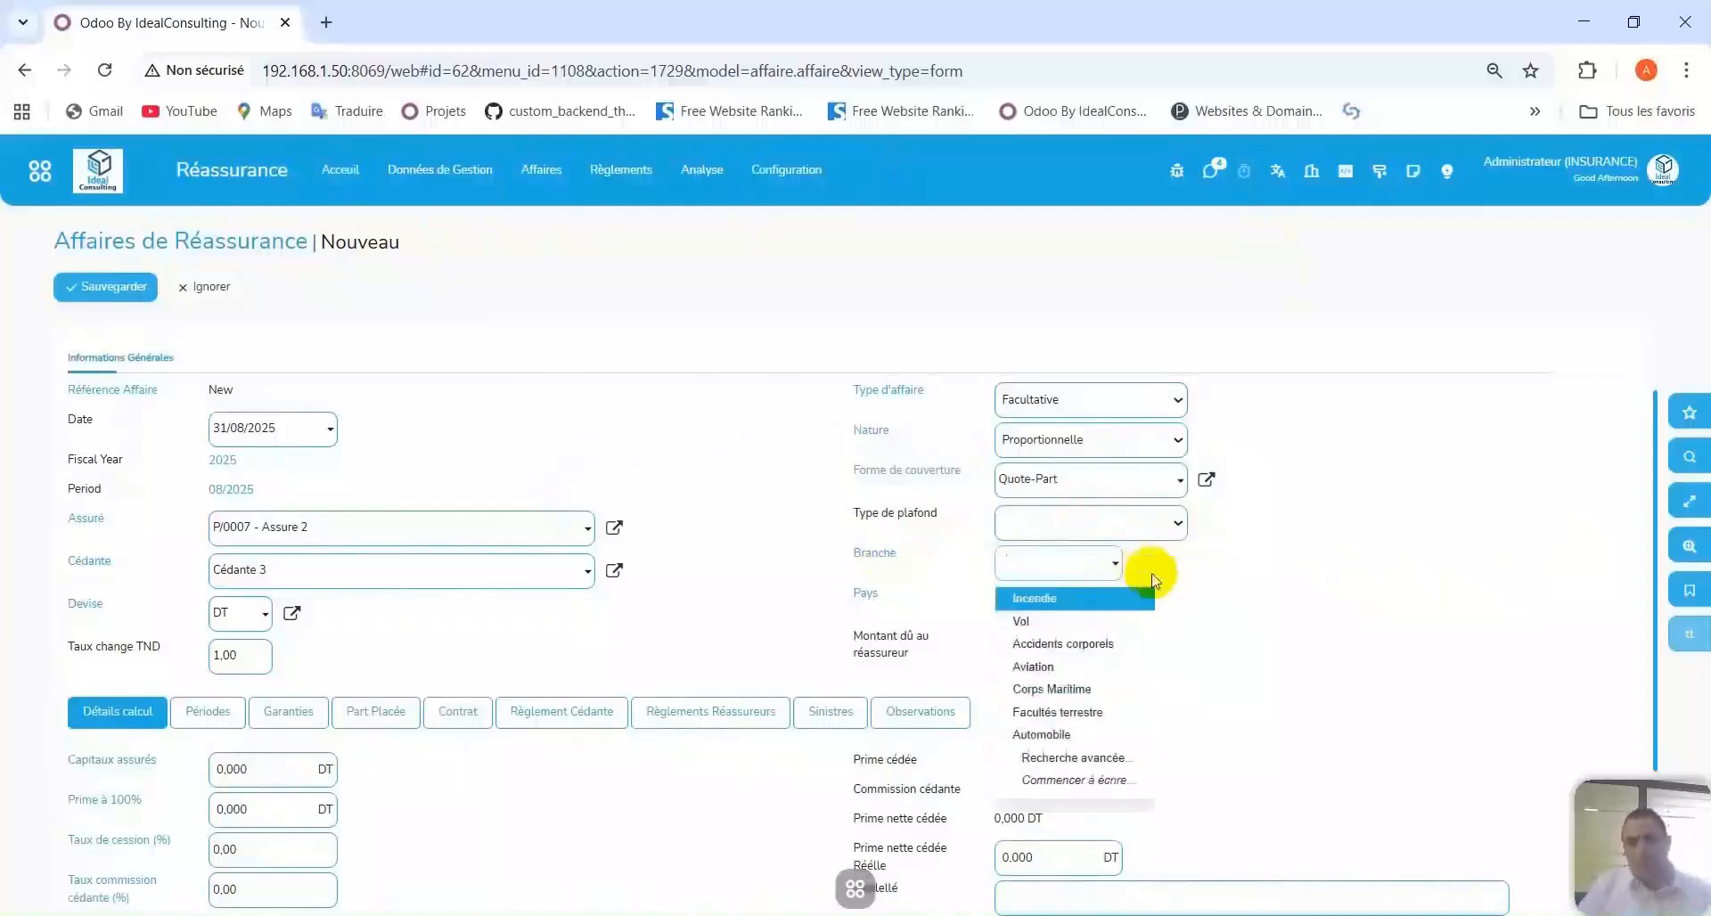
{"action": "left_click", "coordinate": [1069, 667]}
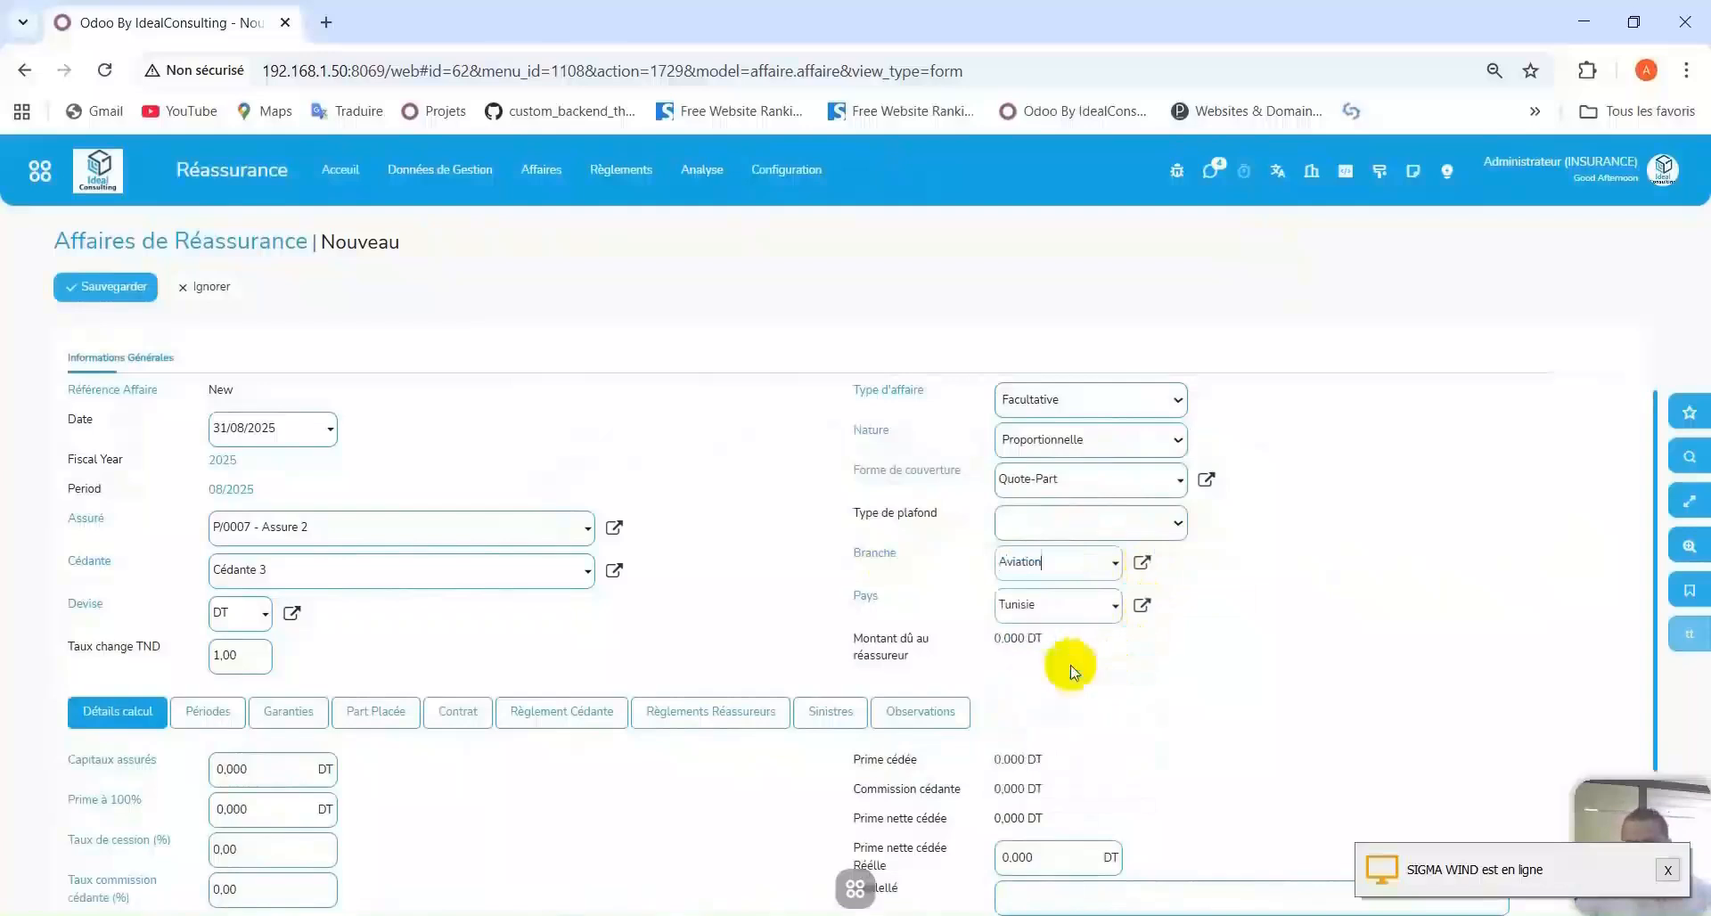
Enter Capitaux assurés 500 000, Prime à 100% 400 000, Taux de cession 80 % and Taux commission cédante 10 %.
{"action": "scroll", "coordinate": [1248, 526], "scroll_direction": "down", "scroll_amount": 3}
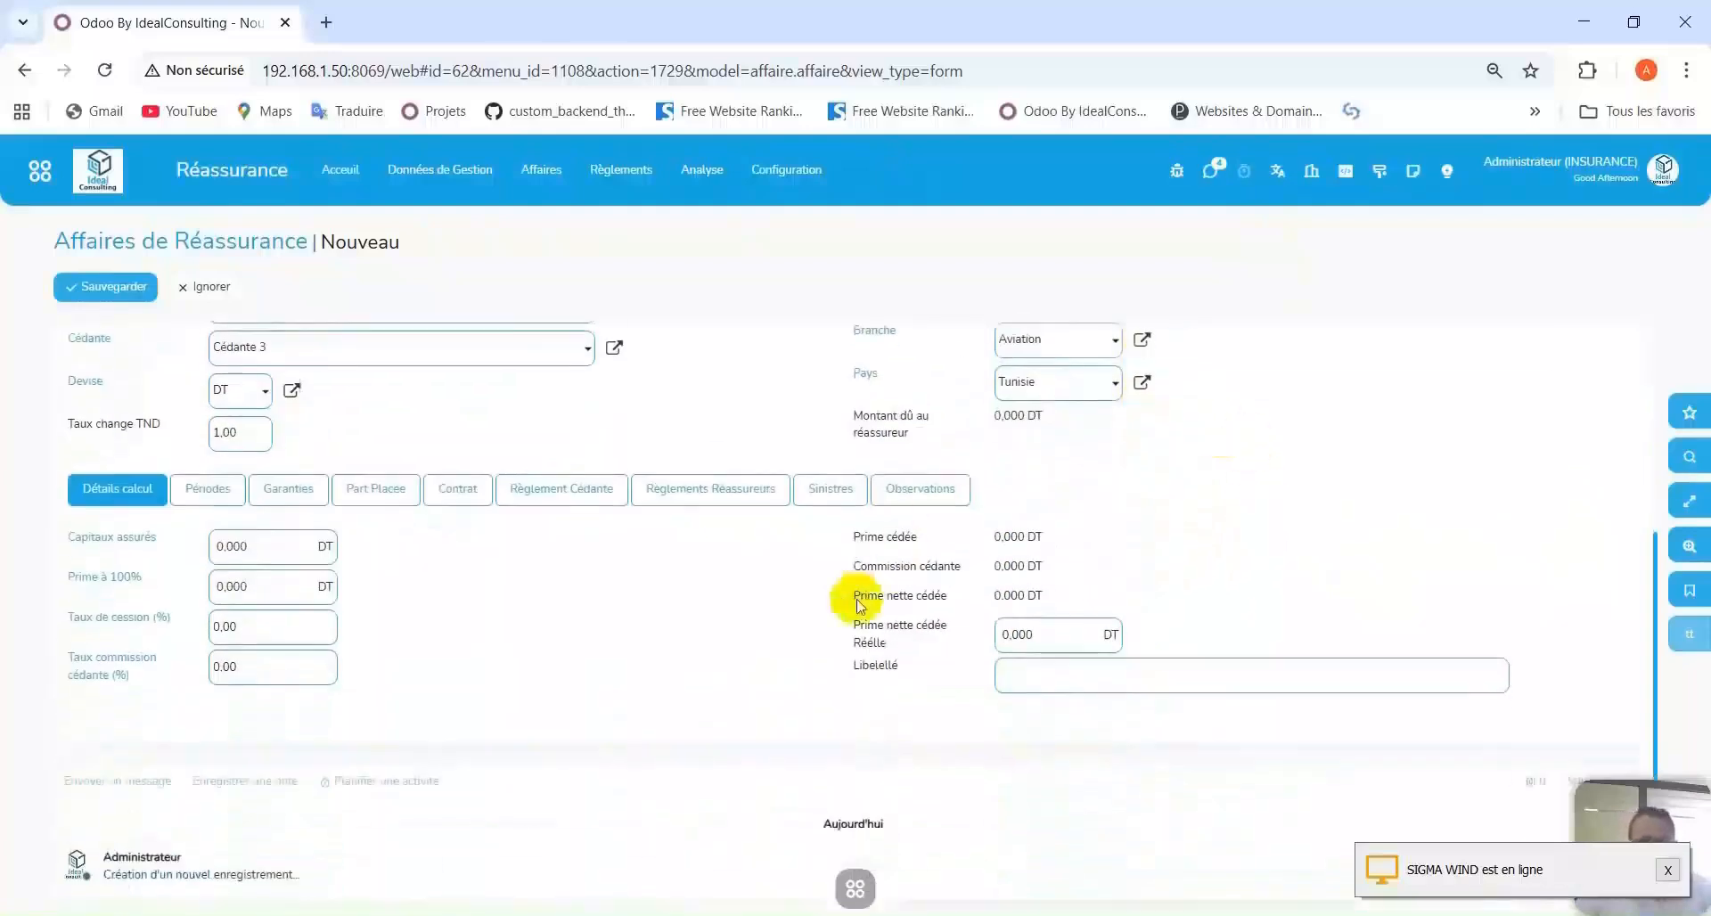
{"action": "left_click", "coordinate": [275, 548]}
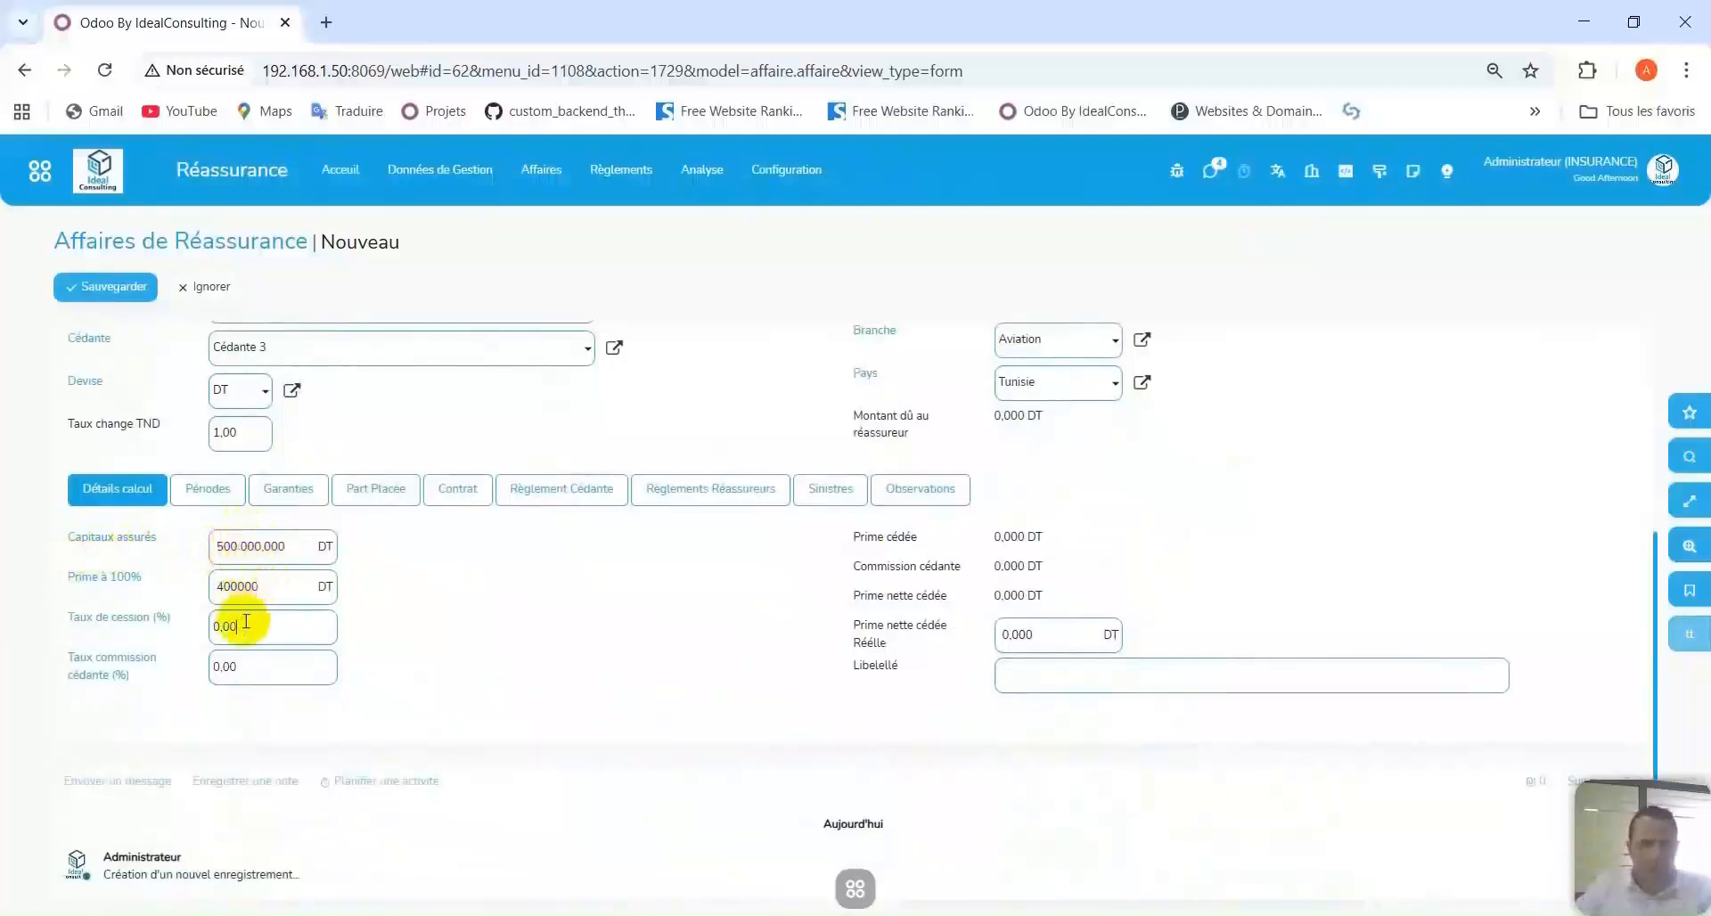
{"action": "left_click", "coordinate": [204, 628]}
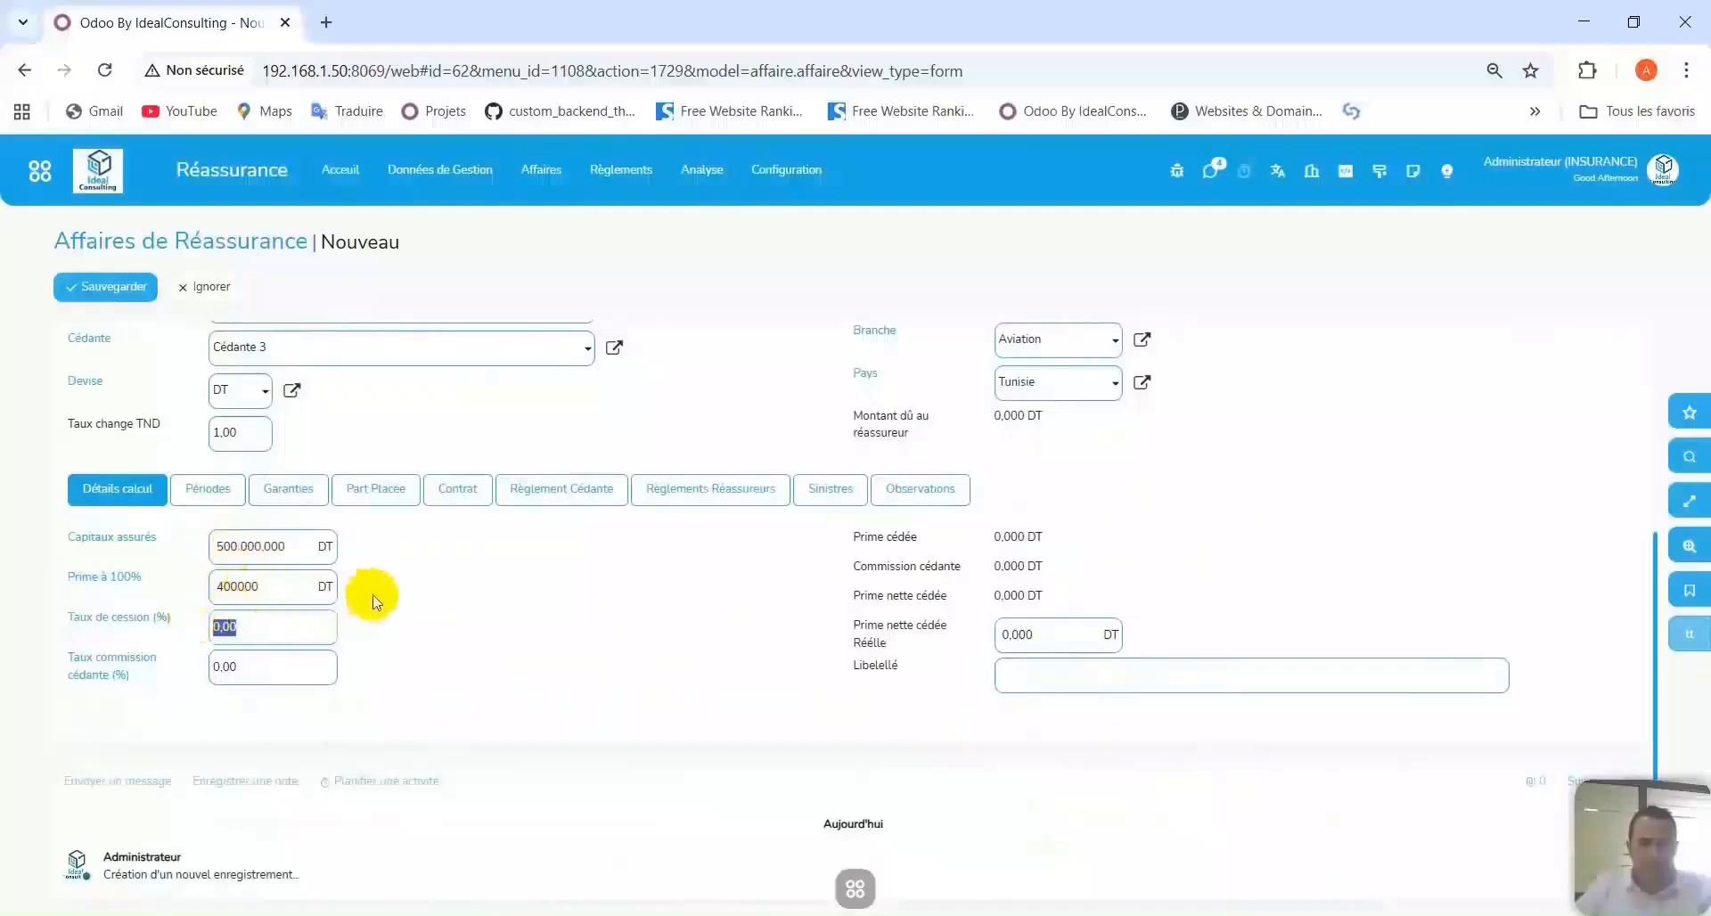
{"action": "type", "text": "80"}
{"action": "left_click", "coordinate": [221, 669]}
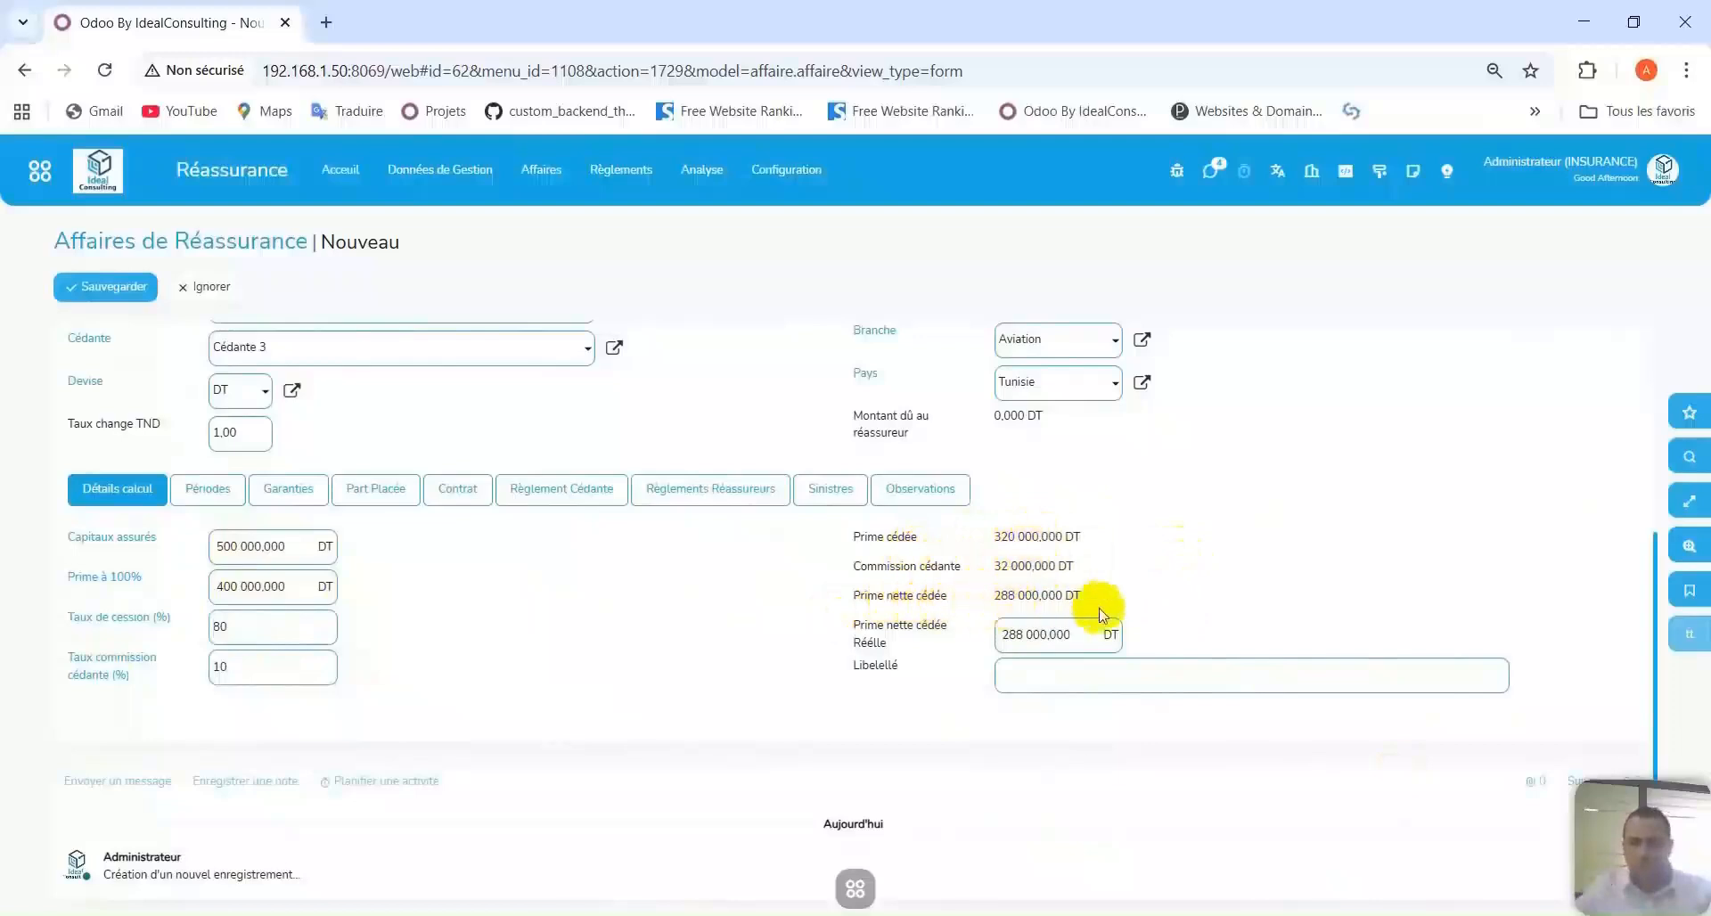
Compare the editable Prime nette cédée Réelle with the computed Prime nette cédée and go to the Libellé field.
{"action": "left_click_drag", "start_coordinate": [1077, 638], "coordinate": [939, 627]}
{"action": "left_click", "coordinate": [1188, 556]}
{"action": "left_click_drag", "start_coordinate": [1080, 637], "coordinate": [956, 638]}
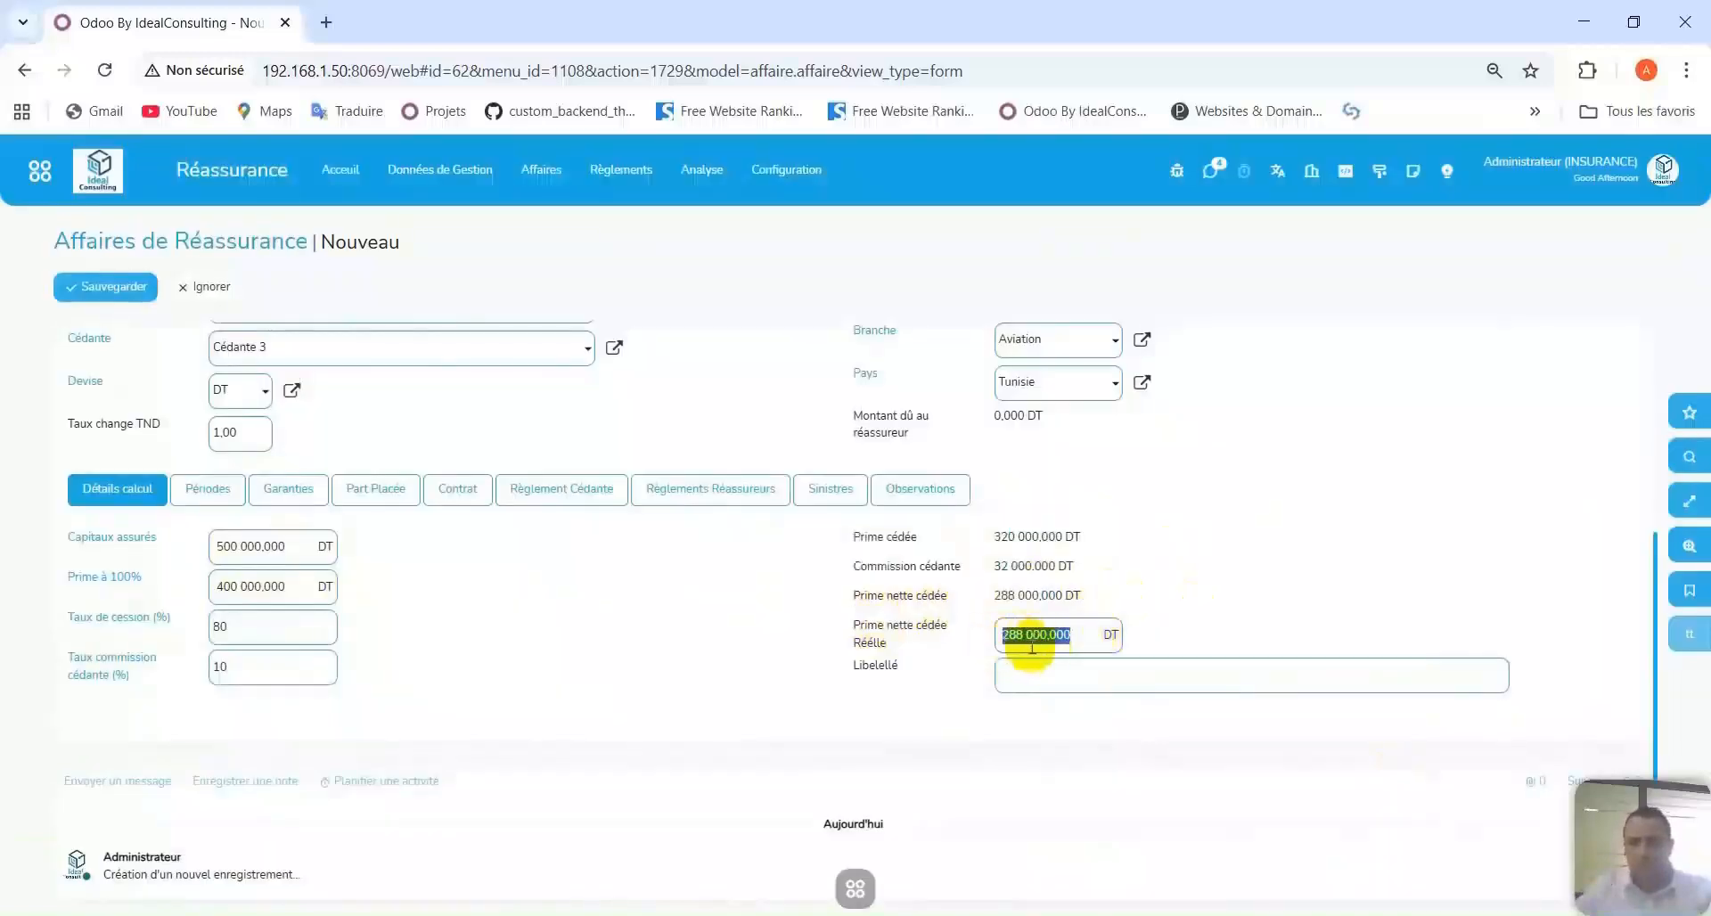
{"action": "mouse_move", "coordinate": [863, 604]}
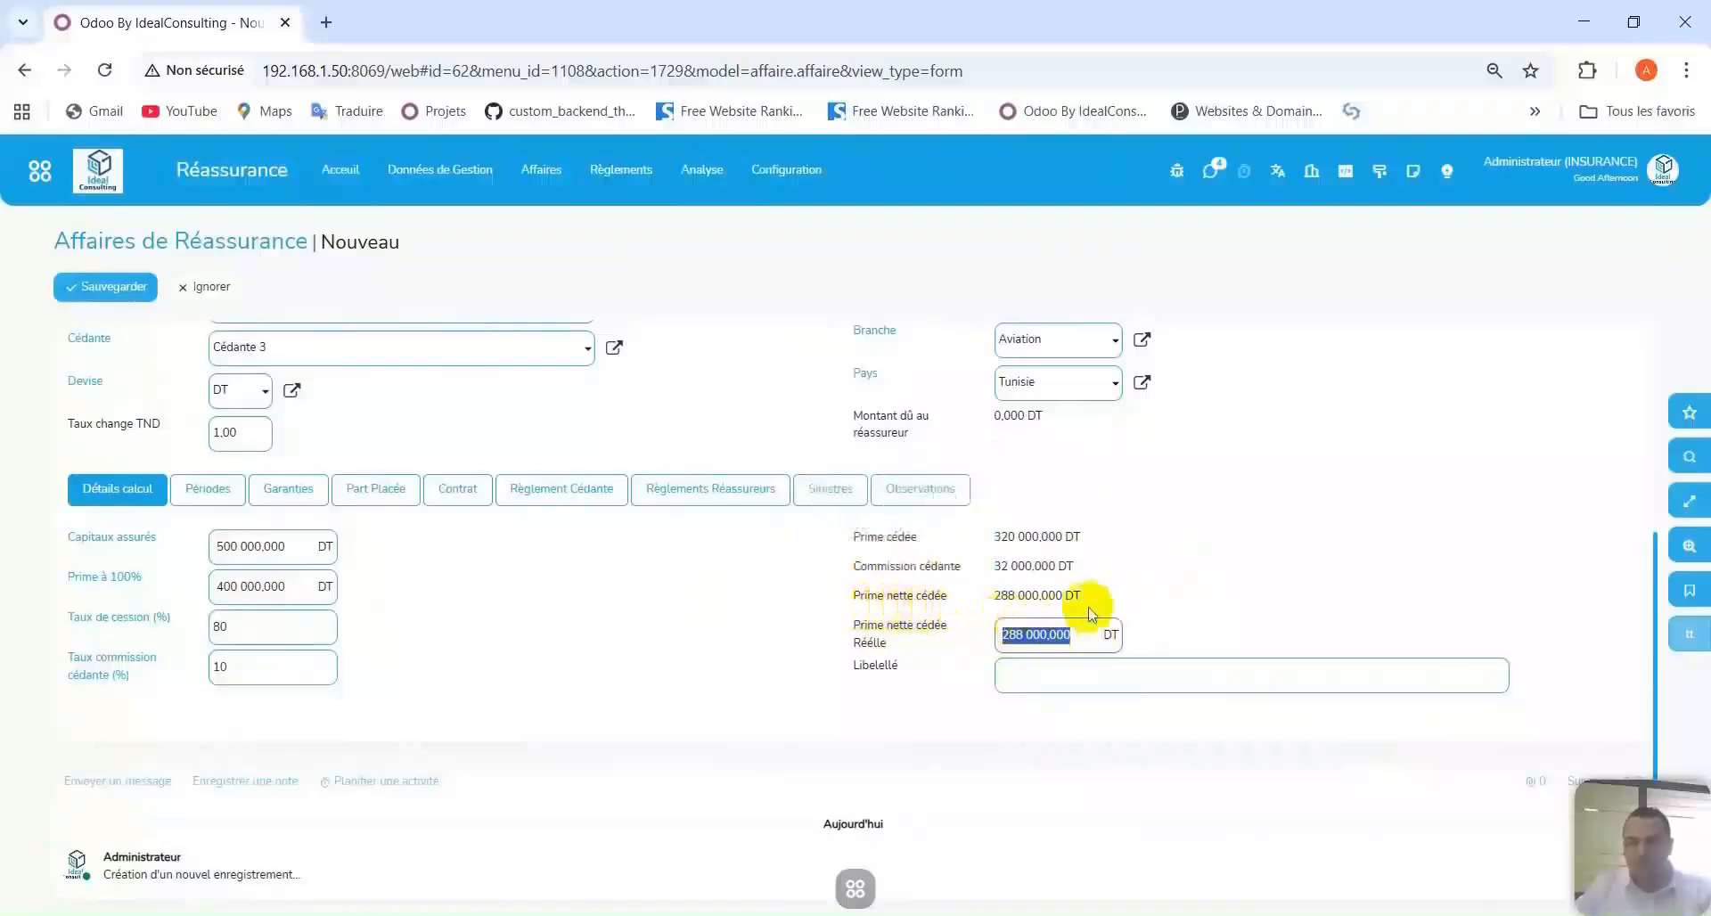
{"action": "left_click", "coordinate": [1074, 635]}
{"action": "left_click_drag", "start_coordinate": [1074, 635], "coordinate": [958, 624]}
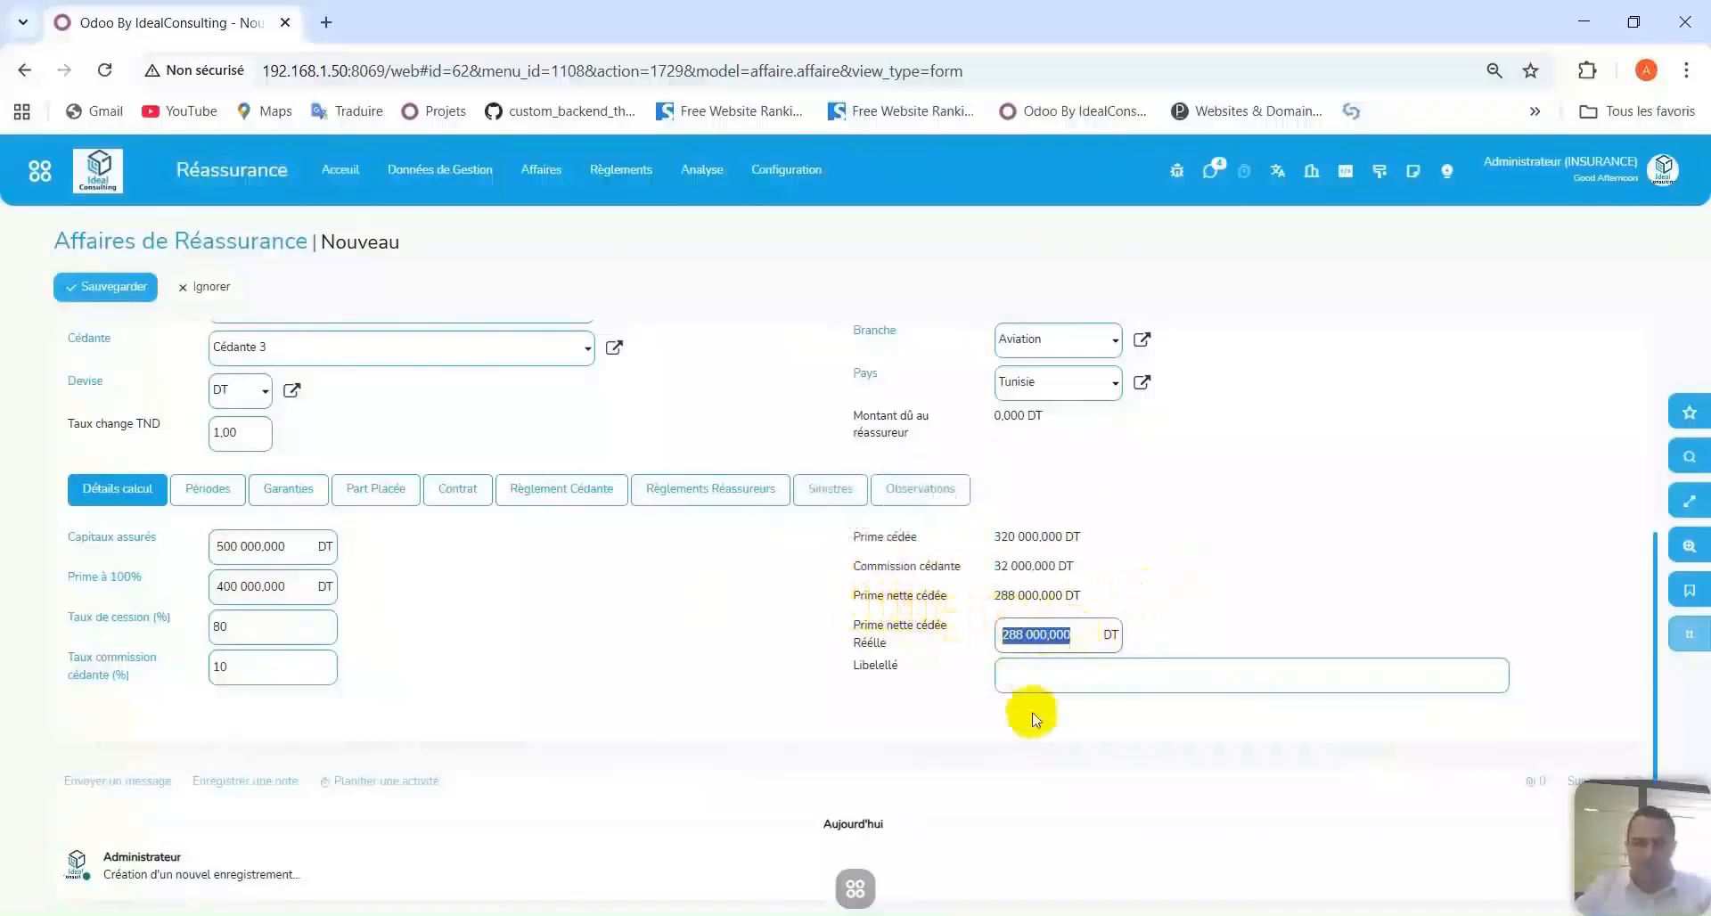
{"action": "left_click", "coordinate": [1043, 684]}
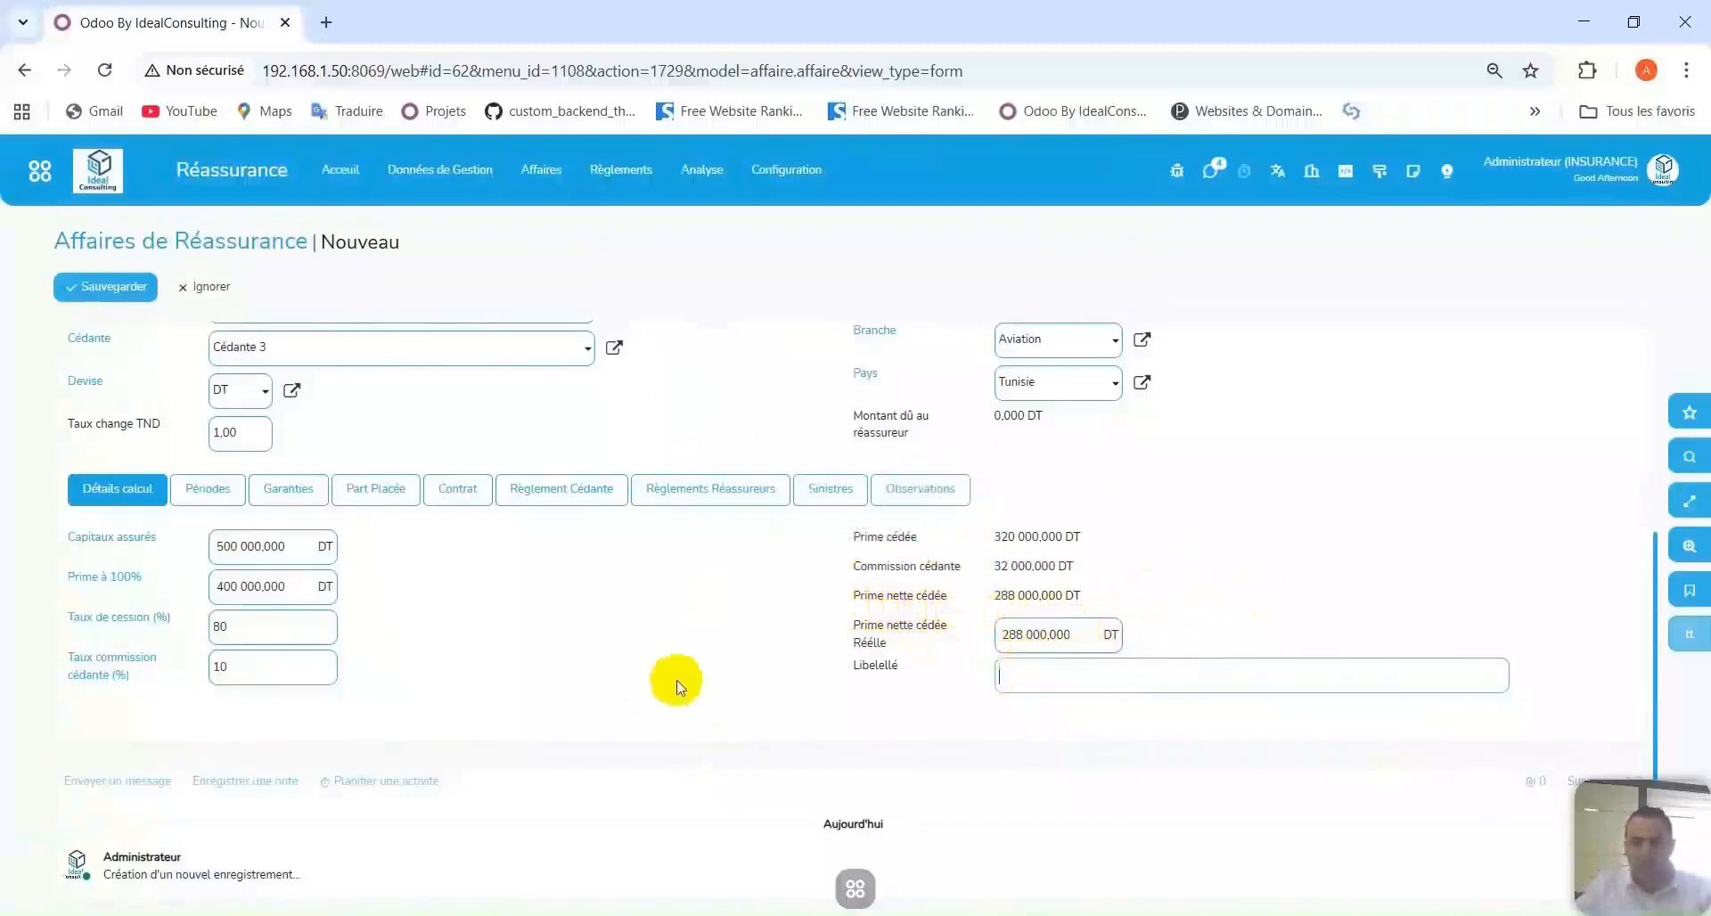
Show the affair's Périodes details and try to save the new affair.
{"action": "left_click", "coordinate": [201, 506]}
{"action": "scroll", "coordinate": [394, 578], "scroll_direction": "up", "scroll_amount": 1}
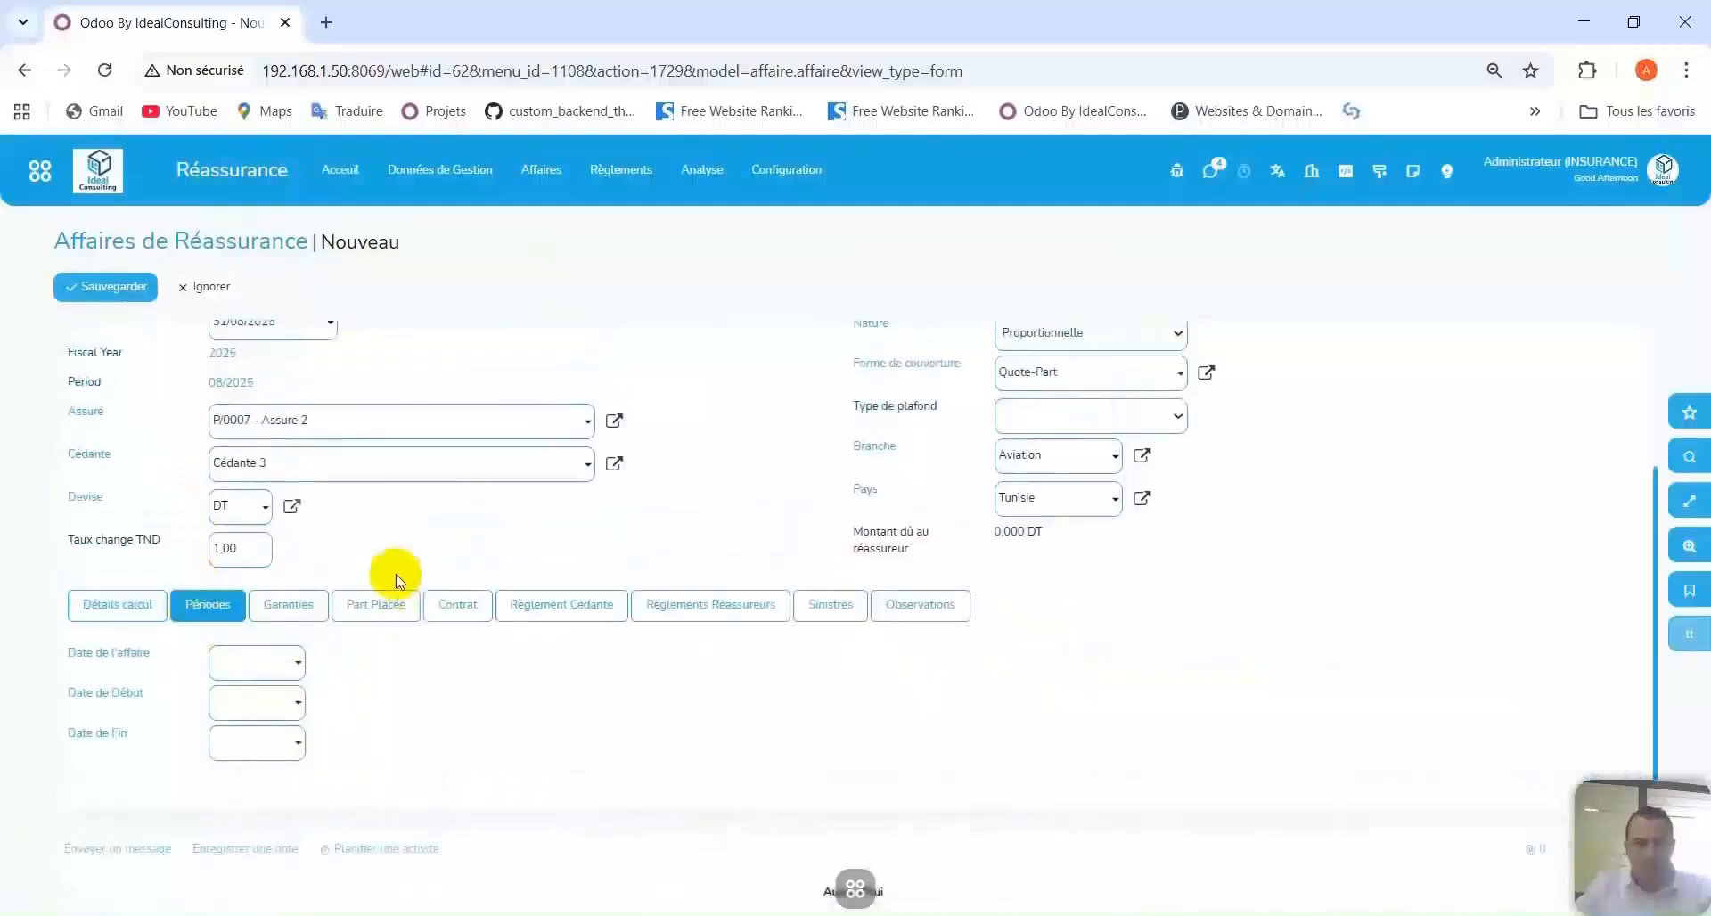
{"action": "scroll", "coordinate": [395, 581], "scroll_direction": "up", "scroll_amount": 2}
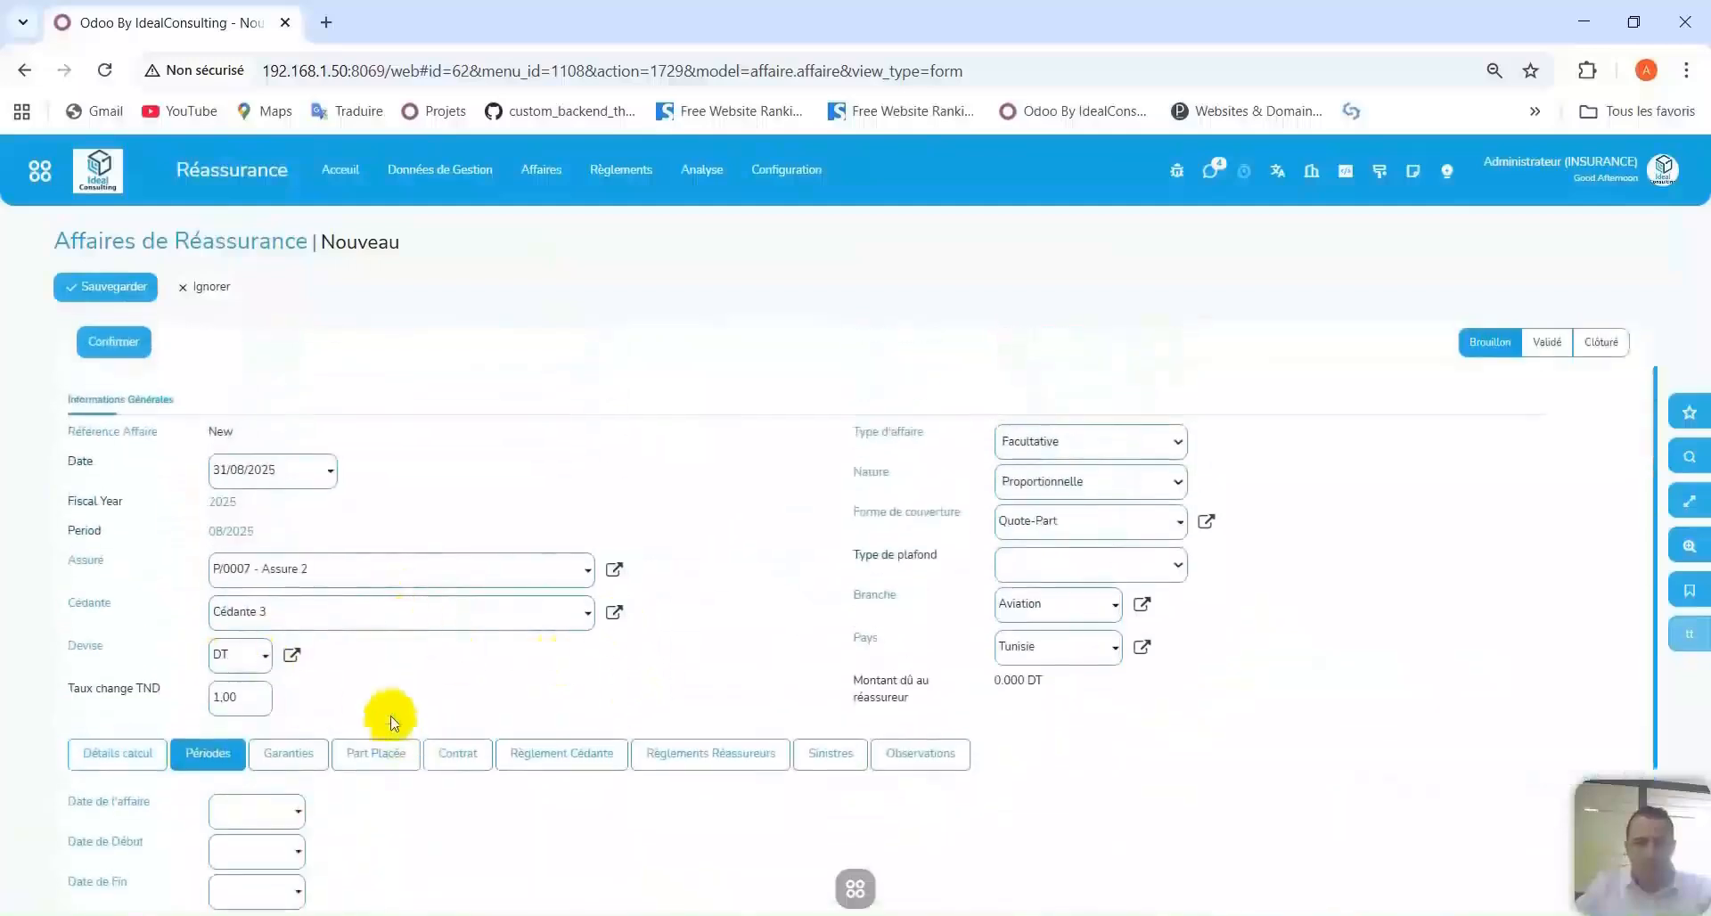
{"action": "left_click", "coordinate": [85, 288]}
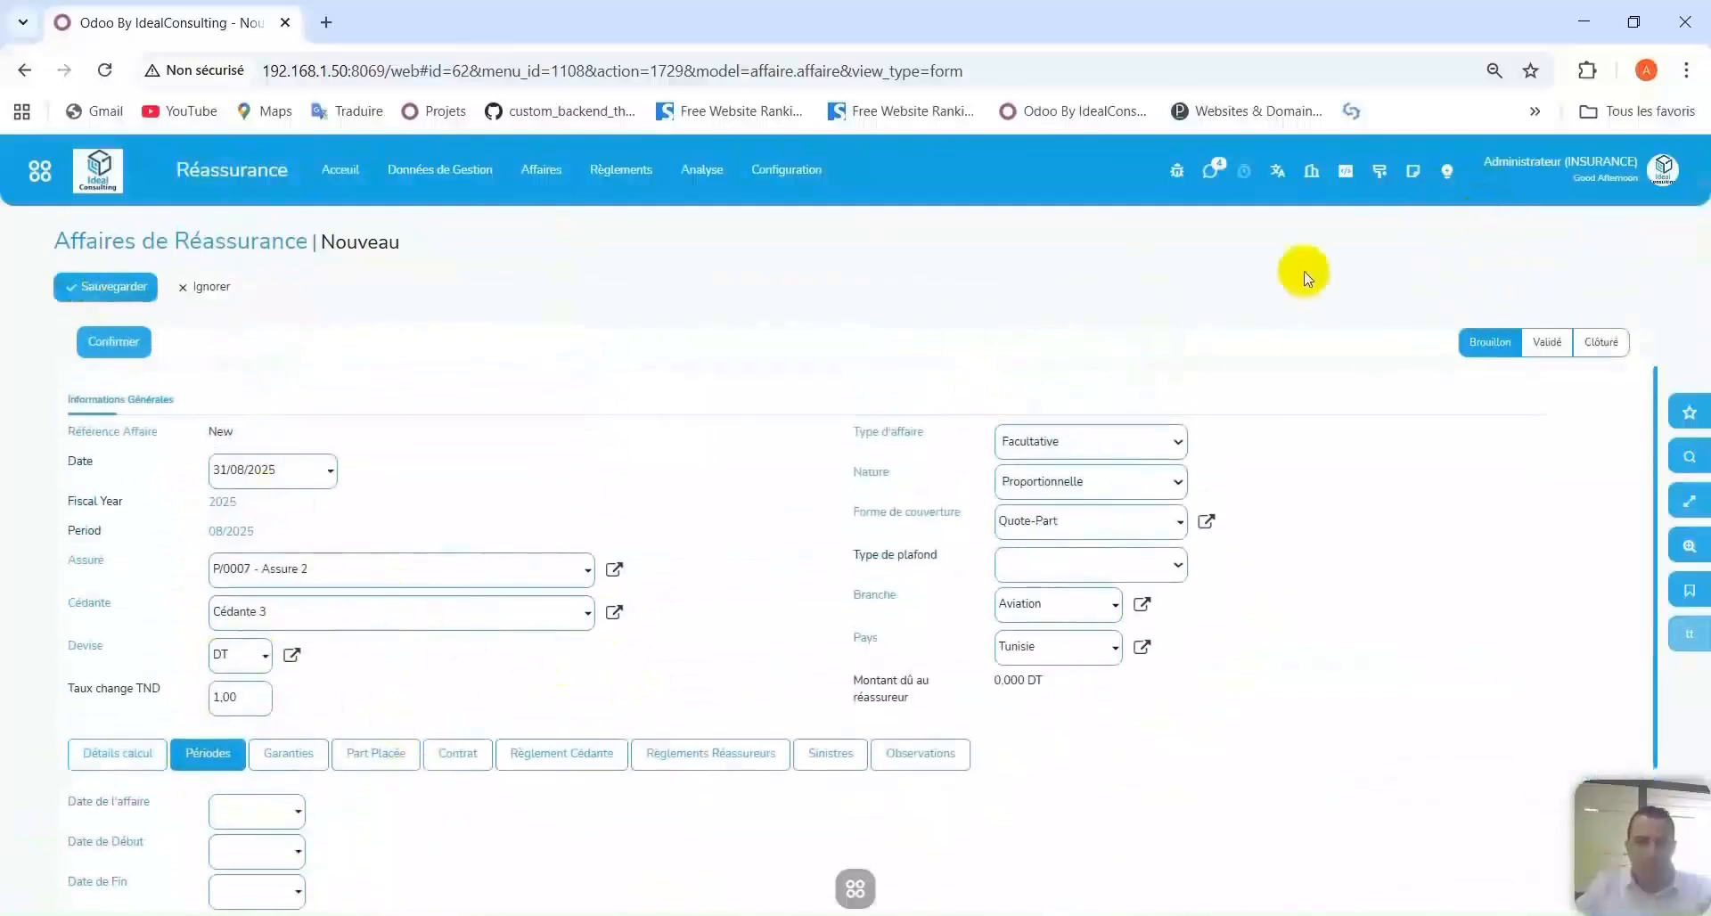
Set the Date de l'affaire to 28/02/2026 in the Périodes details.
{"action": "scroll", "coordinate": [371, 758], "scroll_direction": "down", "scroll_amount": 3}
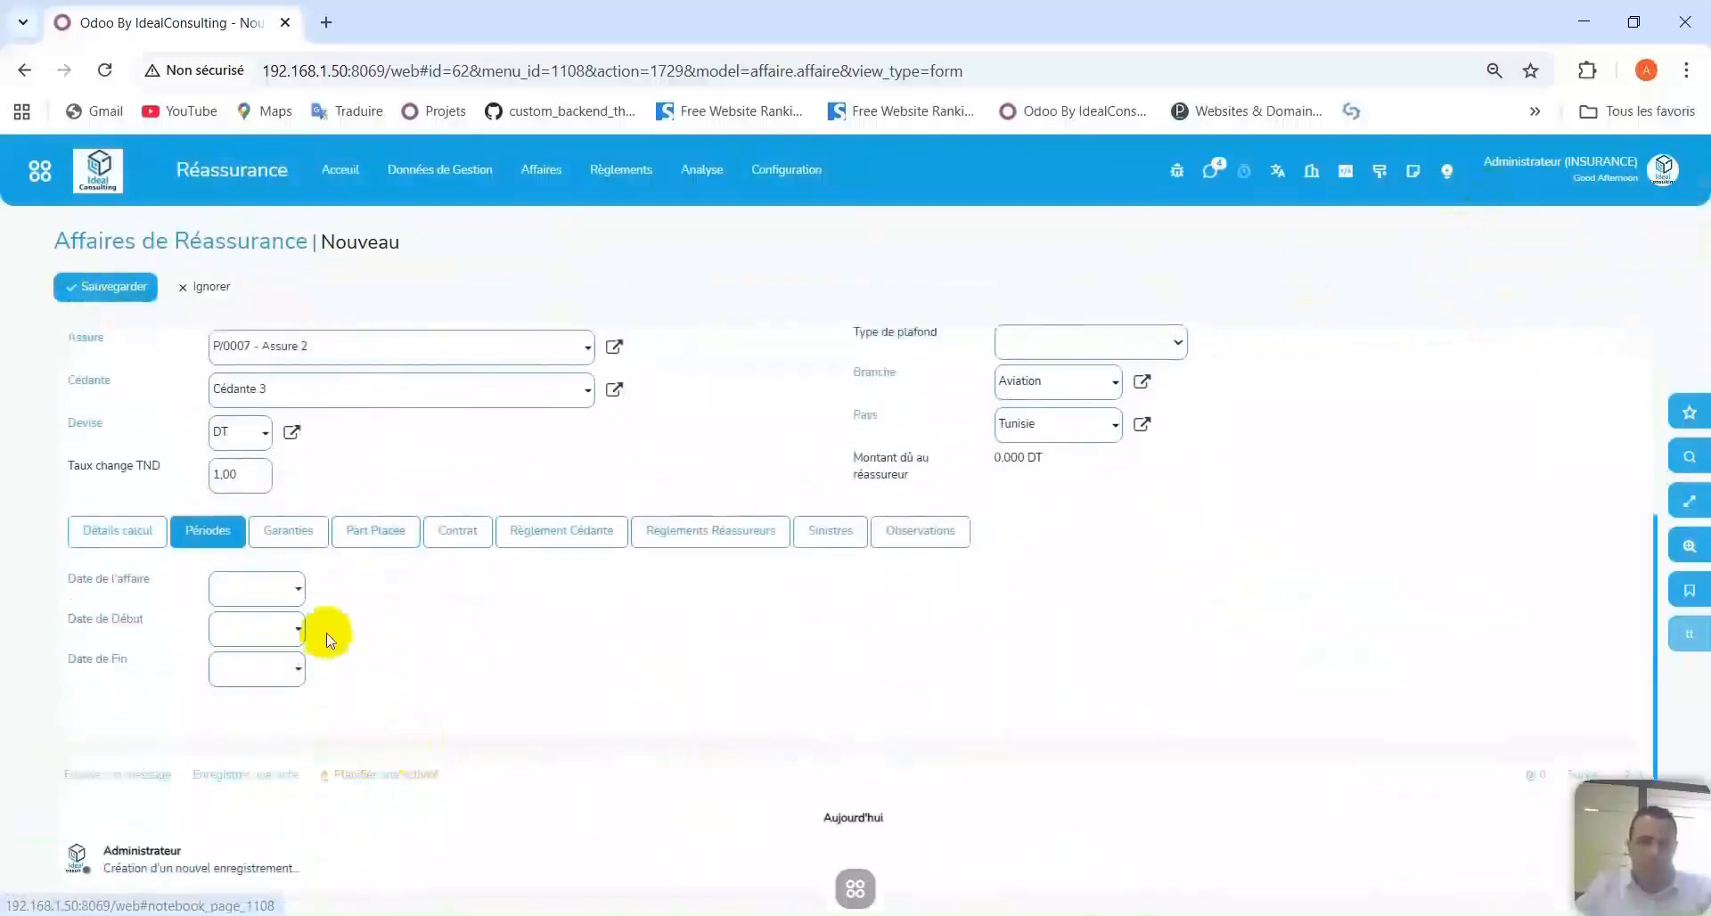
{"action": "left_click", "coordinate": [259, 586]}
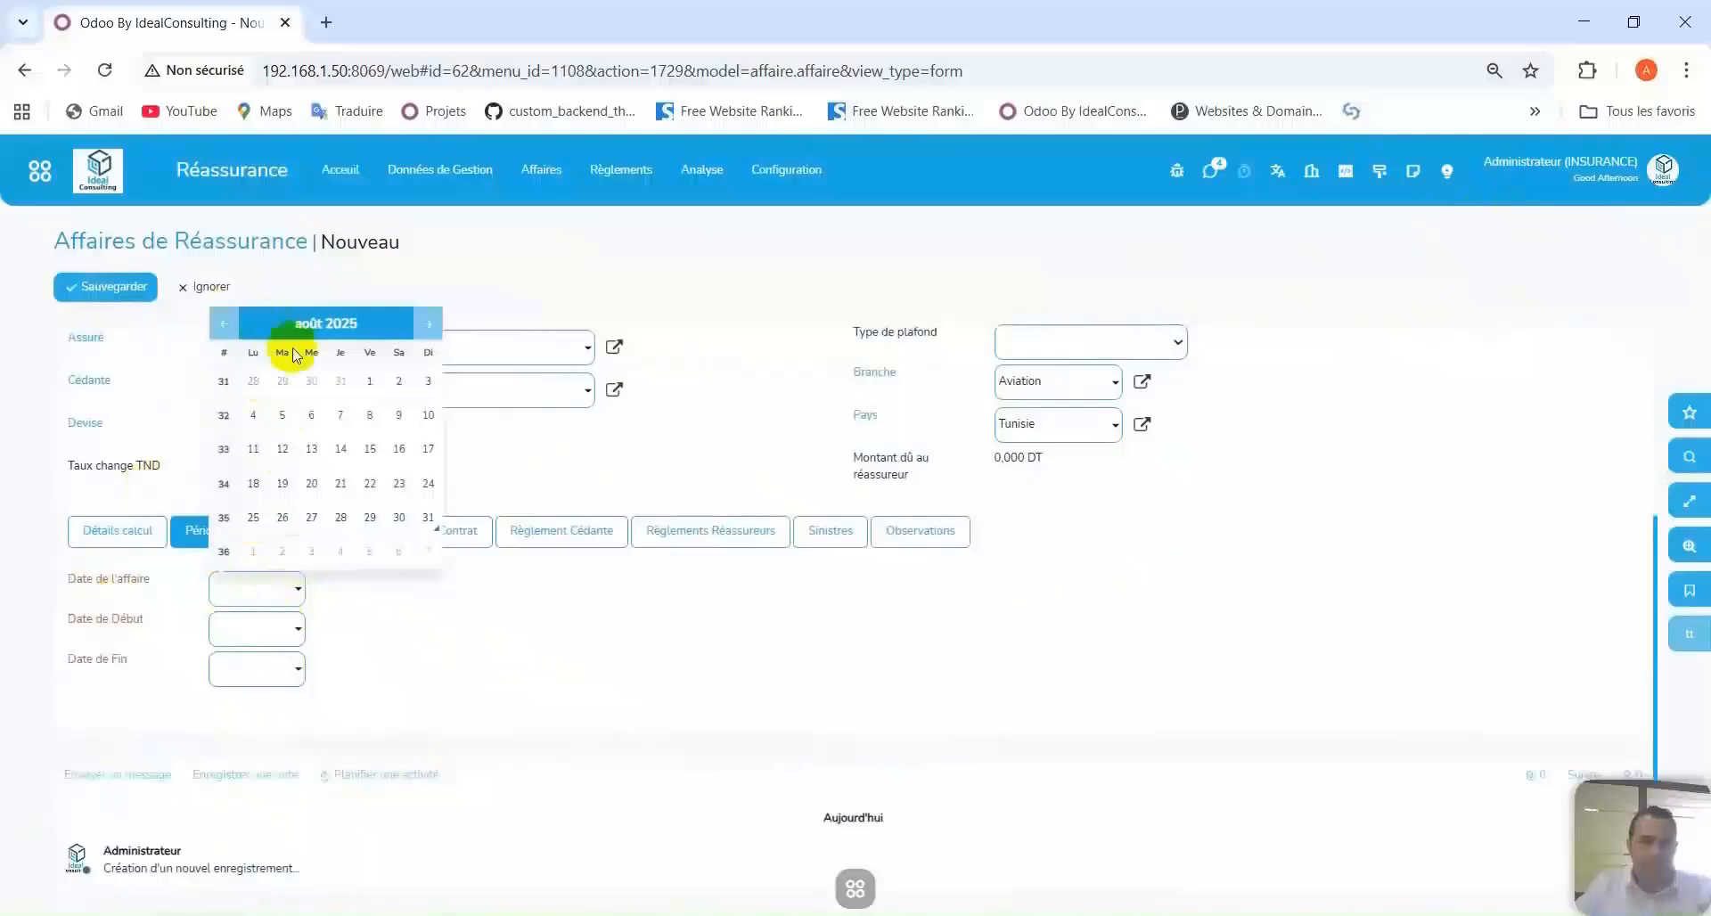
{"action": "left_click", "coordinate": [426, 324]}
{"action": "left_click", "coordinate": [425, 324]}
{"action": "left_click", "coordinate": [426, 324]}
{"action": "left_click", "coordinate": [426, 325]}
{"action": "left_click", "coordinate": [426, 324]}
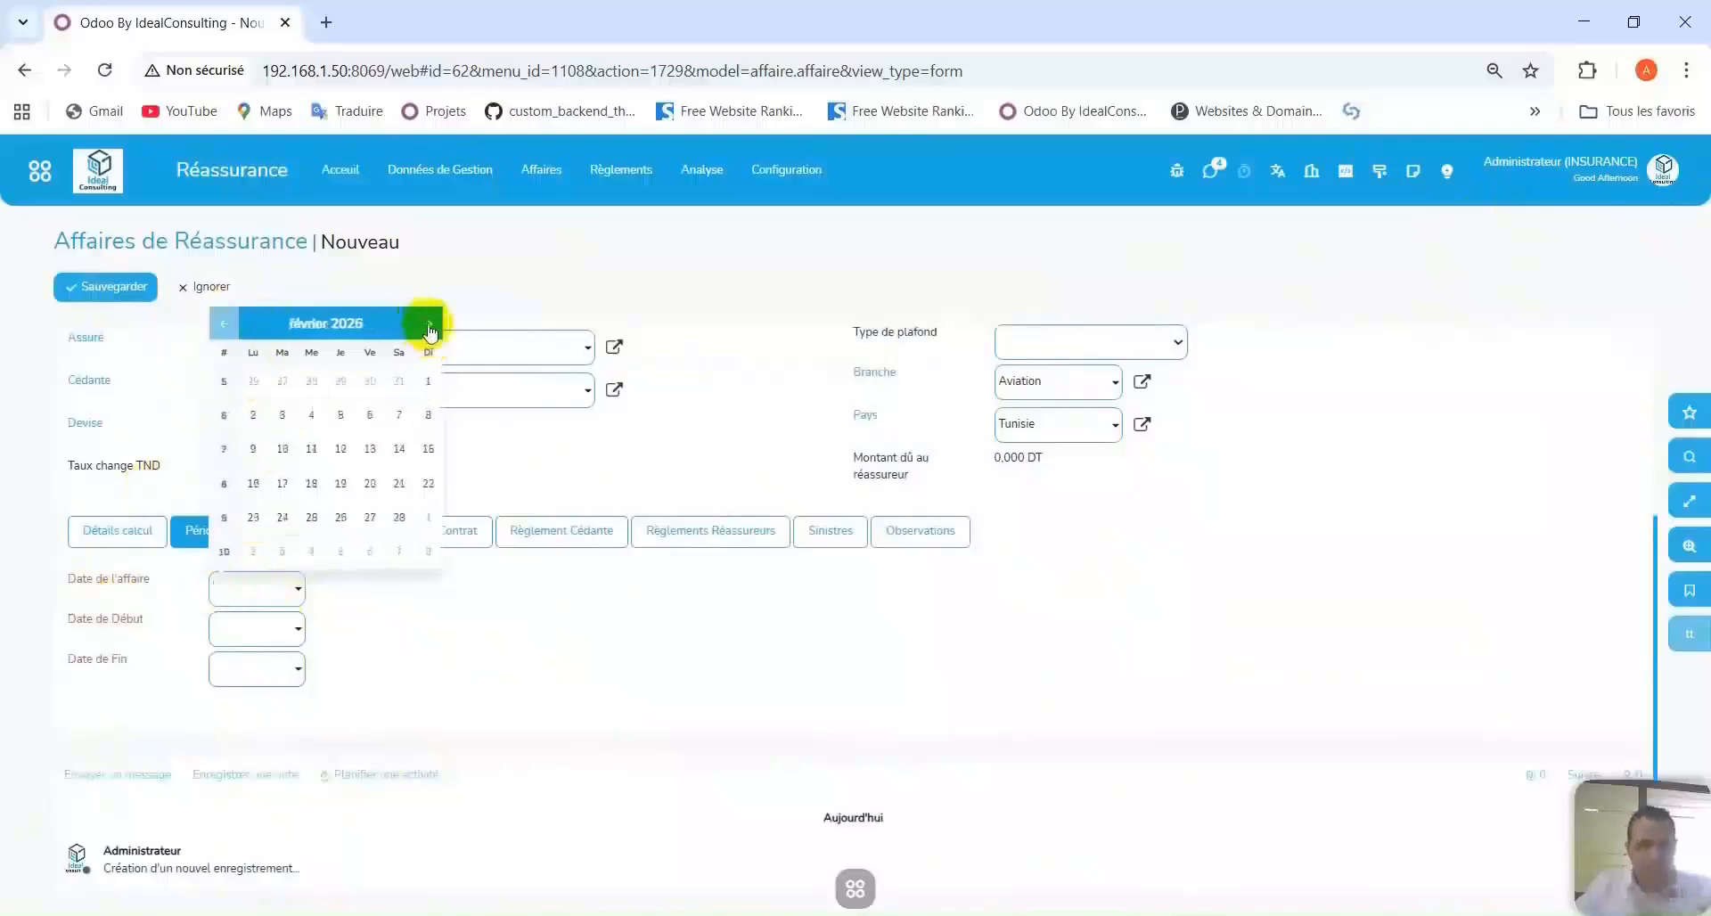
{"action": "left_click", "coordinate": [395, 519]}
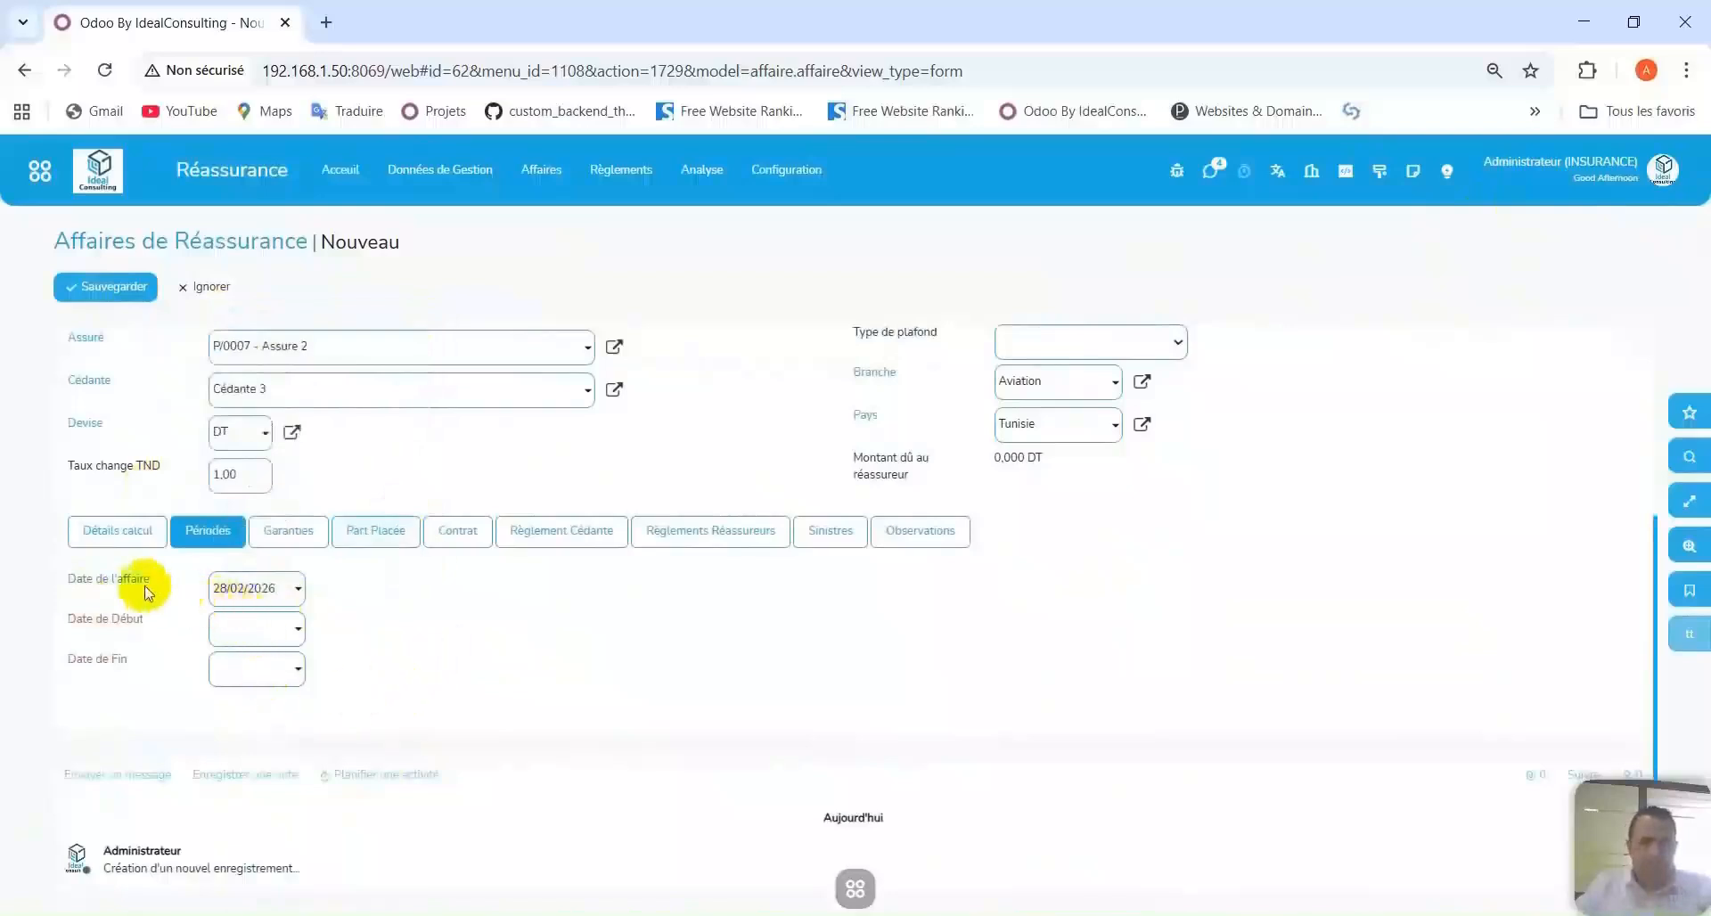
Set the affair's Date de Début to 01/01/2025.
{"action": "left_click", "coordinate": [281, 635]}
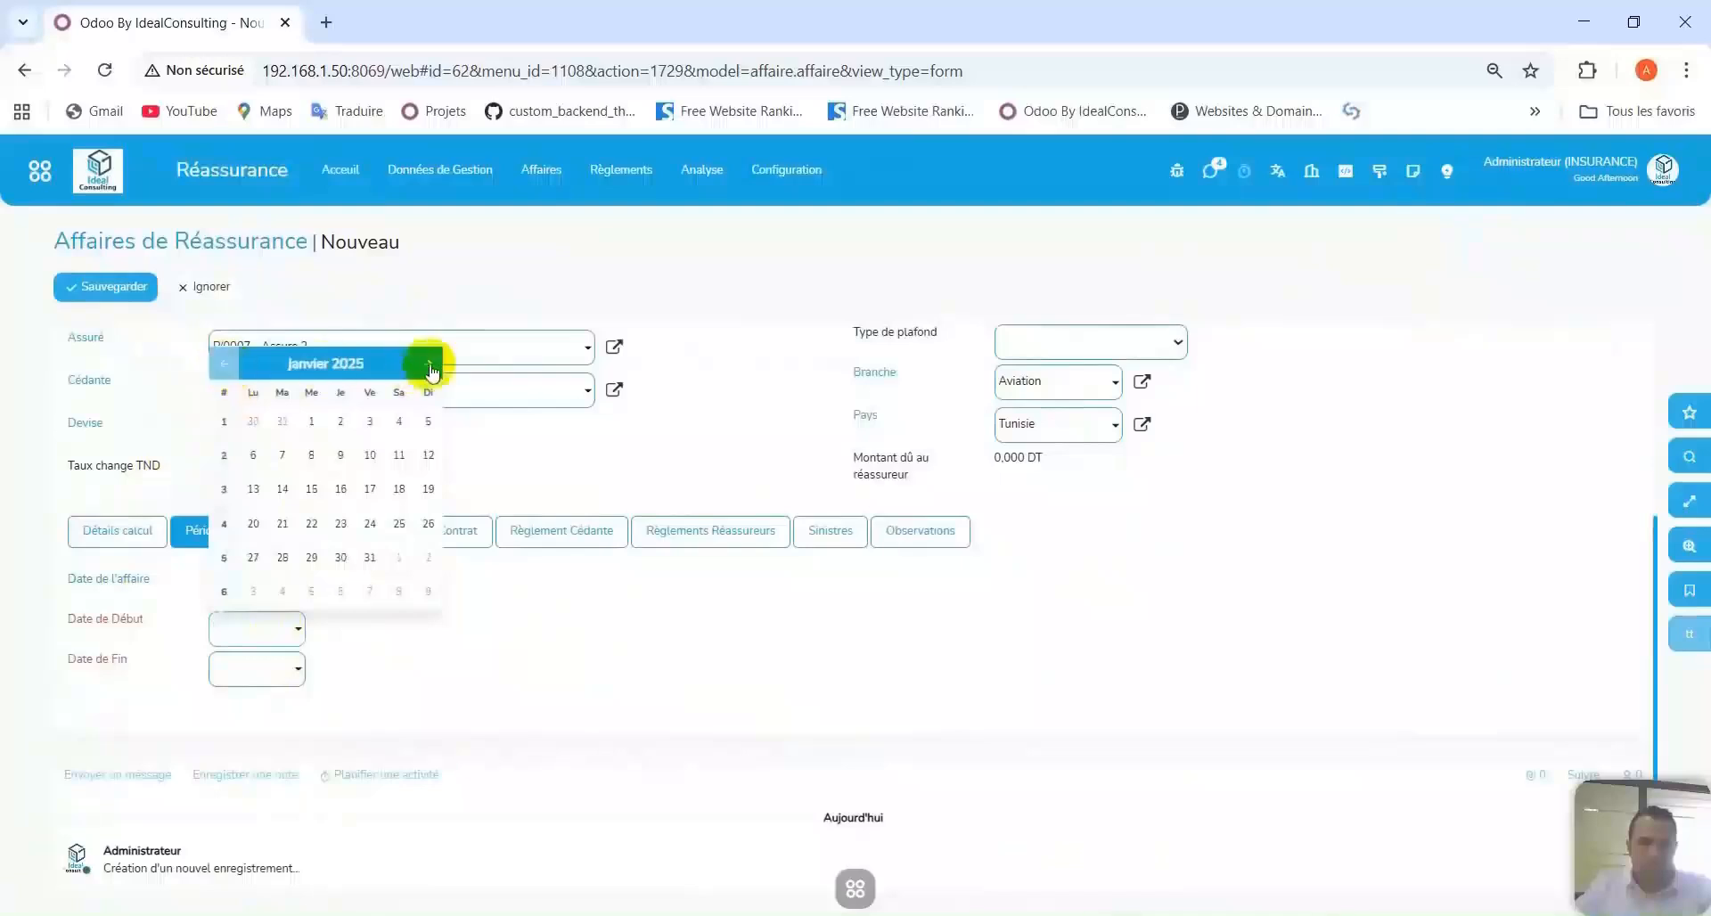
{"action": "left_click", "coordinate": [226, 365]}
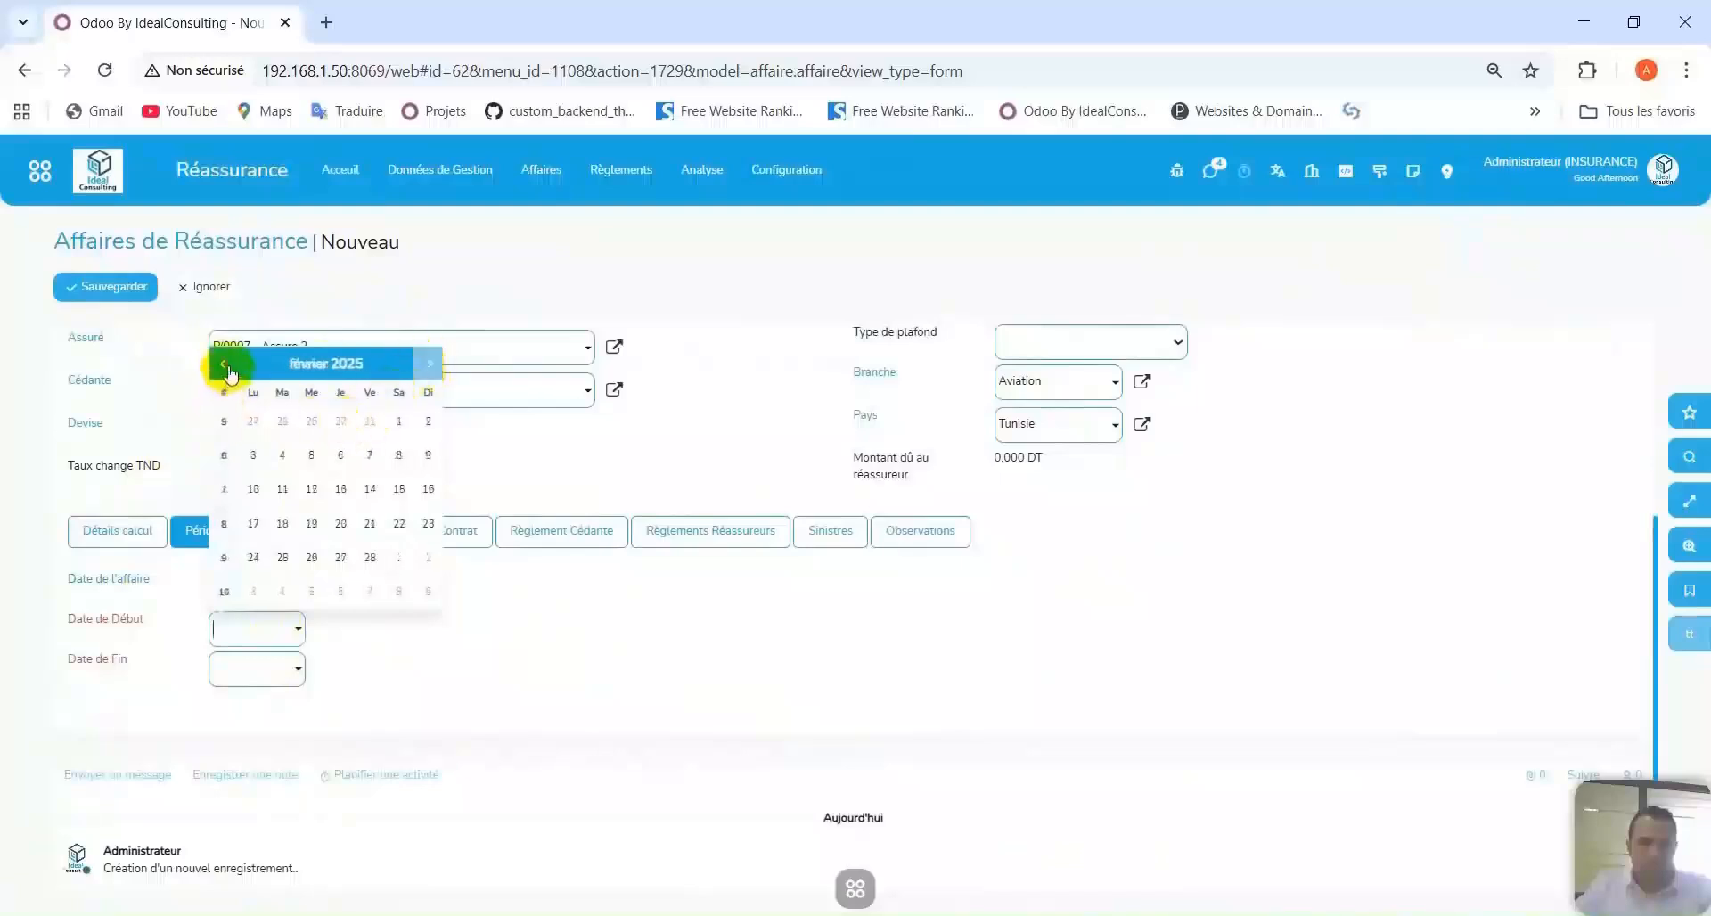
{"action": "left_click", "coordinate": [429, 363]}
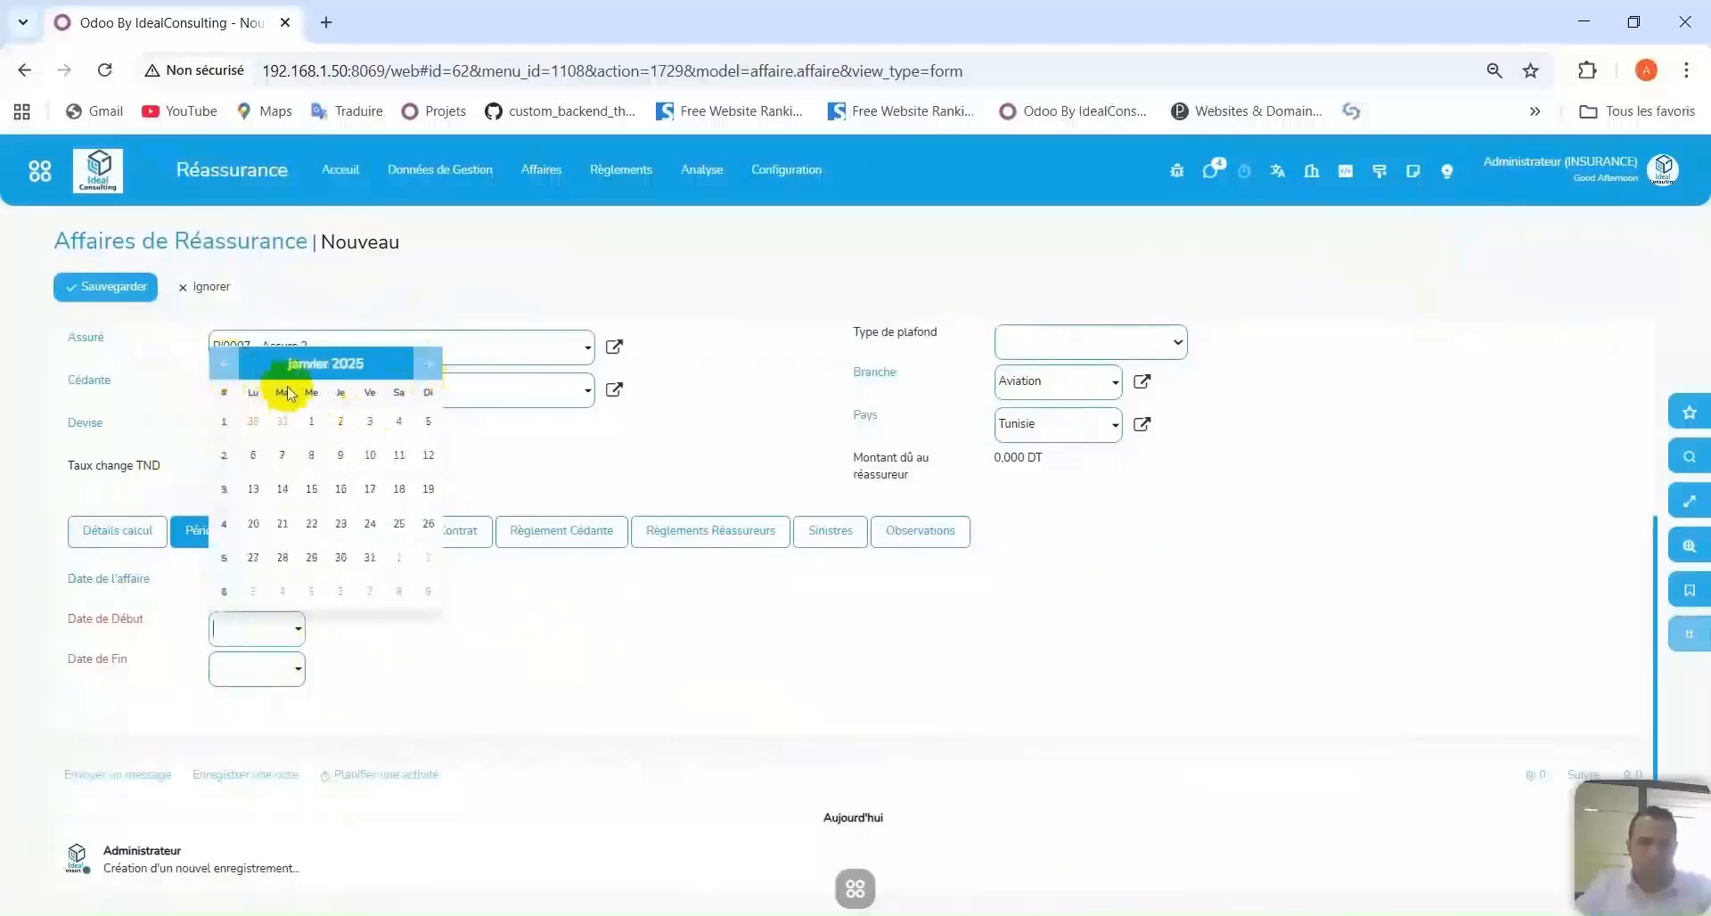
{"action": "left_click", "coordinate": [303, 436]}
Set the affair's Date de Fin to 31/12/2026.
{"action": "left_click", "coordinate": [252, 660]}
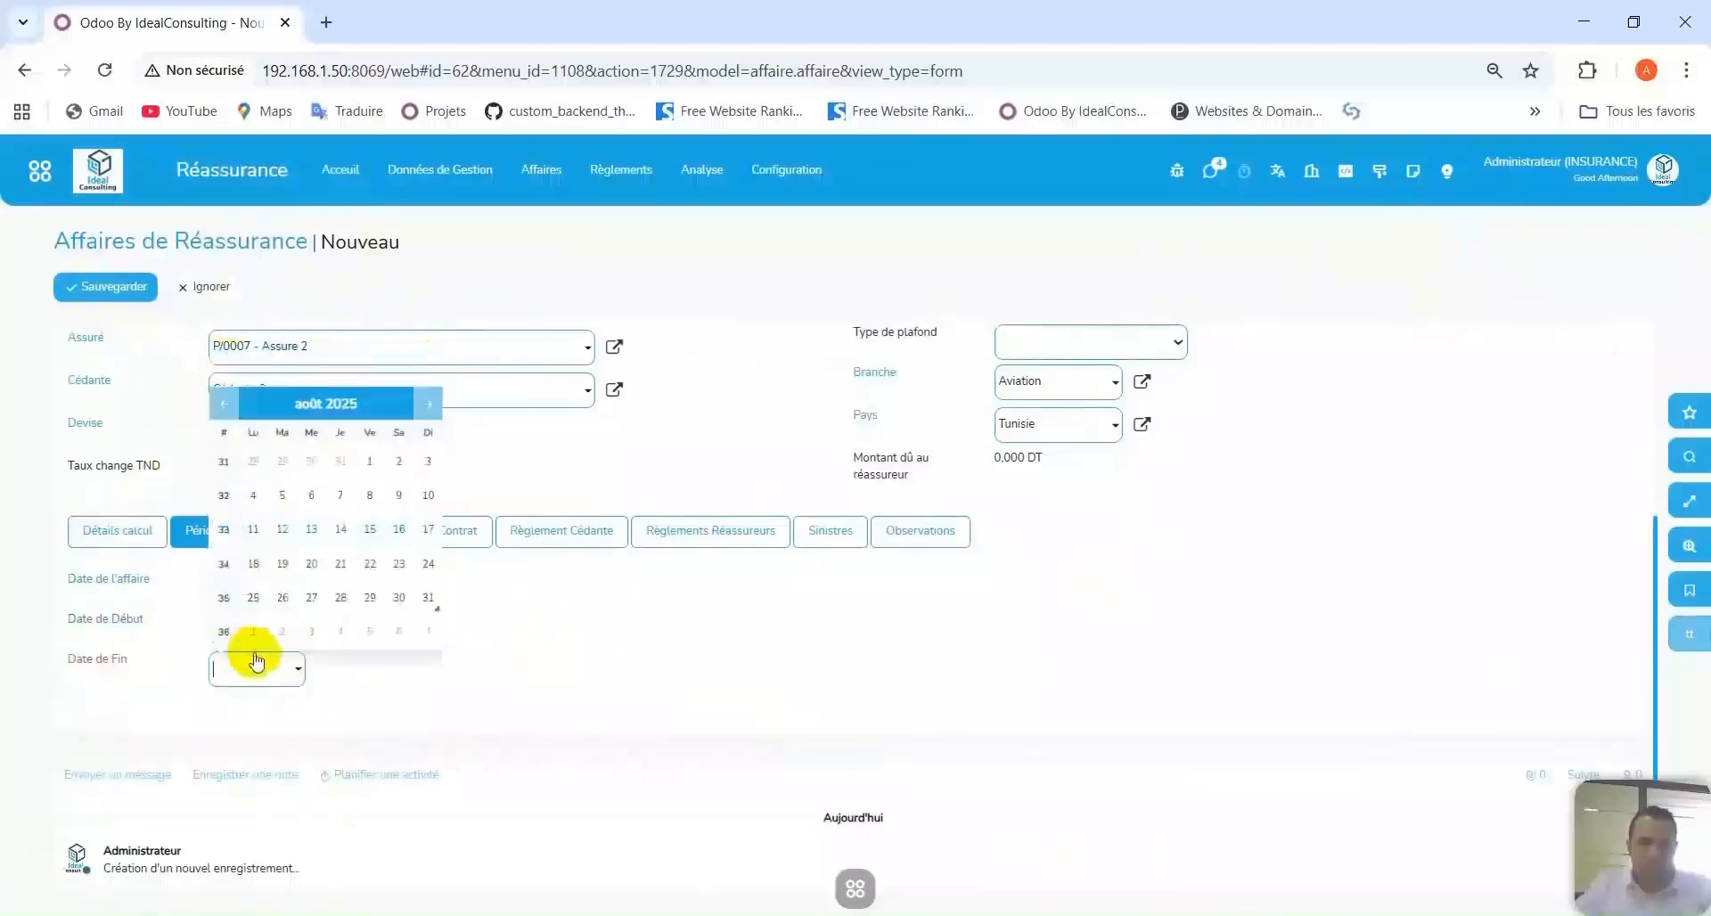
{"action": "left_click", "coordinate": [431, 405]}
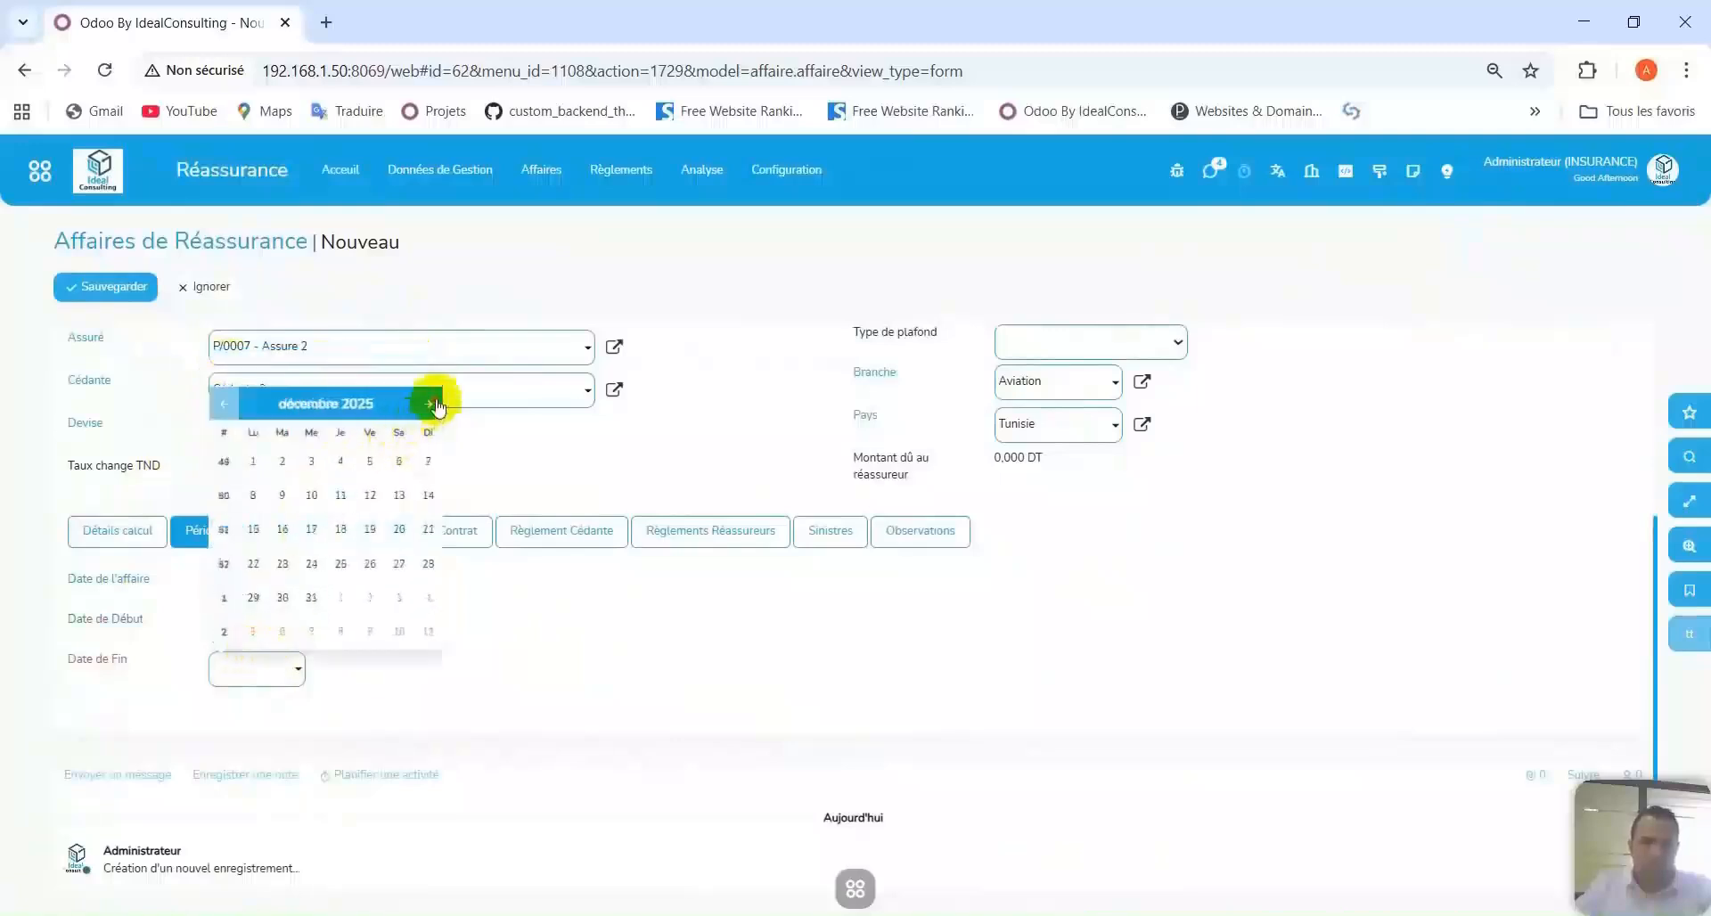
{"action": "left_click", "coordinate": [258, 404]}
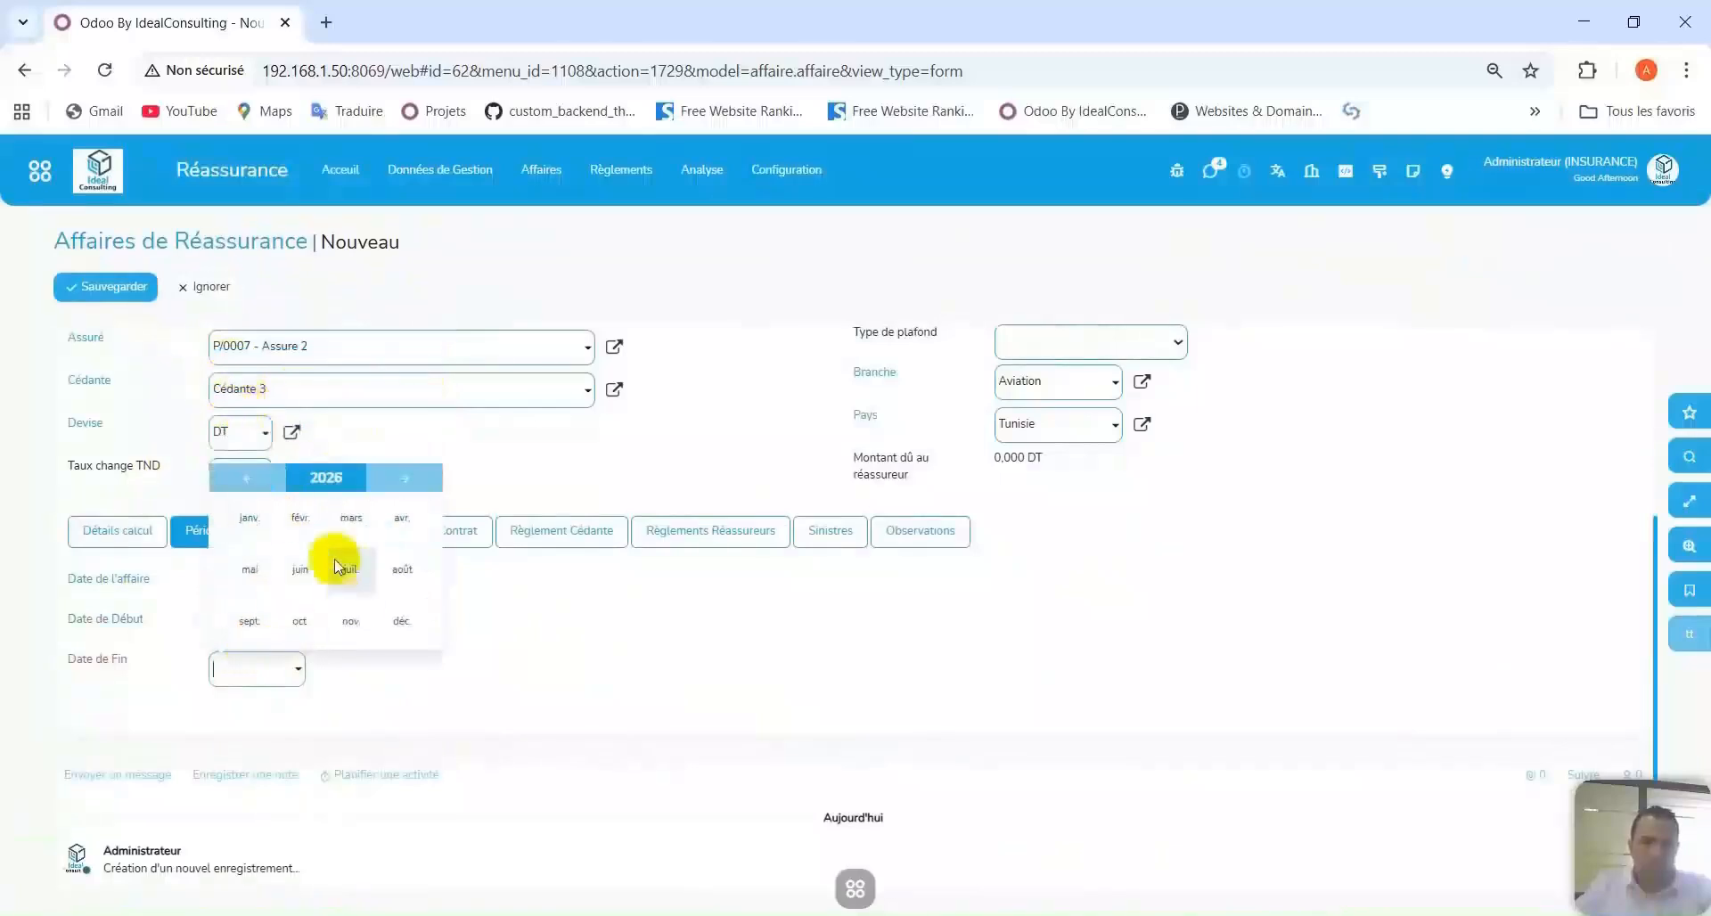
{"action": "left_click", "coordinate": [404, 625]}
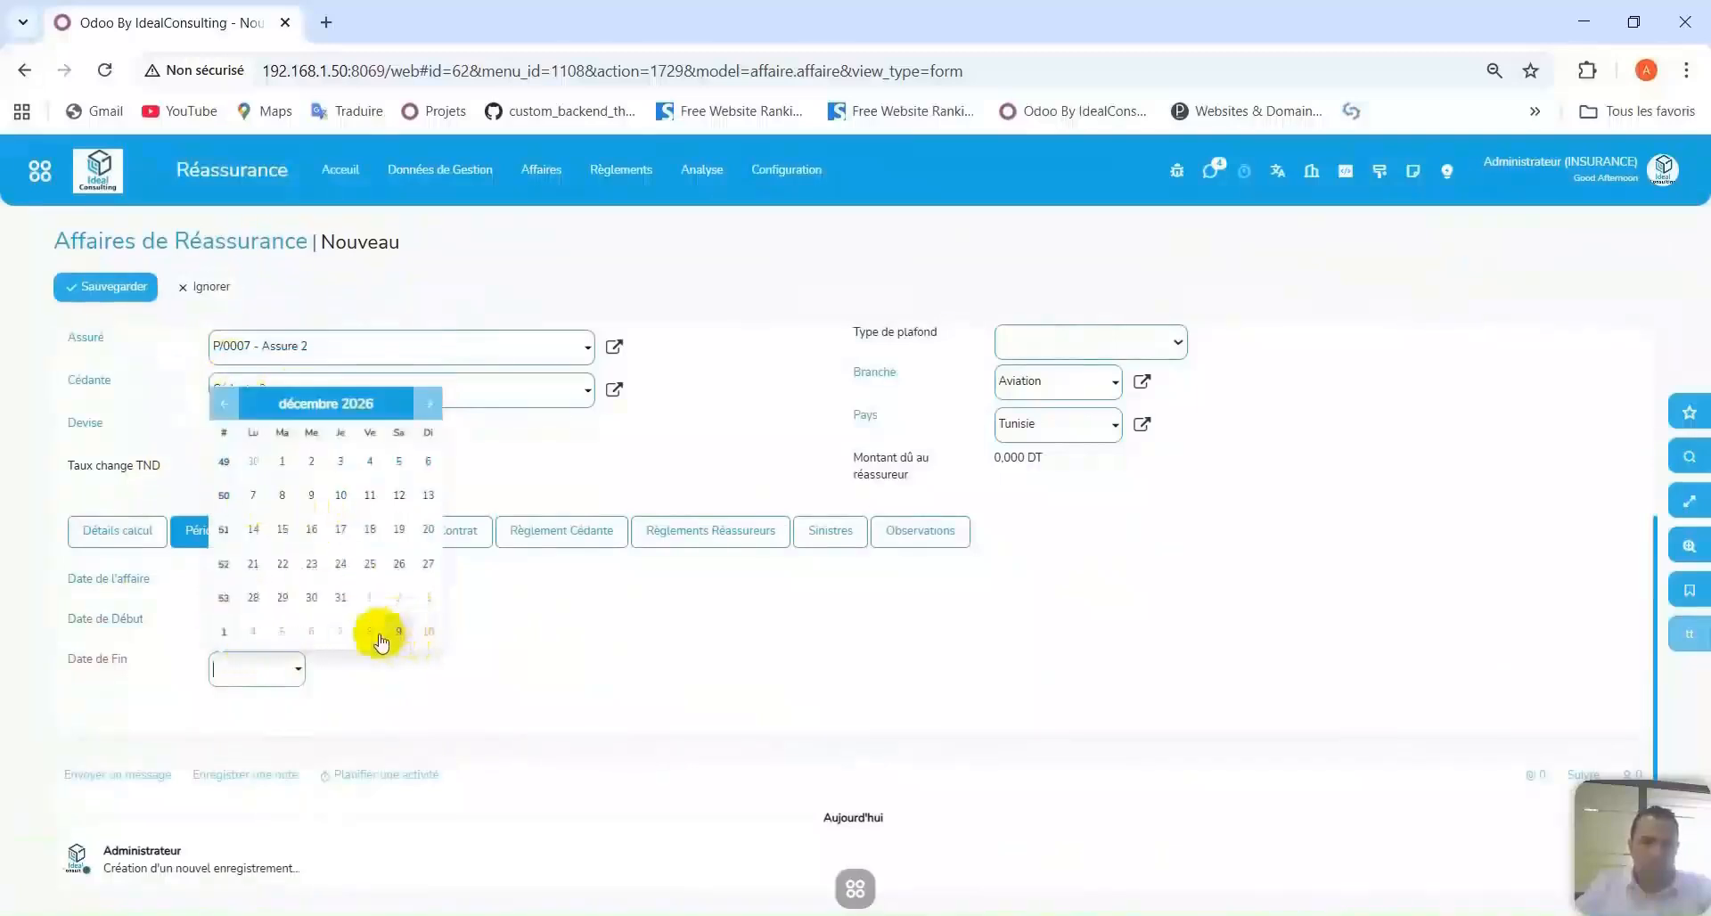
{"action": "left_click", "coordinate": [341, 598]}
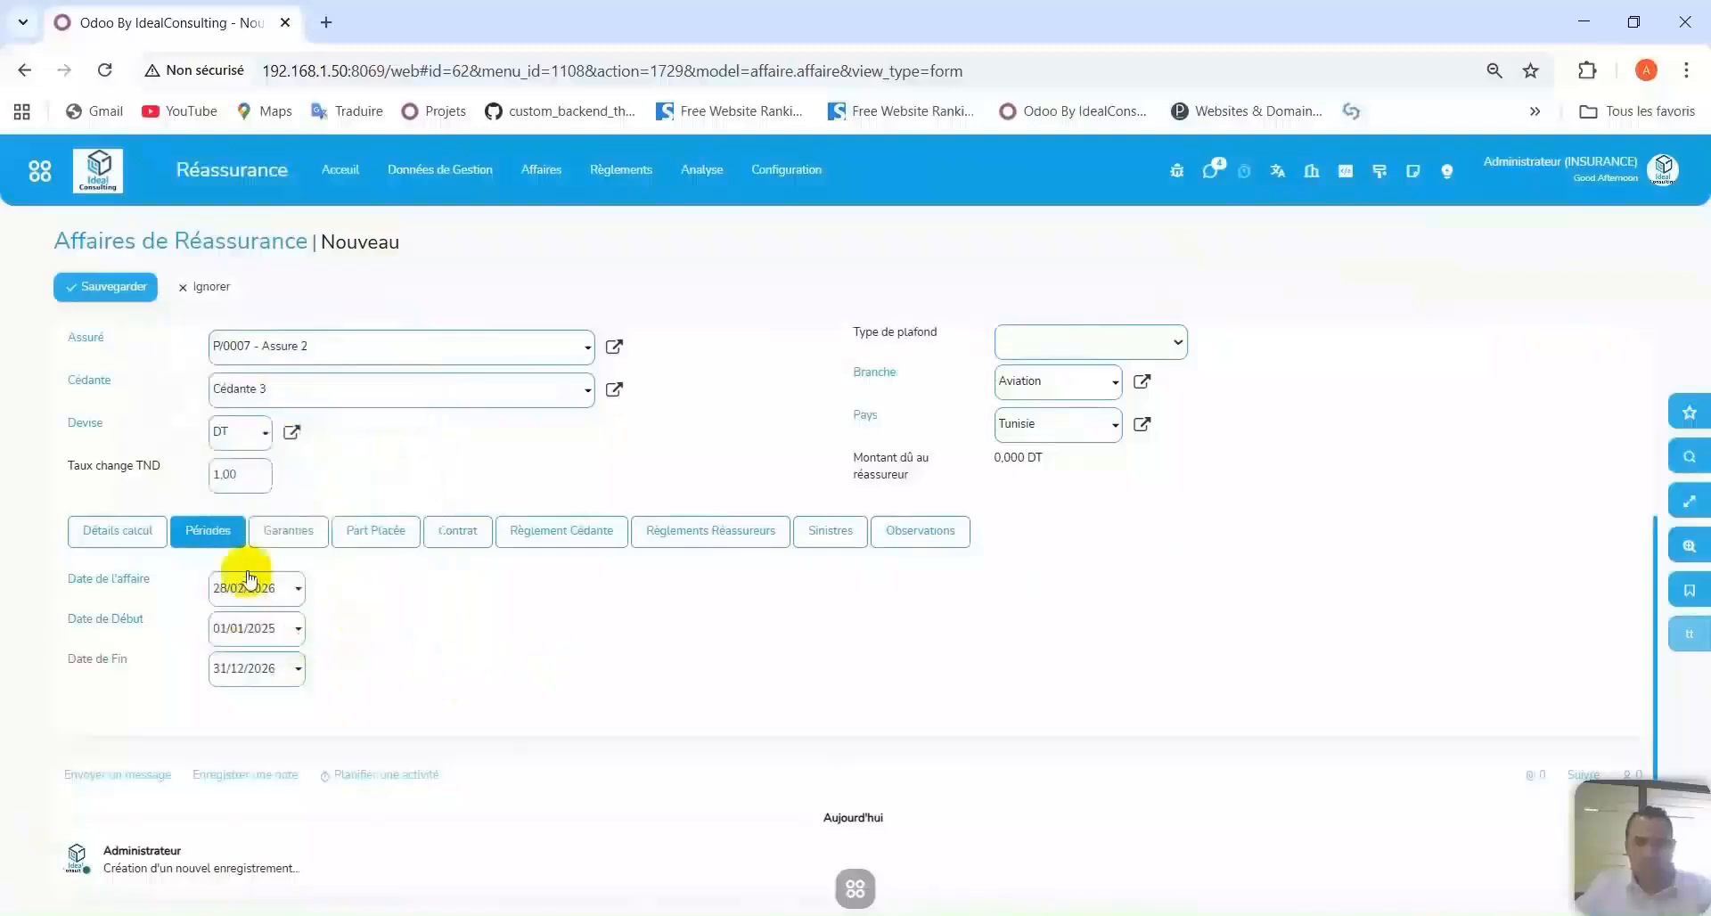
Change the affair's Date de Fin to 31/12/2025.
{"action": "left_click", "coordinate": [283, 668]}
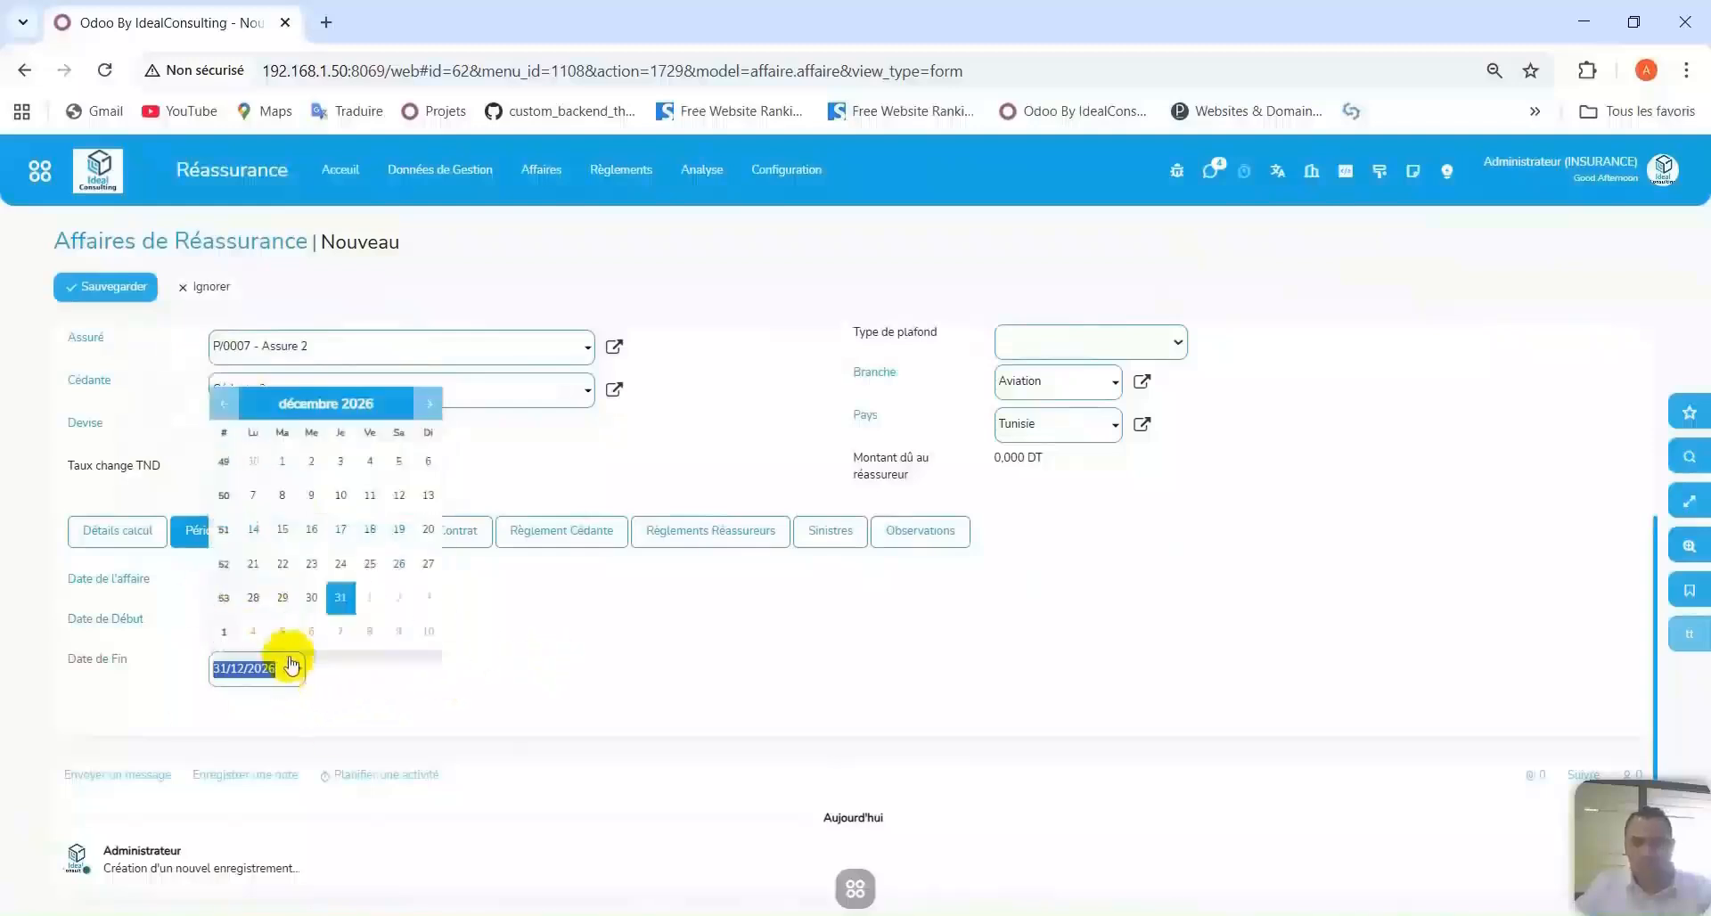
{"action": "left_click", "coordinate": [224, 403]}
{"action": "left_click", "coordinate": [225, 404]}
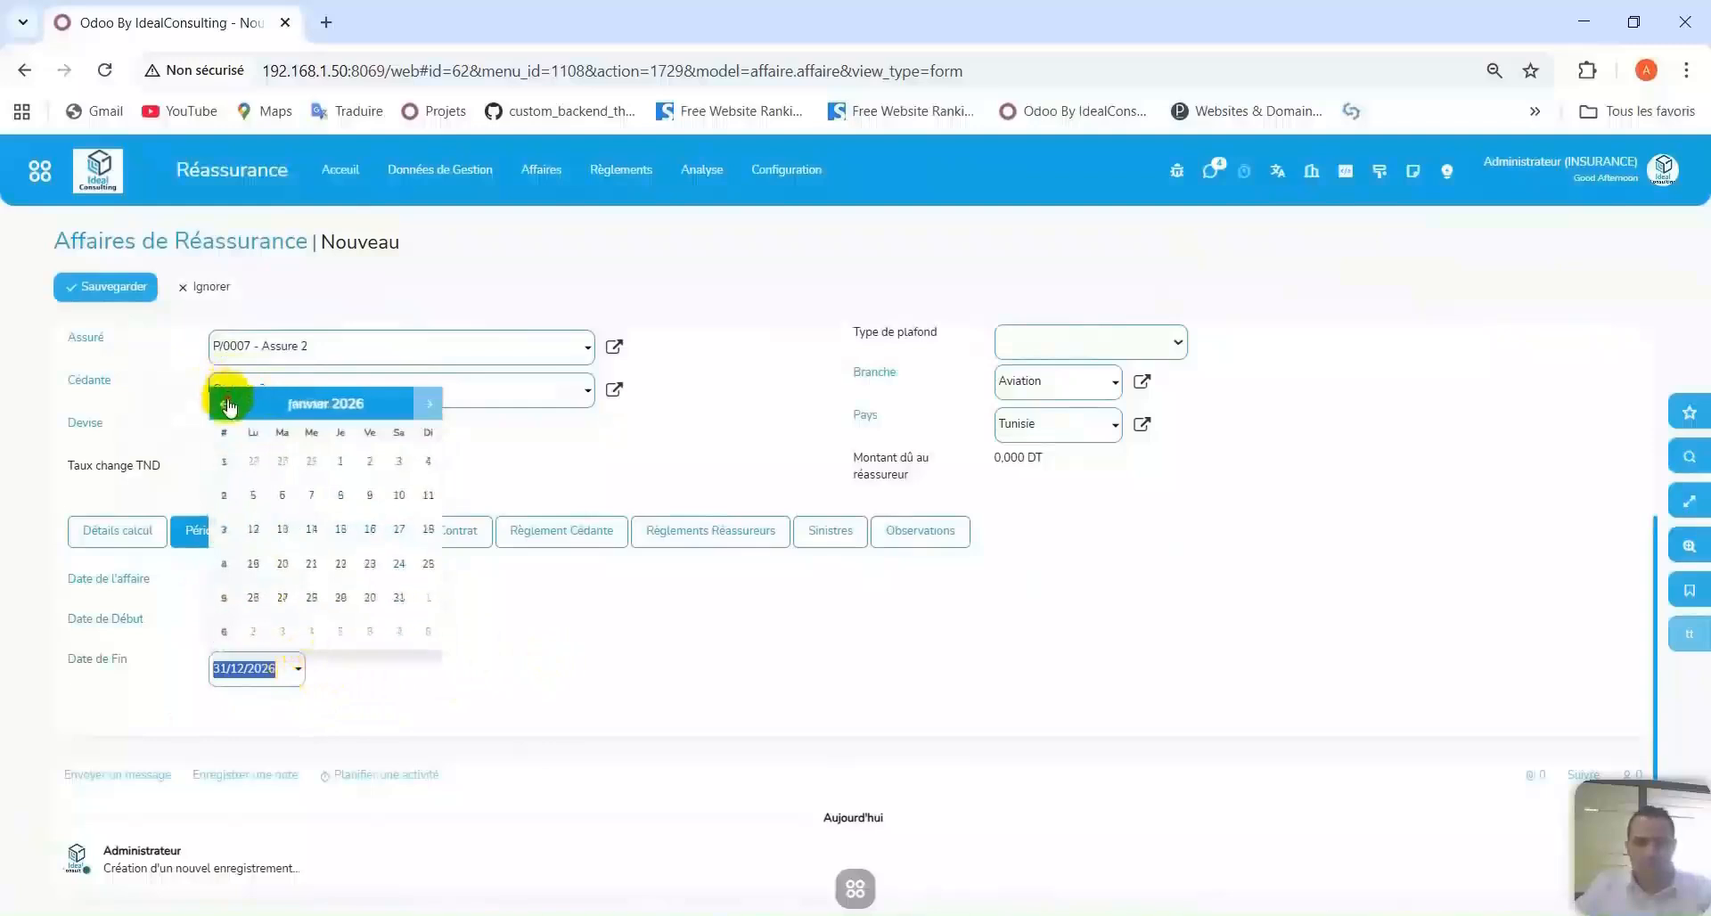
{"action": "left_click", "coordinate": [225, 403]}
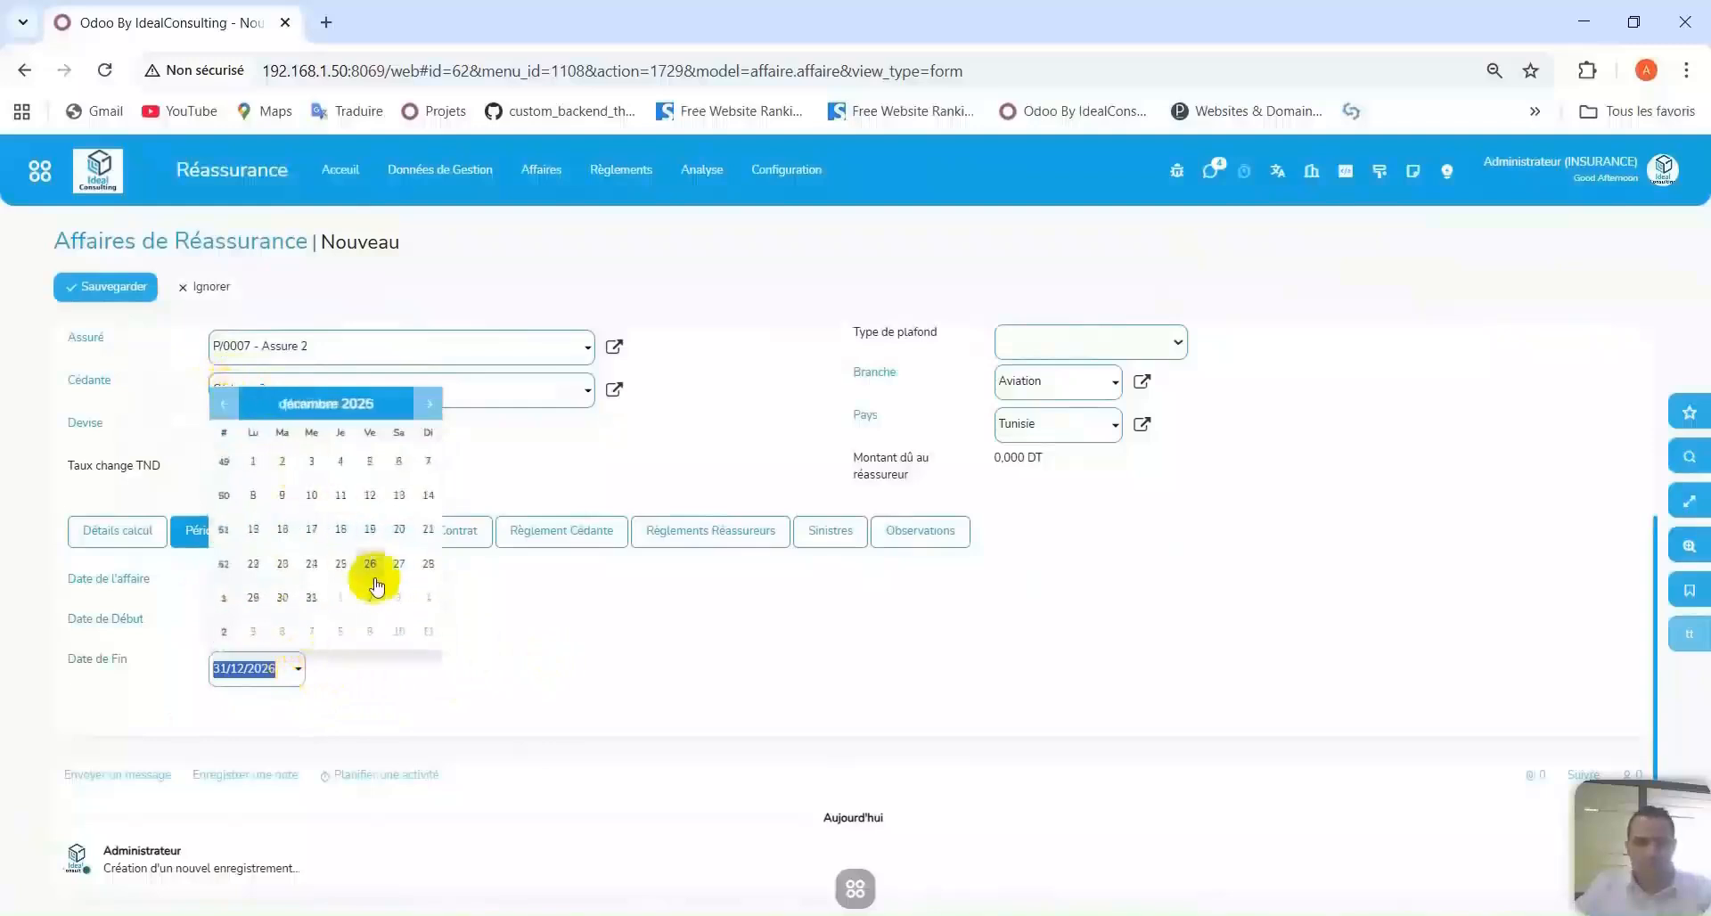
{"action": "left_click", "coordinate": [307, 597]}
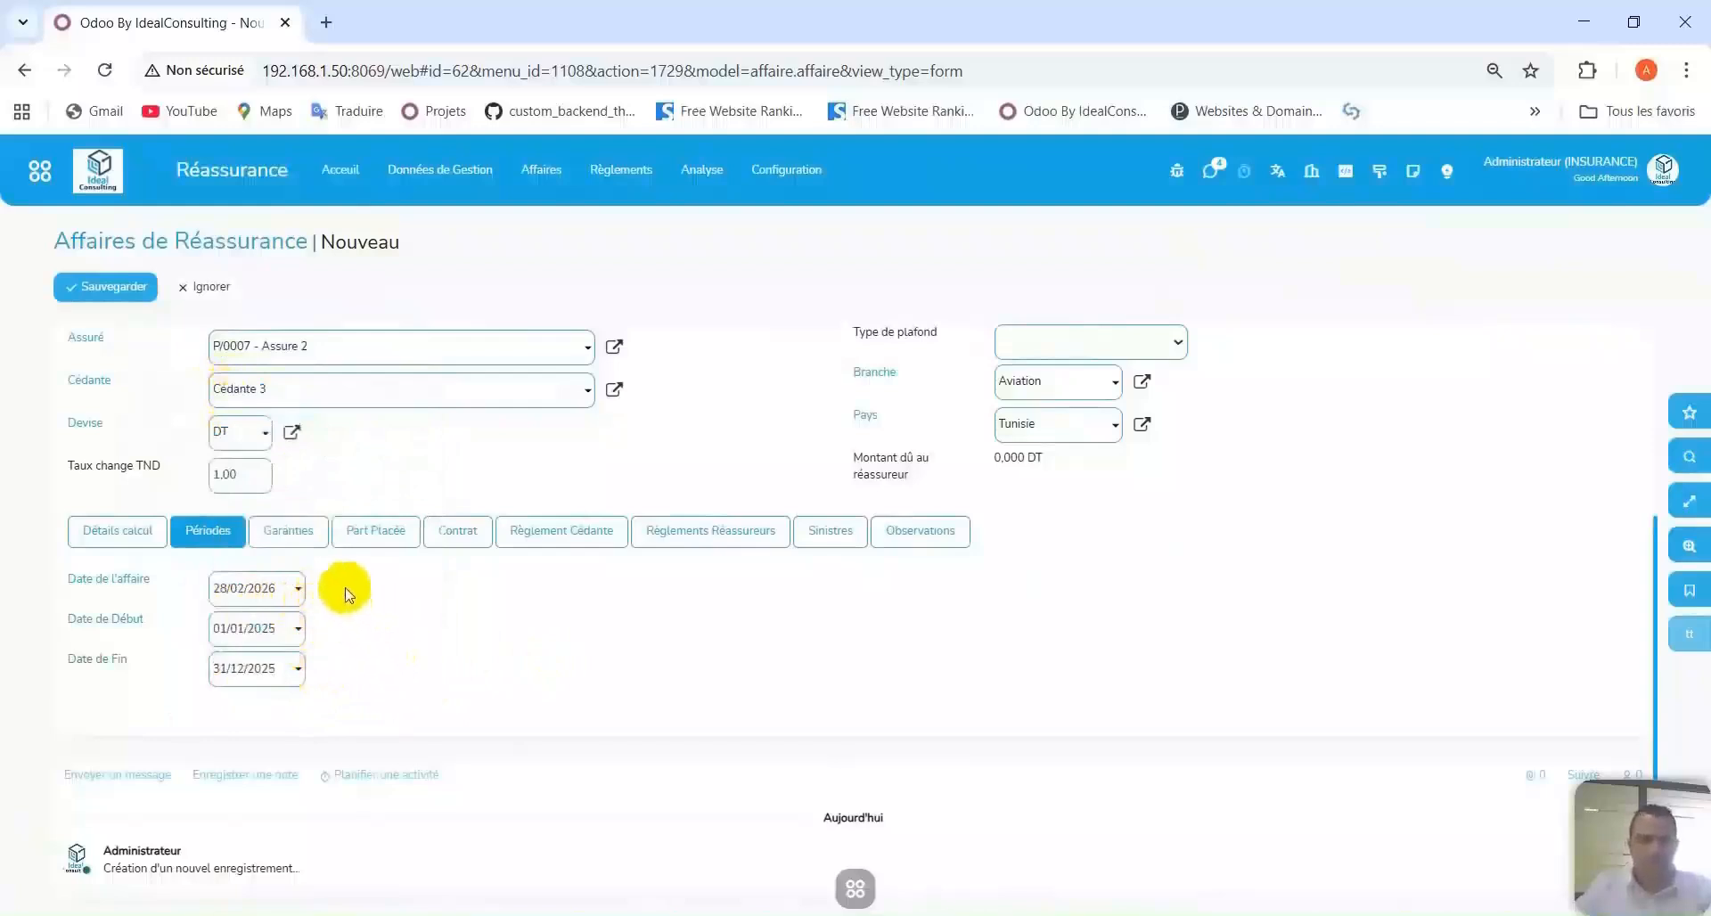
Add a Part Placée line to the affair with Réassureur 3 as the reinsurer.
{"action": "left_click", "coordinate": [374, 539]}
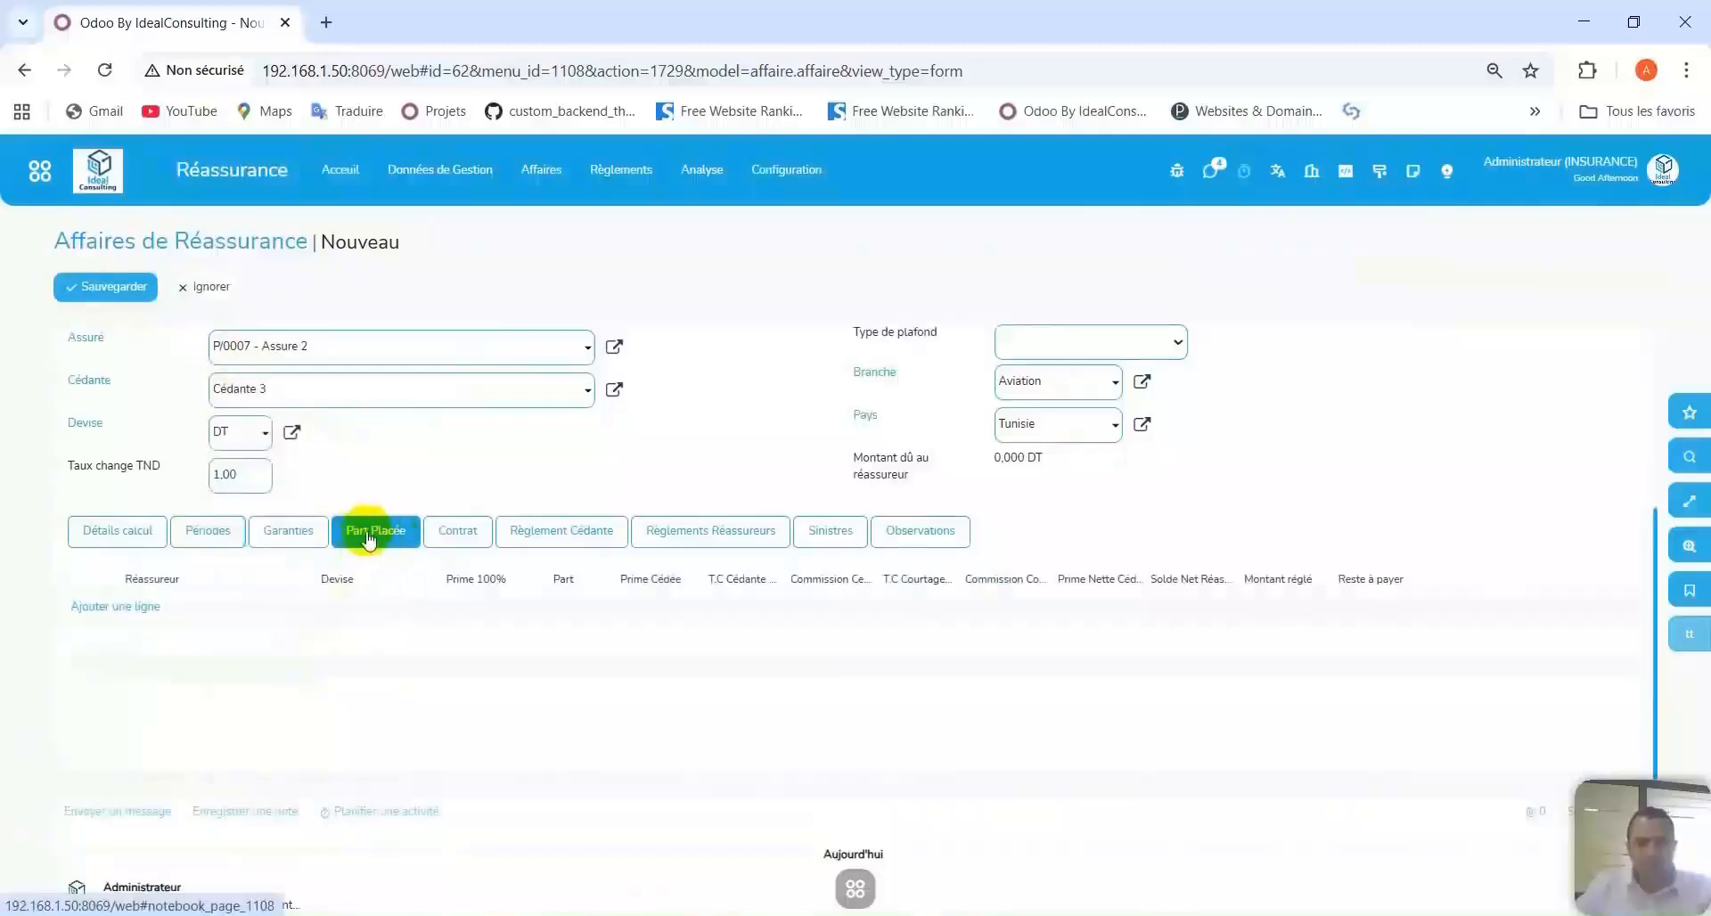
{"action": "left_click", "coordinate": [133, 605]}
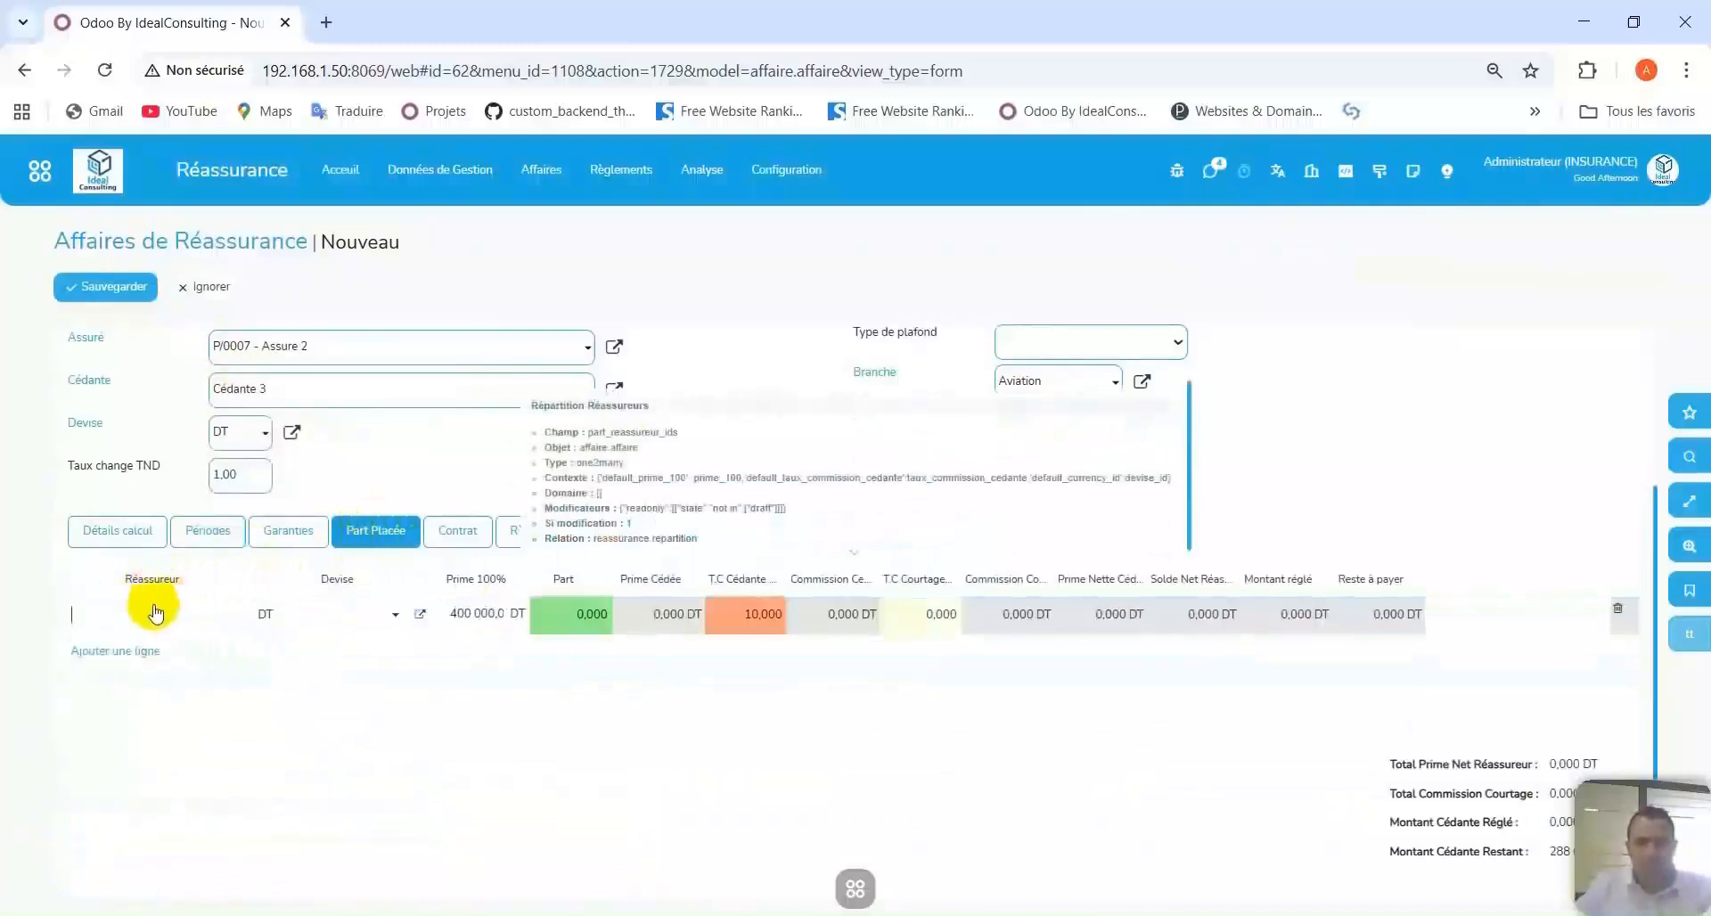
{"action": "left_click", "coordinate": [122, 617]}
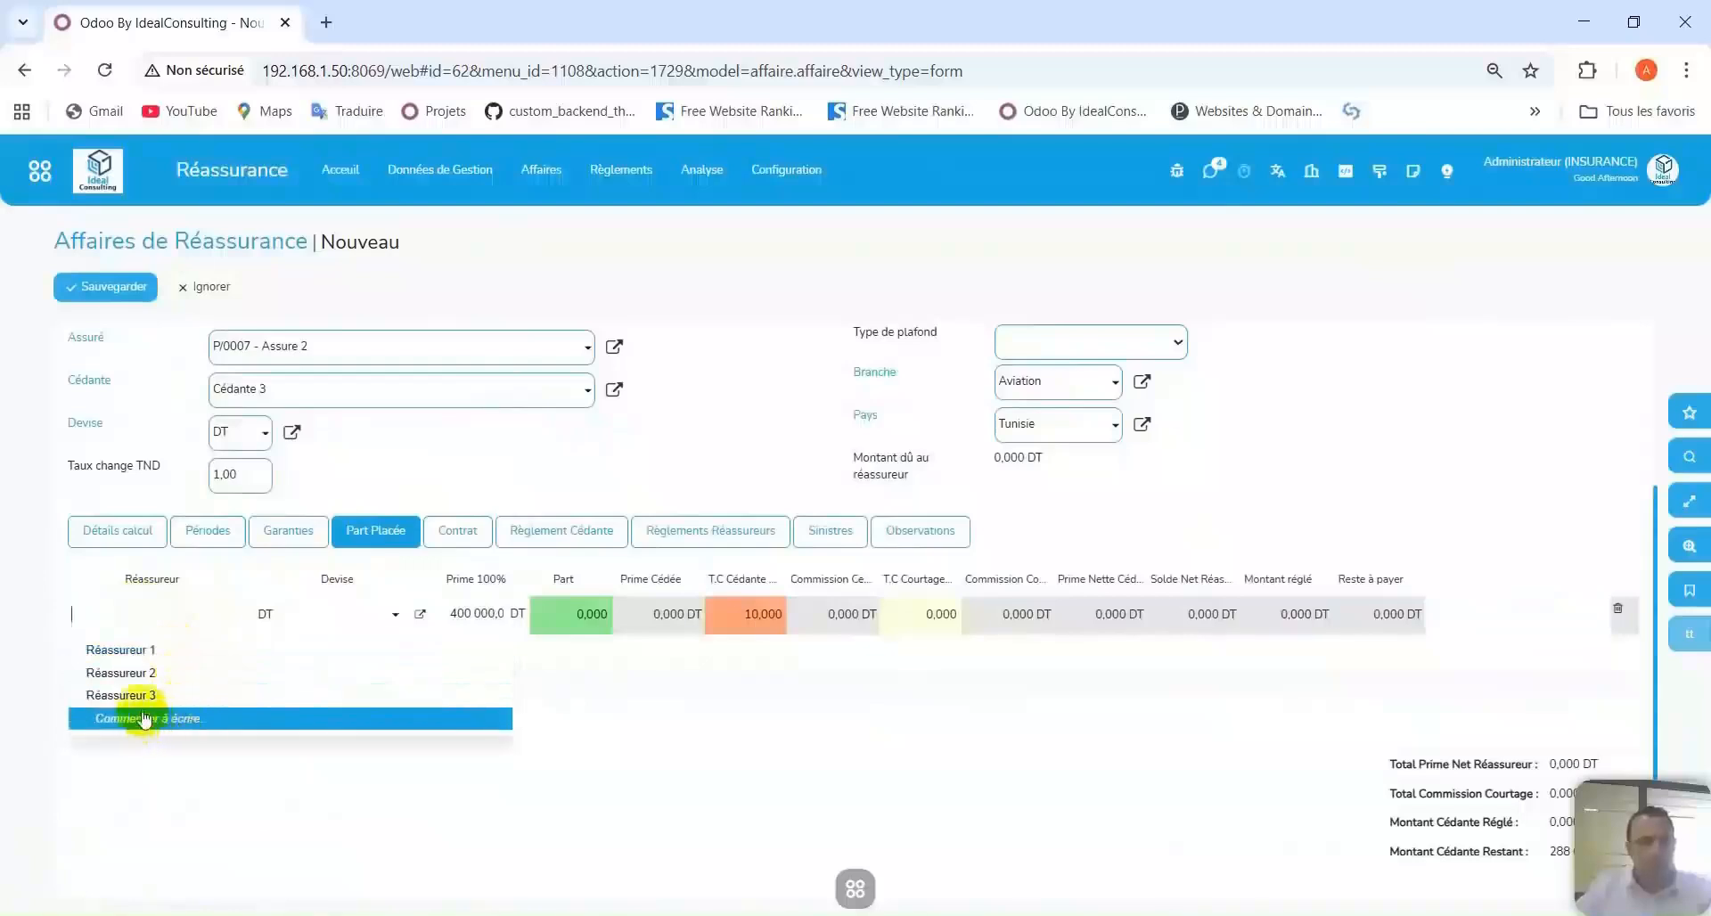
{"action": "type", "text": "Ré"}
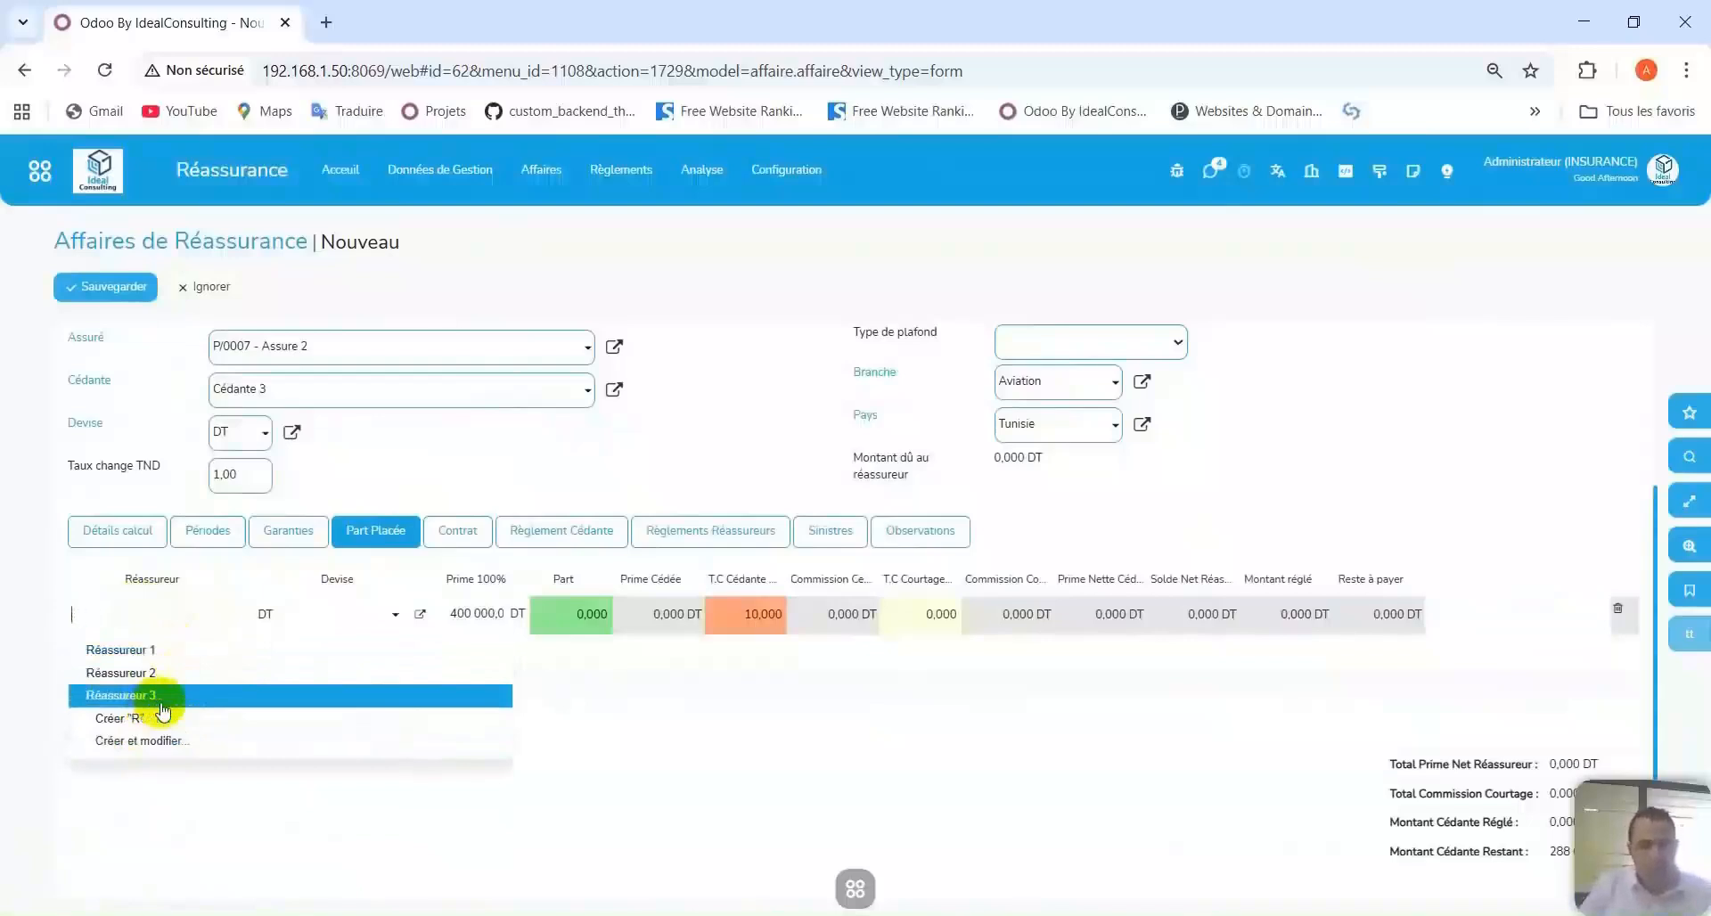
{"action": "type", "text": "fdfkskd"}
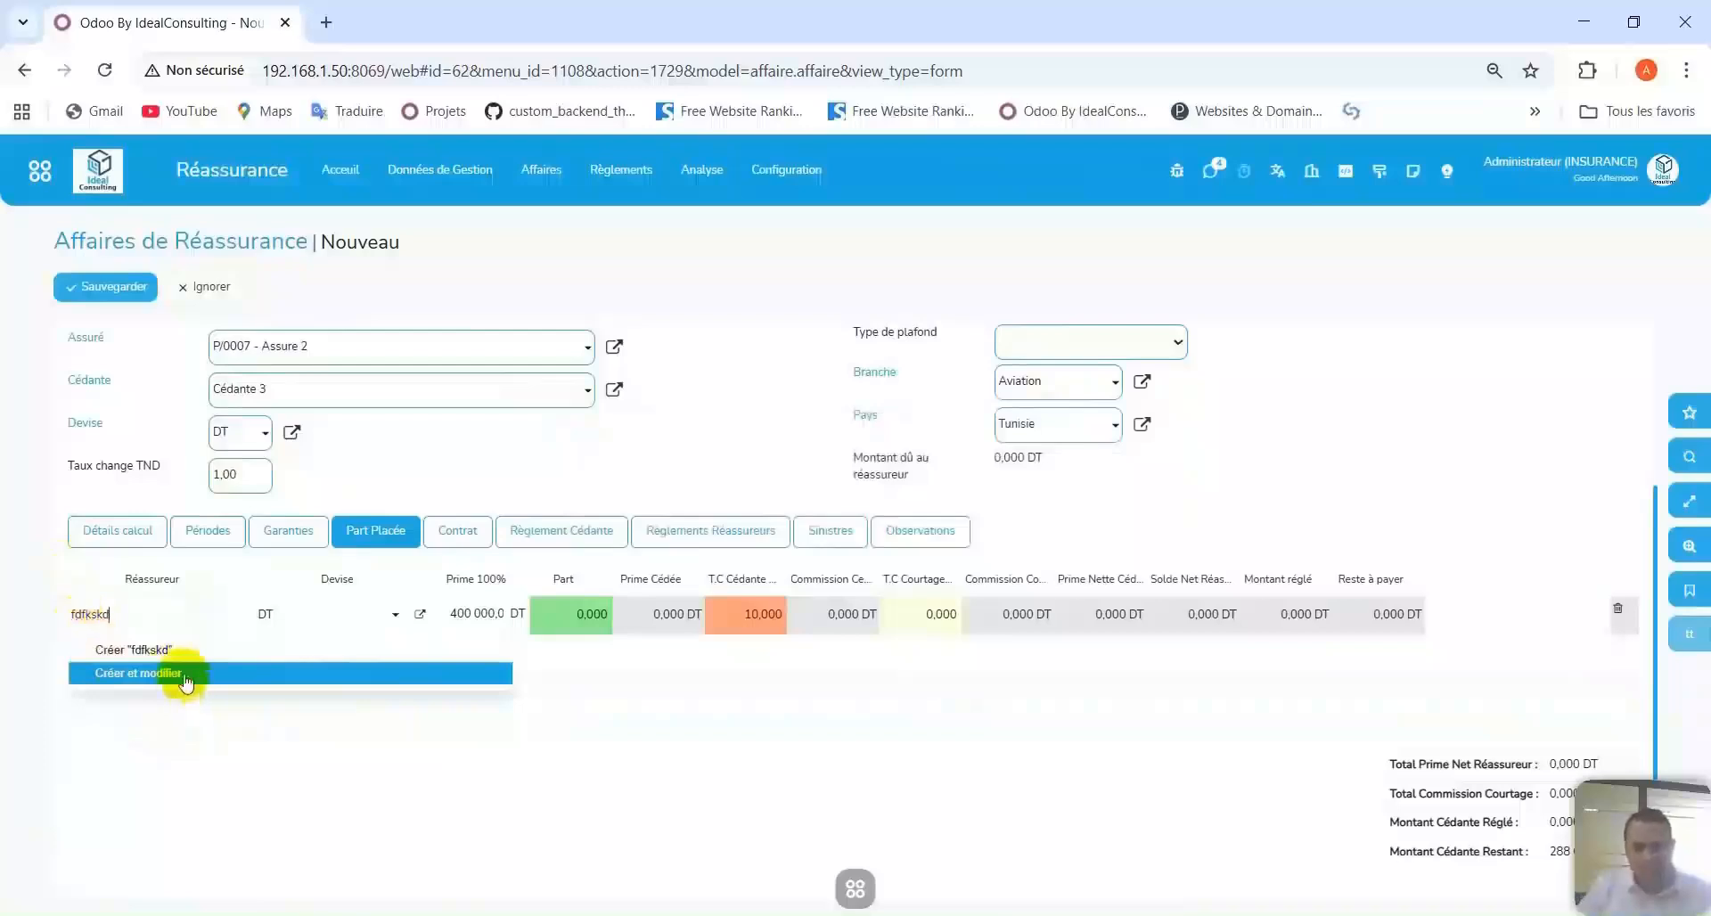
{"action": "left_click", "coordinate": [190, 697]}
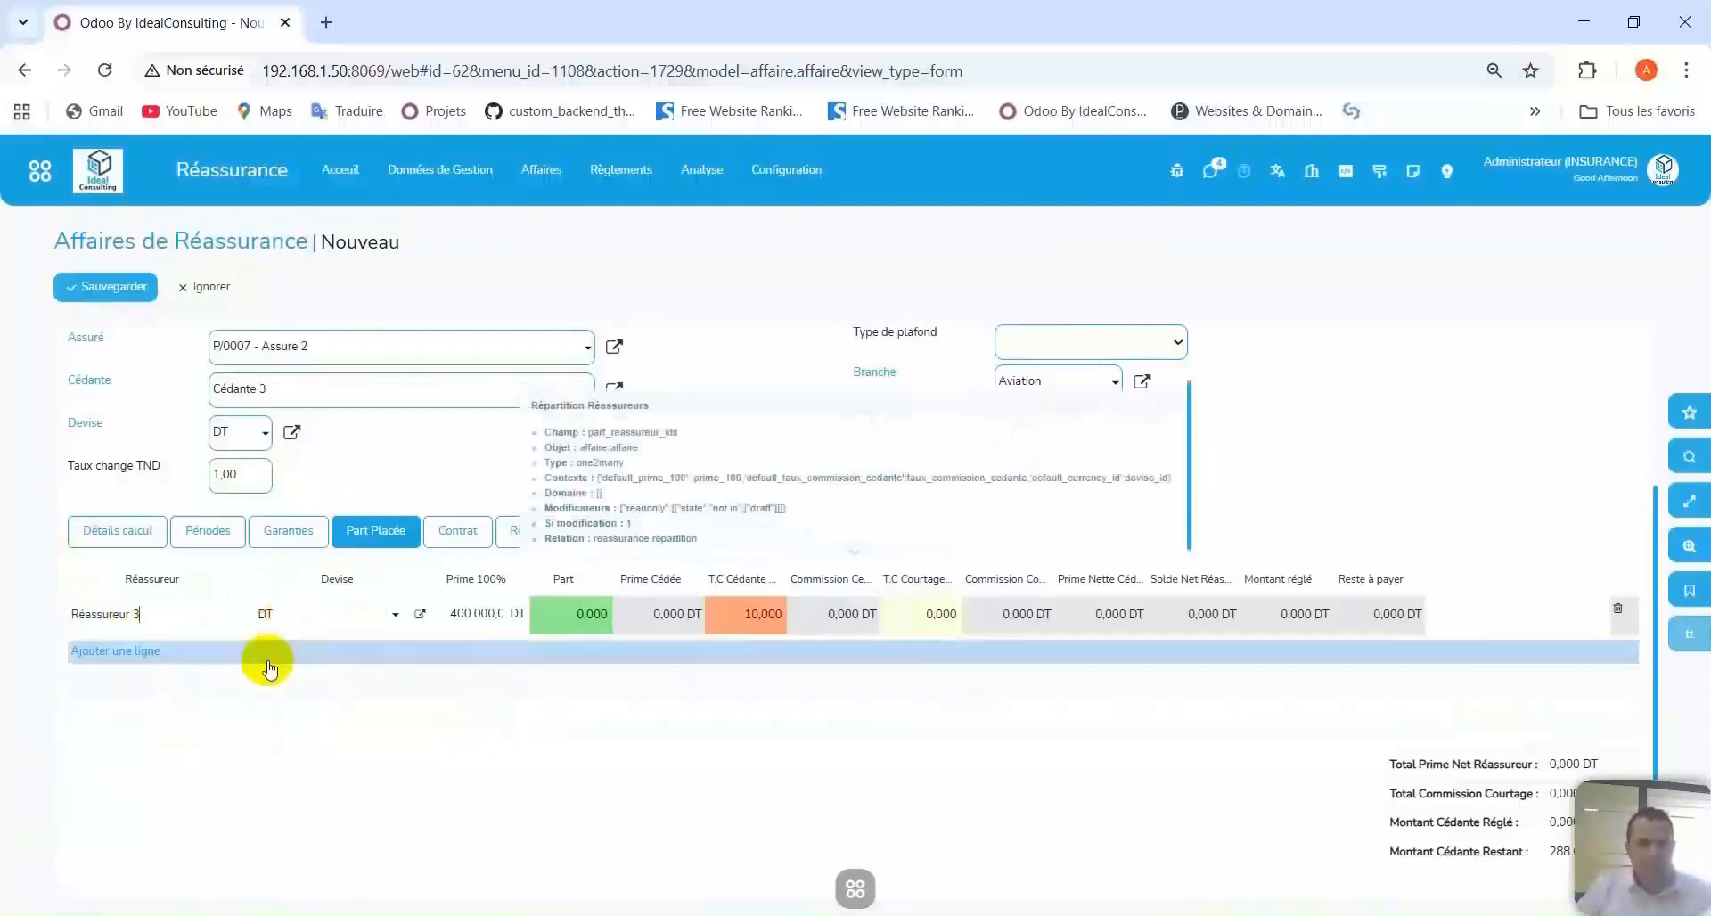
Check the cession rate in the Détails calcul and set Réassureur 3's Part to 60.
{"action": "left_click", "coordinate": [330, 545]}
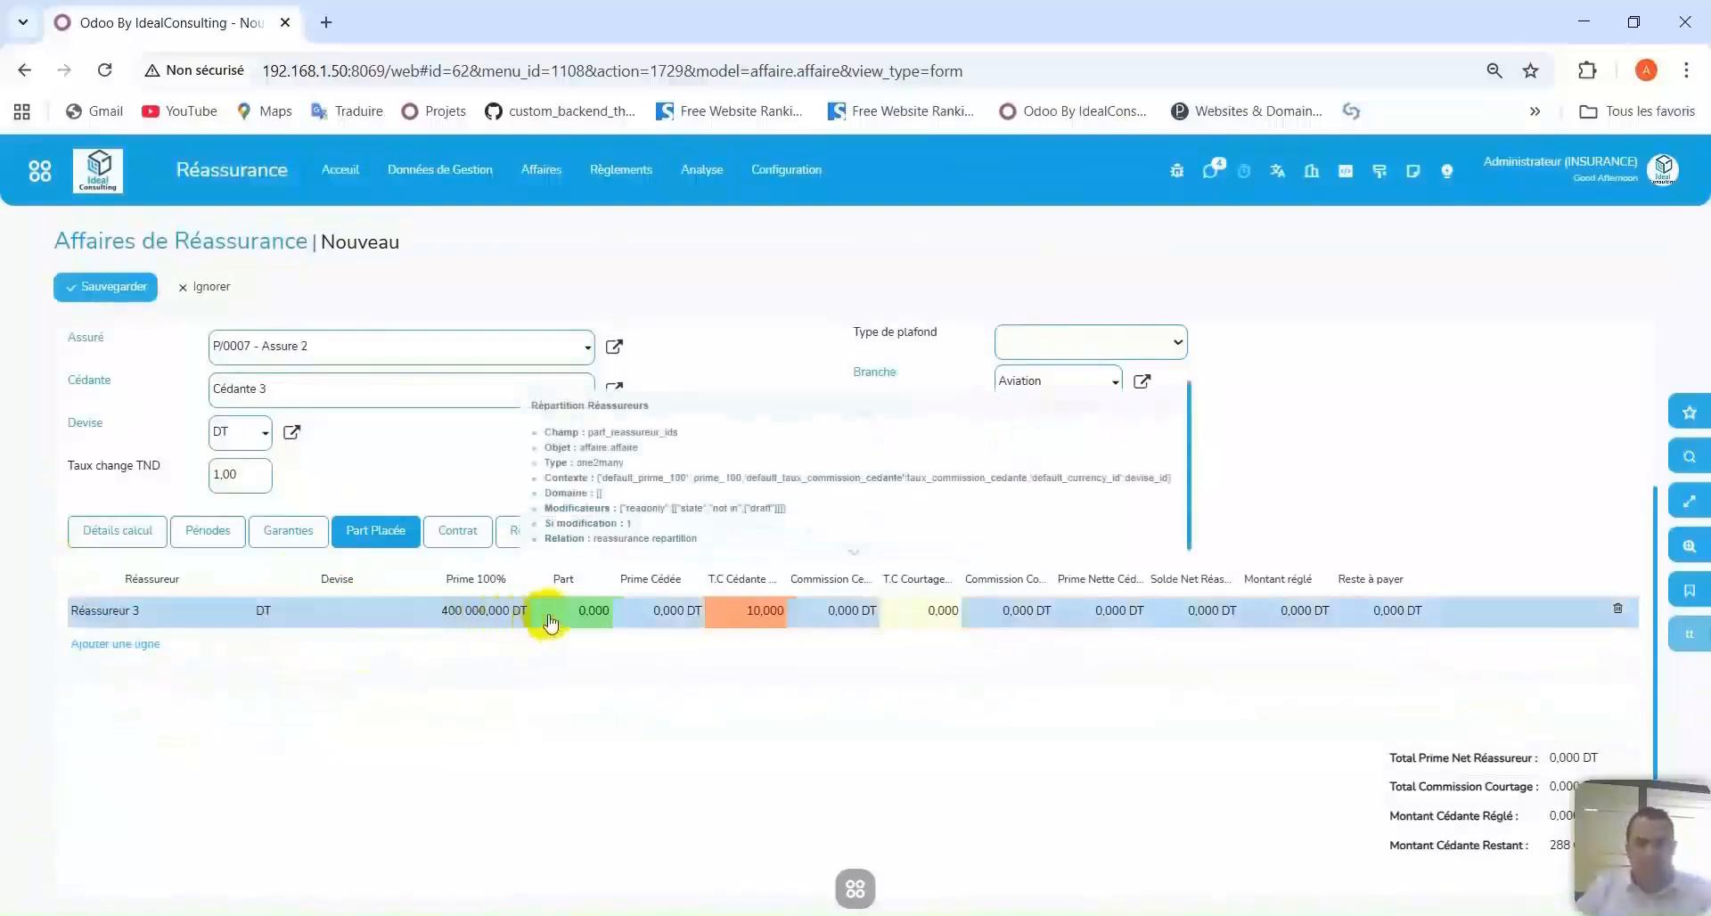
{"action": "left_click", "coordinate": [118, 531]}
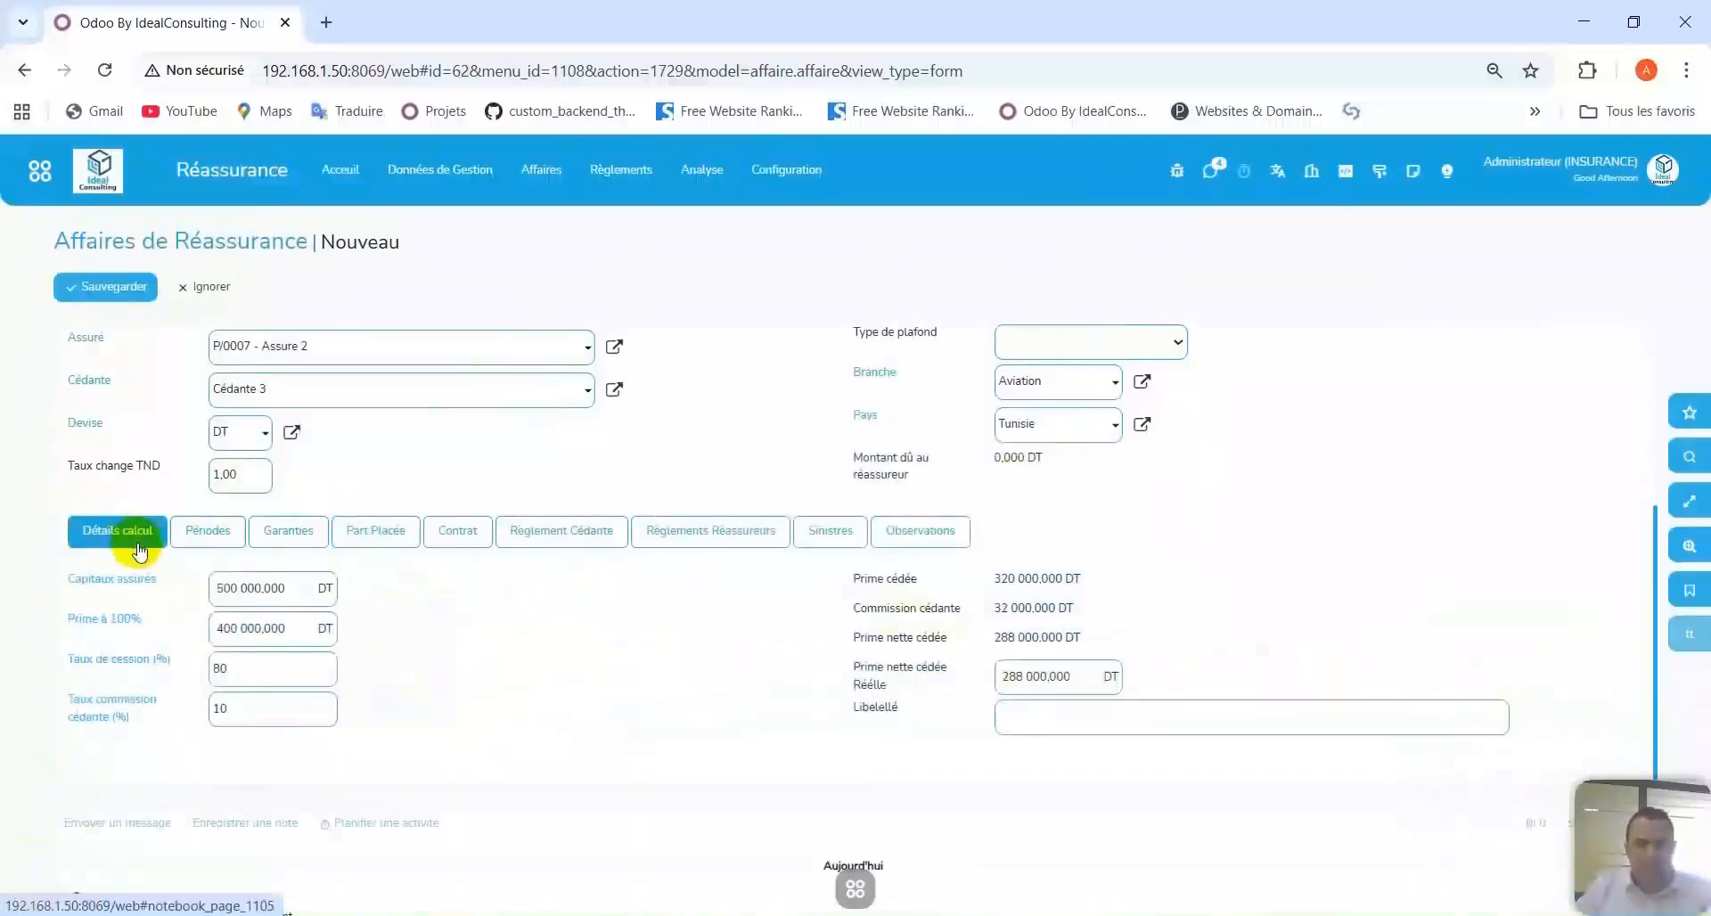
{"action": "left_click", "coordinate": [397, 530]}
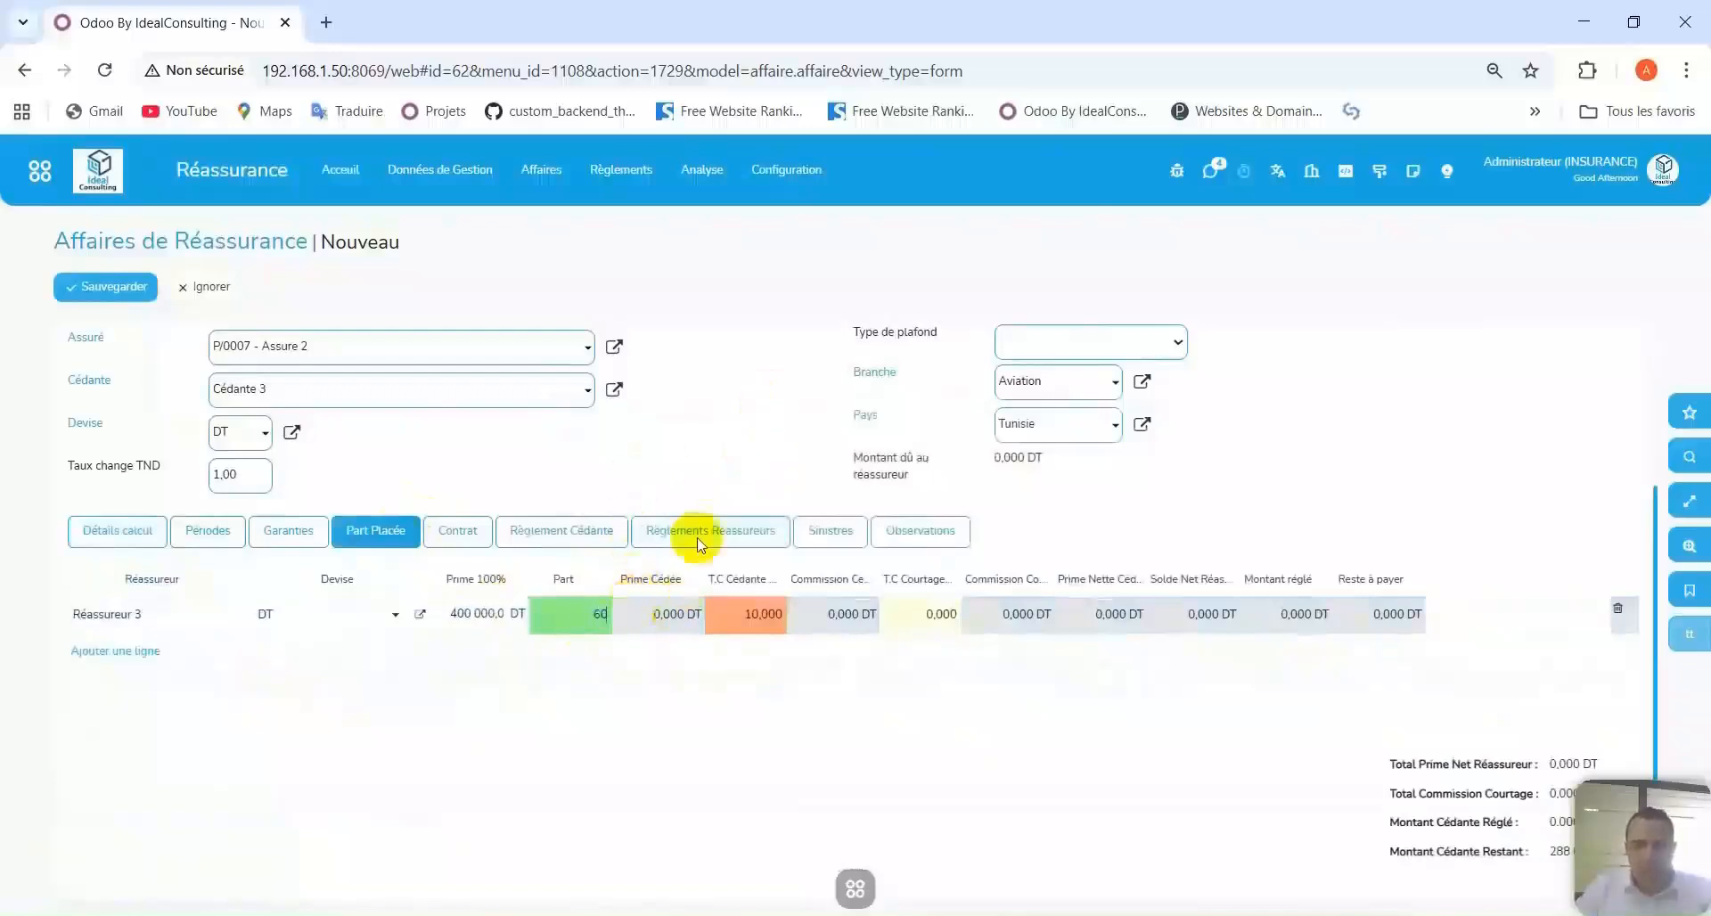
{"action": "left_click", "coordinate": [753, 621]}
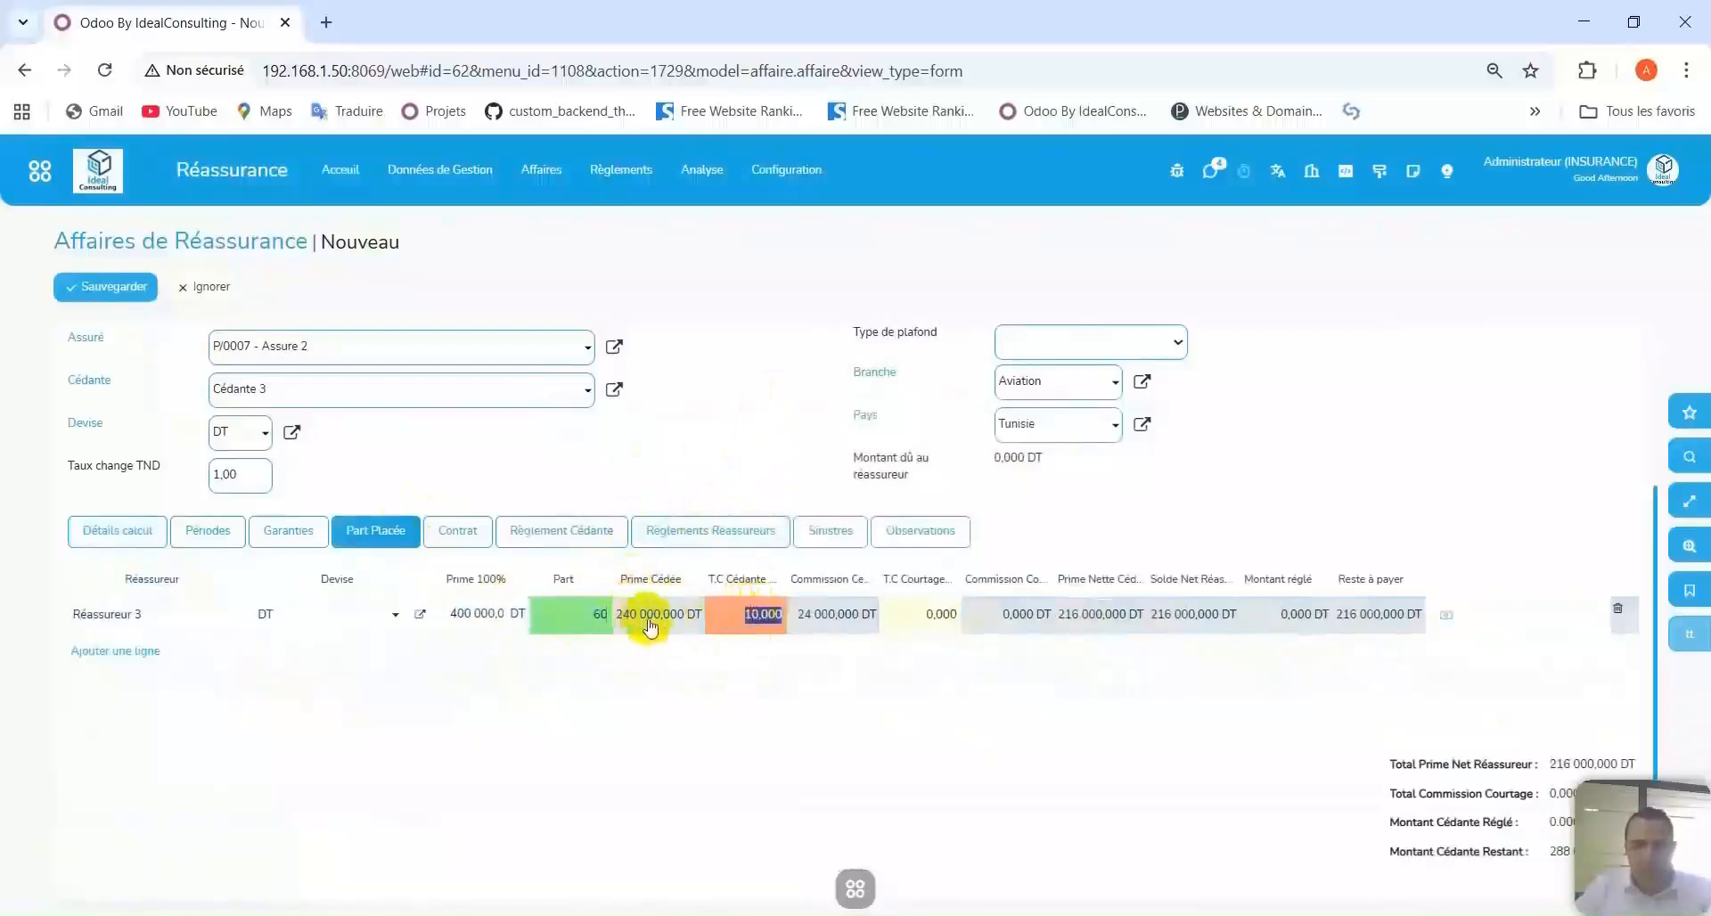
Check the cedant commission rate, set Réassureur 3's T.C Courtage to 5, and widen the truncated amount columns from Commission Courtier onward.
{"action": "left_click", "coordinate": [762, 629]}
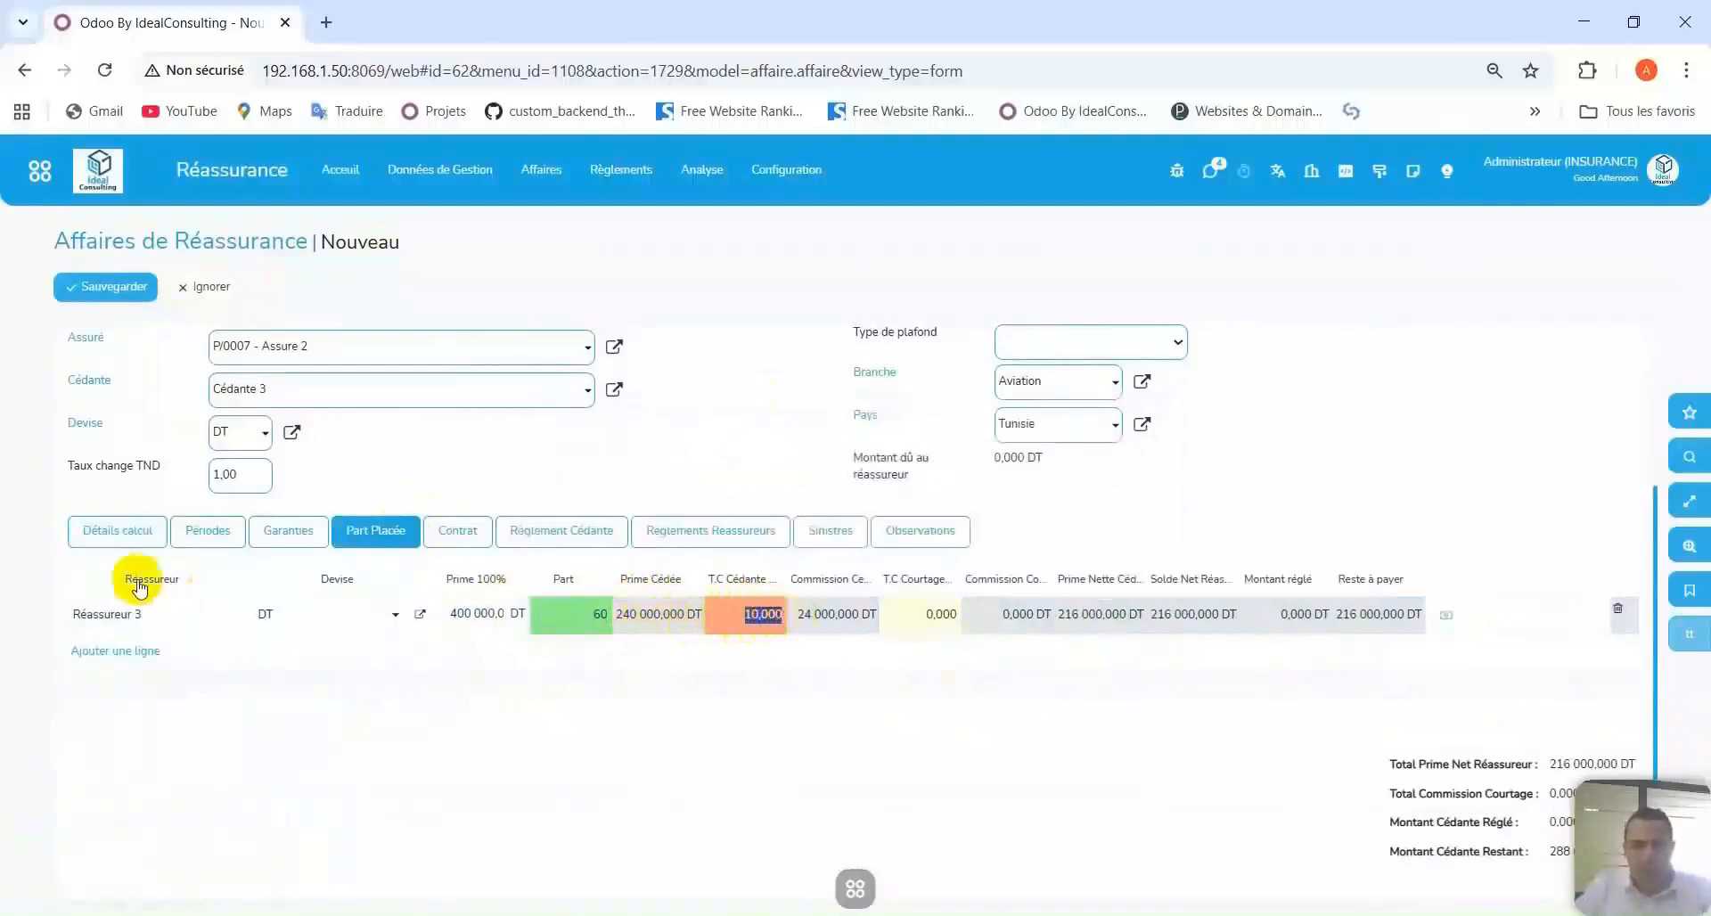
{"action": "left_click", "coordinate": [116, 533]}
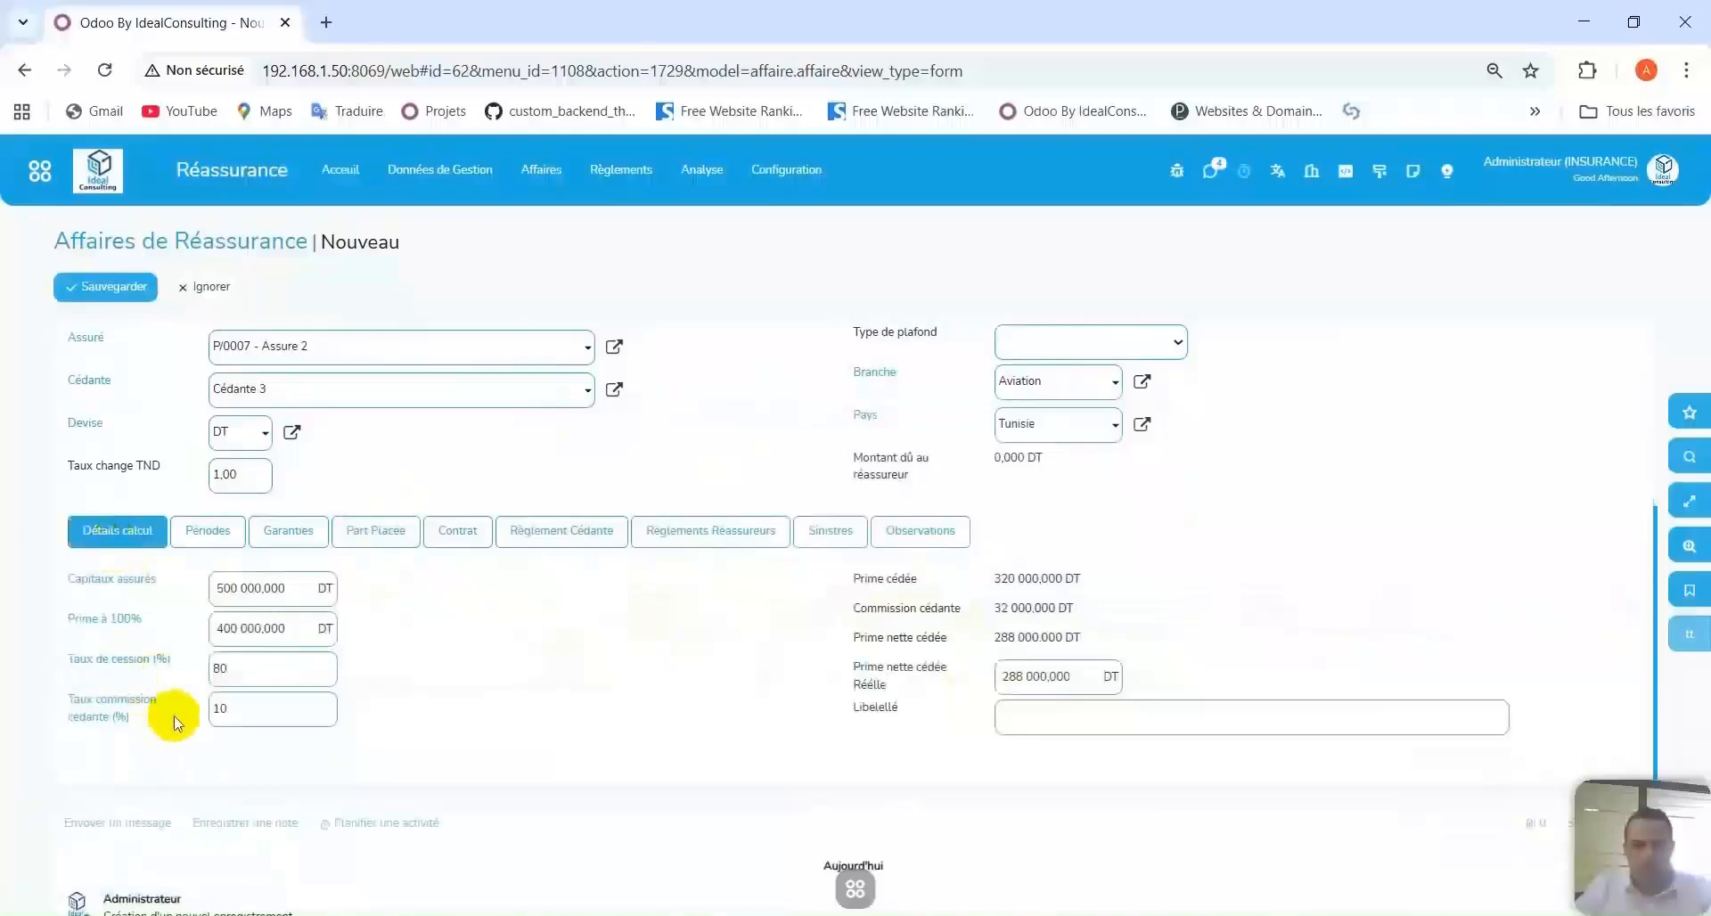
{"action": "left_click", "coordinate": [392, 531]}
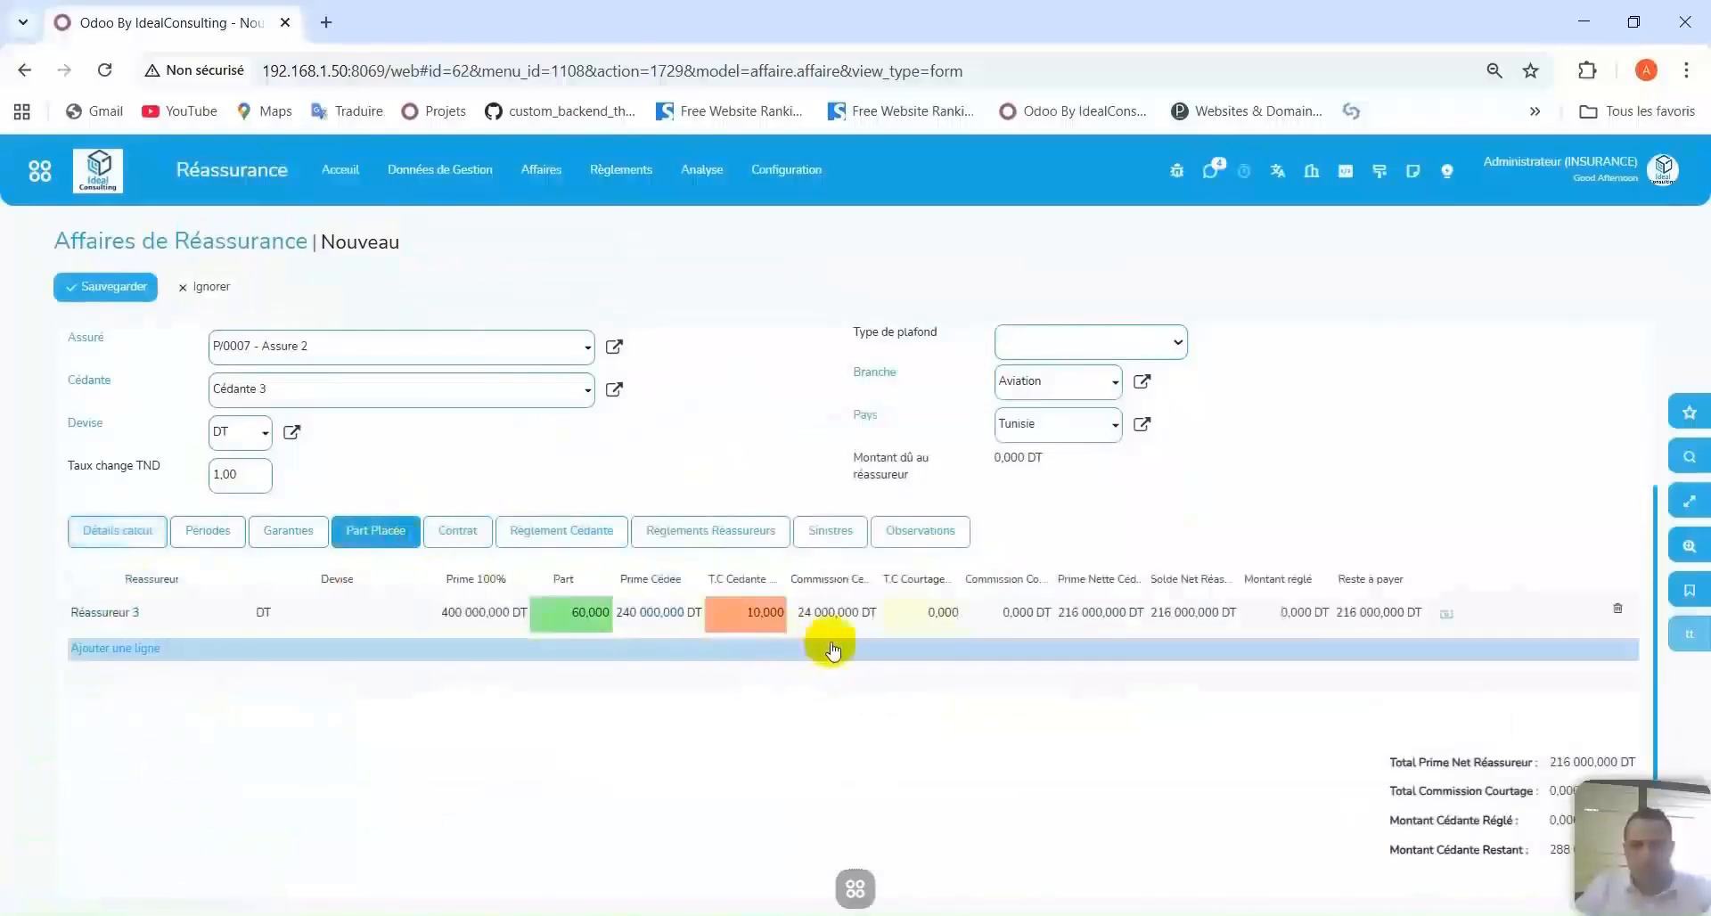
{"action": "left_click", "coordinate": [941, 613]}
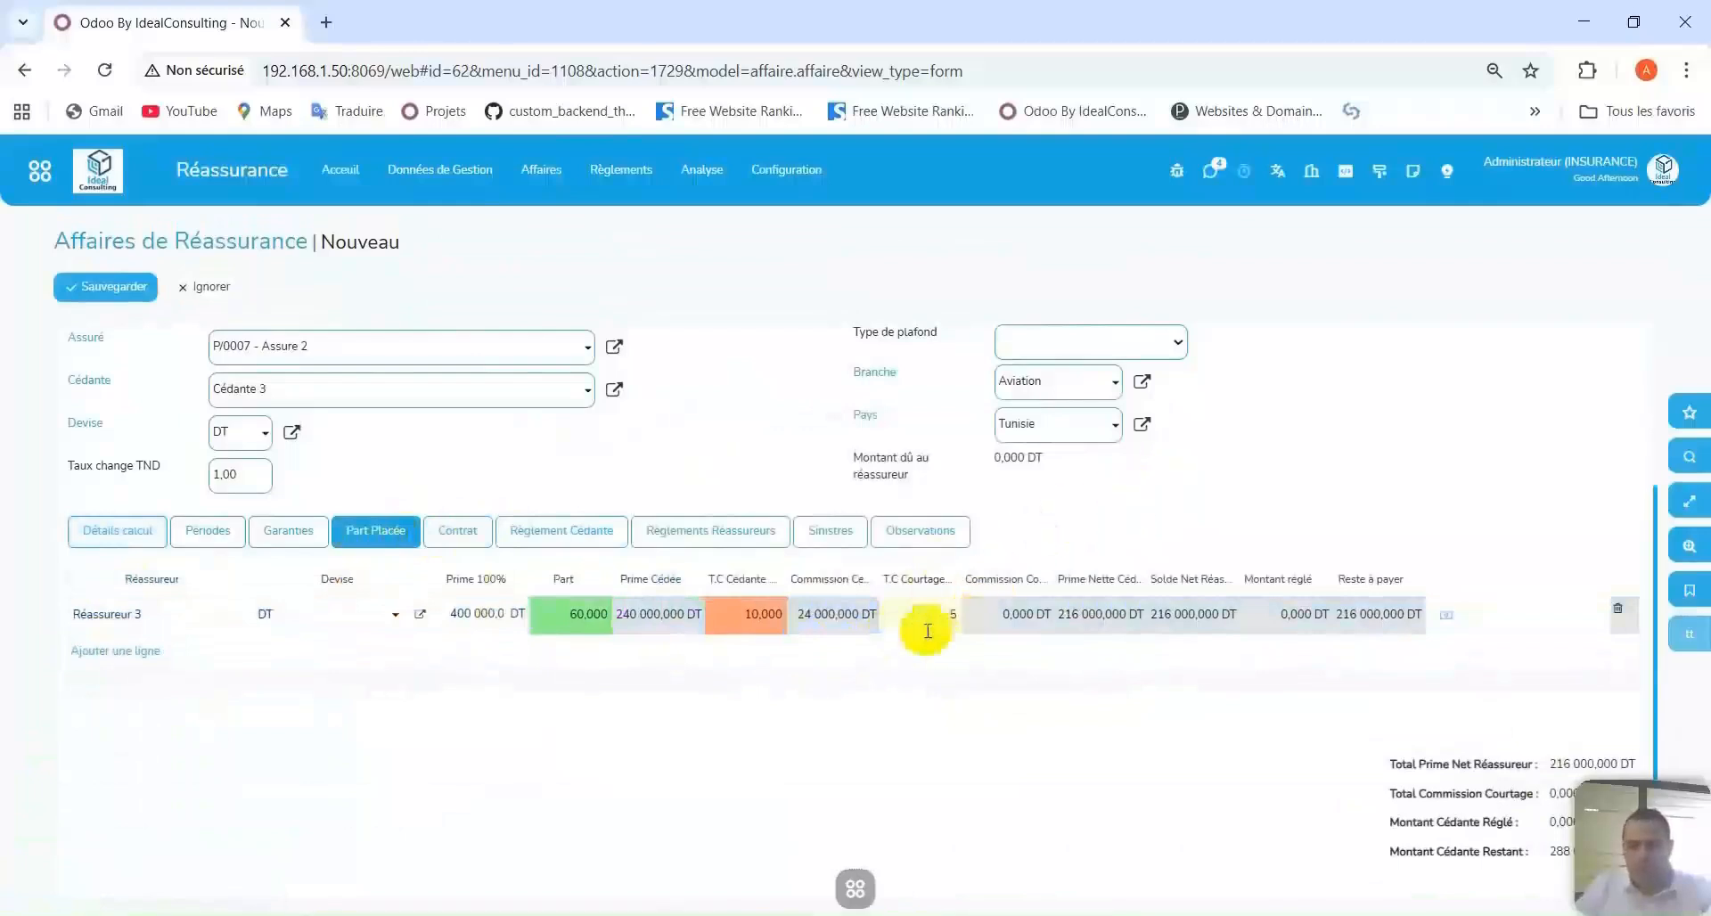
{"action": "left_click", "coordinate": [900, 704]}
{"action": "scroll", "coordinate": [1091, 733], "scroll_direction": "down", "scroll_amount": 2}
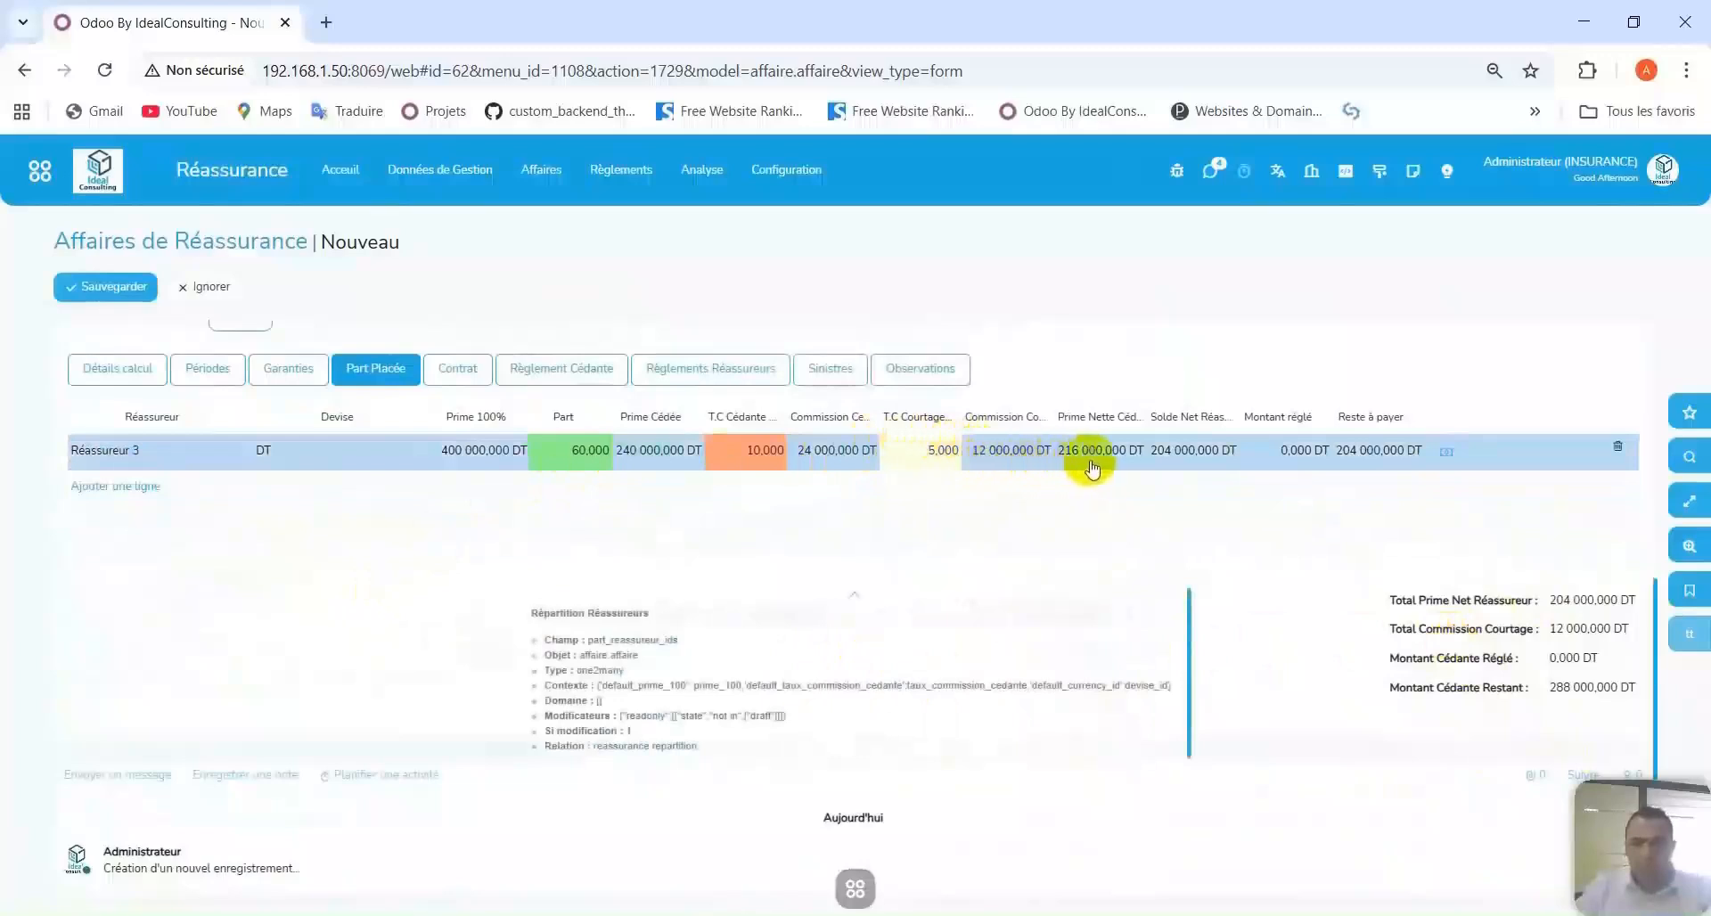
{"action": "left_click_drag", "start_coordinate": [1047, 410], "coordinate": [1423, 407]}
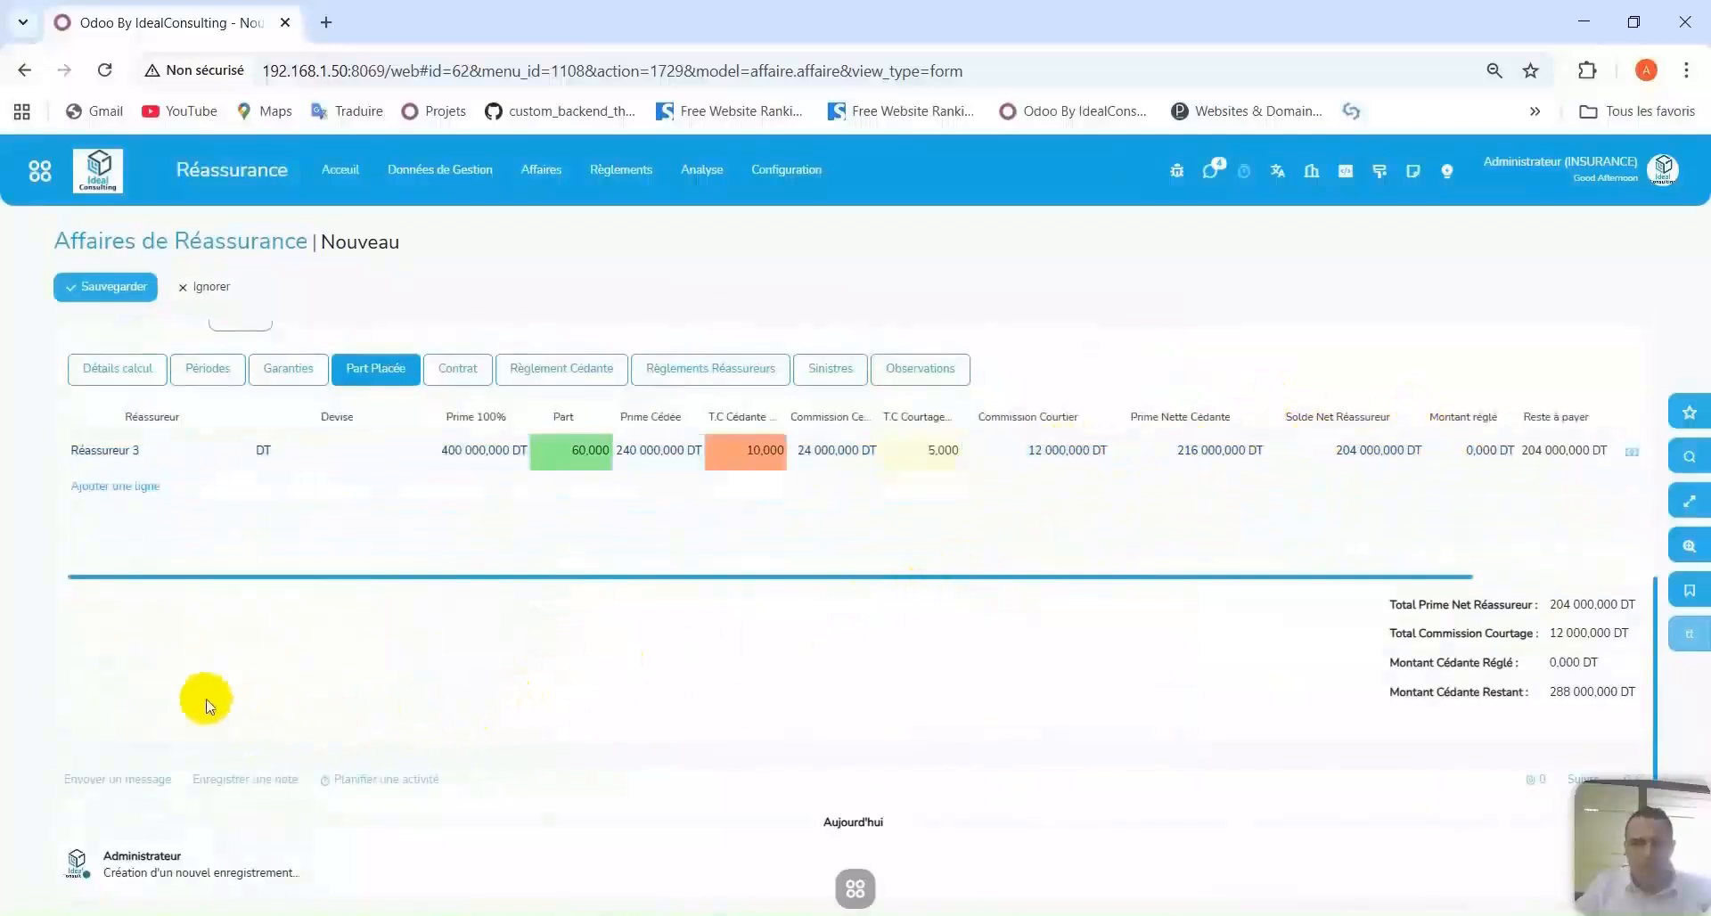
Add a second Part Placée line with Réassureur 2 as the reinsurer.
{"action": "left_click", "coordinate": [121, 488]}
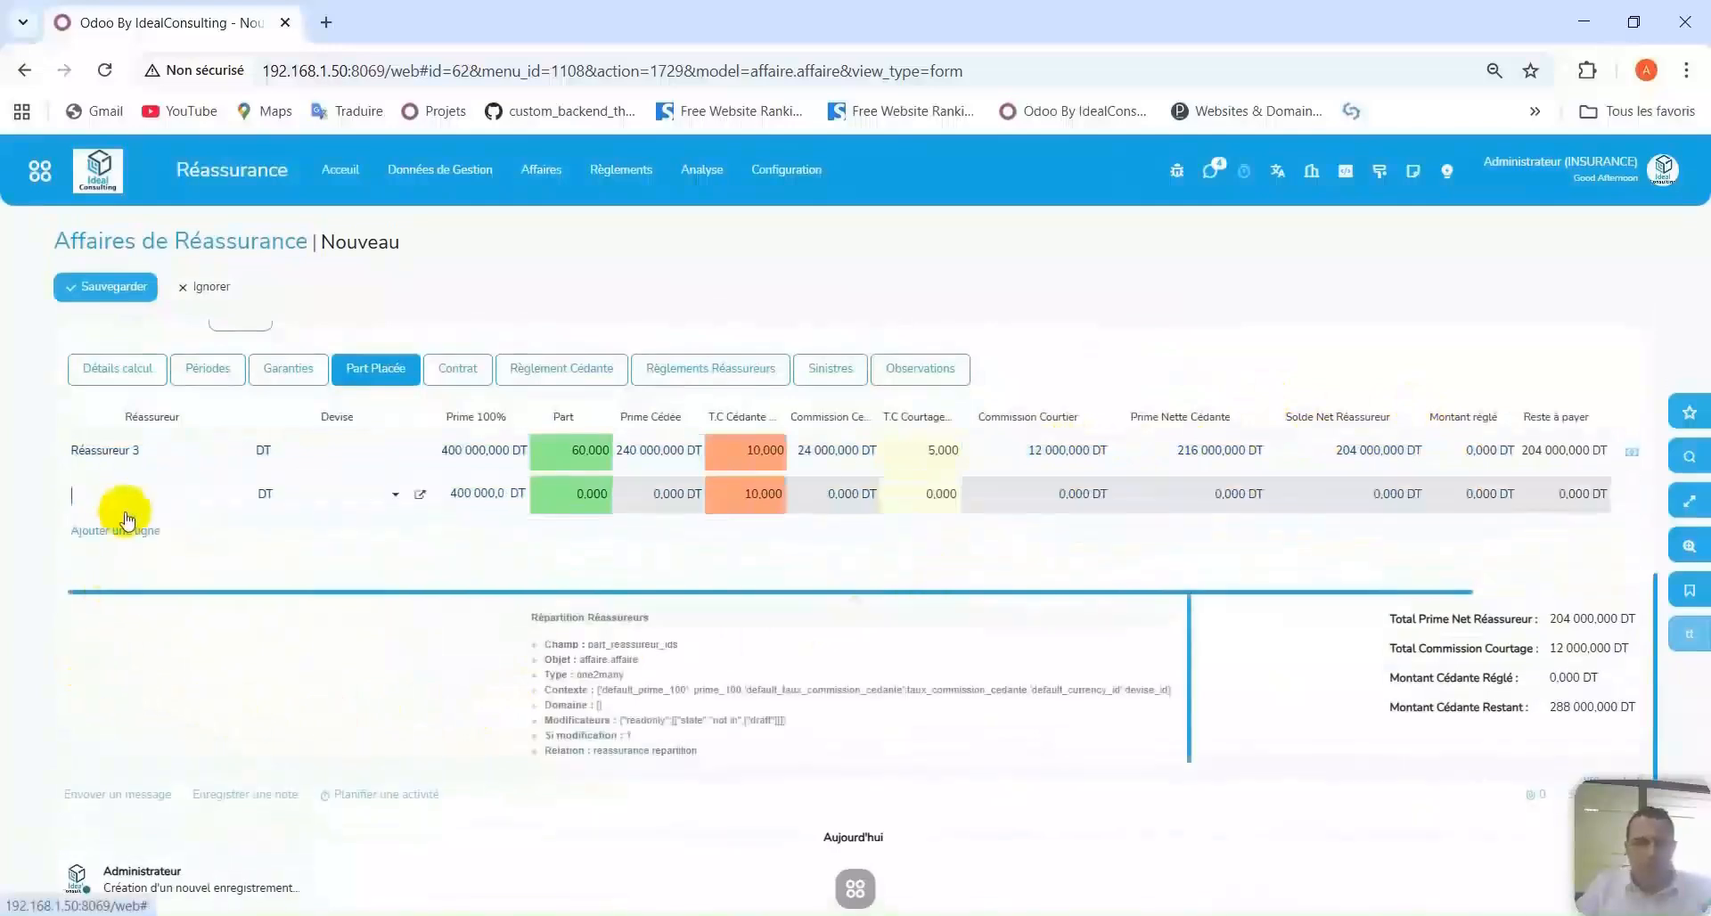
{"action": "type", "text": "re"}
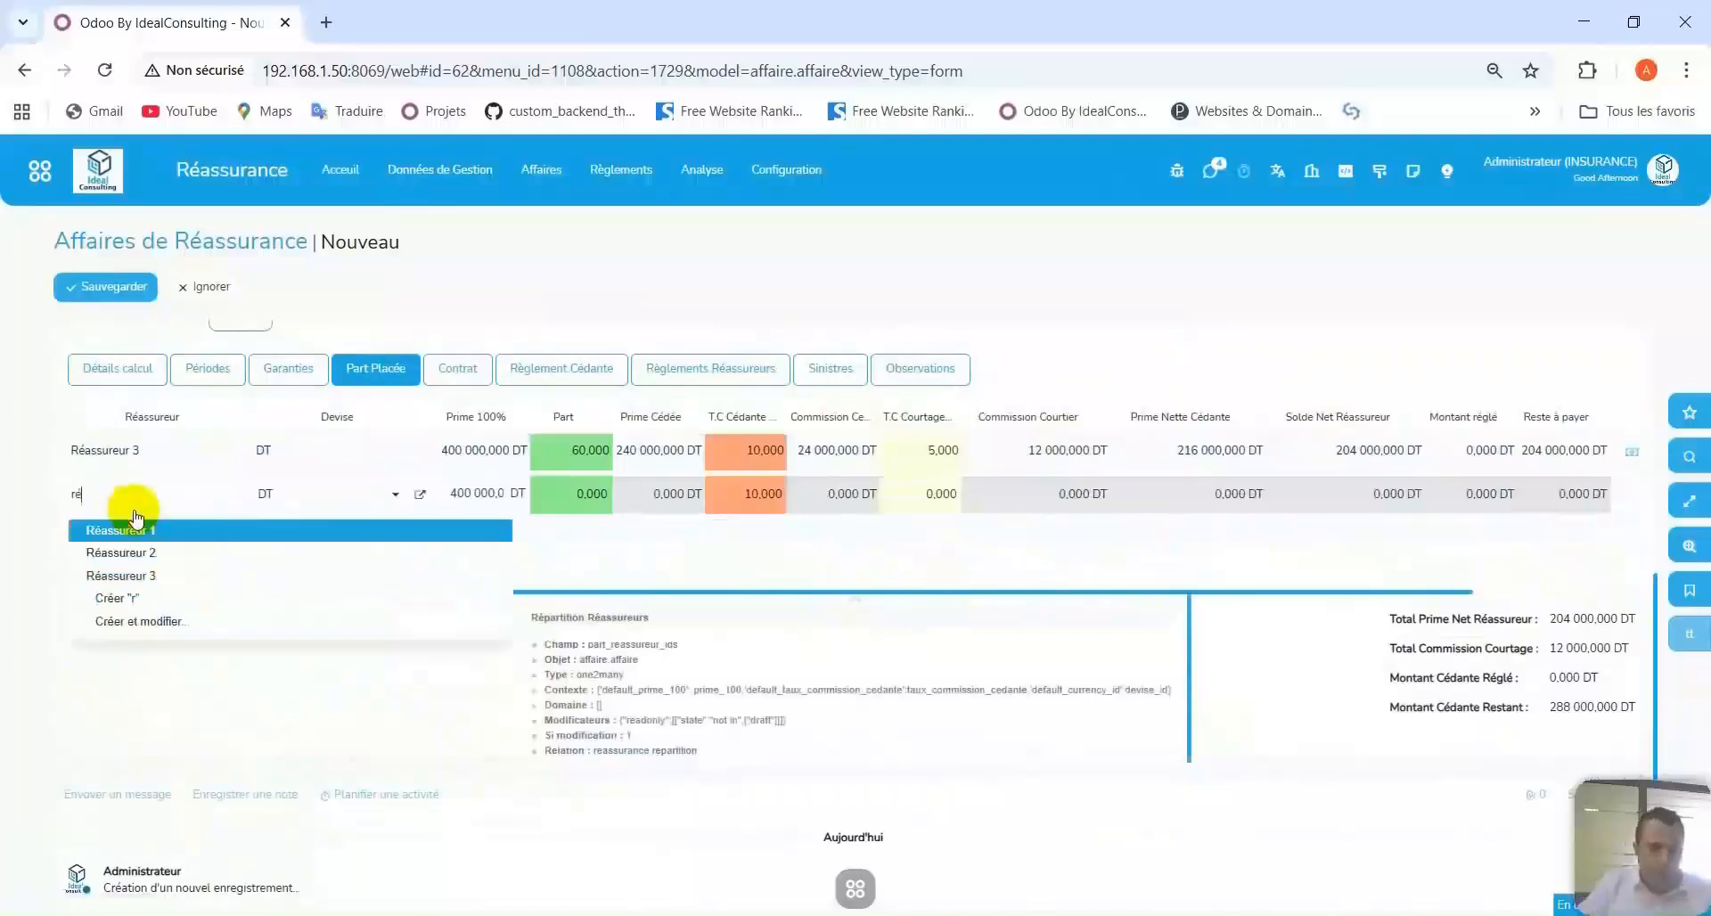
{"action": "type", "text": "a"}
{"action": "left_click", "coordinate": [164, 552]}
Set Réassureur 2's Part to 20 and its T.C Courtage to 4.
{"action": "left_click", "coordinate": [488, 496]}
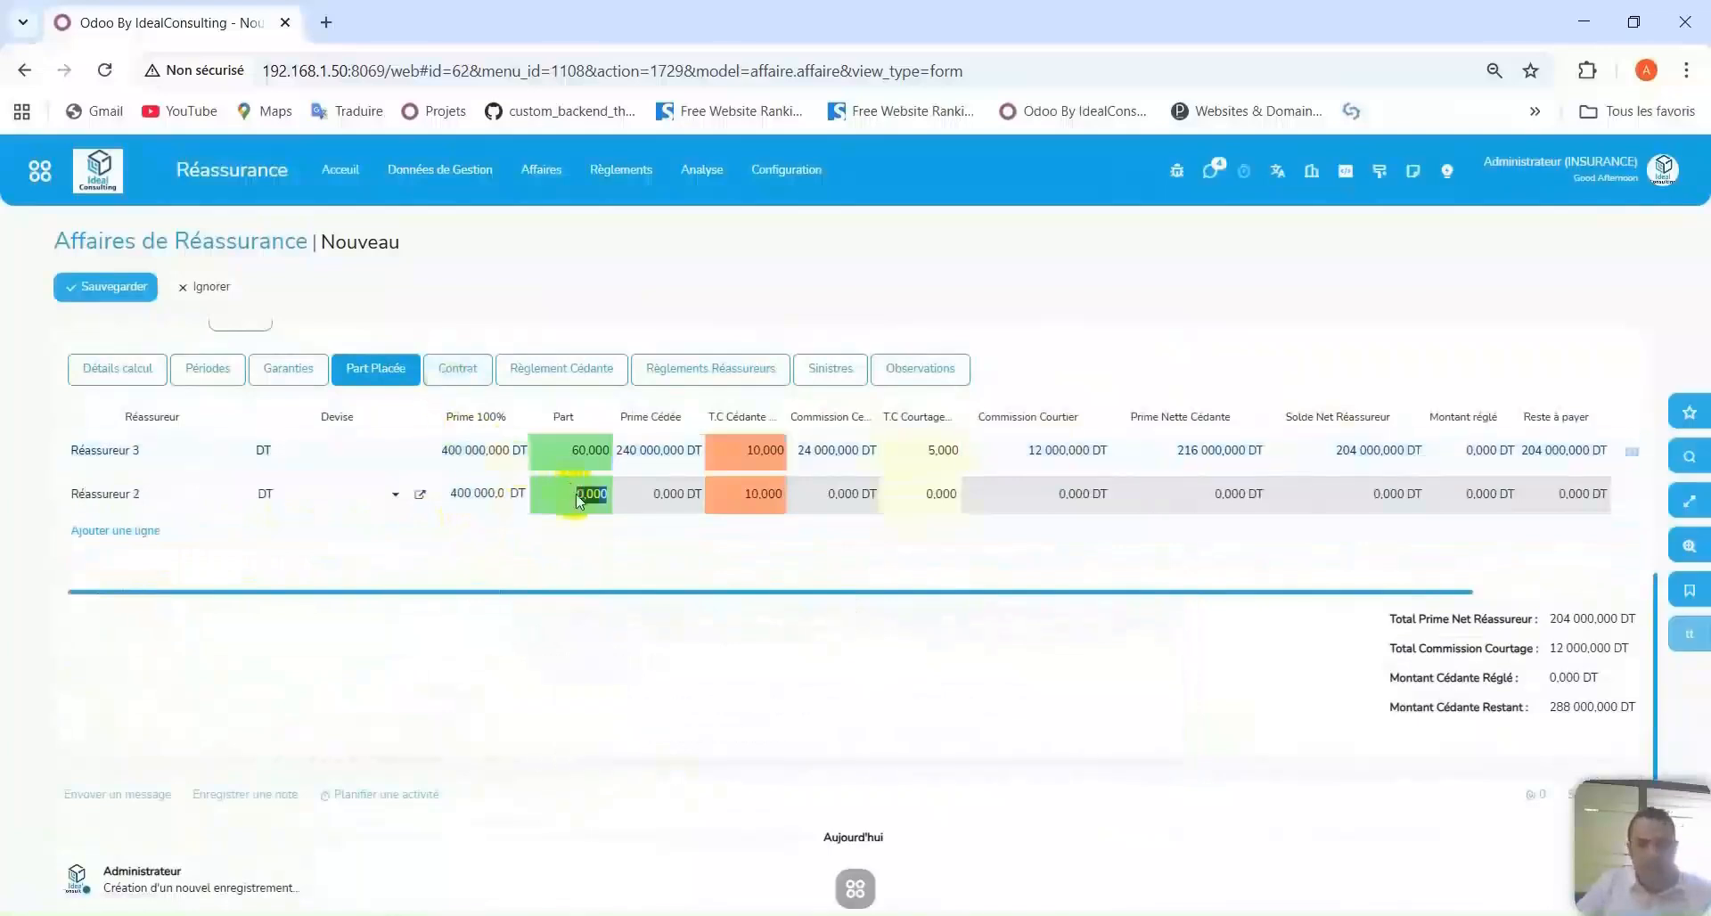
{"action": "type", "text": "20"}
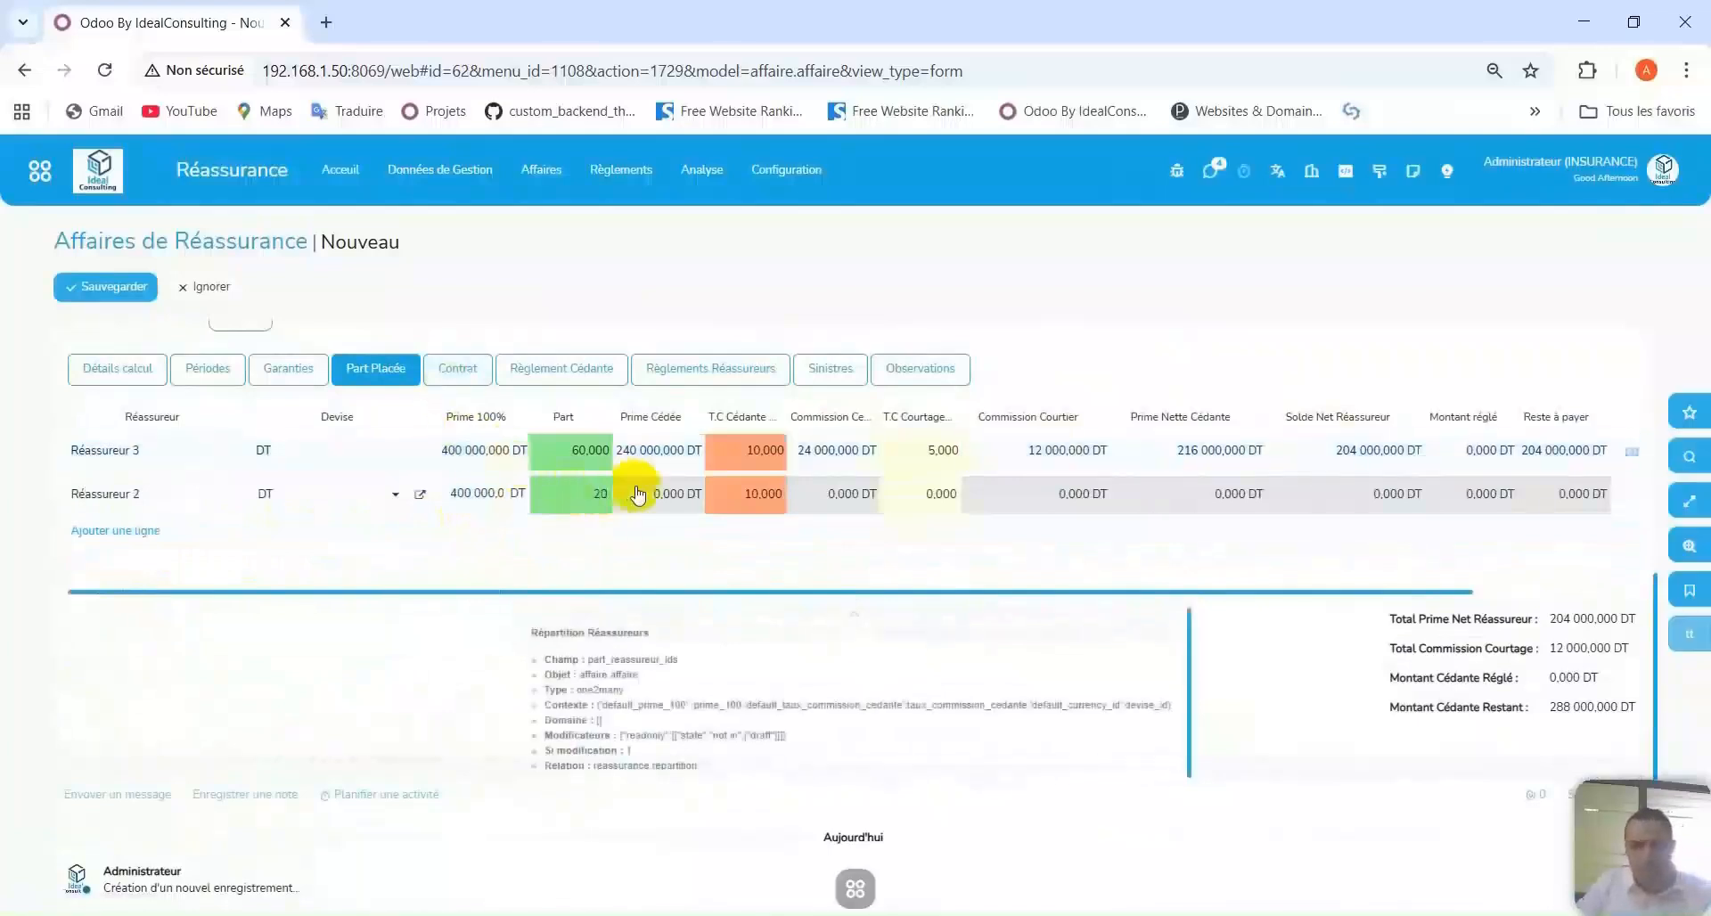
{"action": "key", "text": "Tab"}
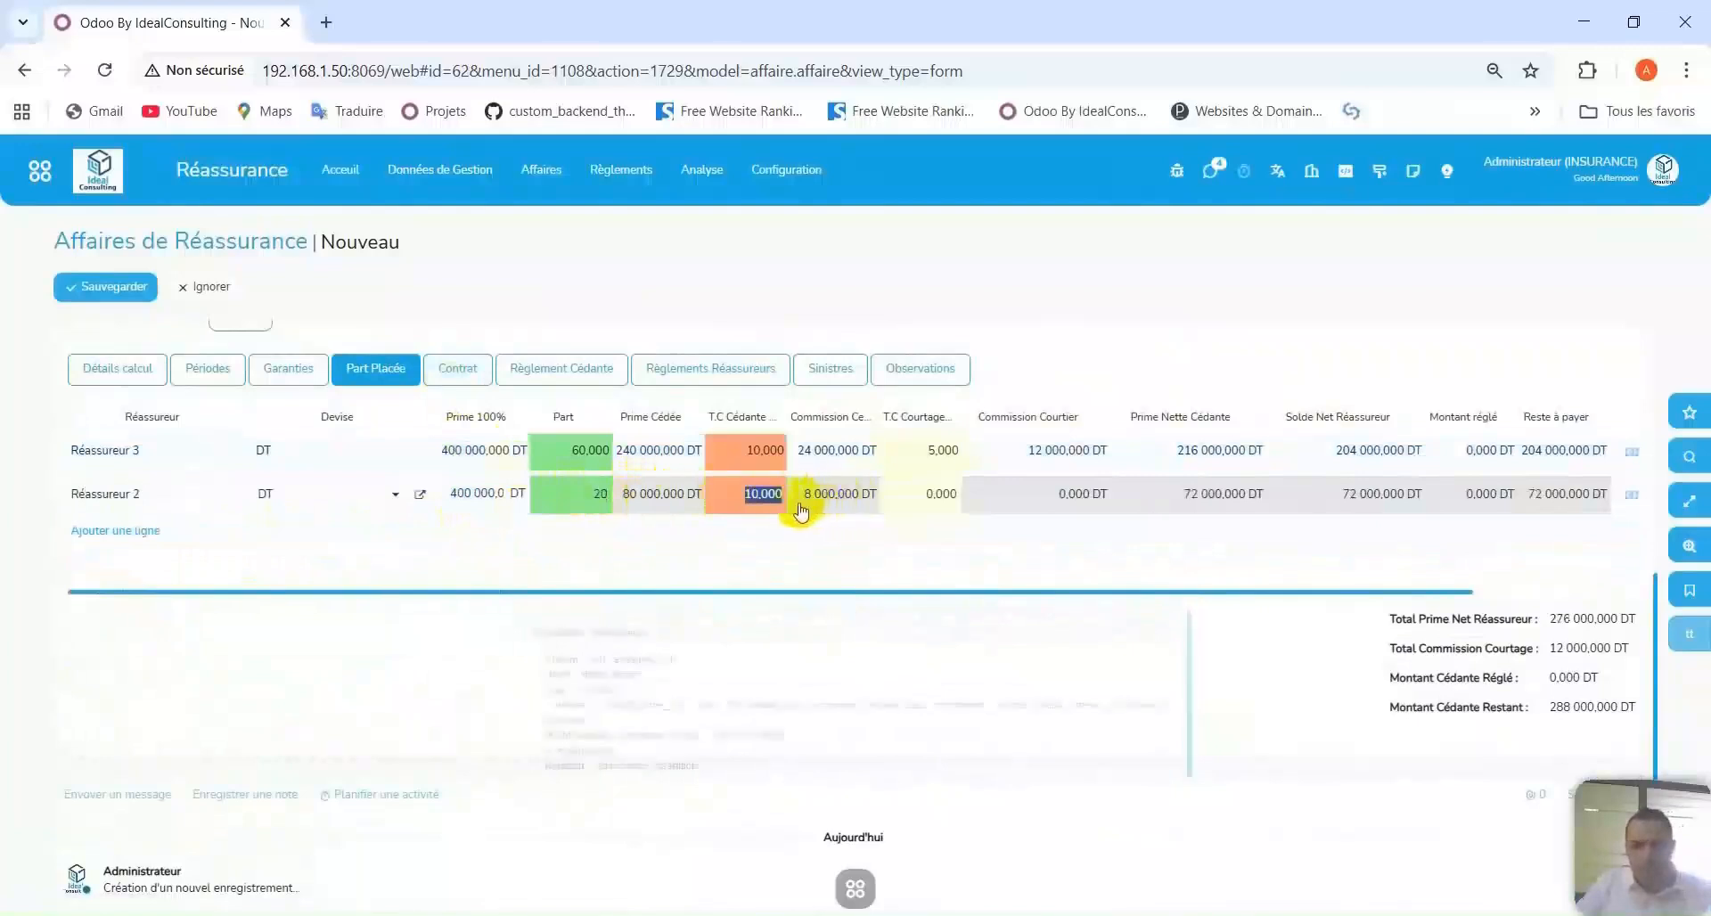
{"action": "left_click", "coordinate": [922, 492]}
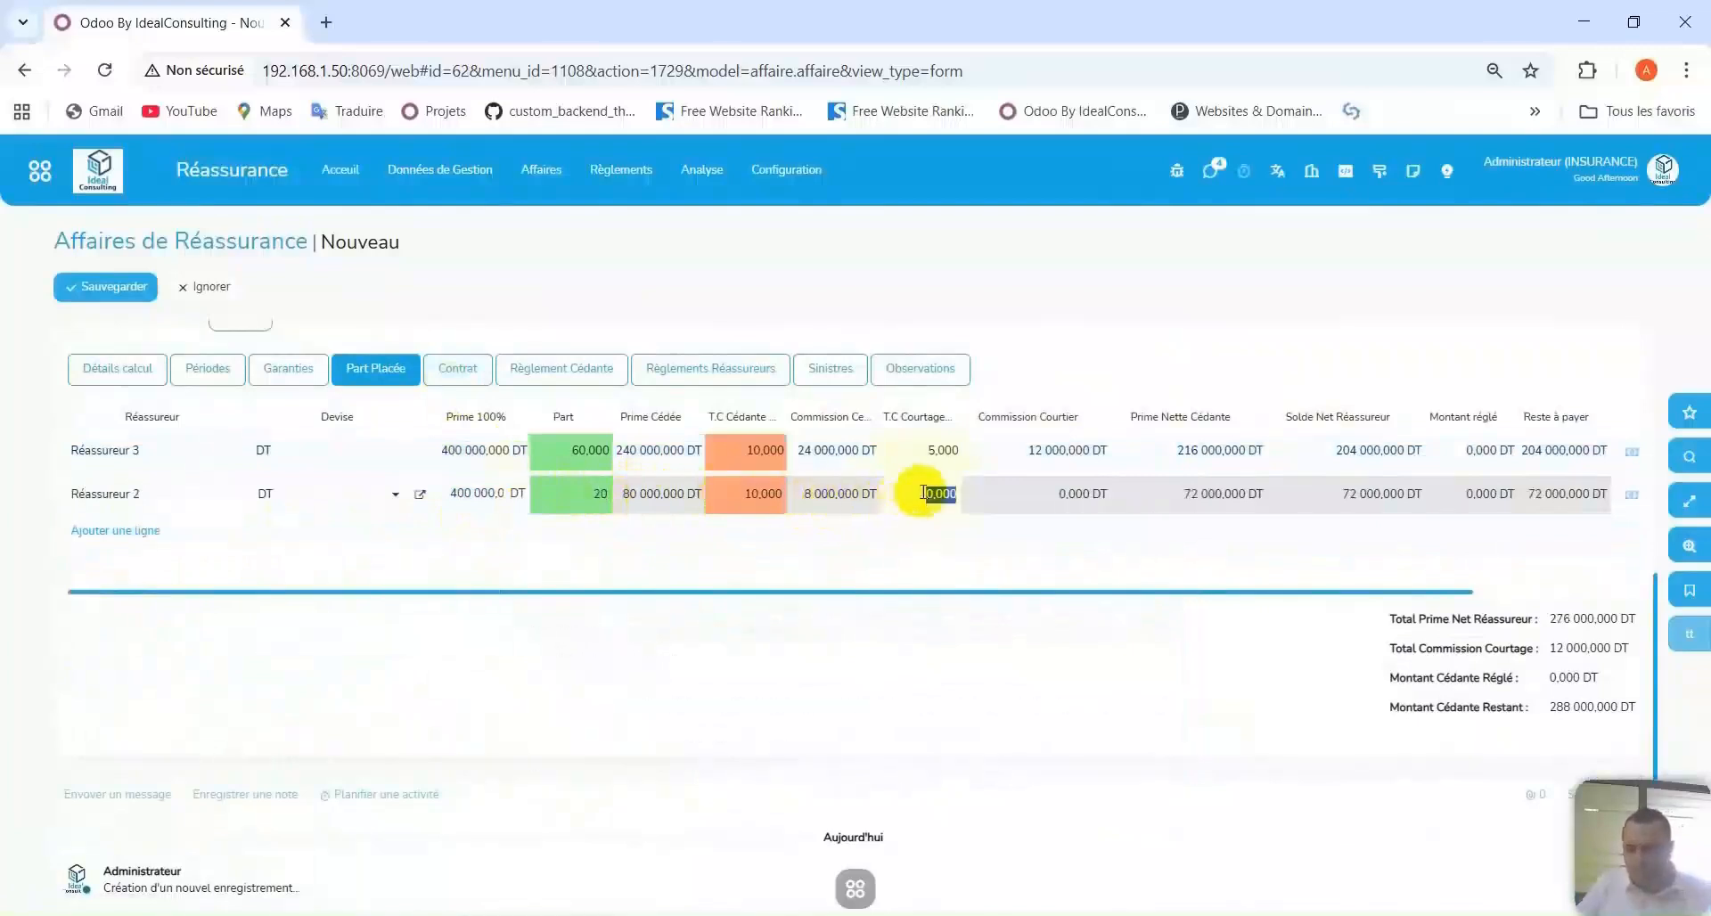
{"action": "type", "text": "4"}
{"action": "left_click", "coordinate": [1092, 629]}
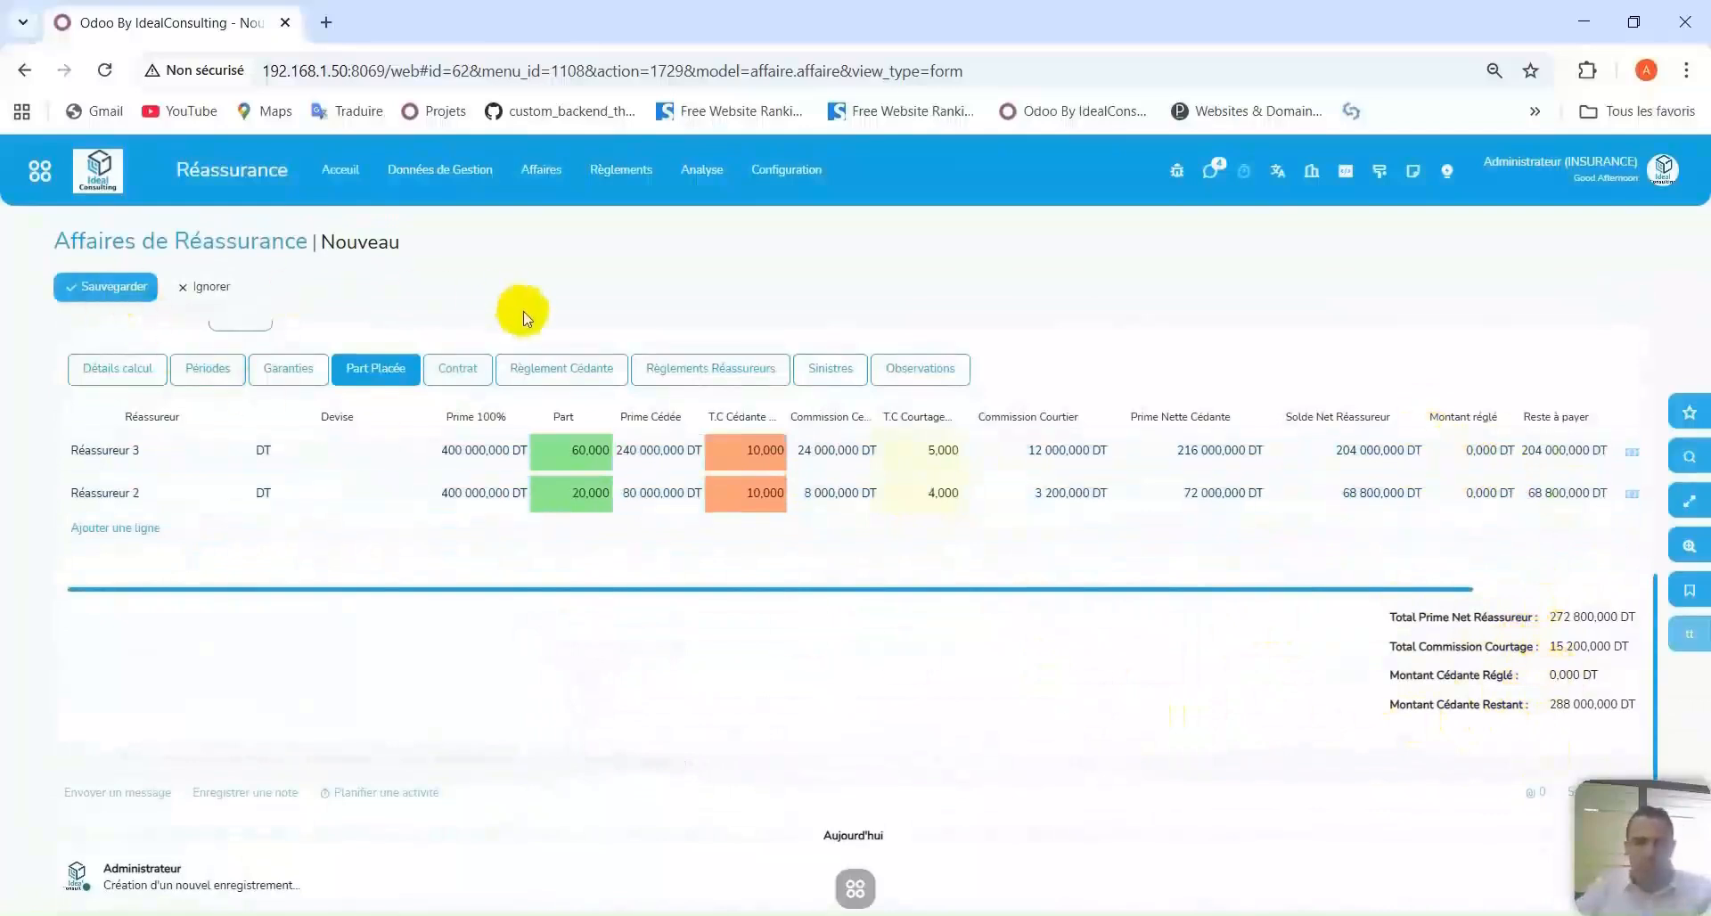
Review the placed shares of both reinsurers and save the new affair.
{"action": "scroll", "coordinate": [624, 356], "scroll_direction": "up", "scroll_amount": 3}
{"action": "scroll", "coordinate": [1163, 579], "scroll_direction": "down", "scroll_amount": 1}
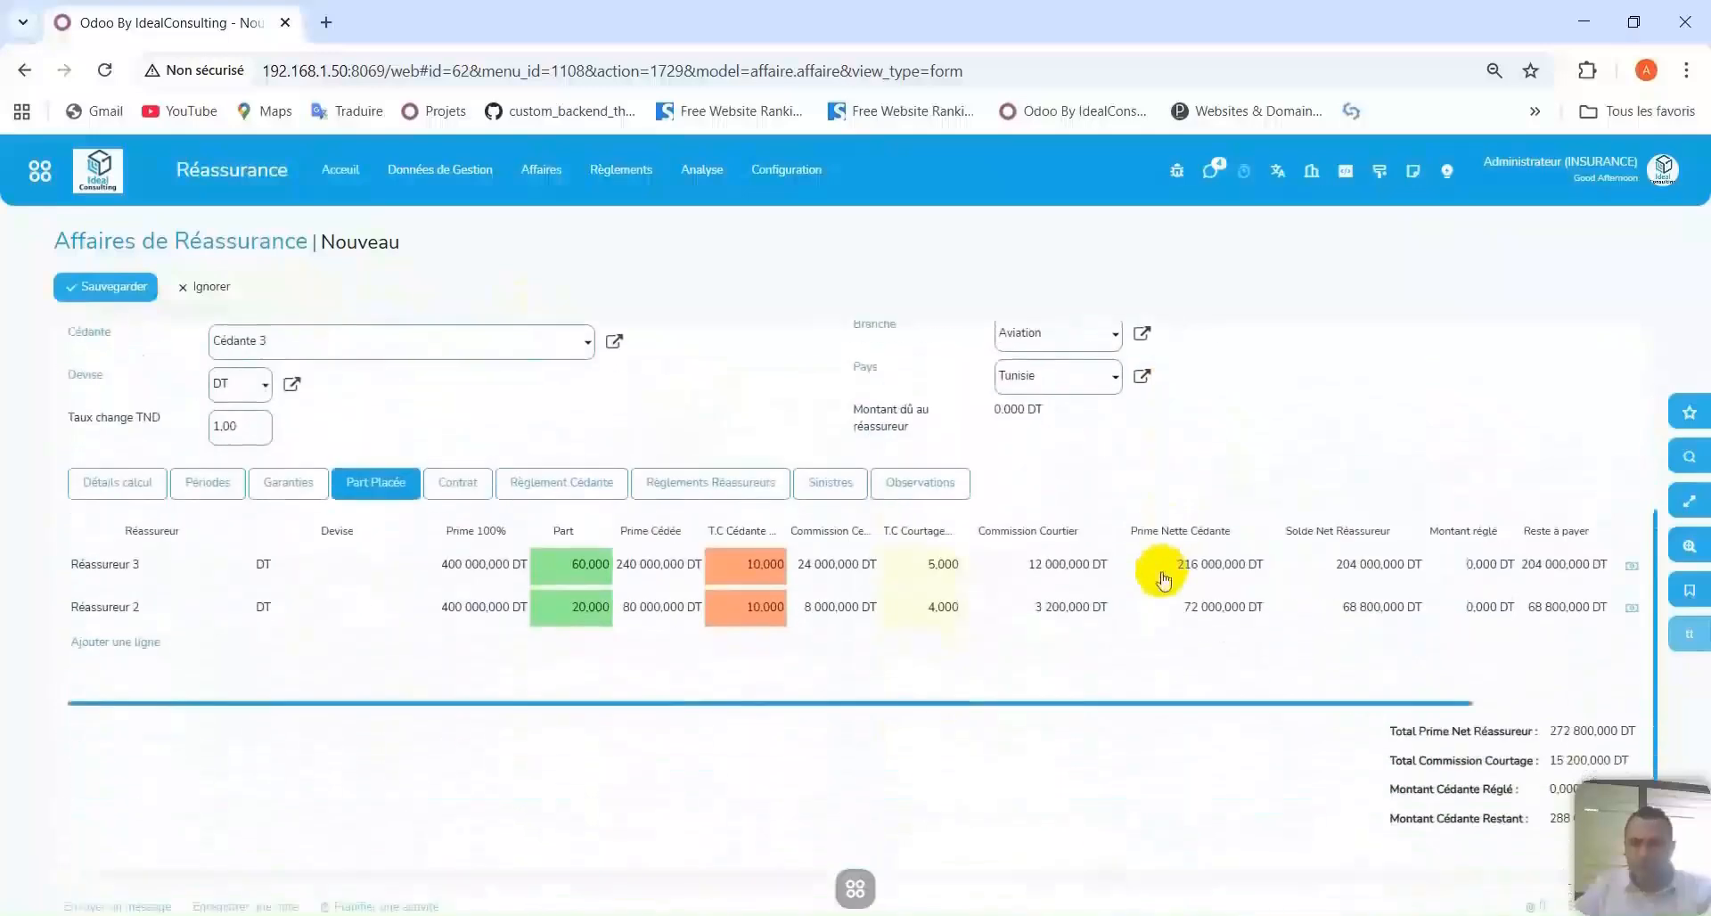
{"action": "left_click", "coordinate": [54, 285]}
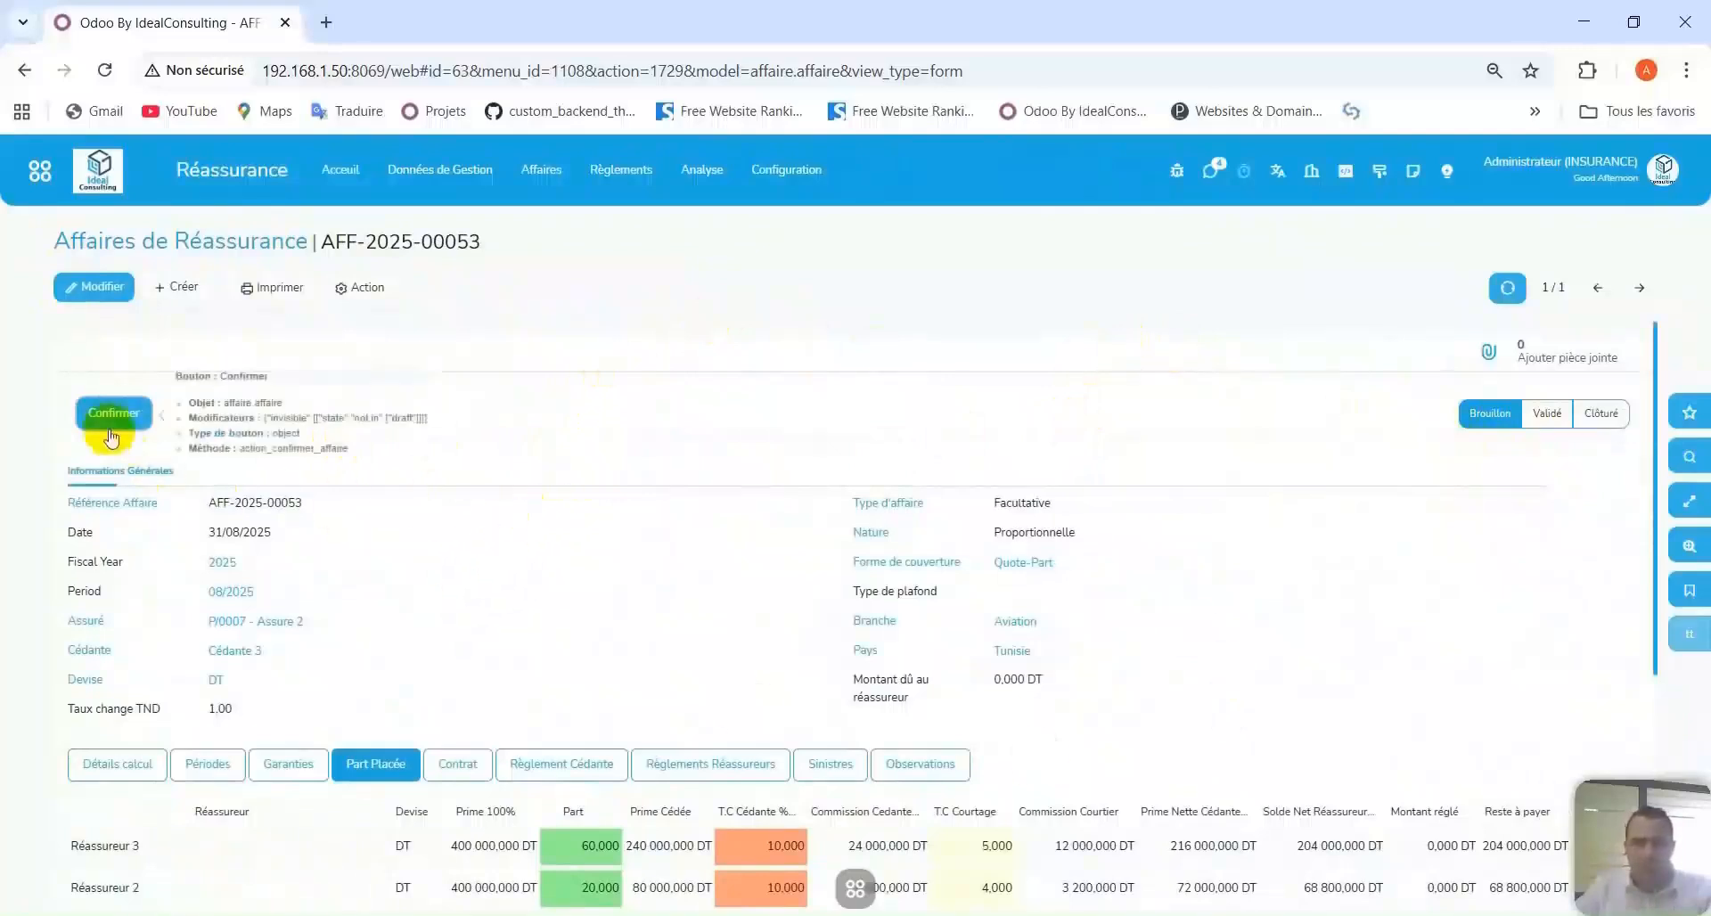
Attach the file document 7.txt to the saved affair, keeping its file name.
{"action": "scroll", "coordinate": [966, 449], "scroll_direction": "down", "scroll_amount": 2}
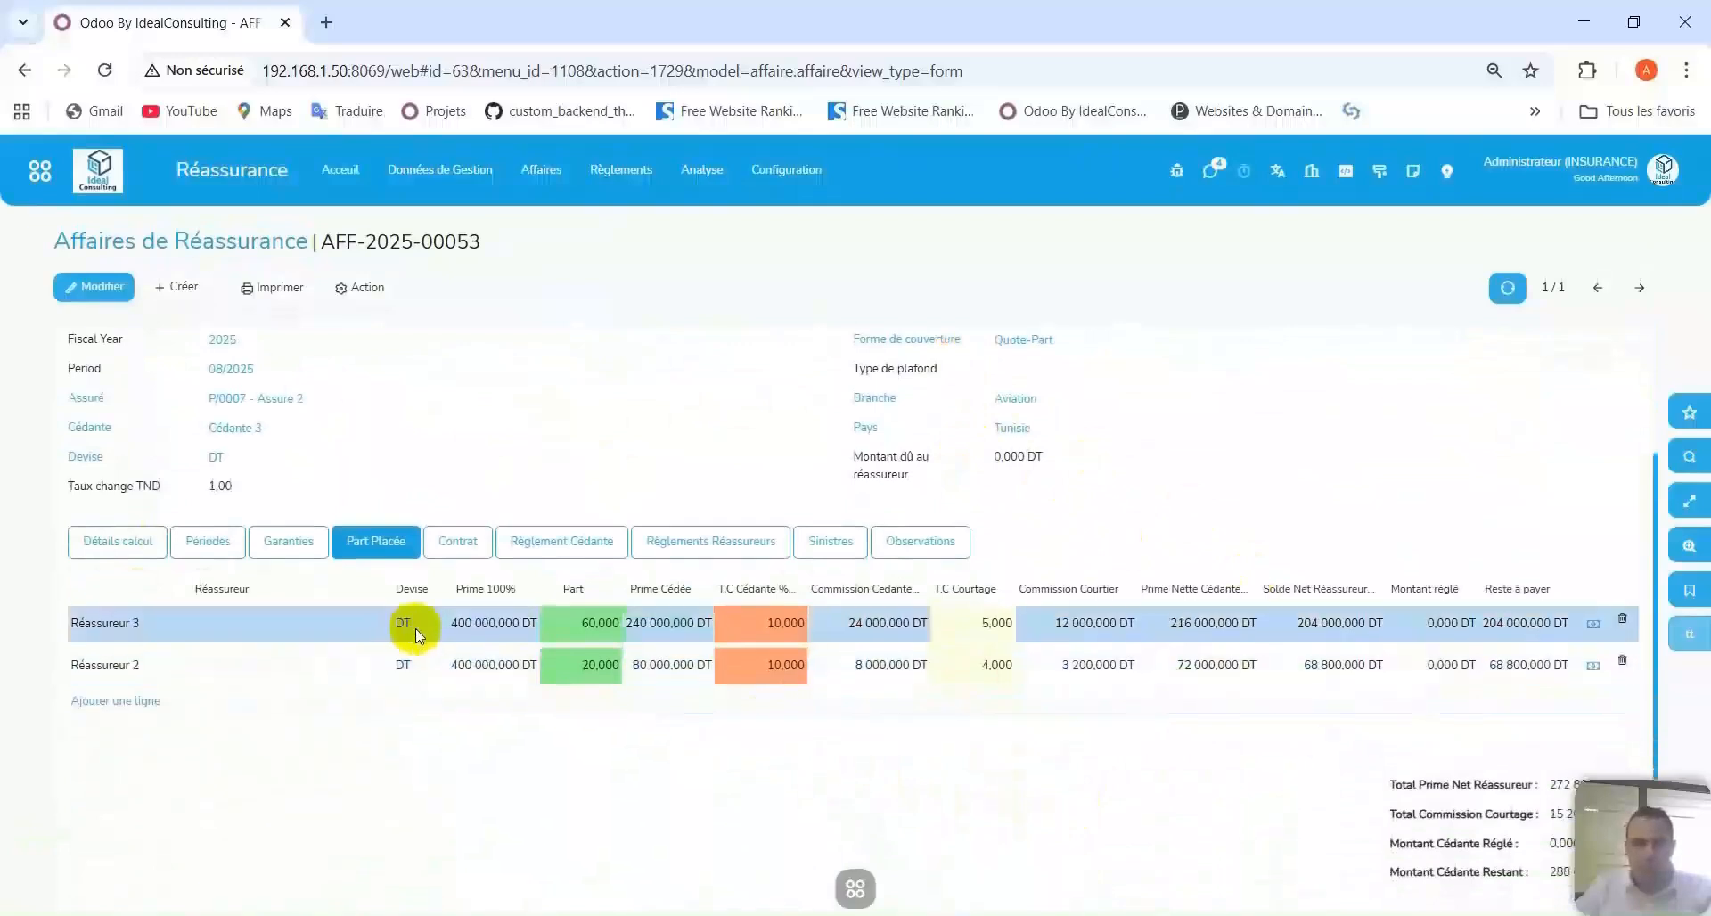
{"action": "scroll", "coordinate": [463, 597], "scroll_direction": "up", "scroll_amount": 2}
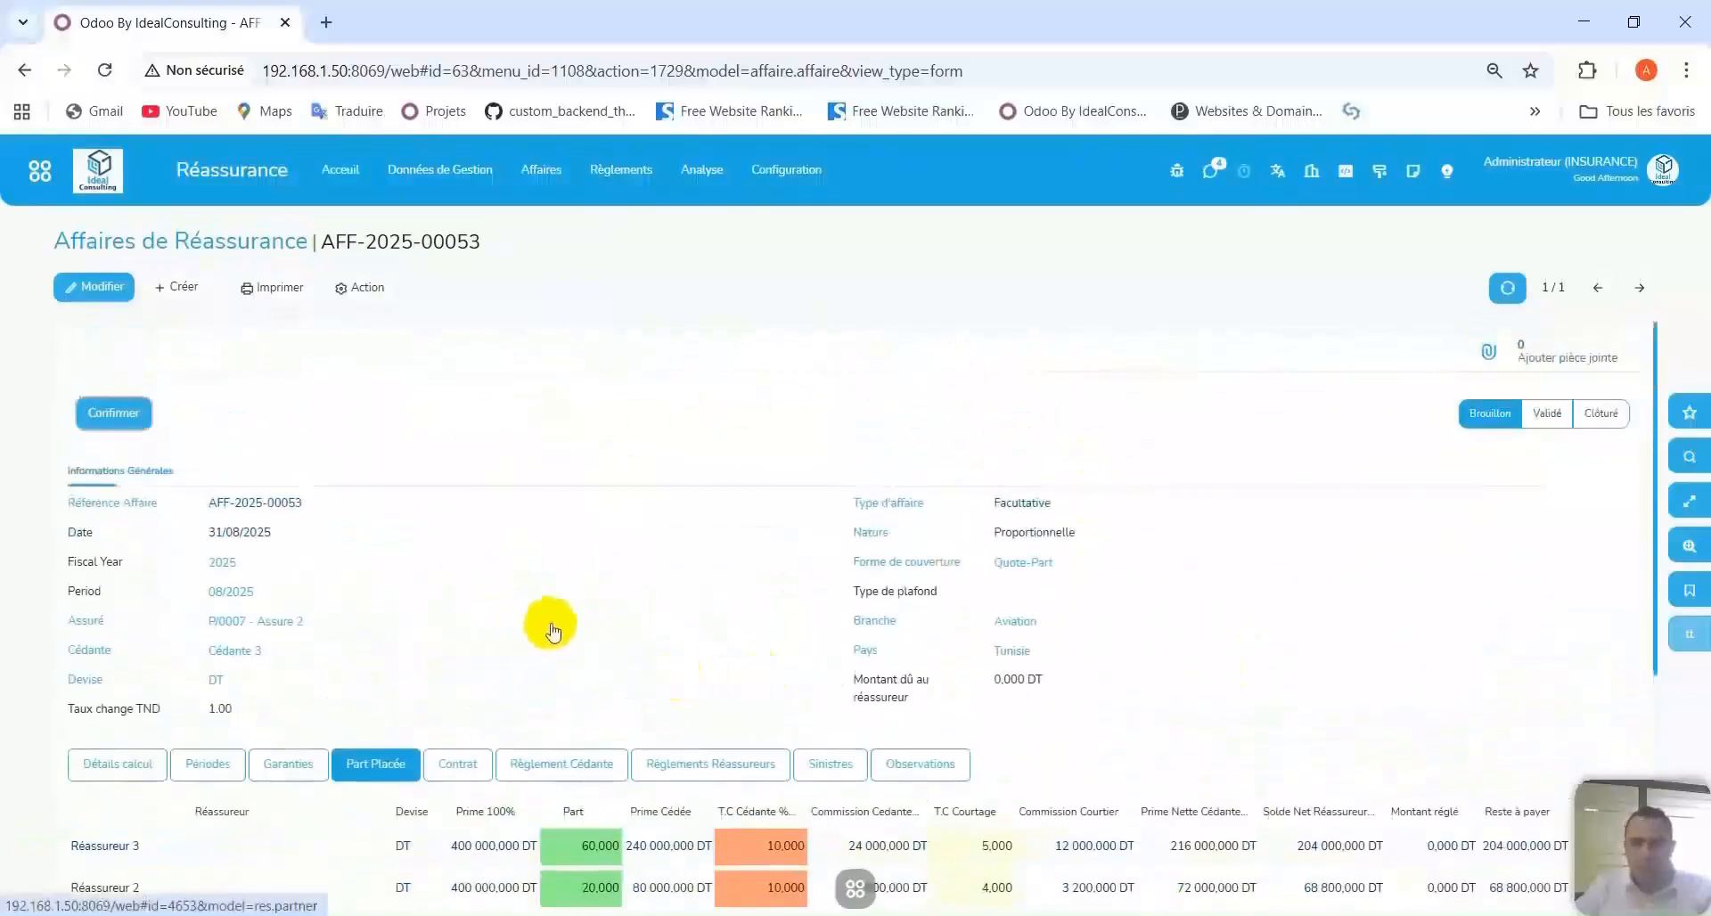
{"action": "left_click", "coordinate": [1561, 361]}
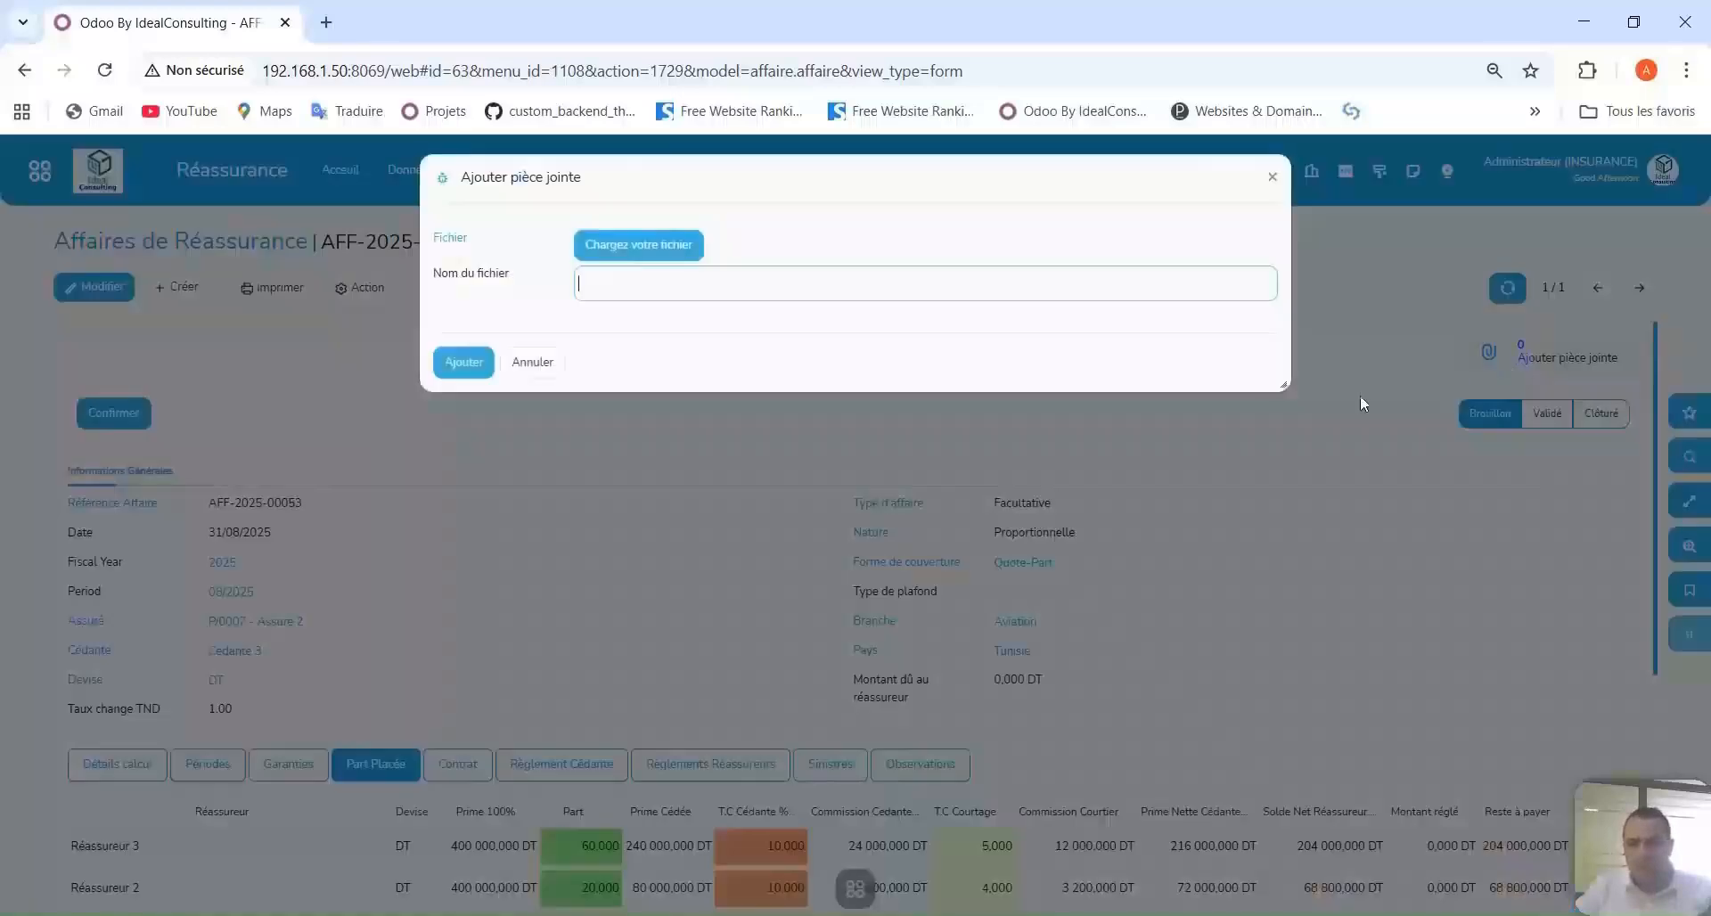
{"action": "left_click", "coordinate": [637, 246]}
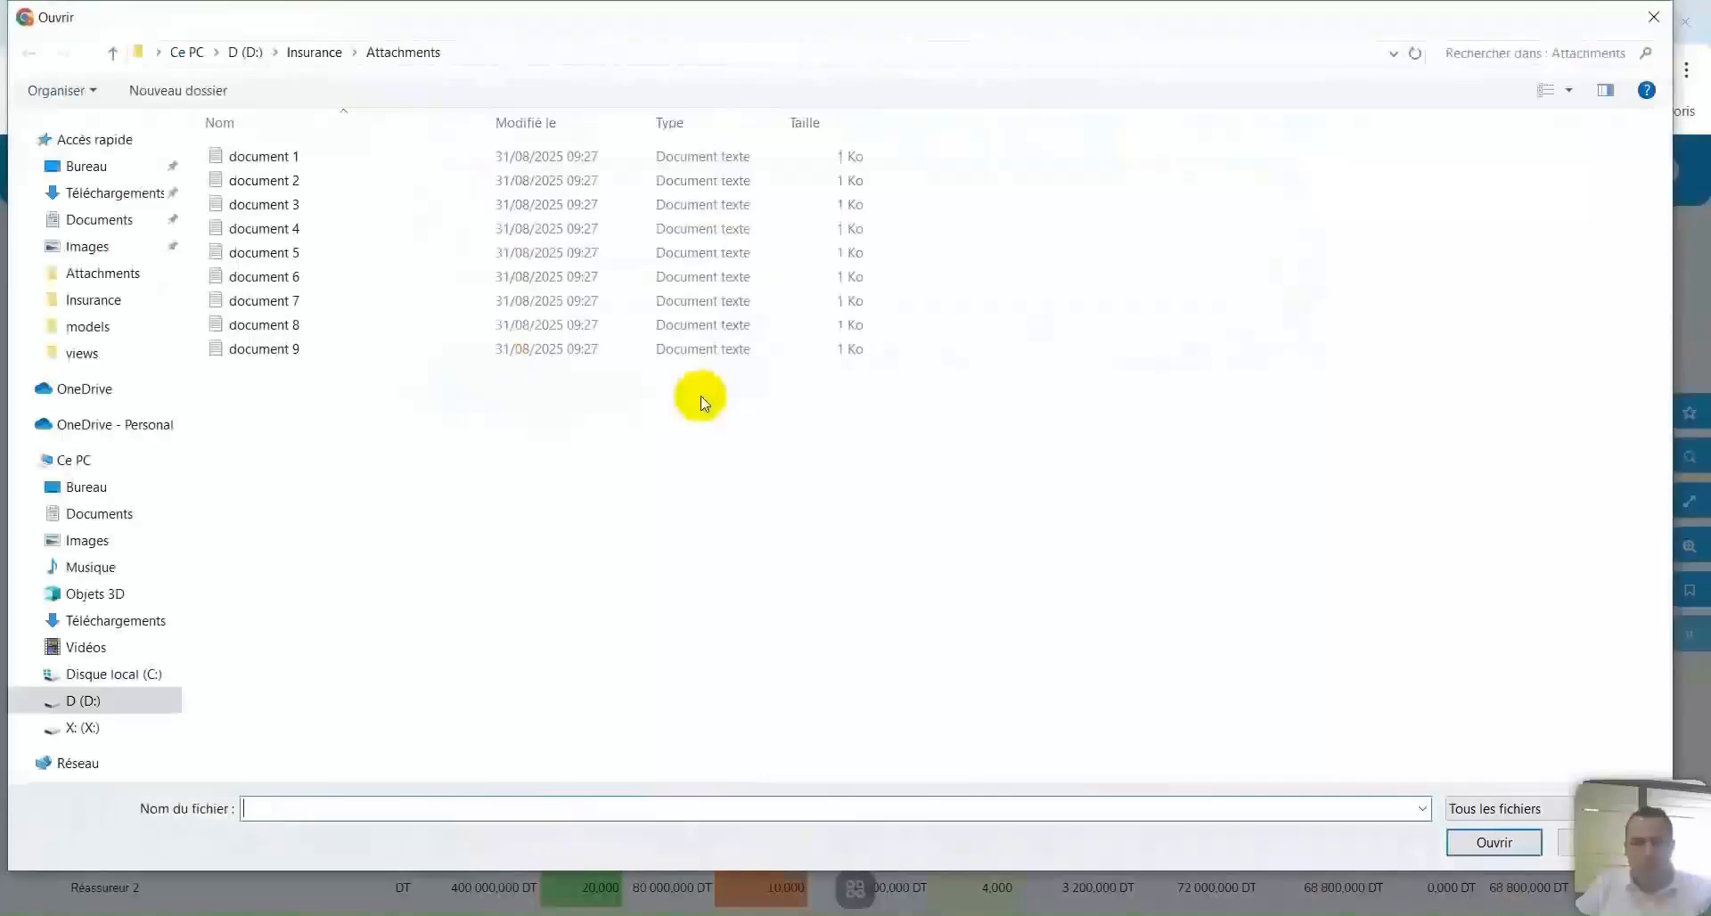
{"action": "double_click", "coordinate": [260, 301]}
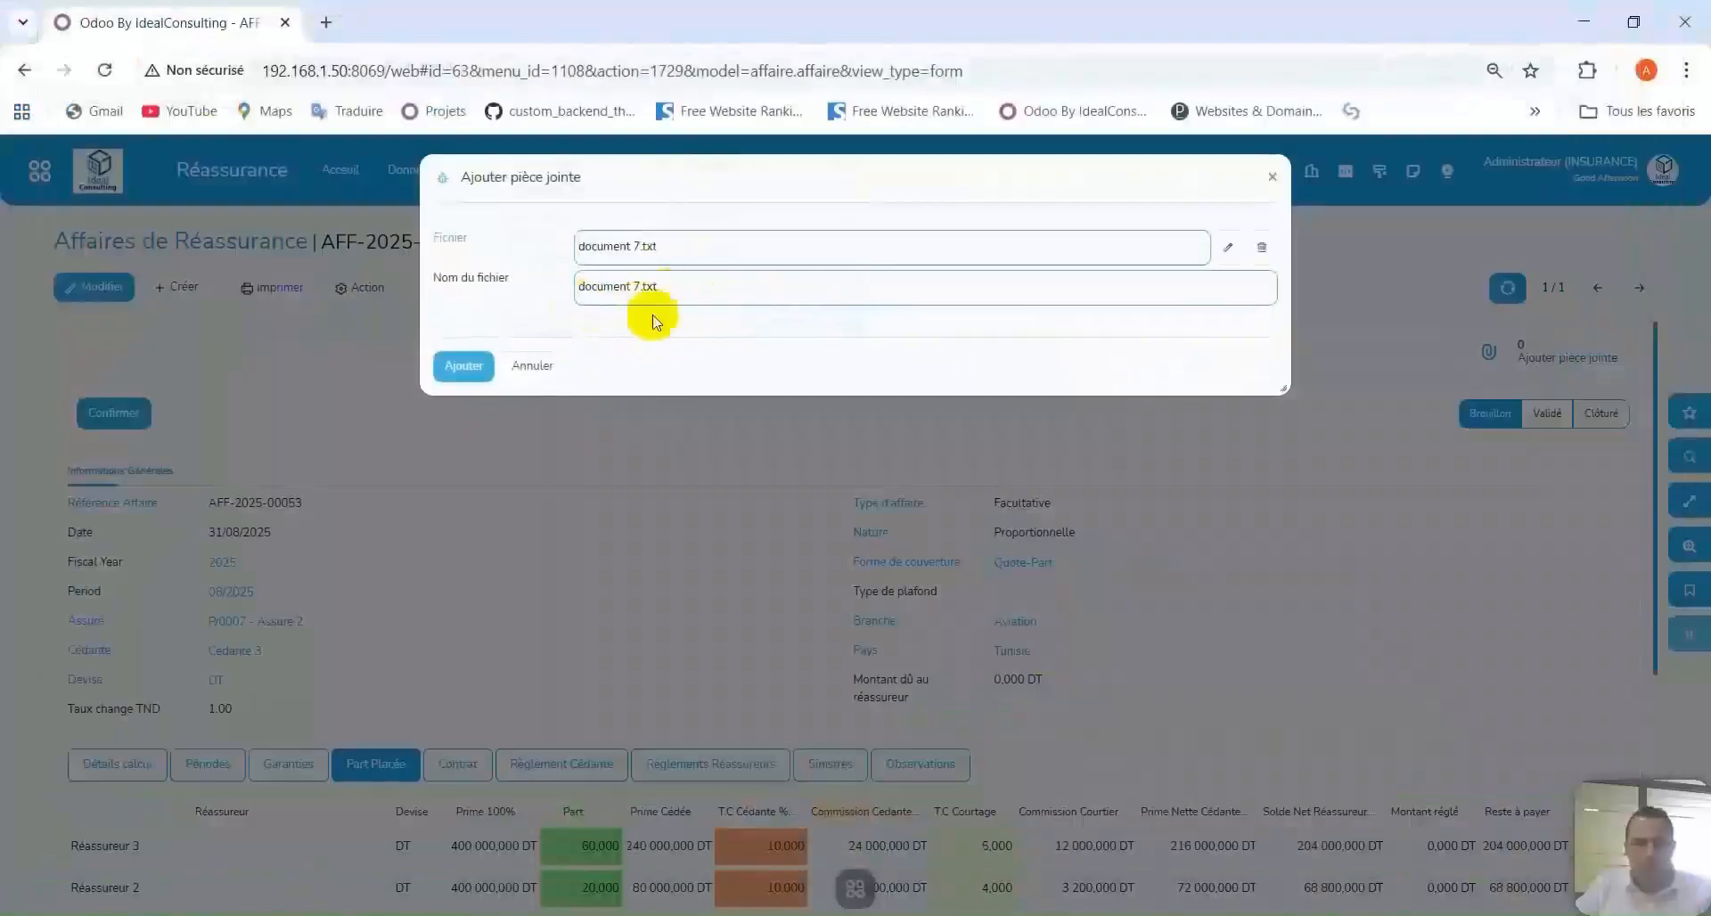
{"action": "left_click", "coordinate": [452, 378]}
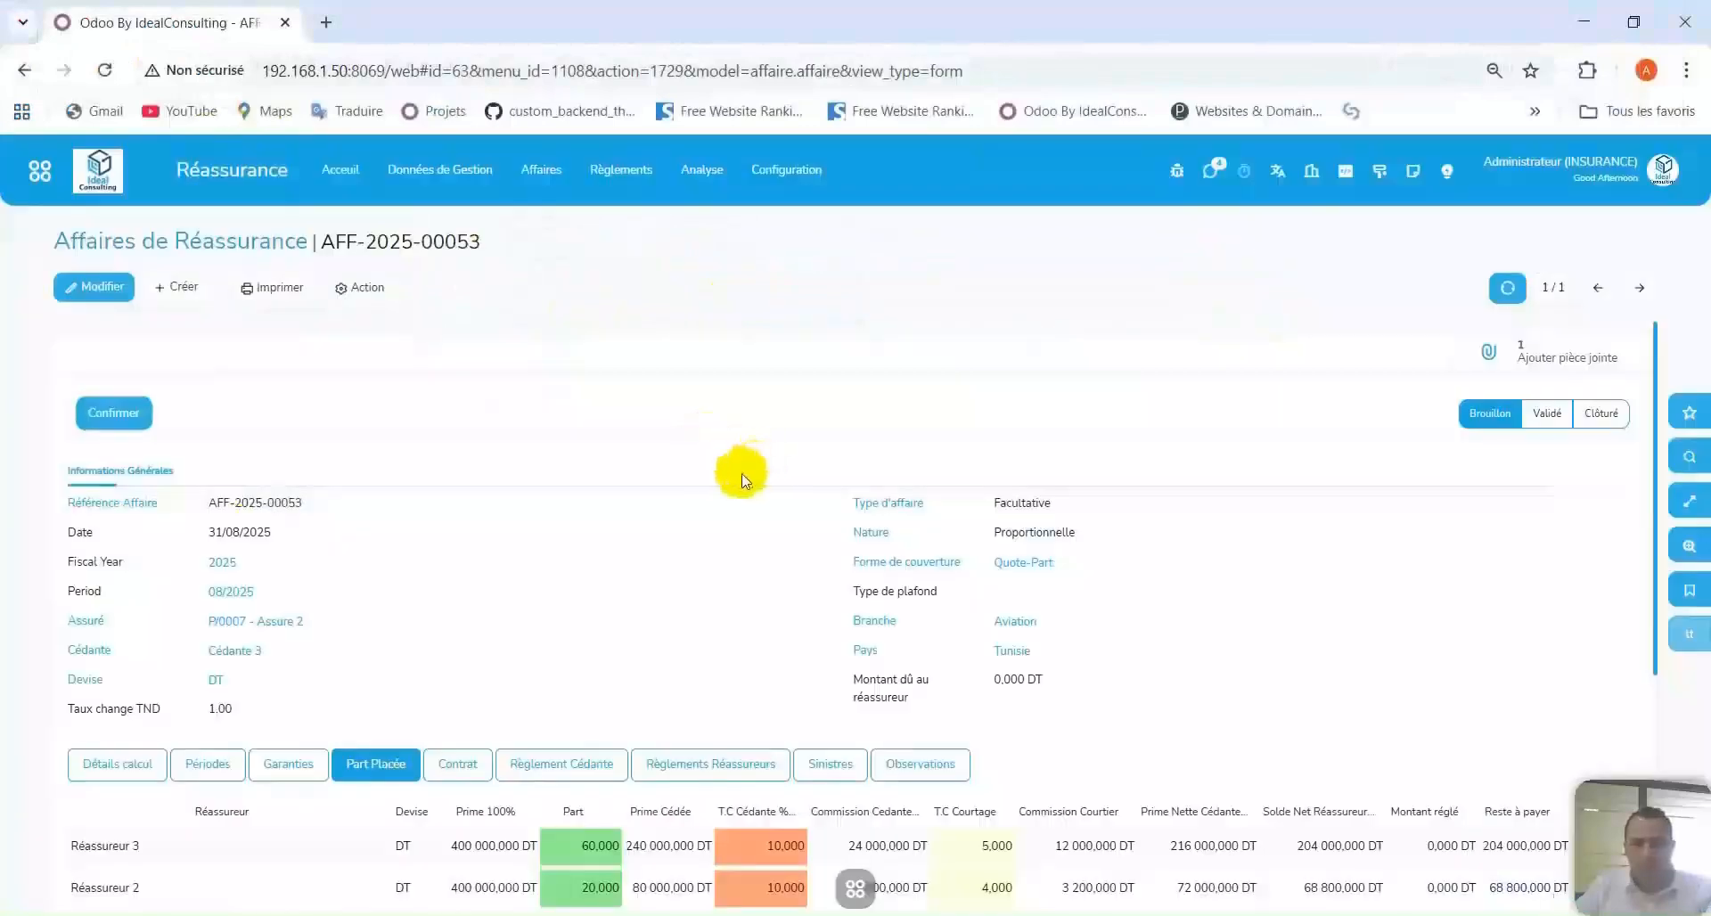
Look over the draft affair and confirm it.
{"action": "scroll", "coordinate": [728, 509], "scroll_direction": "down", "scroll_amount": 4}
{"action": "scroll", "coordinate": [729, 509], "scroll_direction": "up", "scroll_amount": 4}
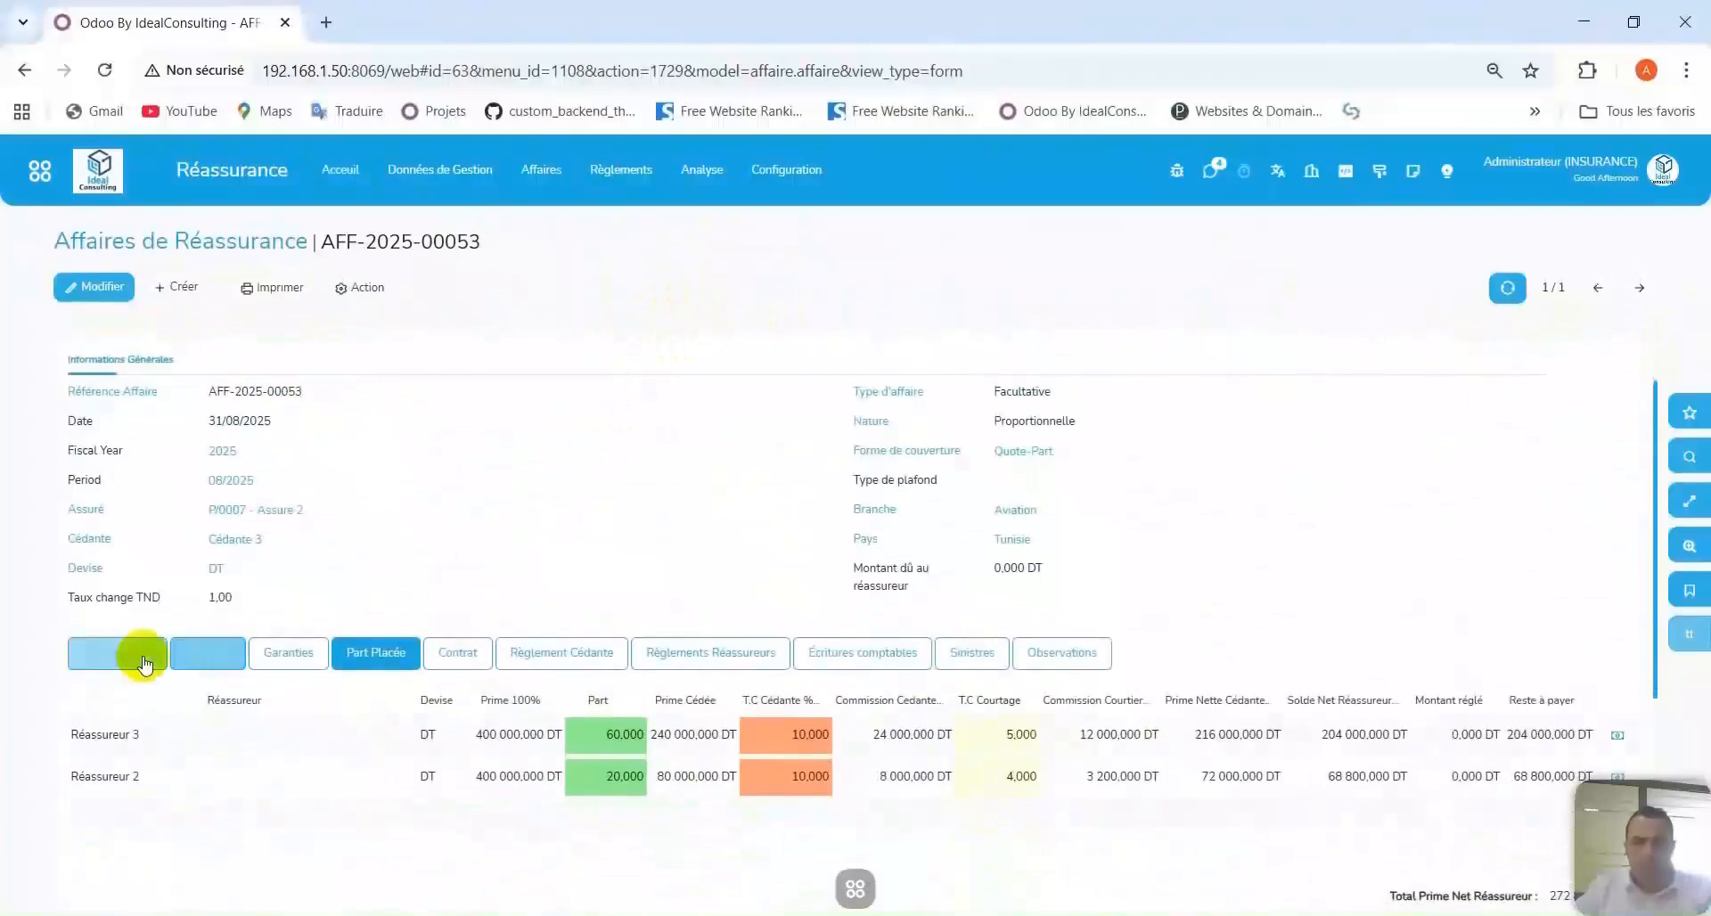
Review the affair's Détails calcul, Règlement Cédante and Écritures comptables.
{"action": "left_click", "coordinate": [146, 664]}
{"action": "left_click", "coordinate": [499, 653]}
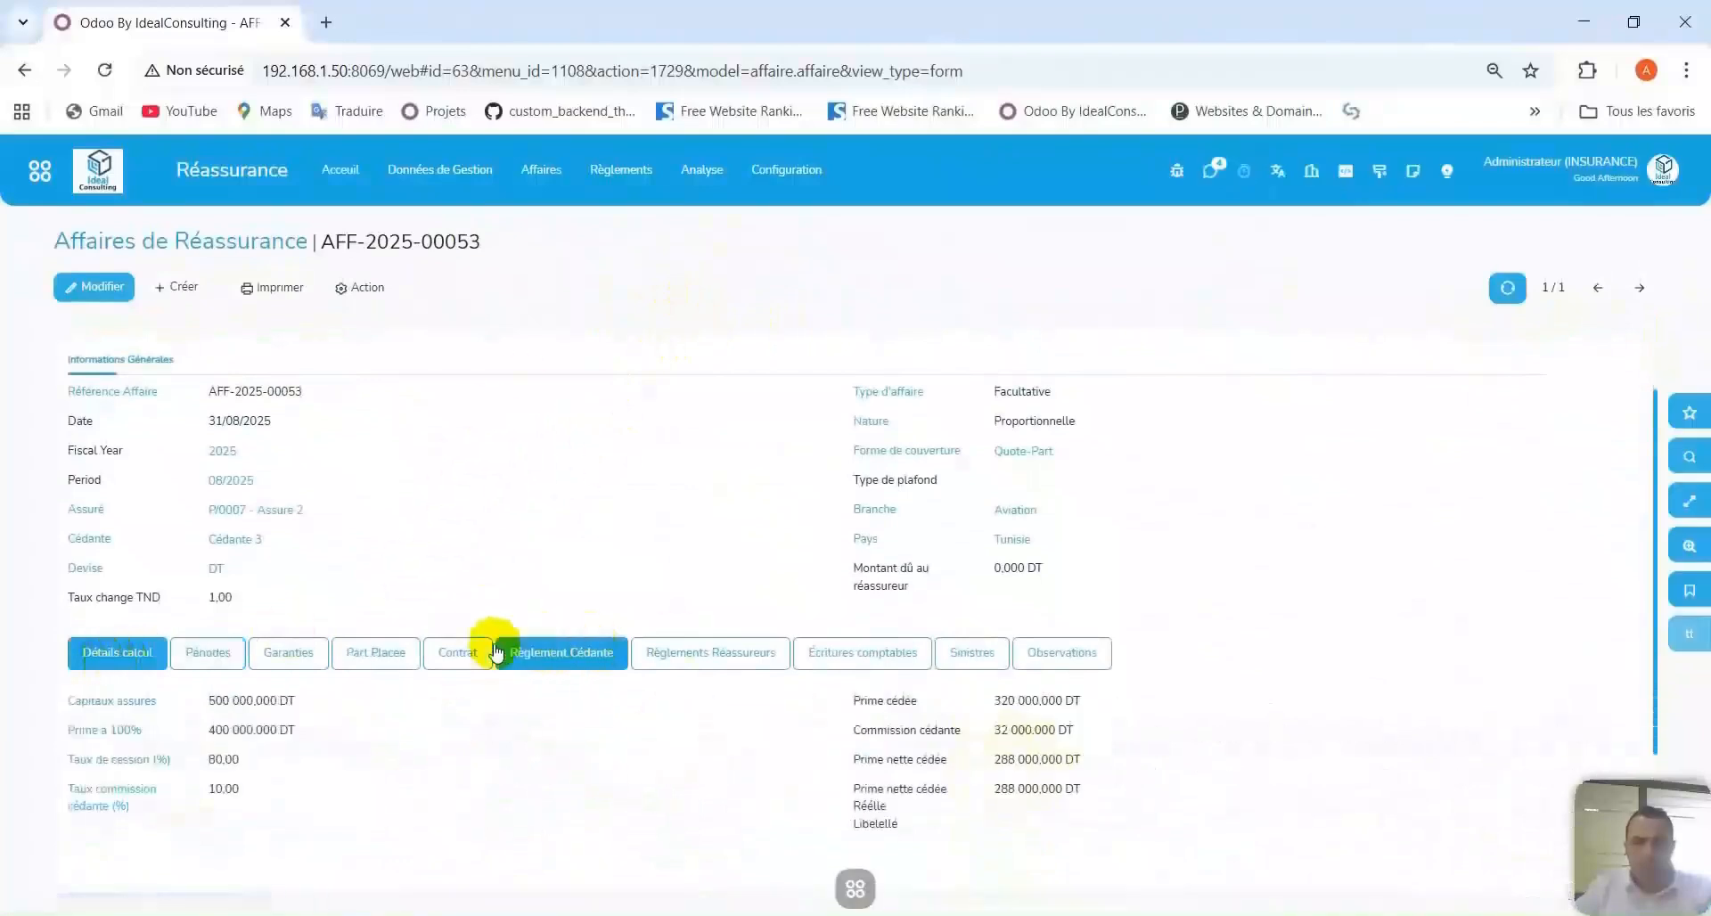
{"action": "left_click", "coordinate": [553, 652]}
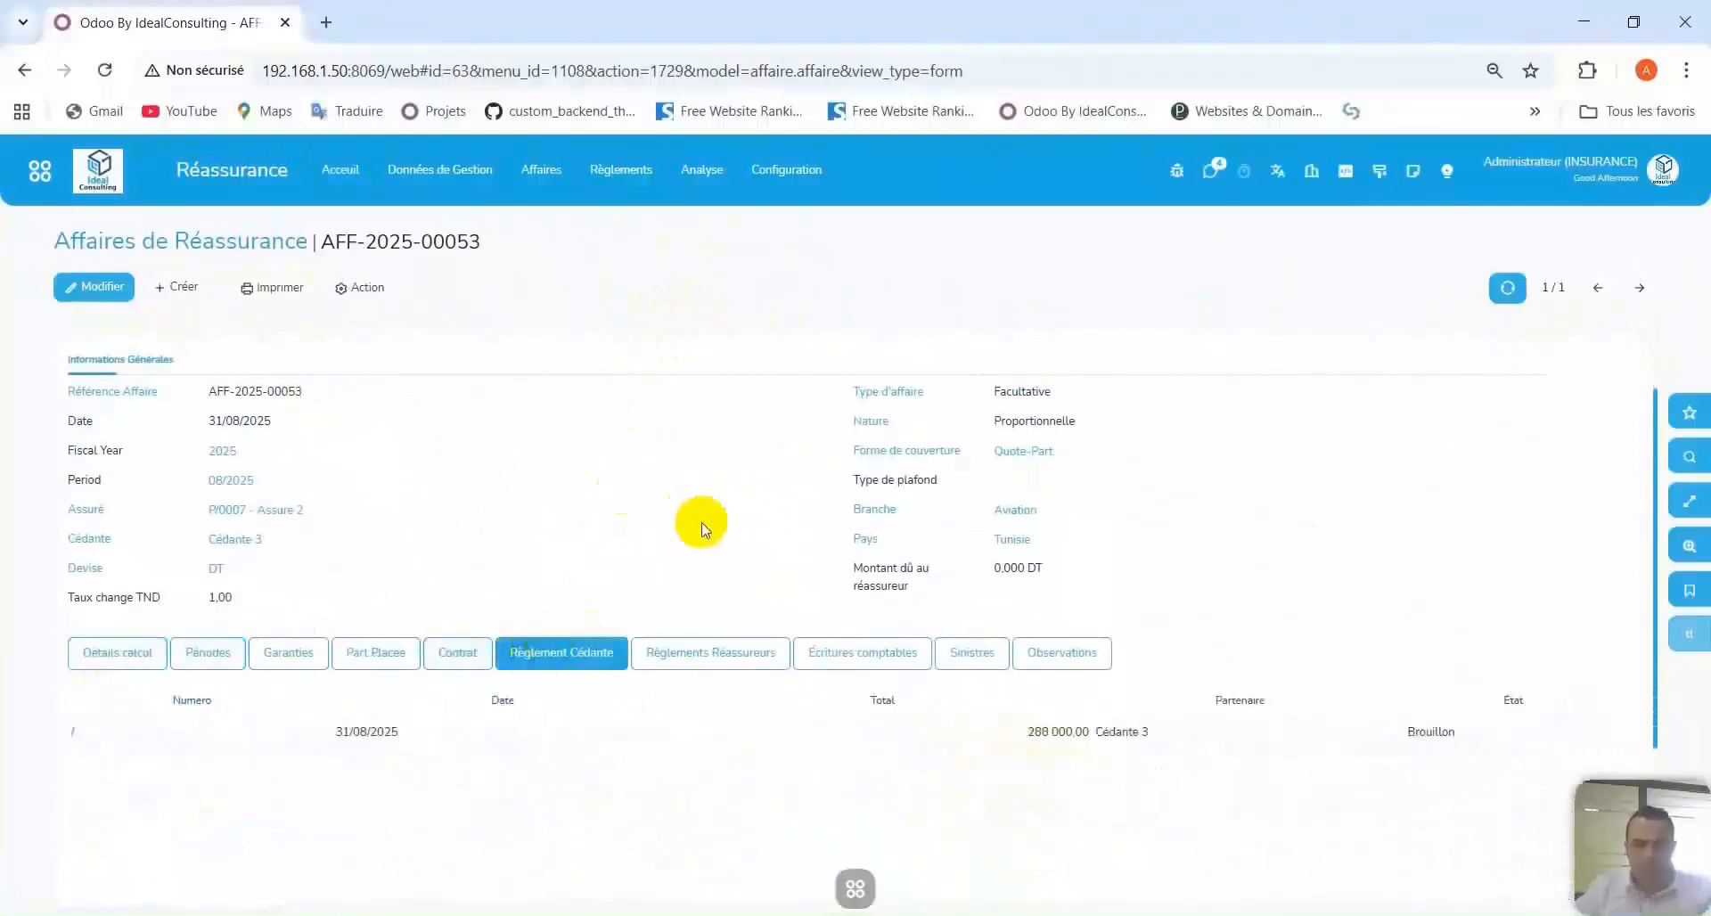
{"action": "left_click", "coordinate": [833, 655]}
{"action": "scroll", "coordinate": [754, 464], "scroll_direction": "down", "scroll_amount": 2}
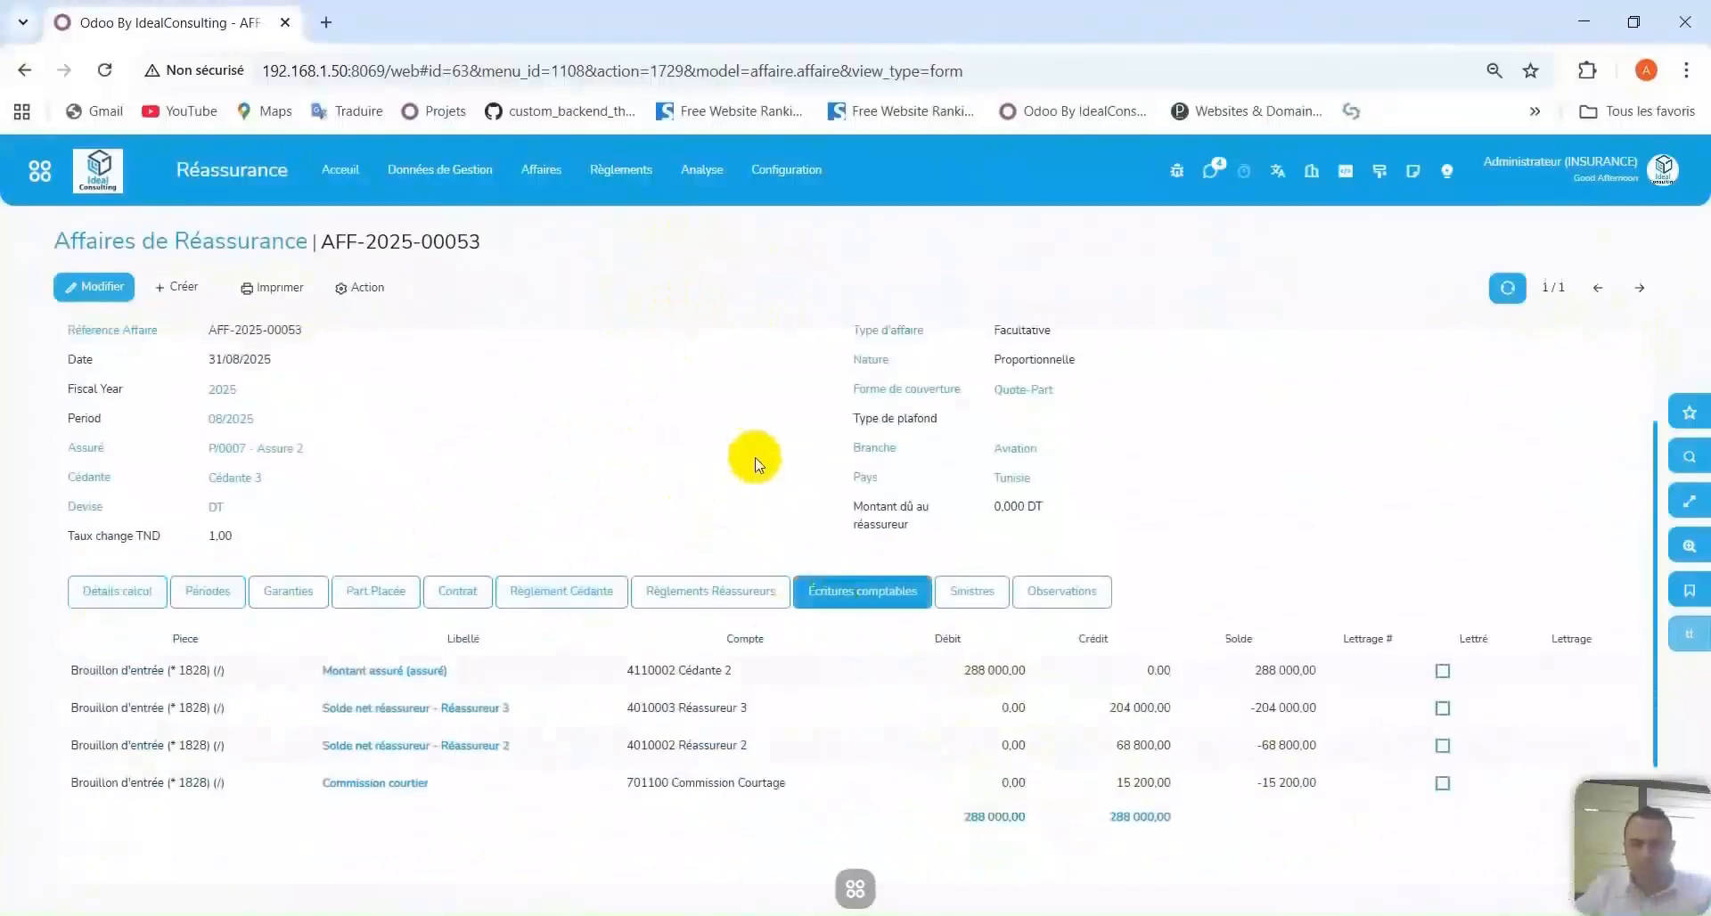
Examine the affair's Écritures comptables and the reinsurers' amounts in Part Placée.
{"action": "scroll", "coordinate": [755, 463], "scroll_direction": "down", "scroll_amount": 1}
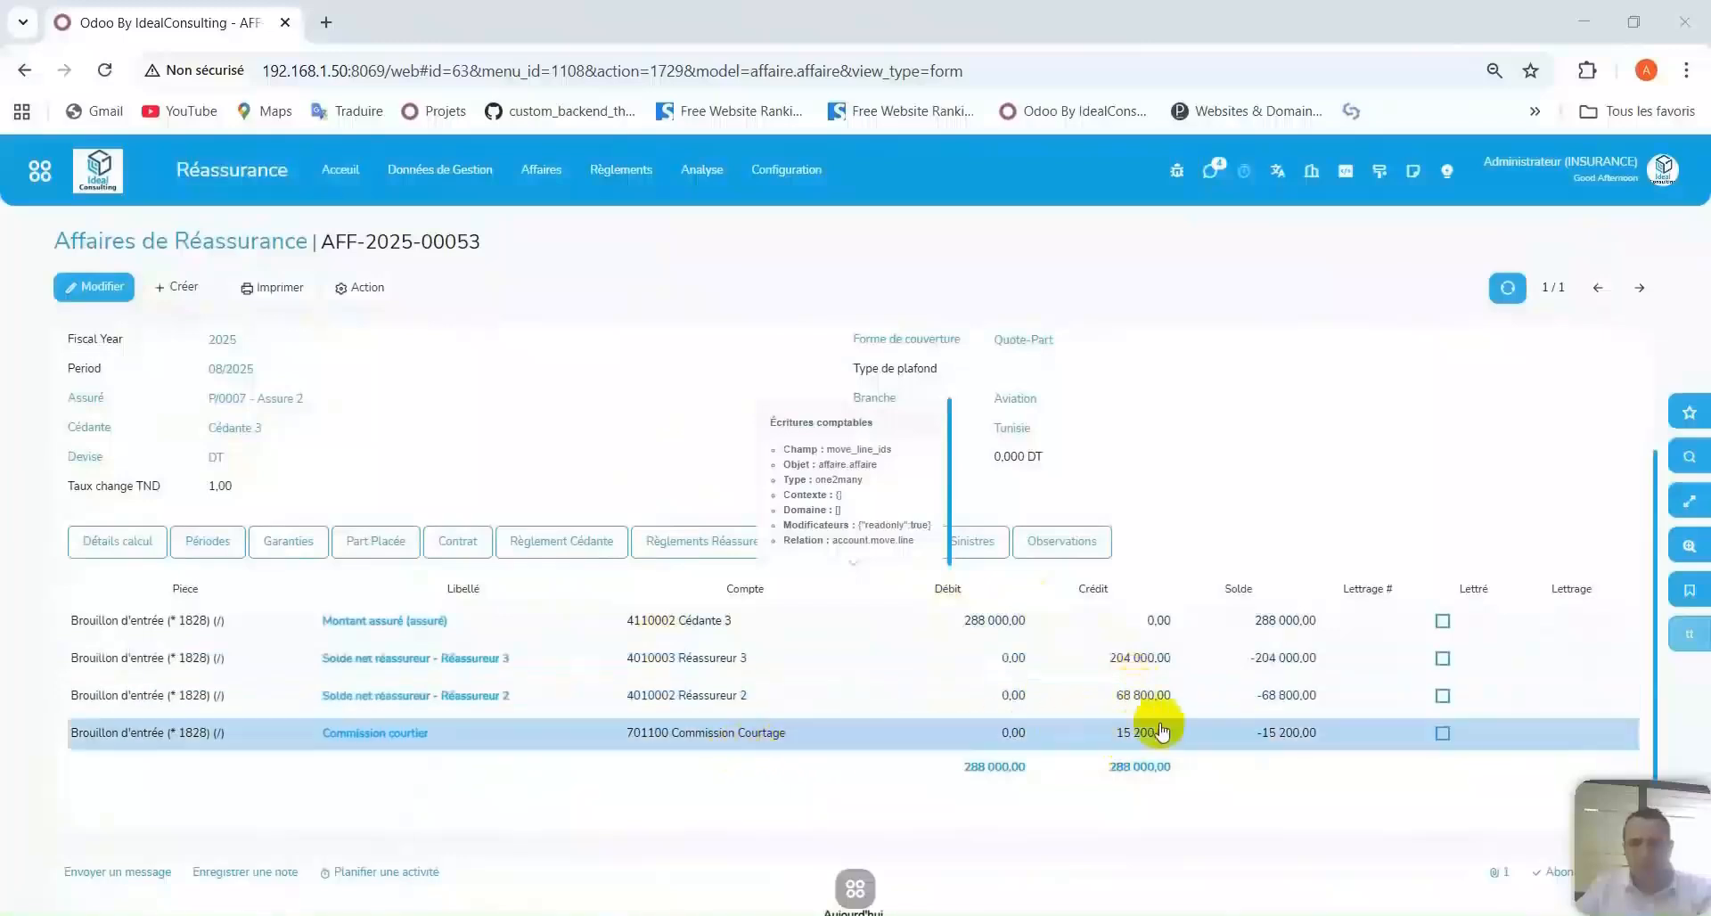
{"action": "scroll", "coordinate": [377, 385], "scroll_direction": "up", "scroll_amount": 3}
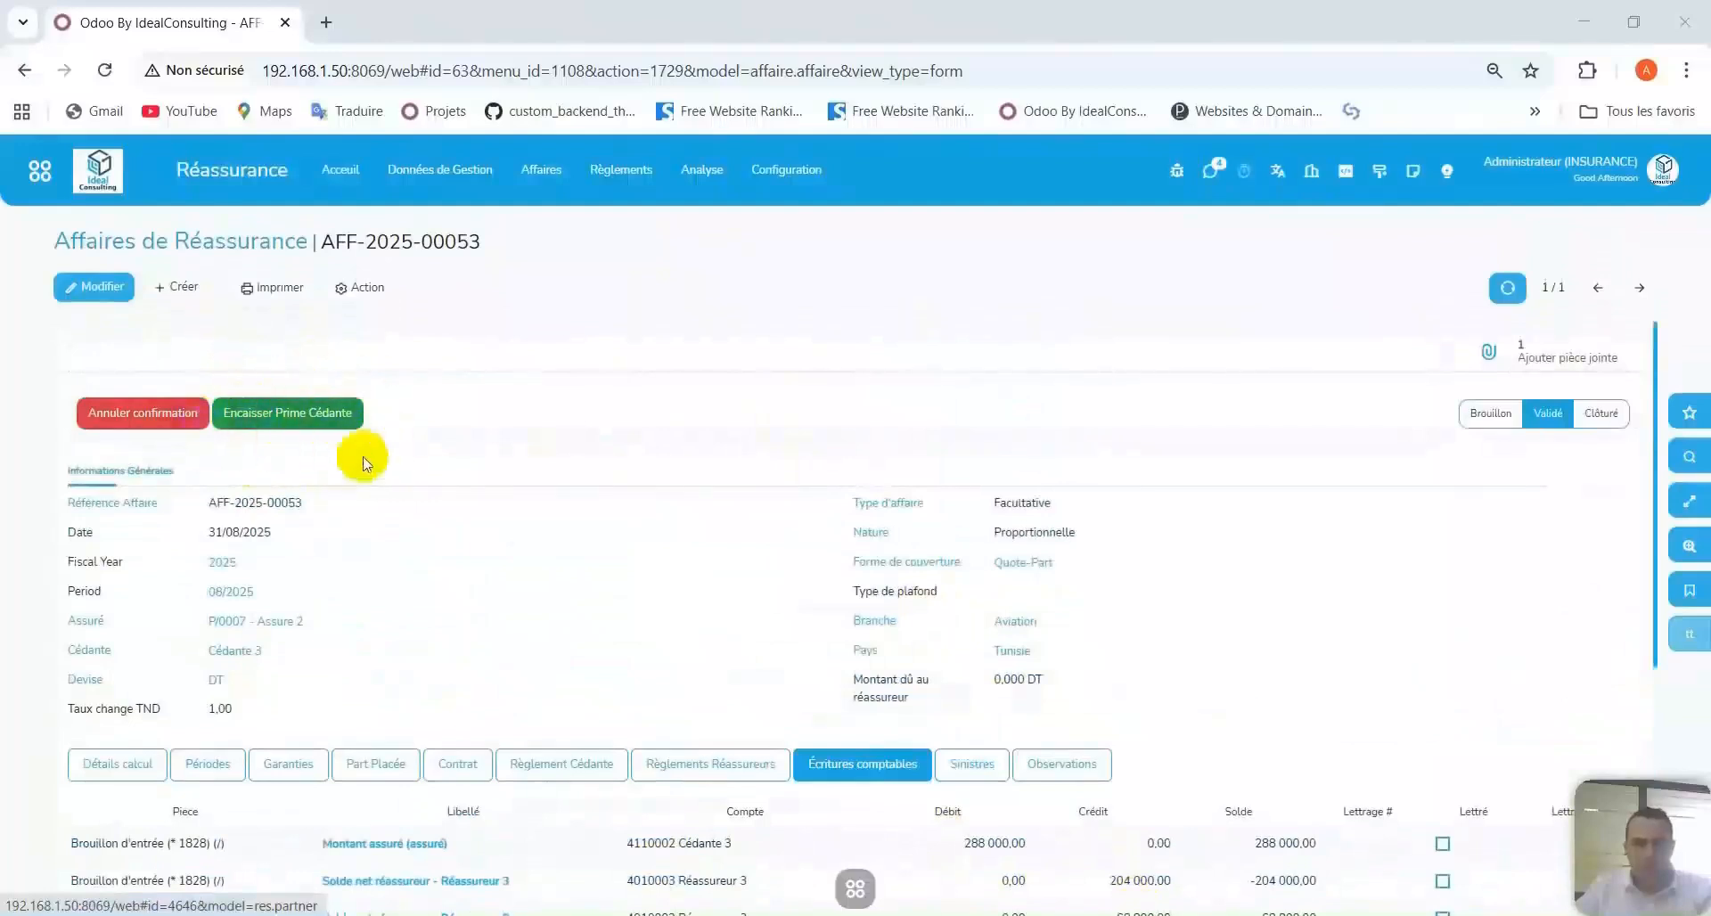
{"action": "scroll", "coordinate": [659, 516], "scroll_direction": "down", "scroll_amount": 1}
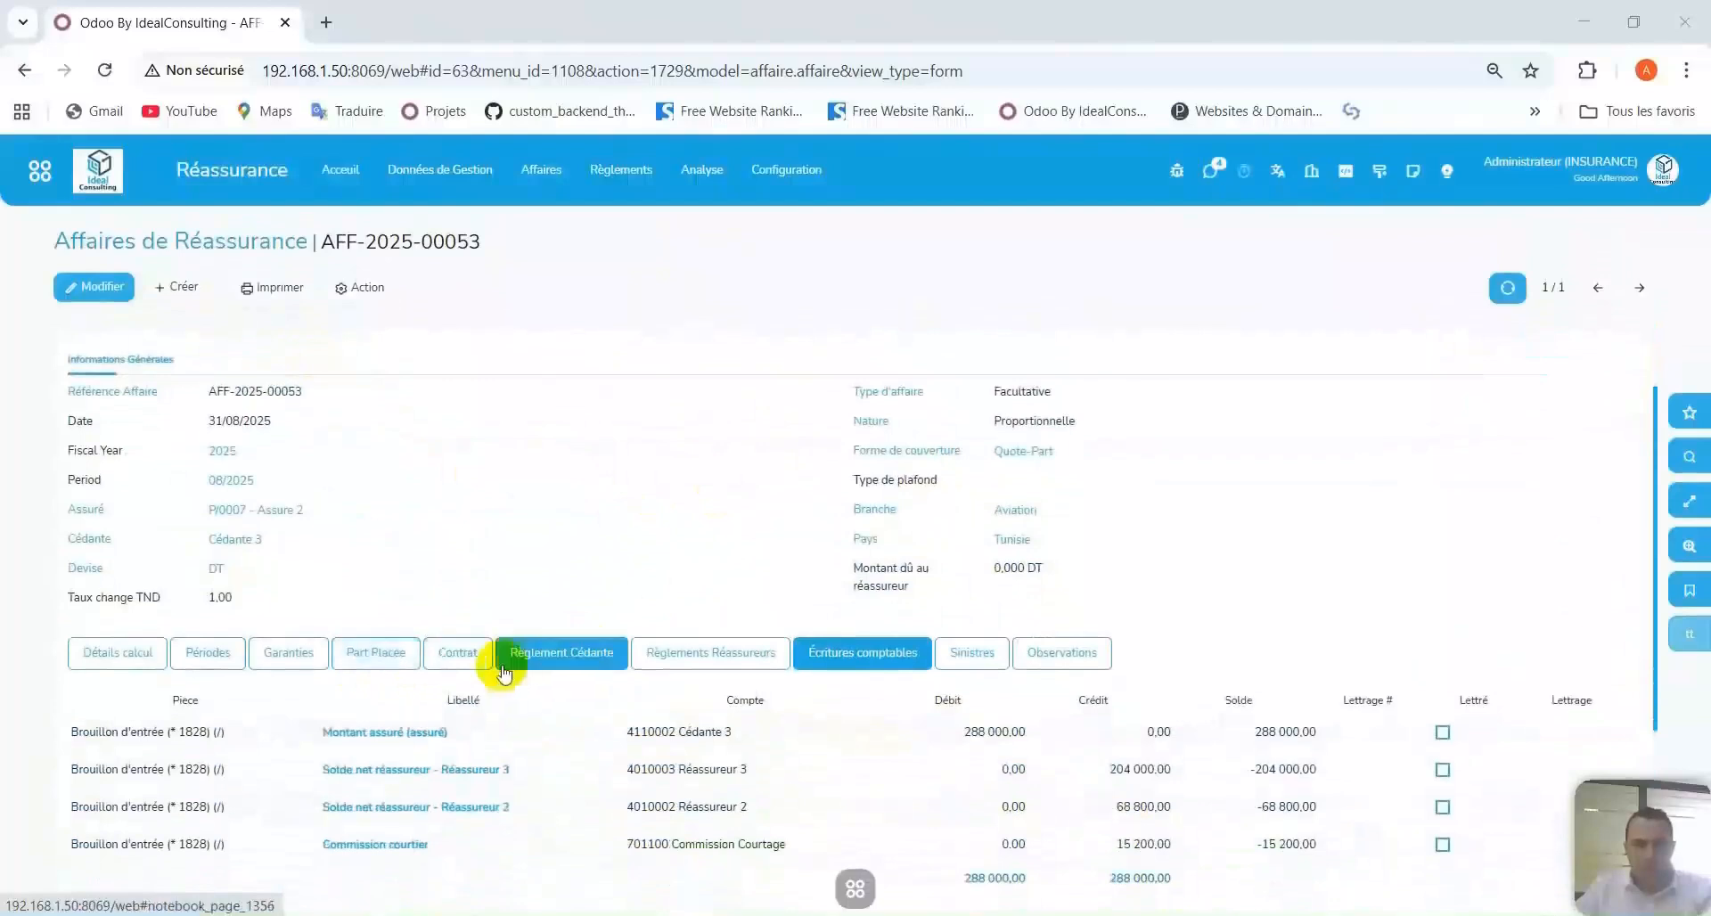
{"action": "left_click", "coordinate": [376, 660]}
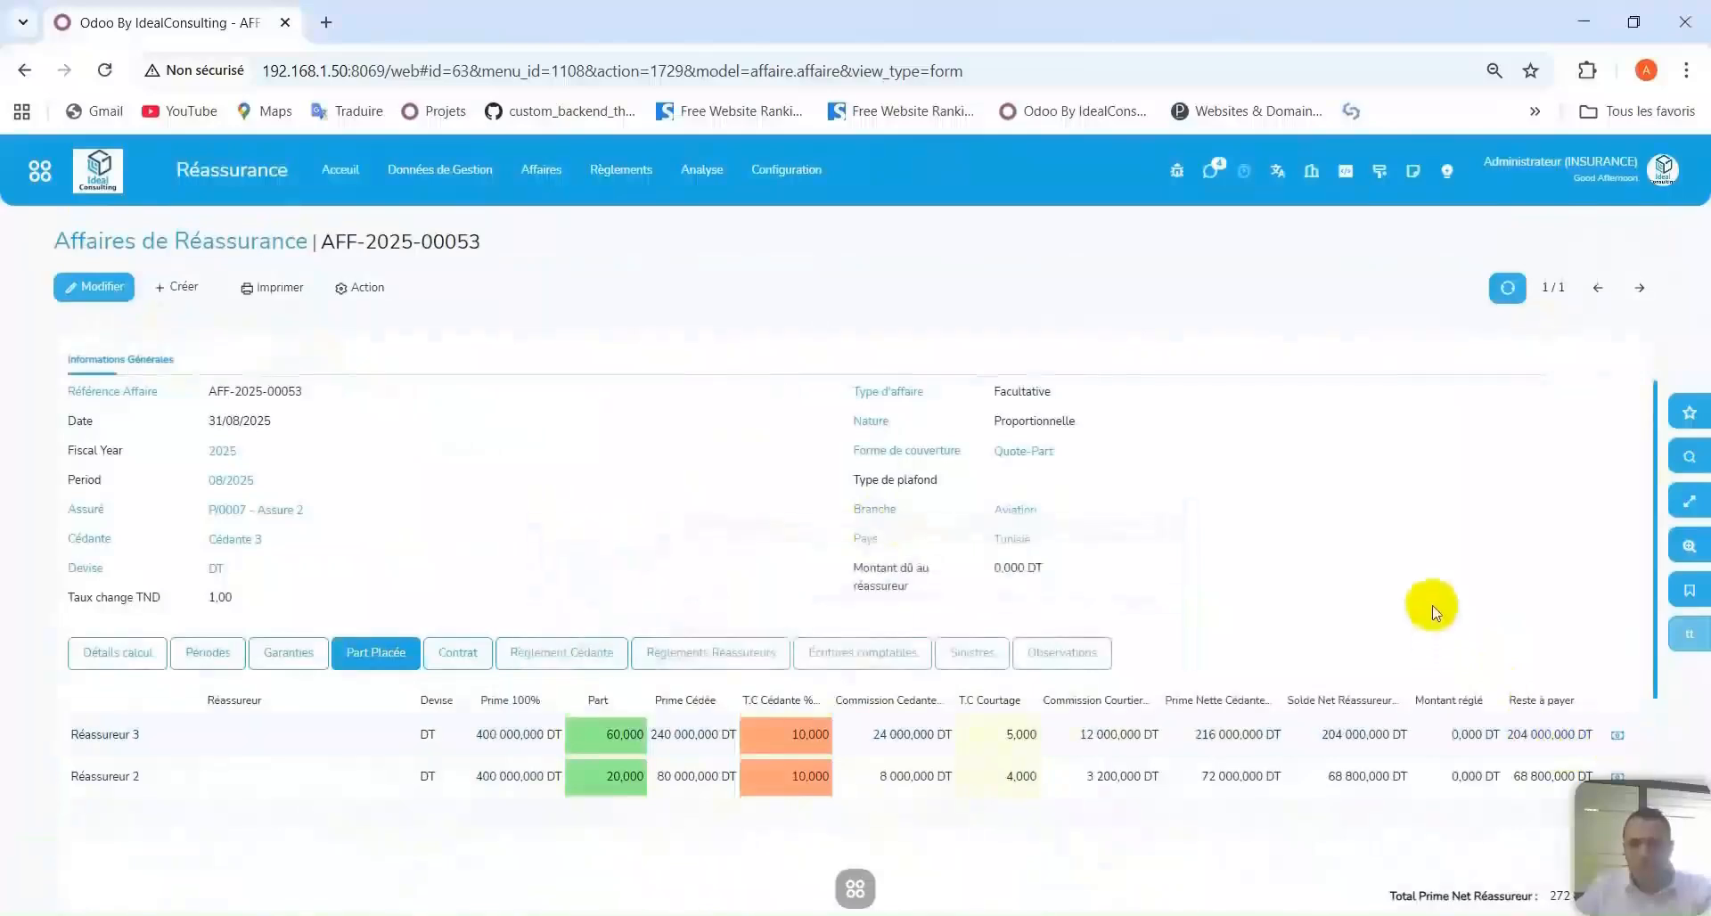
Collect the Cédante 3 premium of 288 000,000 DT in the Banque BIAT journal with payment reference jjk, and validate it.
{"action": "scroll", "coordinate": [1403, 589], "scroll_direction": "up", "scroll_amount": 2}
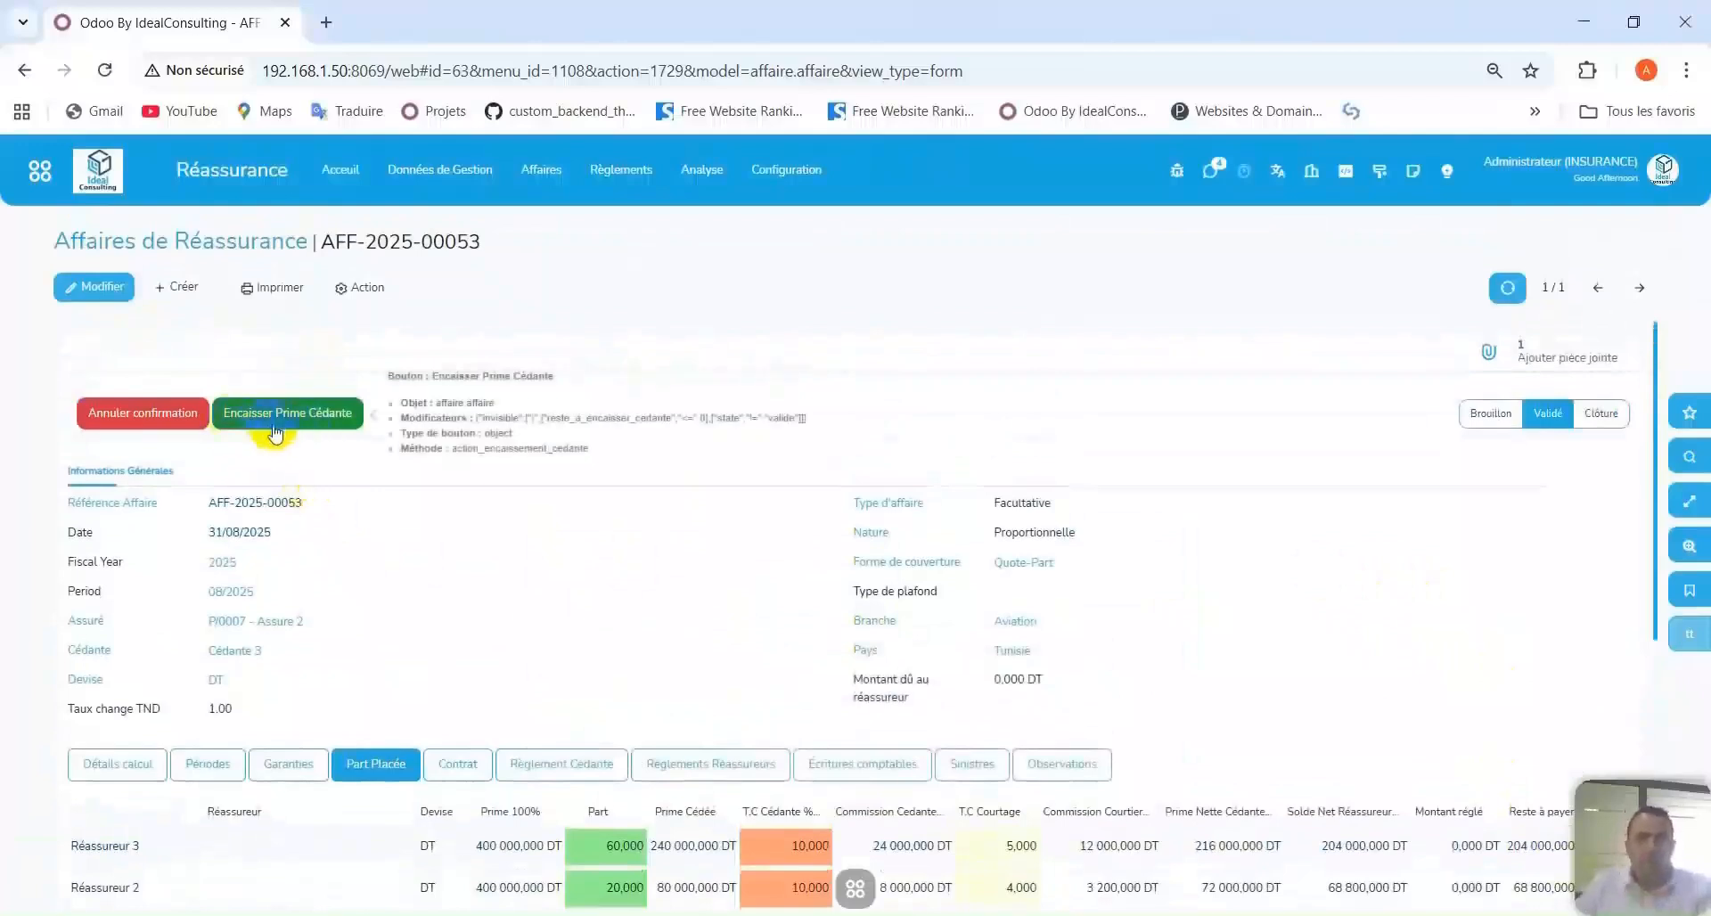
{"action": "left_click", "coordinate": [319, 422]}
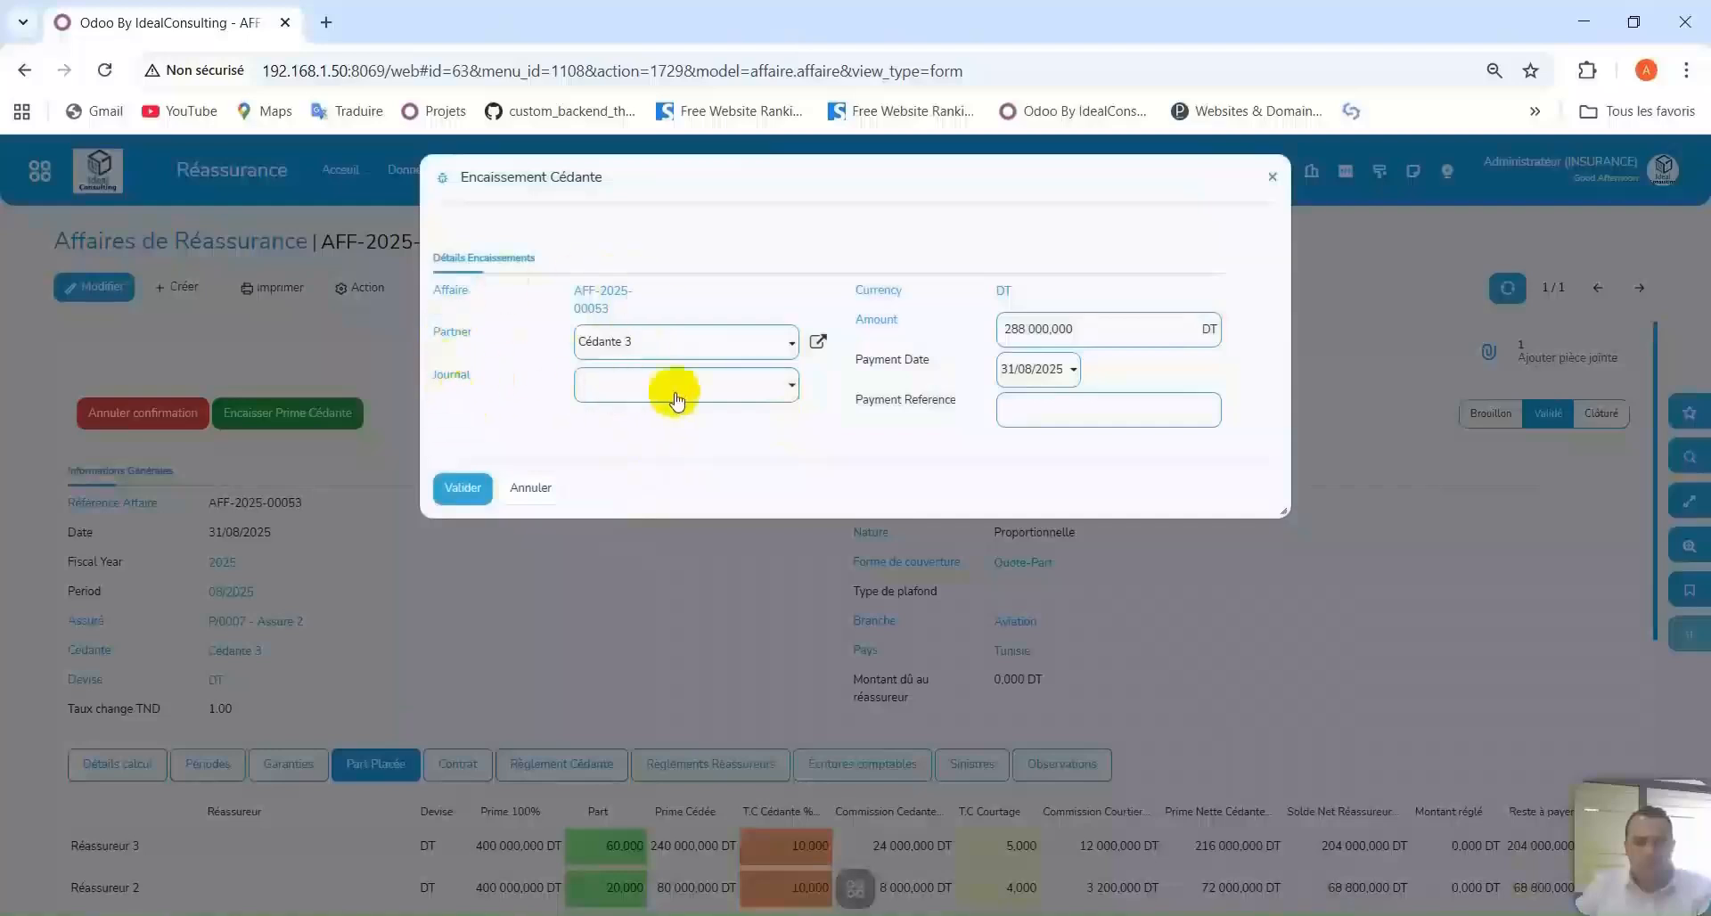
{"action": "left_click", "coordinate": [787, 395]}
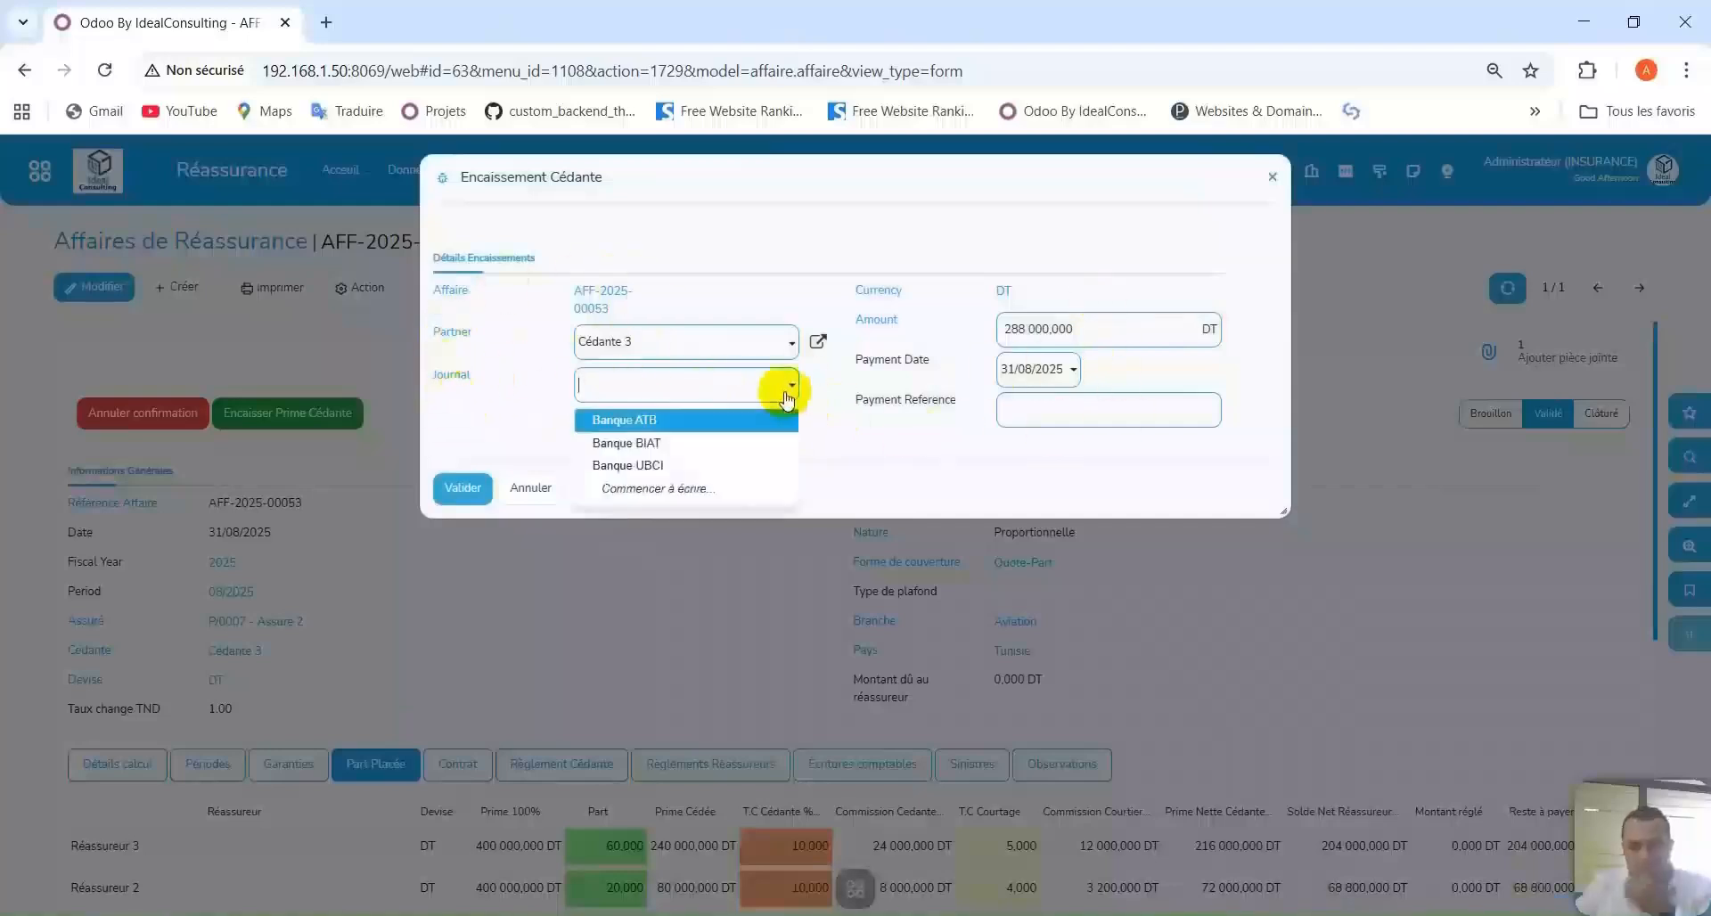
{"action": "left_click", "coordinate": [673, 442]}
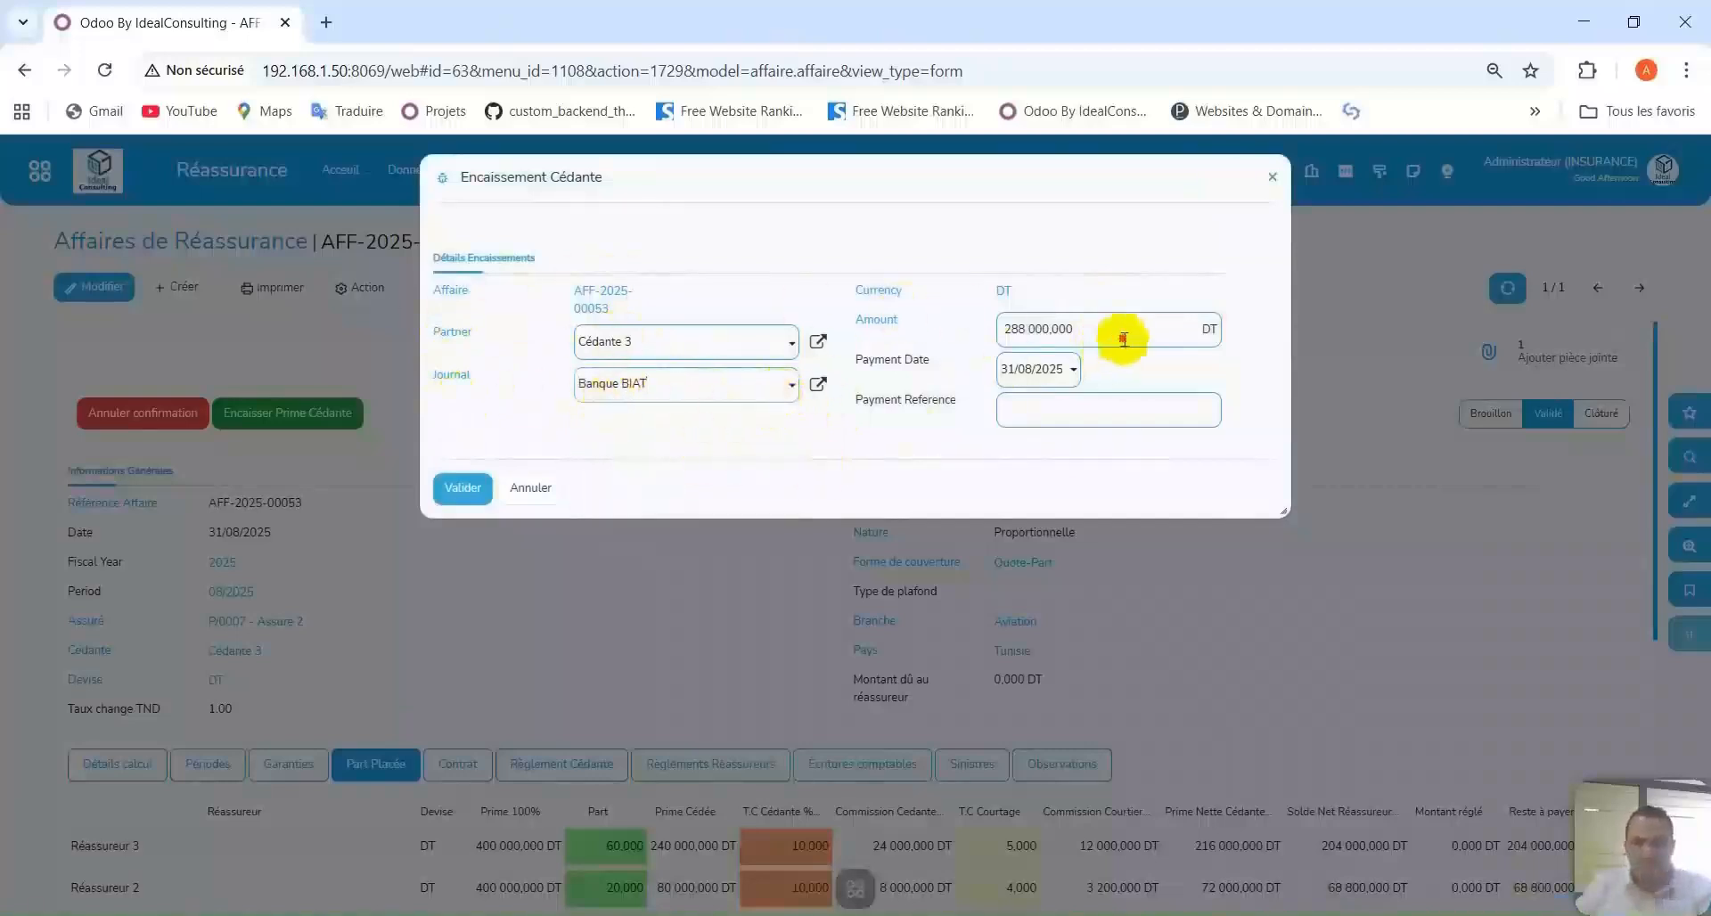
{"action": "left_click_drag", "start_coordinate": [1121, 334], "coordinate": [940, 346]}
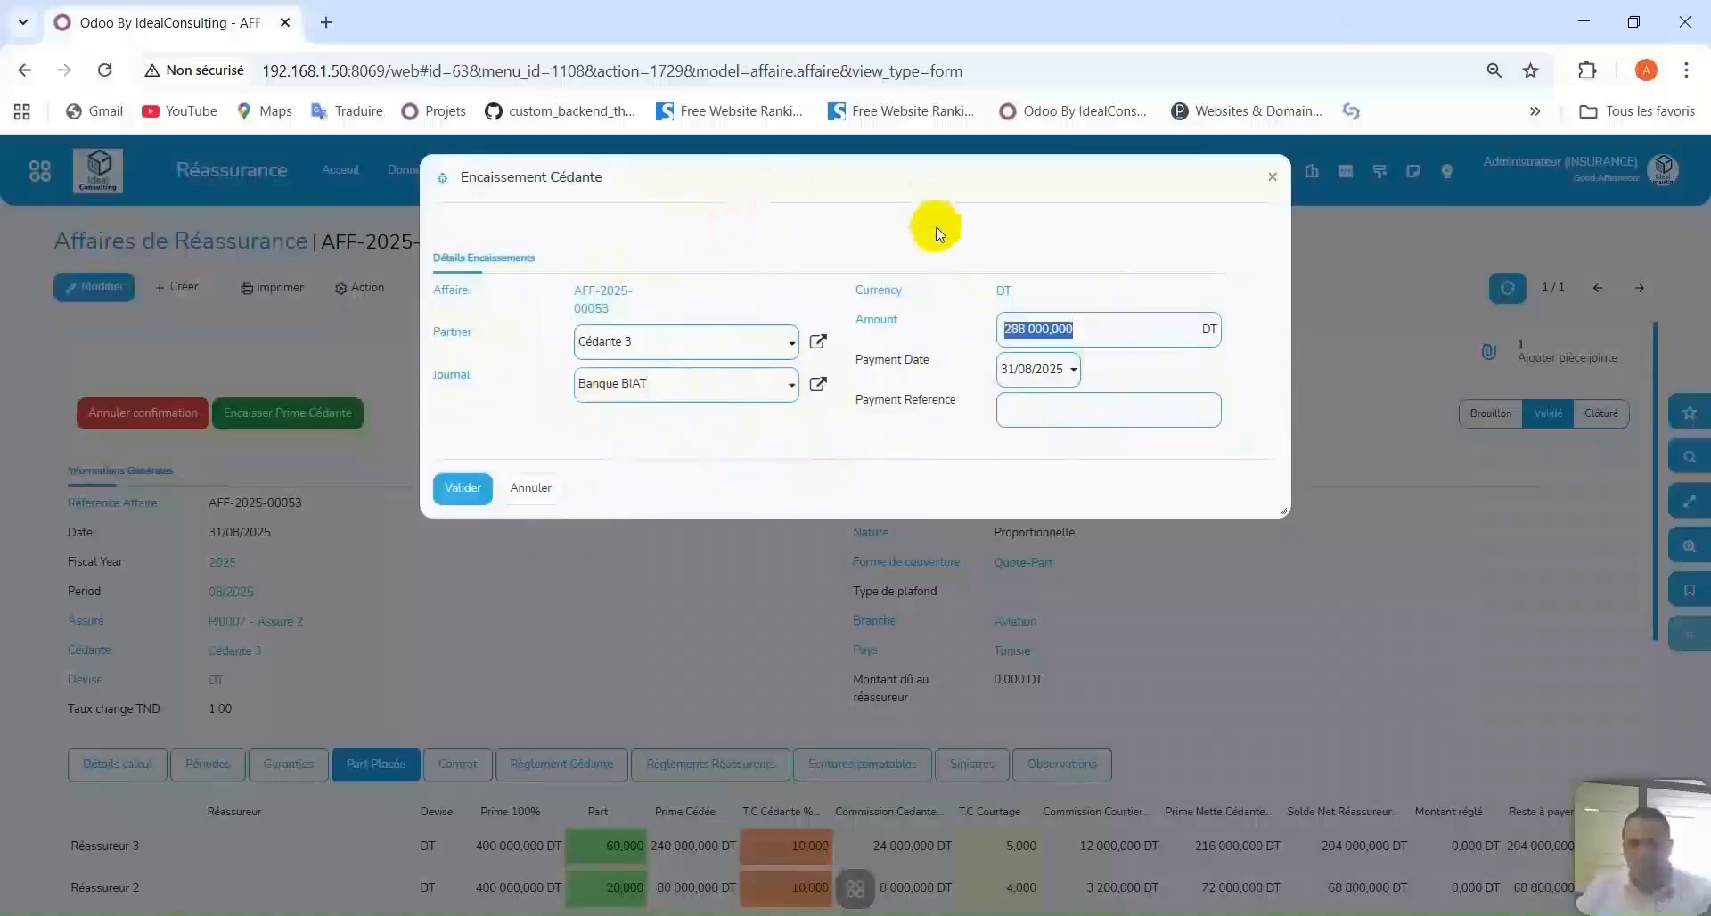
{"action": "left_click", "coordinate": [1034, 409]}
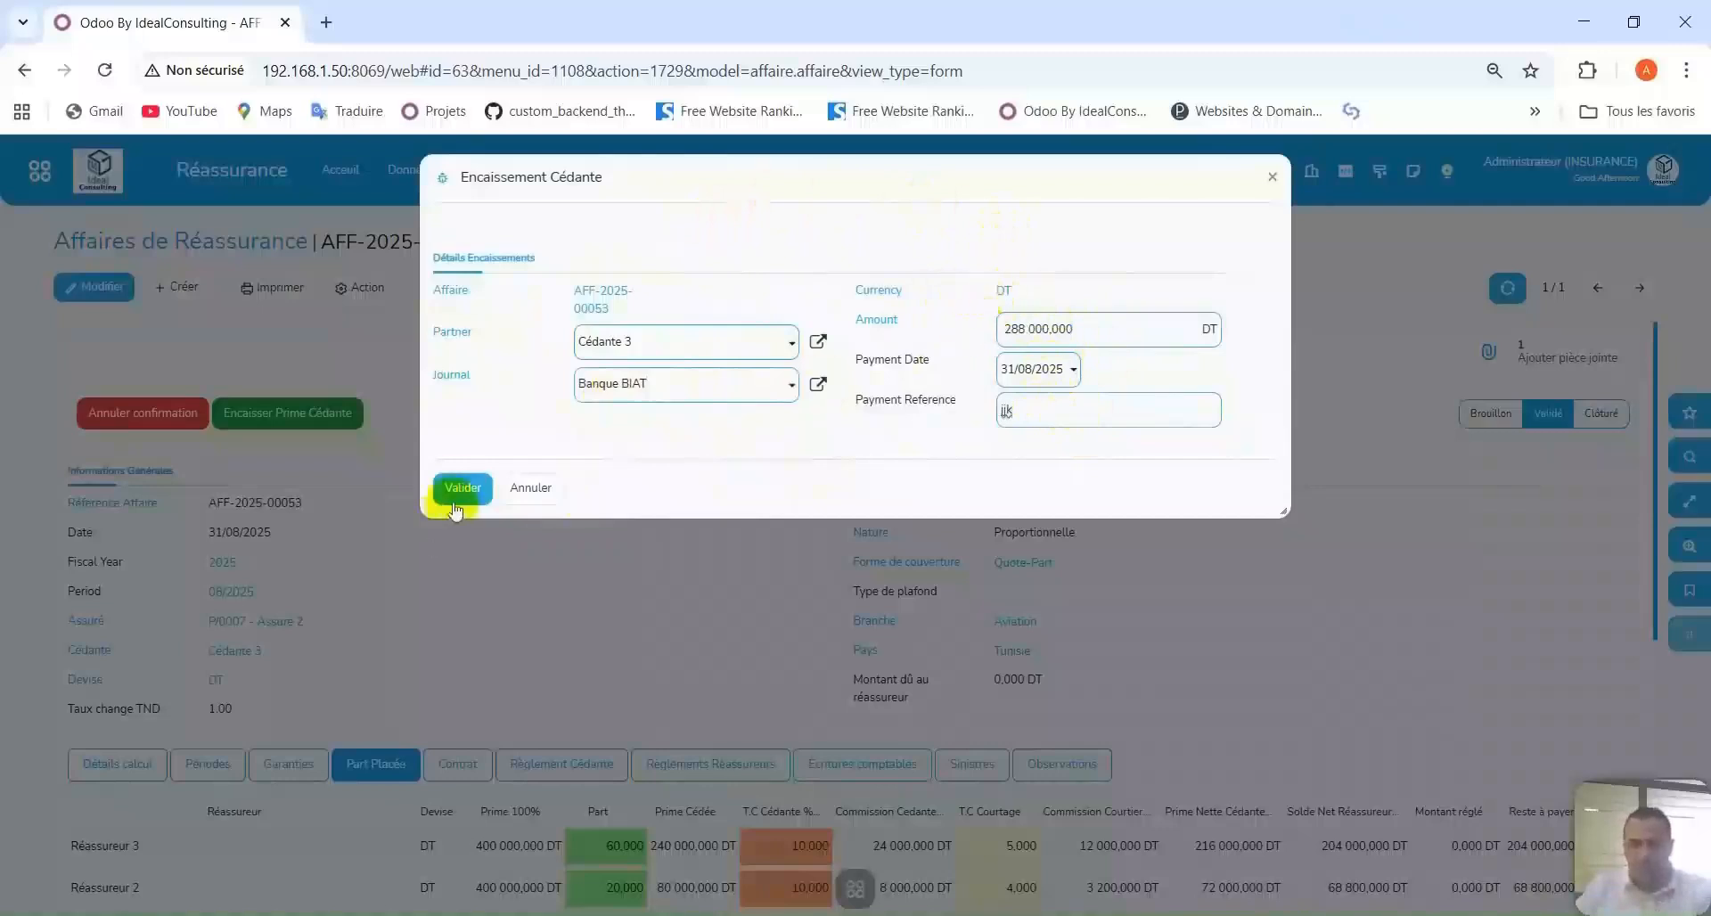
{"action": "left_click", "coordinate": [894, 400]}
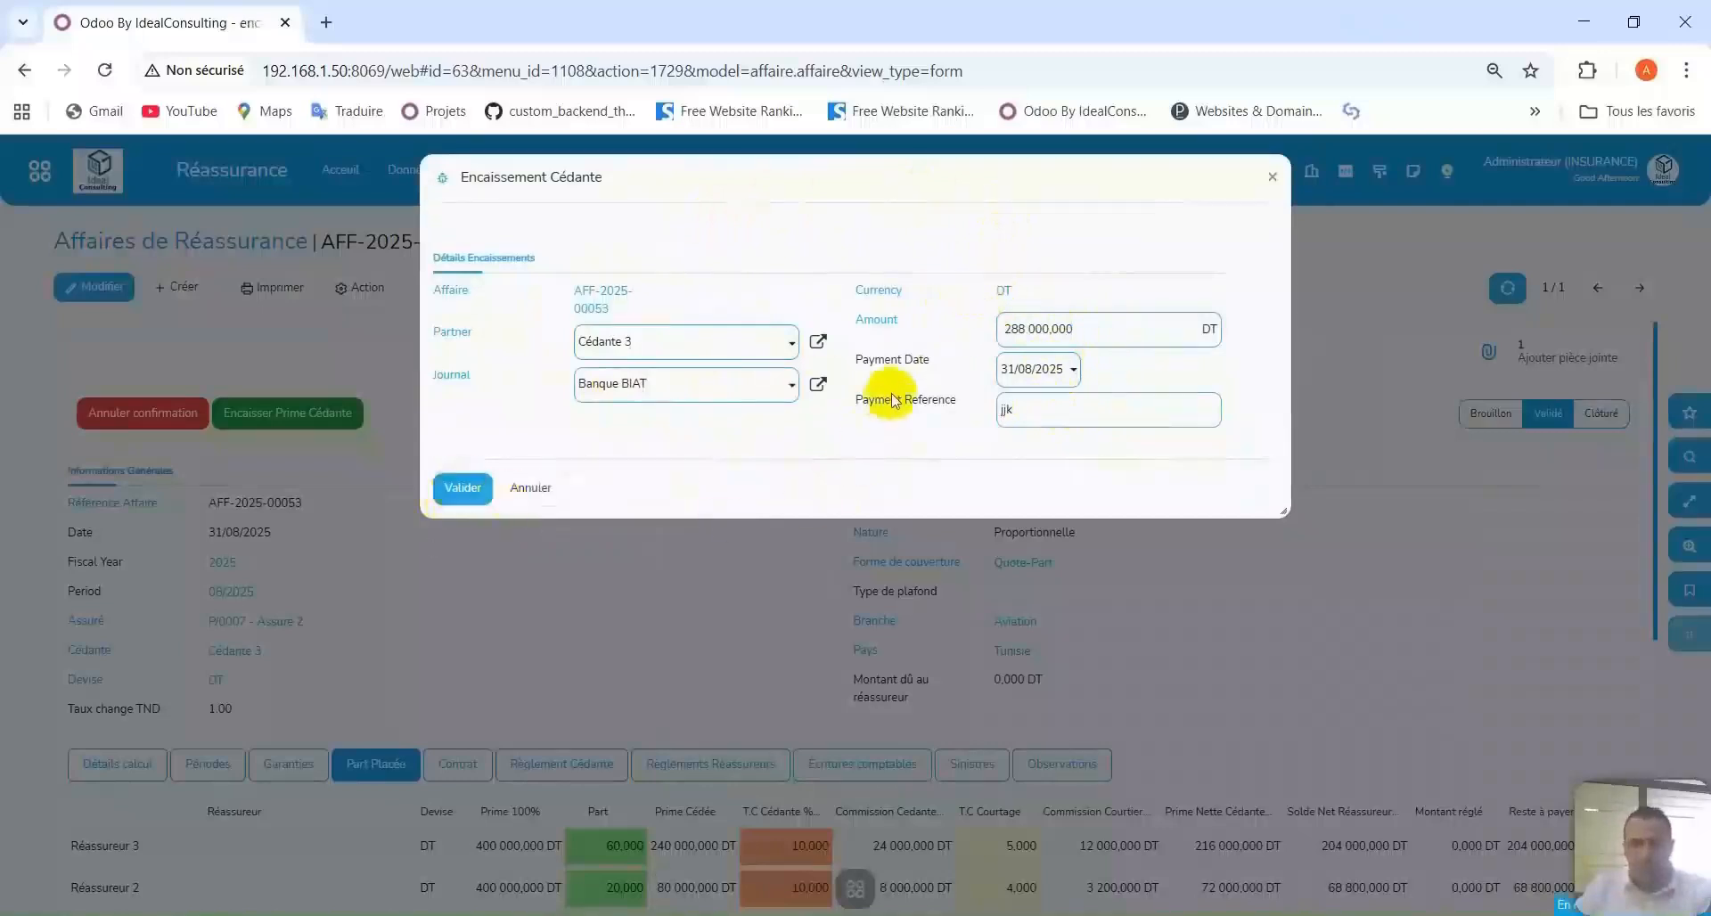
Review the affair's Écritures comptables after the premium collection.
{"action": "scroll", "coordinate": [945, 419], "scroll_direction": "down", "scroll_amount": 1}
{"action": "left_click", "coordinate": [867, 661]}
{"action": "scroll", "coordinate": [665, 517], "scroll_direction": "down", "scroll_amount": 2}
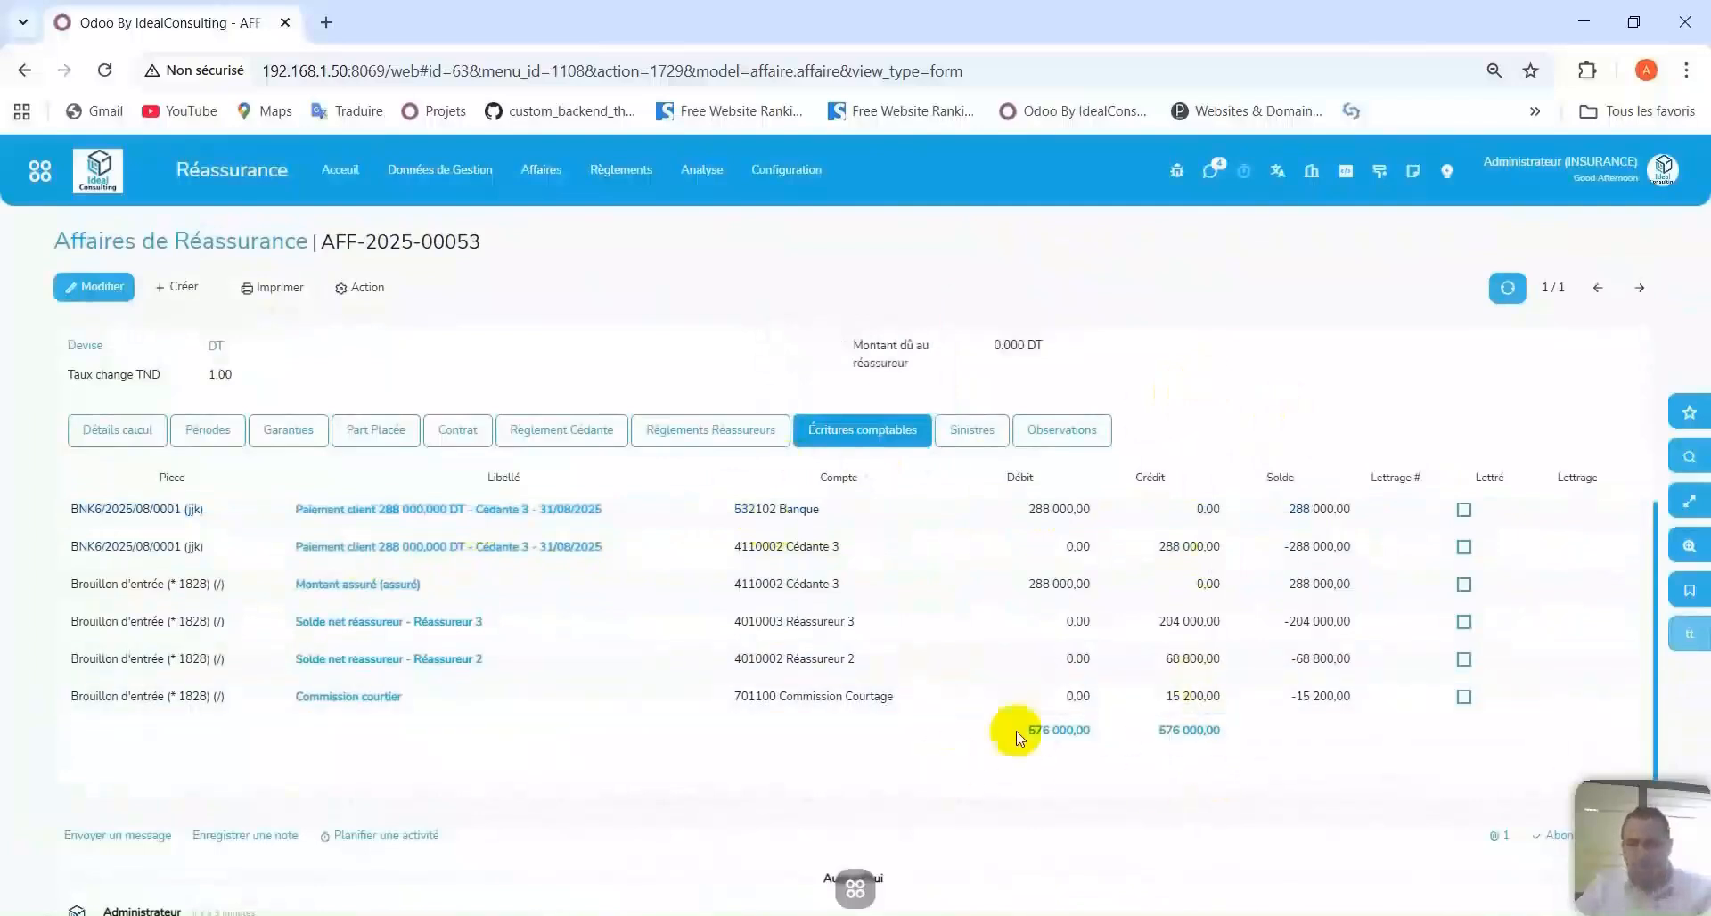
{"action": "scroll", "coordinate": [1219, 356], "scroll_direction": "up", "scroll_amount": 3}
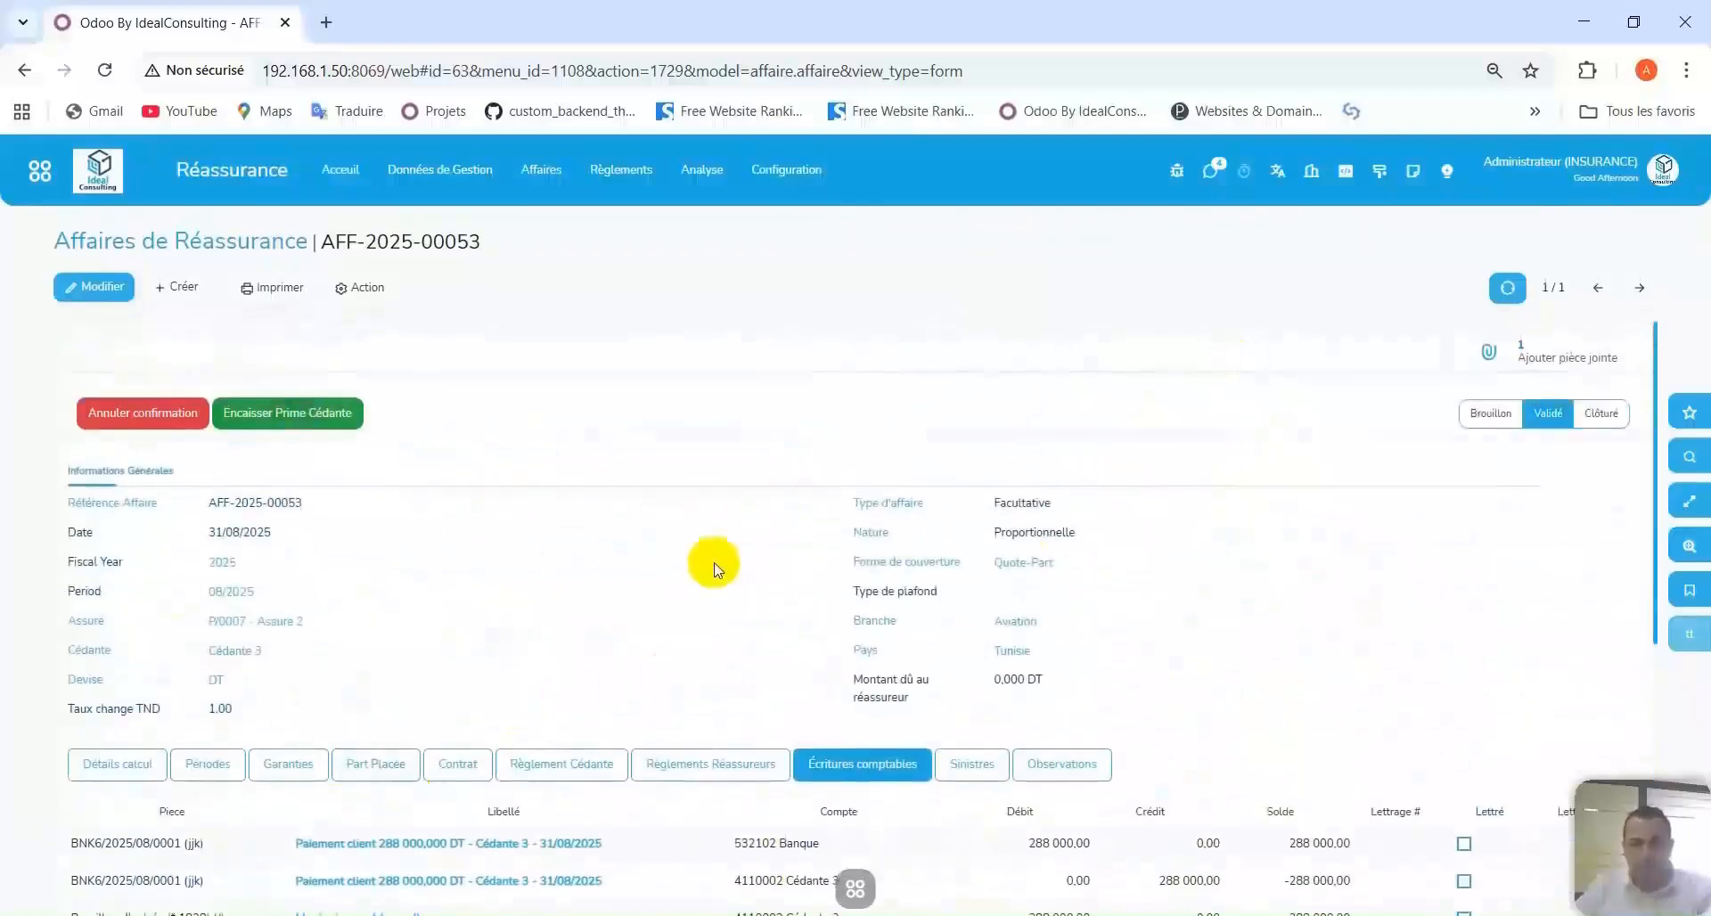
Pay Réassureur 3 its 204 000,000 DT balance from Part Placée using the Banque BIAT journal, and validate the disbursement.
{"action": "left_click", "coordinate": [339, 768]}
{"action": "scroll", "coordinate": [980, 641], "scroll_direction": "down", "scroll_amount": 2}
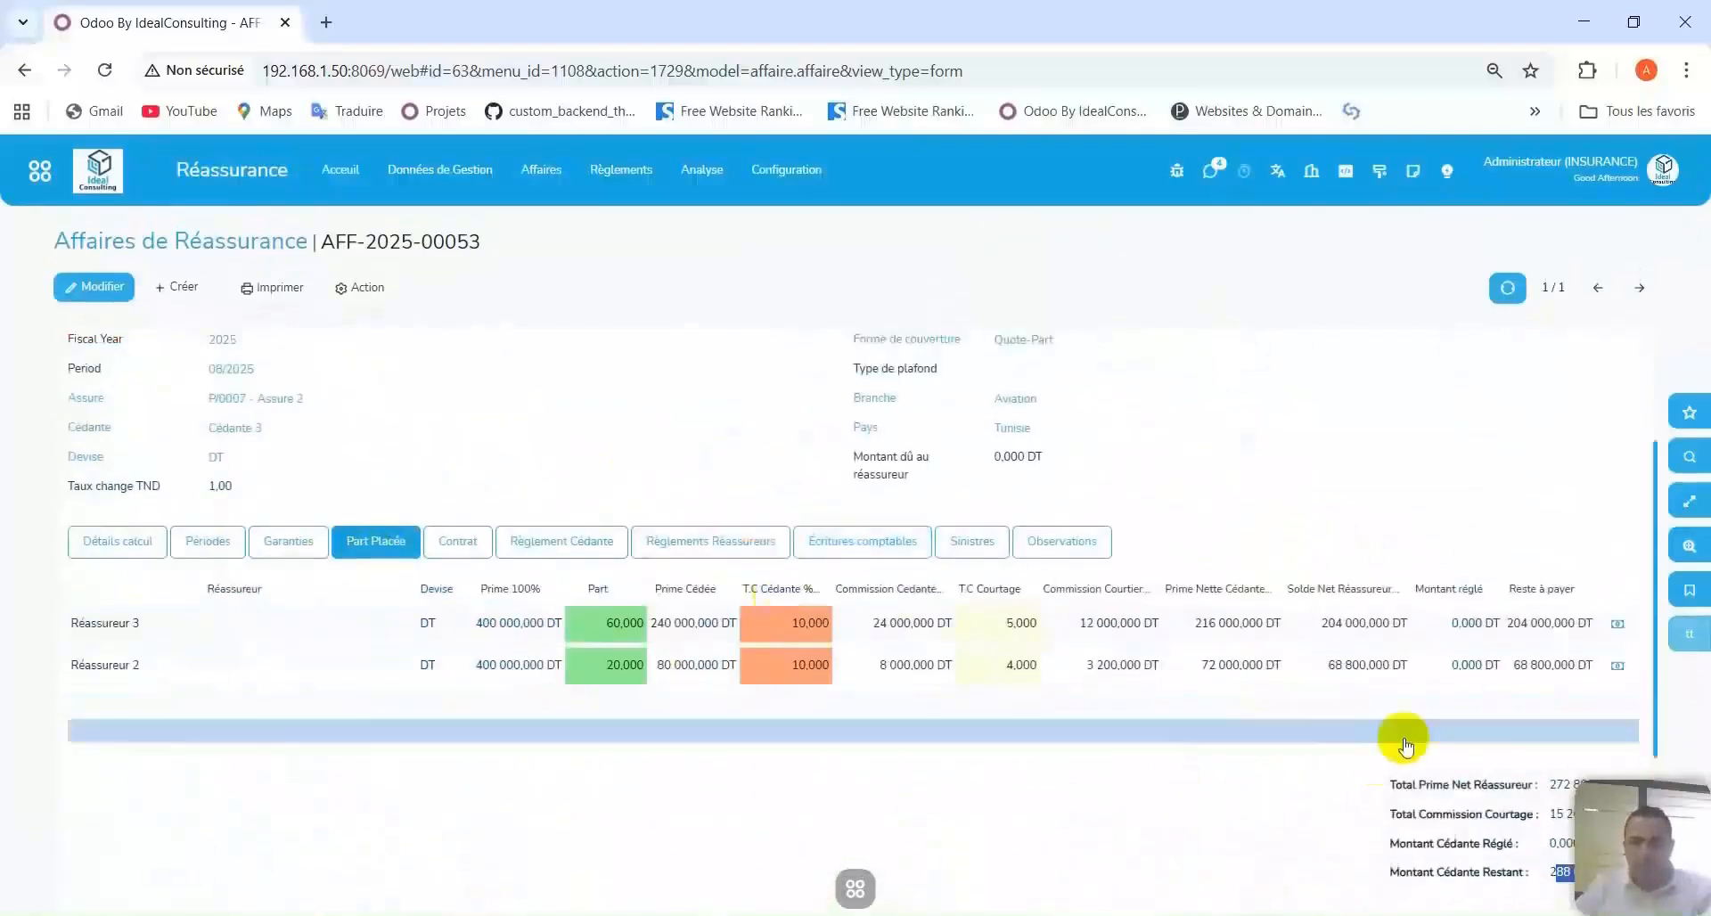
{"action": "left_click", "coordinate": [1617, 625]}
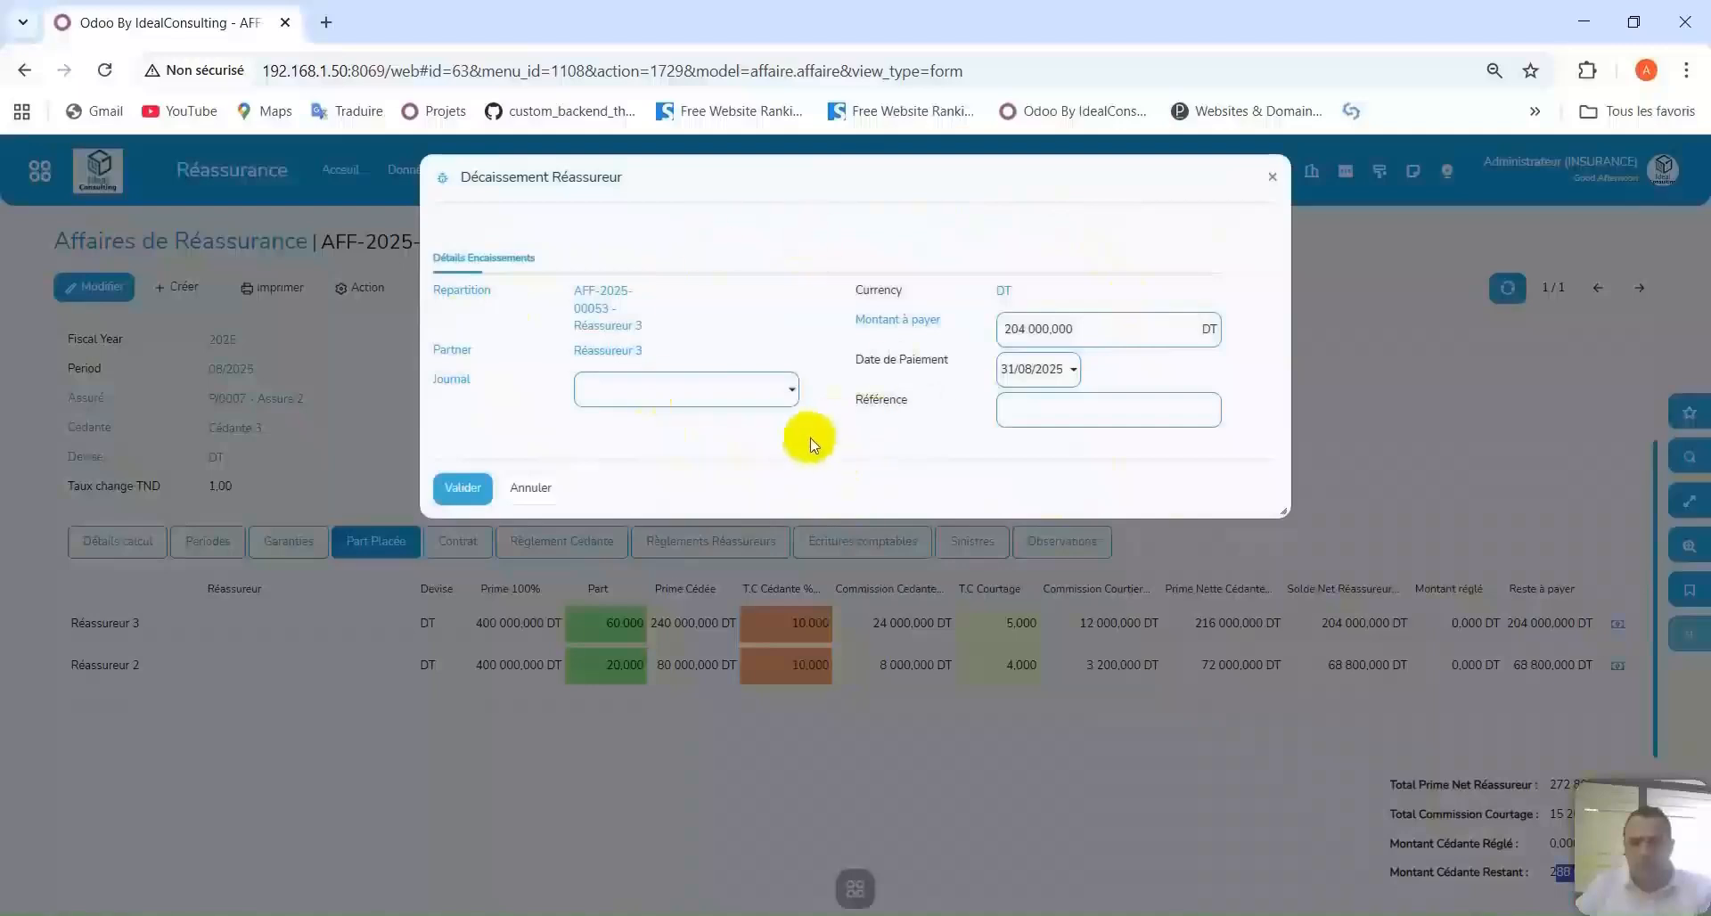
{"action": "left_click", "coordinate": [726, 398]}
{"action": "left_click", "coordinate": [699, 442]}
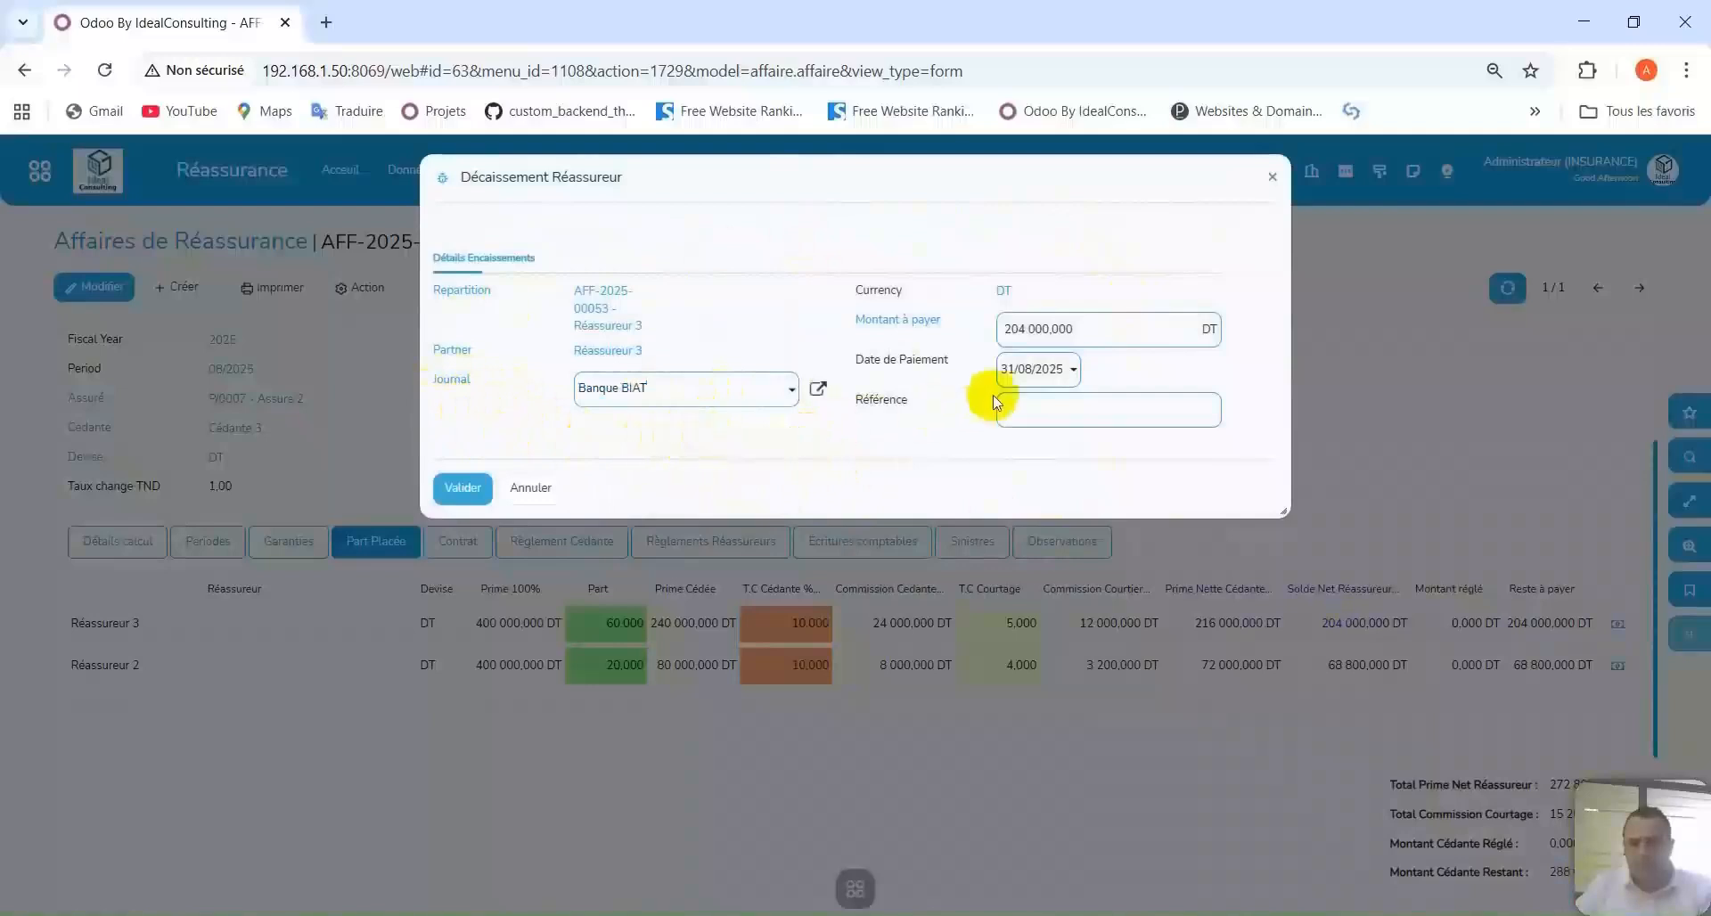
{"action": "left_click_drag", "start_coordinate": [1099, 329], "coordinate": [821, 336]}
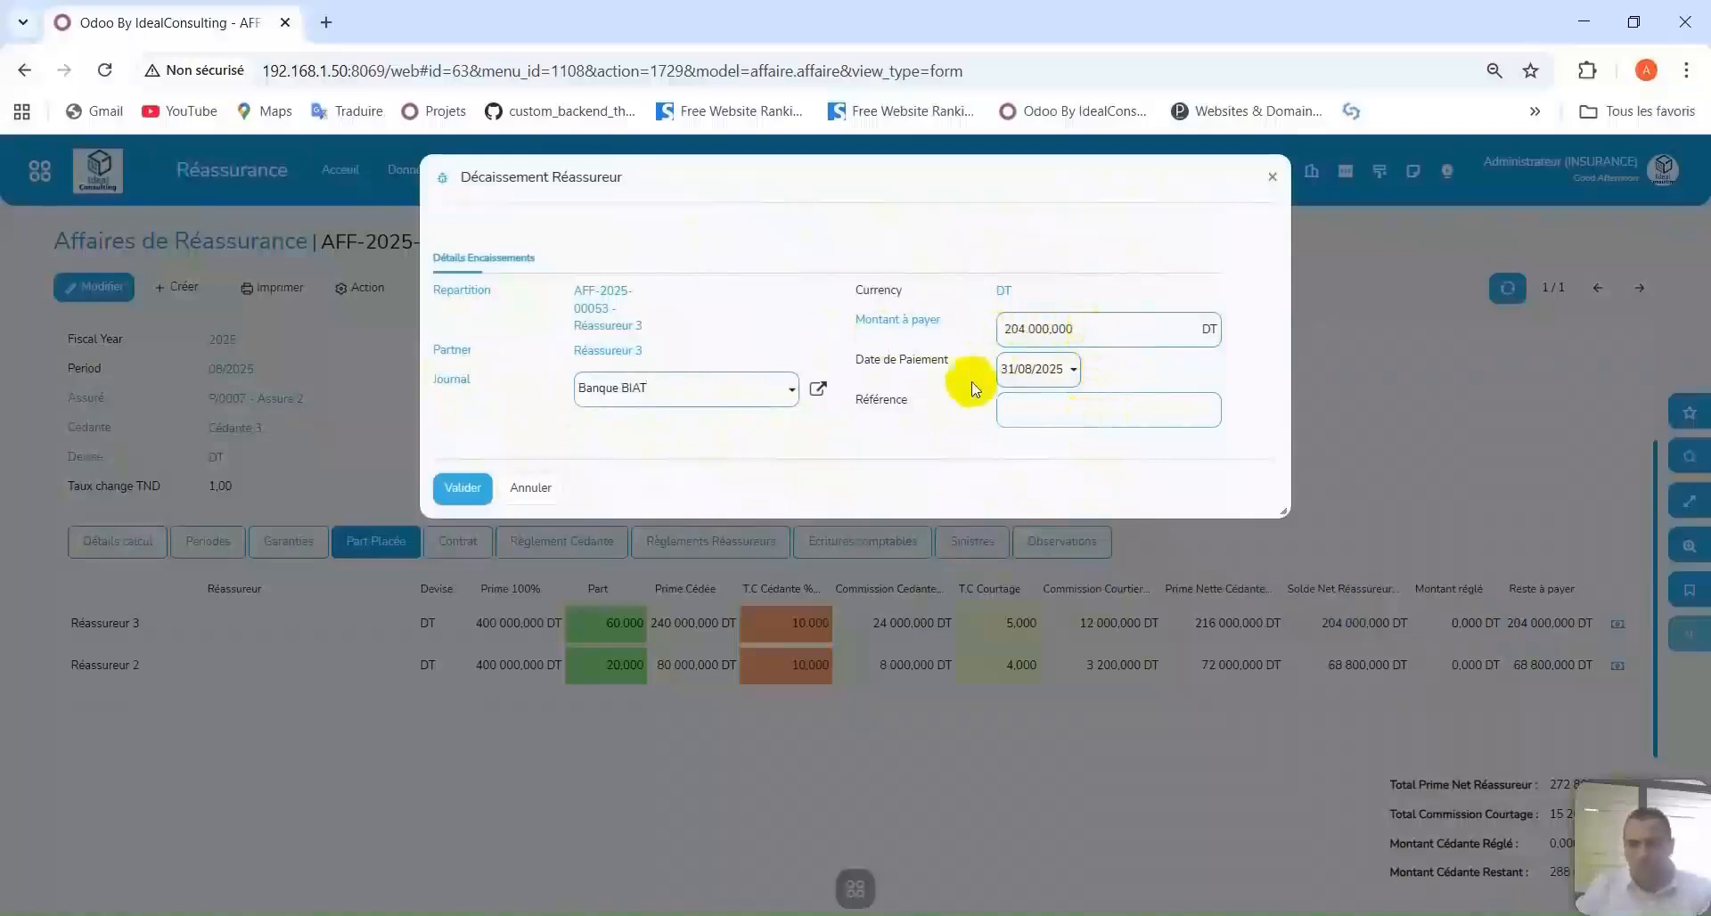
{"action": "left_click", "coordinate": [467, 495]}
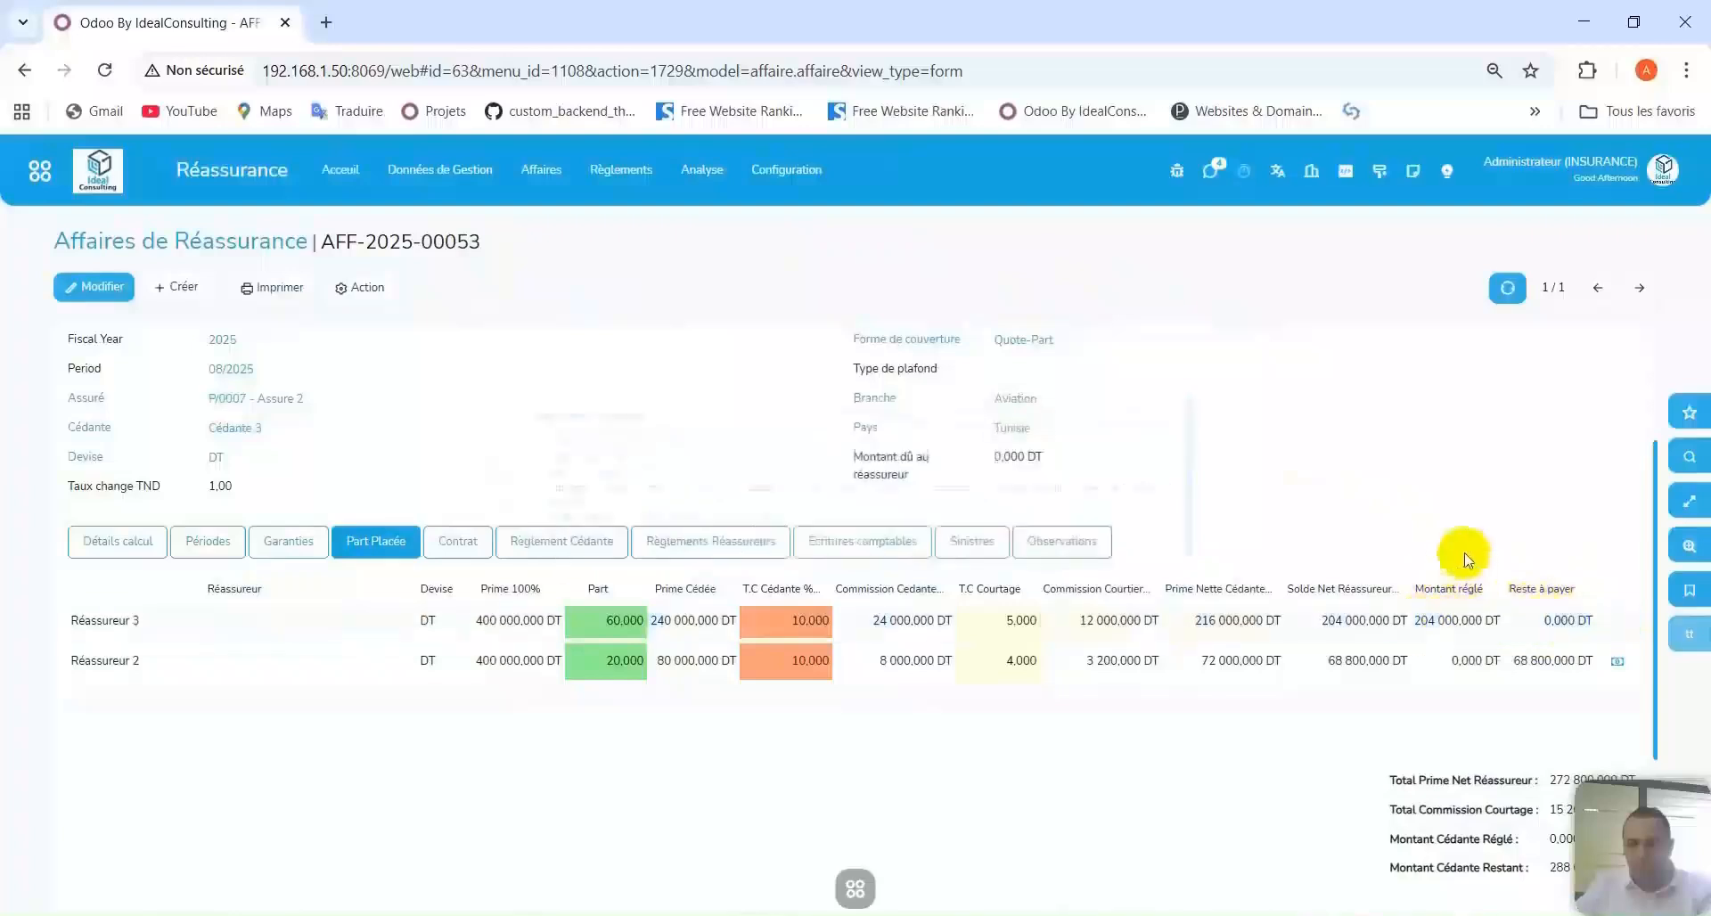
Check the Écritures comptables for the Réassureur 3 payment and return to the list of affairs.
{"action": "left_click", "coordinate": [818, 546]}
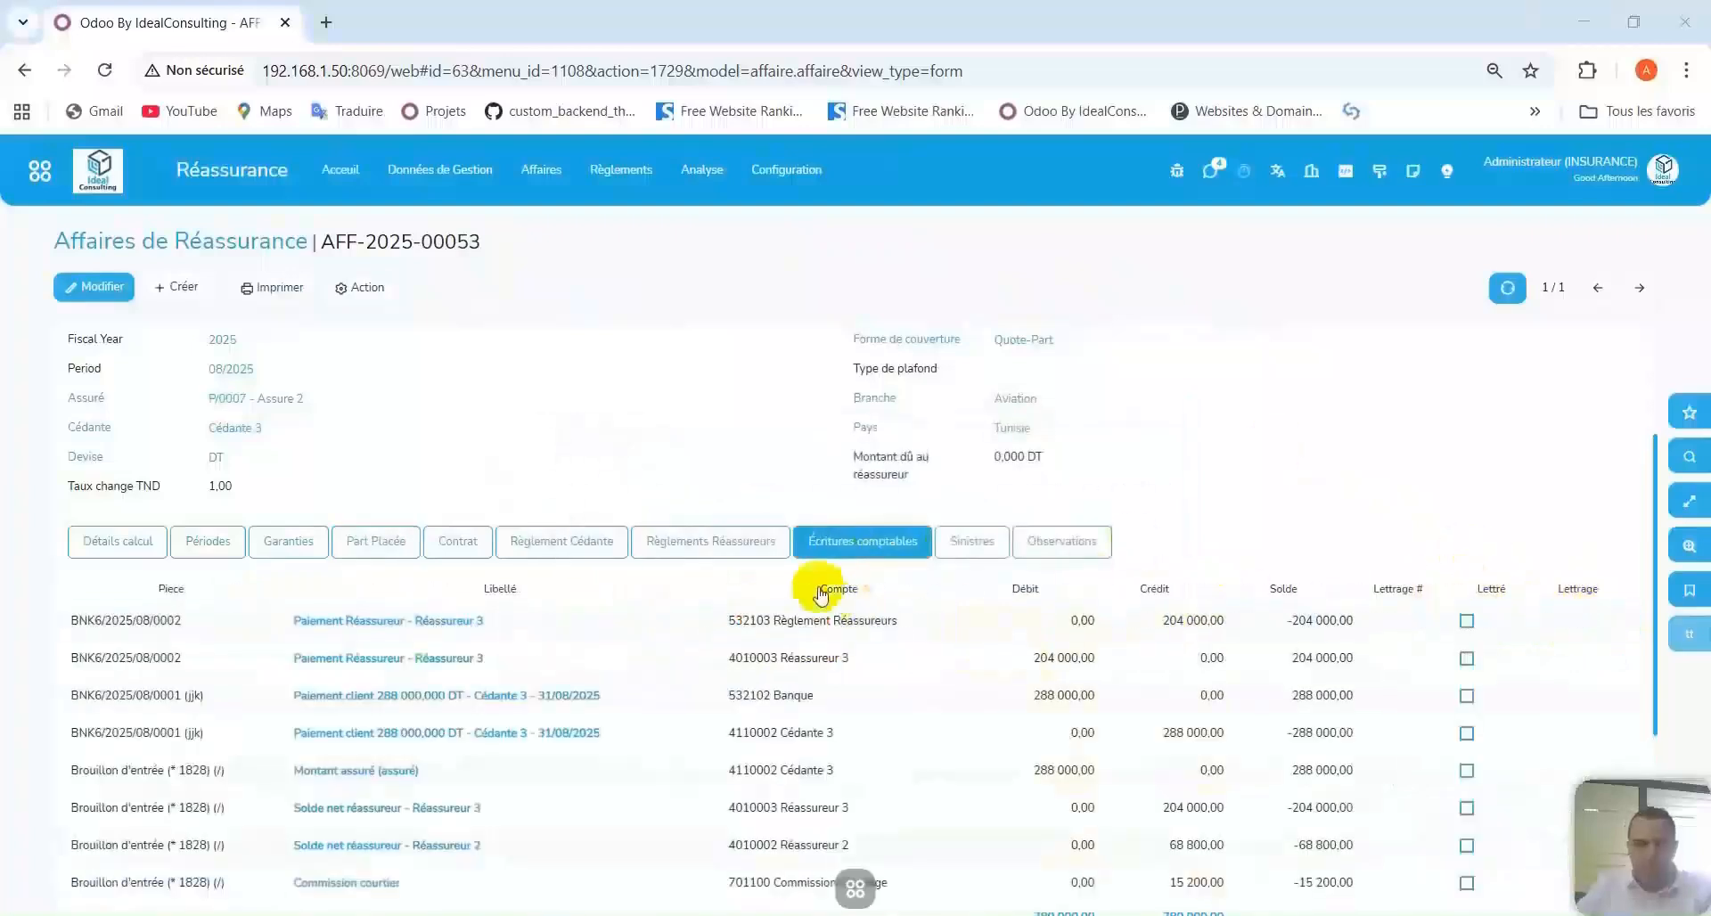
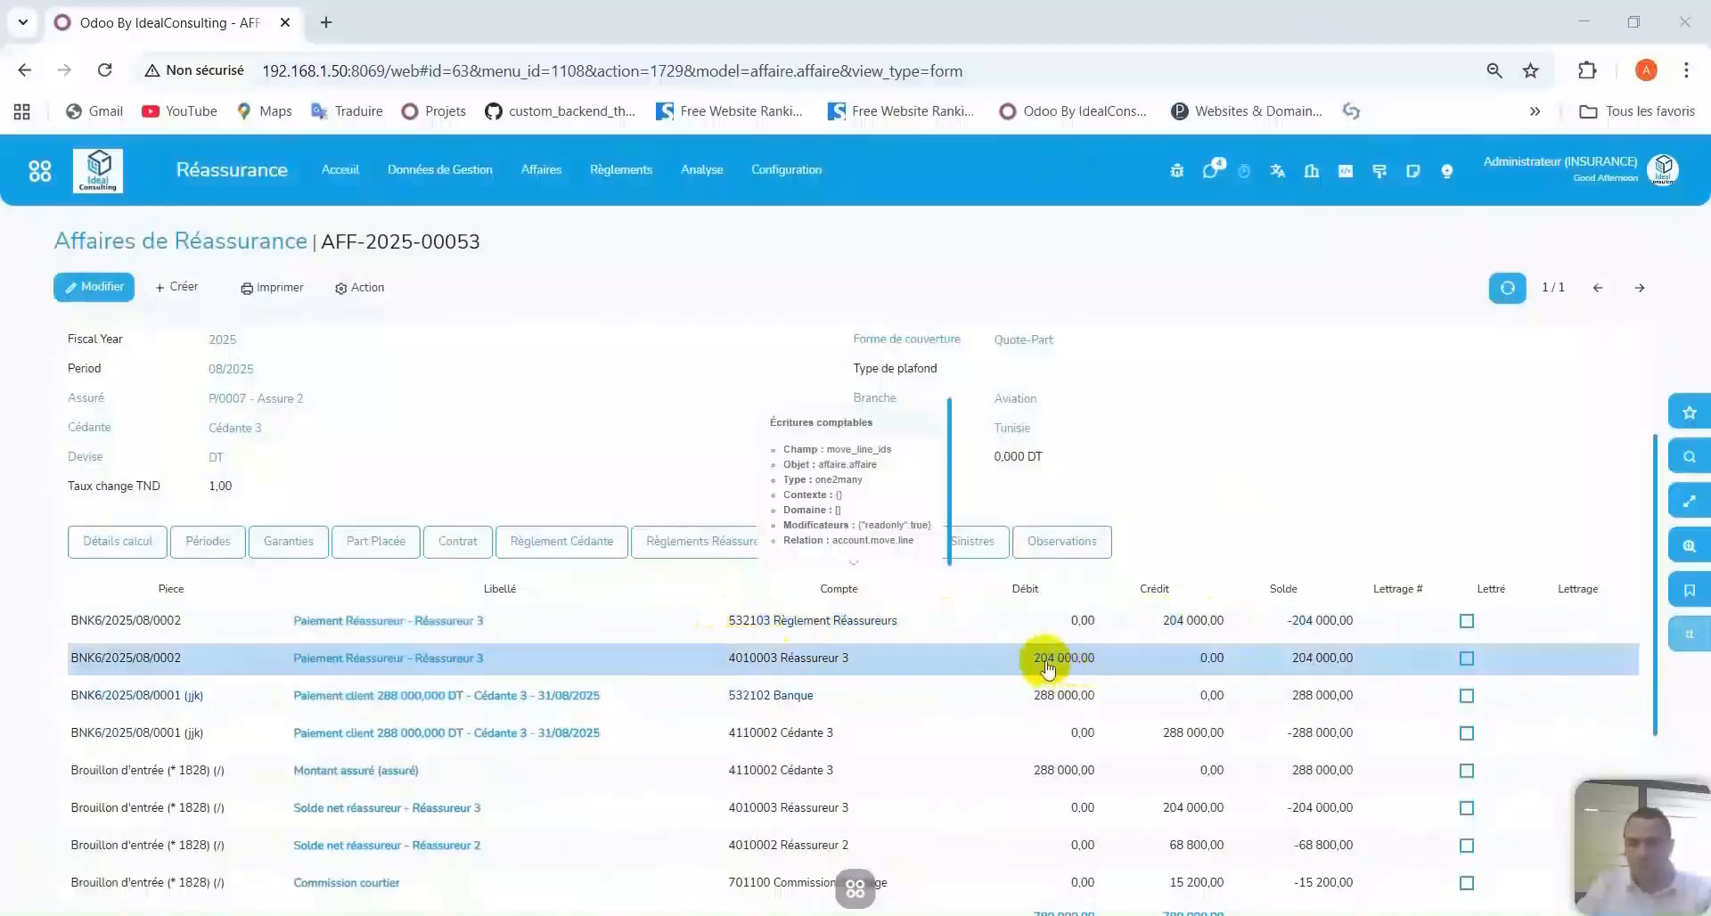
{"action": "scroll", "coordinate": [901, 671], "scroll_direction": "down", "scroll_amount": 4}
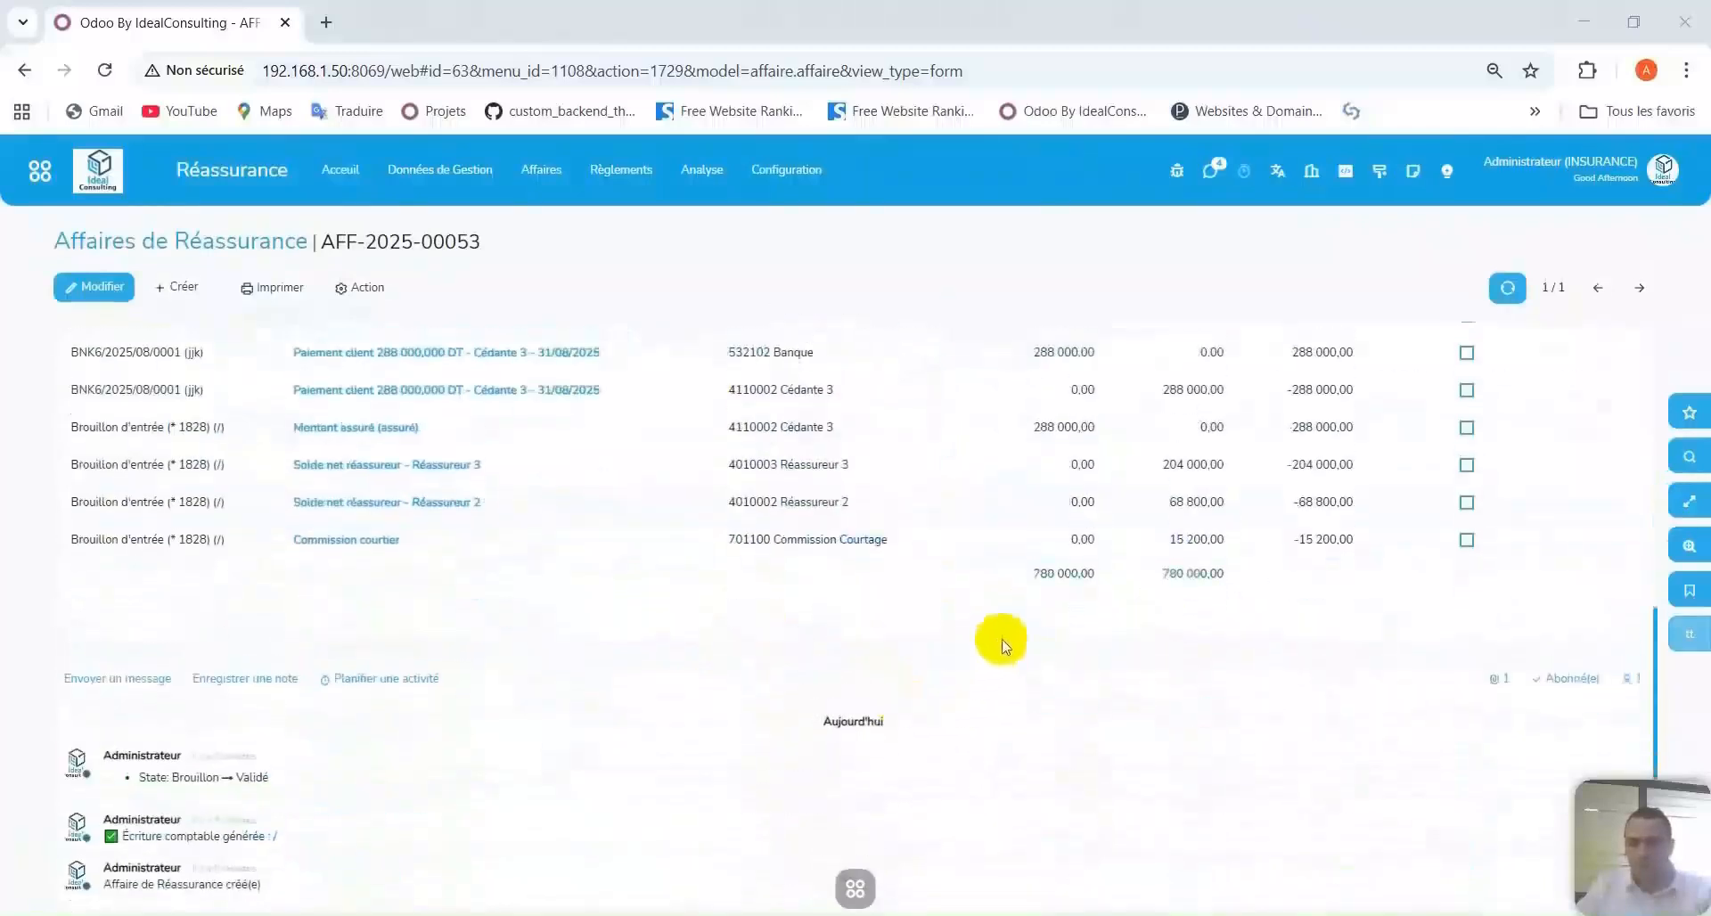
{"action": "scroll", "coordinate": [1001, 642], "scroll_direction": "up", "scroll_amount": 4}
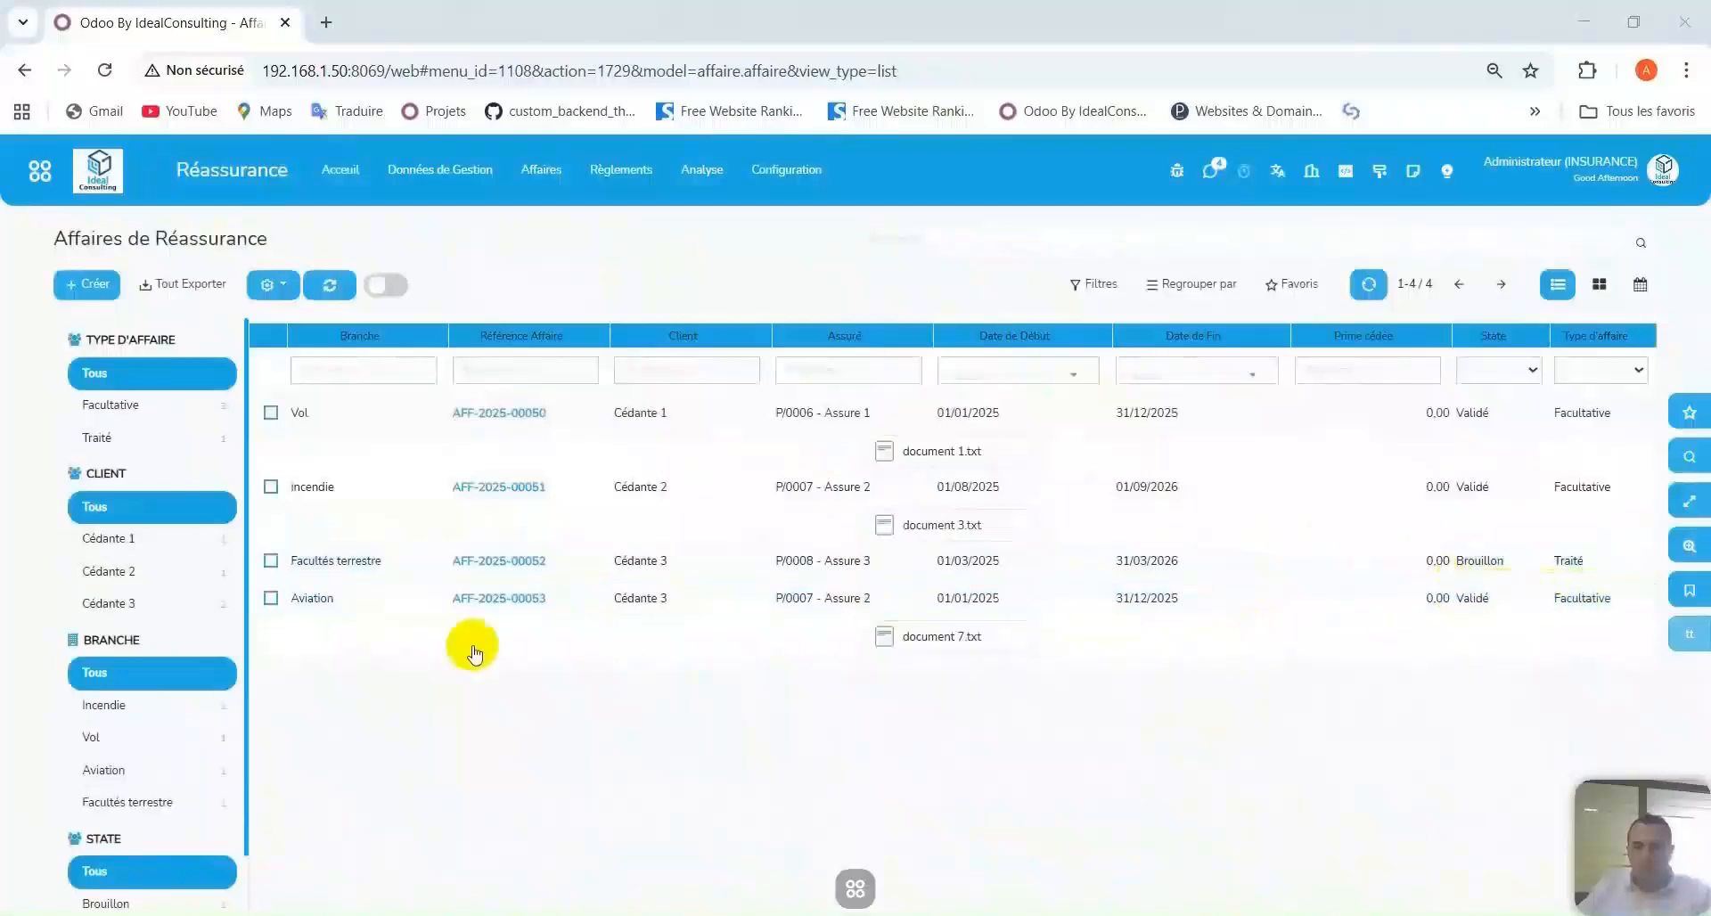
Filter the affairs by type, viewing Facultative and Traité, and go back to showing all of them.
{"action": "left_click", "coordinate": [105, 410]}
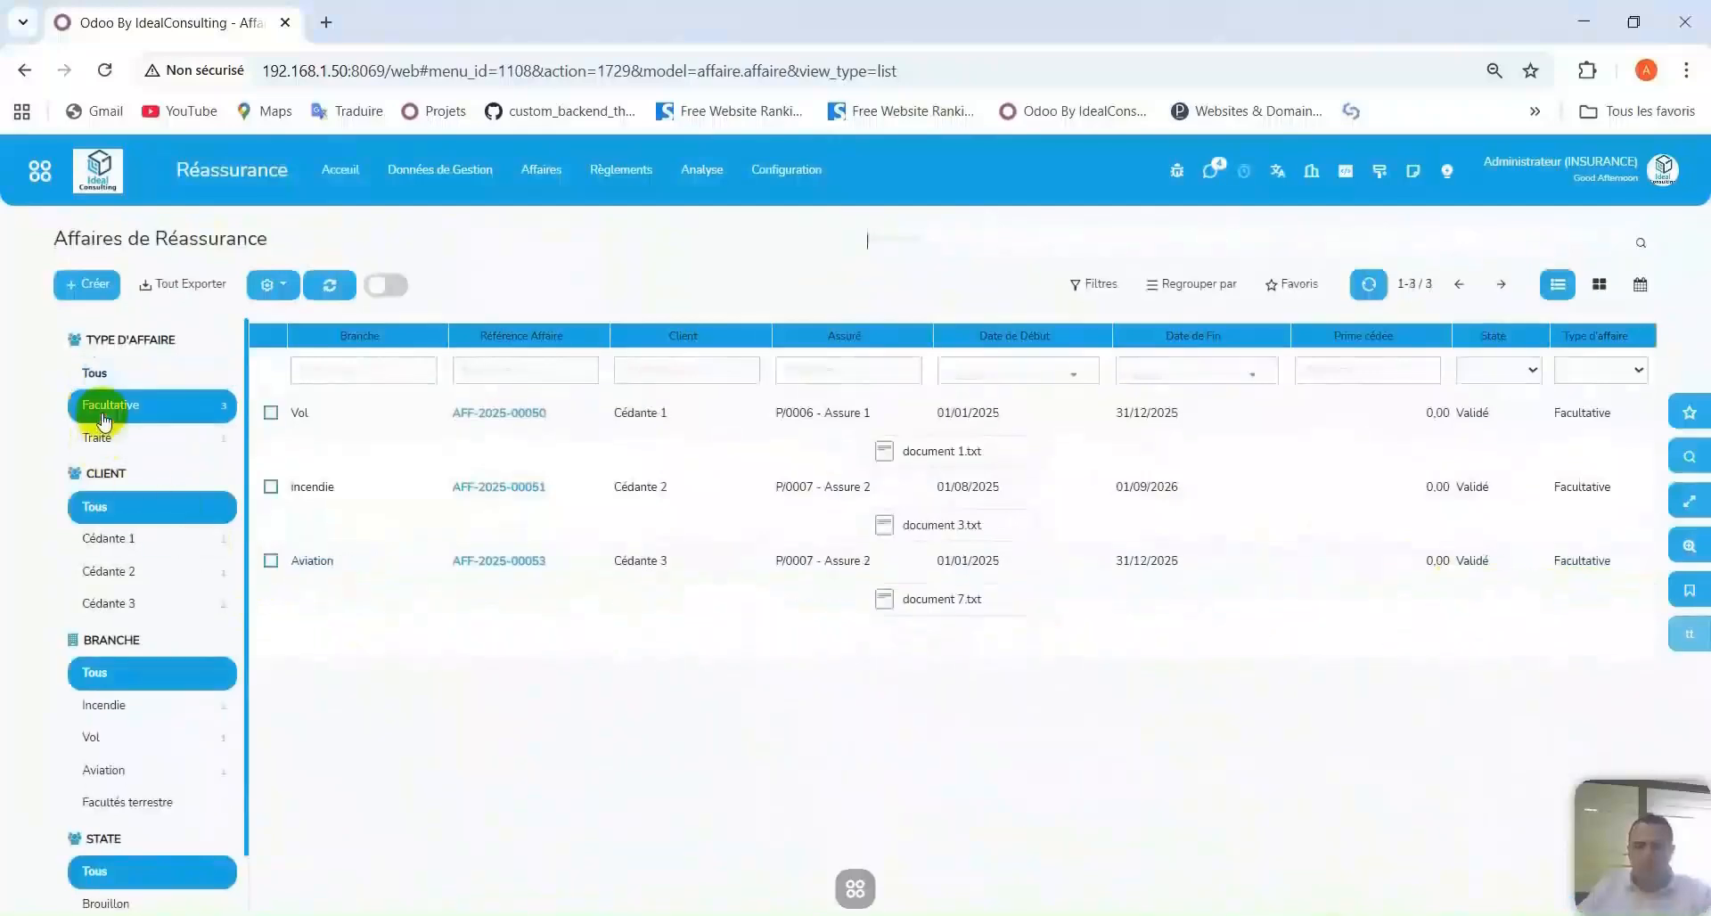
{"action": "left_click", "coordinate": [100, 436]}
{"action": "left_click", "coordinate": [114, 406]}
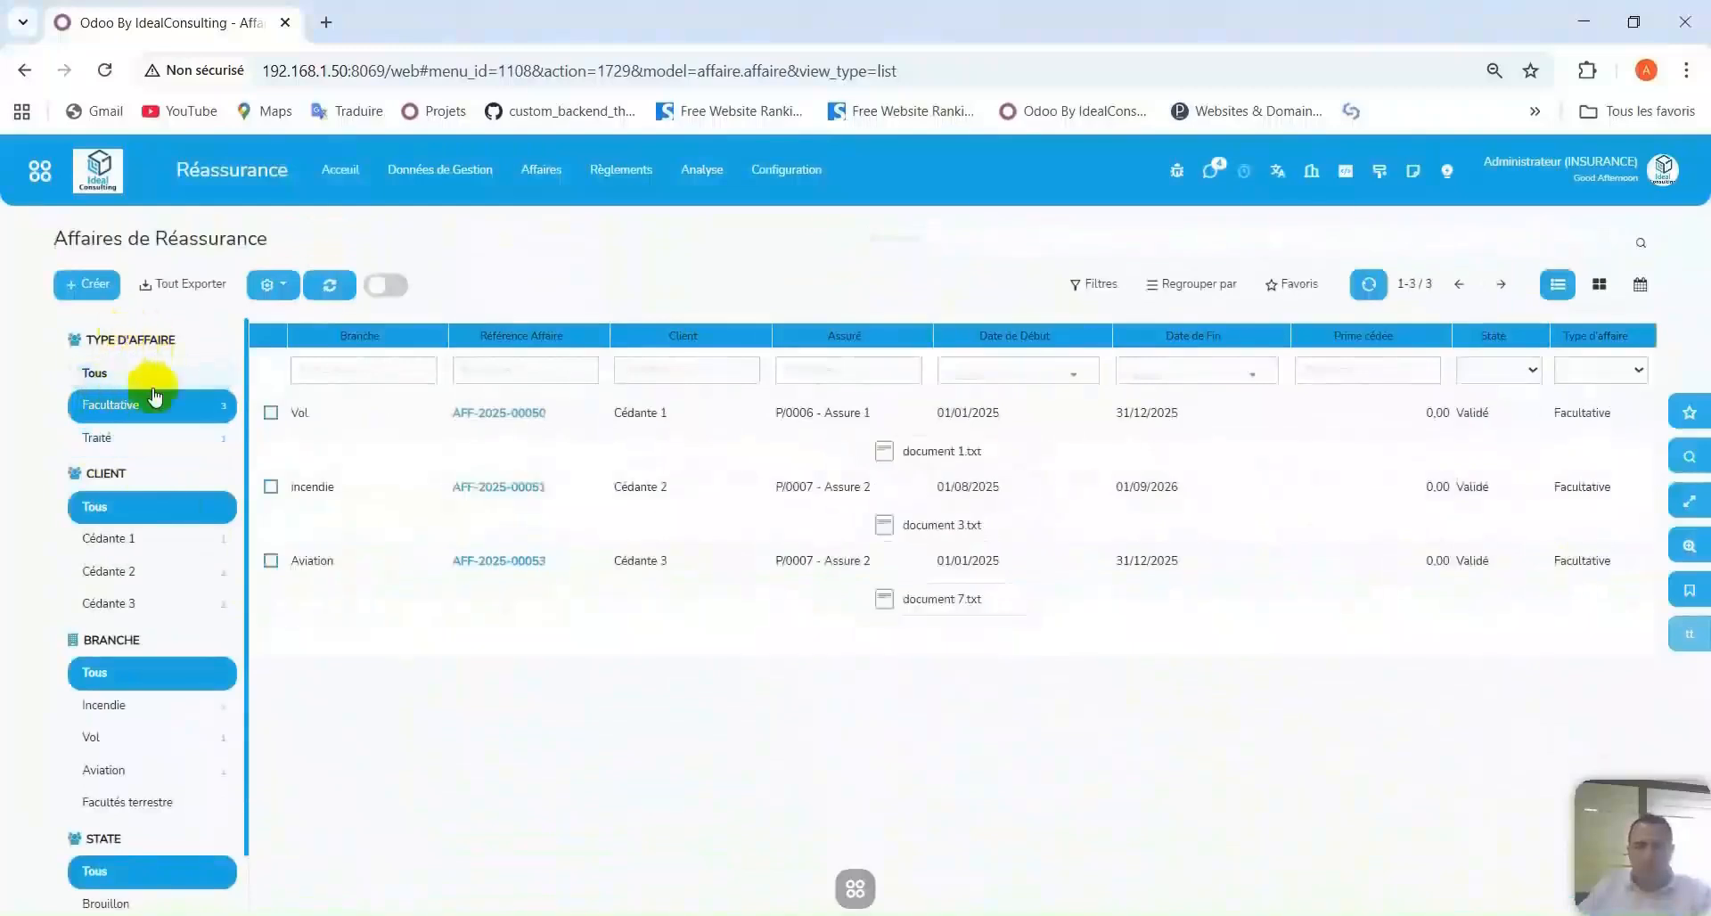
{"action": "left_click", "coordinate": [94, 372]}
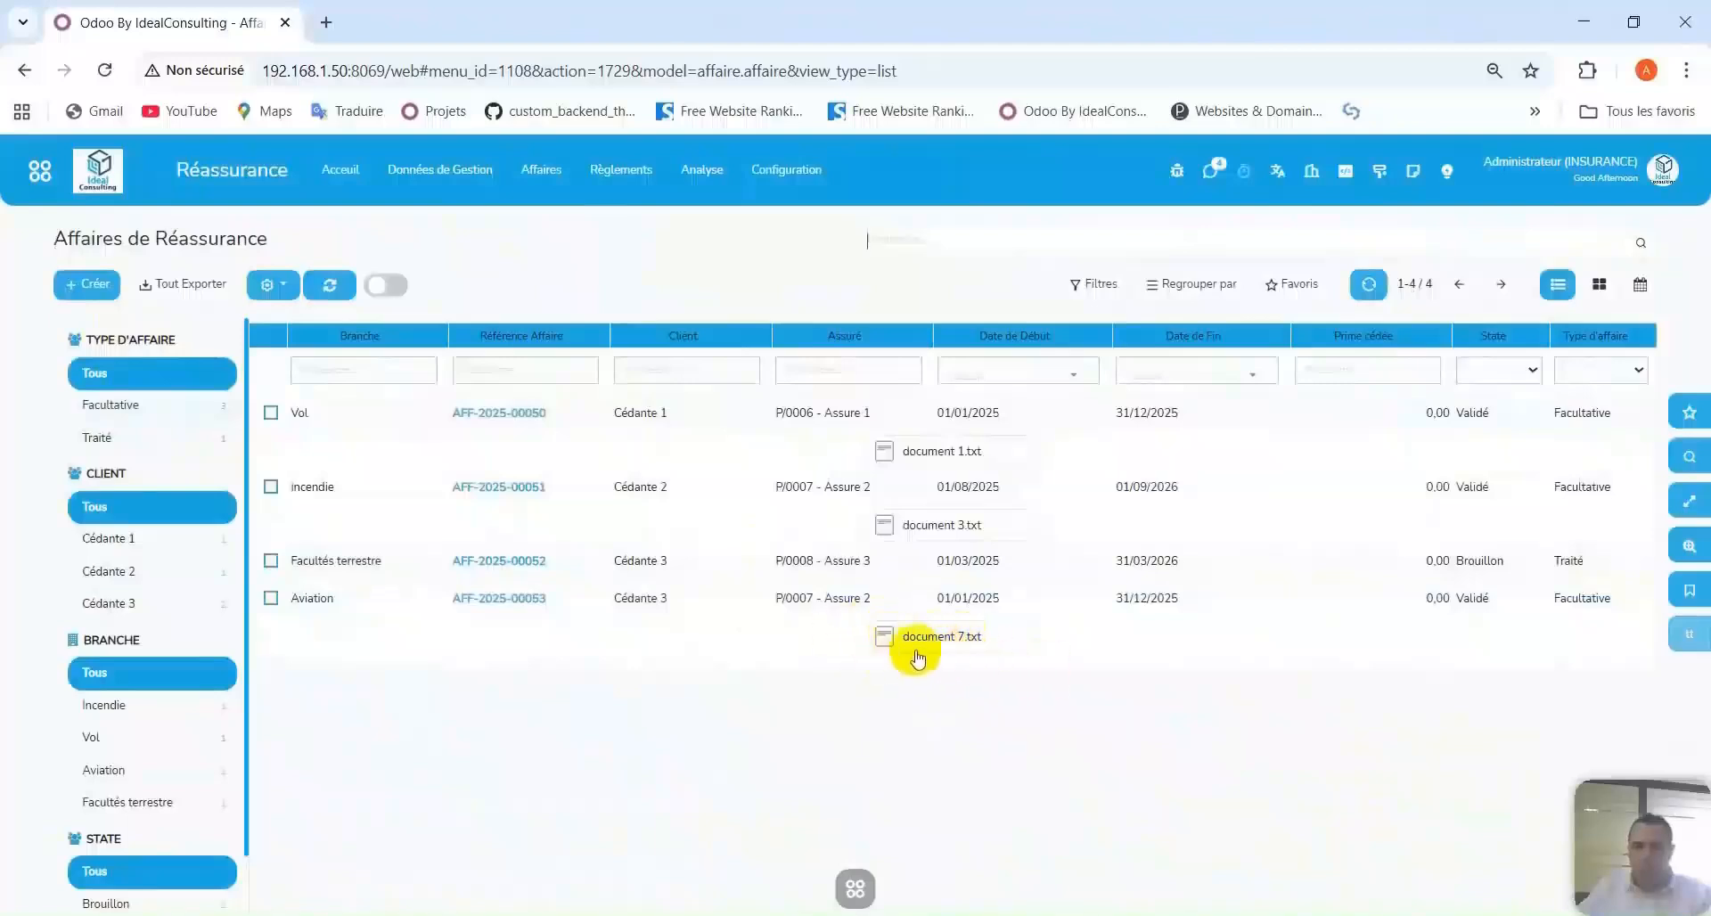
Open the Aviation affair AFF-2025-00053 and examine the times of the actions logged in its history.
{"action": "left_click", "coordinate": [753, 606]}
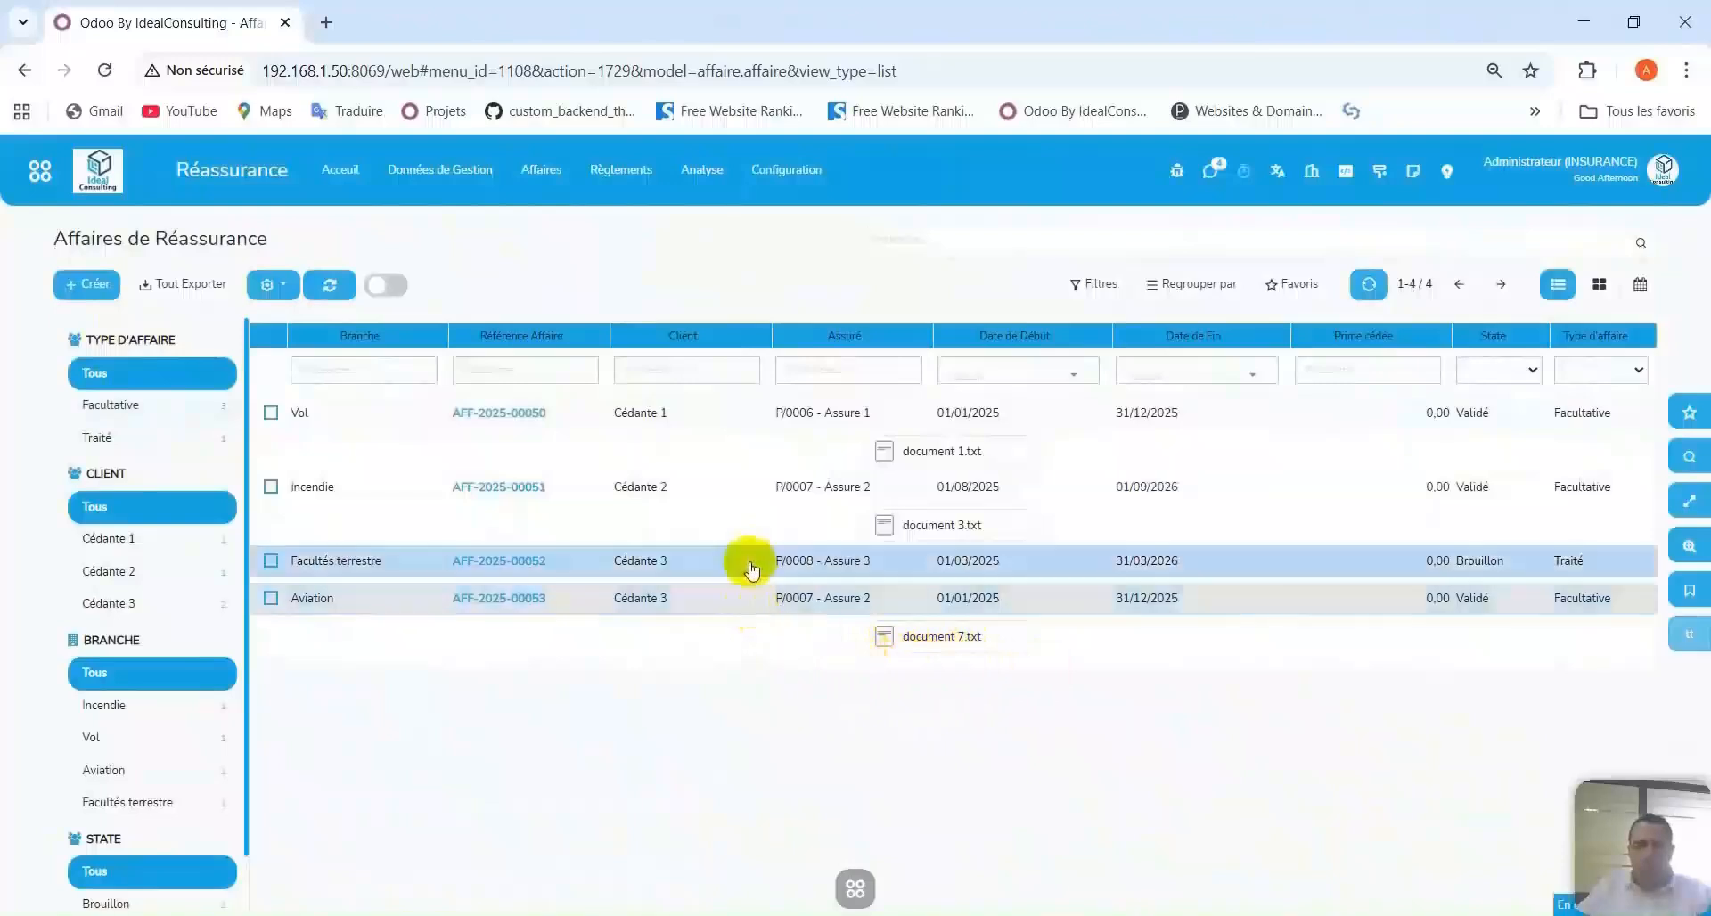
{"action": "scroll", "coordinate": [717, 535], "scroll_direction": "down", "scroll_amount": 3}
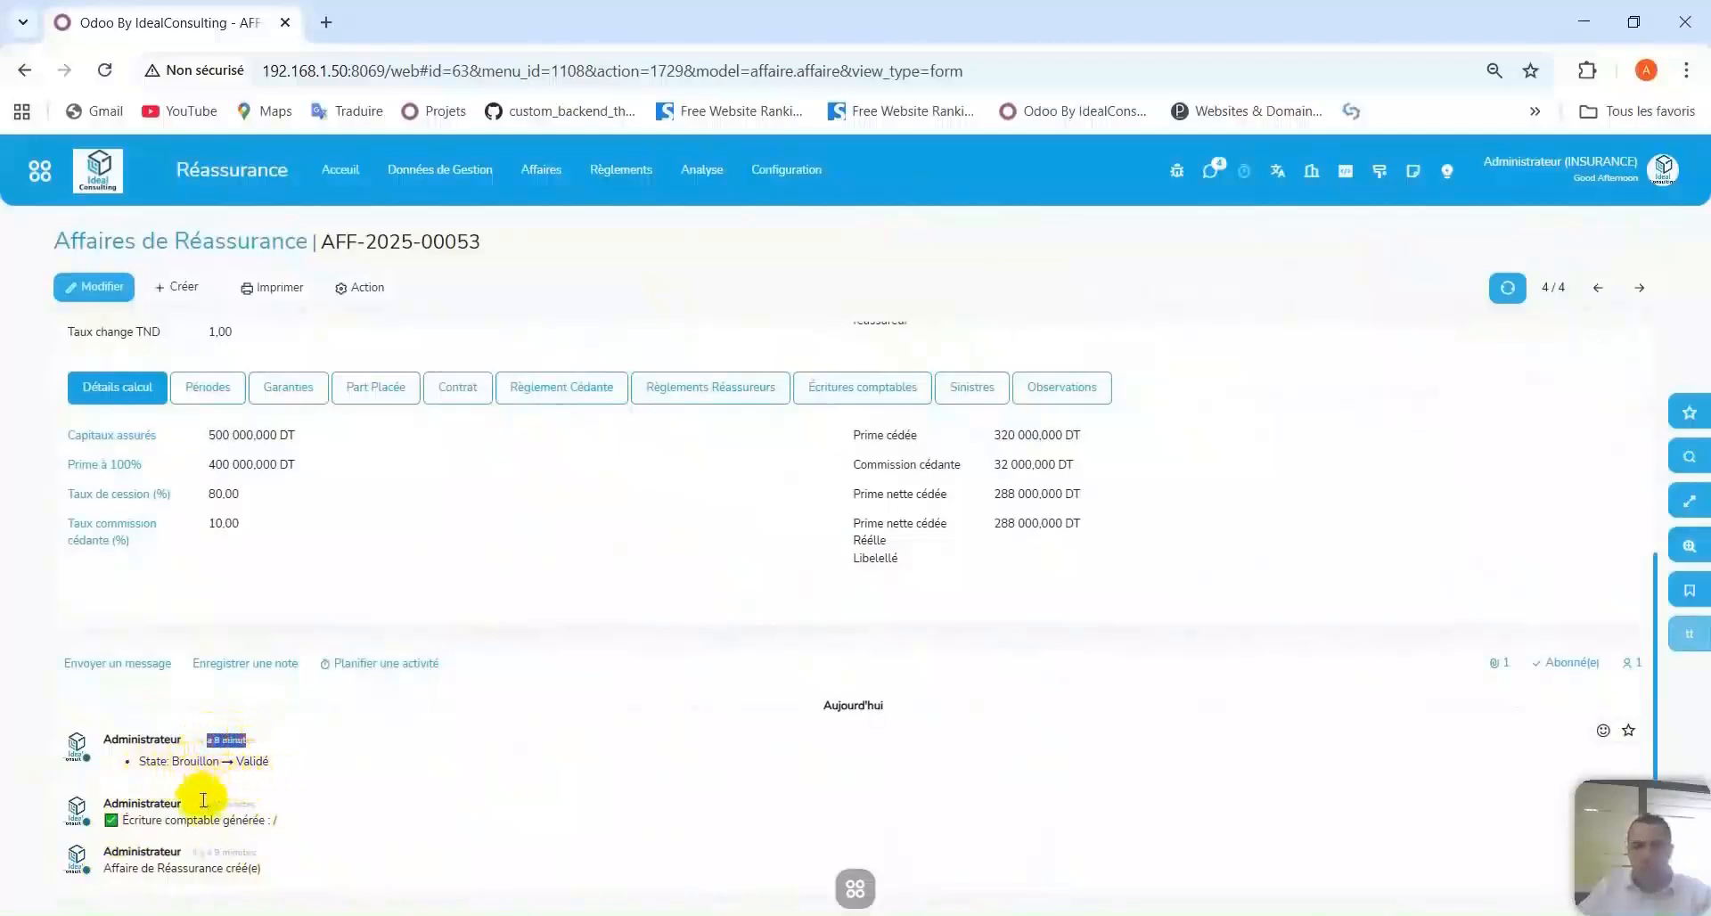
{"action": "left_click_drag", "start_coordinate": [212, 852], "coordinate": [248, 849]}
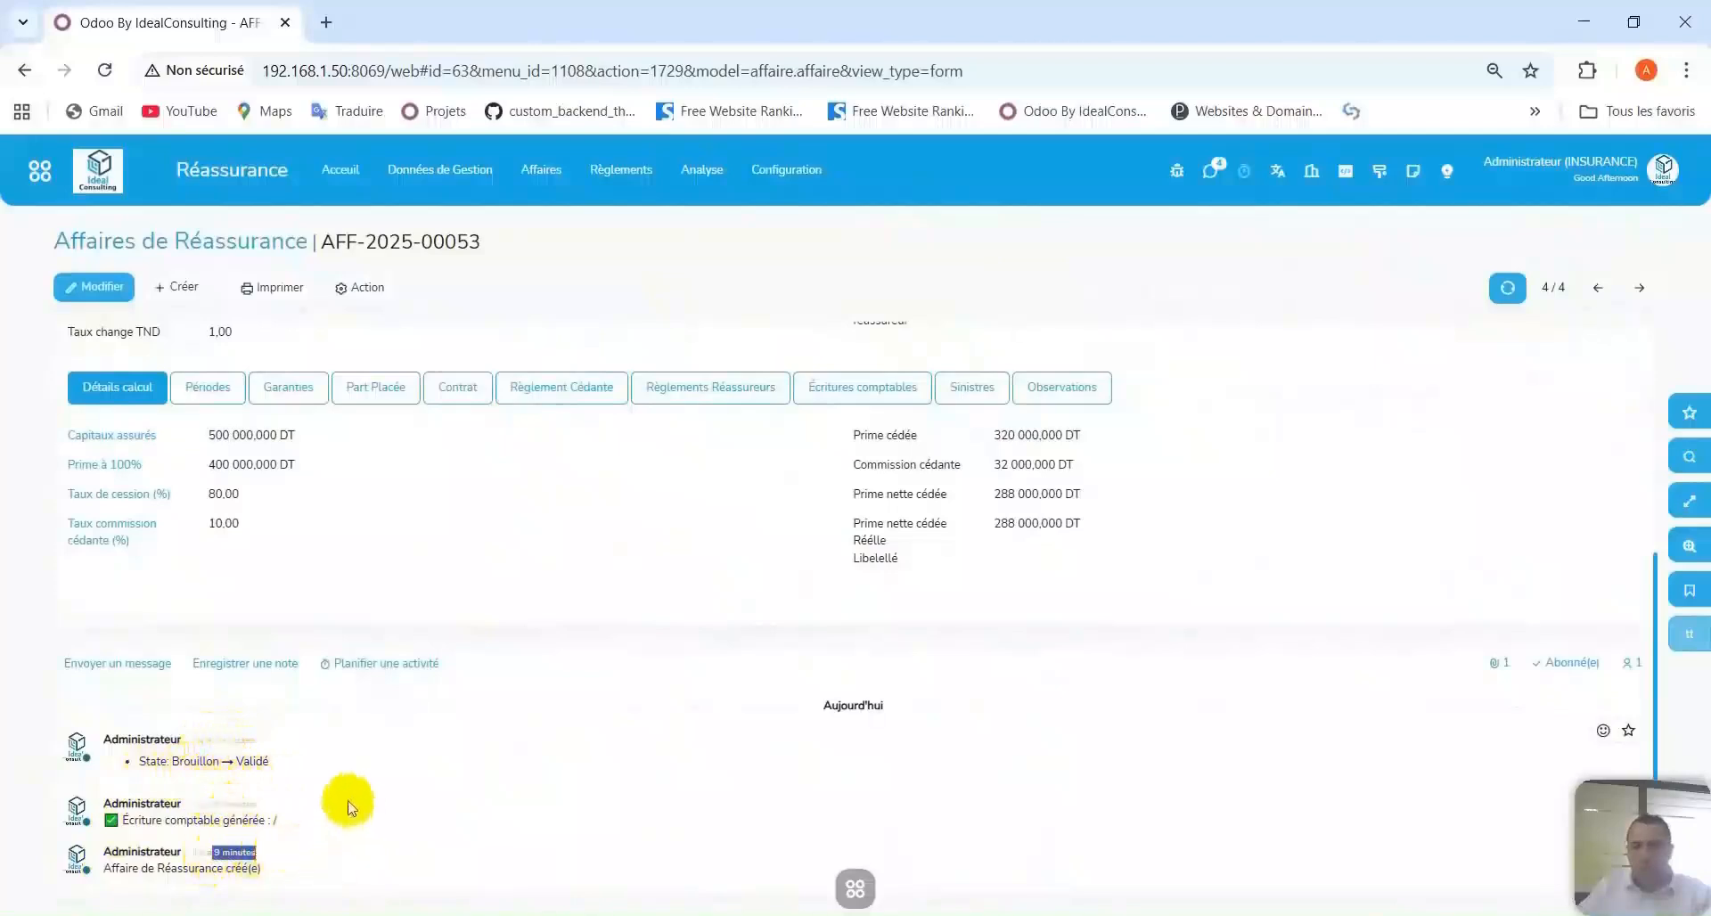
{"action": "scroll", "coordinate": [256, 760], "scroll_direction": "up", "scroll_amount": 1}
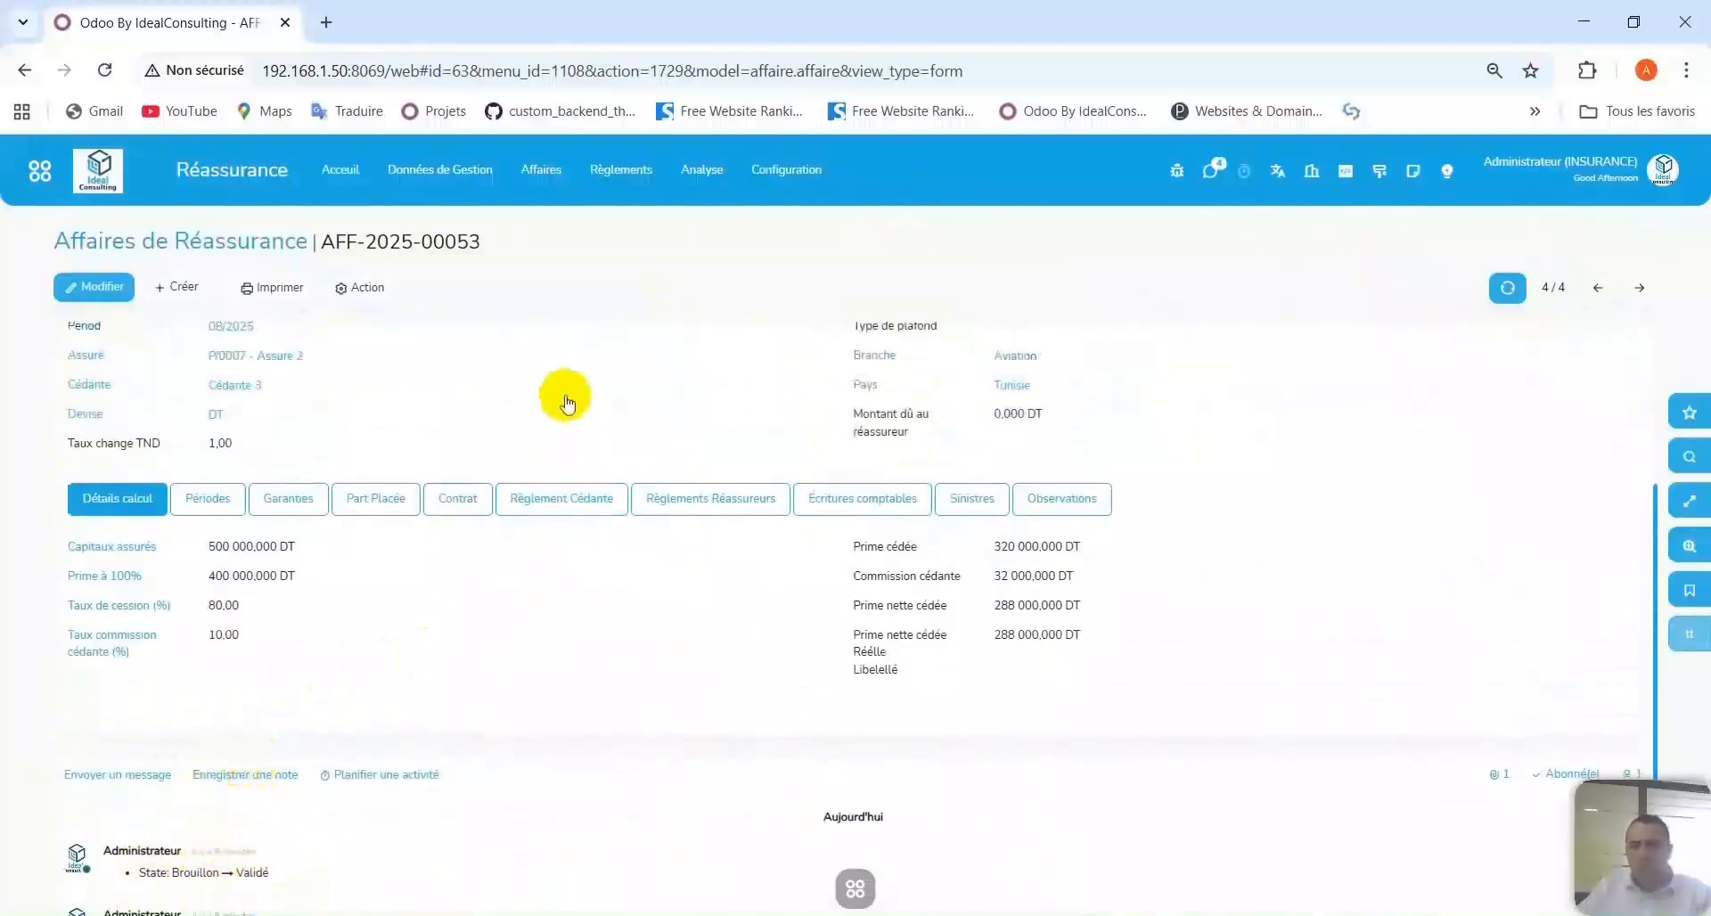
{"action": "scroll", "coordinate": [588, 419], "scroll_direction": "down", "scroll_amount": 1}
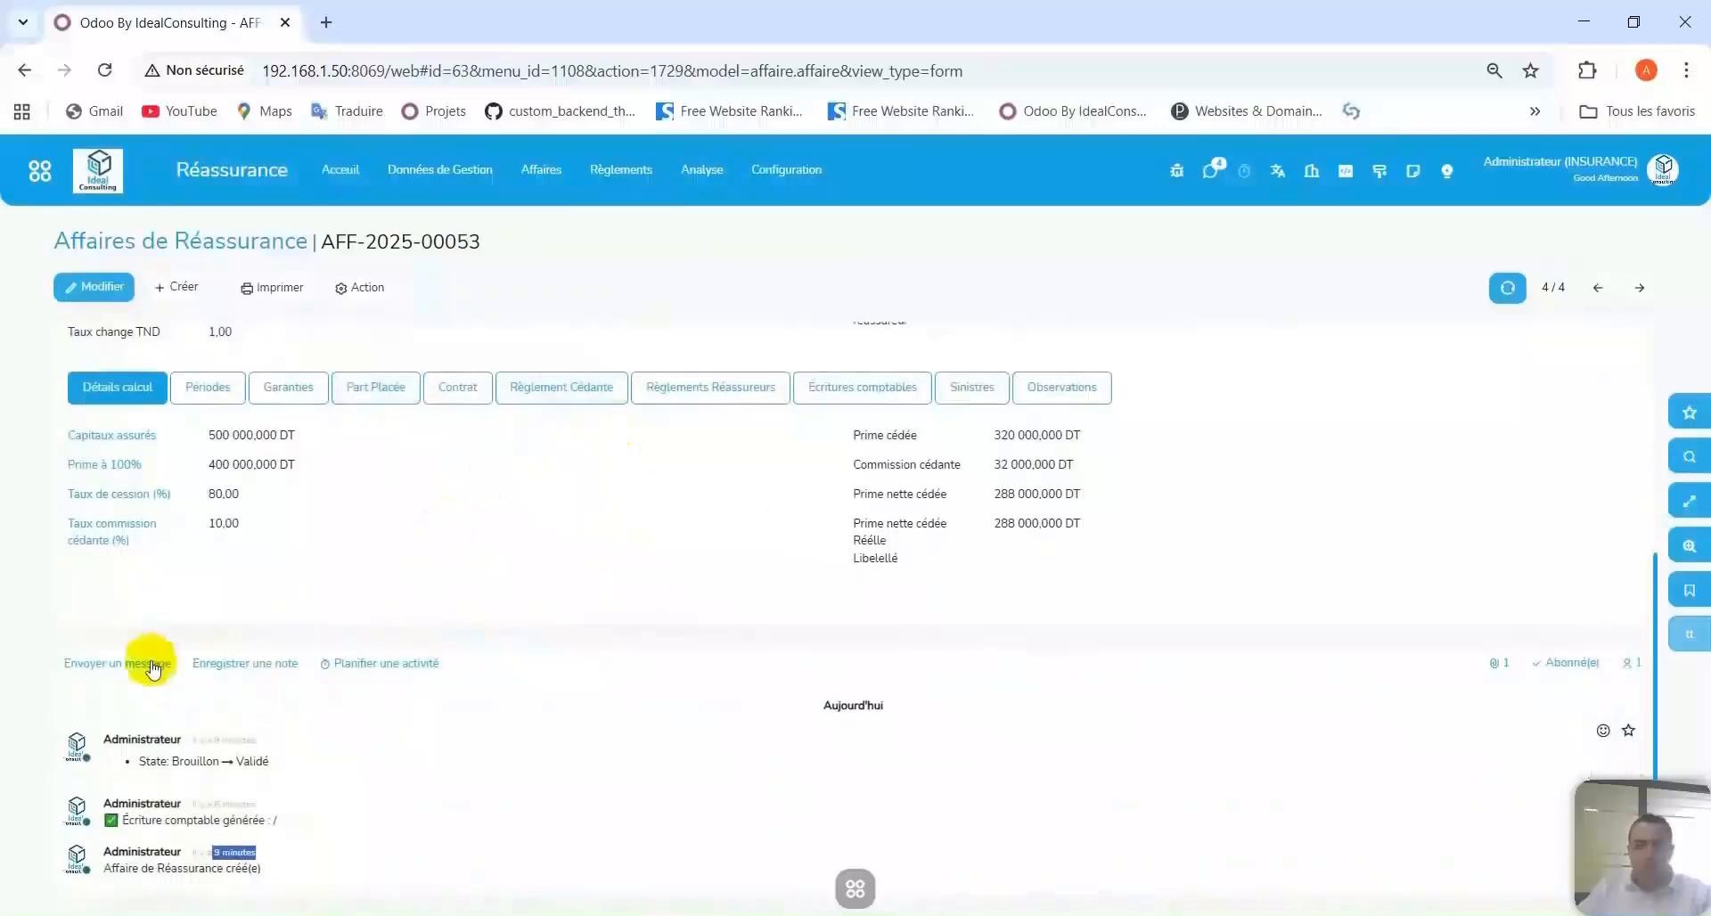
Start planning a Réunion activity with the summary "khkhk" for affair AFF-2025-00053, and close the form without scheduling it.
{"action": "left_click", "coordinate": [361, 667]}
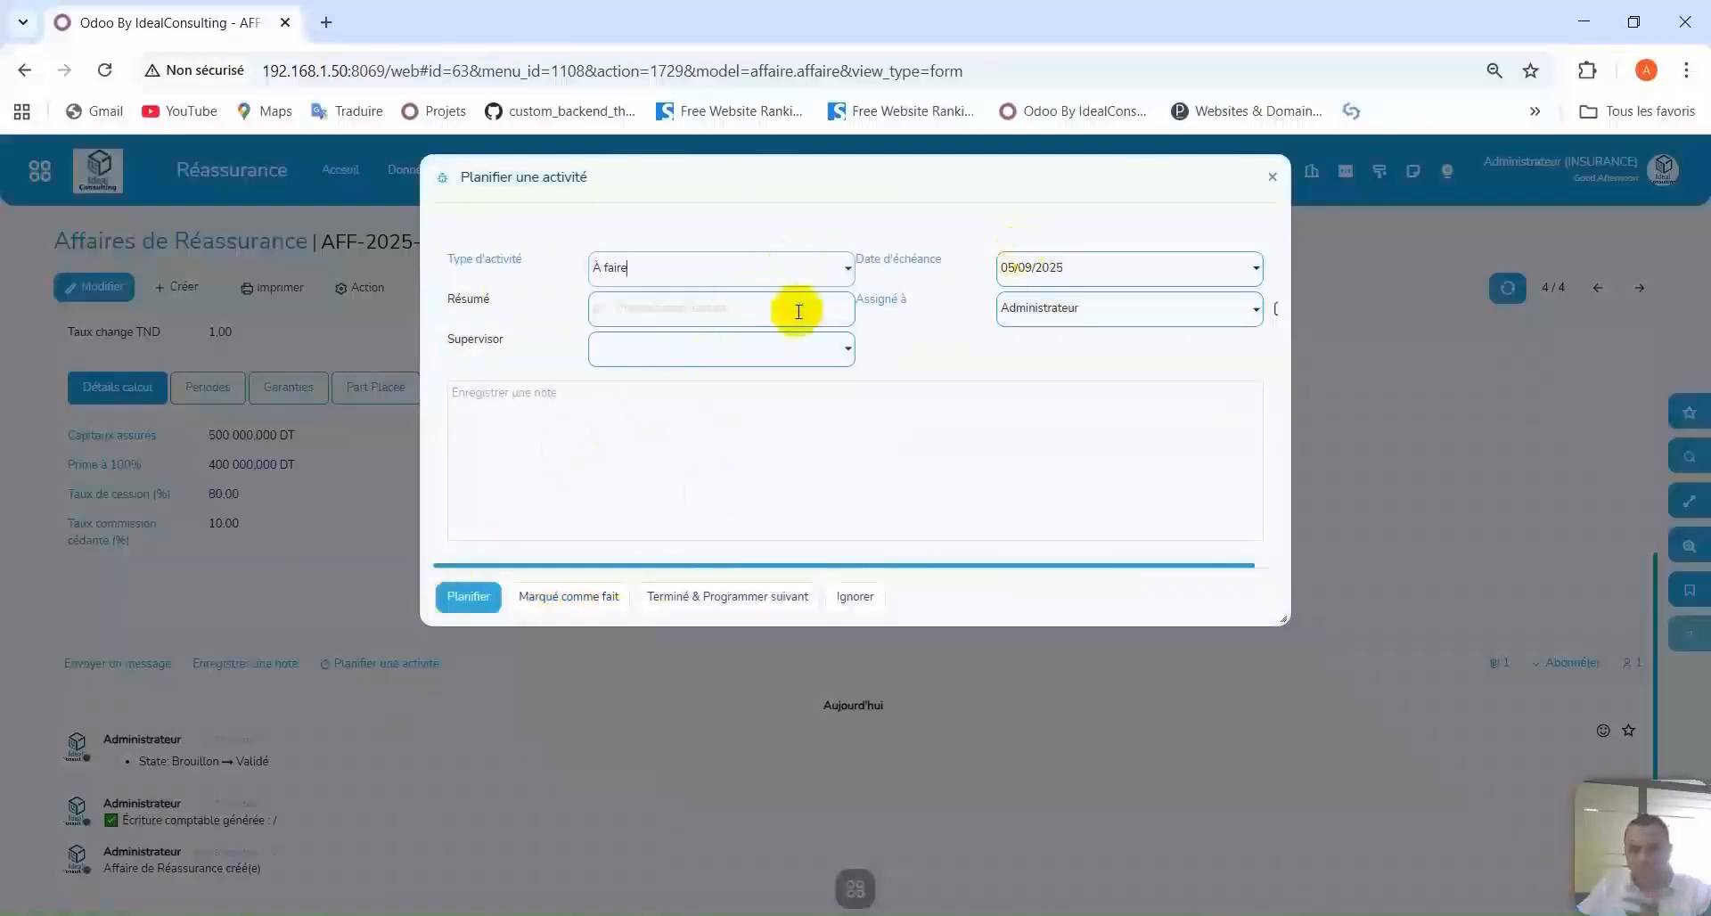
{"action": "left_click", "coordinate": [838, 270]}
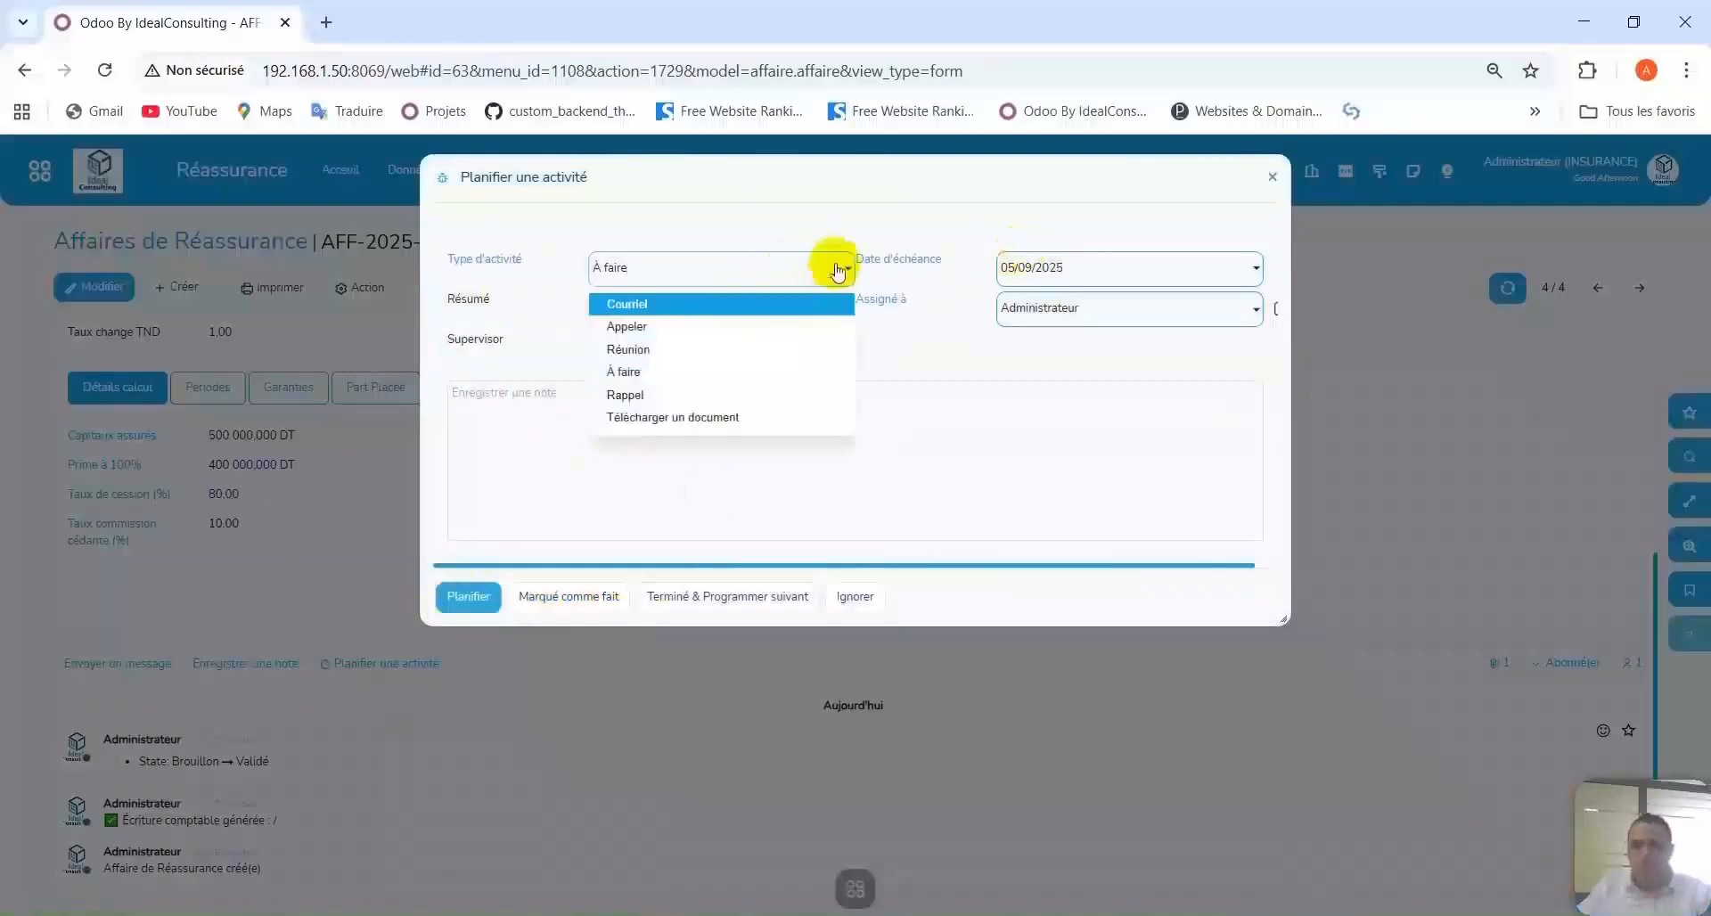
{"action": "left_click", "coordinate": [660, 350]}
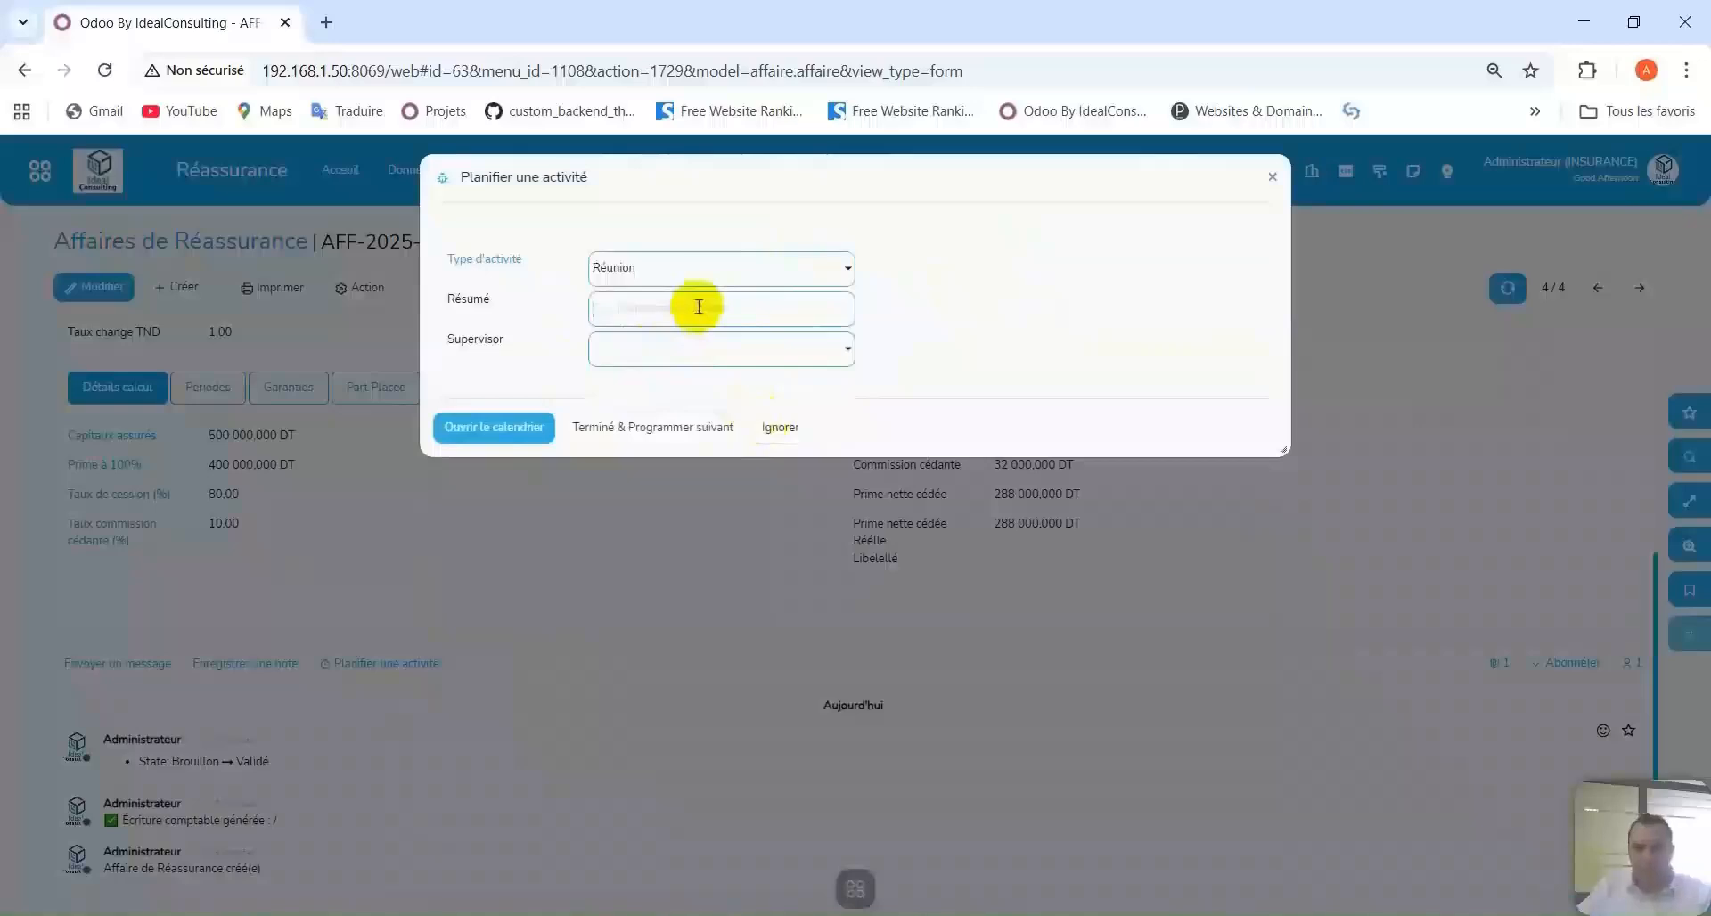
{"action": "type", "text": "hk"}
{"action": "left_click", "coordinate": [725, 348]}
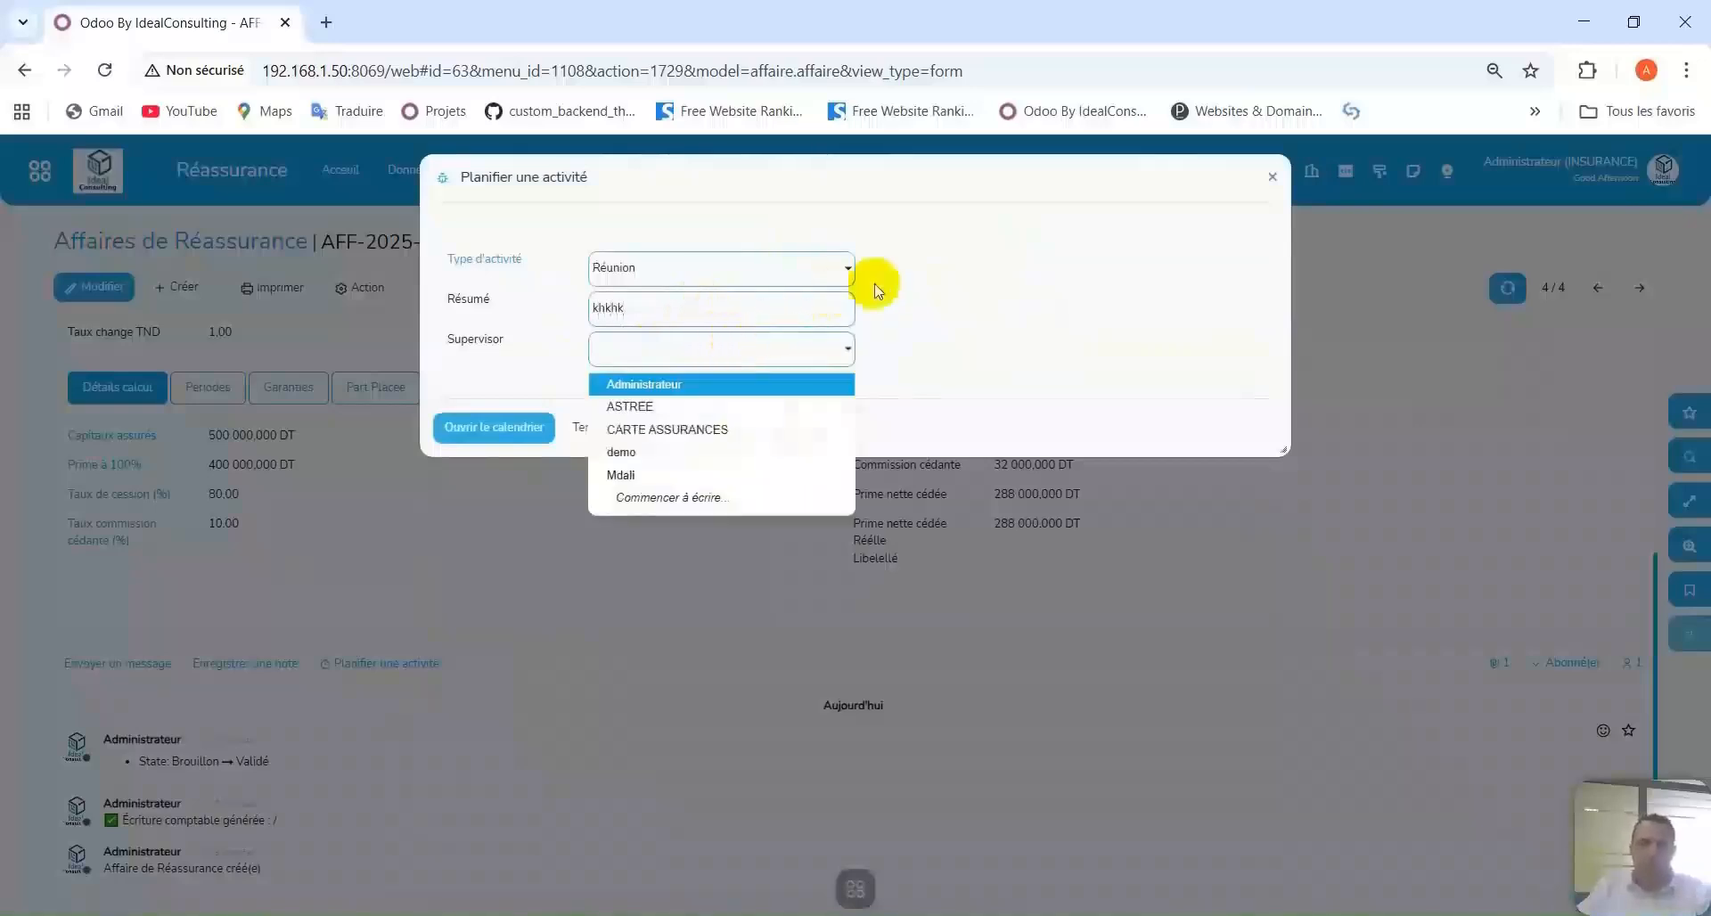
{"action": "left_click", "coordinate": [923, 308]}
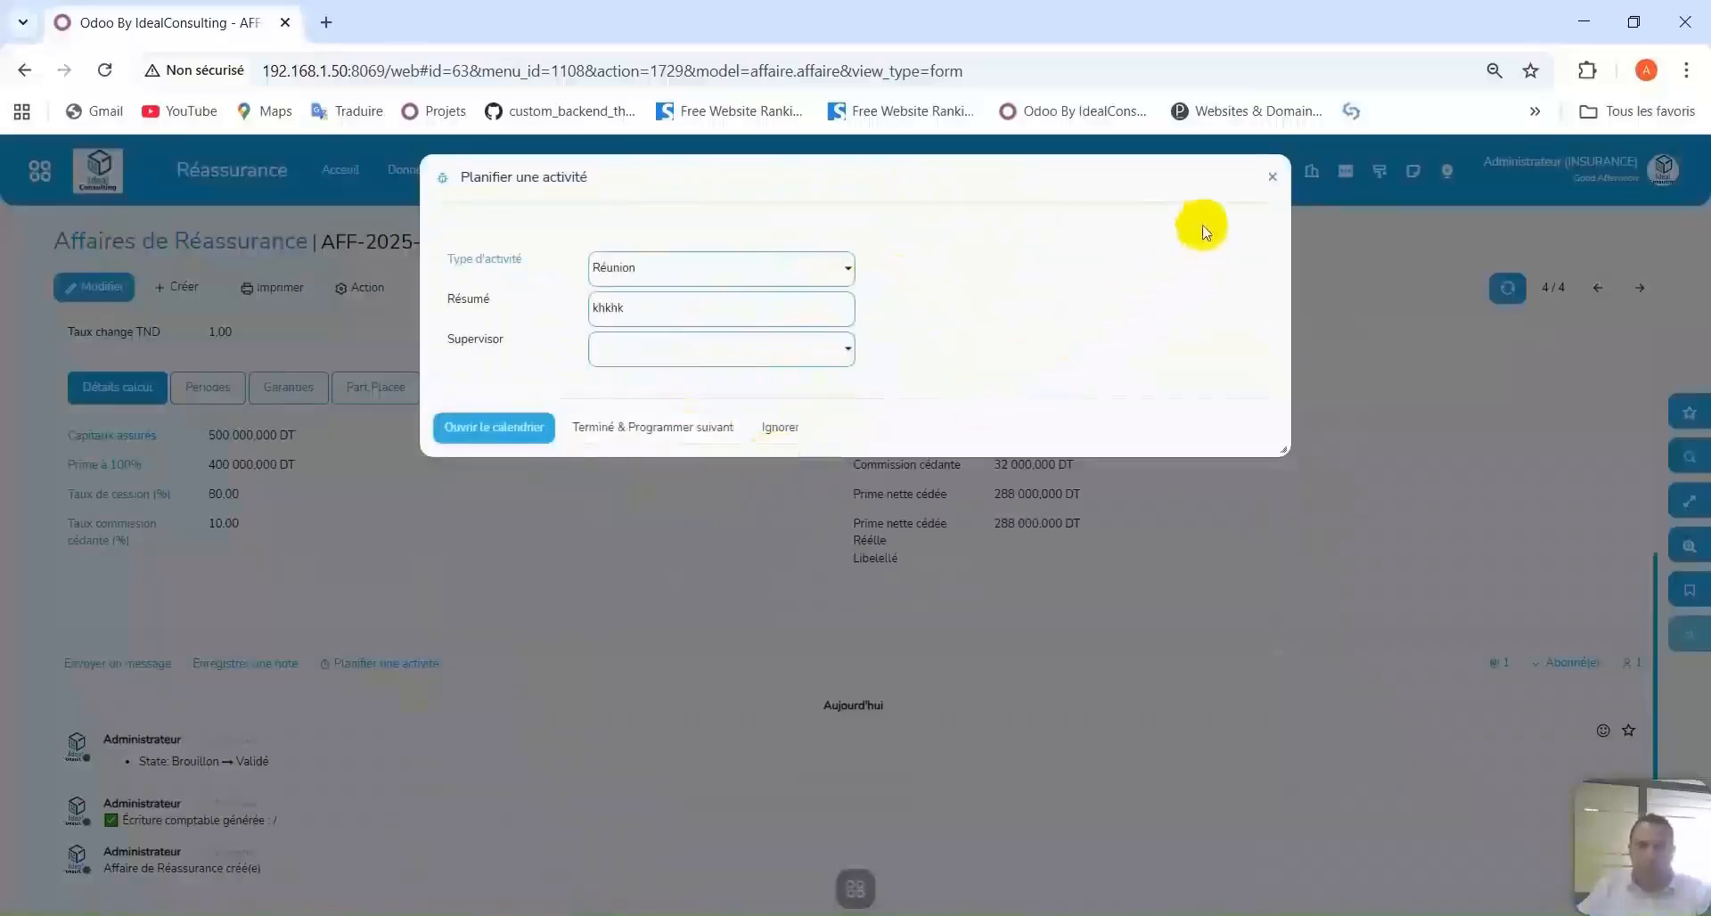
{"action": "left_click", "coordinate": [1272, 179]}
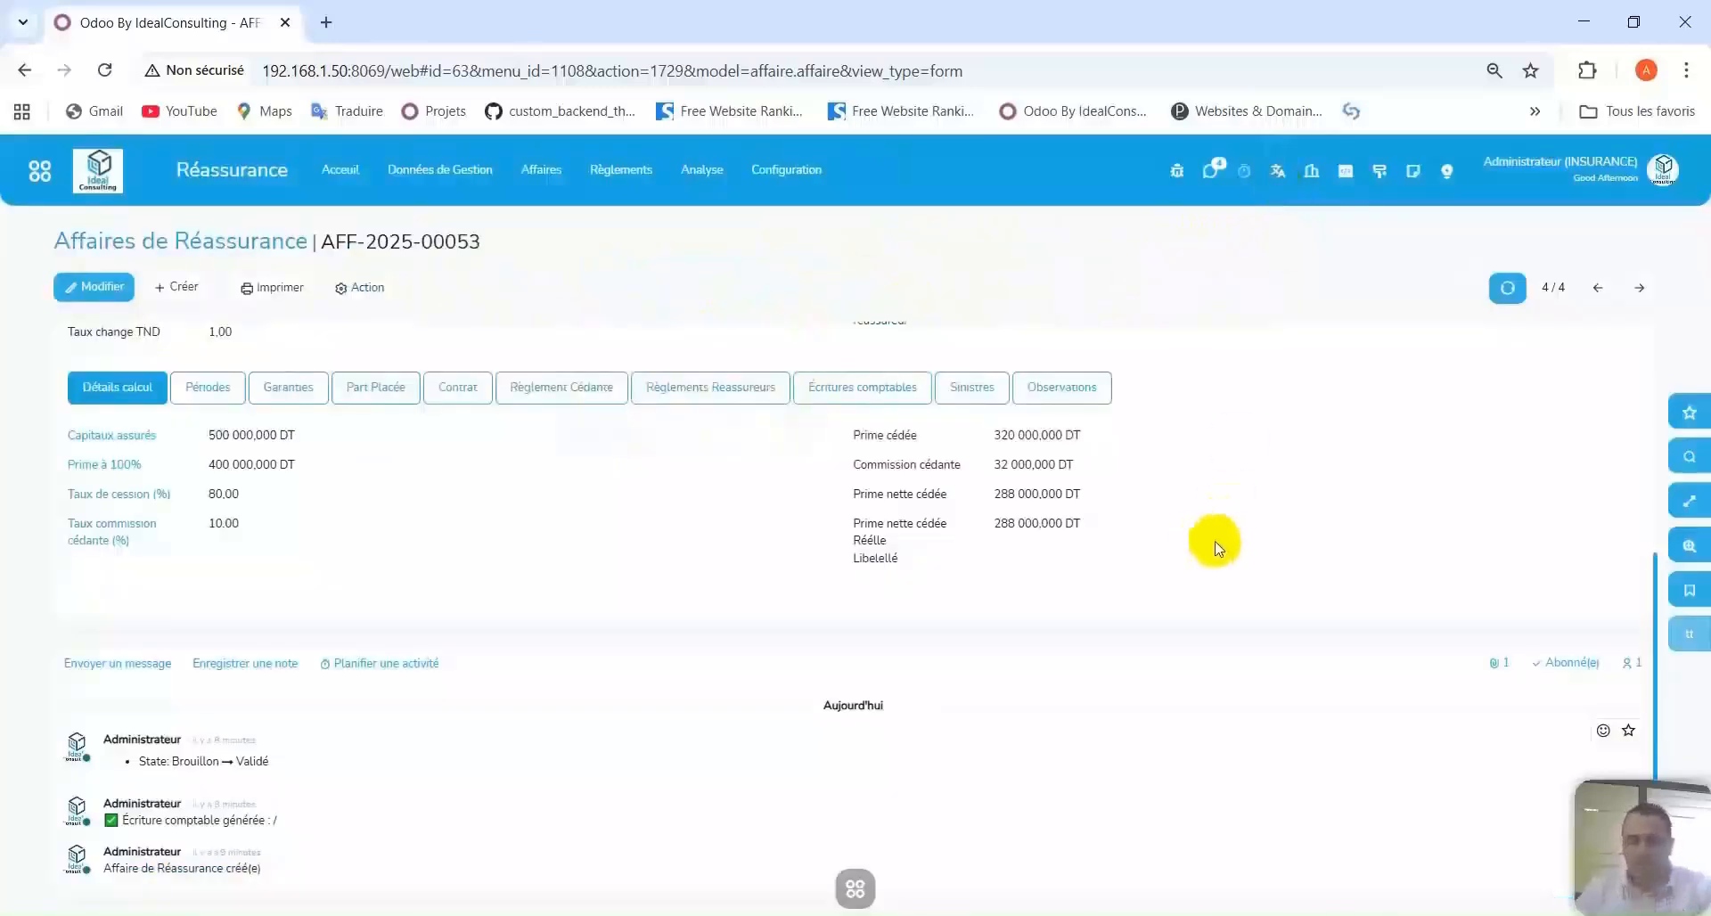
Leave the affair, switch to the Sinistres module and start a new claim record.
{"action": "scroll", "coordinate": [1212, 504], "scroll_direction": "up", "scroll_amount": 4}
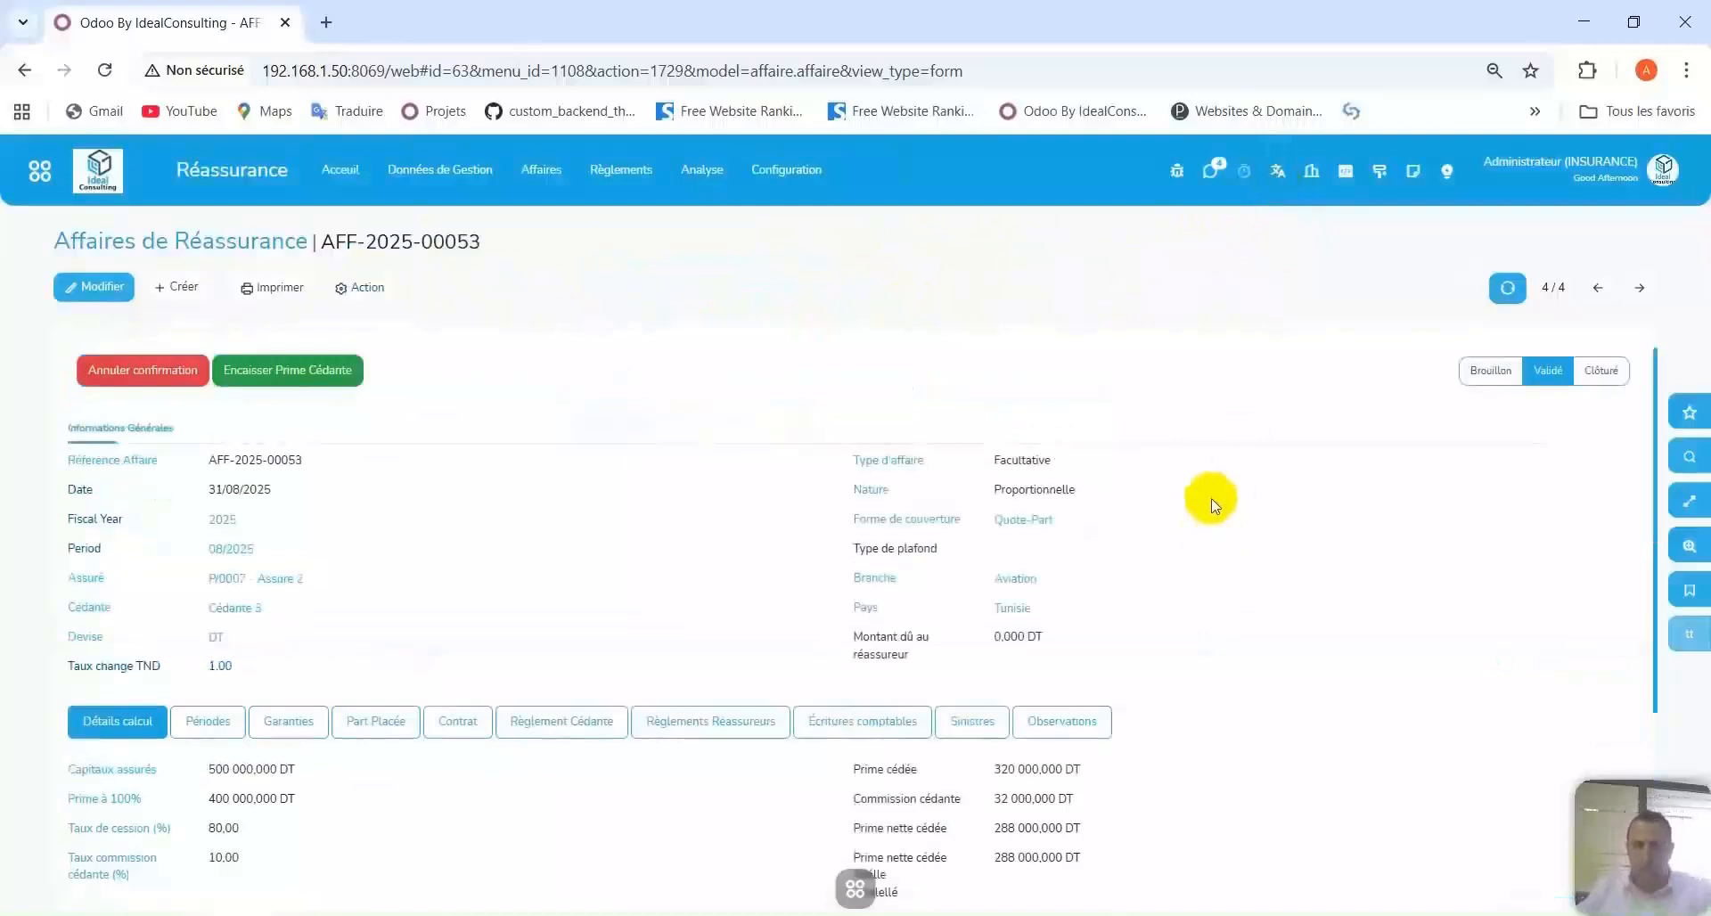
{"action": "left_click", "coordinate": [245, 253]}
{"action": "left_click", "coordinate": [40, 171]}
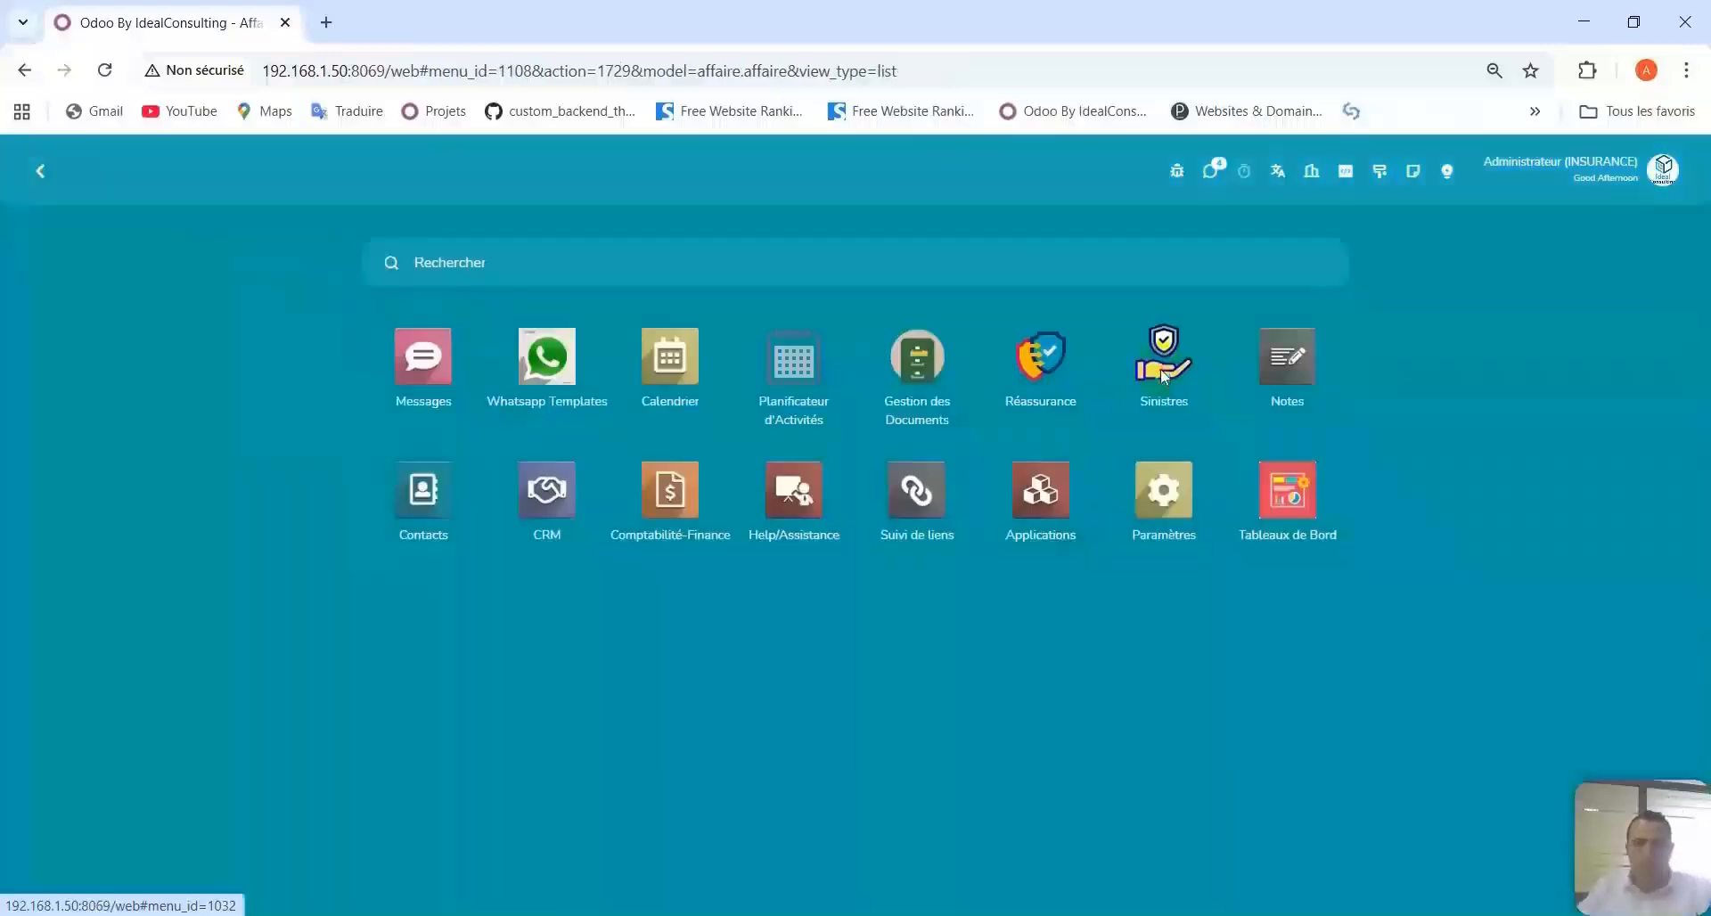
{"action": "left_click", "coordinate": [1160, 366]}
{"action": "left_click", "coordinate": [324, 169]}
{"action": "left_click", "coordinate": [358, 173]}
{"action": "left_click", "coordinate": [82, 276]}
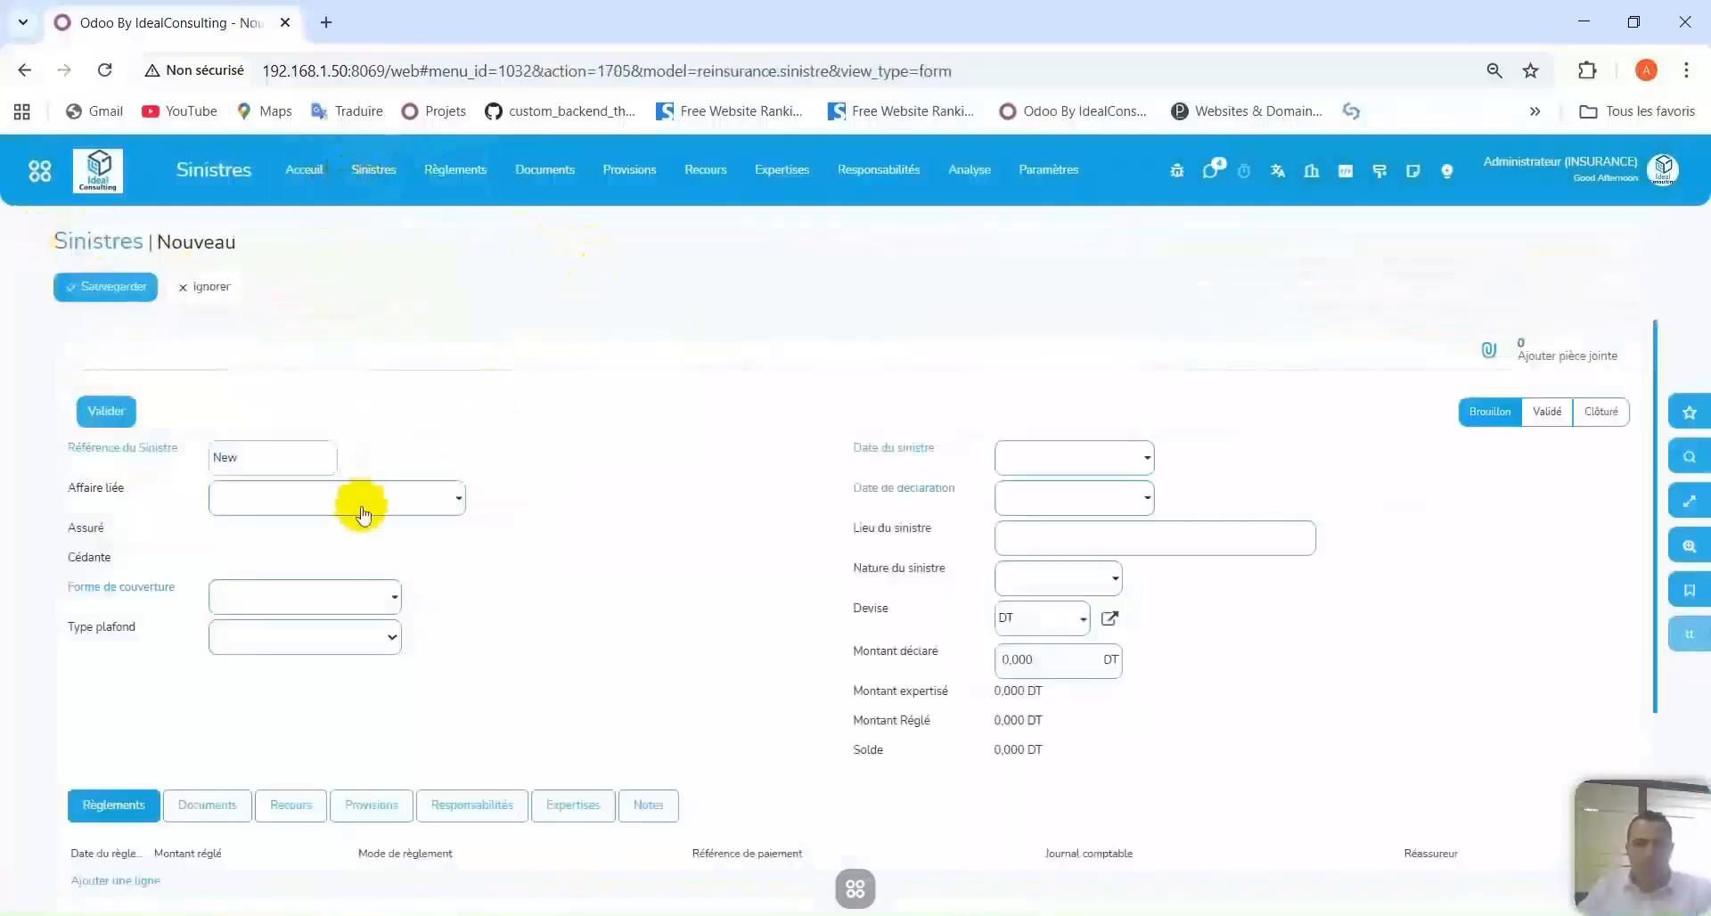
Link the new claim to affair AFF-2025-00053, leaving the Type plafond empty.
{"action": "left_click", "coordinate": [357, 502]}
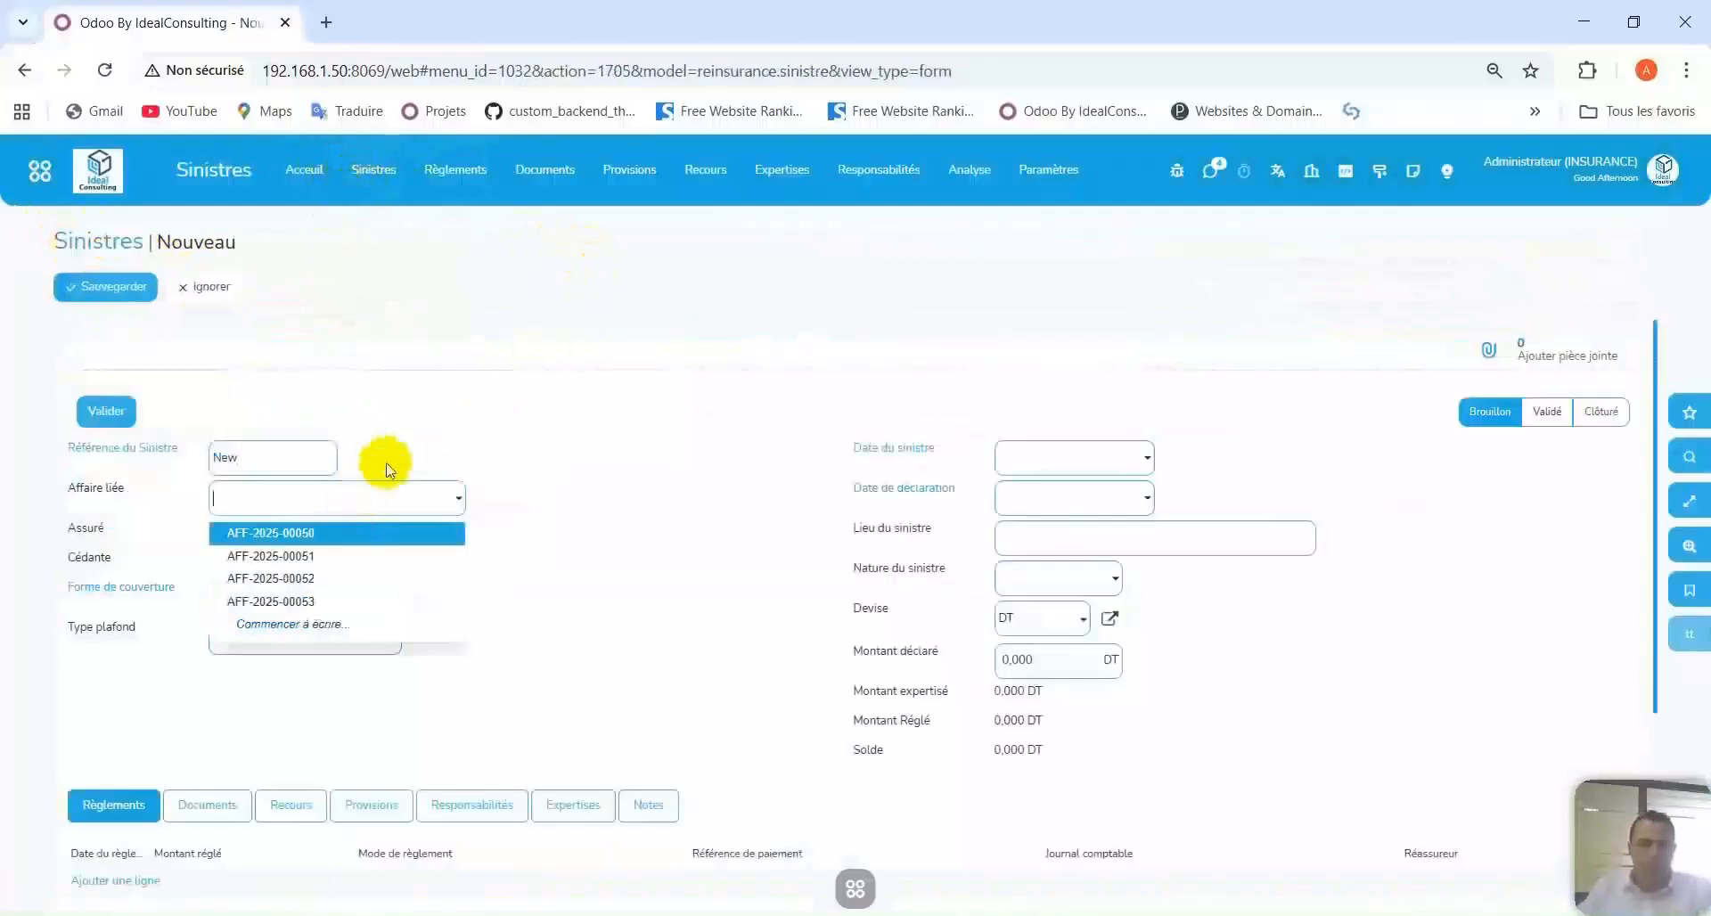
{"action": "left_click", "coordinate": [390, 440]}
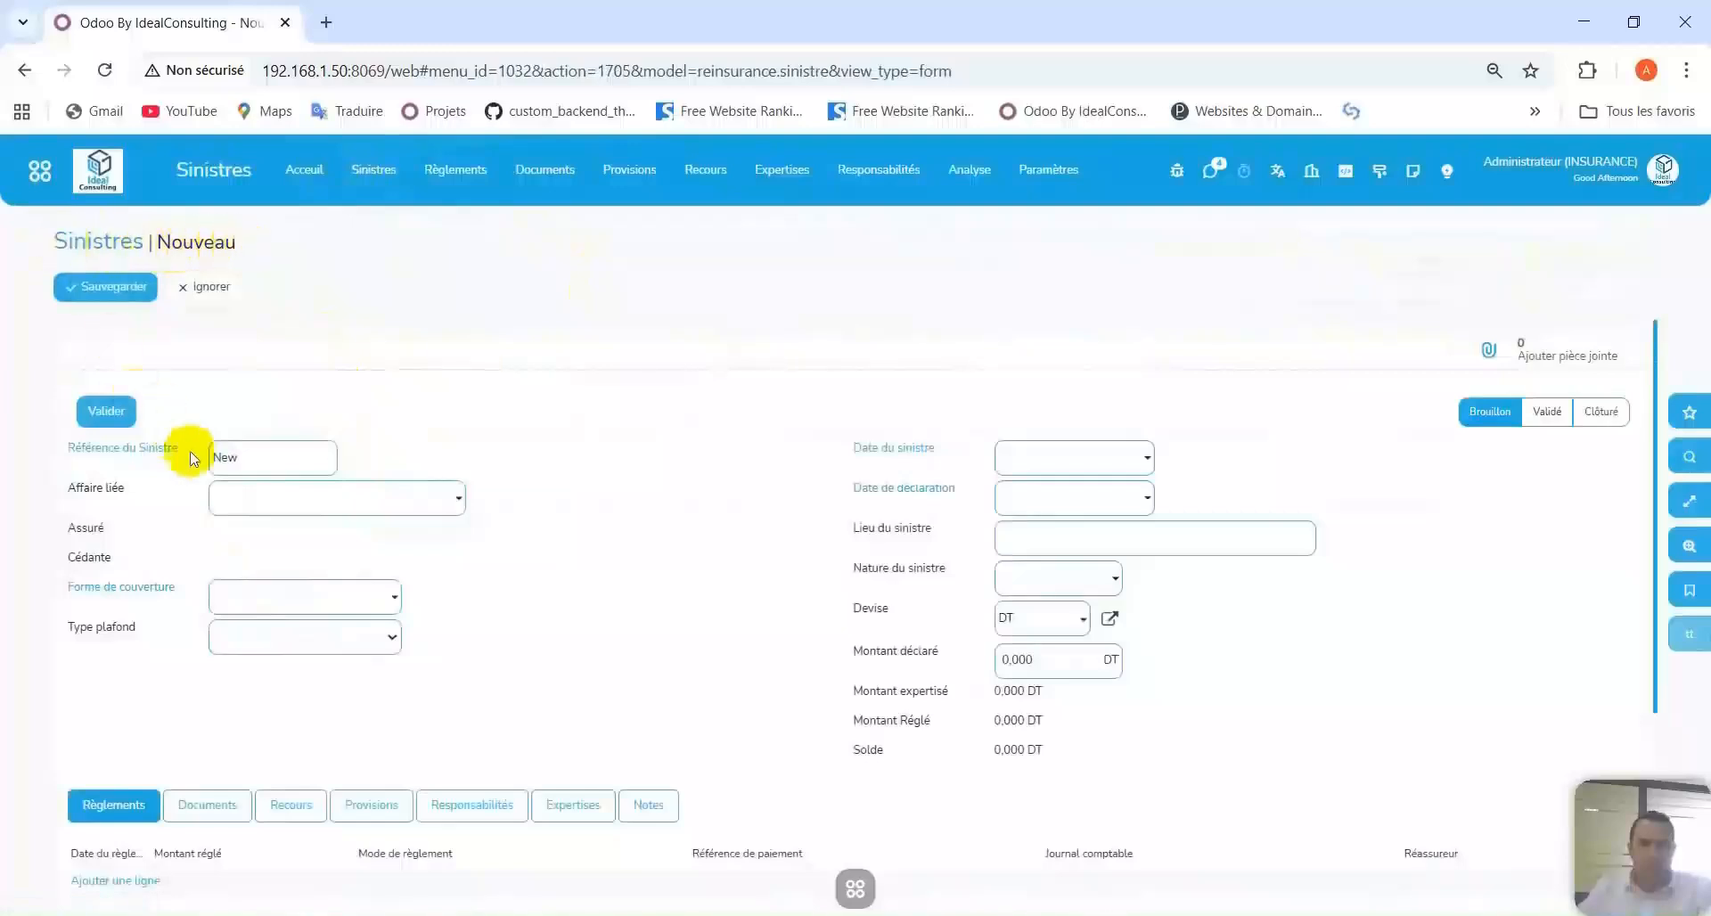
{"action": "left_click", "coordinate": [238, 499]}
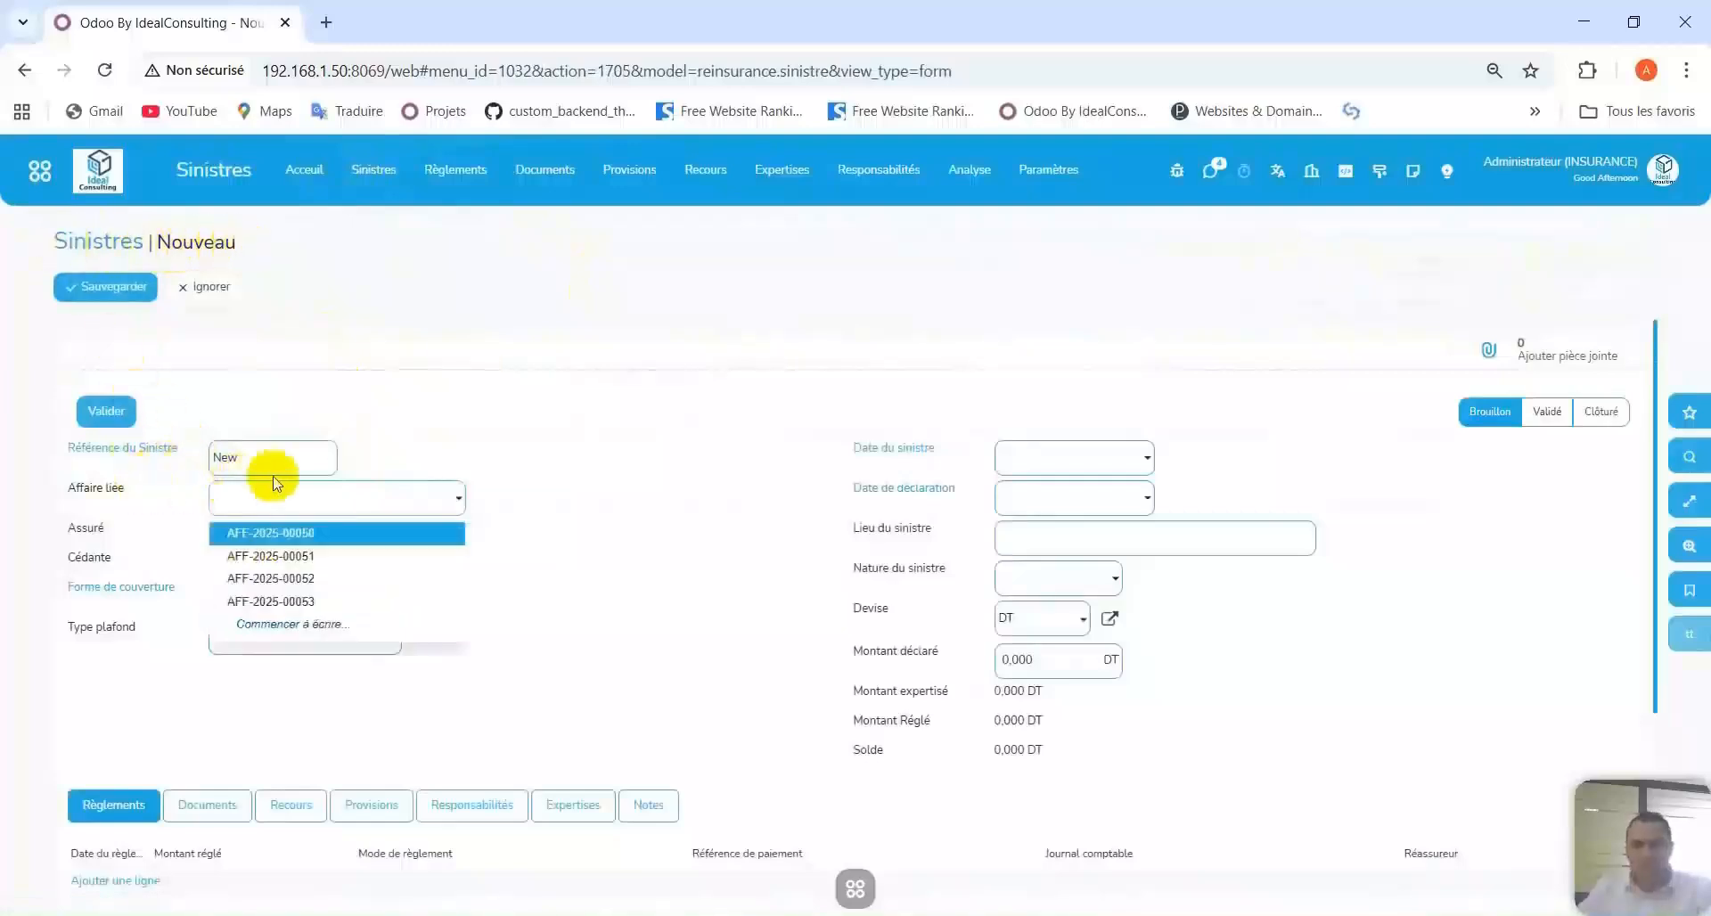
{"action": "left_click", "coordinate": [341, 598]}
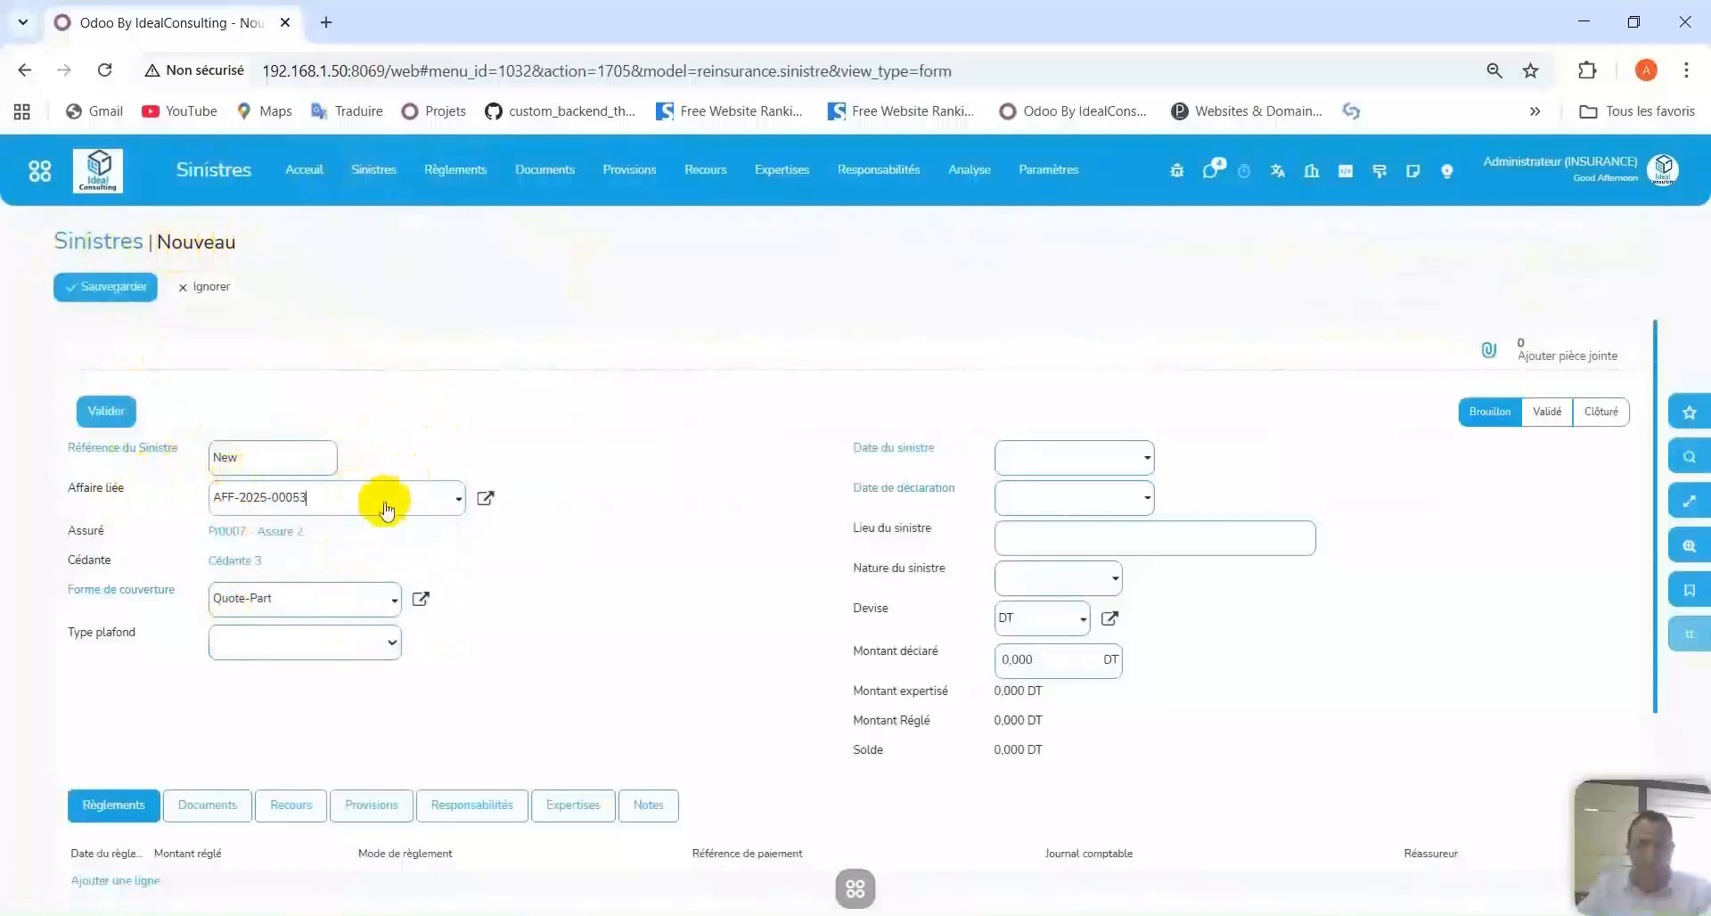
{"action": "left_click", "coordinate": [349, 646]}
{"action": "left_click", "coordinate": [338, 668]}
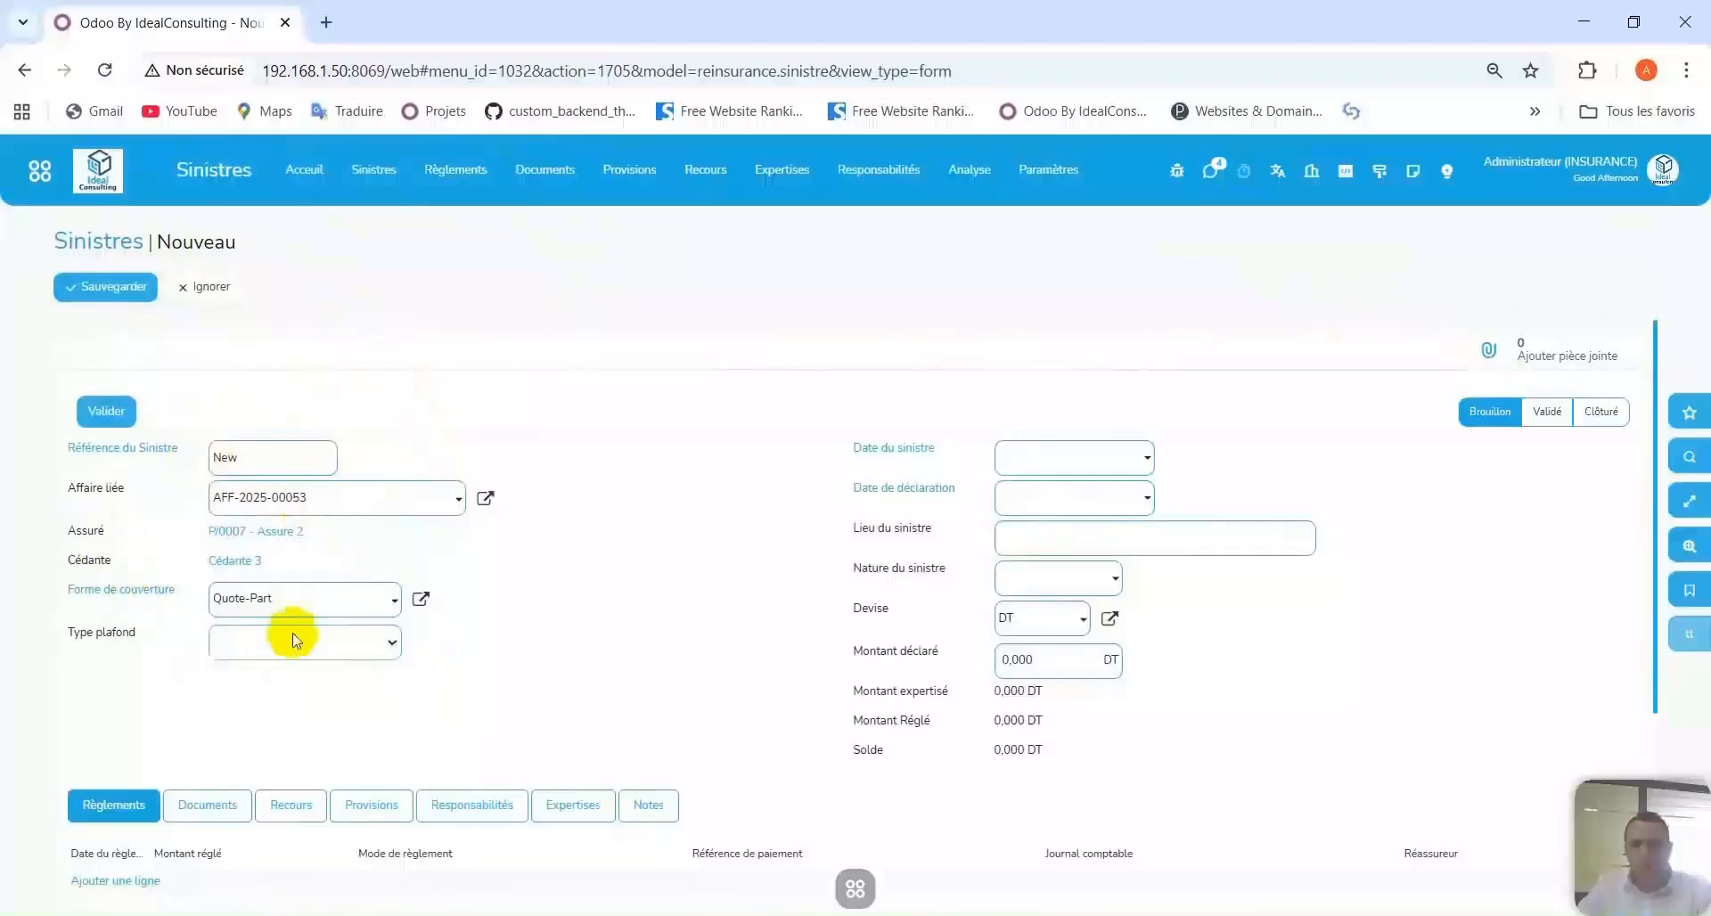
Set the claim date to 08/08/2025, the declaration date to 30/08/2025 and the nature of the claim to Incendie.
{"action": "left_click", "coordinate": [1049, 455]}
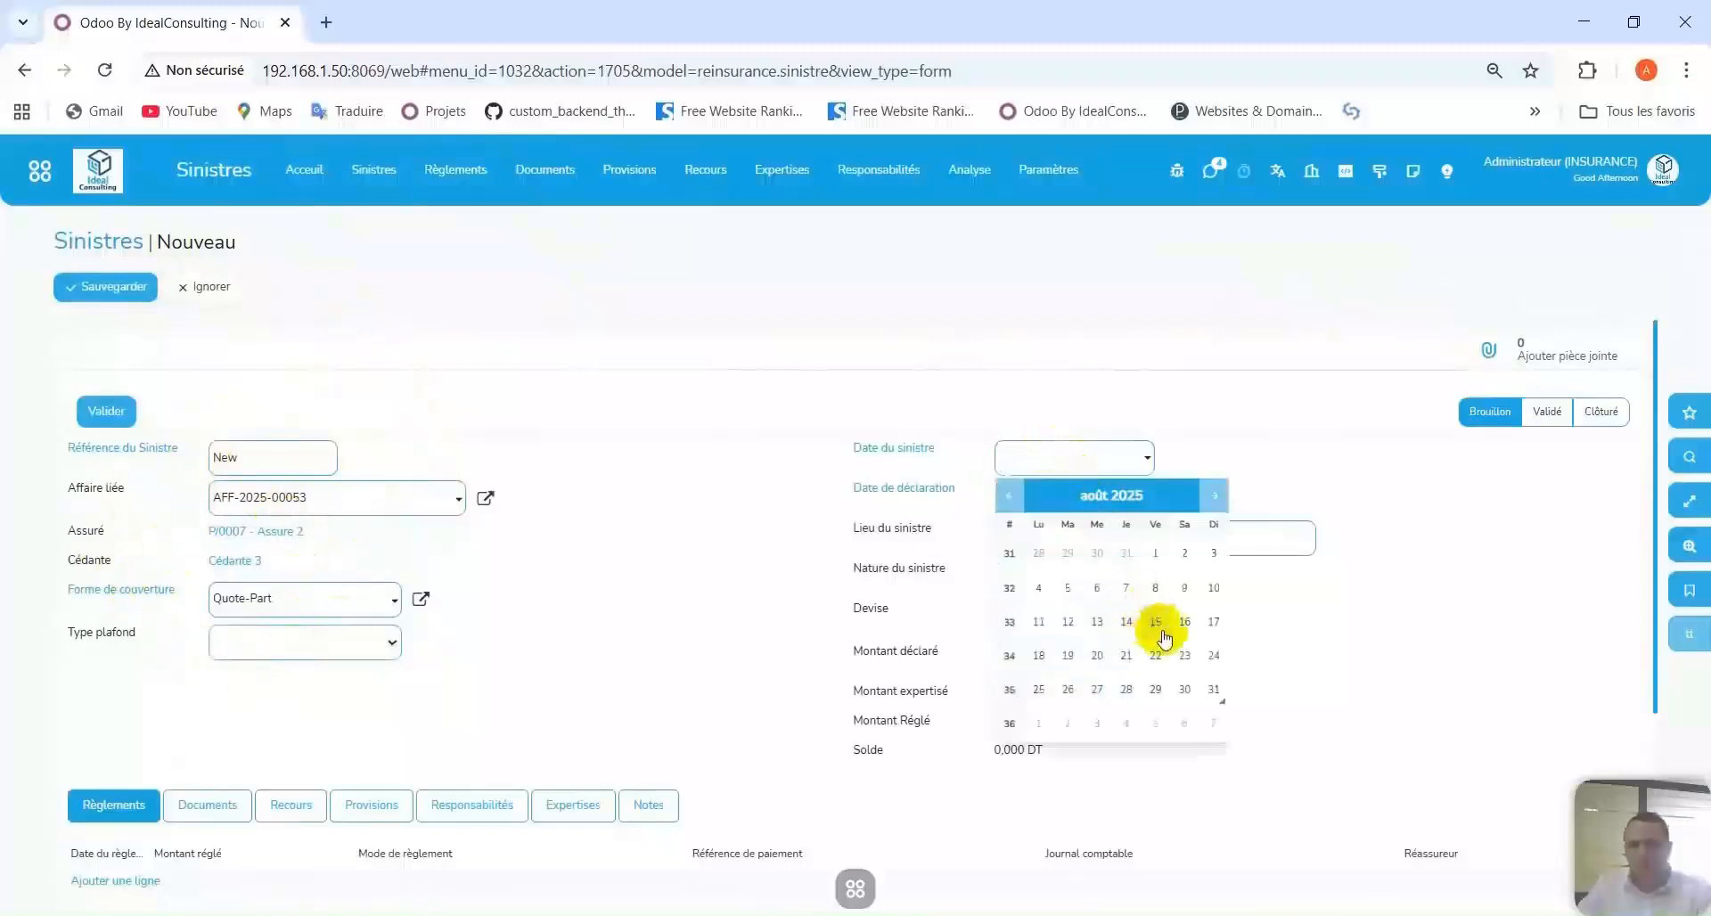
{"action": "left_click", "coordinate": [1157, 593]}
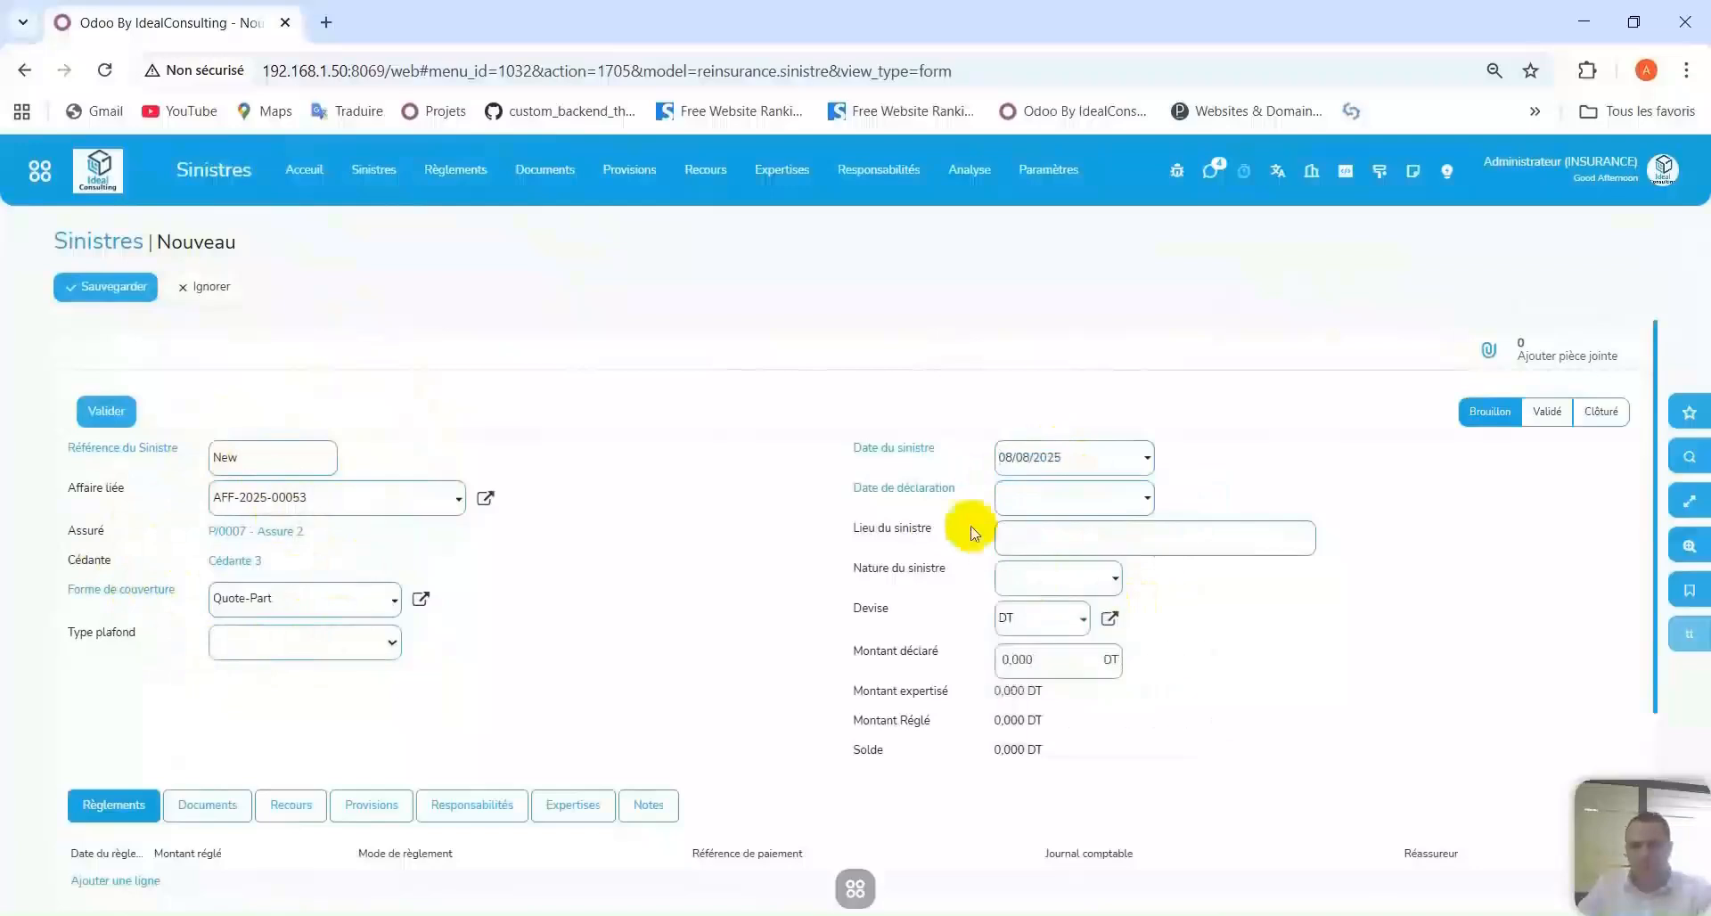
{"action": "left_click", "coordinate": [925, 505]}
{"action": "left_click", "coordinate": [1184, 729]}
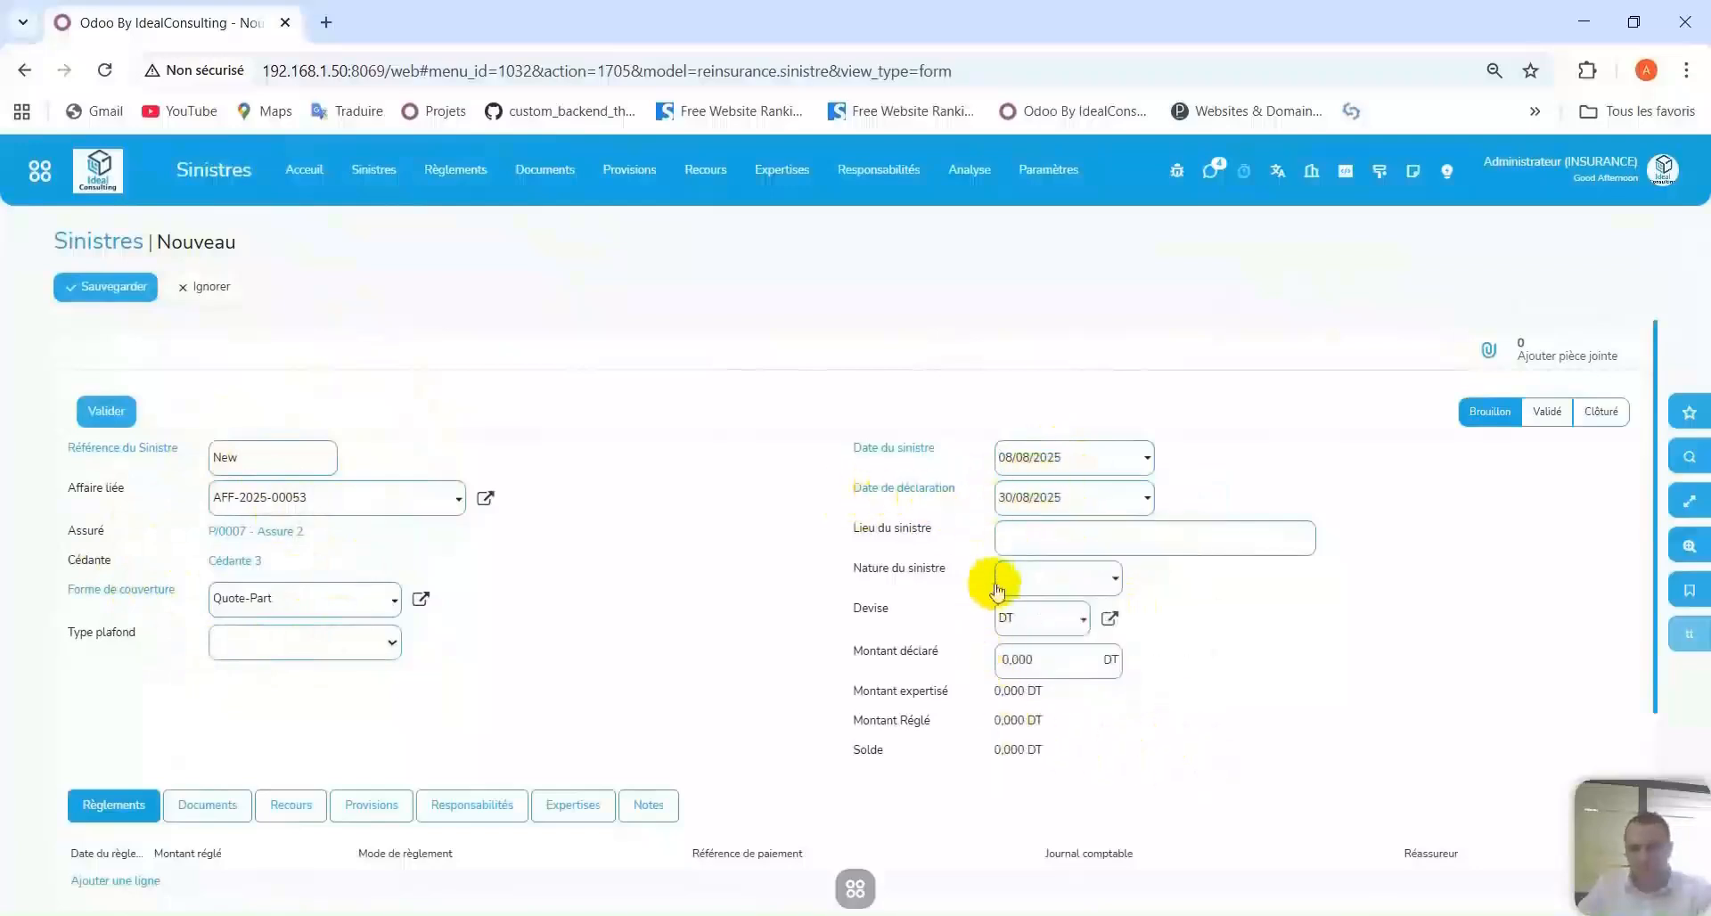
{"action": "left_click", "coordinate": [1018, 547]}
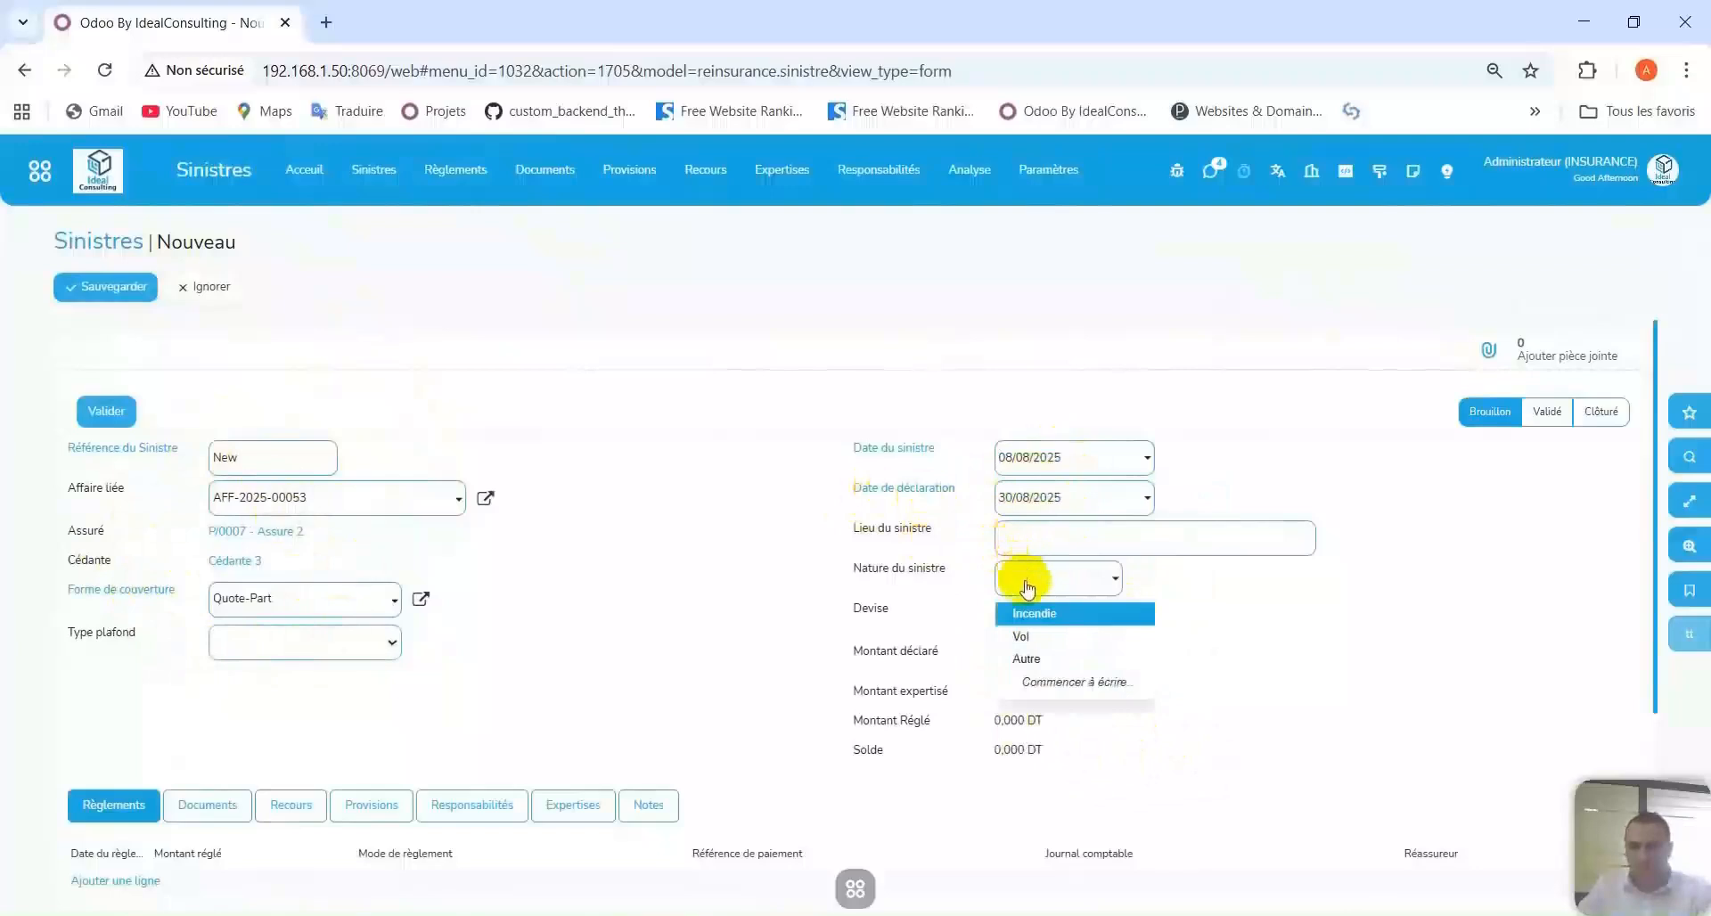
{"action": "left_click", "coordinate": [1039, 622]}
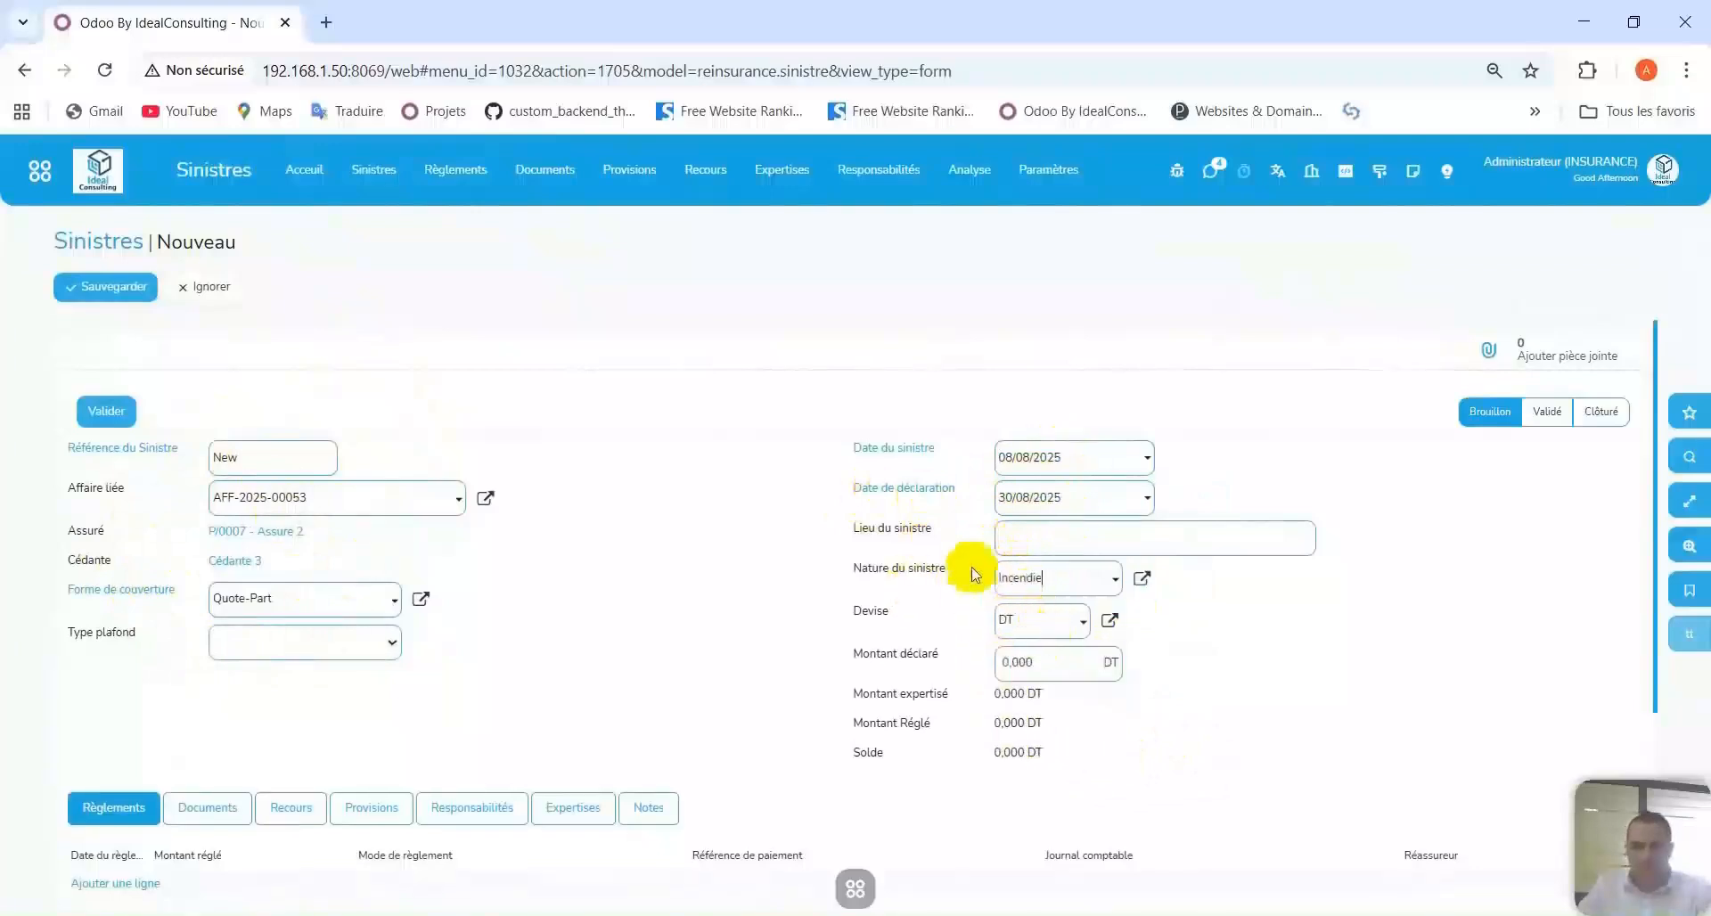
Set the claim's Montant déclaré to 20000 DT, and validate the claim.
{"action": "left_click_drag", "start_coordinate": [1067, 679], "coordinate": [909, 660]}
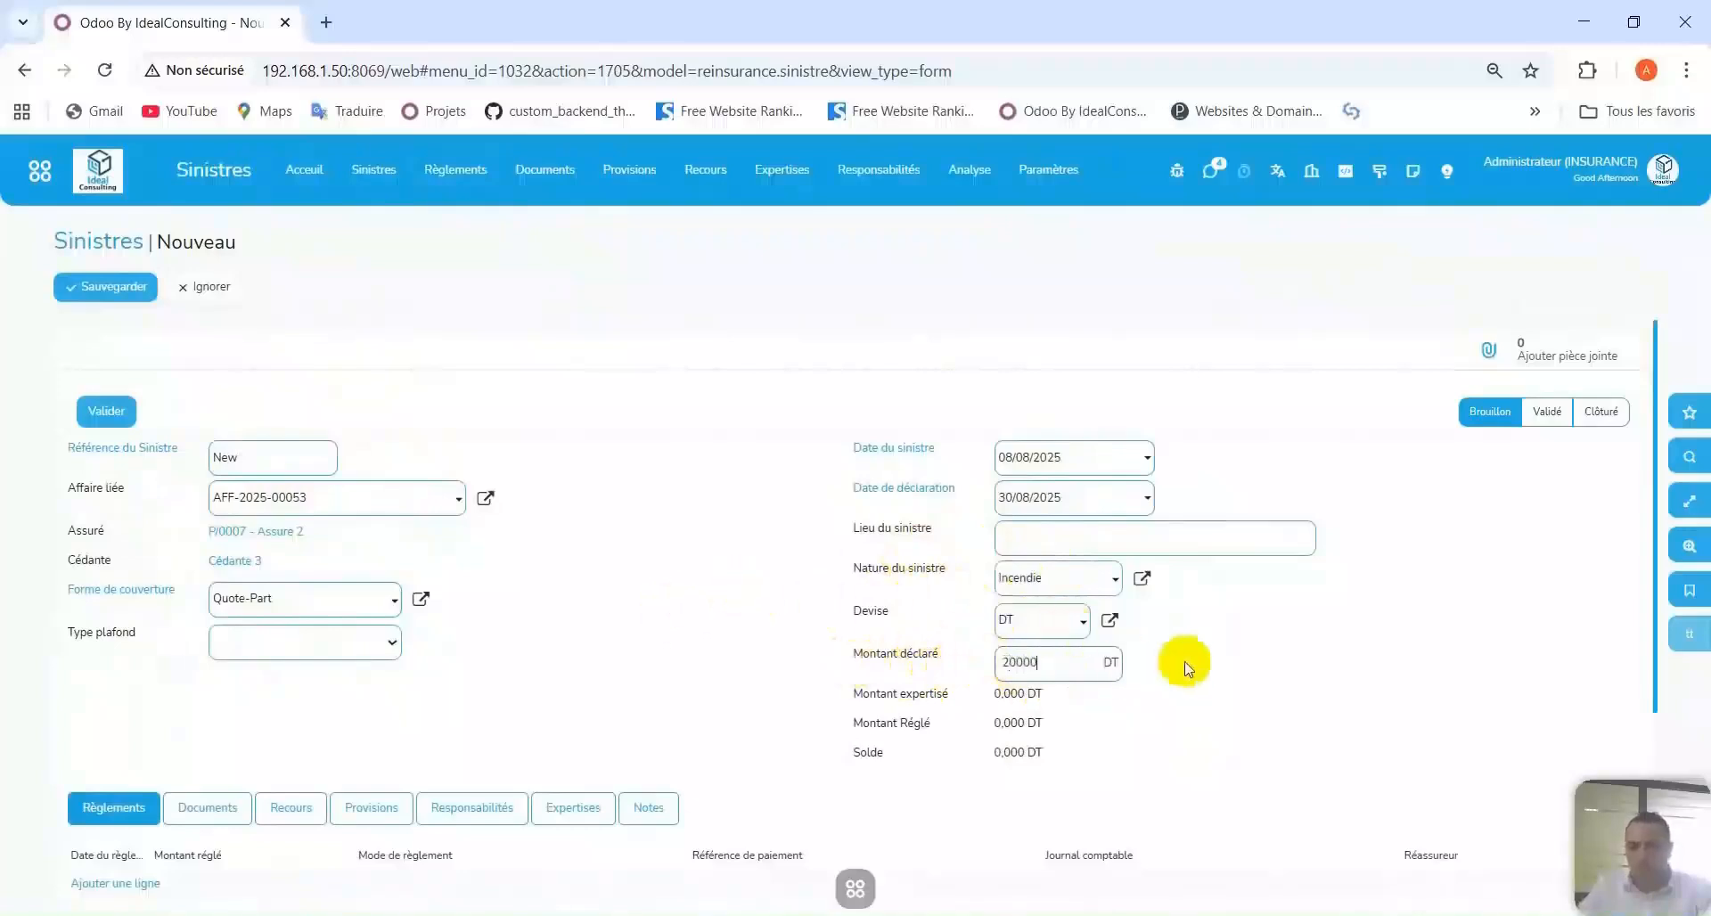
{"action": "left_click_drag", "start_coordinate": [1060, 665], "coordinate": [998, 729]}
{"action": "left_click_drag", "start_coordinate": [1105, 751], "coordinate": [589, 776]}
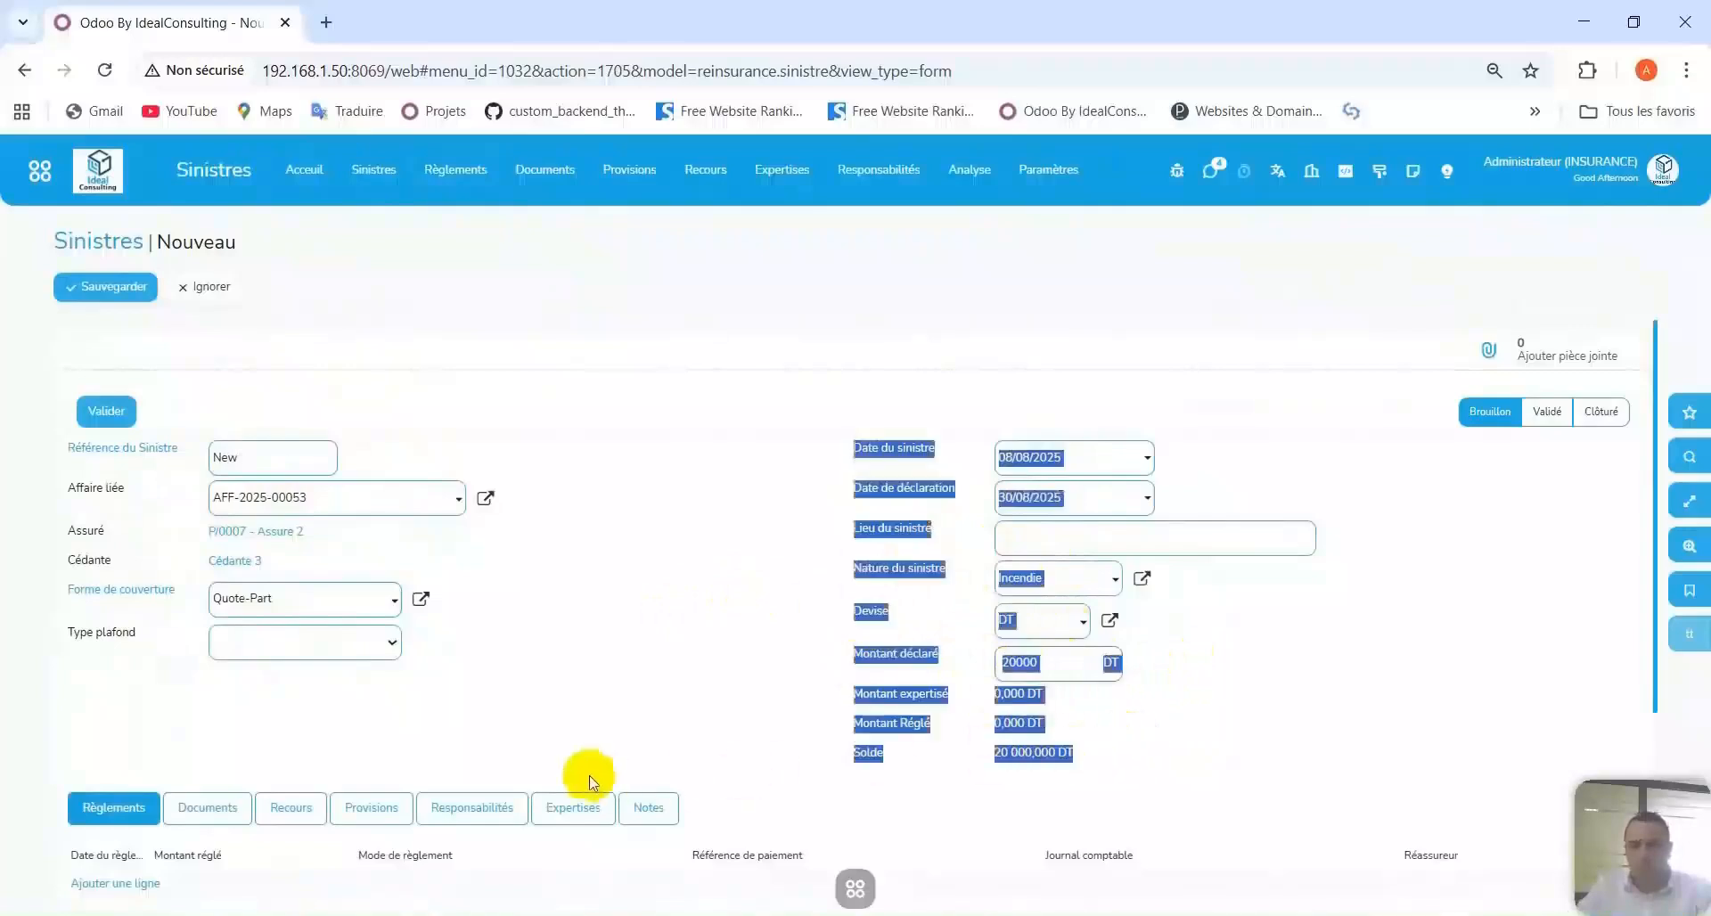
{"action": "left_click", "coordinate": [690, 512]}
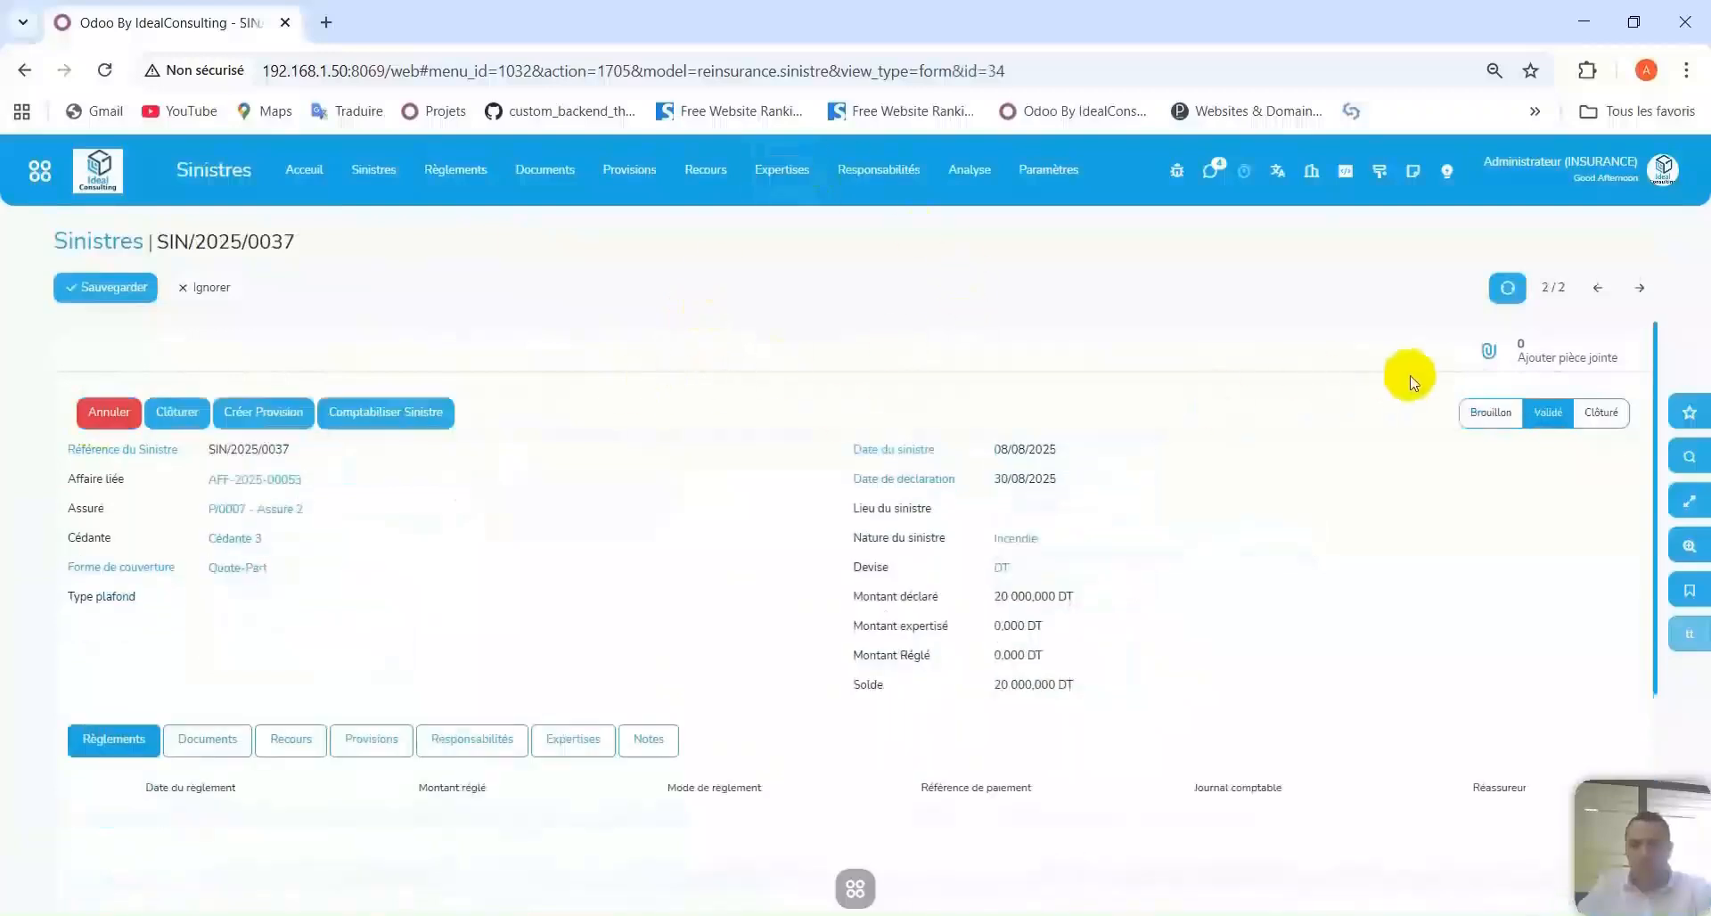
Attach the file document 8 from the Attachments folder to the claim.
{"action": "left_click", "coordinate": [1560, 357]}
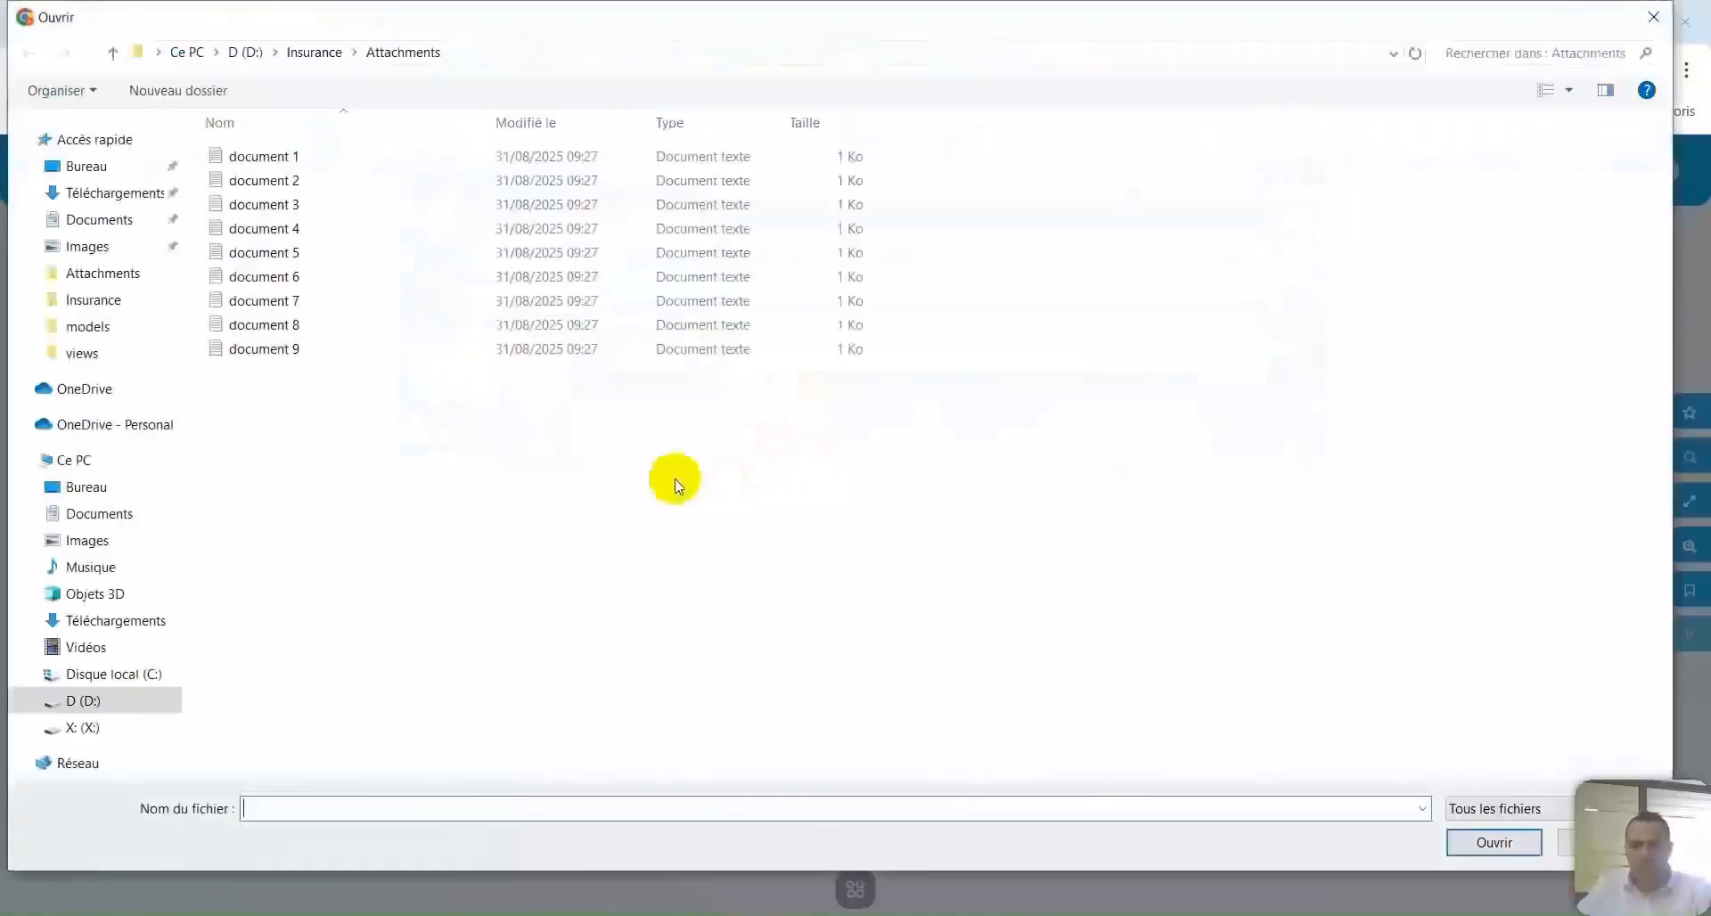
{"action": "double_click", "coordinate": [402, 331]}
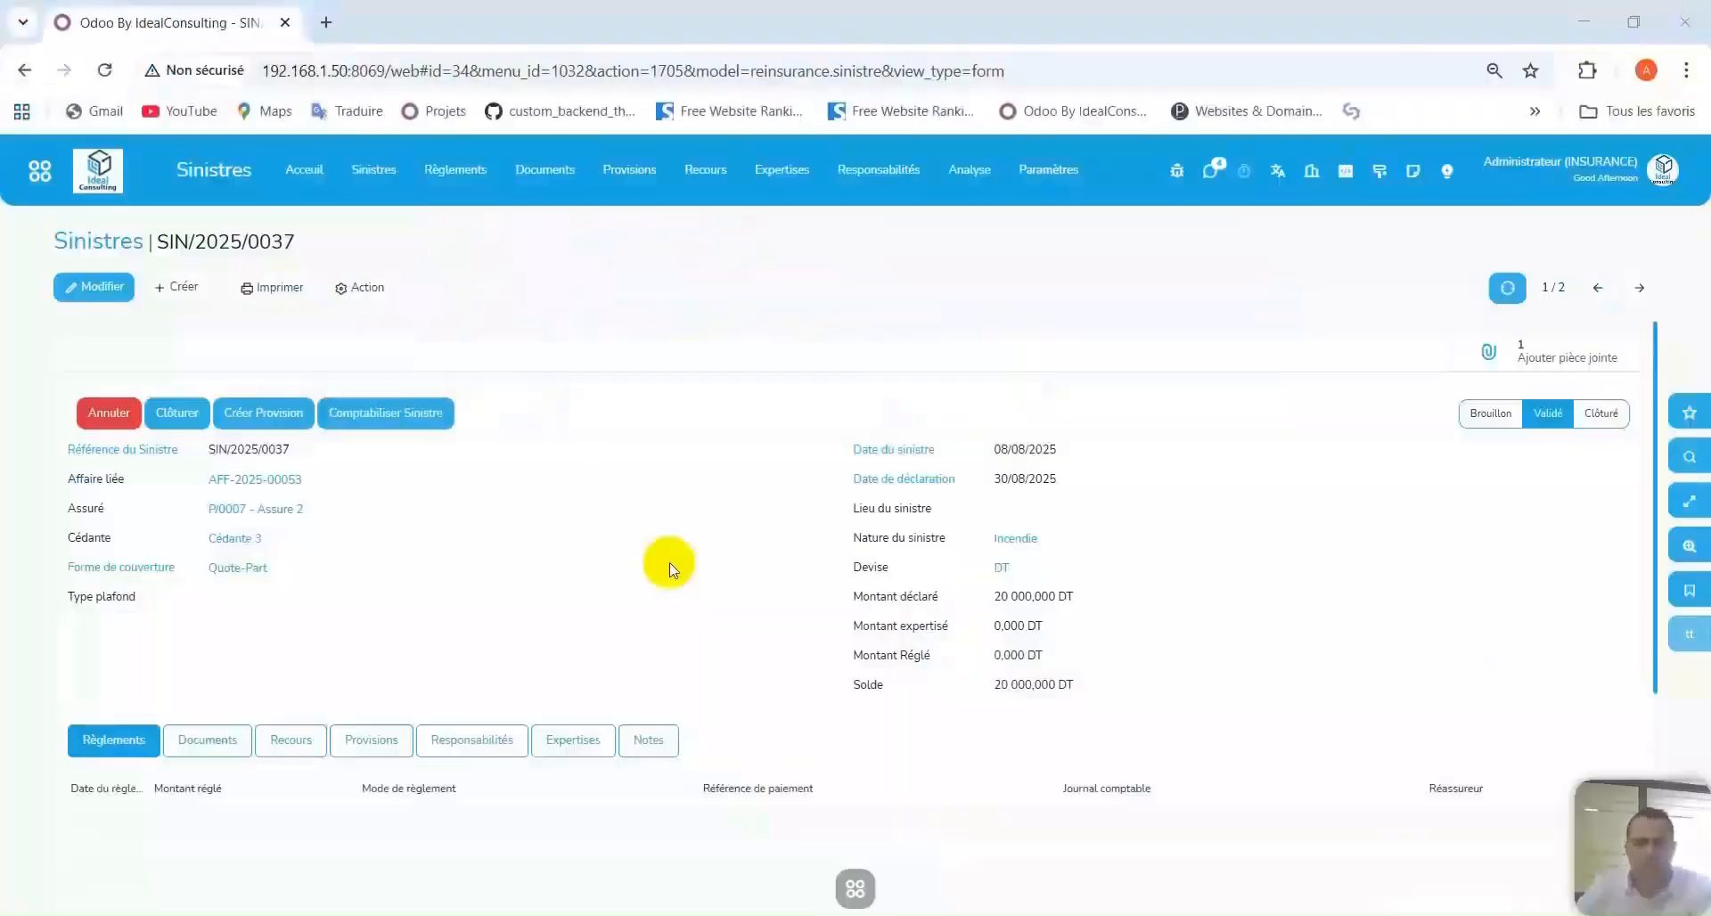
Open the initial provision form for the claim, examine its prefilled fields and close it without saving.
{"action": "left_click", "coordinate": [273, 415]}
{"action": "left_click", "coordinate": [601, 280]}
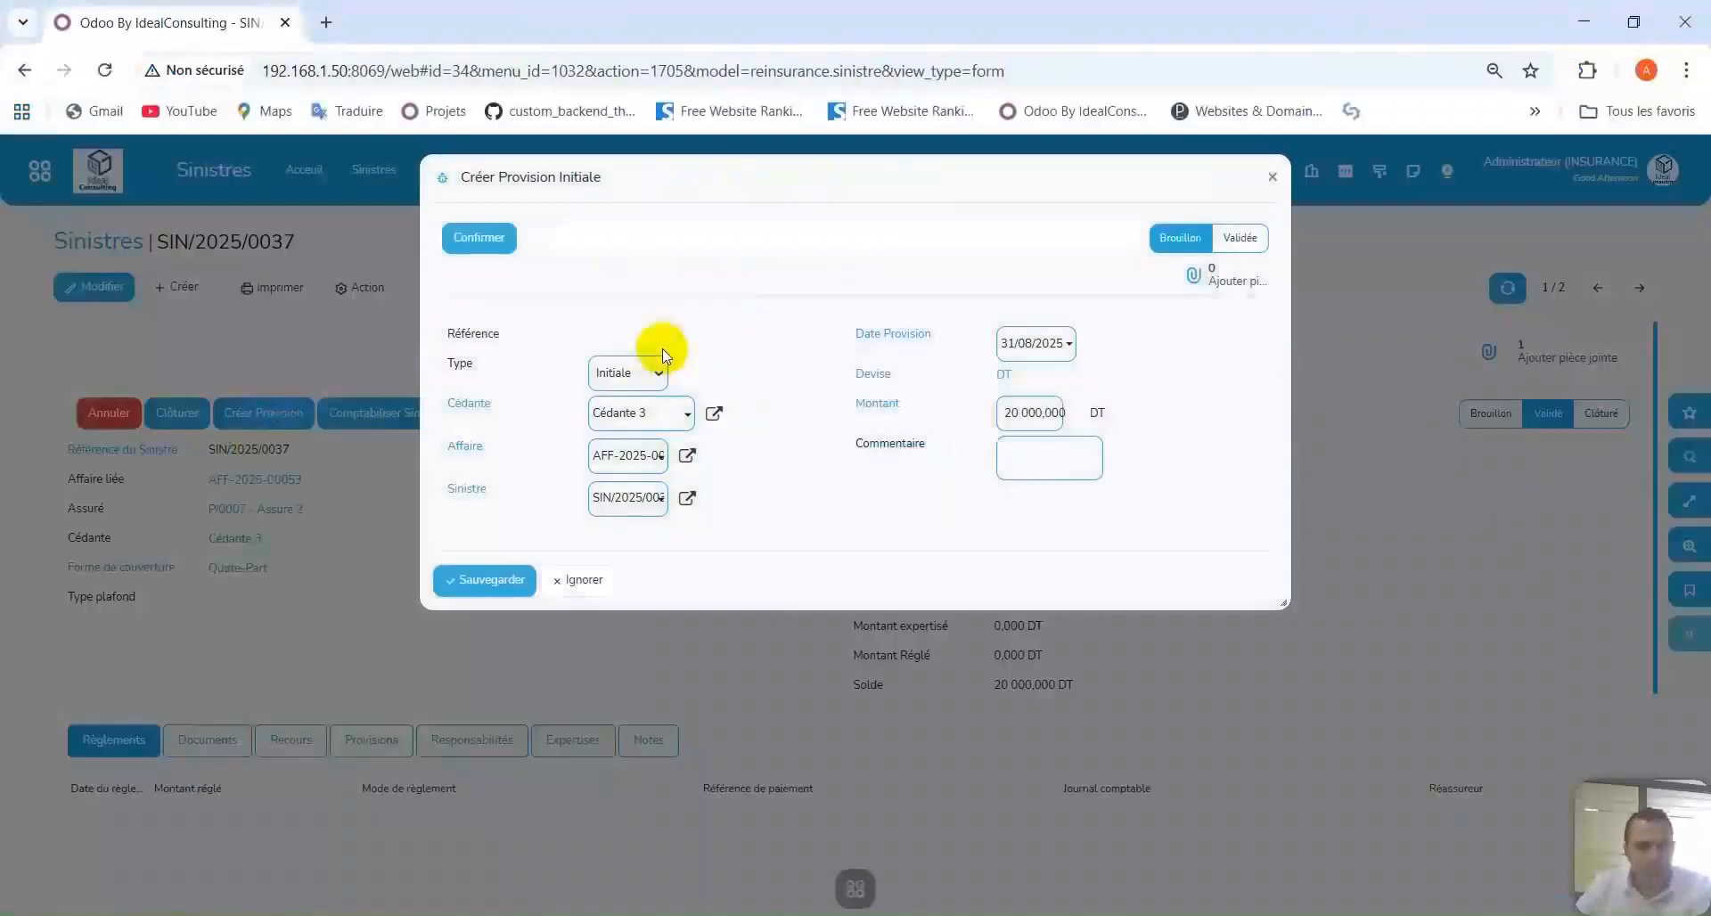
{"action": "left_click_drag", "start_coordinate": [1315, 634], "coordinate": [1381, 557]}
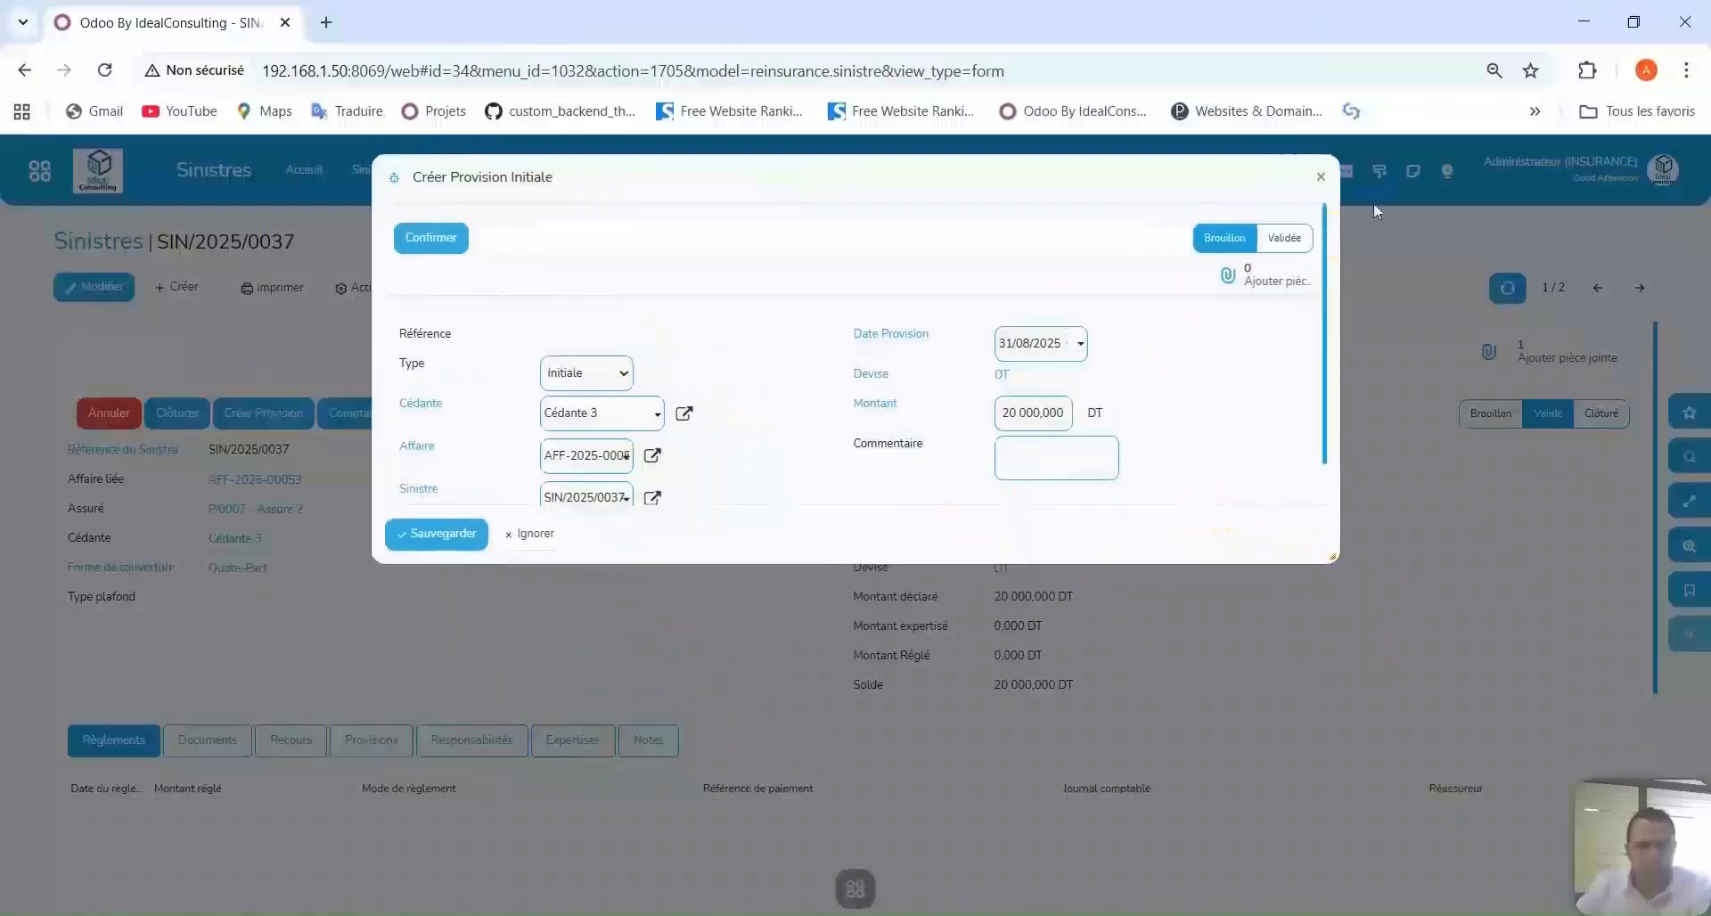
{"action": "left_click", "coordinate": [1322, 177]}
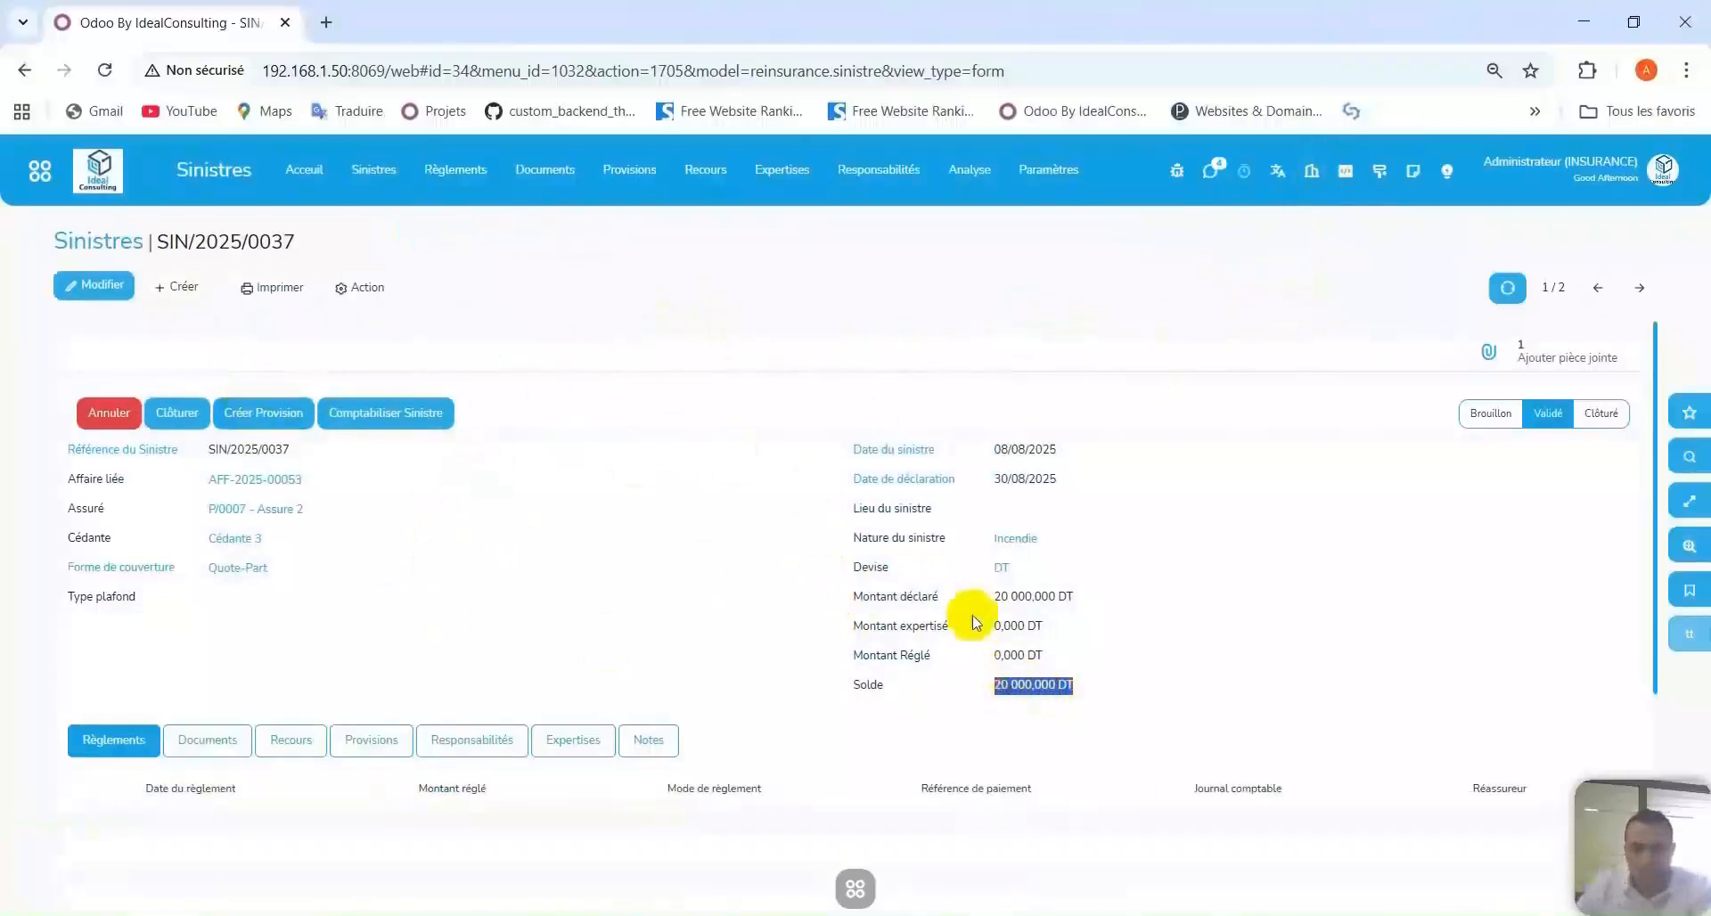
Start a new expertise with mission date 01/08/2025, claim SIN/2025/0037 and Expert 1 as the expert.
{"action": "left_click", "coordinate": [122, 242]}
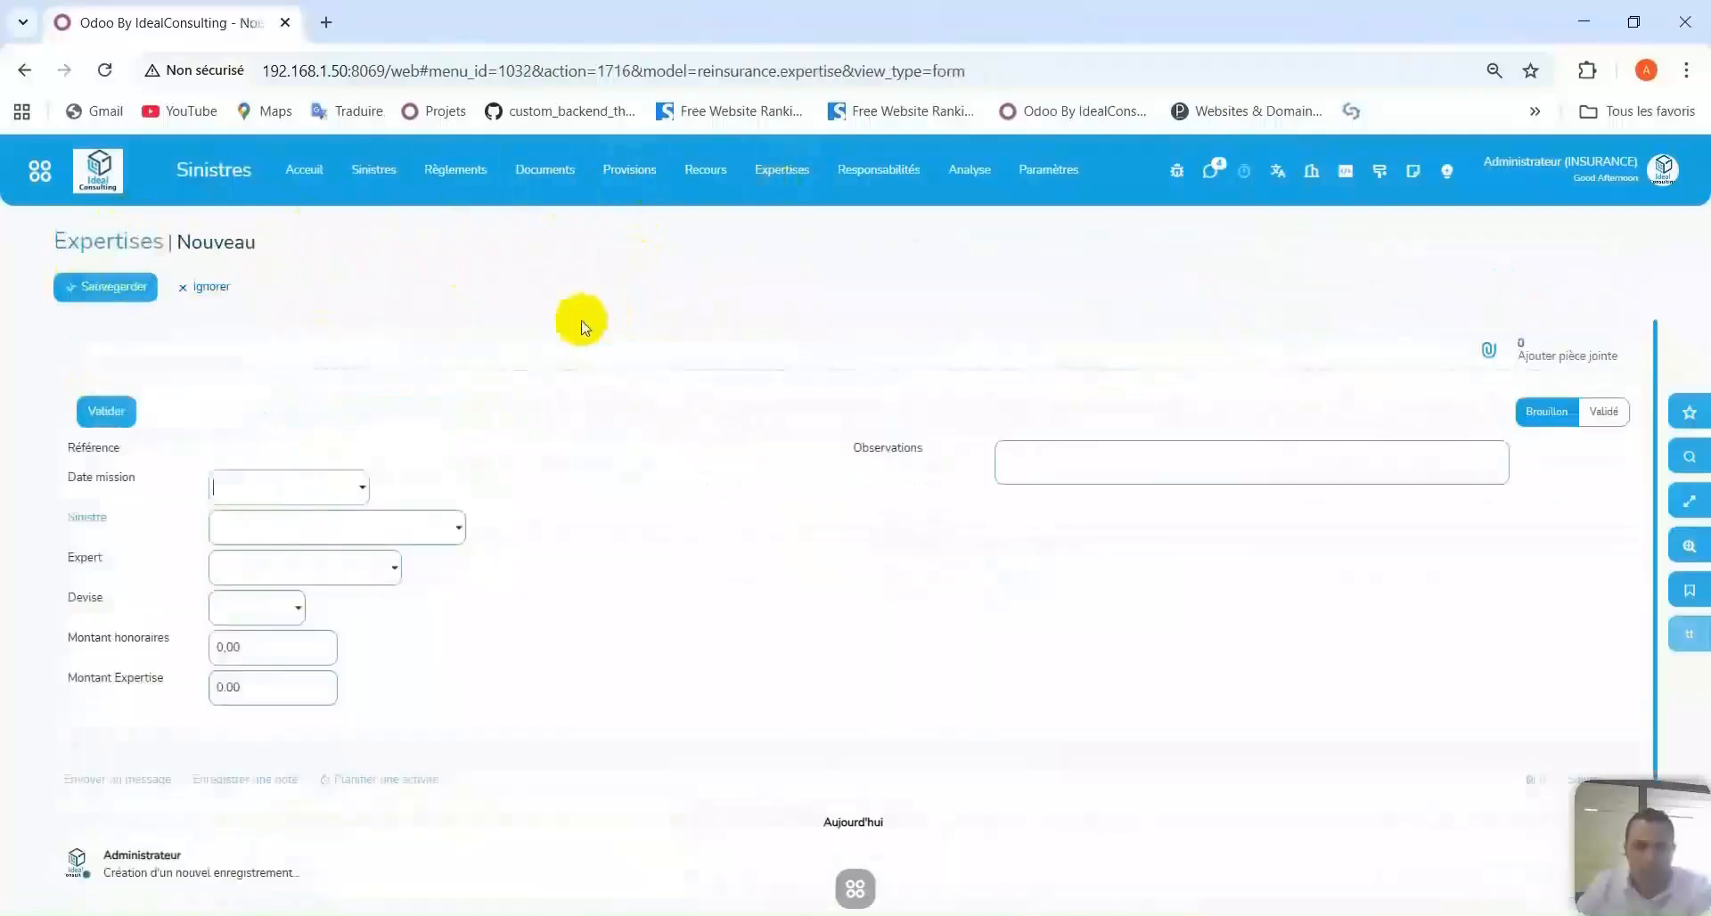
{"action": "left_click", "coordinate": [363, 489]}
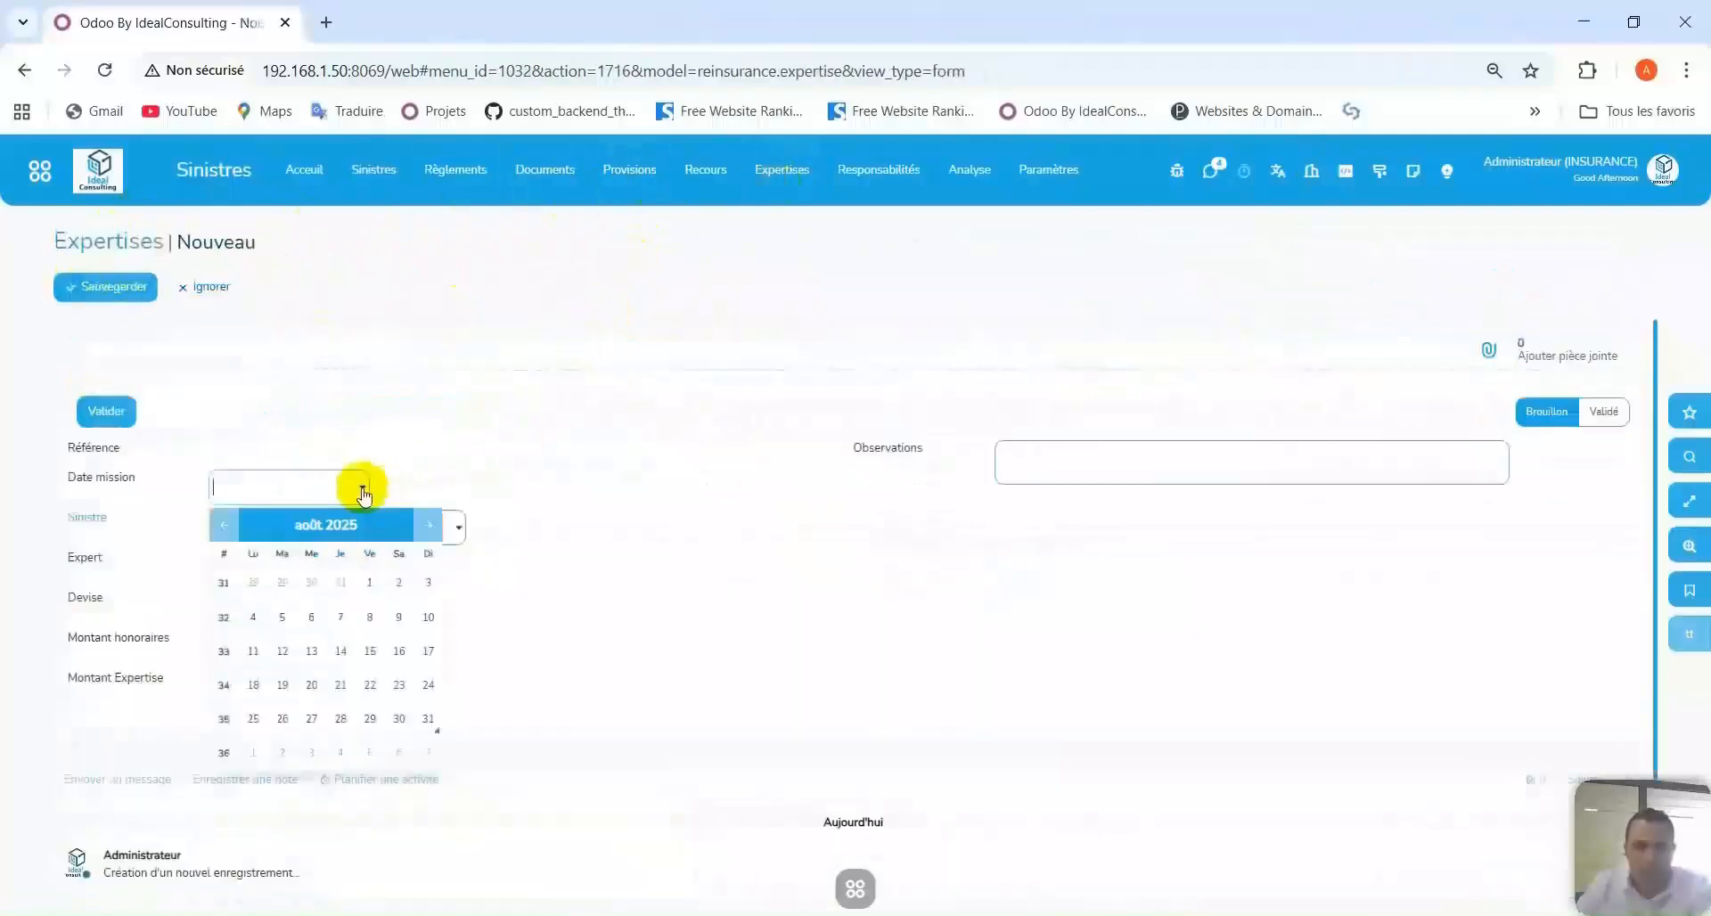
{"action": "left_click", "coordinate": [369, 589]}
{"action": "left_click", "coordinate": [238, 531]}
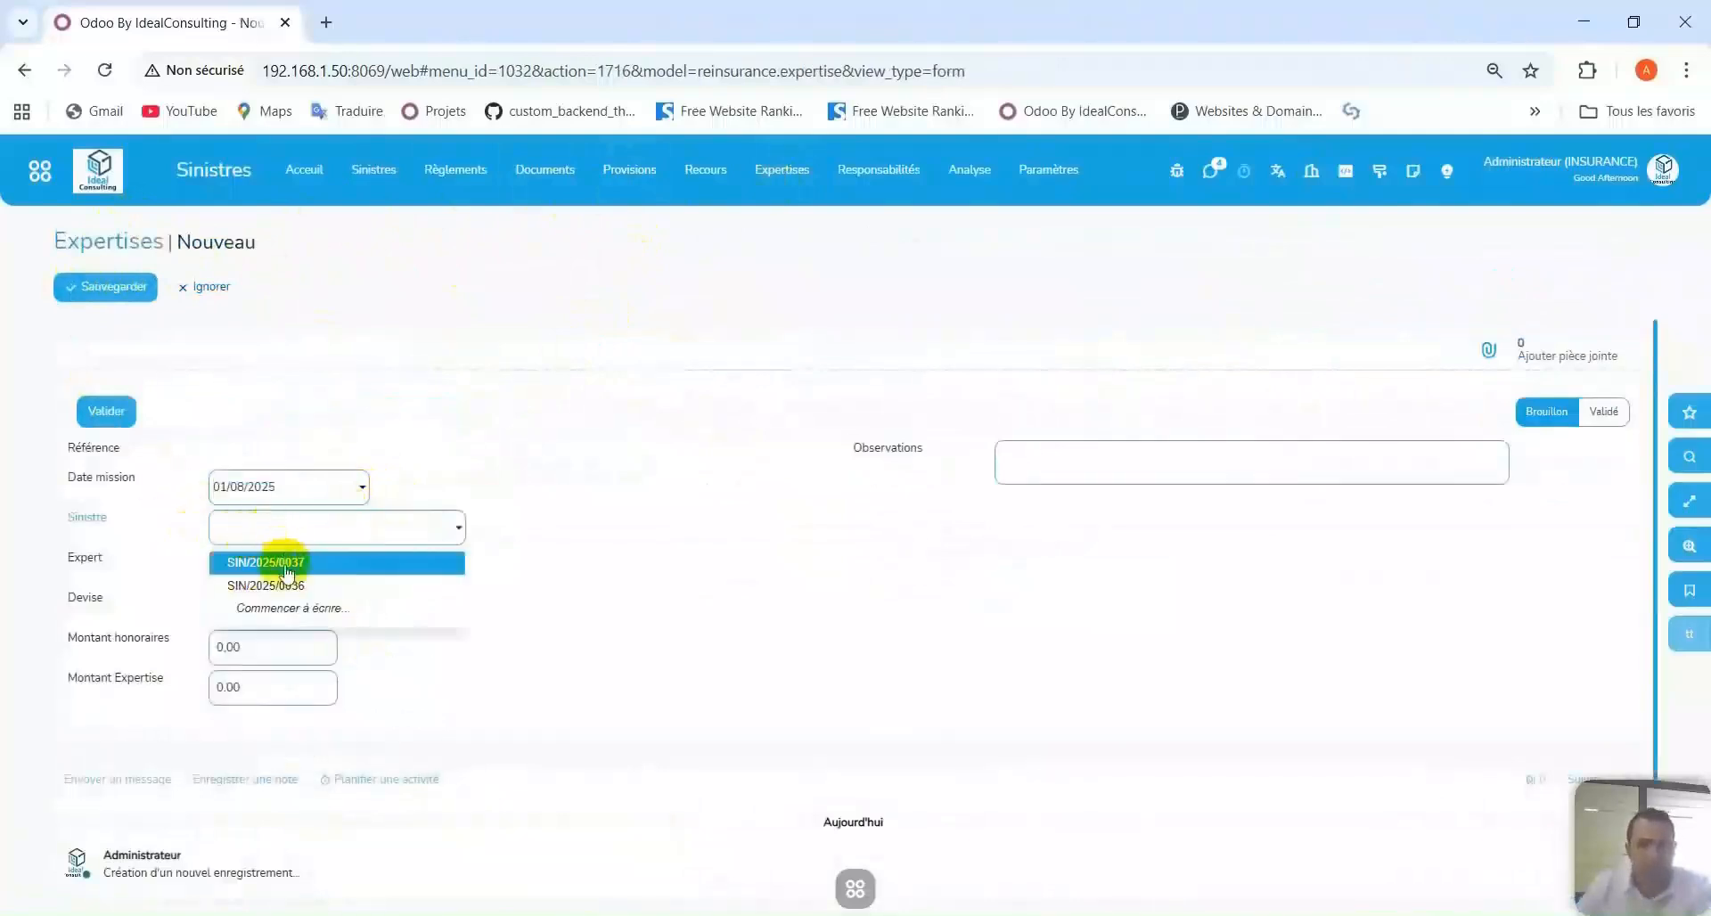
{"action": "left_click", "coordinate": [357, 565]}
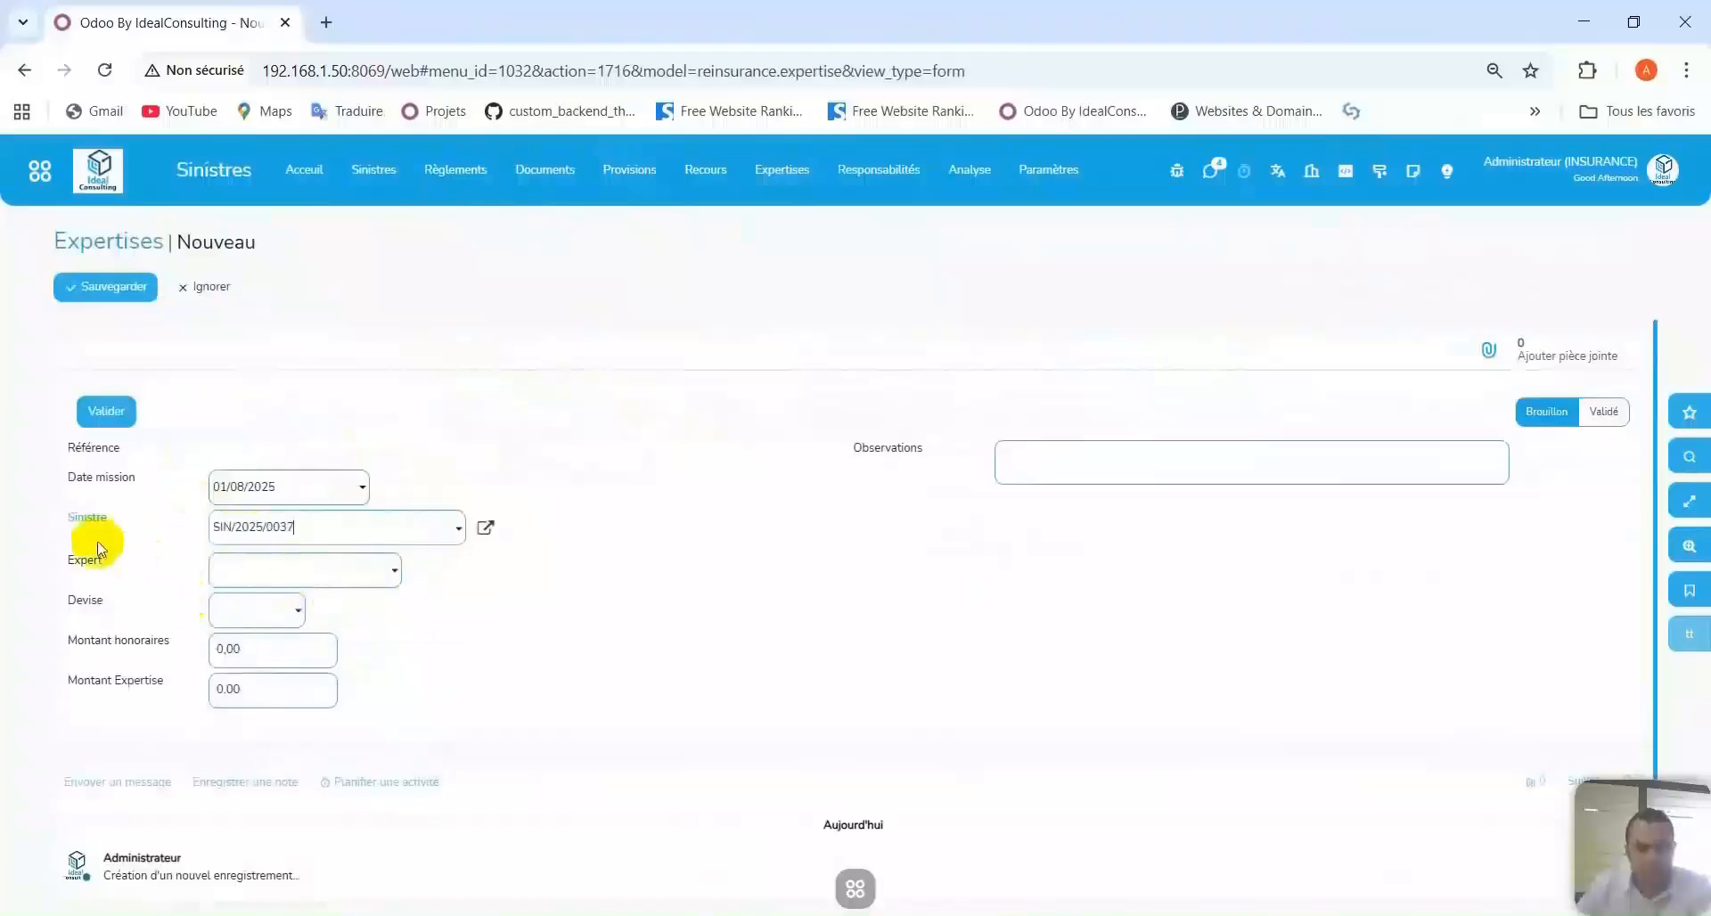
{"action": "left_click", "coordinate": [351, 577]}
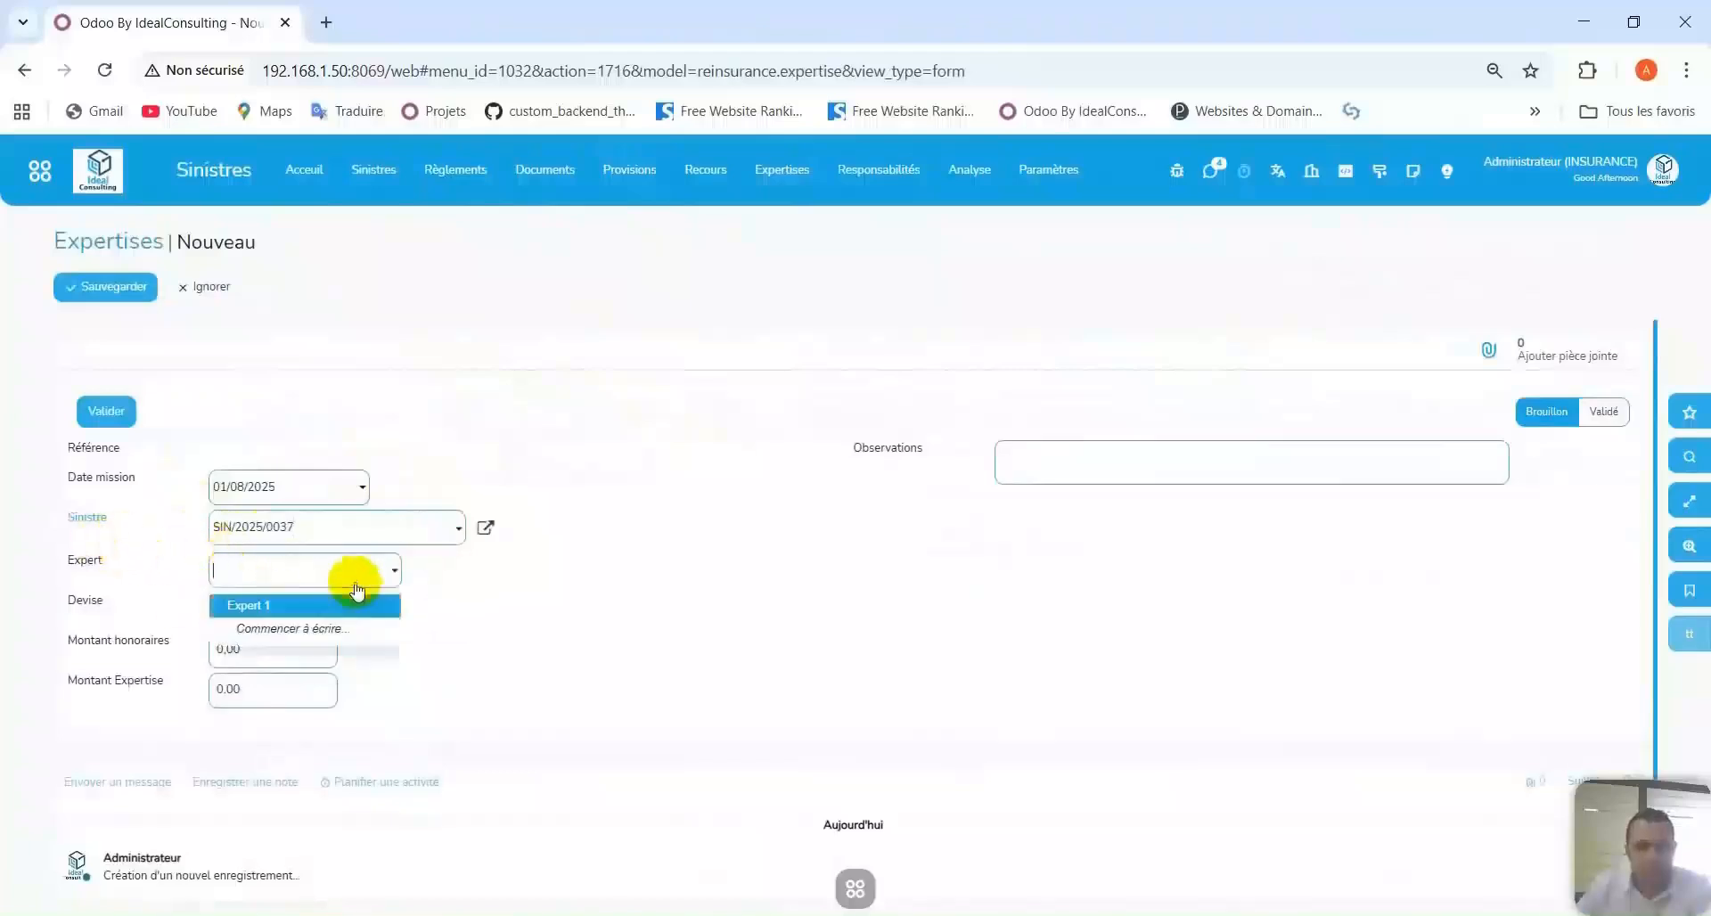
{"action": "left_click", "coordinate": [265, 608]}
{"action": "left_click_drag", "start_coordinate": [248, 585], "coordinate": [204, 581]}
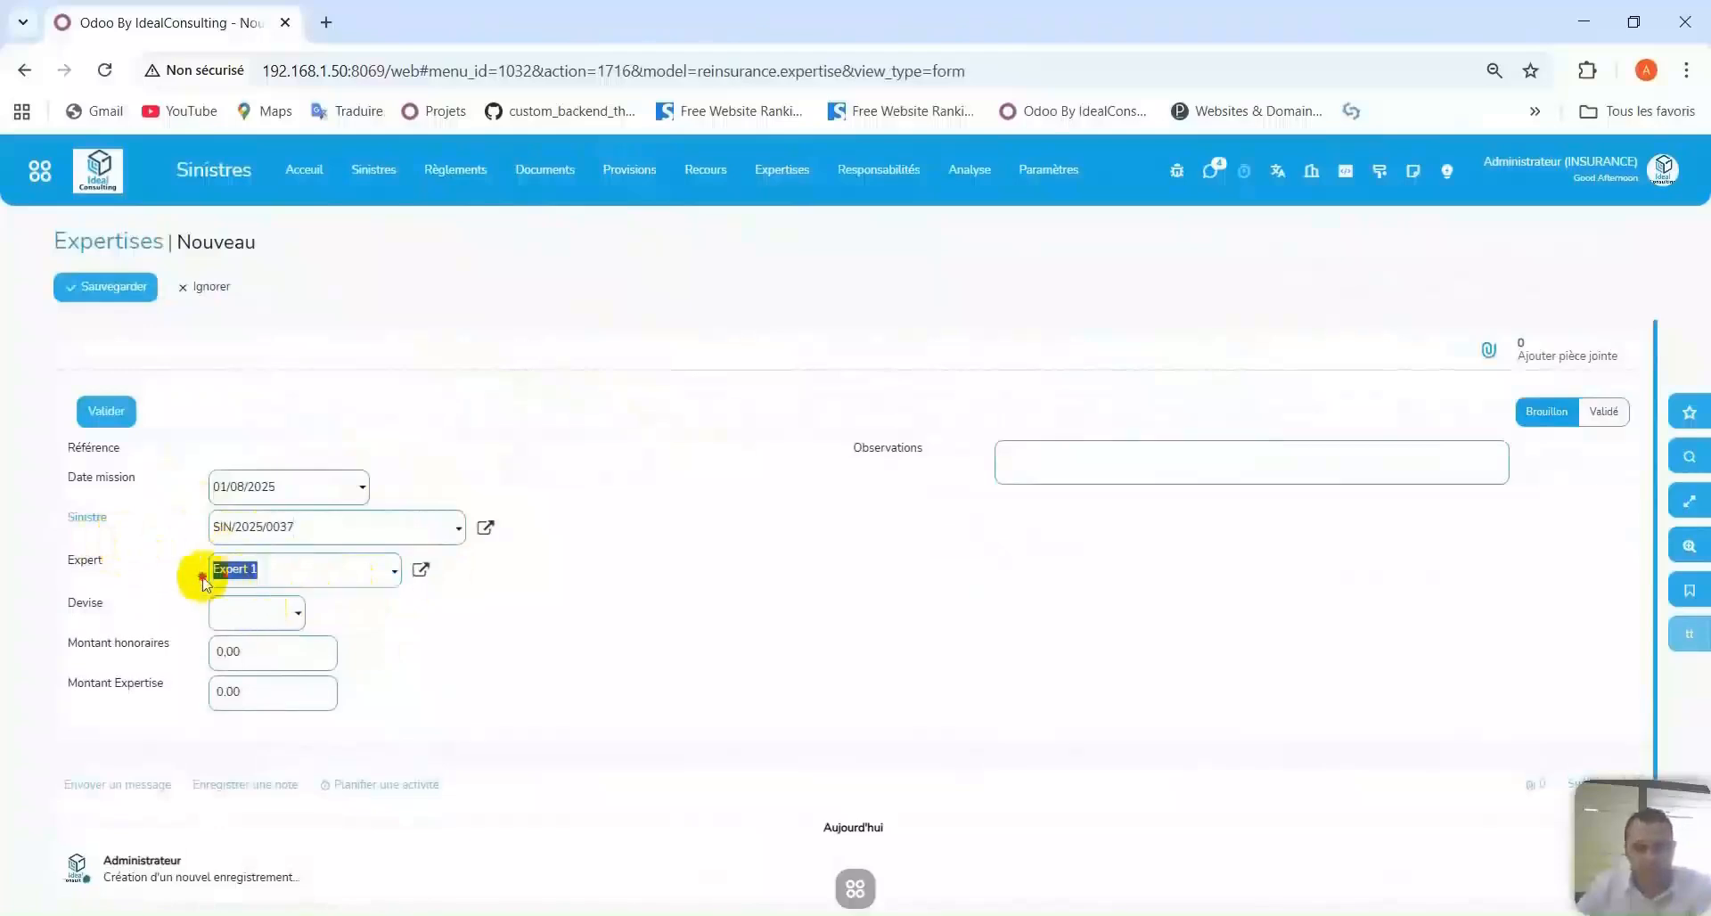
Check where experts are managed in the settings, and open the selected expert's record to view its details.
{"action": "left_click", "coordinate": [1045, 176]}
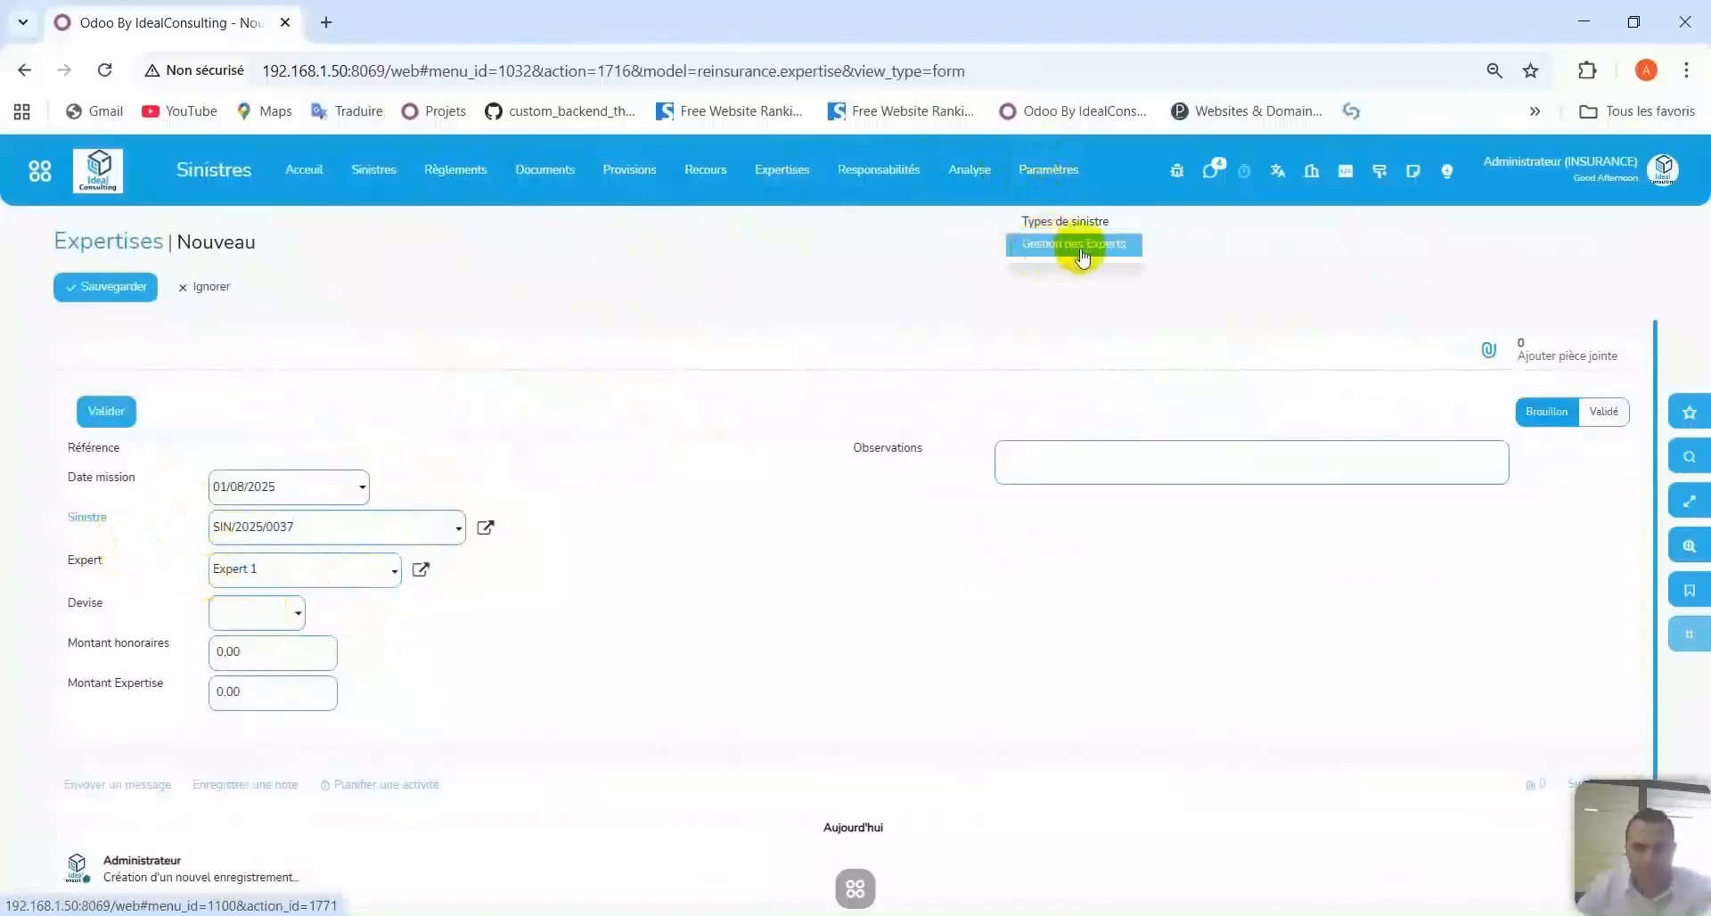
{"action": "left_click", "coordinate": [607, 358]}
{"action": "left_click", "coordinate": [420, 568]}
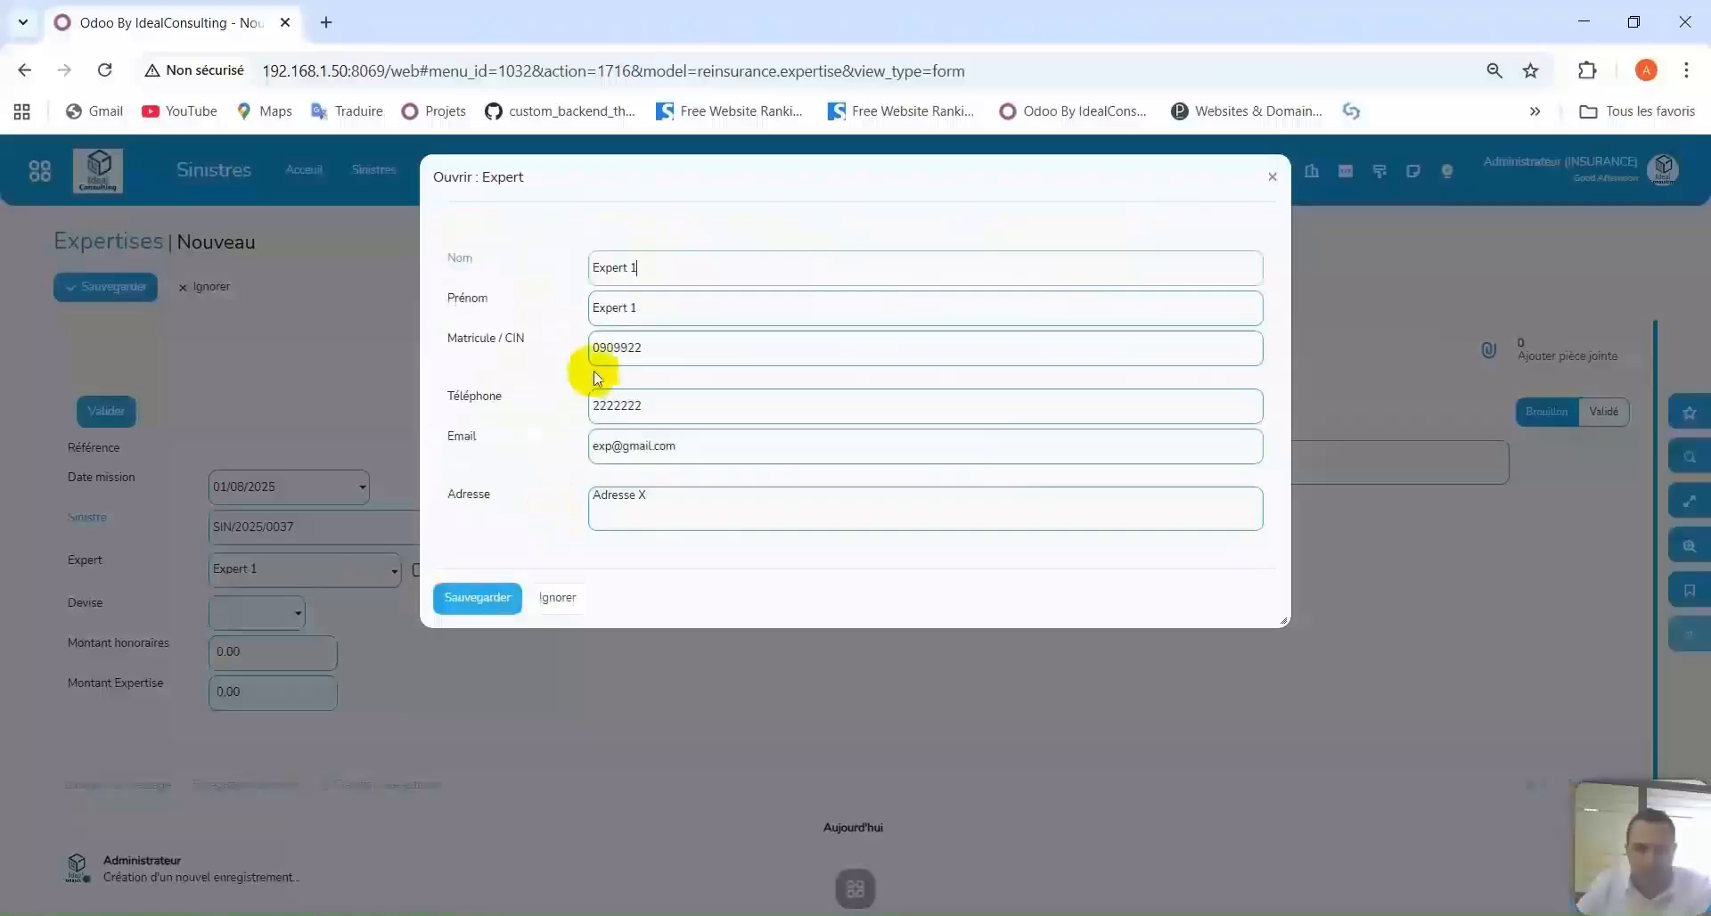
Review the expert's name, ID number, phone and e-mail fields, and close the record without saving.
{"action": "left_click_drag", "start_coordinate": [683, 255], "coordinate": [569, 256]}
{"action": "left_click_drag", "start_coordinate": [692, 290], "coordinate": [570, 299]}
{"action": "left_click_drag", "start_coordinate": [684, 342], "coordinate": [501, 354]}
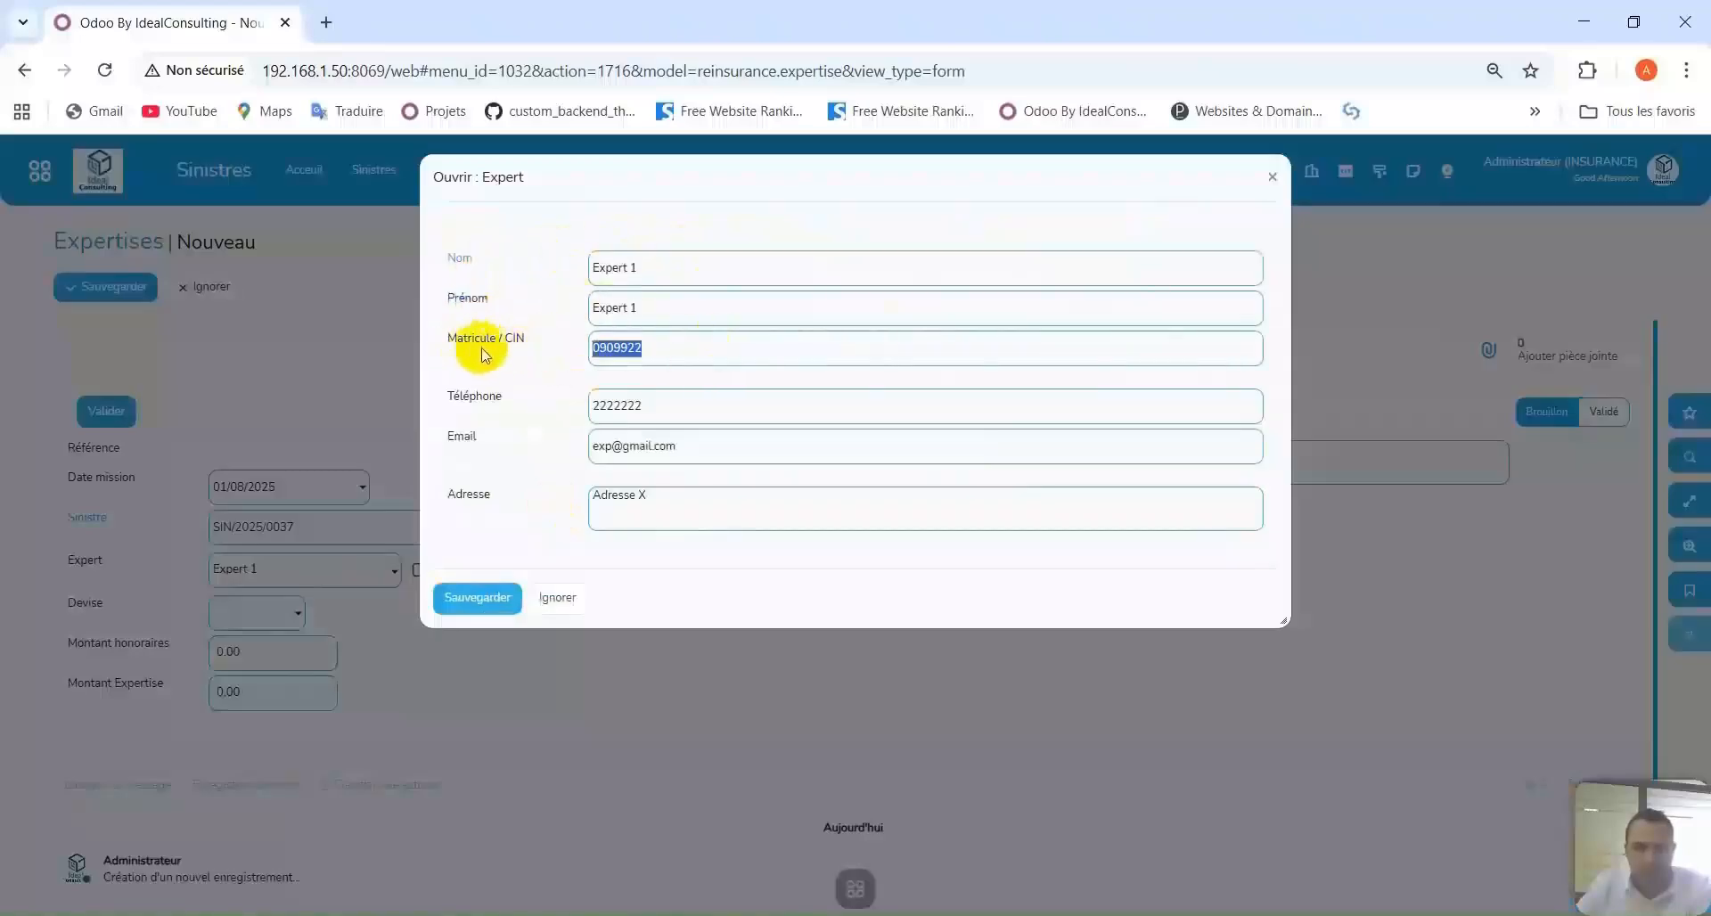
{"action": "left_click_drag", "start_coordinate": [654, 405], "coordinate": [573, 402]}
{"action": "left_click", "coordinate": [716, 453]}
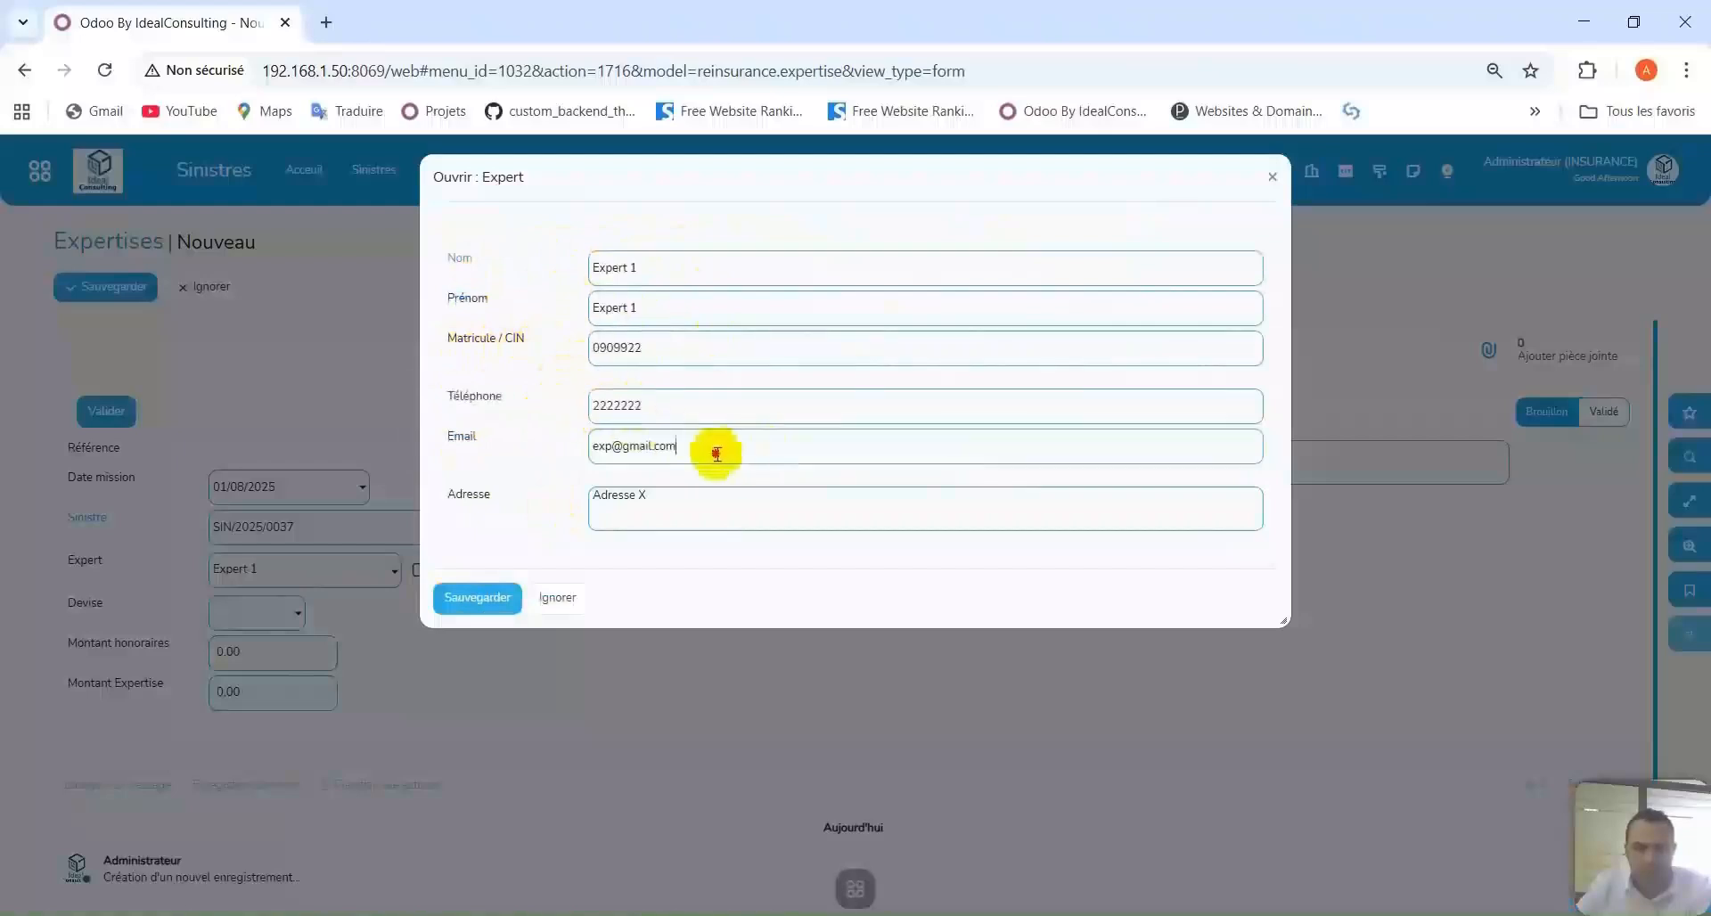
{"action": "left_click", "coordinate": [550, 606]}
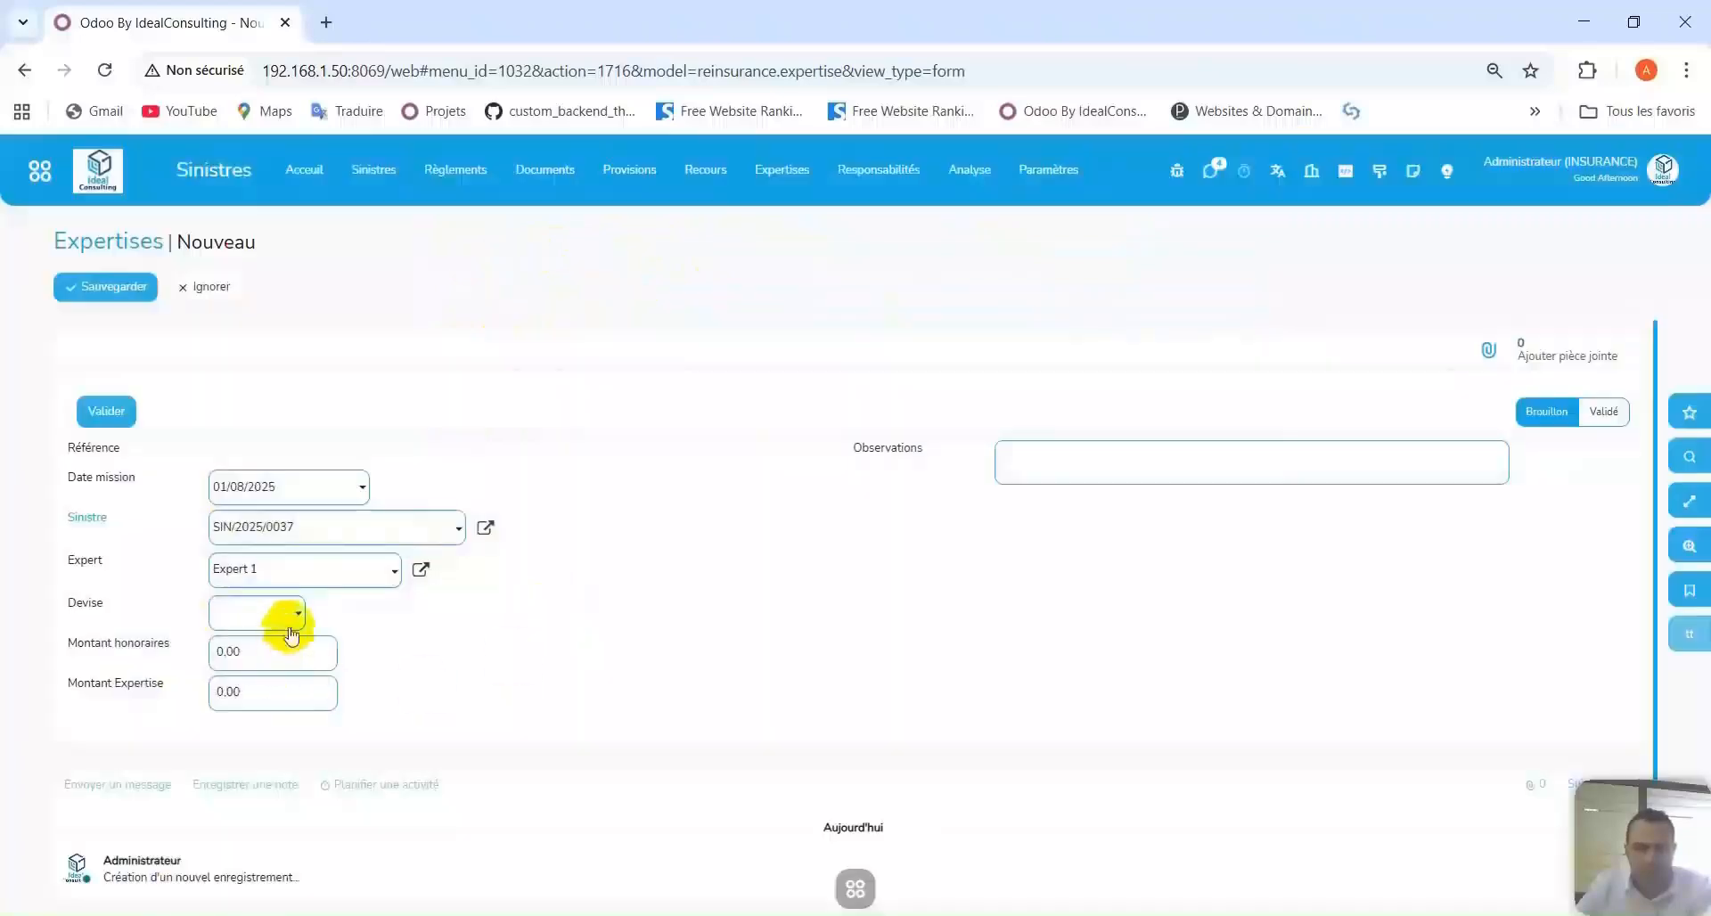
Set the expertise's currency to DT, mission date to 15/08/2025 and expertise amount to 20000, and validate it.
{"action": "left_click", "coordinate": [291, 624]}
{"action": "left_click", "coordinate": [274, 716]}
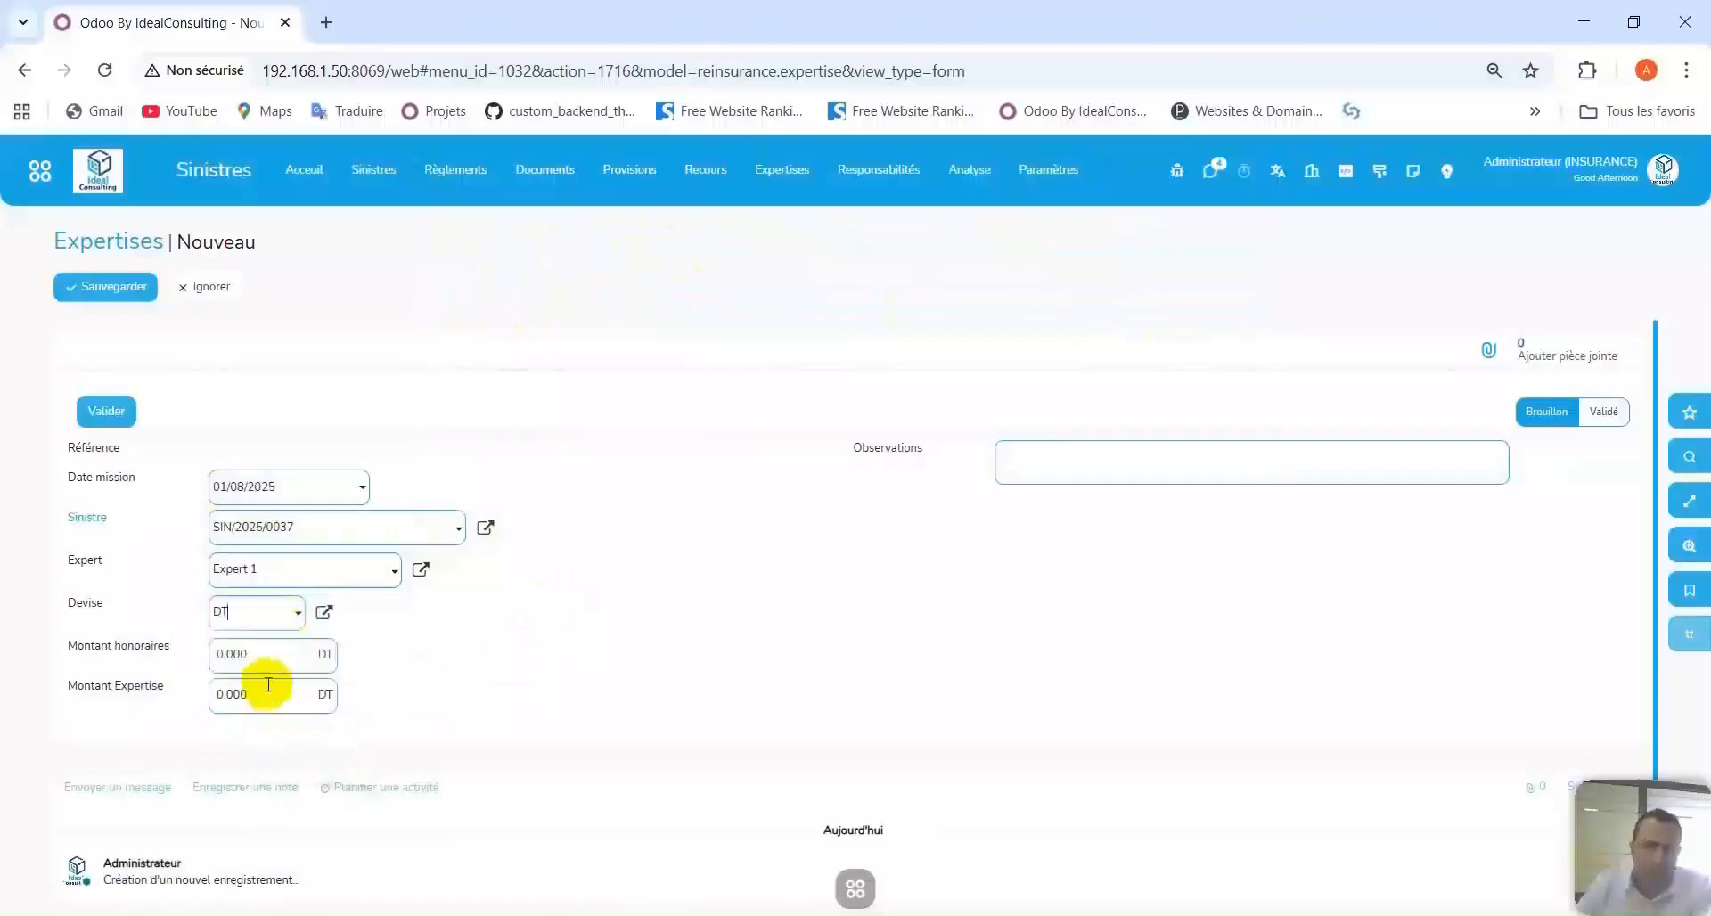
{"action": "left_click_drag", "start_coordinate": [293, 659], "coordinate": [42, 659]}
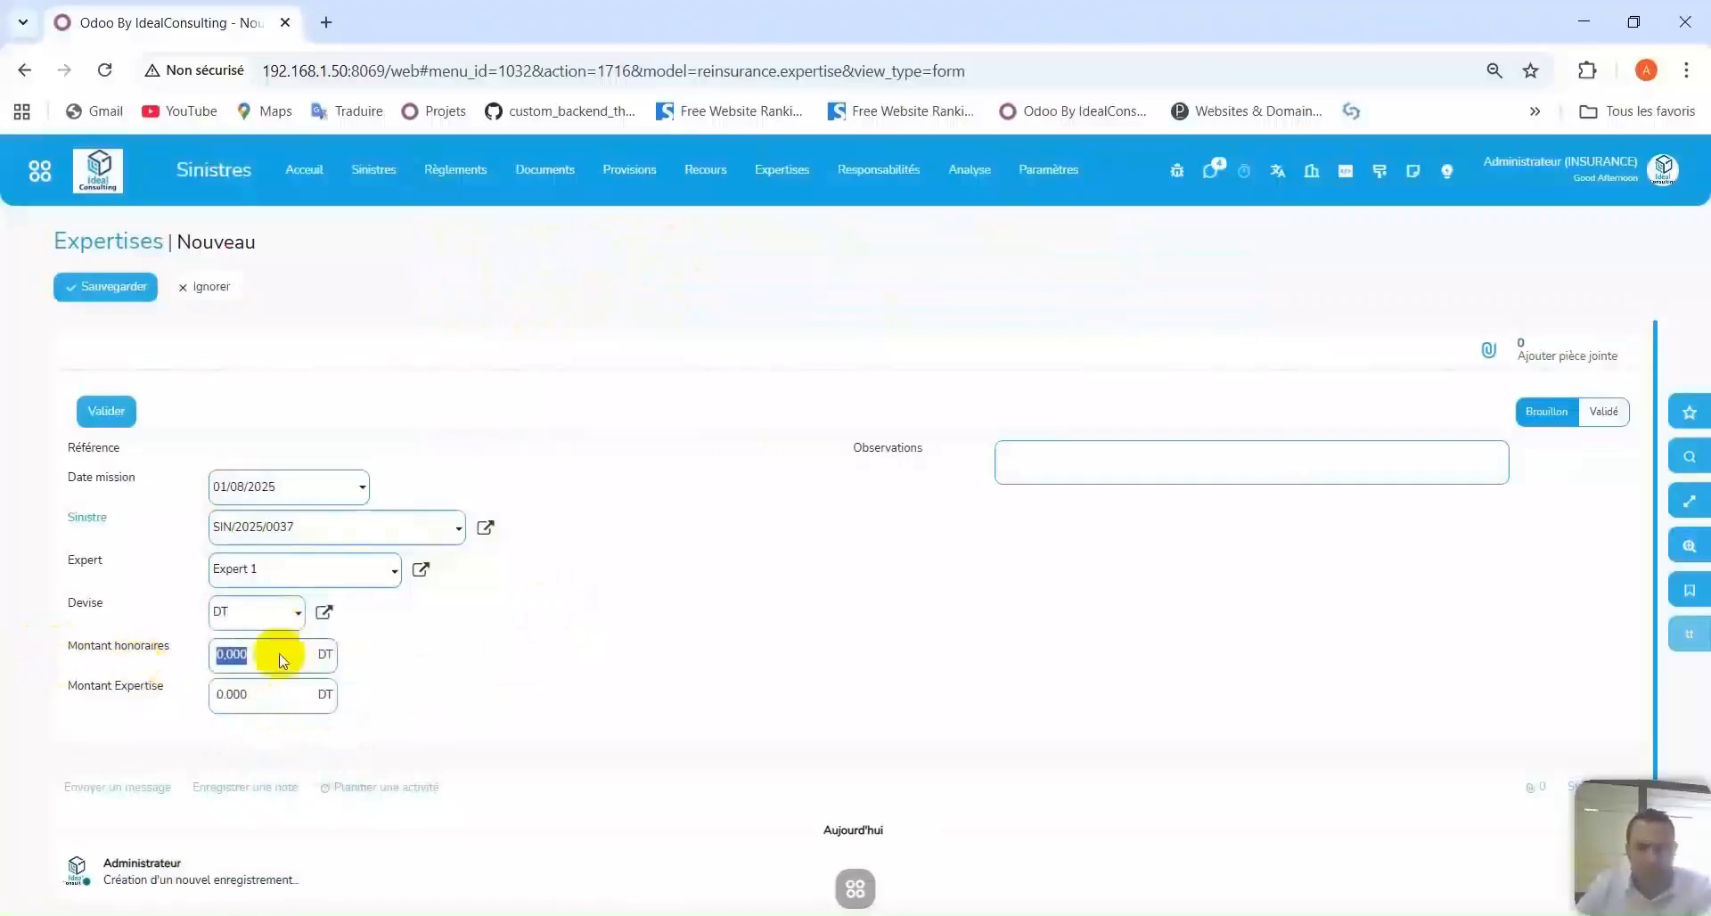
{"action": "left_click_drag", "start_coordinate": [321, 695], "coordinate": [175, 695]}
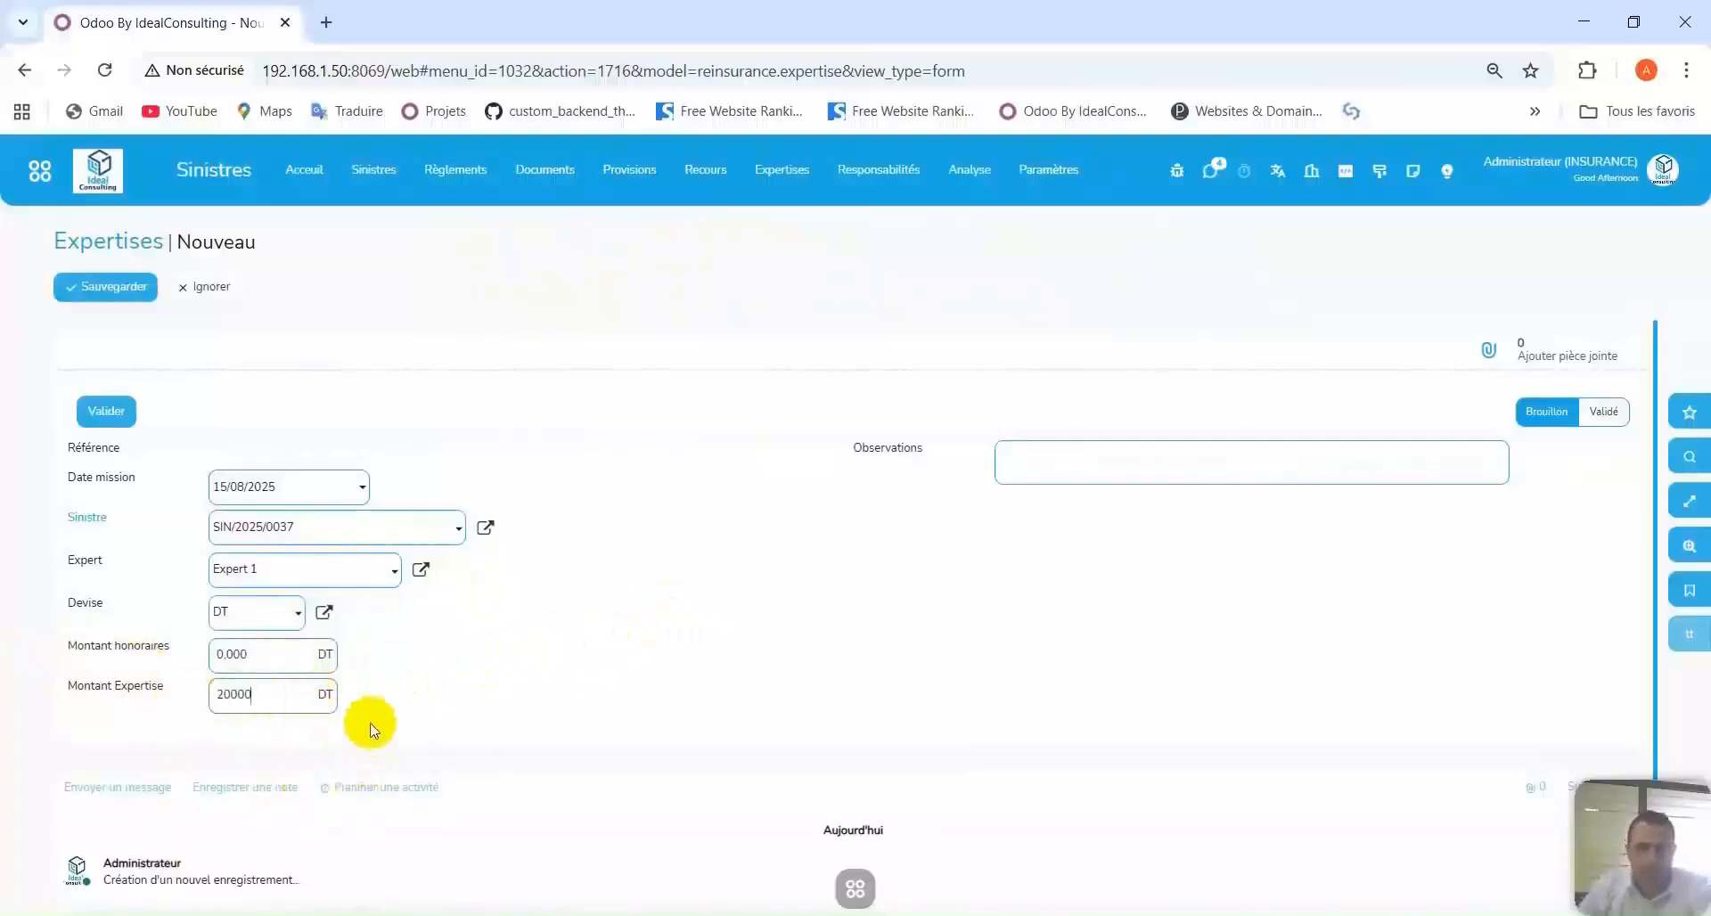
{"action": "left_click", "coordinate": [107, 410]}
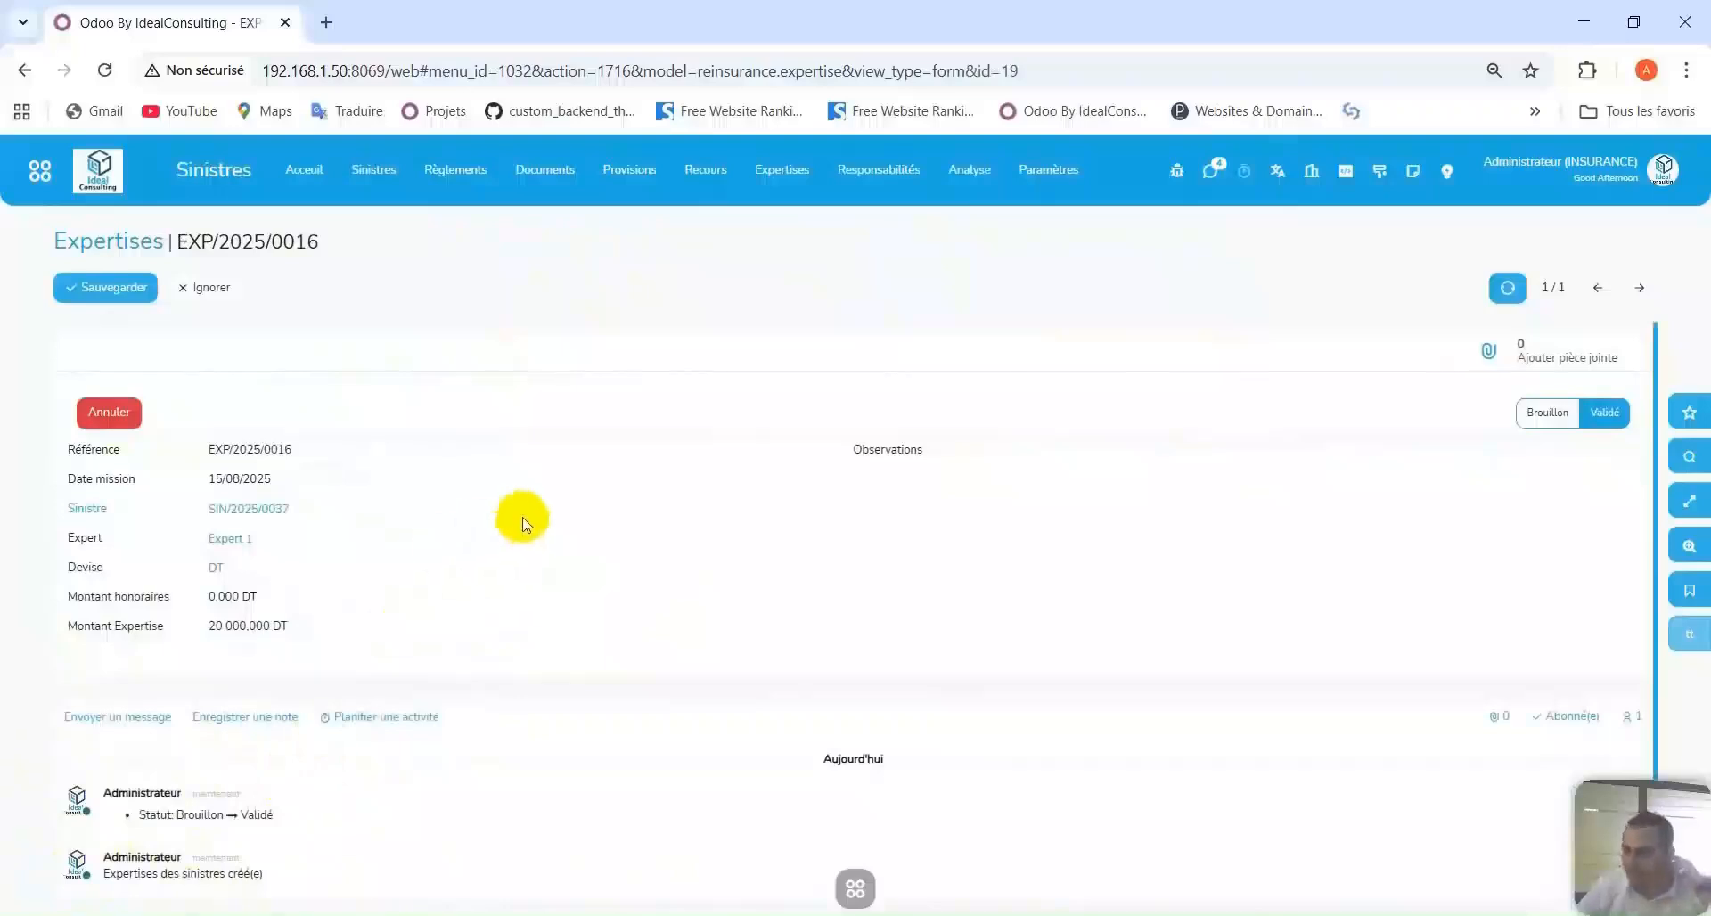
Open claim SIN/2025/0037, check its expertise amount and post the claim to accounting.
{"action": "left_click", "coordinate": [394, 165]}
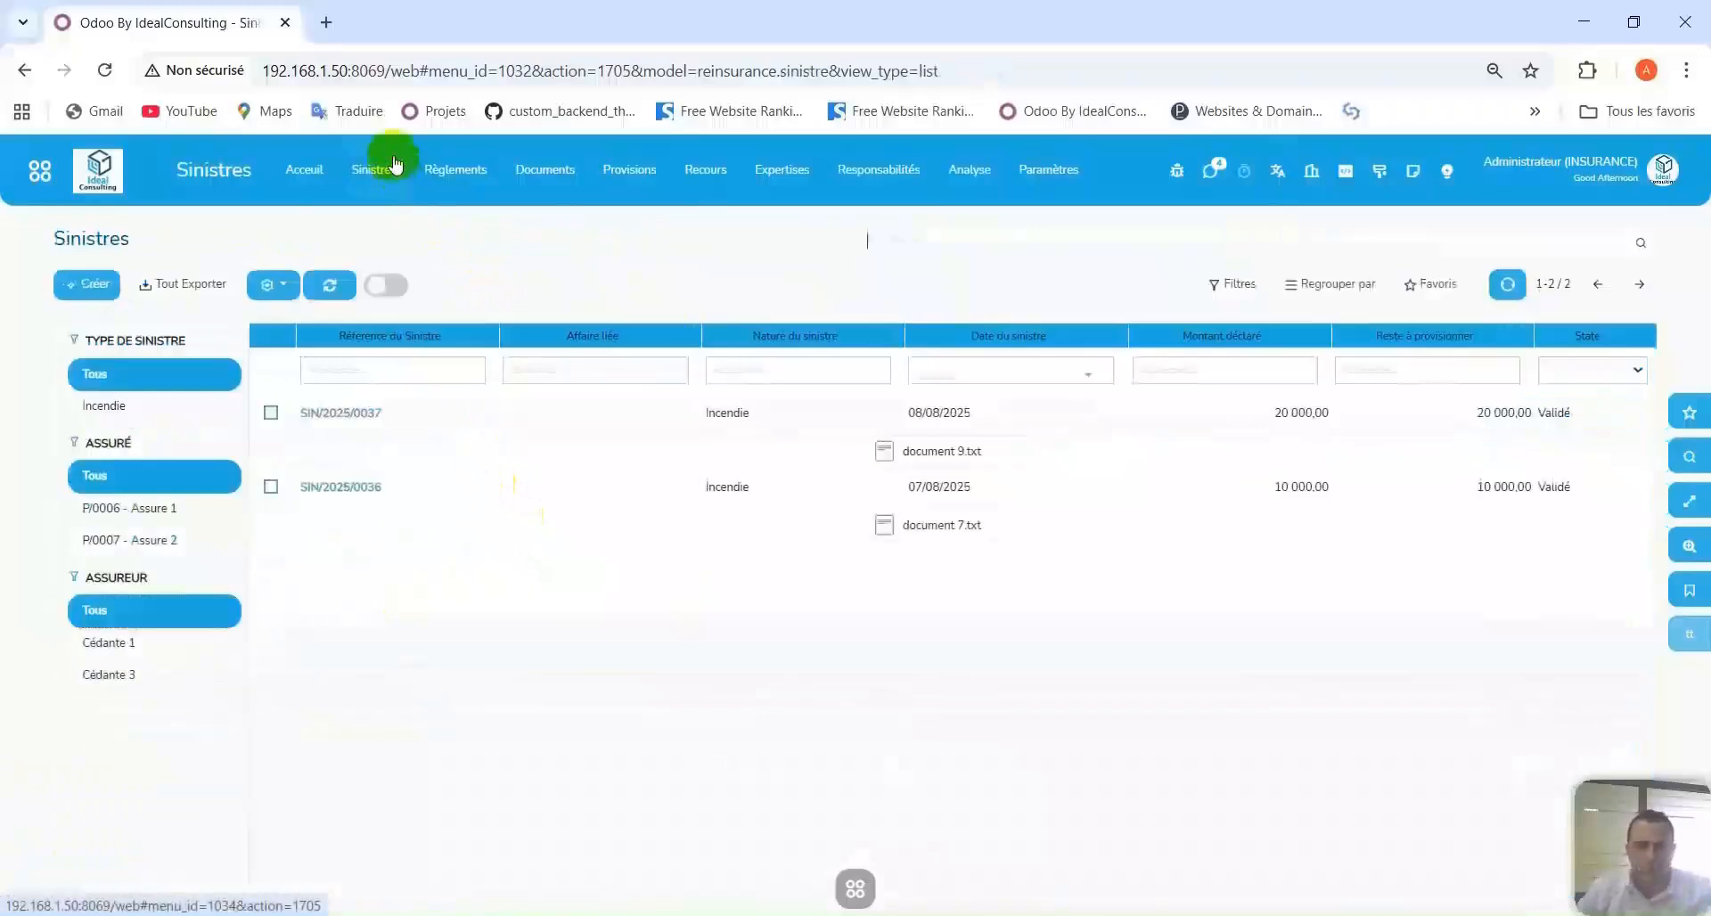
{"action": "left_click", "coordinate": [419, 417]}
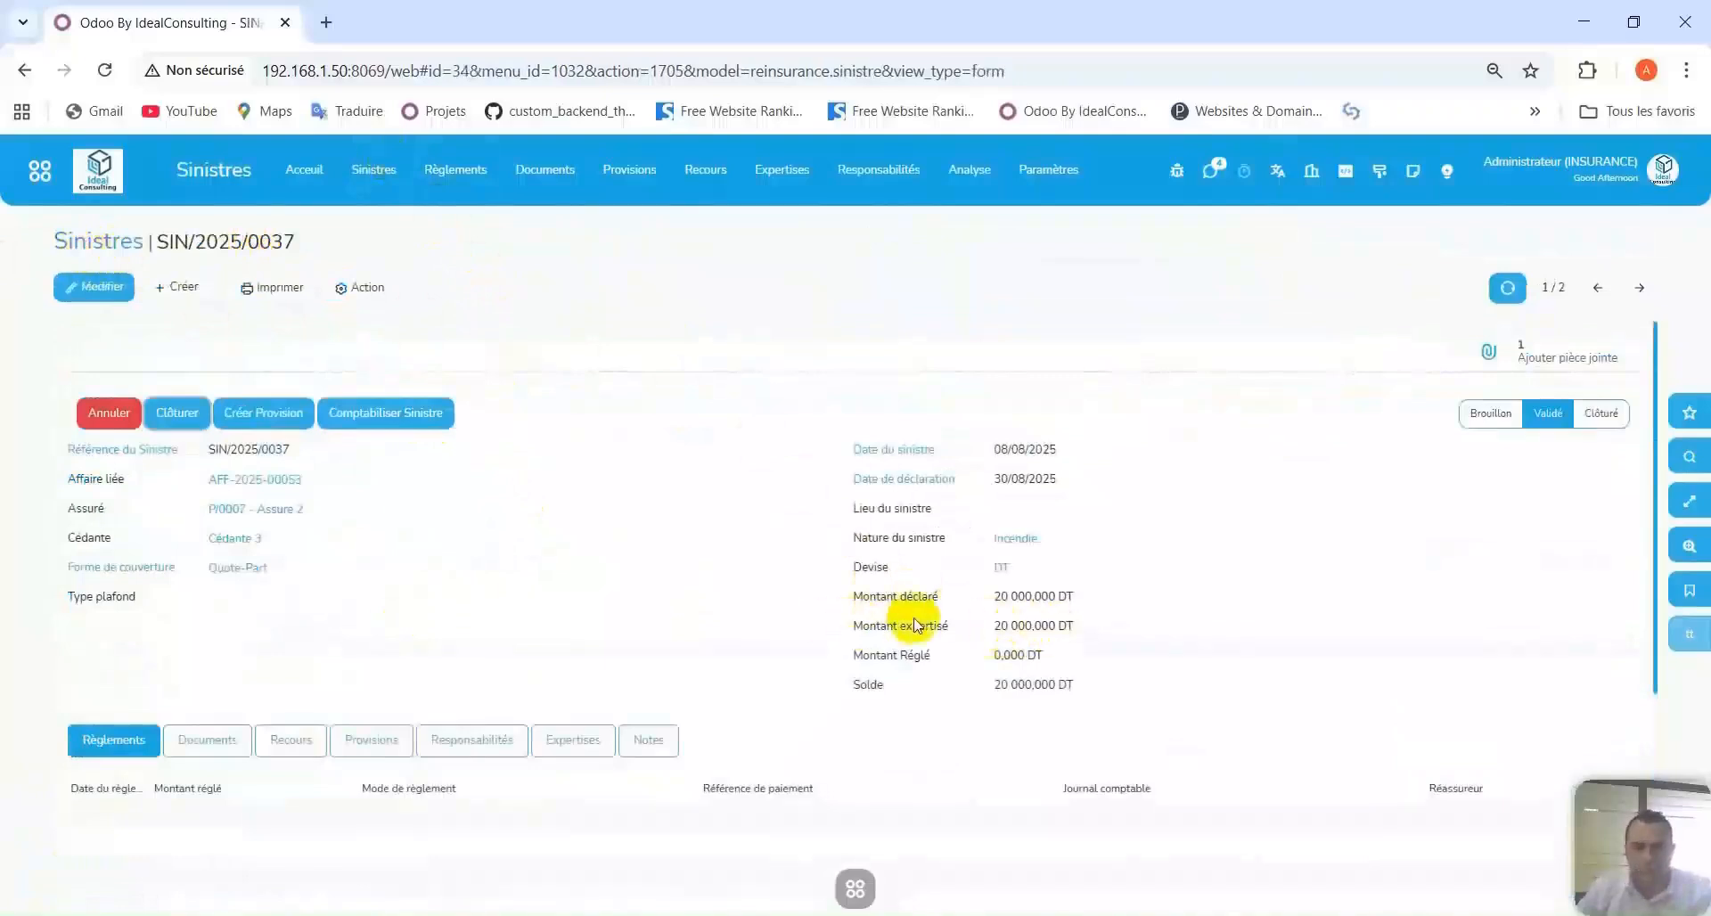
{"action": "left_click_drag", "start_coordinate": [980, 629], "coordinate": [1053, 640]}
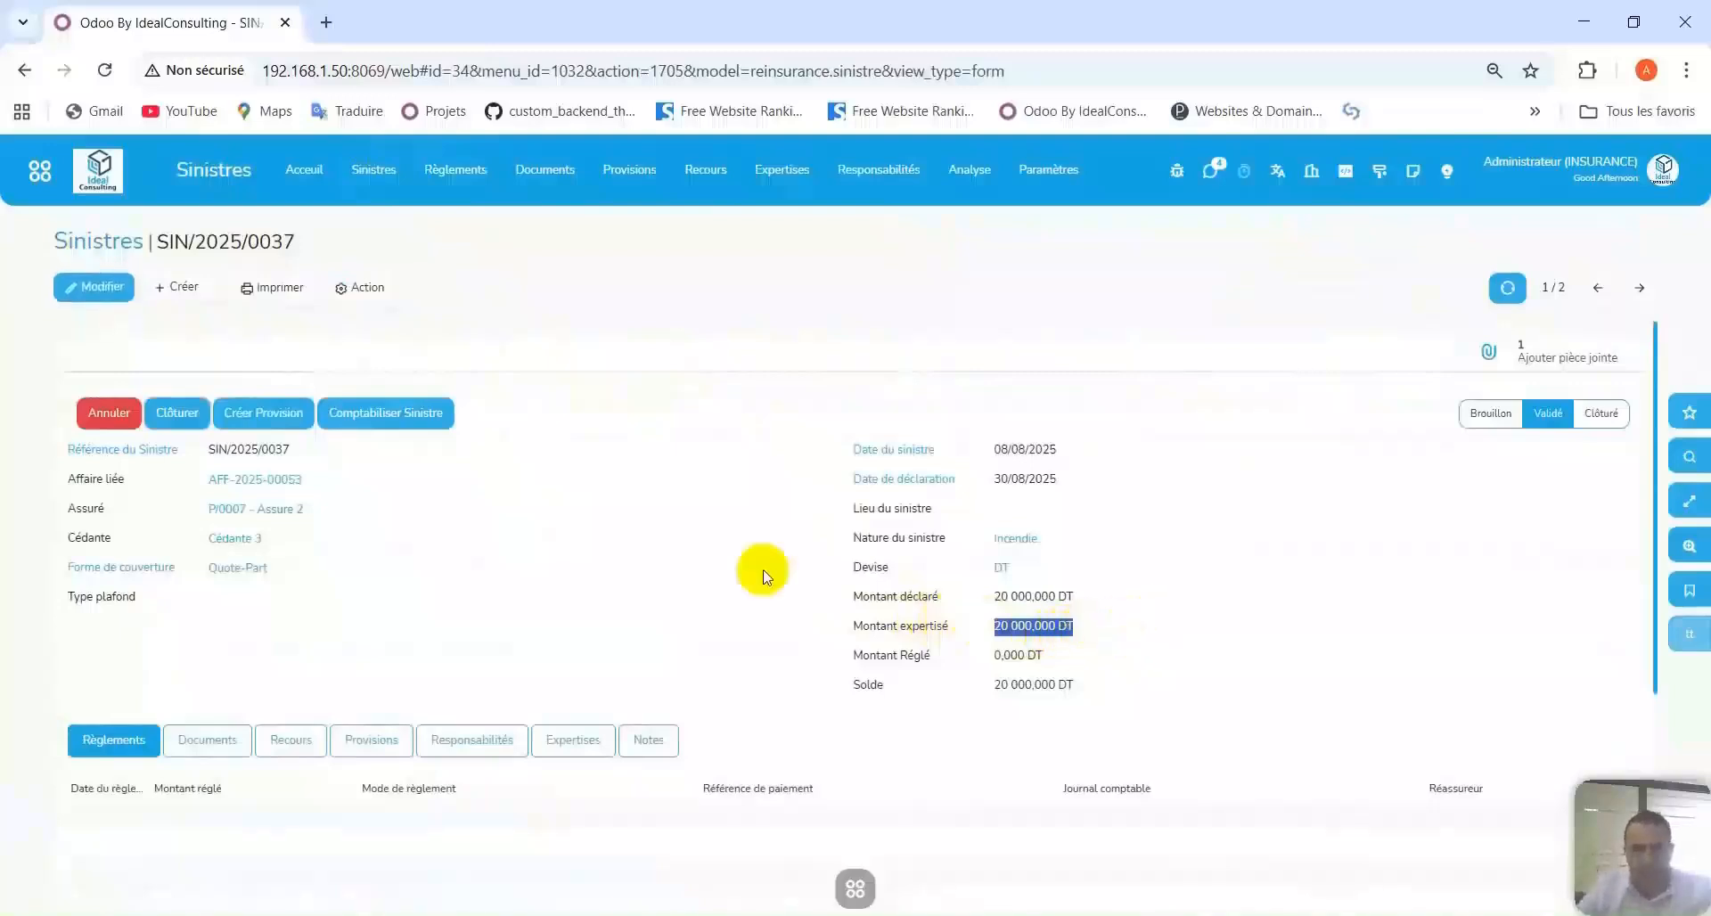
{"action": "left_click", "coordinate": [392, 426]}
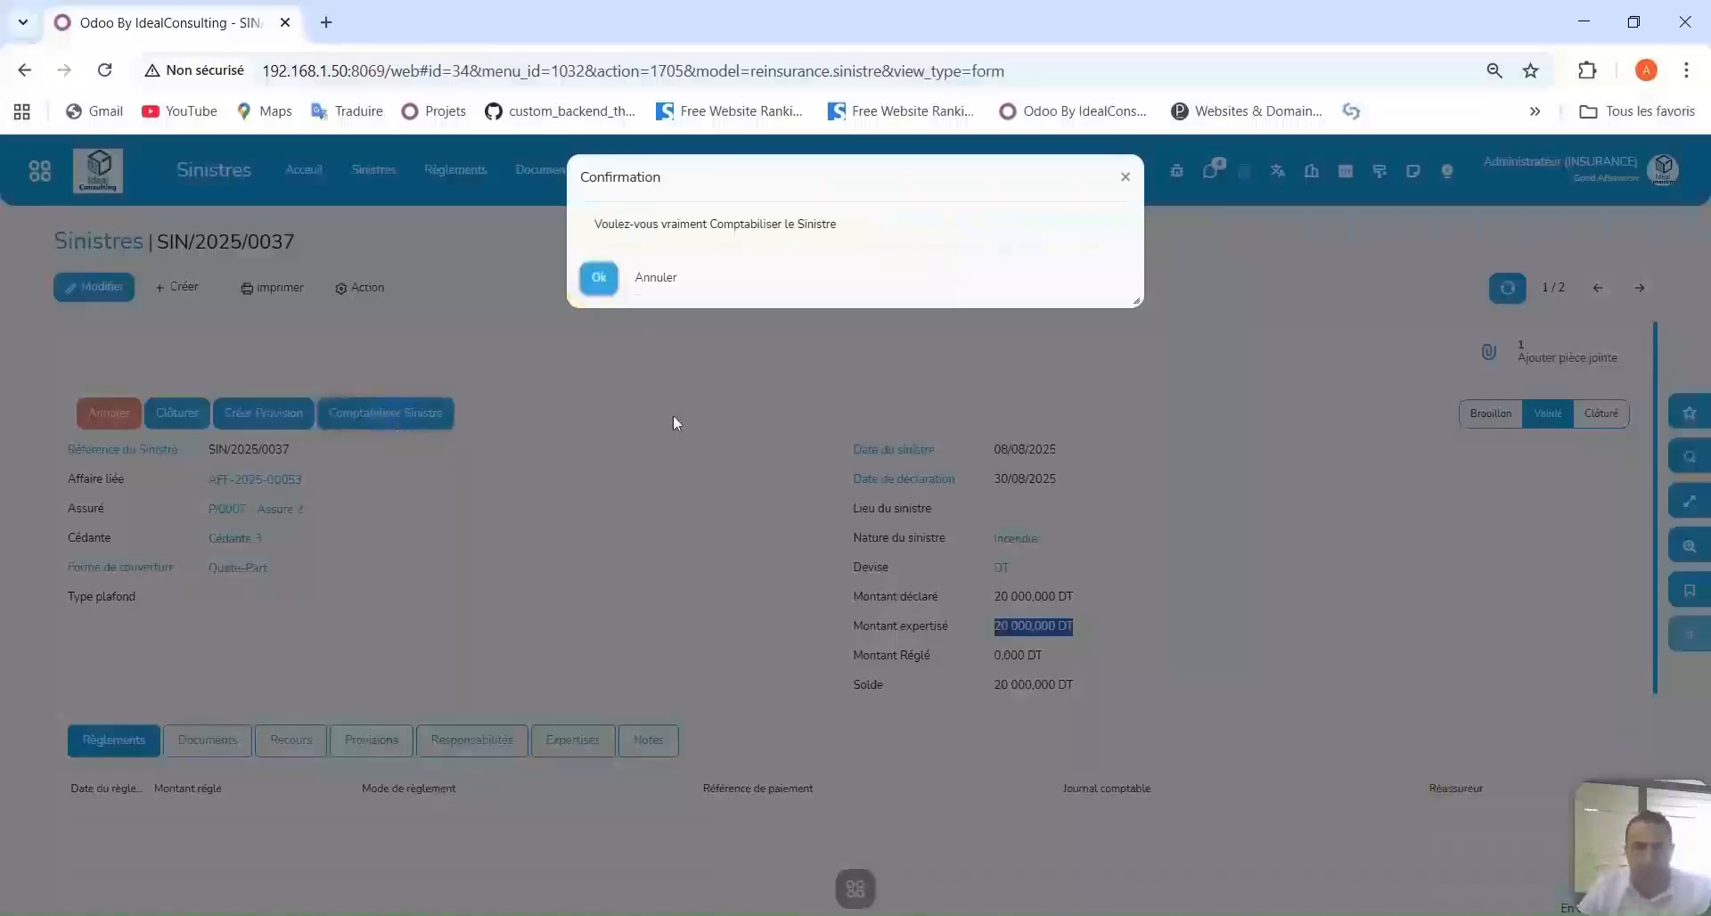
{"action": "left_click", "coordinate": [687, 395]}
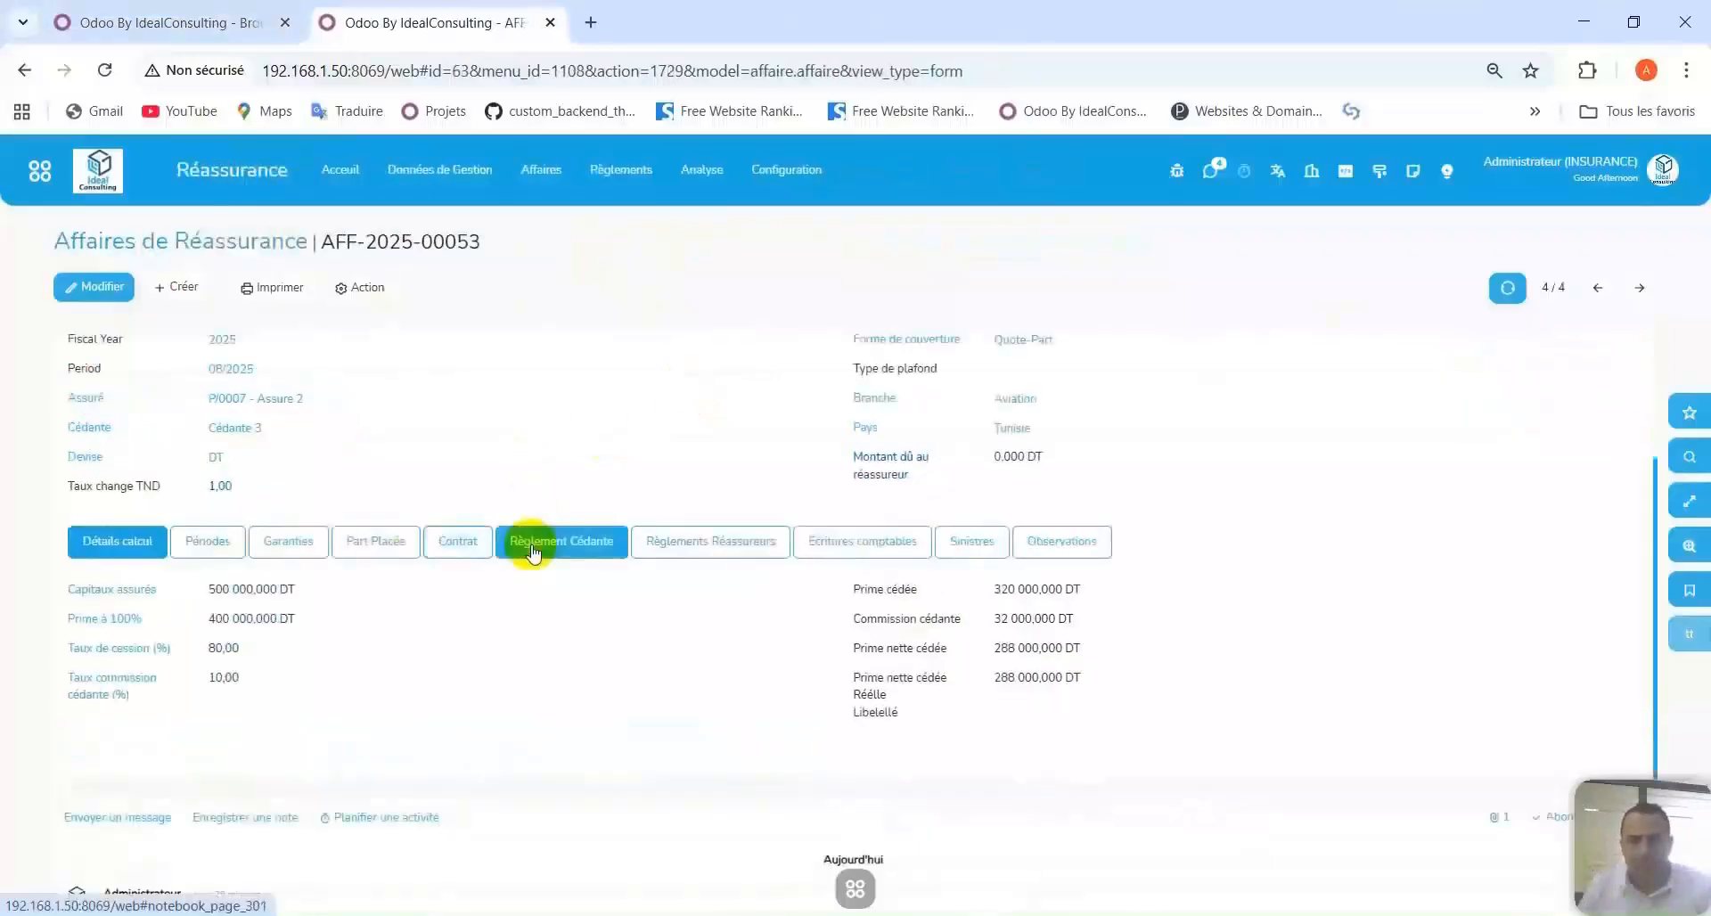
Examine the accounting entries of affair AFF-2025-00053, including the lines for the SIN/2025/0037 claim settlement.
{"action": "left_click", "coordinate": [811, 541]}
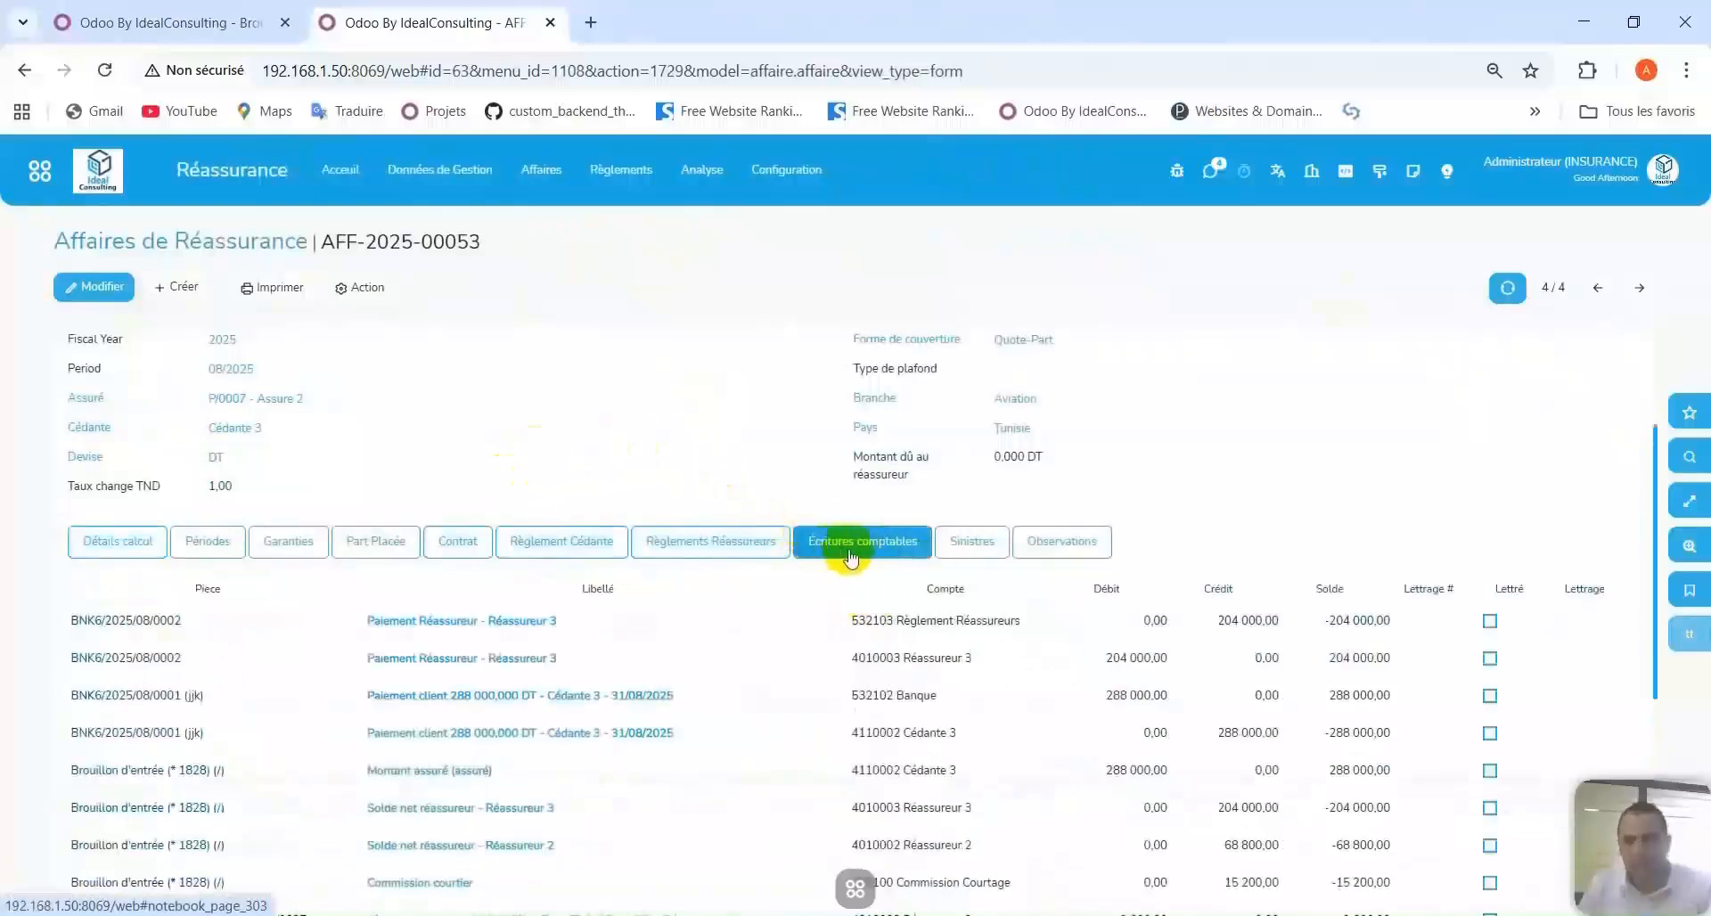
{"action": "scroll", "coordinate": [846, 624], "scroll_direction": "down", "scroll_amount": 3}
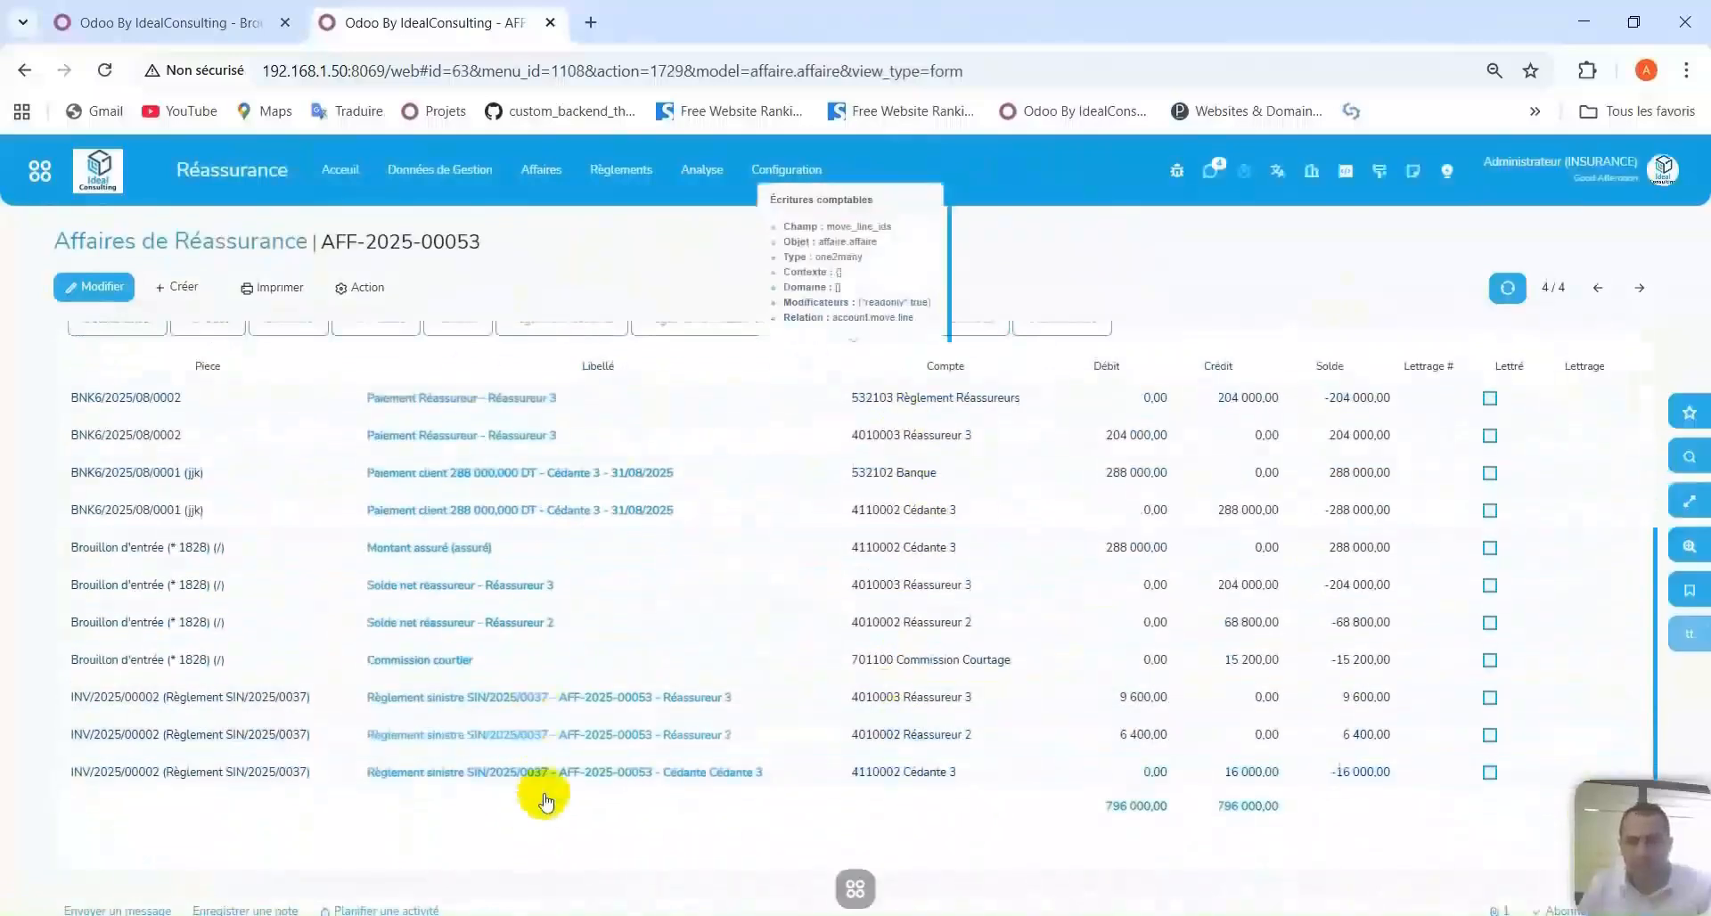
{"action": "scroll", "coordinate": [515, 642], "scroll_direction": "up", "scroll_amount": 1}
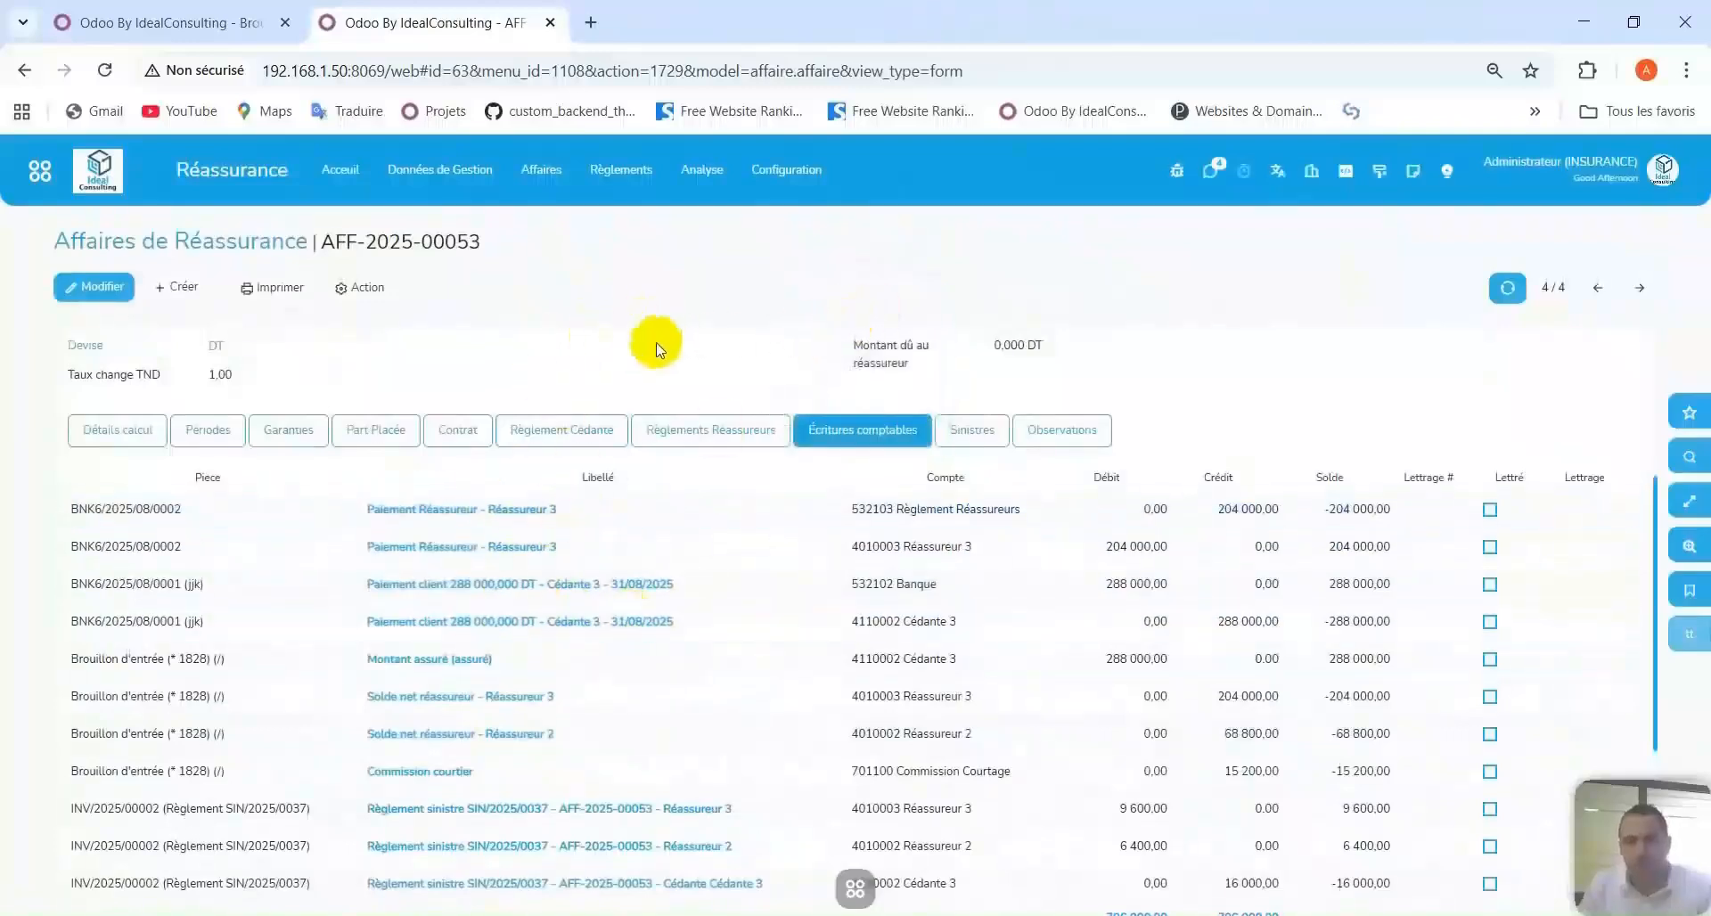
{"action": "scroll", "coordinate": [657, 343], "scroll_direction": "up", "scroll_amount": 2}
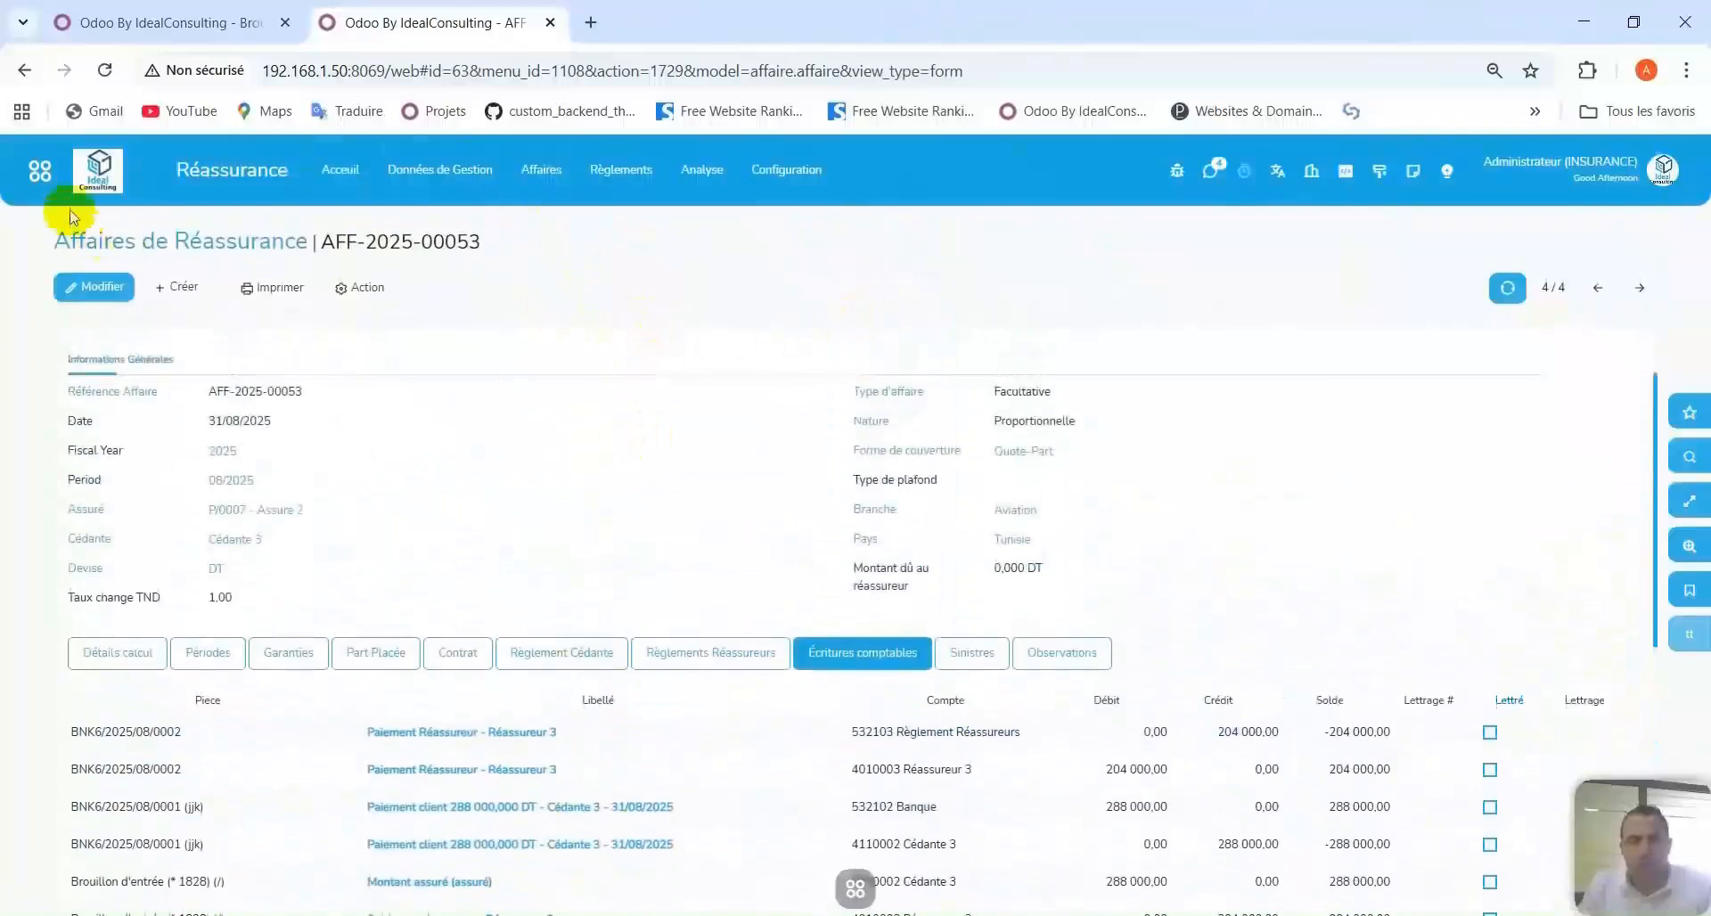
Open the list of accounting documents (Pièces comptables) in the Comptabilité-Finance module.
{"action": "left_click", "coordinate": [40, 171]}
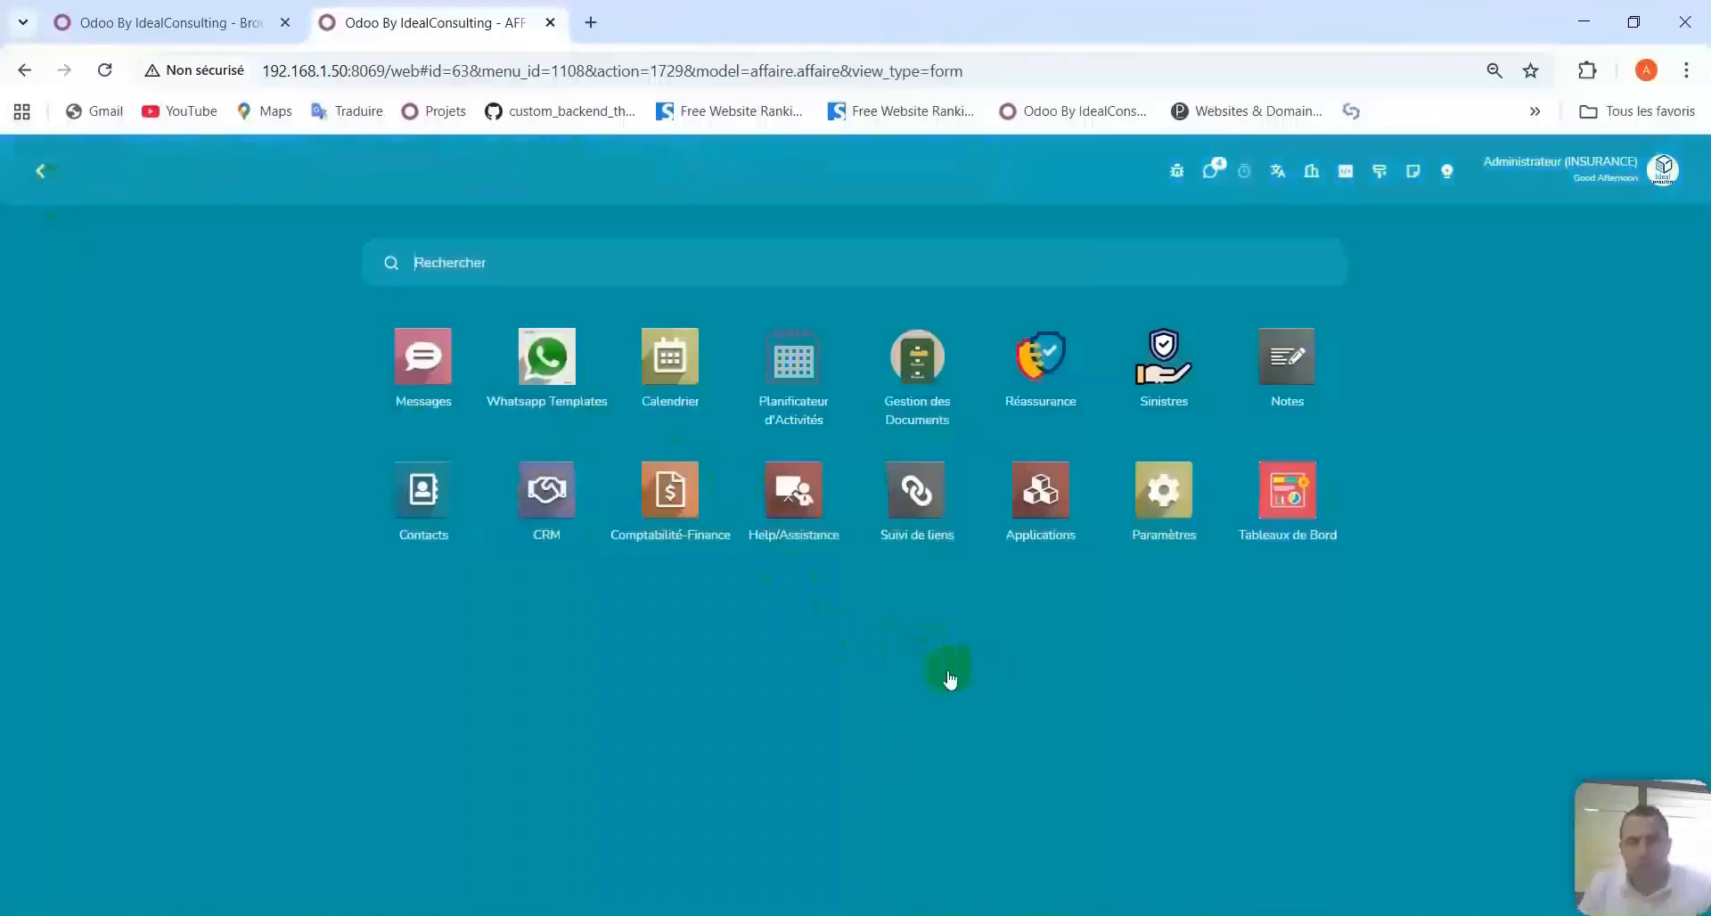
{"action": "left_click", "coordinate": [692, 534]}
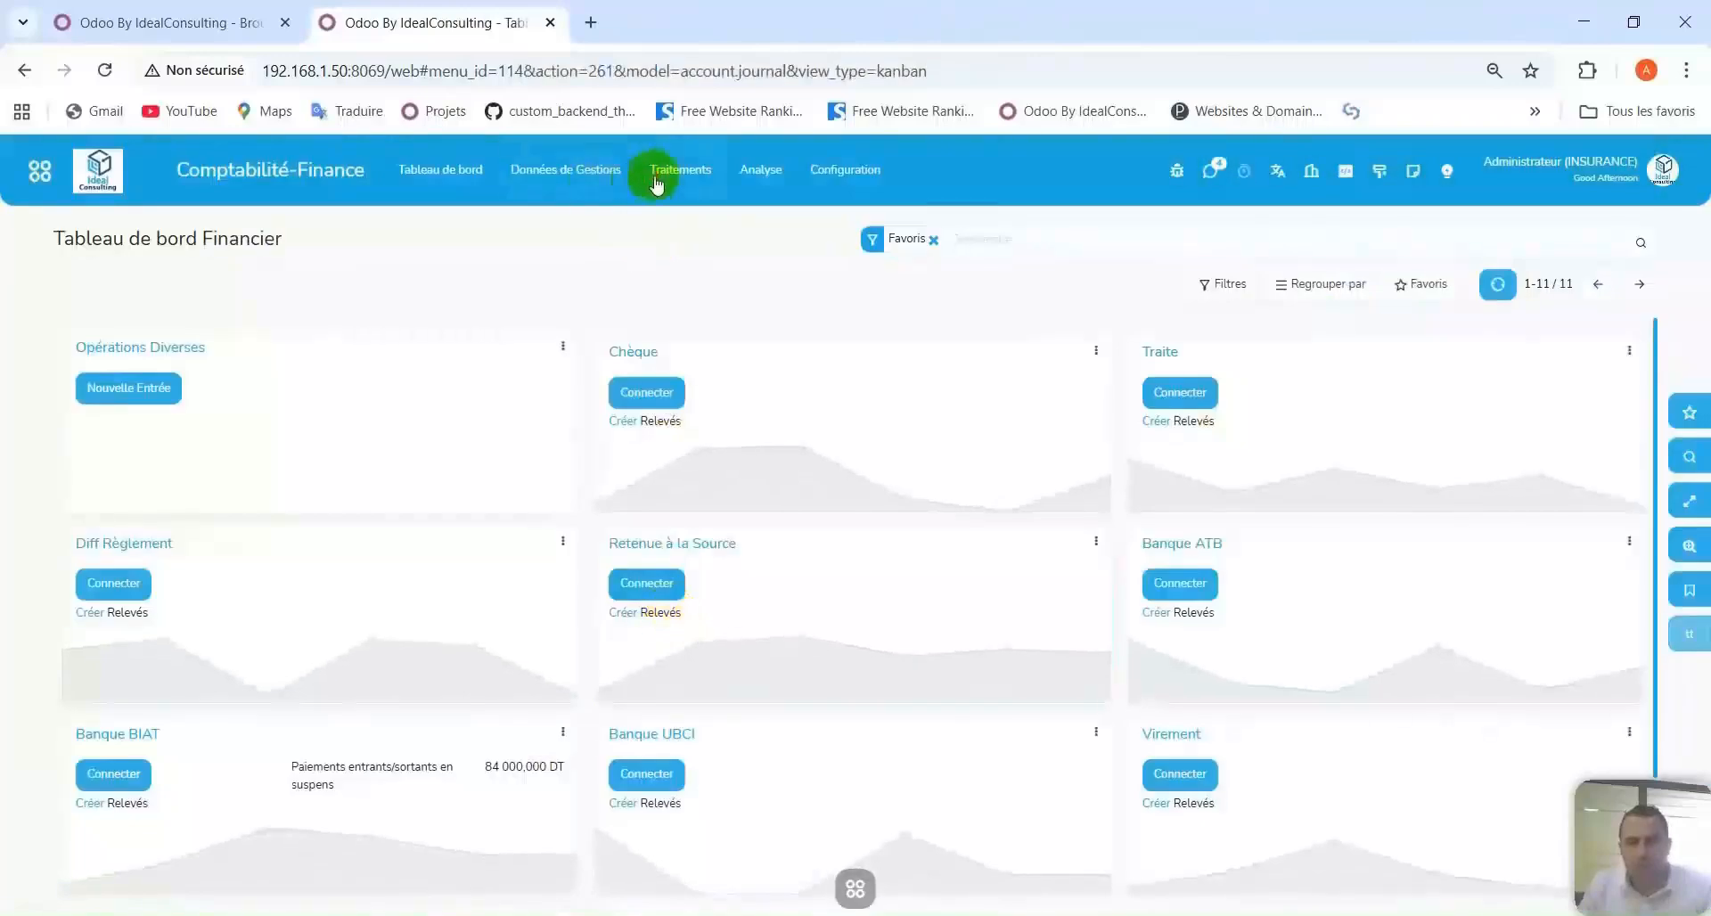
{"action": "left_click", "coordinate": [677, 223]}
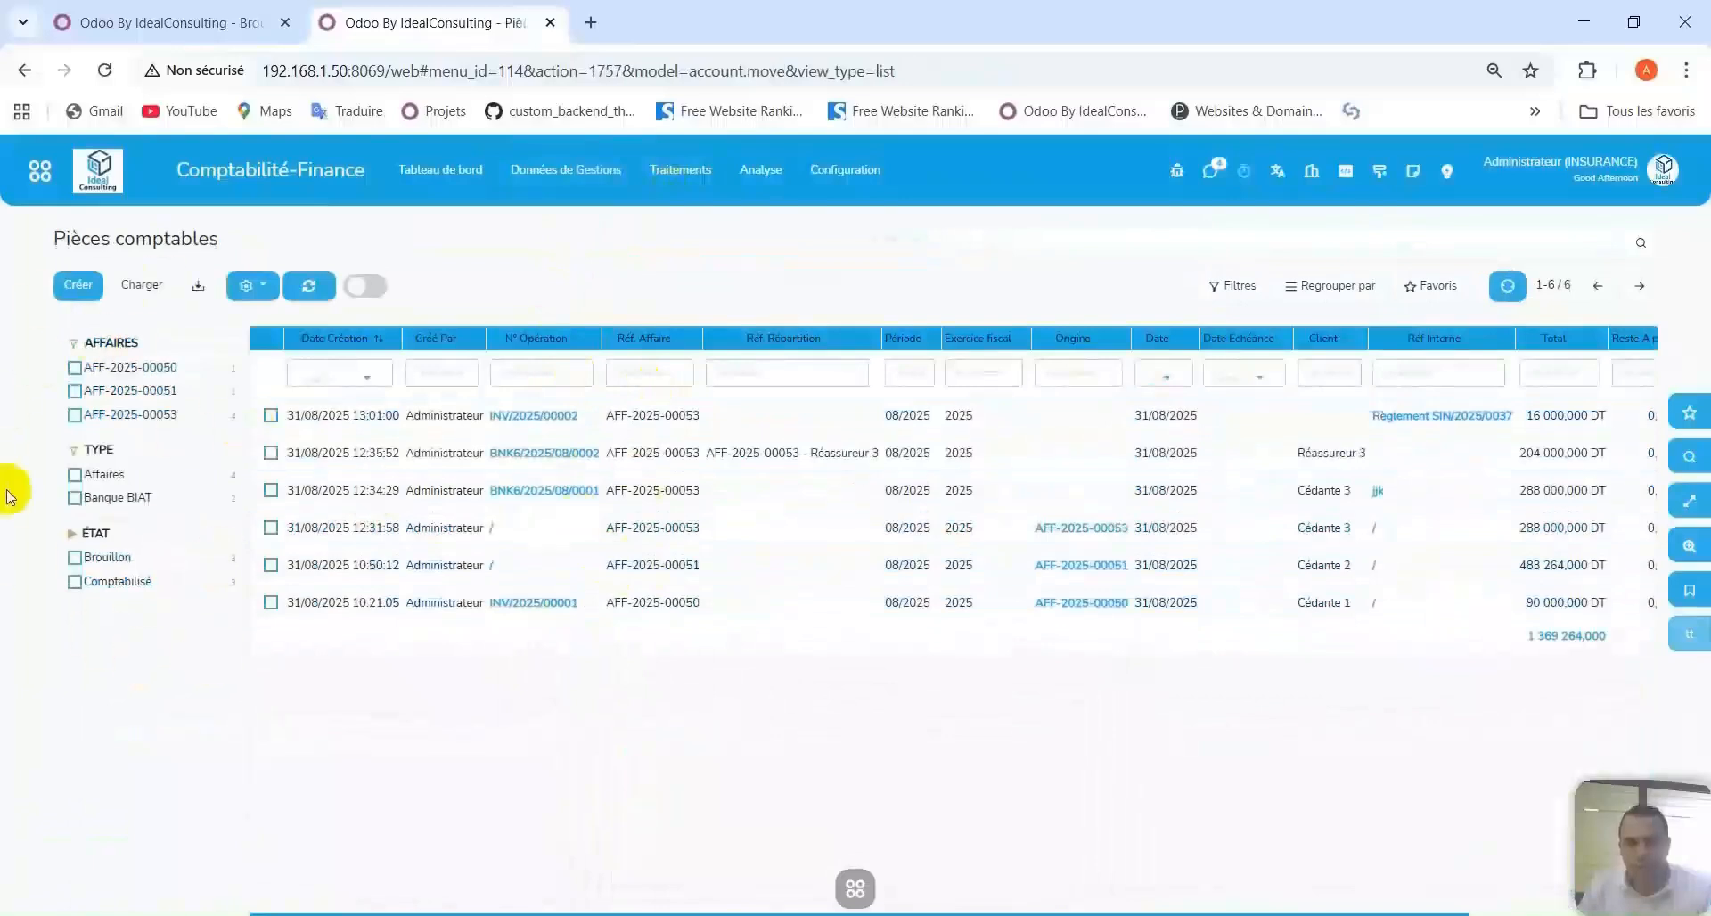
Filter the accounting documents by affairs AFF-2025-00050 and AFF-2025-00051, by type Banque BIAT, and by states Brouillon and Comptabilisé.
{"action": "left_click", "coordinate": [74, 392]}
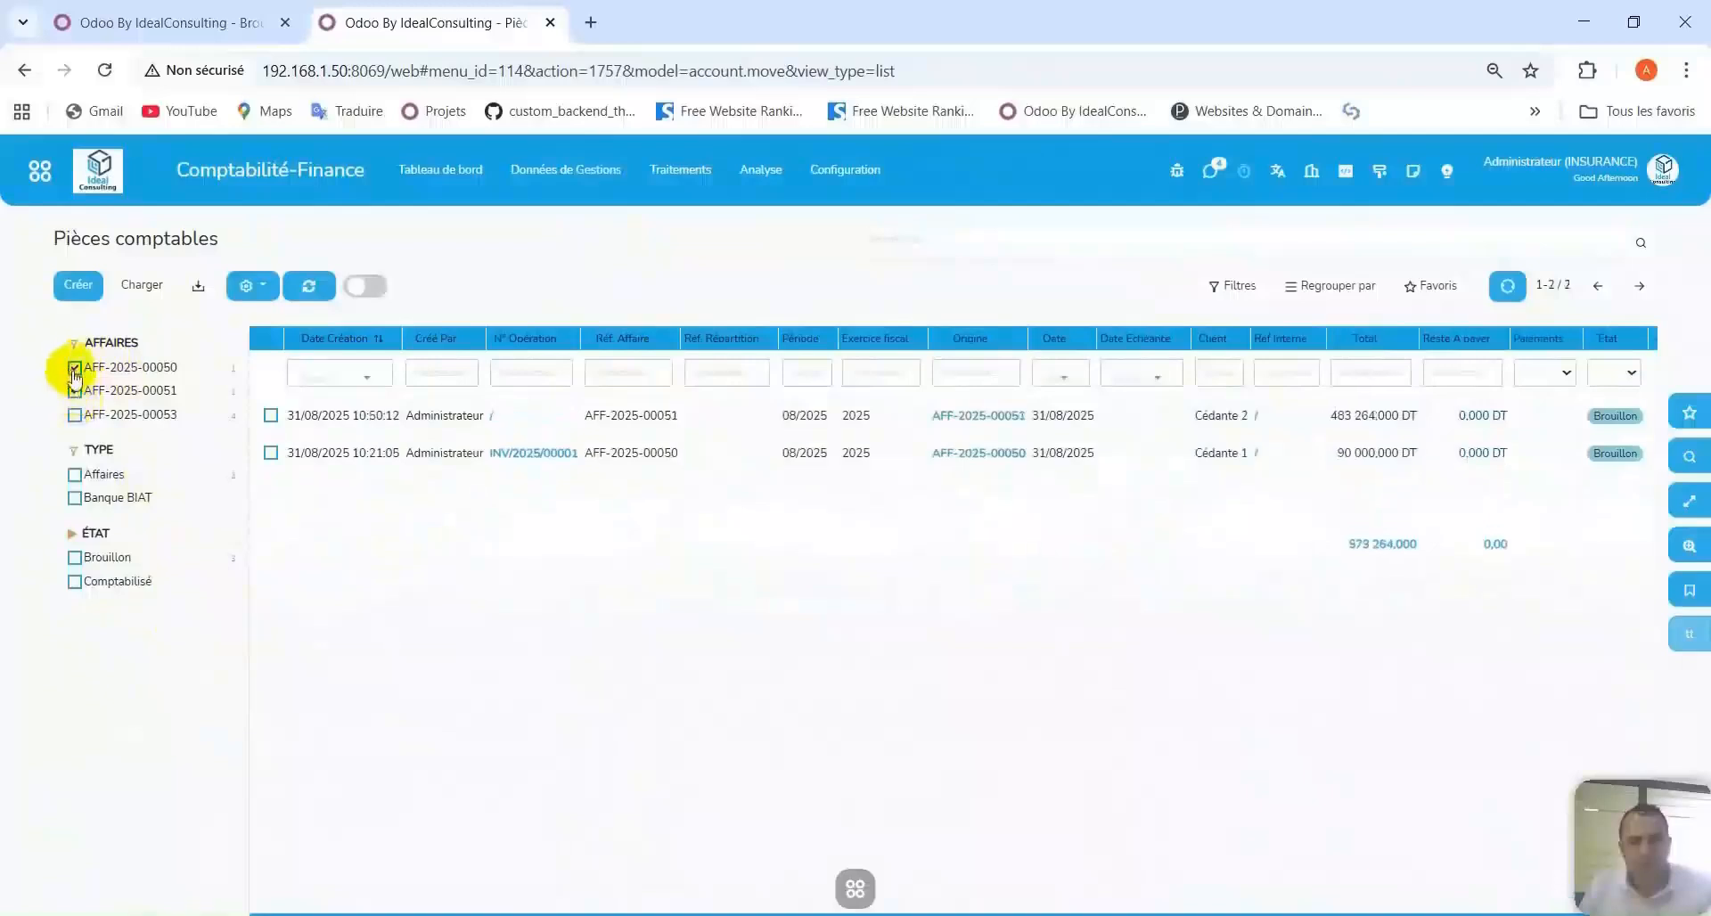
{"action": "left_click", "coordinate": [75, 391]}
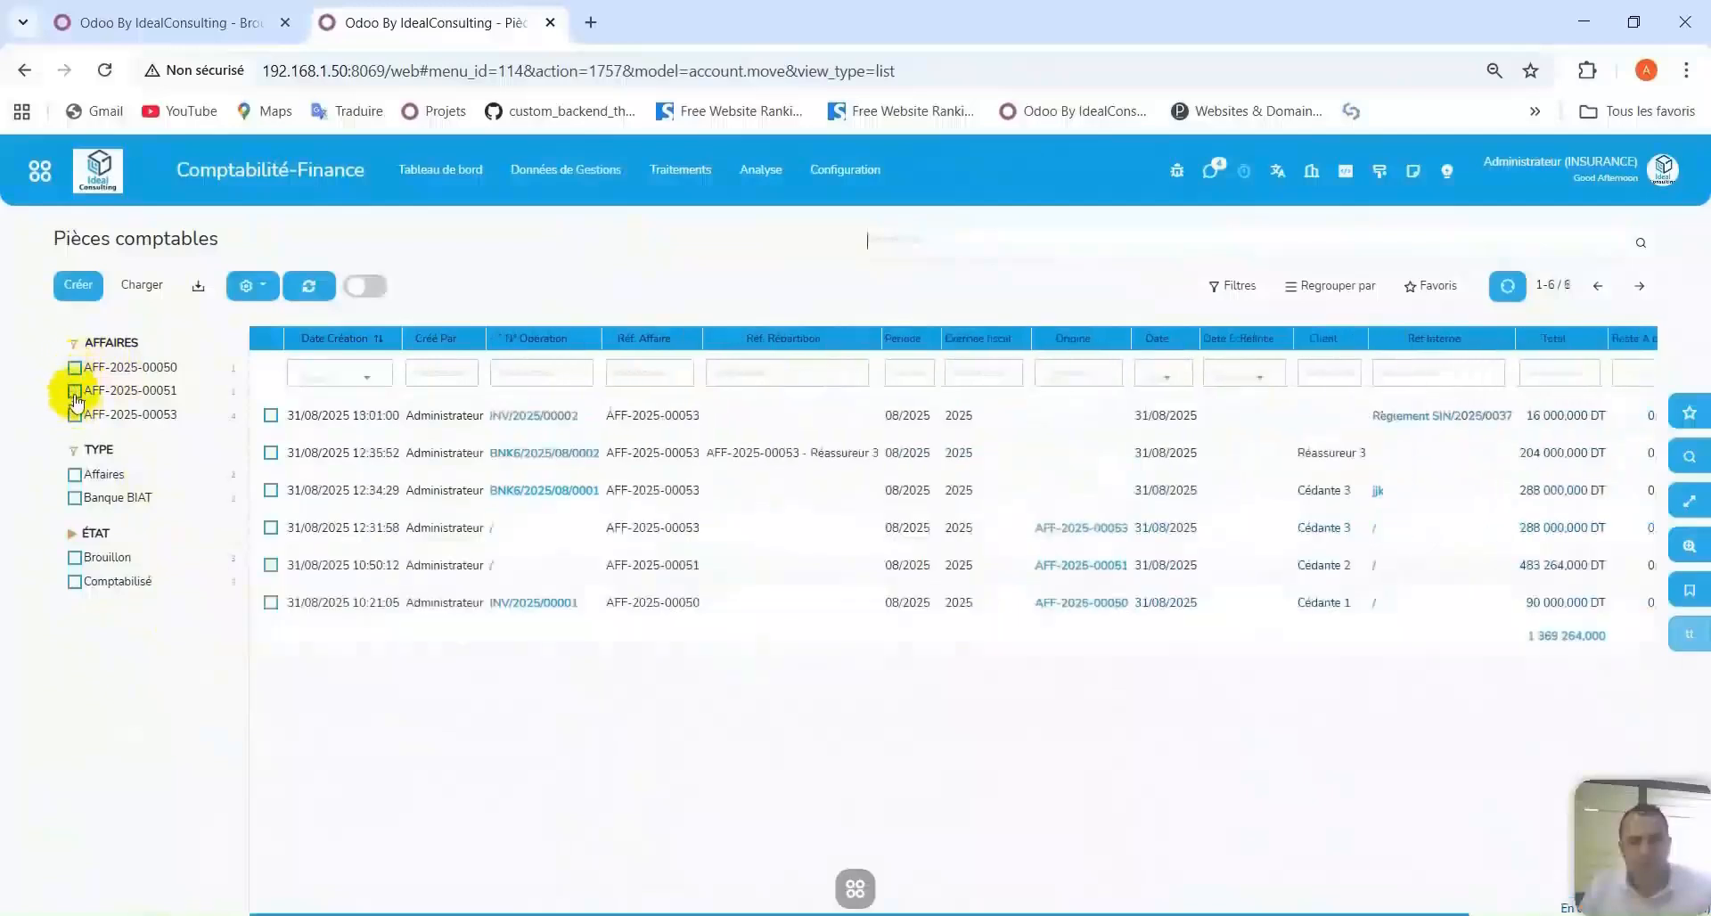
{"action": "left_click", "coordinate": [75, 500]}
{"action": "left_click", "coordinate": [74, 500]}
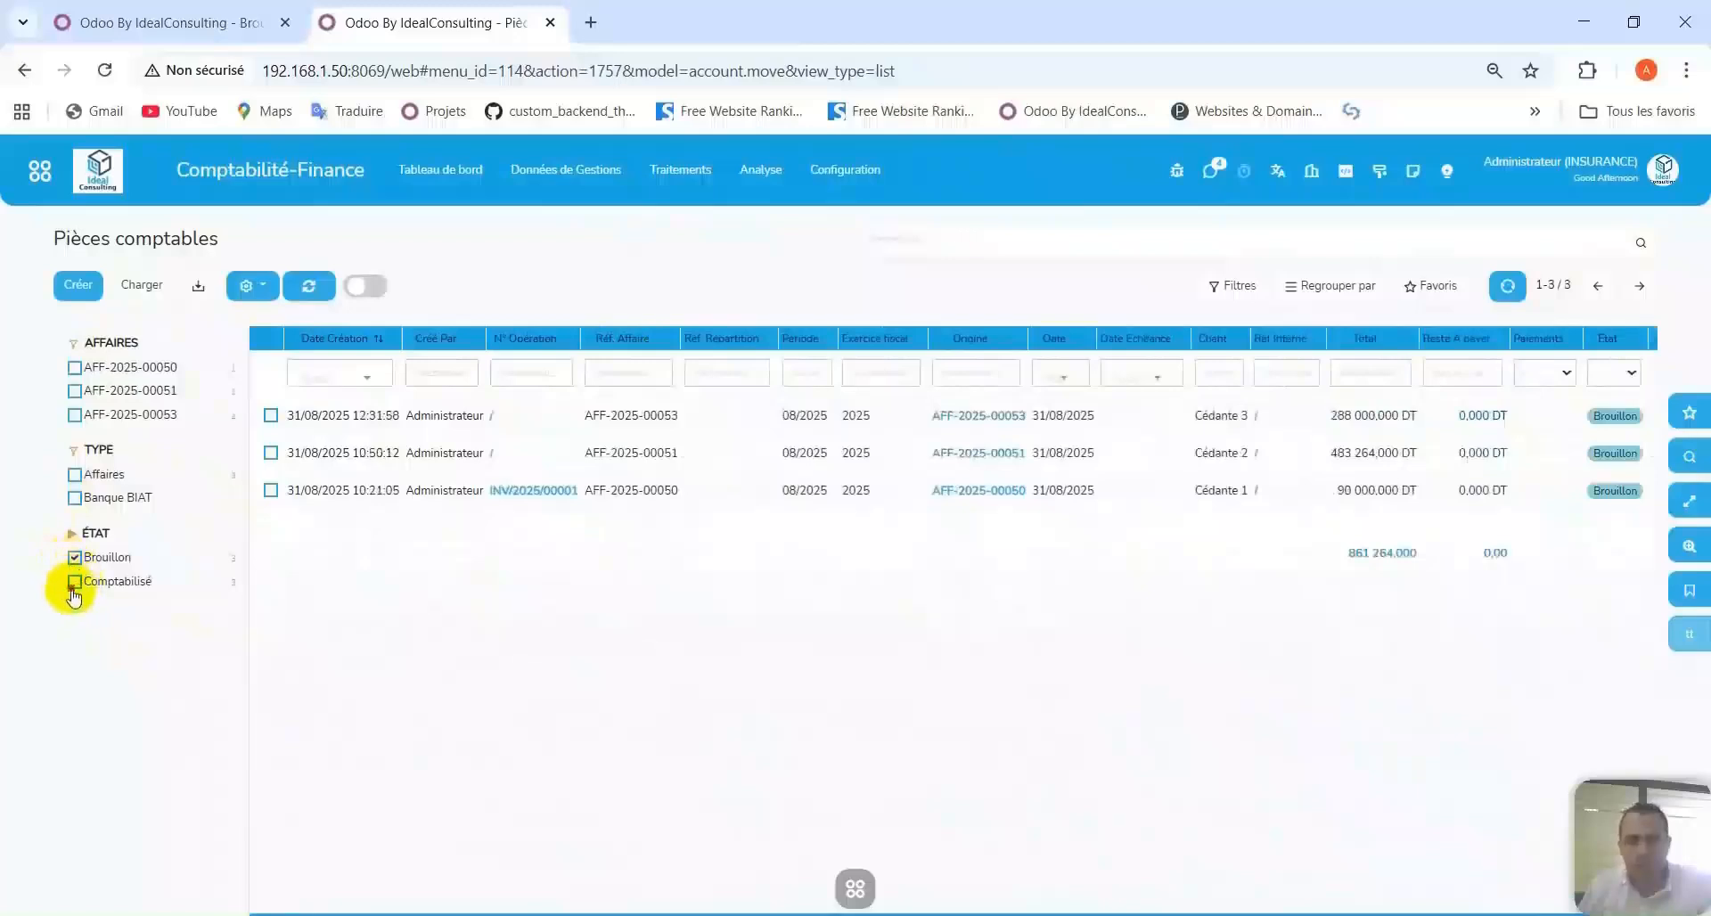
{"action": "left_click", "coordinate": [75, 582]}
{"action": "left_click", "coordinate": [75, 559]}
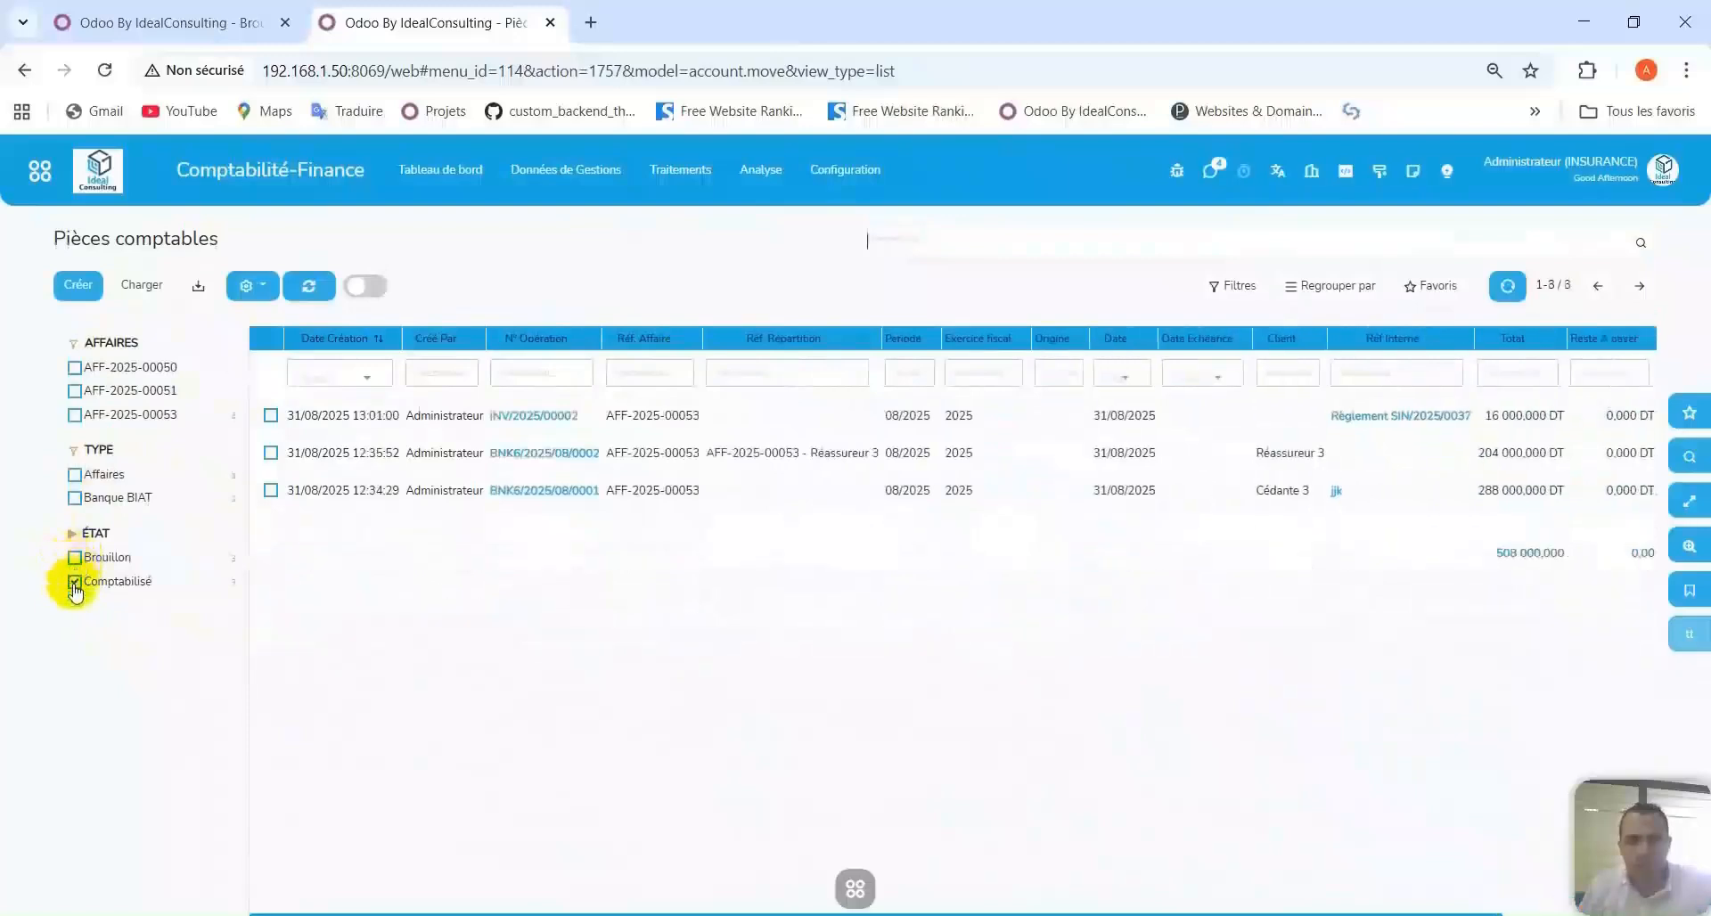
Open affair AFF-2025-00053 in the Réassurance module, review its Bordereau Cession Cédante in full screen and close it.
{"action": "left_click", "coordinate": [173, 161]}
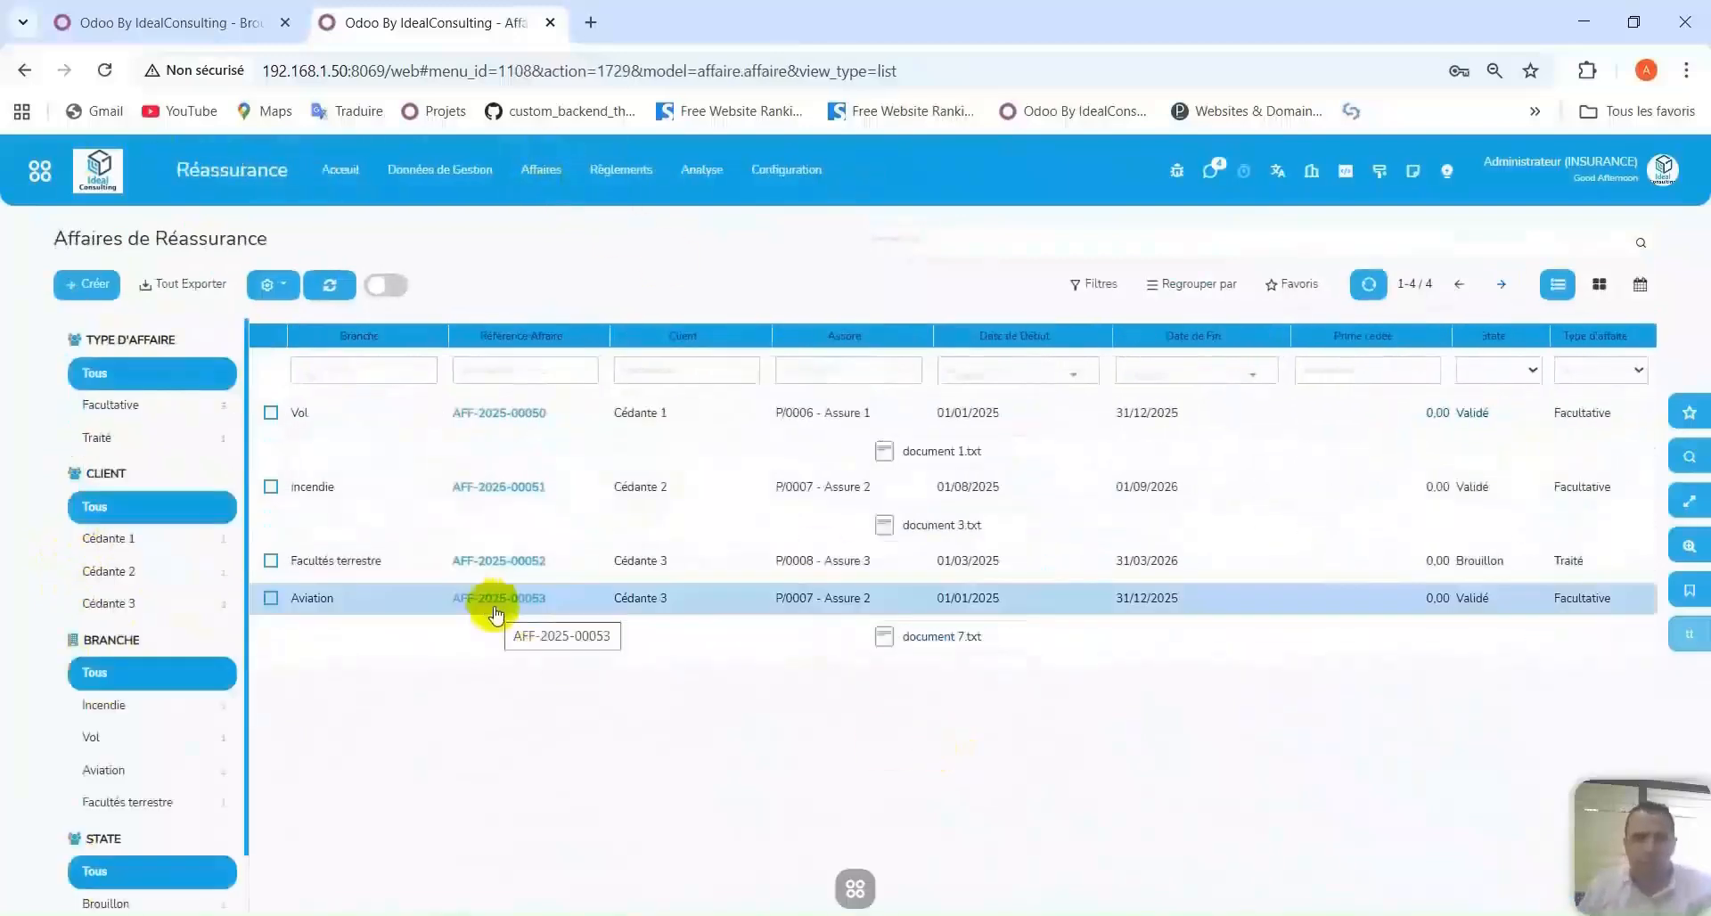
{"action": "left_click", "coordinate": [502, 613]}
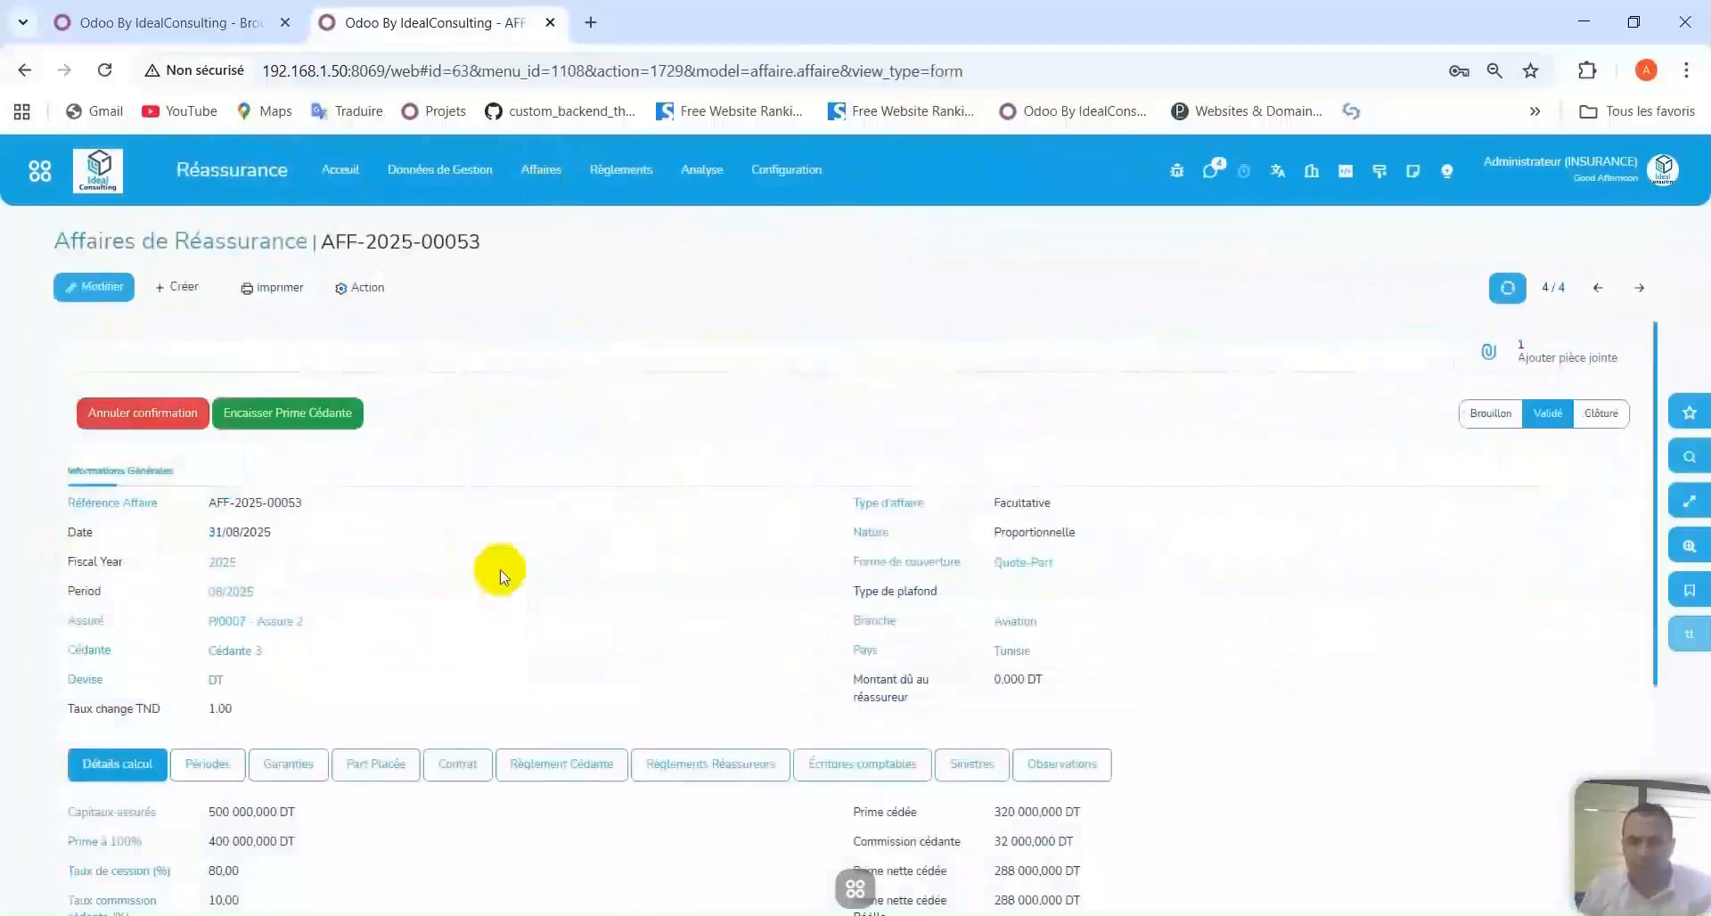
{"action": "left_click", "coordinate": [274, 287]}
{"action": "left_click", "coordinate": [272, 323]}
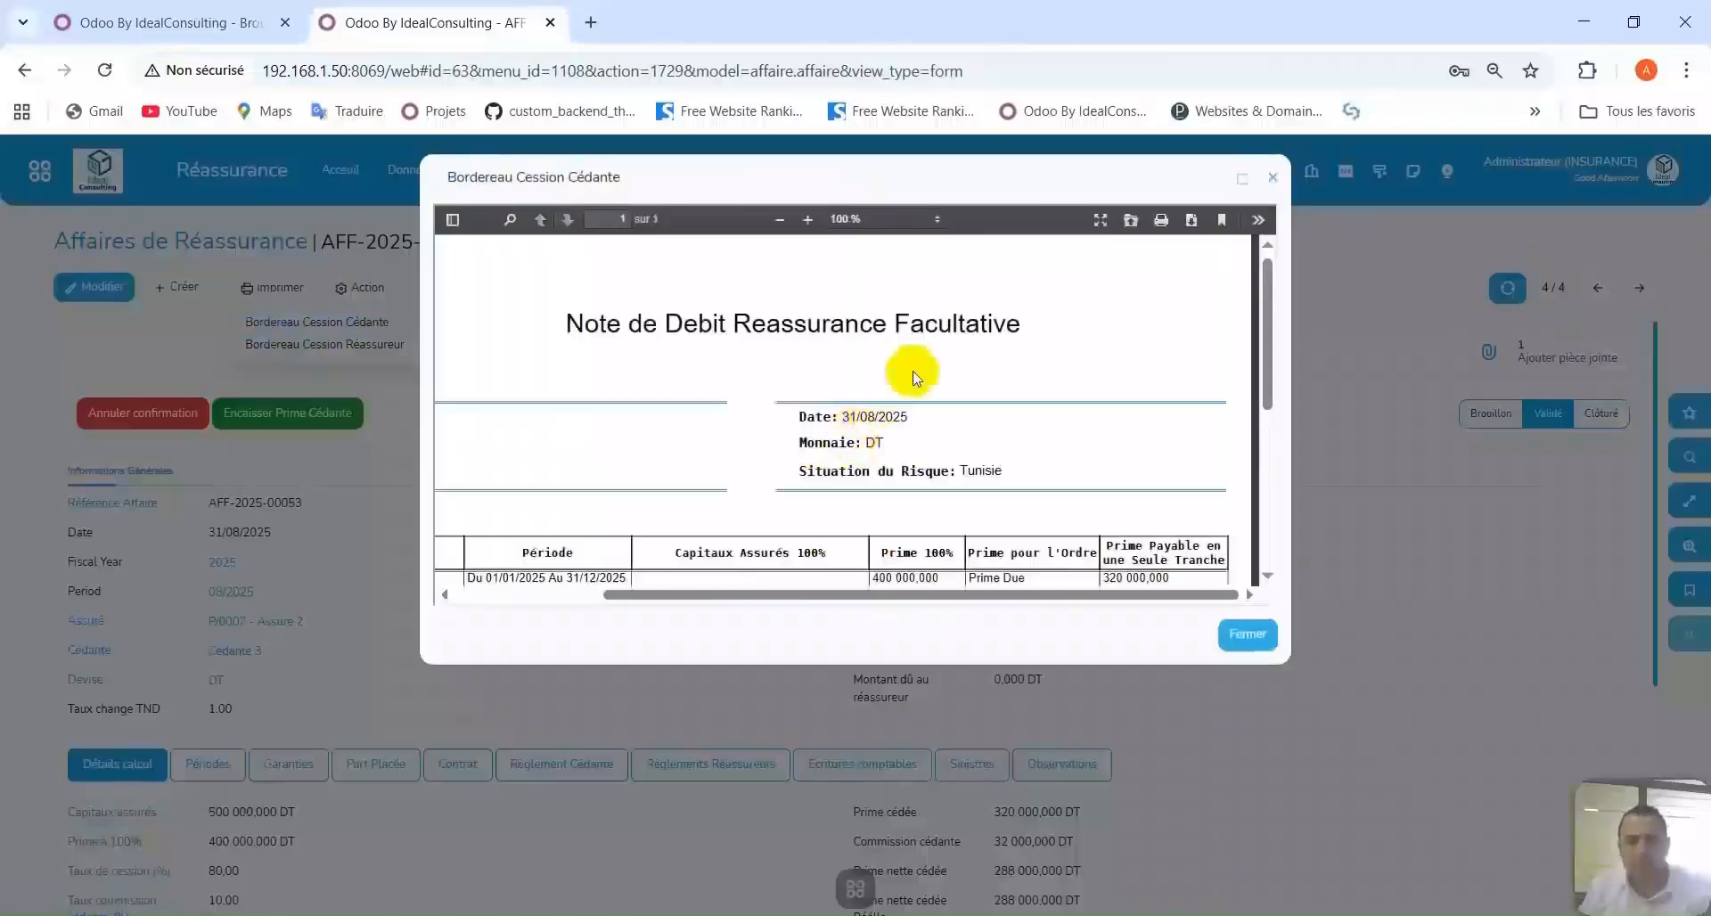
{"action": "left_click", "coordinate": [1100, 220]}
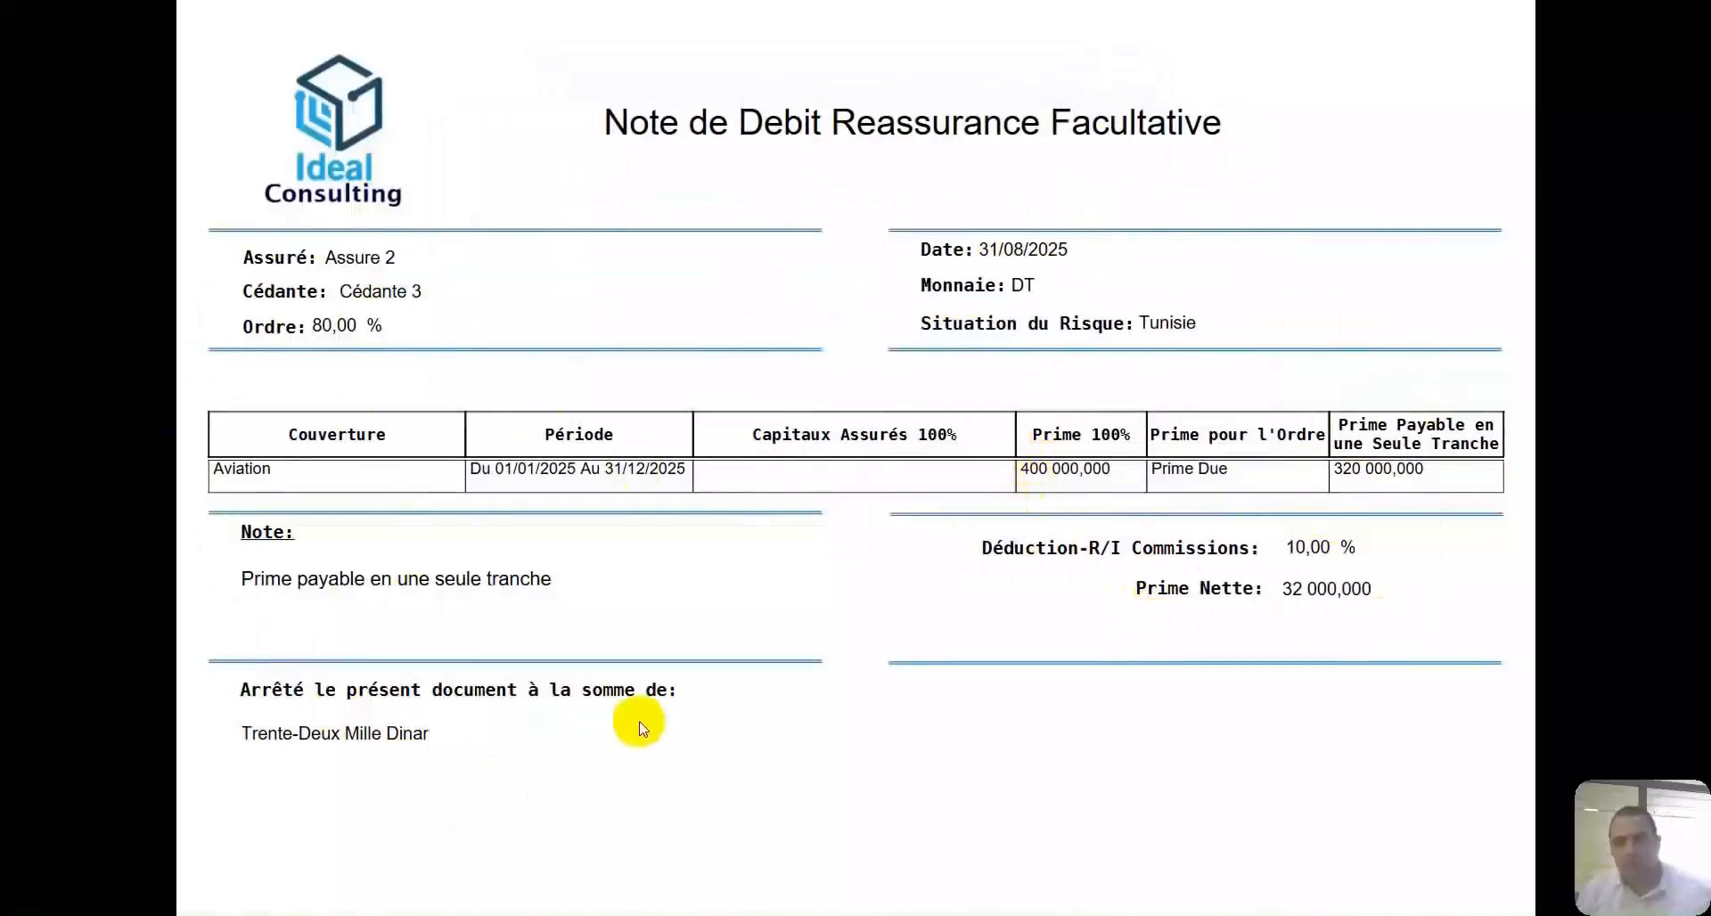
{"action": "key", "text": "Escape"}
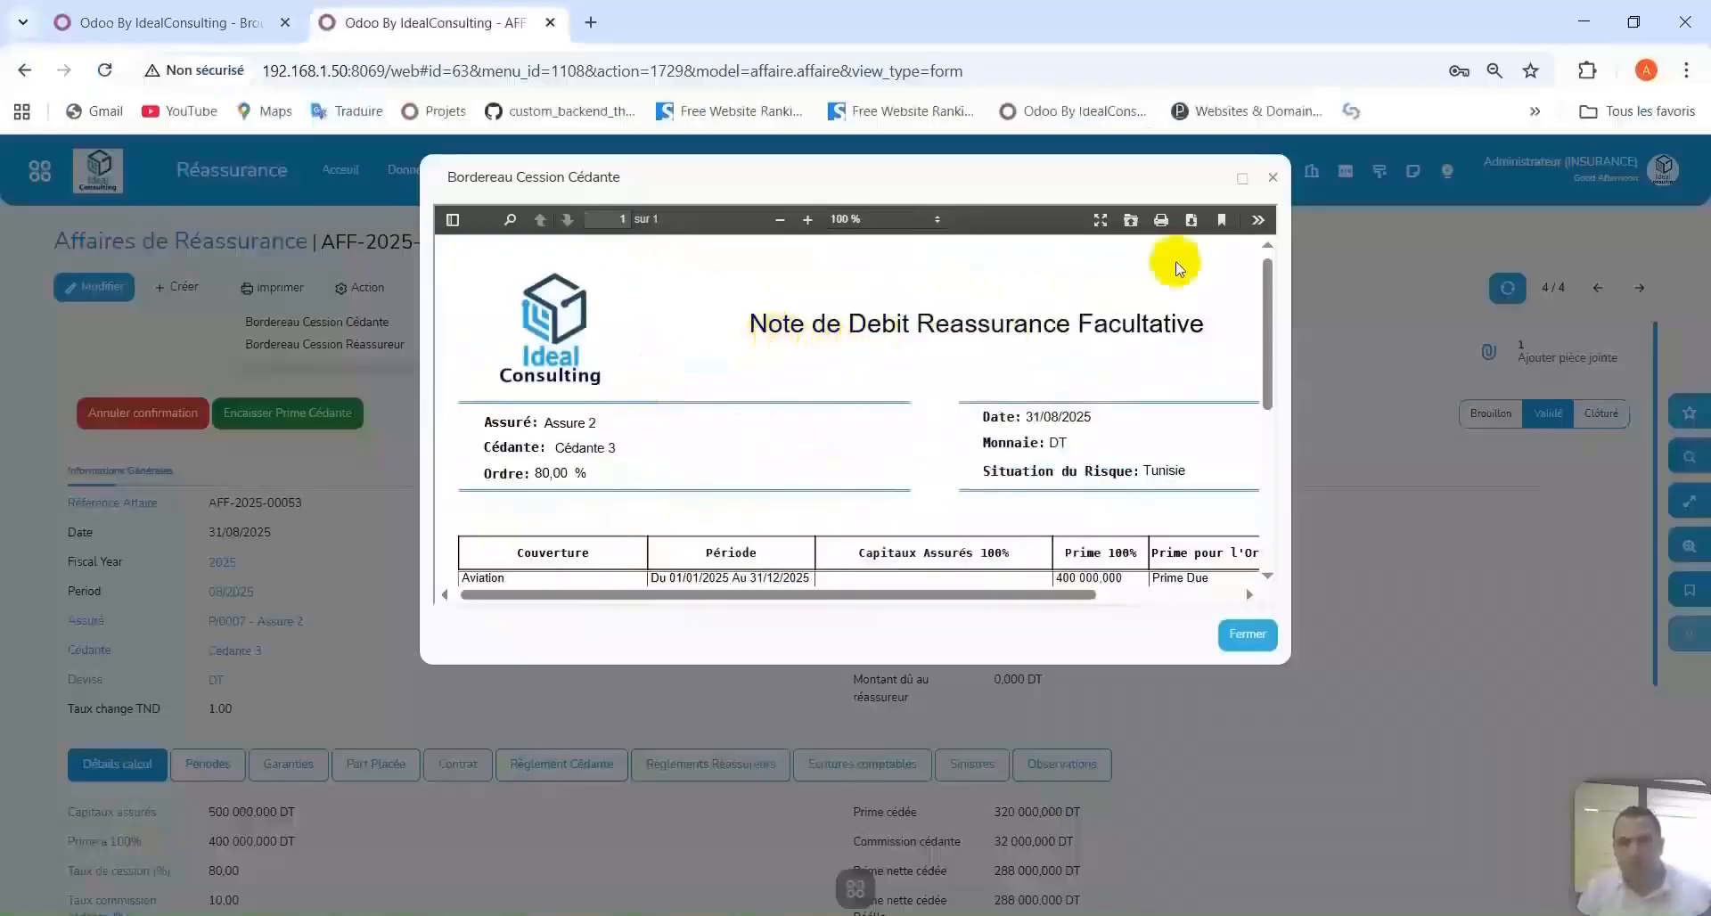
{"action": "left_click", "coordinate": [1273, 176]}
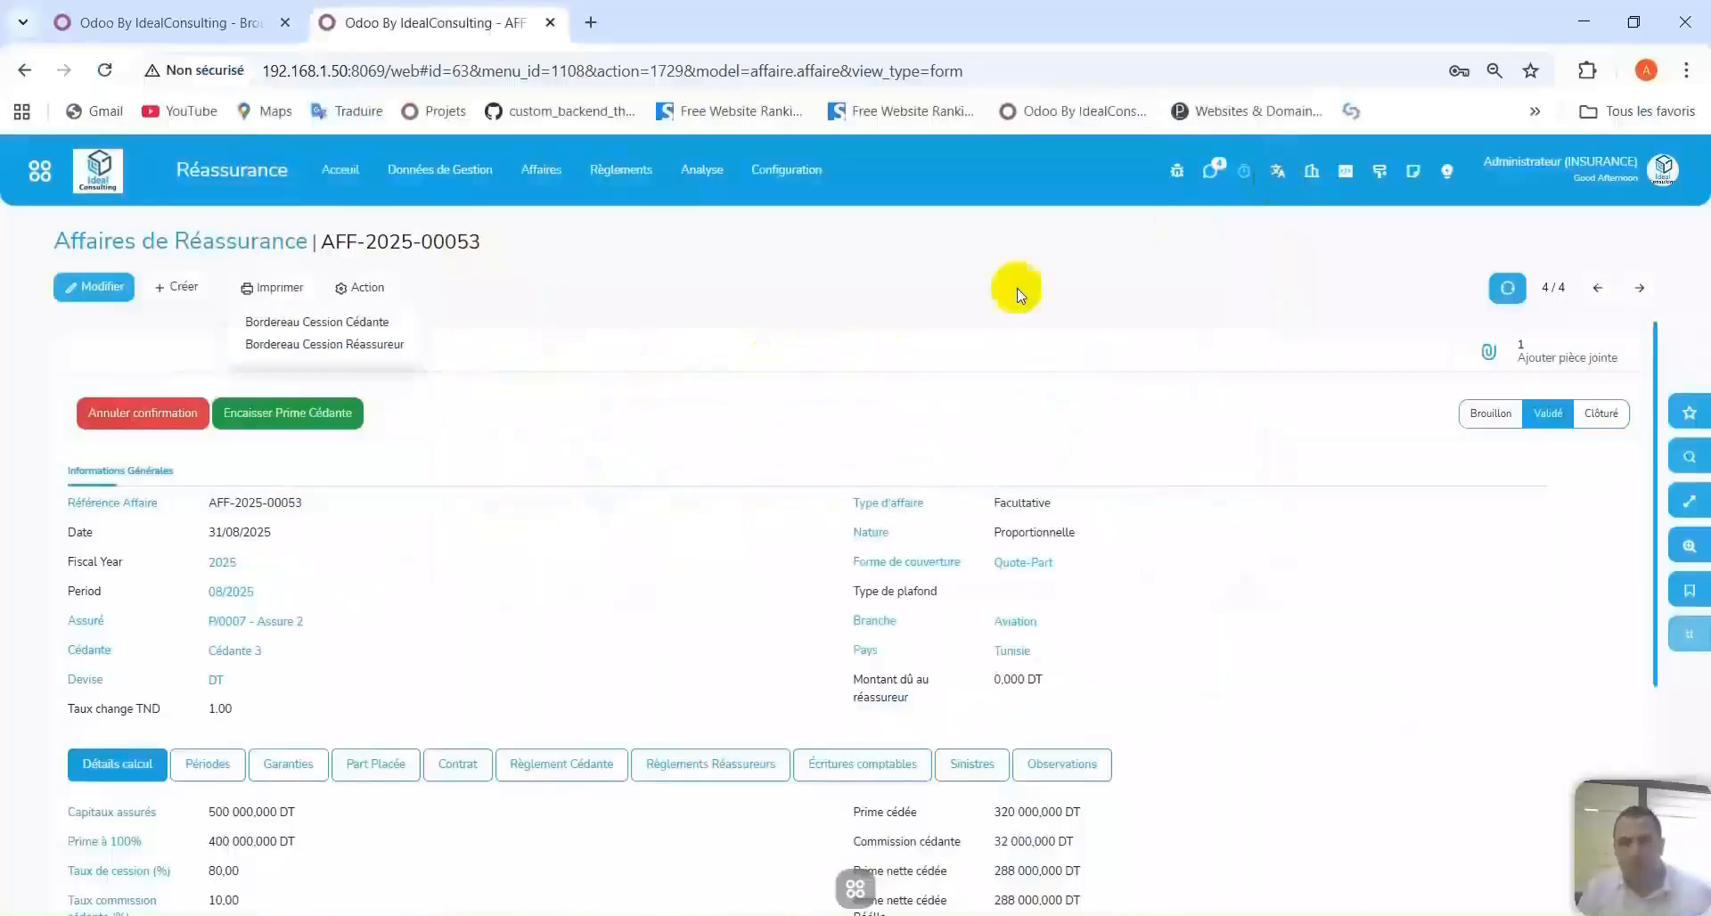
Preview the affair's Bordereau Cession Réassureur in full screen and compare the debit notes for Réassureur 3 and Réassureur 2.
{"action": "left_click", "coordinate": [347, 345]}
{"action": "left_click", "coordinate": [1100, 219]}
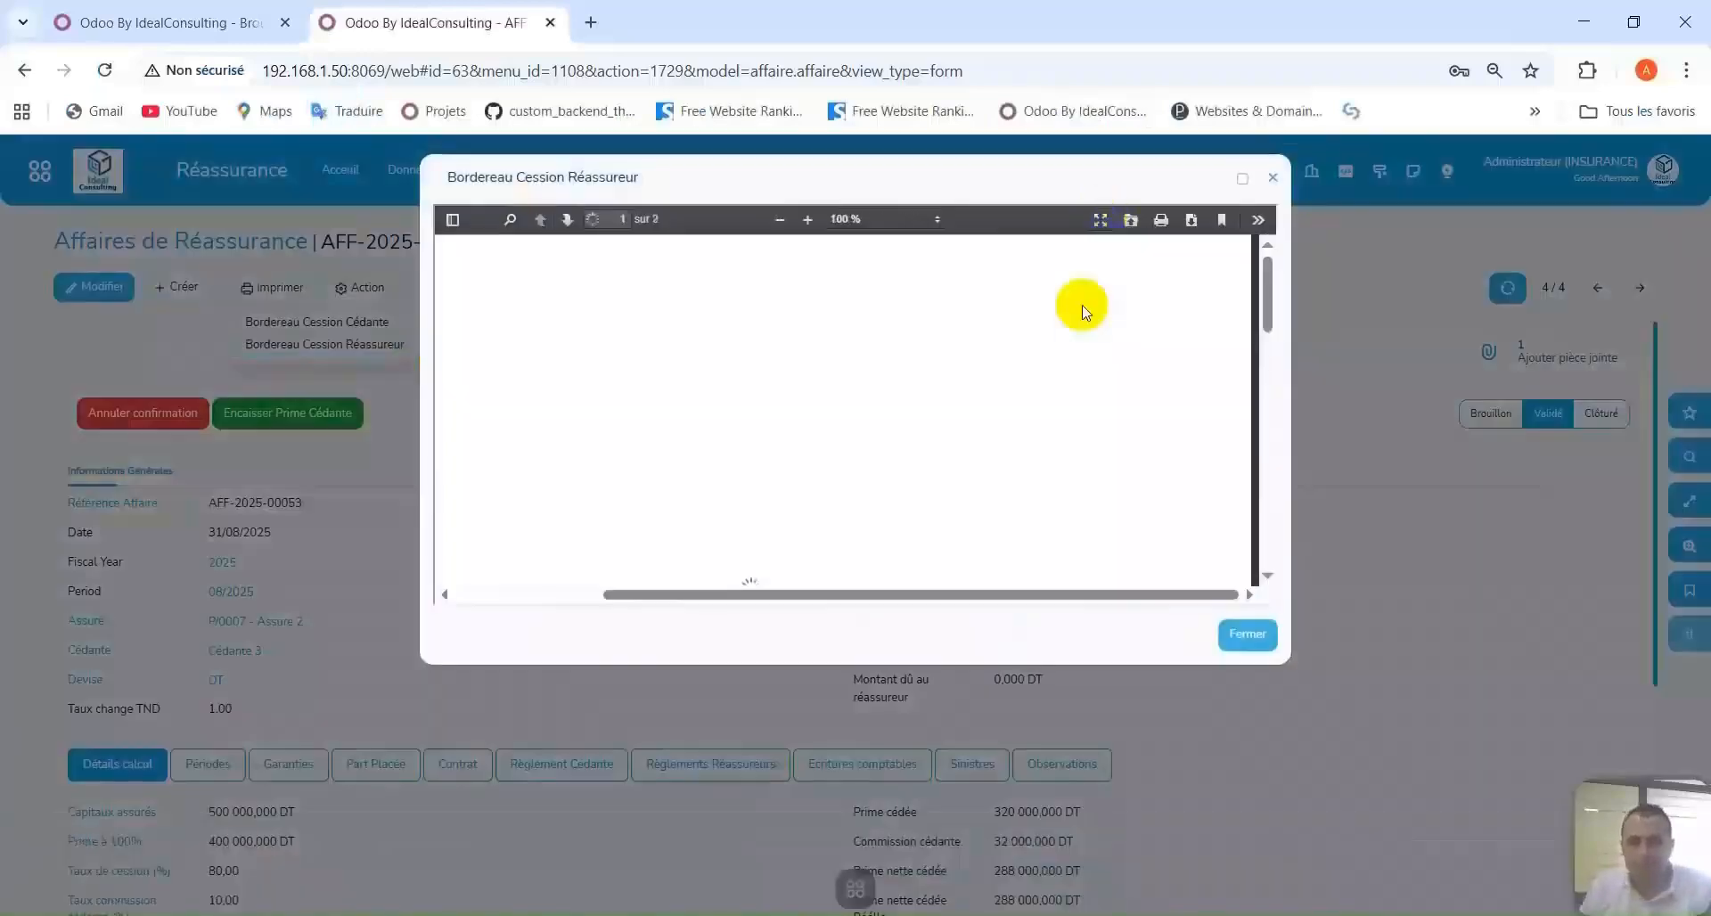
{"action": "left_click", "coordinate": [1102, 222]}
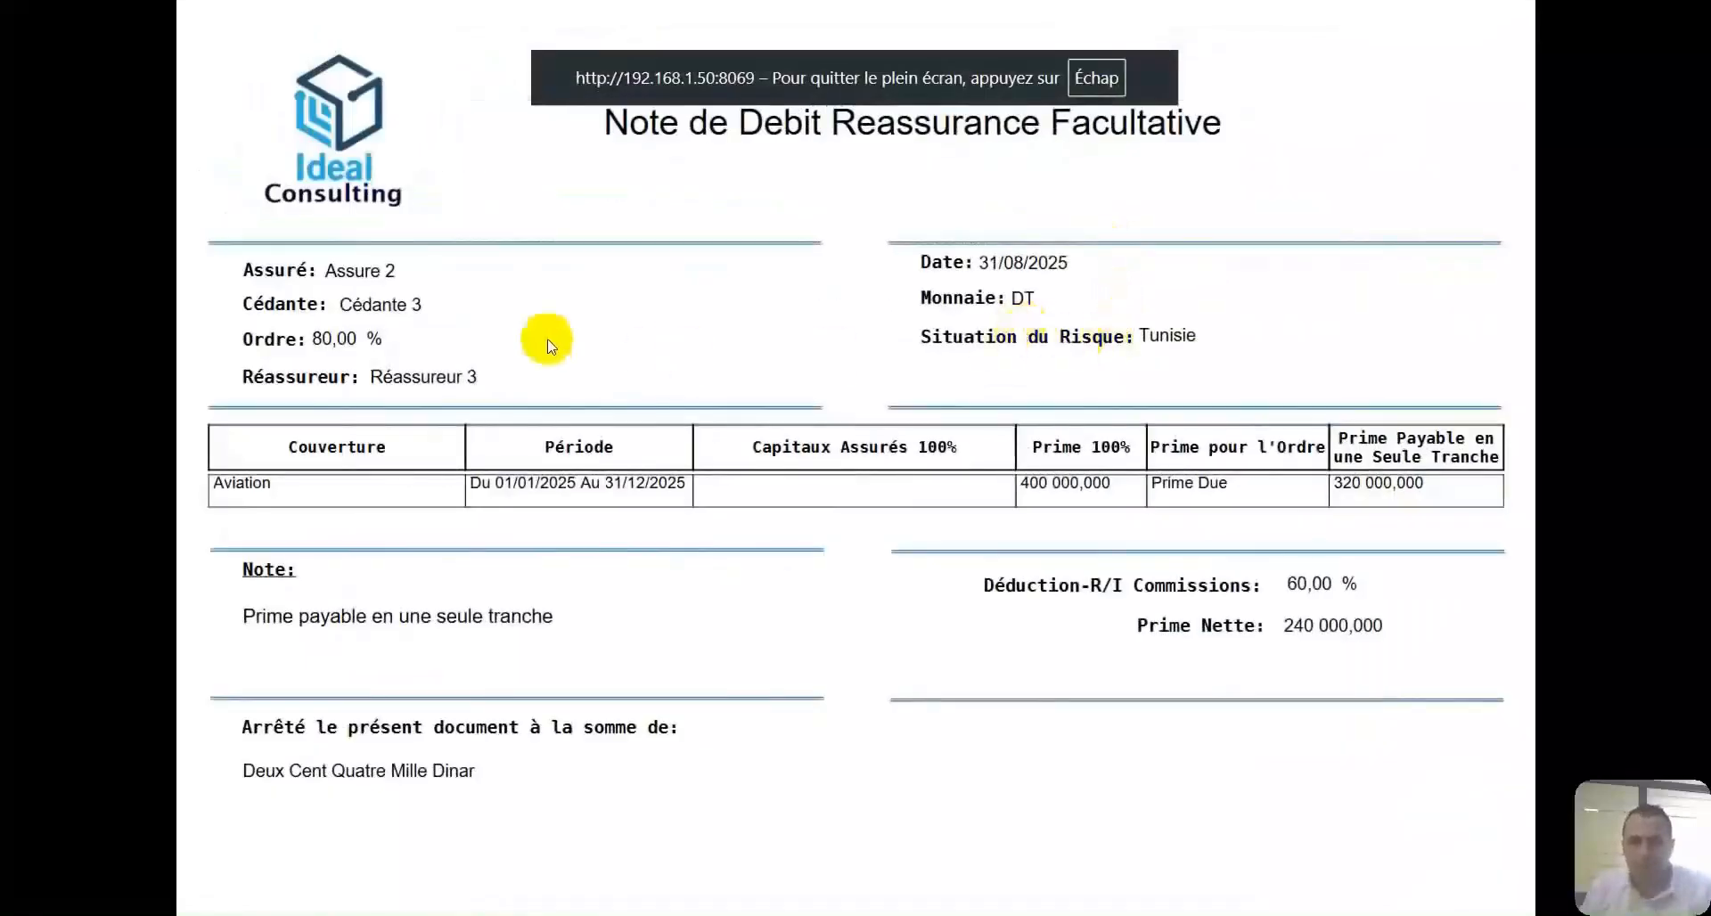
{"action": "scroll", "coordinate": [683, 342], "scroll_direction": "down", "scroll_amount": 1}
{"action": "scroll", "coordinate": [680, 444], "scroll_direction": "up", "scroll_amount": 1}
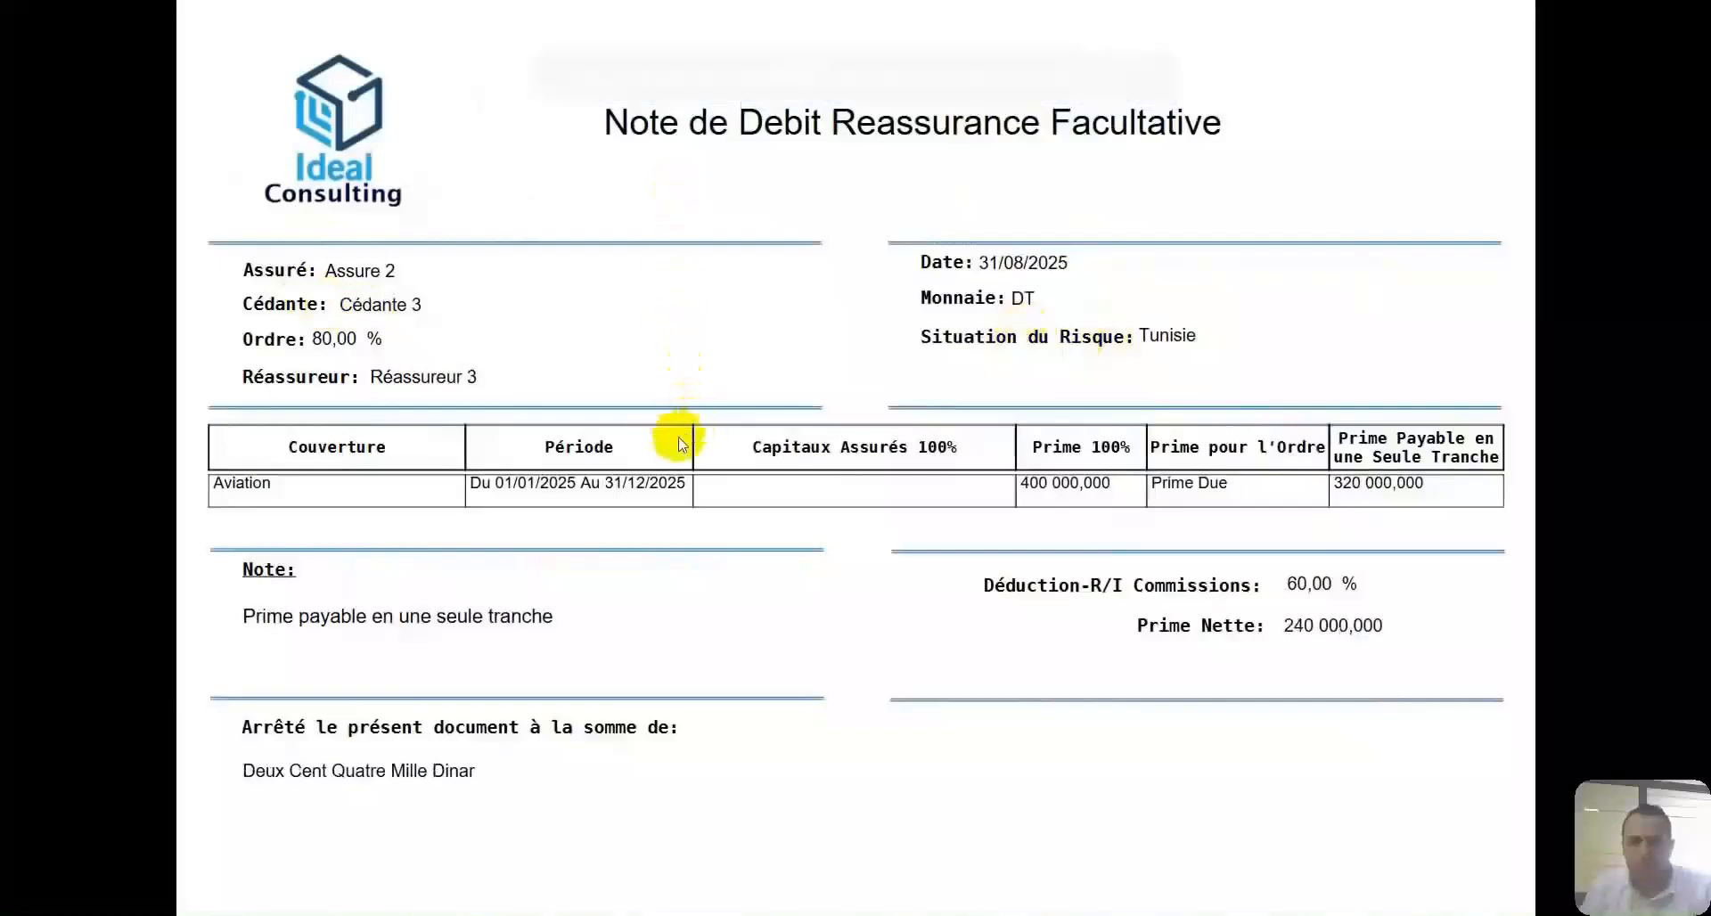
{"action": "scroll", "coordinate": [374, 370], "scroll_direction": "down", "scroll_amount": 1}
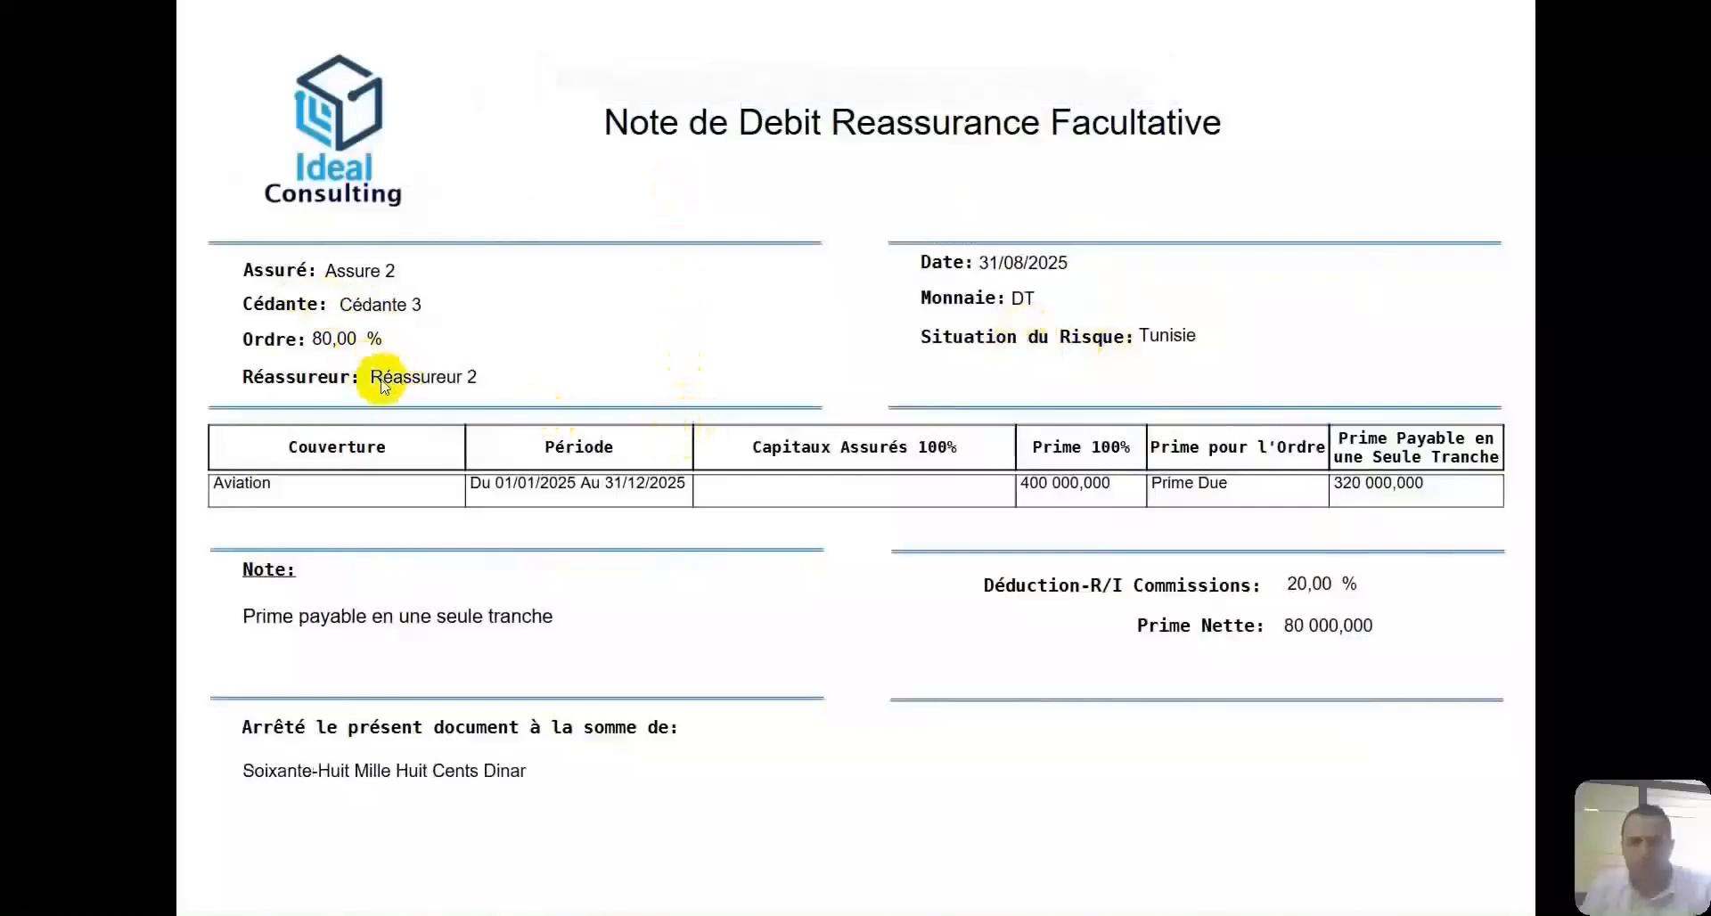
{"action": "scroll", "coordinate": [495, 400], "scroll_direction": "up", "scroll_amount": 1}
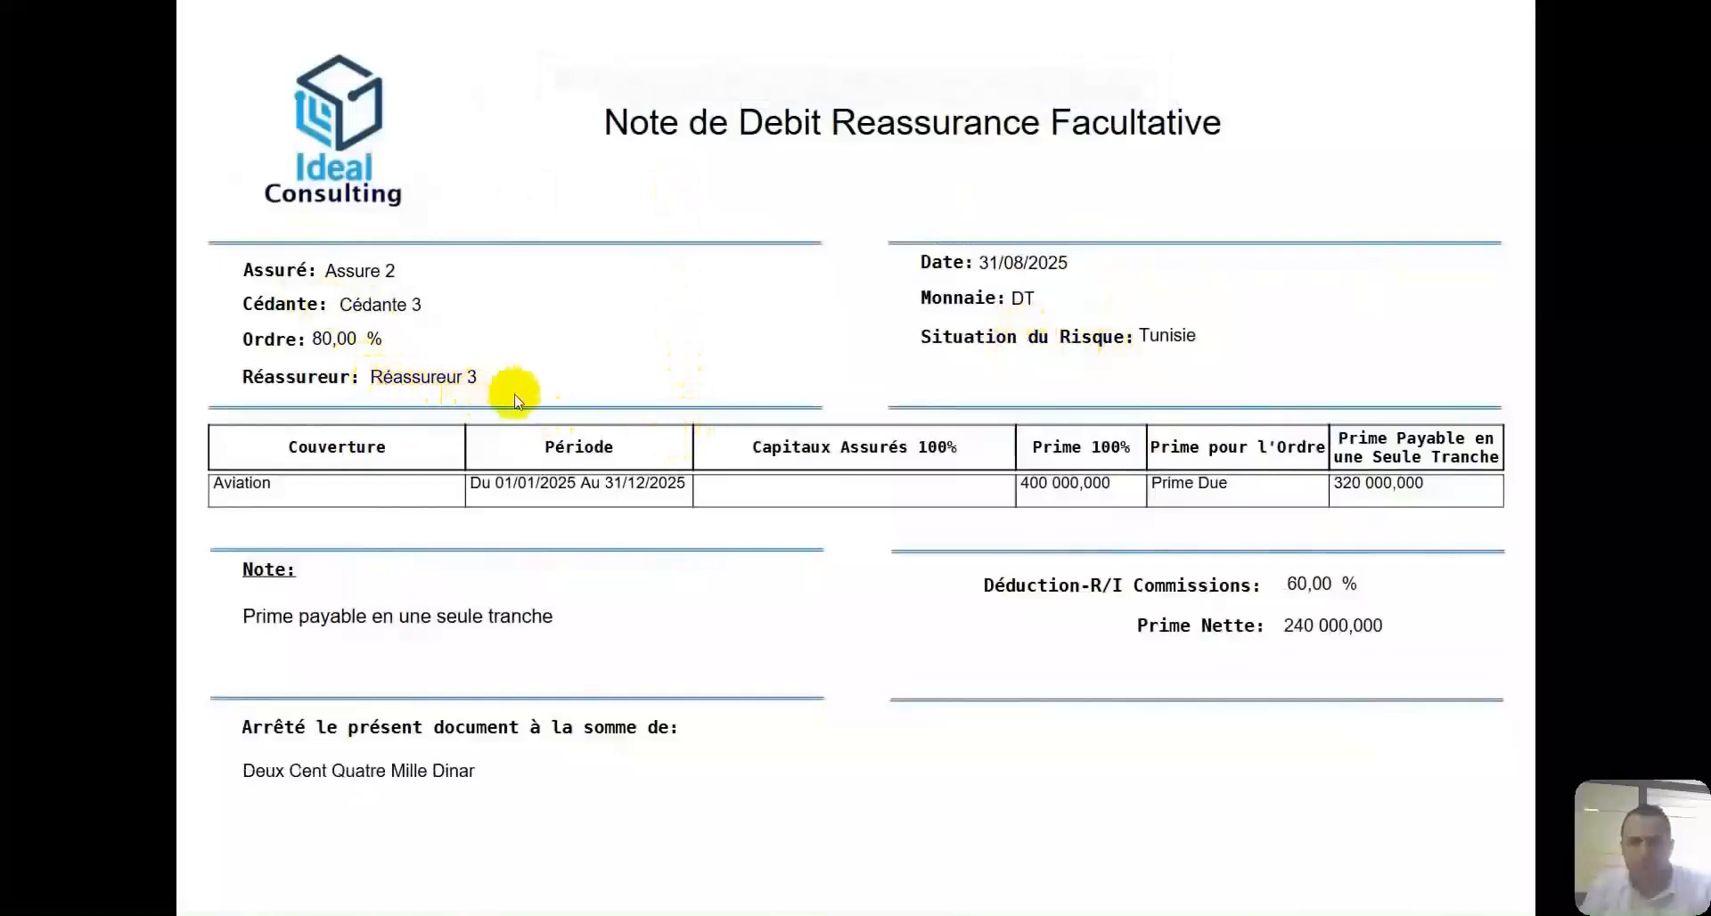
{"action": "scroll", "coordinate": [514, 400], "scroll_direction": "down", "scroll_amount": 1}
{"action": "scroll", "coordinate": [514, 400], "scroll_direction": "up", "scroll_amount": 1}
{"action": "scroll", "coordinate": [1127, 585], "scroll_direction": "down", "scroll_amount": 1}
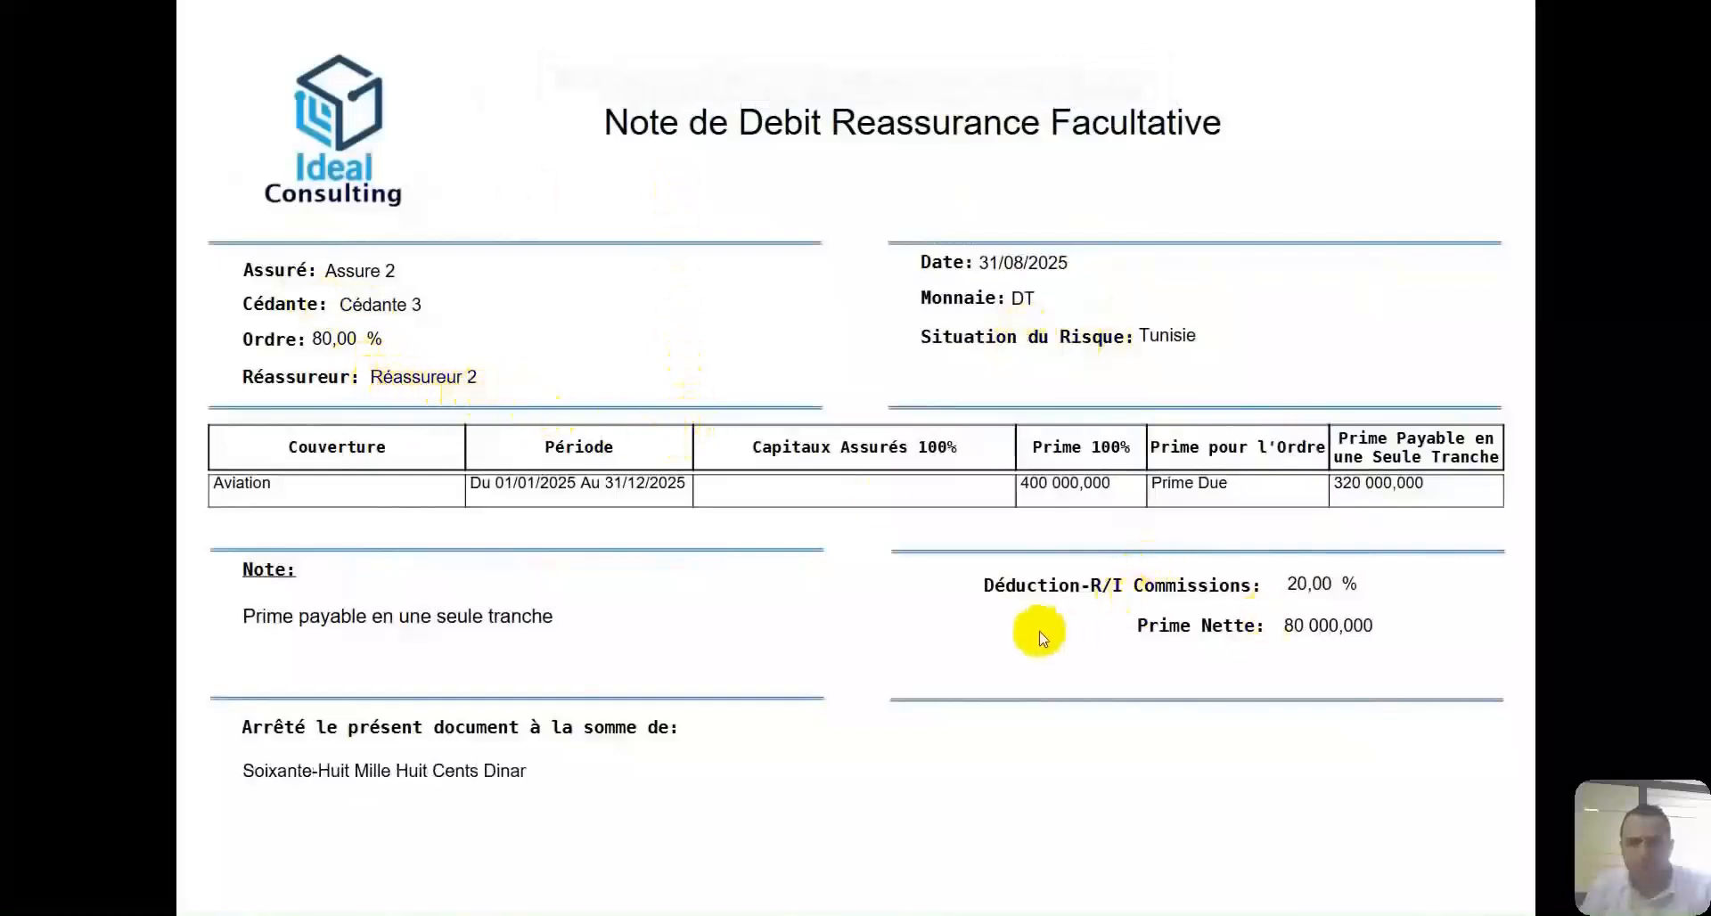
Close the Bordereau Cession Réassureur preview and open the treaty affair AFF-2025-00052 from the list of reinsurance affairs.
{"action": "key", "text": "Escape"}
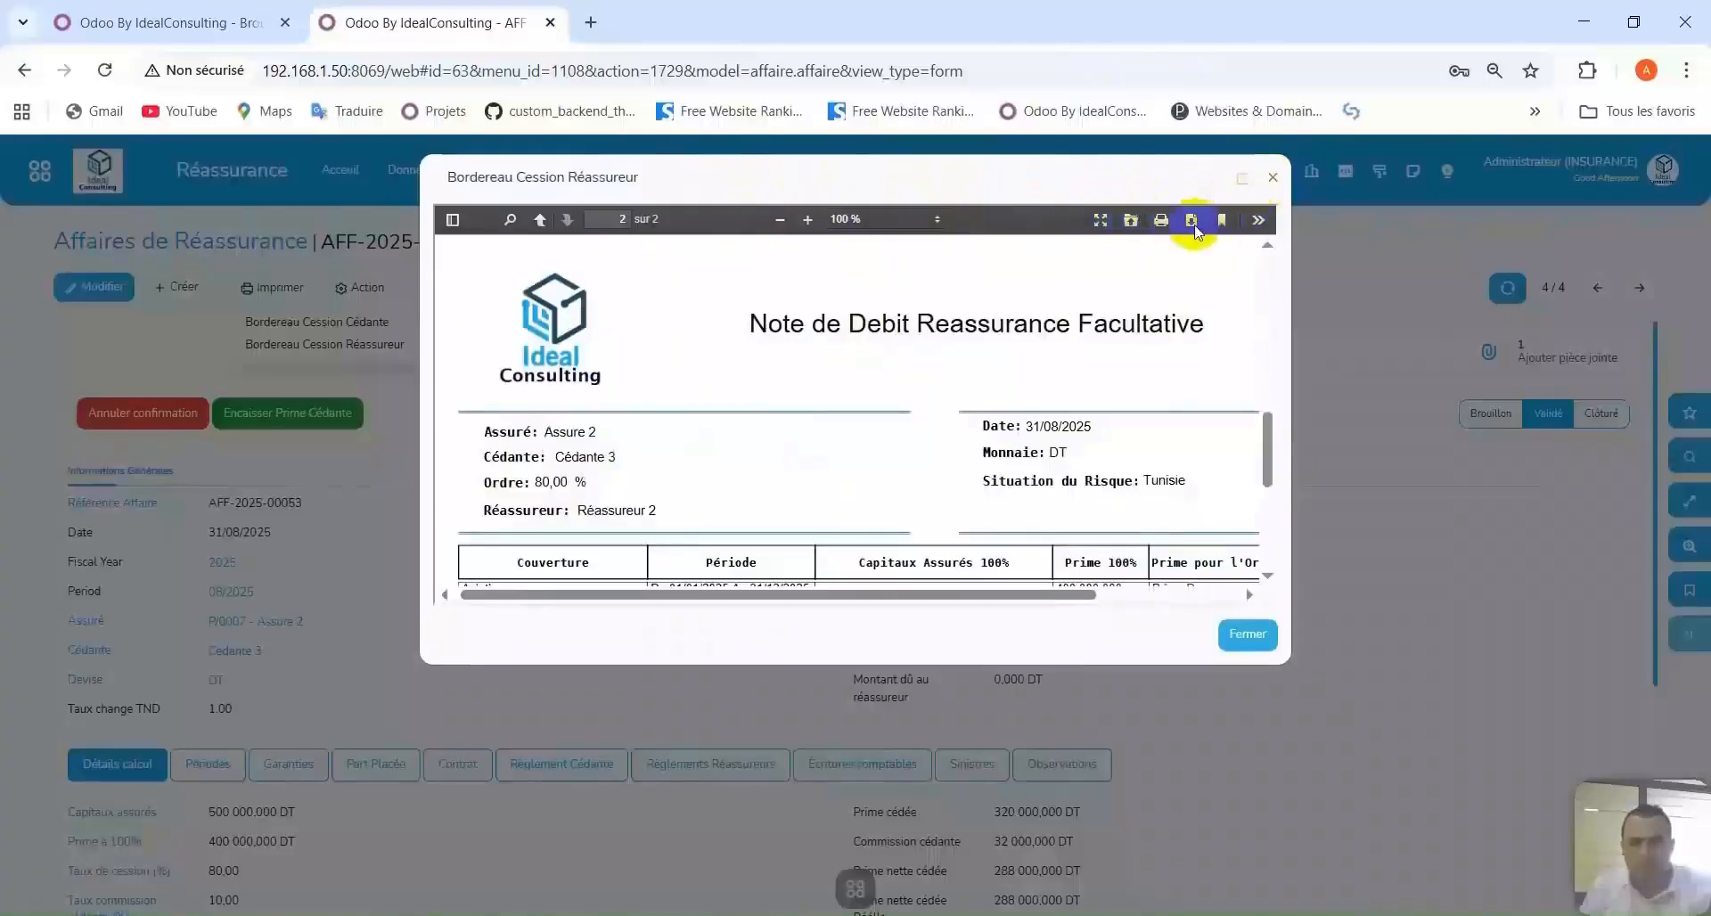
{"action": "left_click", "coordinate": [1271, 178]}
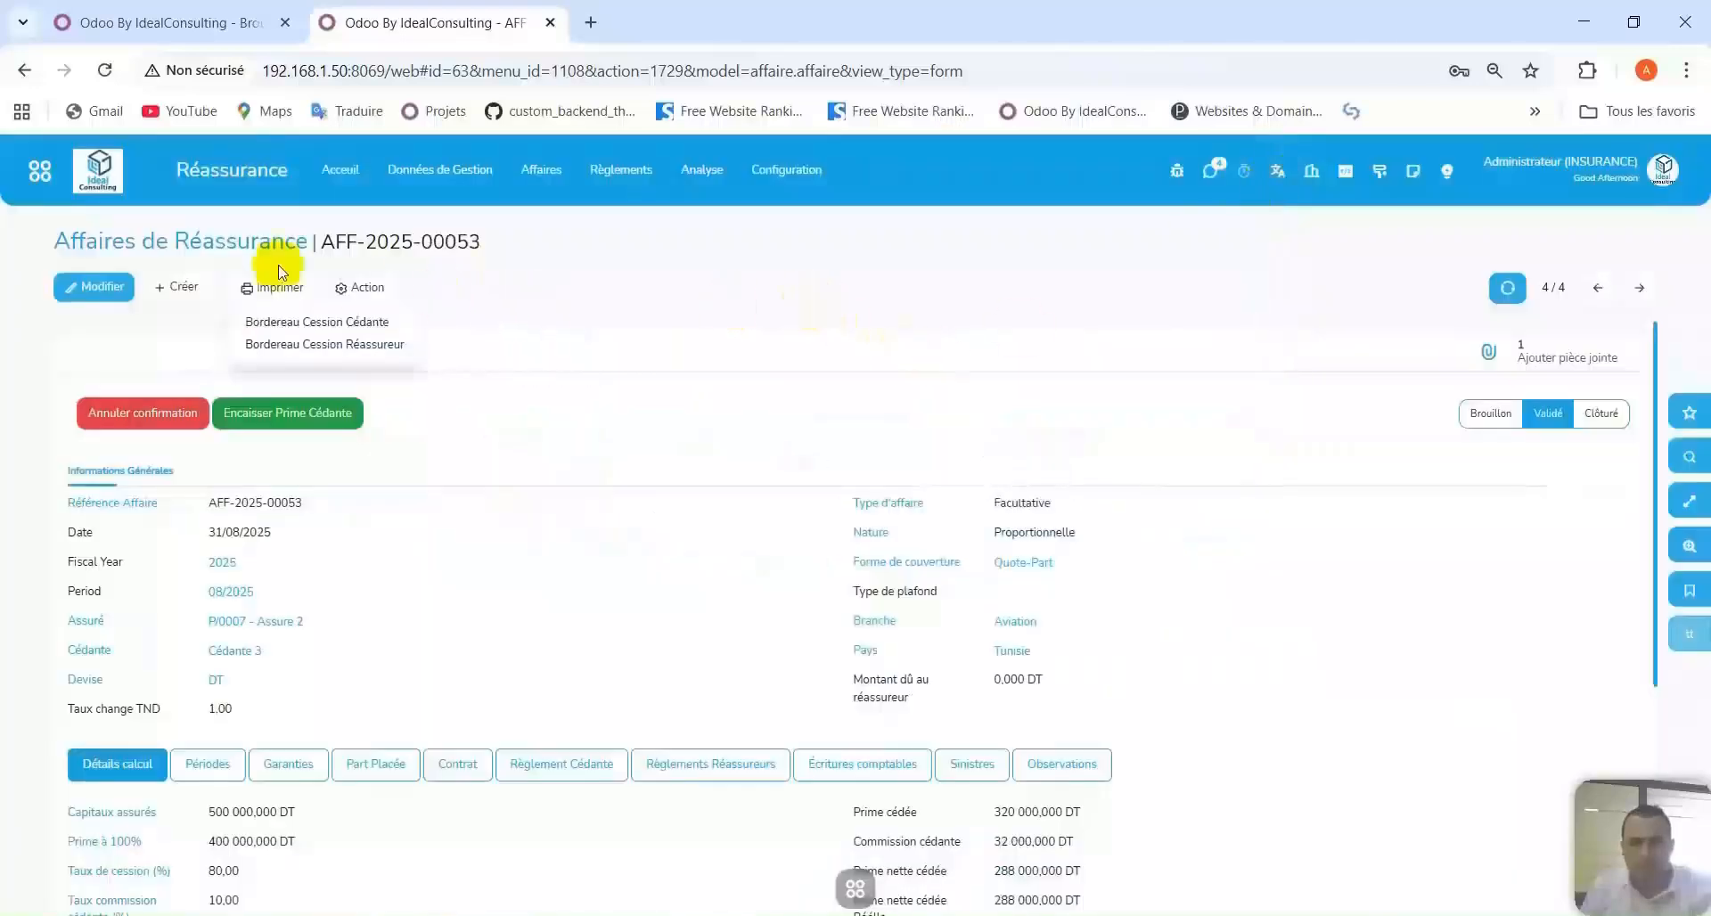
{"action": "left_click", "coordinate": [184, 242]}
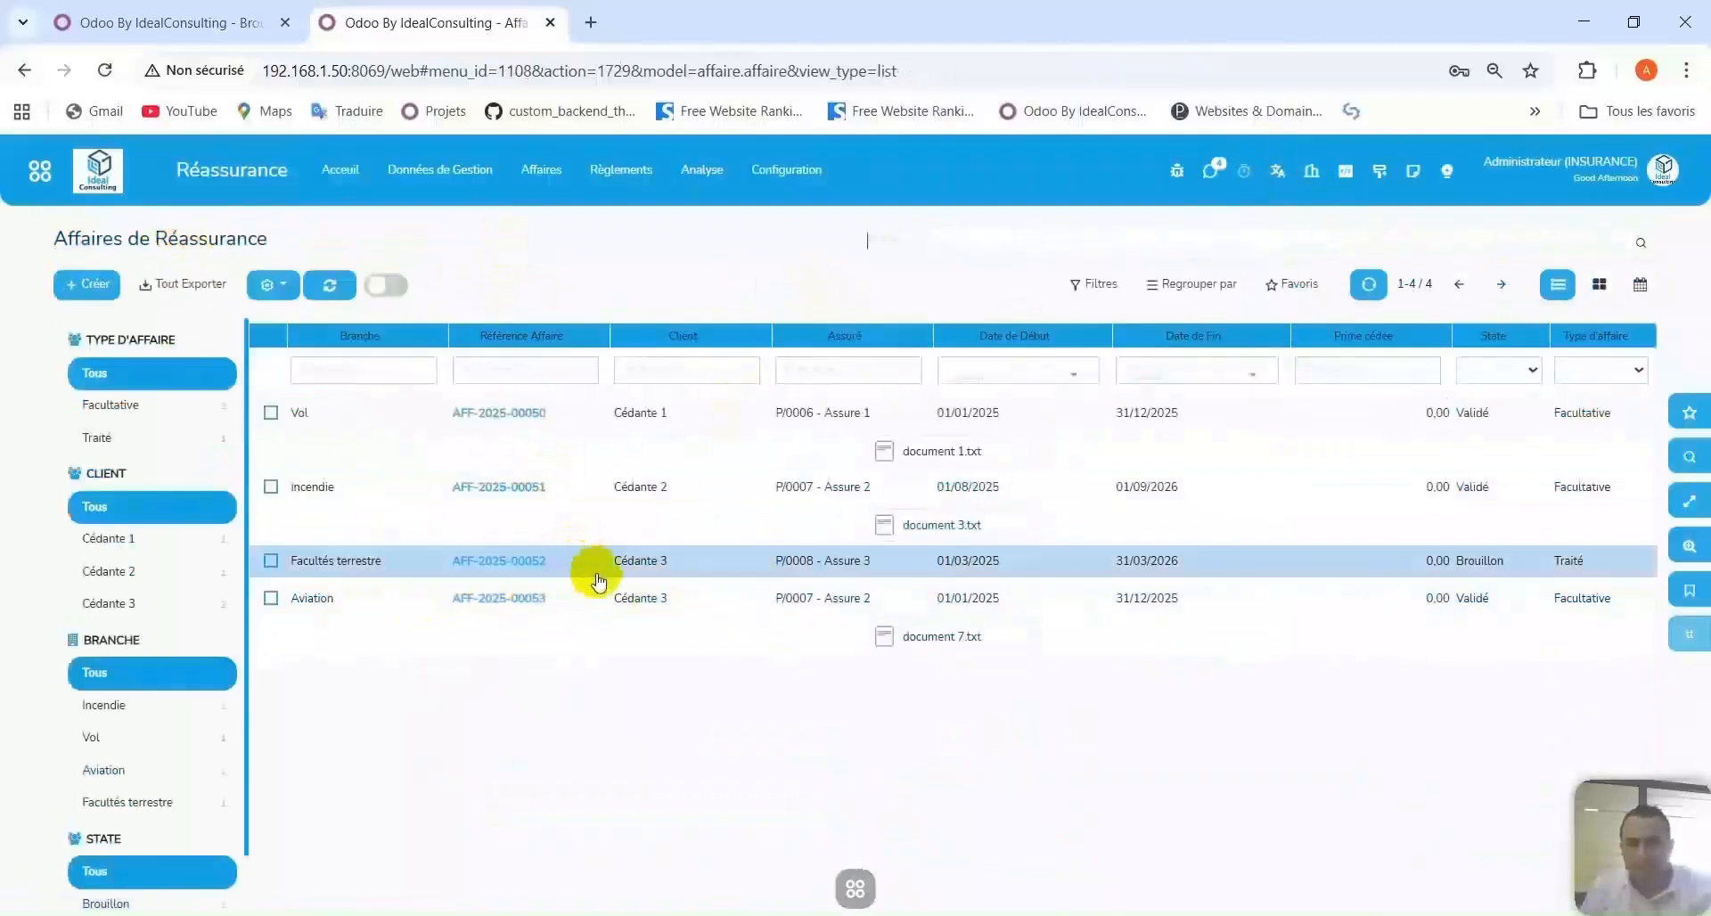
{"action": "left_click", "coordinate": [742, 577]}
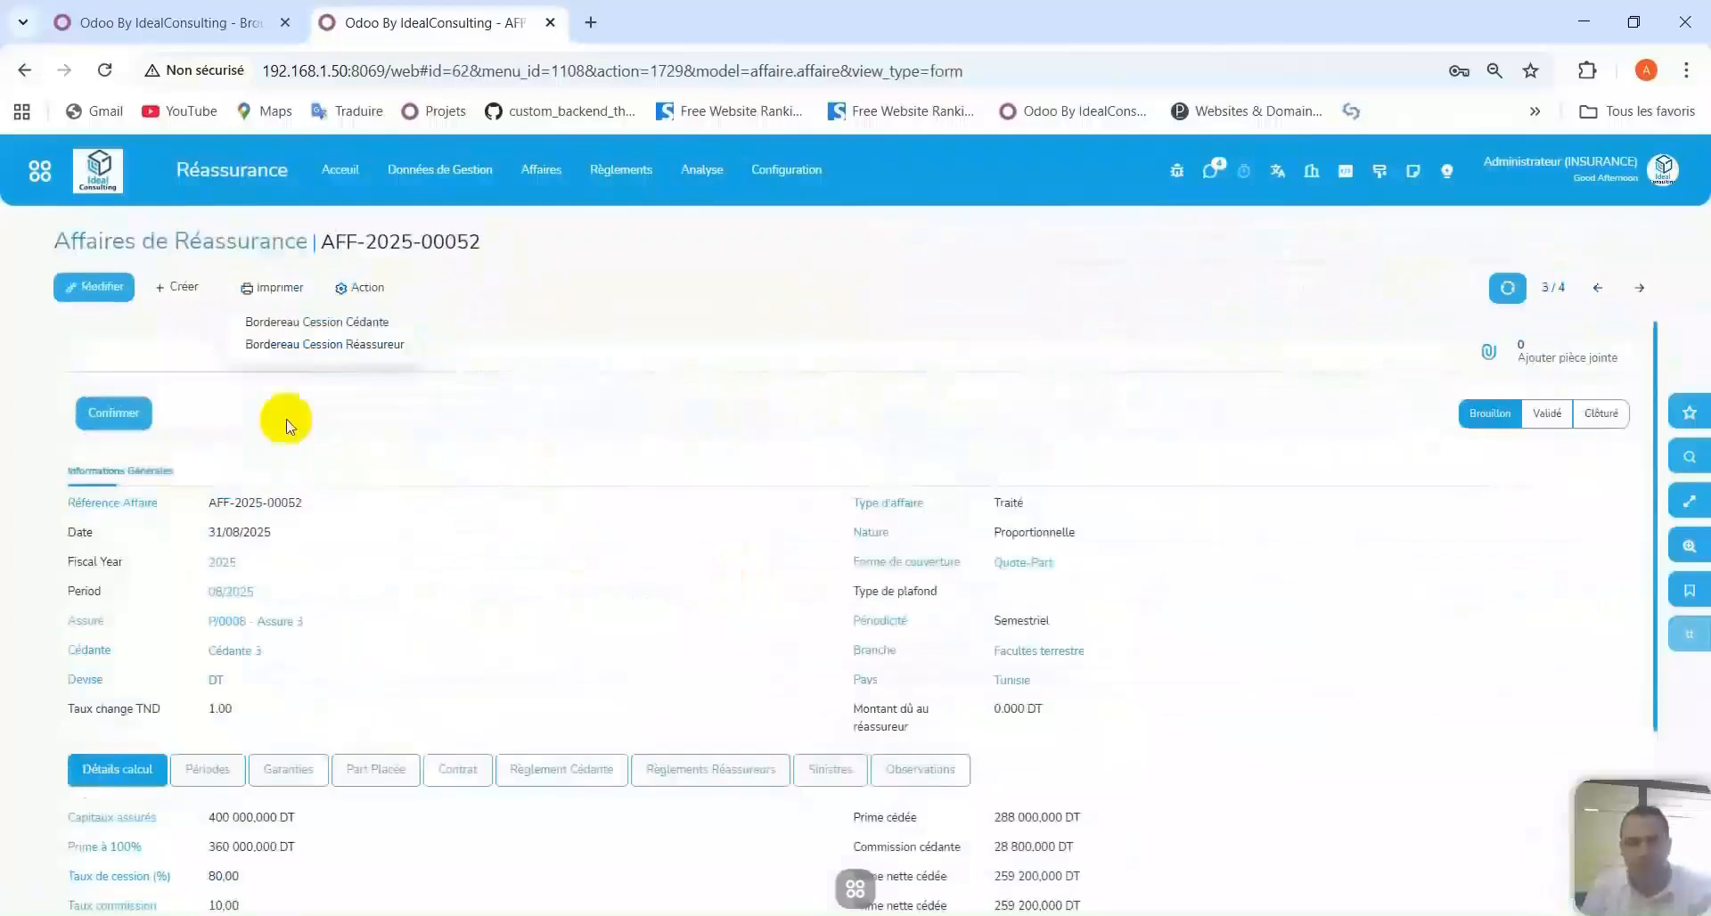
Edit affair AFF-2025-00052 and add a Part Placée line for Réassureur 3 with period S2.
{"action": "left_click", "coordinate": [87, 287]}
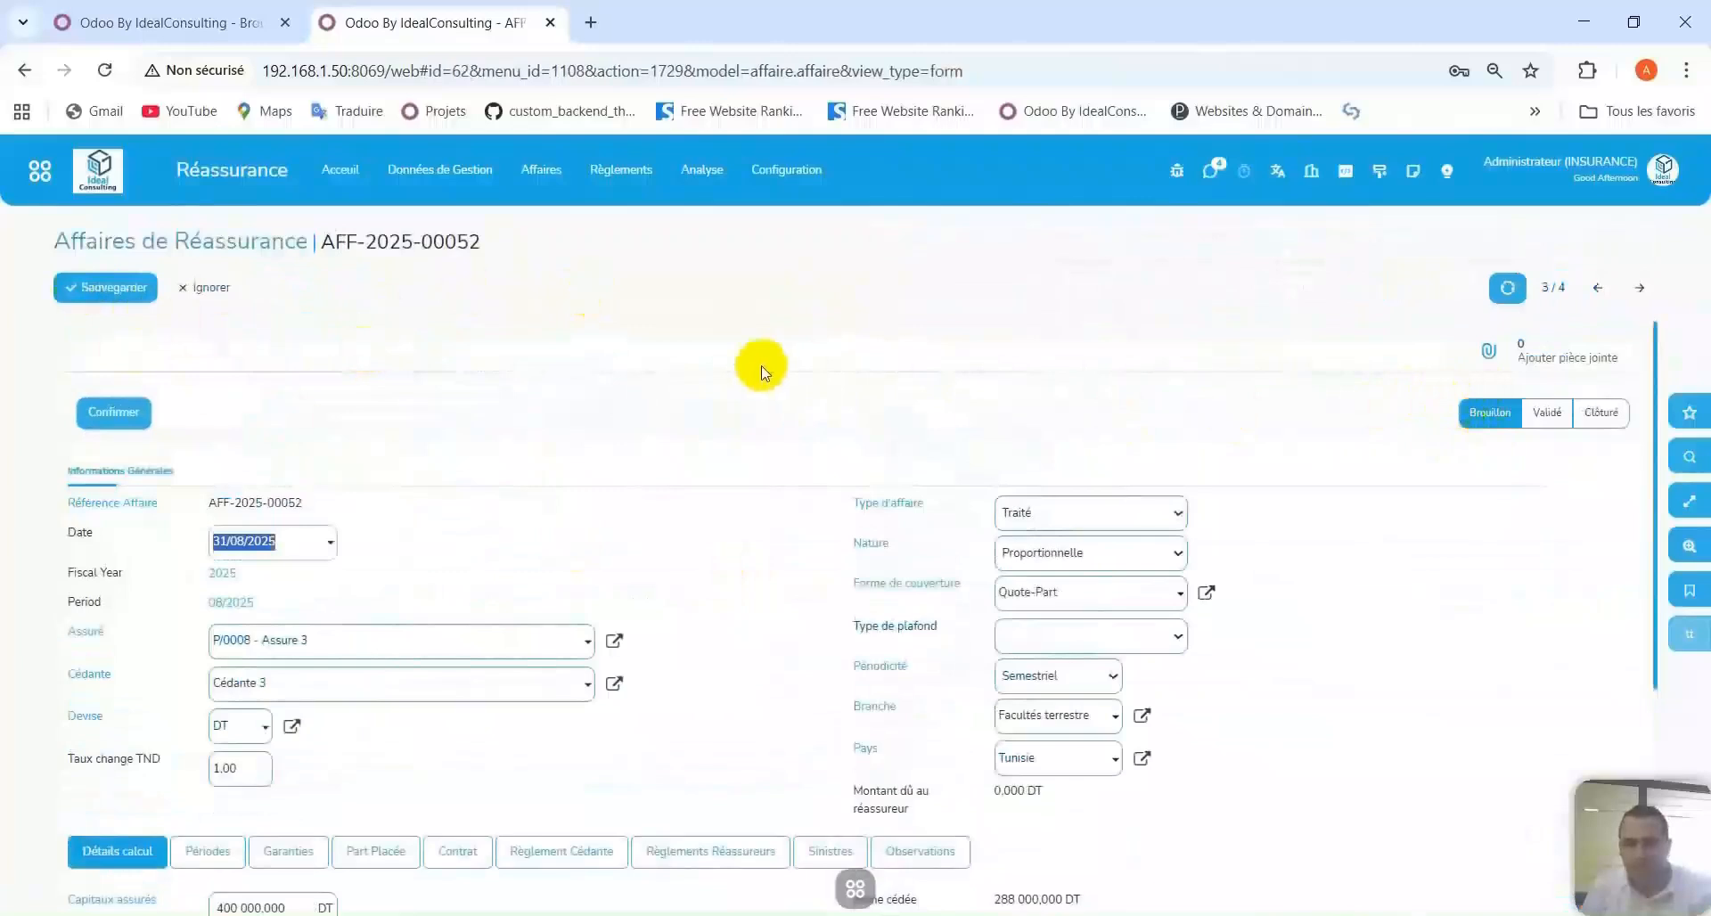
{"action": "scroll", "coordinate": [762, 372], "scroll_direction": "down", "scroll_amount": 3}
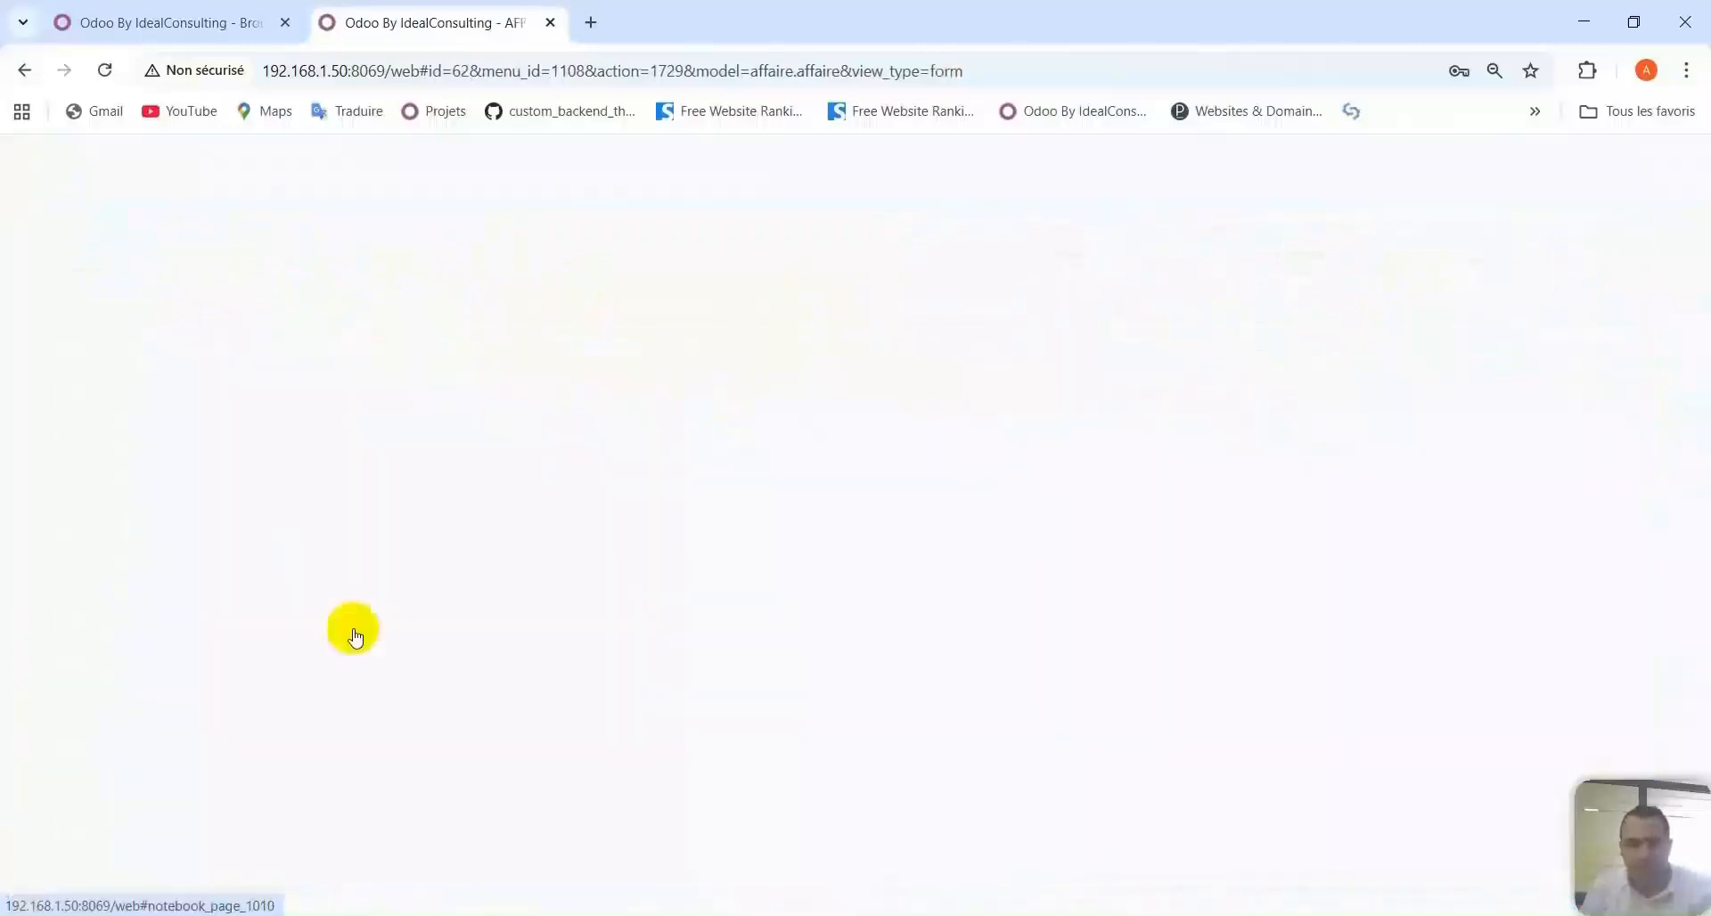
{"action": "left_click", "coordinate": [367, 624]}
{"action": "scroll", "coordinate": [546, 546], "scroll_direction": "down", "scroll_amount": 3}
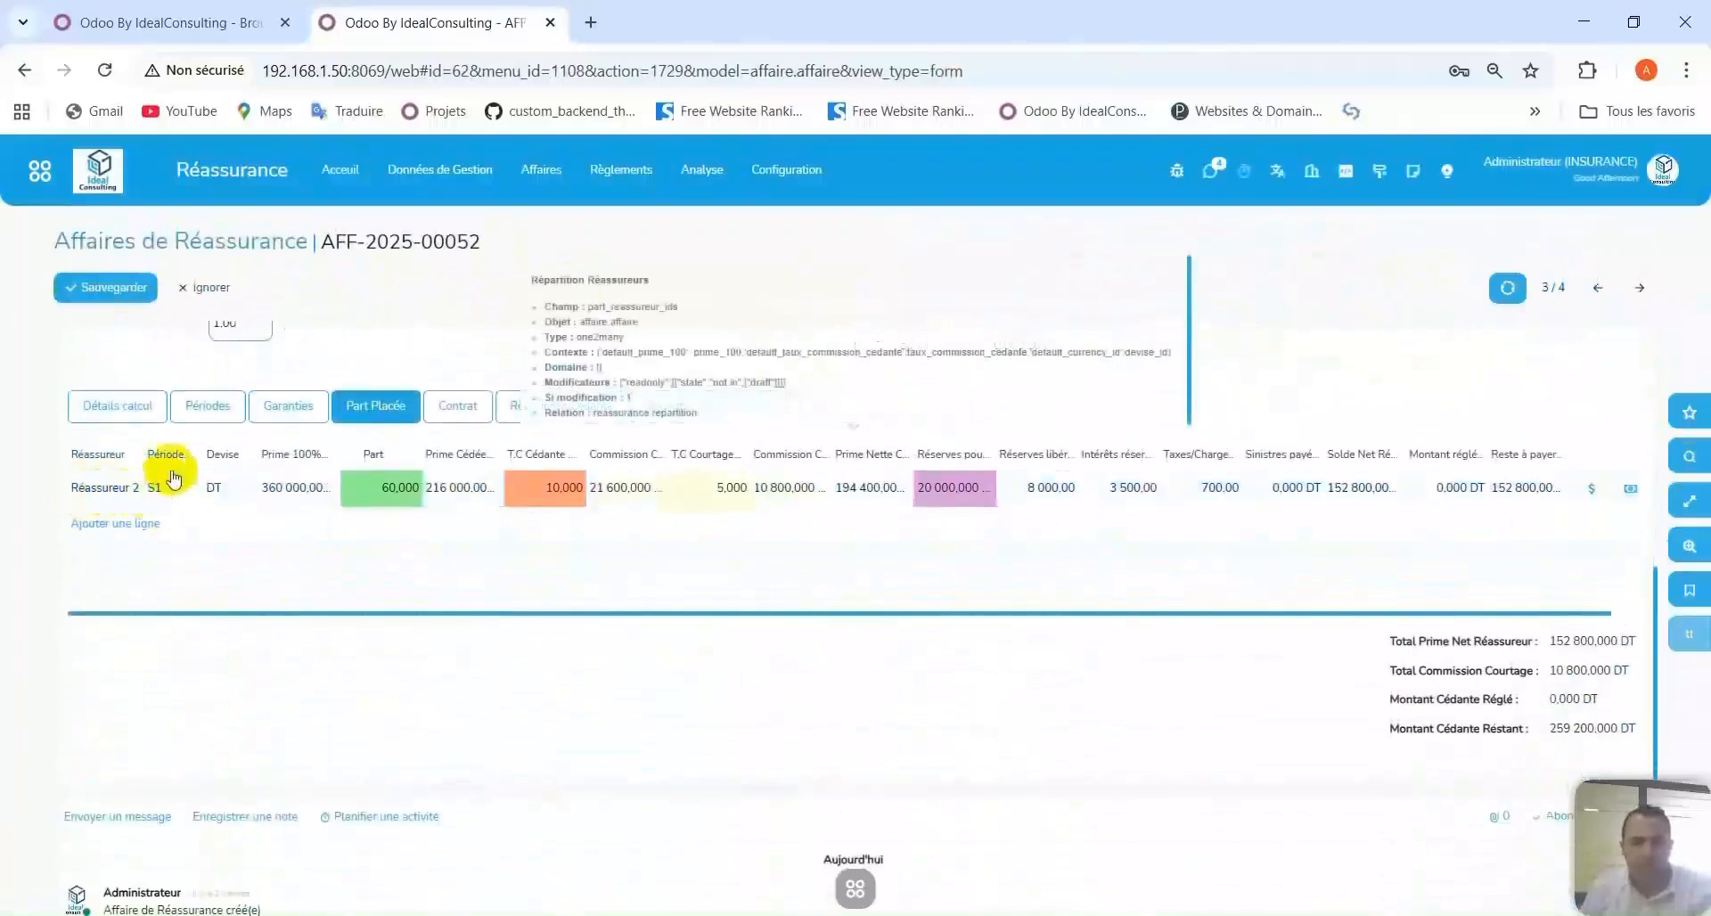
{"action": "left_click", "coordinate": [114, 534]}
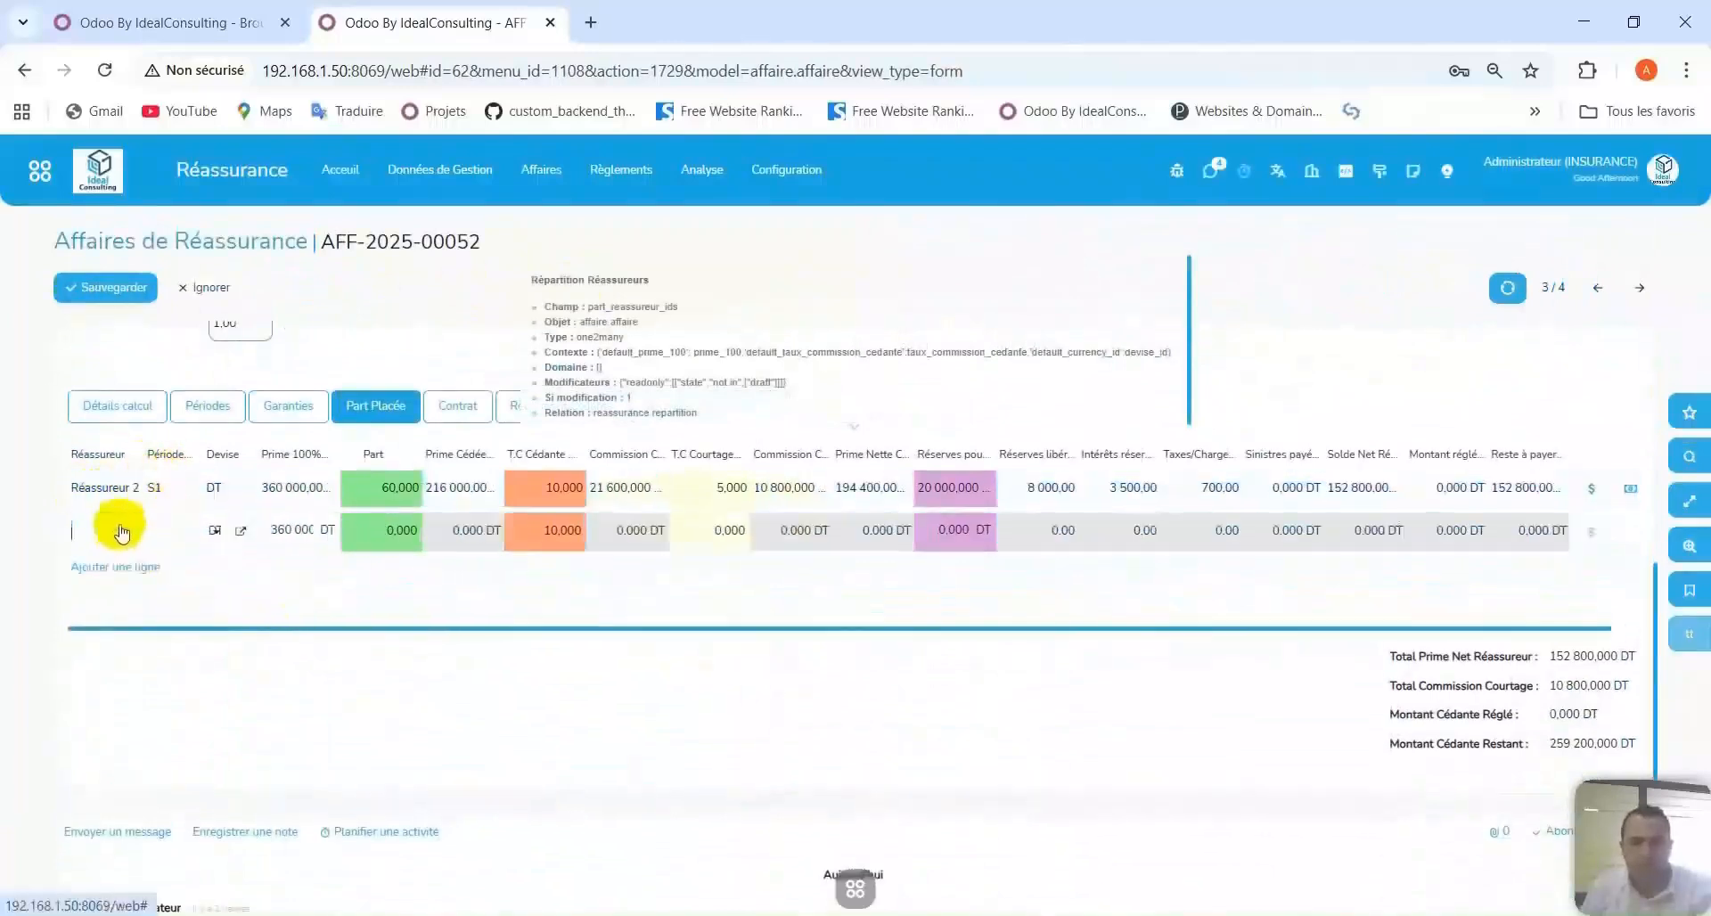
{"action": "left_click", "coordinate": [117, 531]}
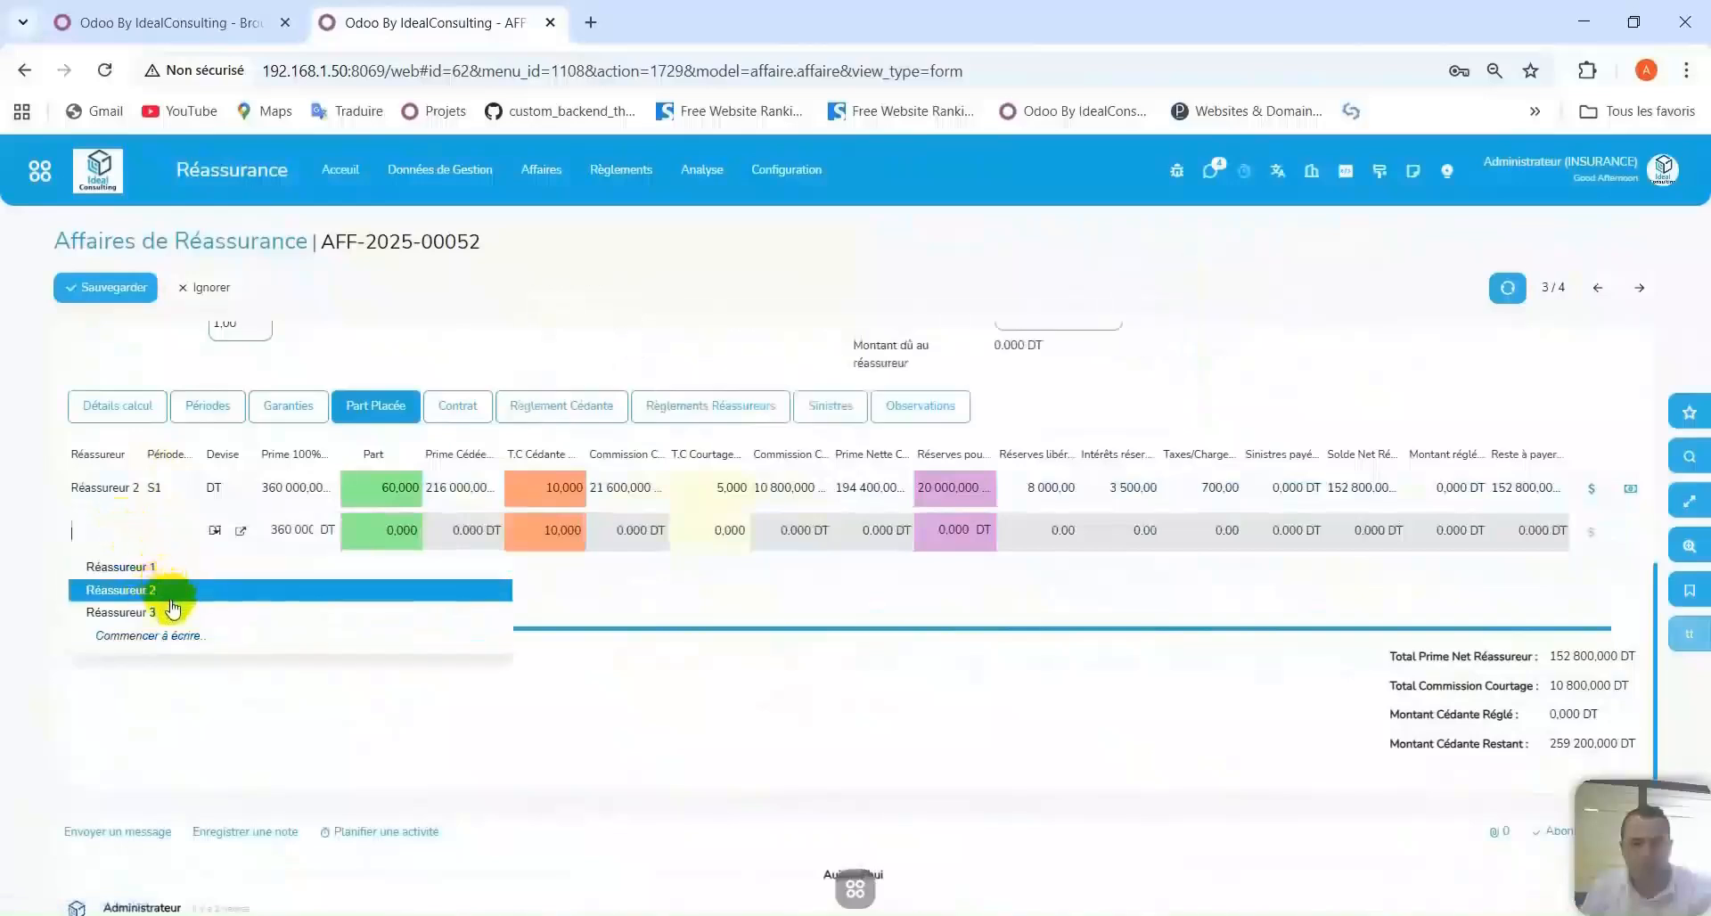
{"action": "left_click", "coordinate": [173, 611]}
{"action": "left_click", "coordinate": [181, 537]}
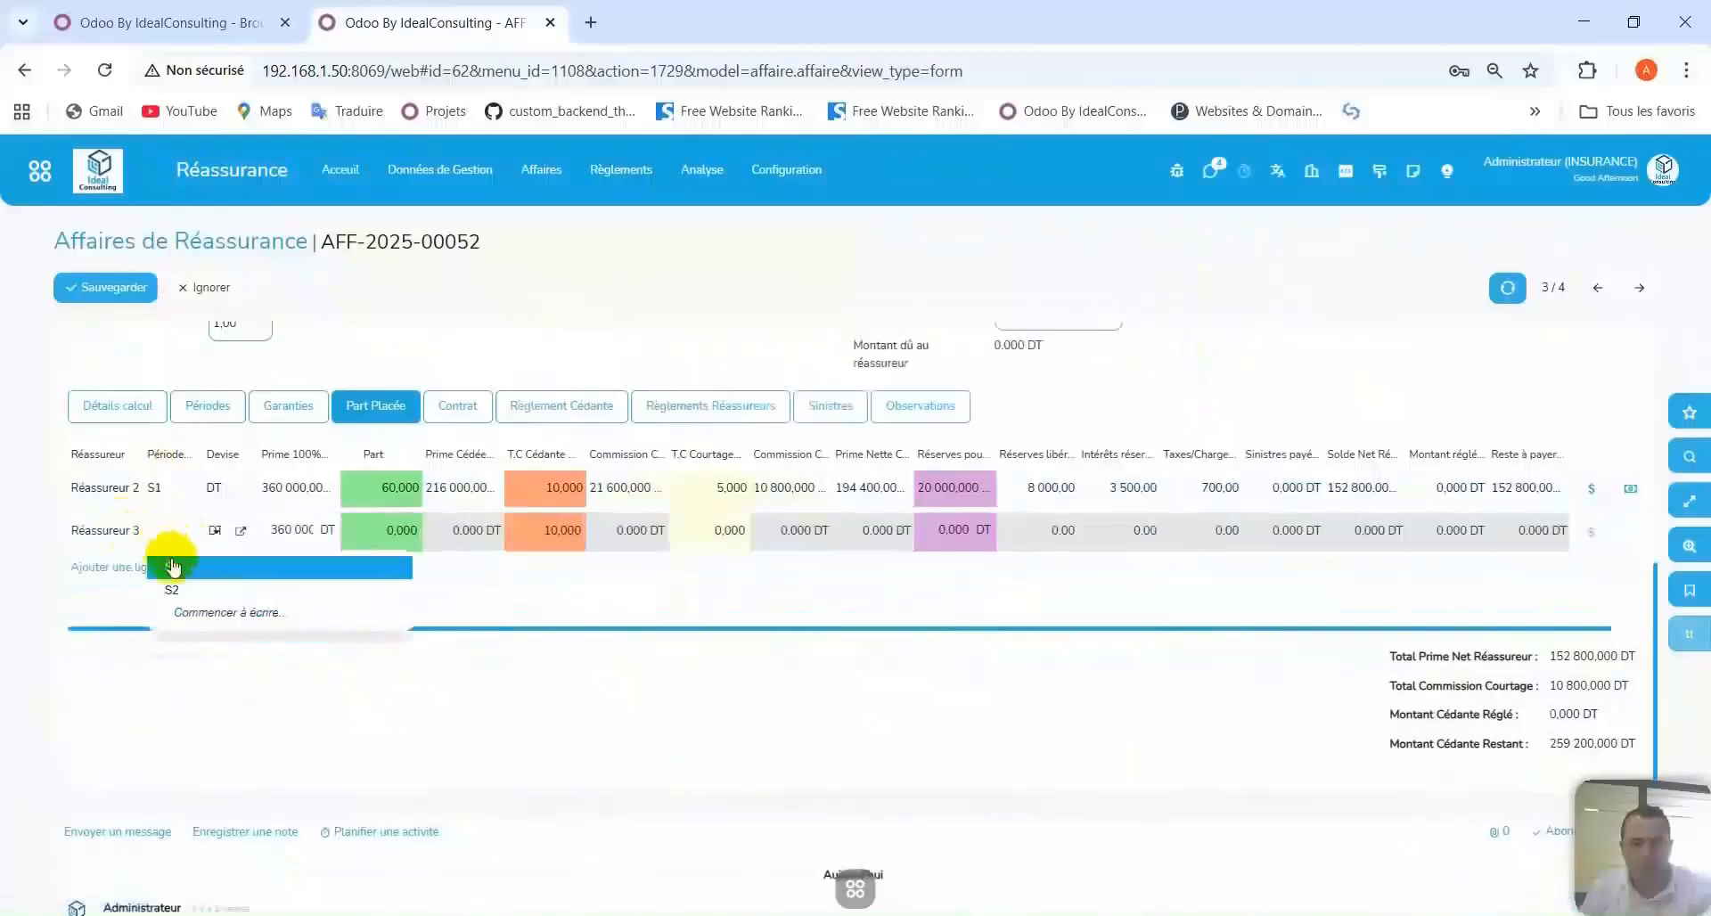
{"action": "left_click", "coordinate": [173, 567]}
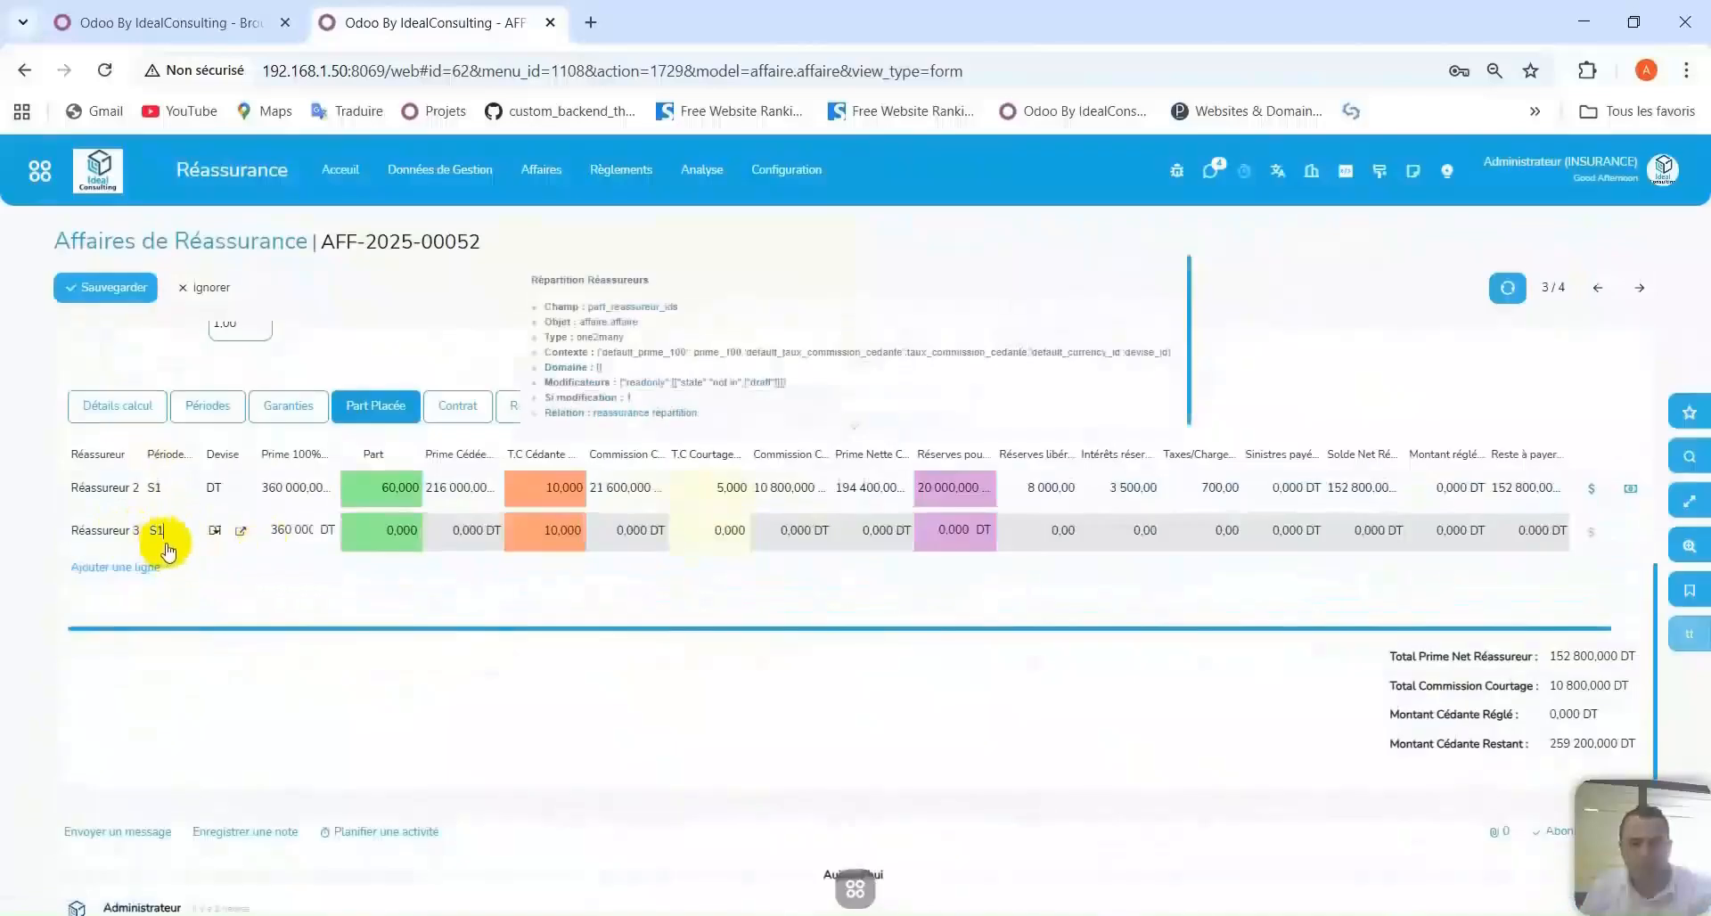
{"action": "left_click", "coordinate": [165, 533]}
{"action": "left_click", "coordinate": [179, 588]}
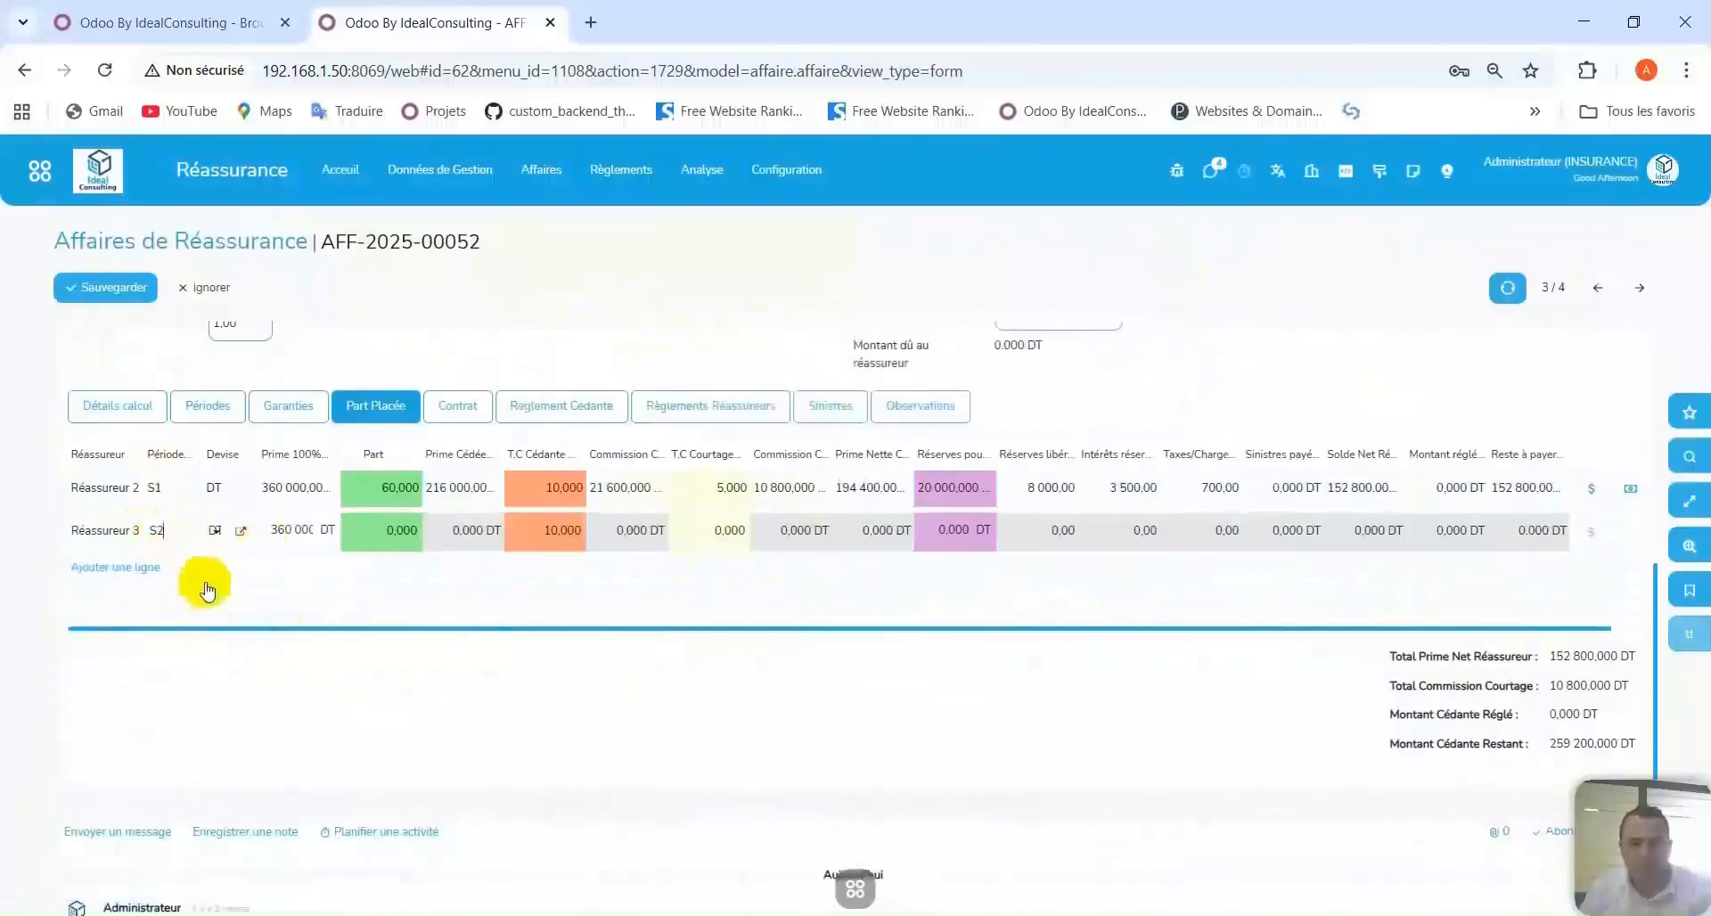
Set the Réassureur 3 line's Part to 40 and its T.C Courtage rate to 4.
{"action": "scroll", "coordinate": [833, 336], "scroll_direction": "up", "scroll_amount": 3}
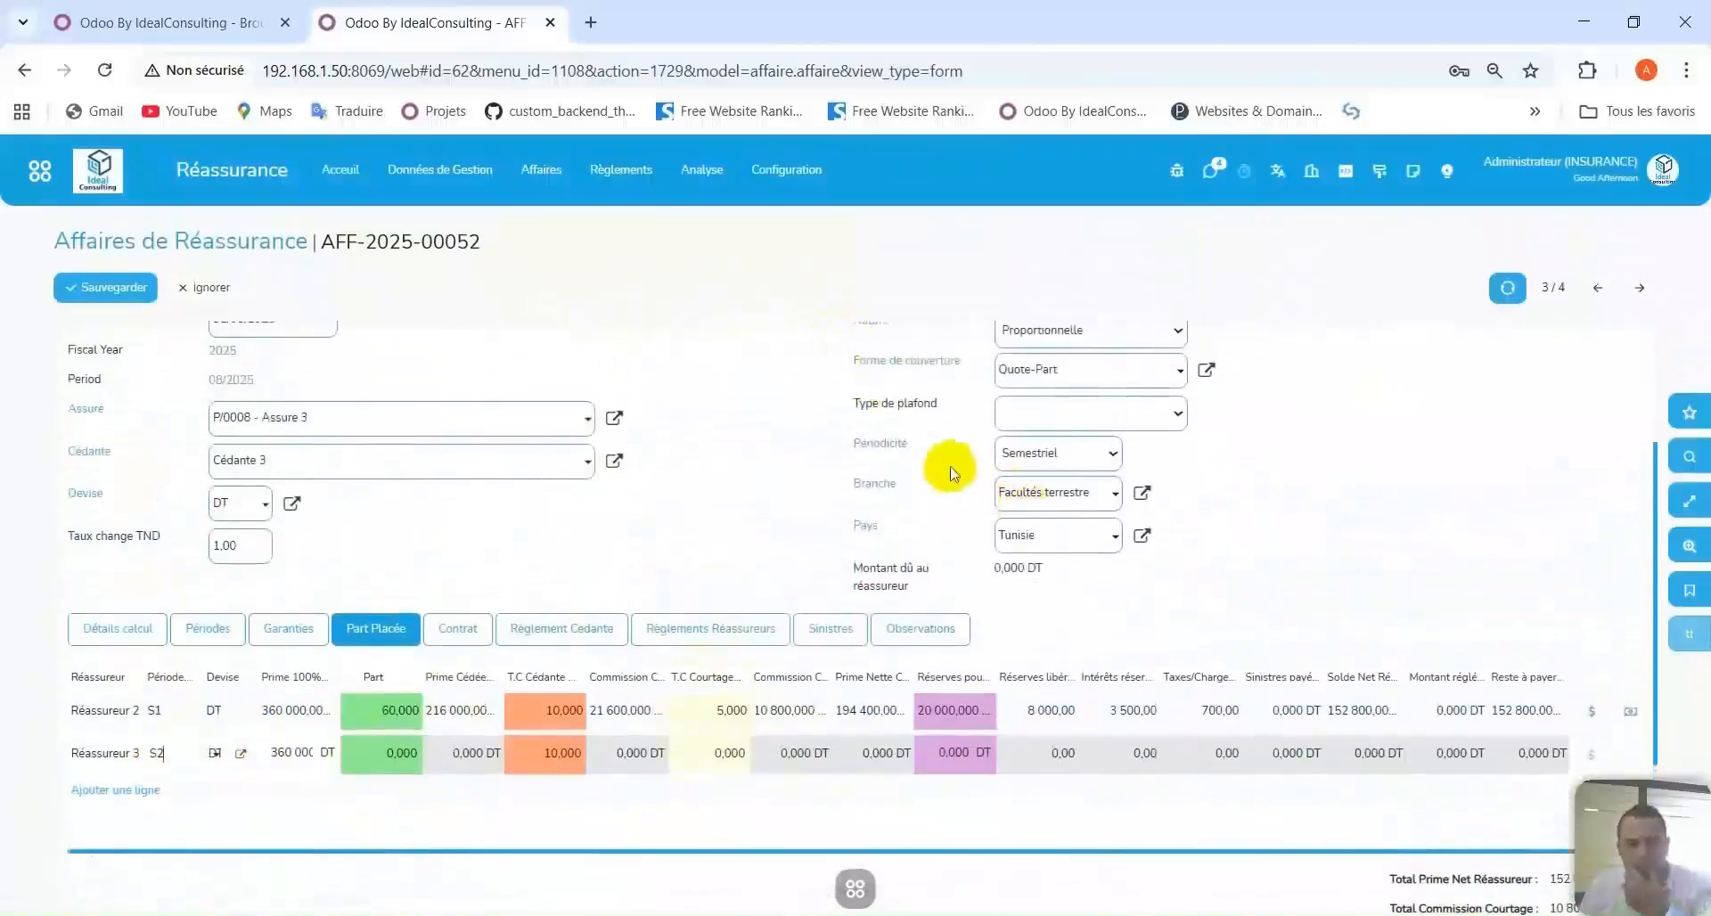
{"action": "scroll", "coordinate": [592, 534], "scroll_direction": "down", "scroll_amount": 2}
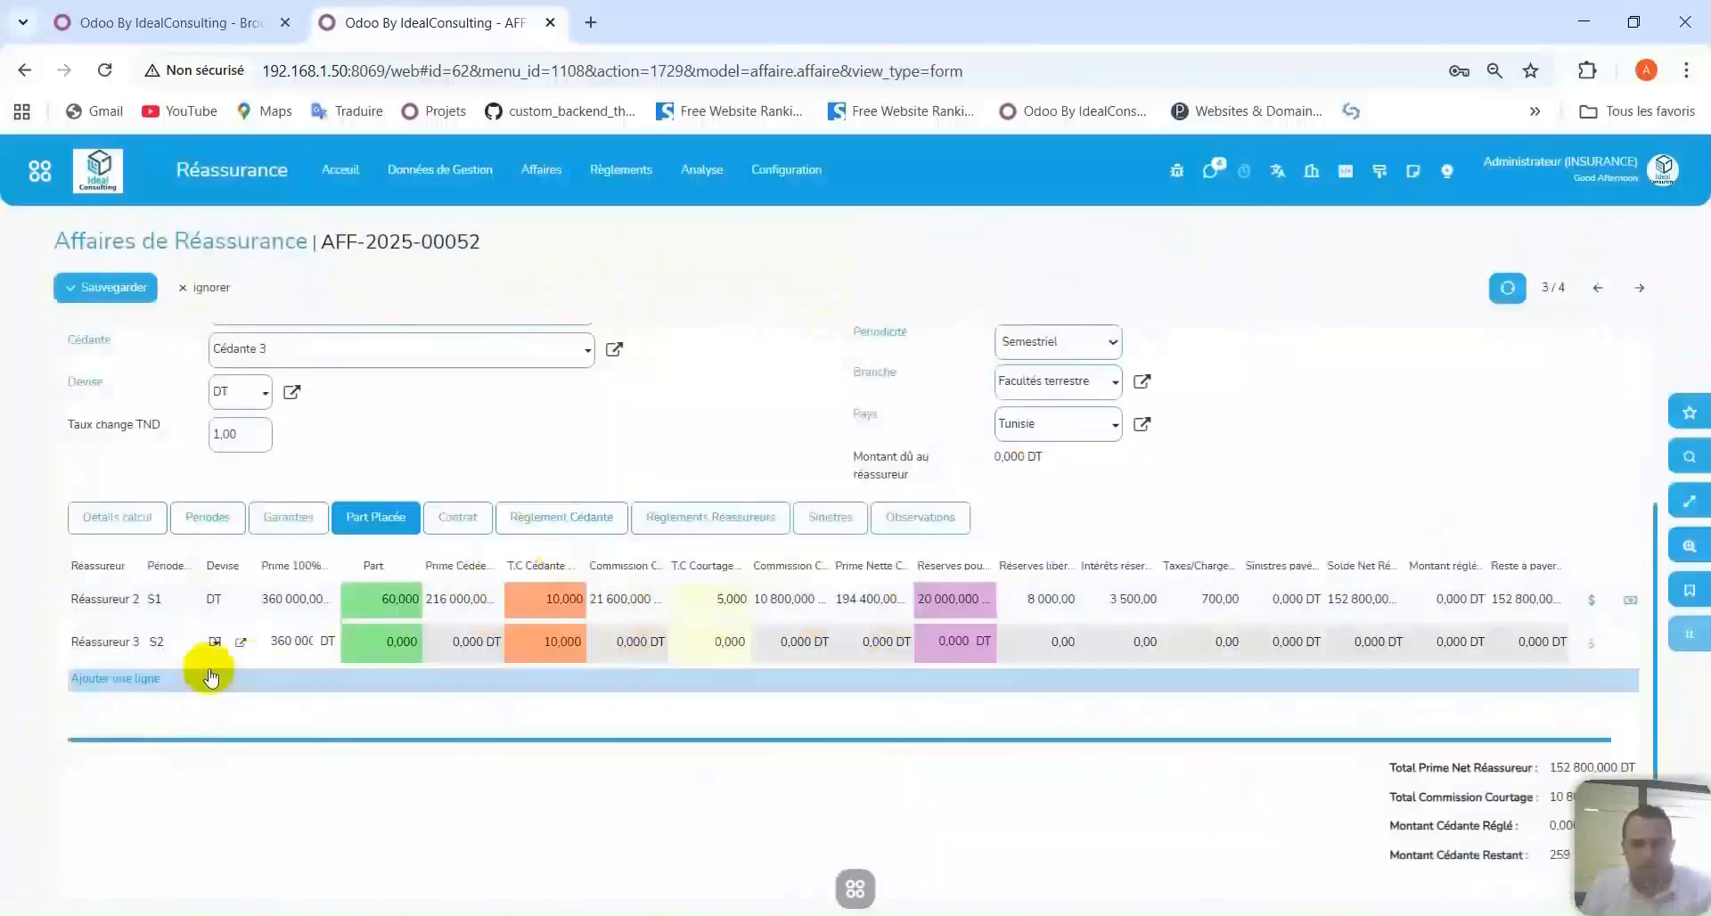
{"action": "left_click", "coordinate": [366, 658]}
{"action": "type", "text": "40"}
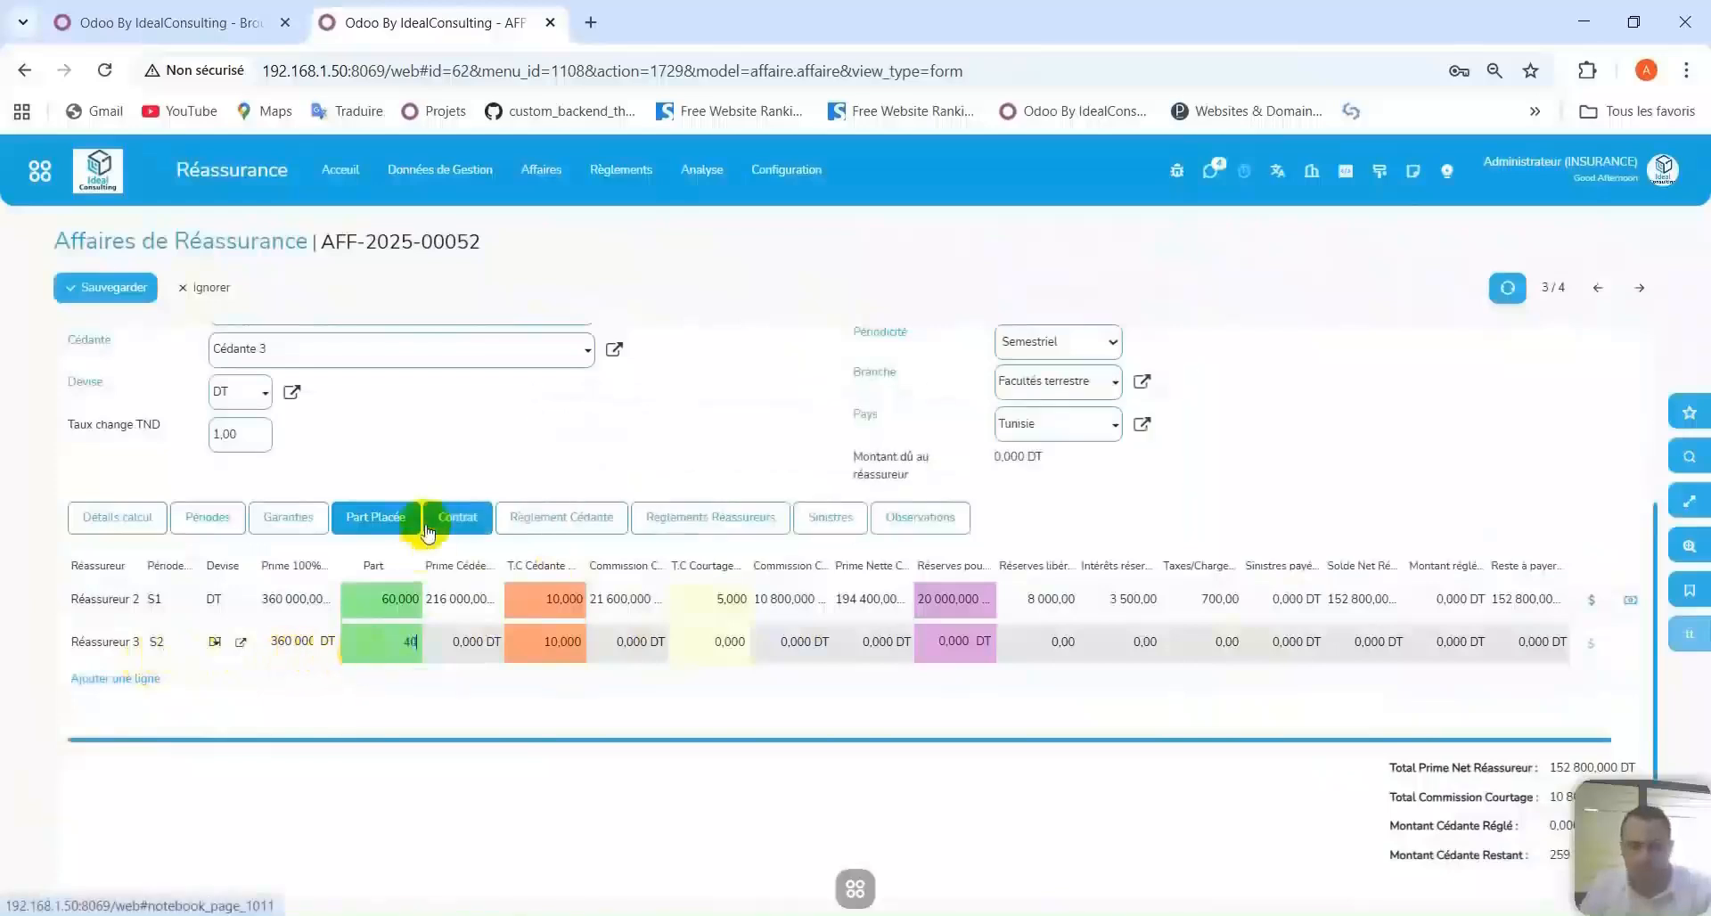
{"action": "left_click", "coordinate": [469, 650]}
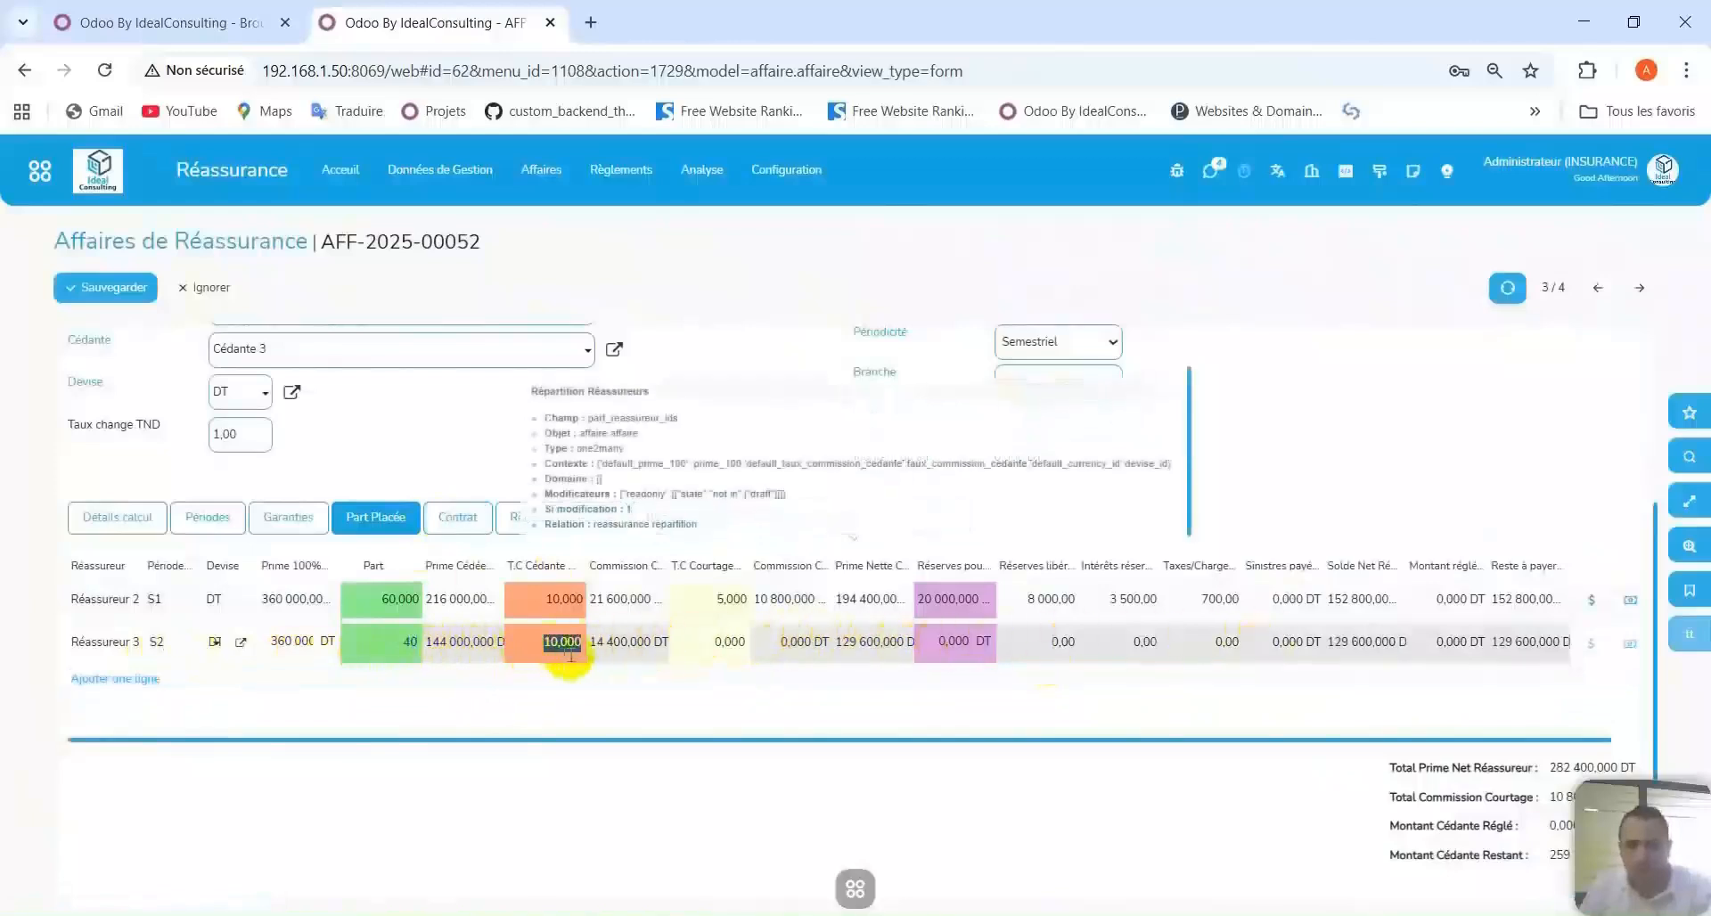
{"action": "left_click", "coordinate": [731, 641]}
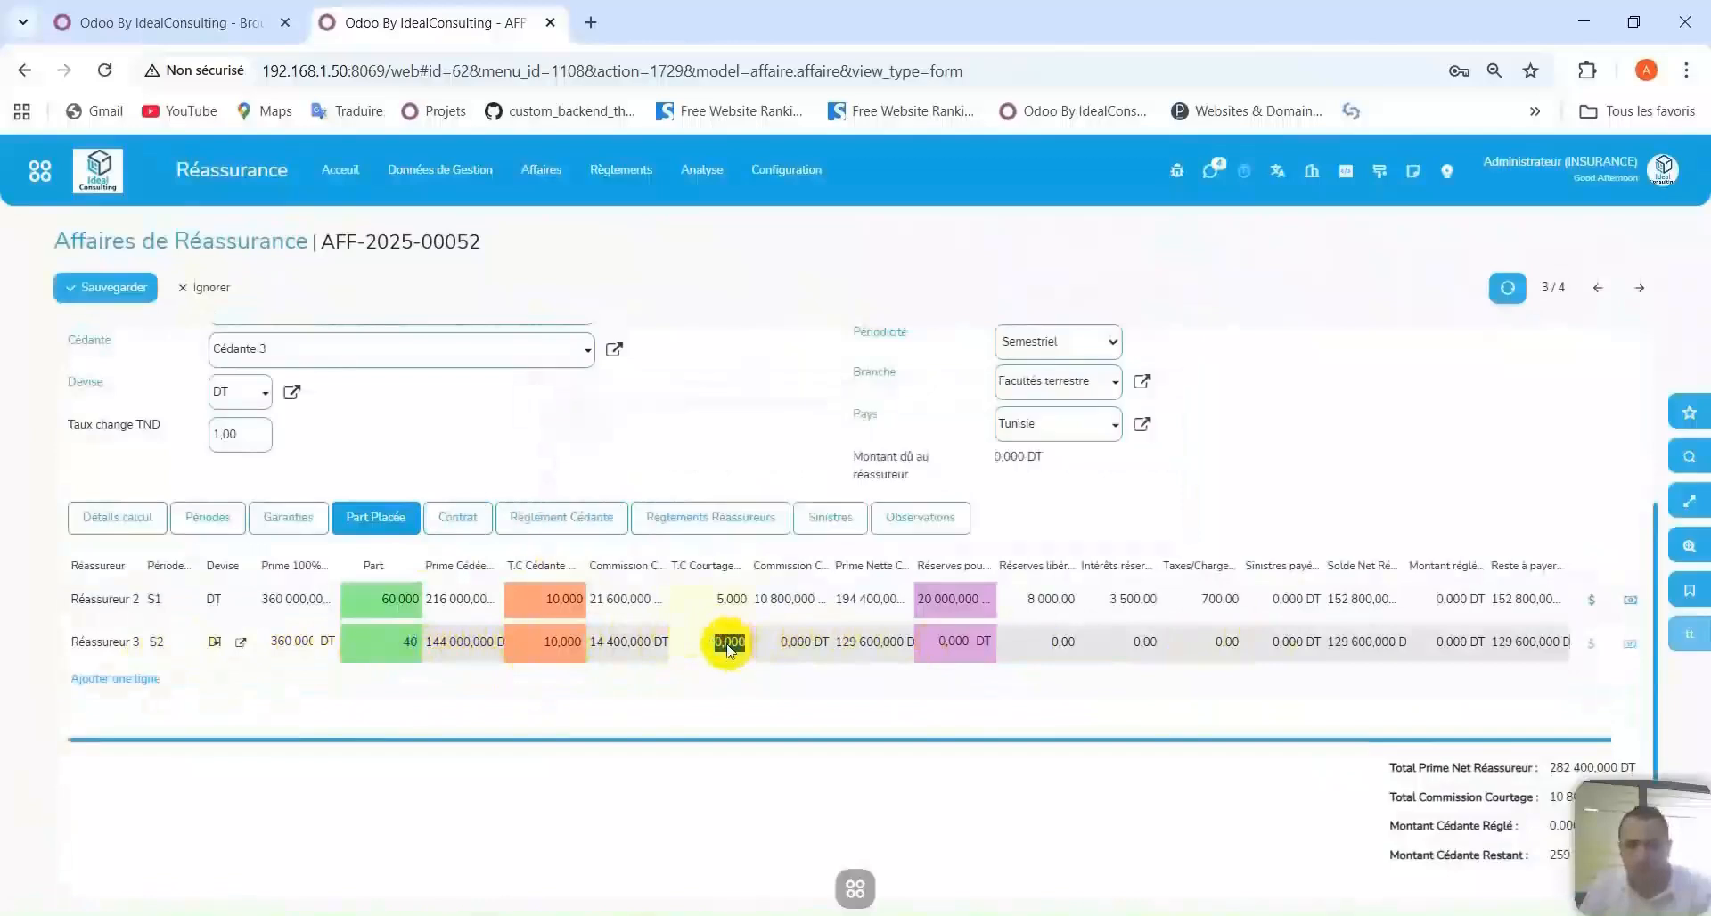
{"action": "type", "text": "4"}
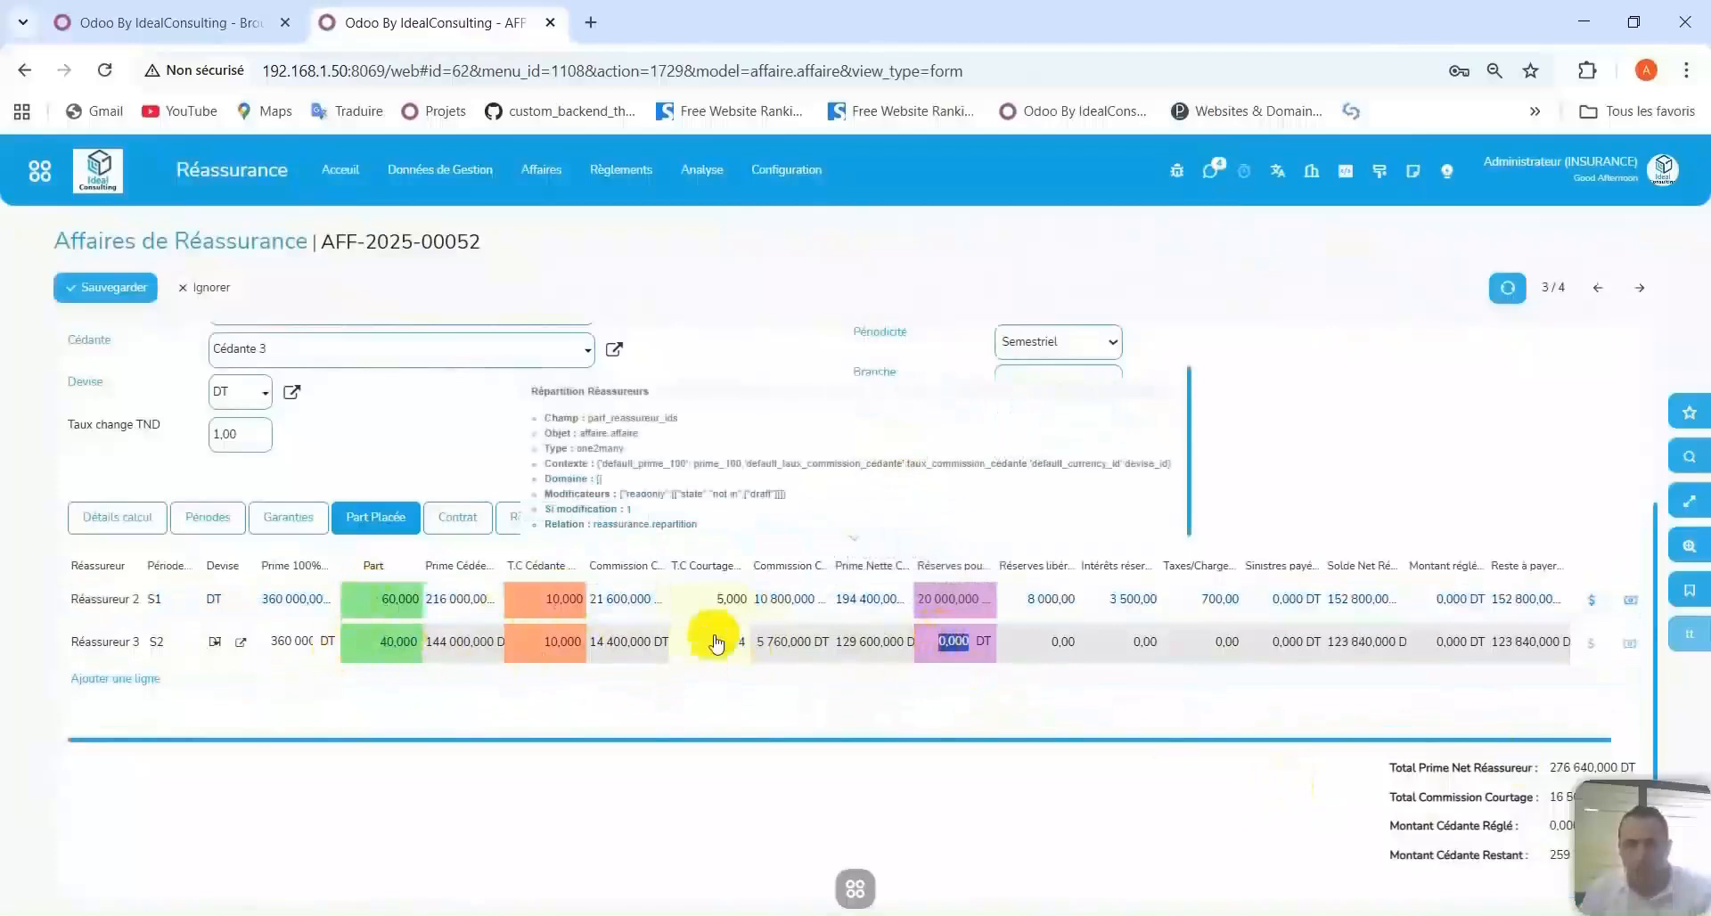
Set the Réassureur 3 line's Réserves pour risque en cours constituées to 30 000 DT and save the affair.
{"action": "left_click", "coordinate": [942, 574]}
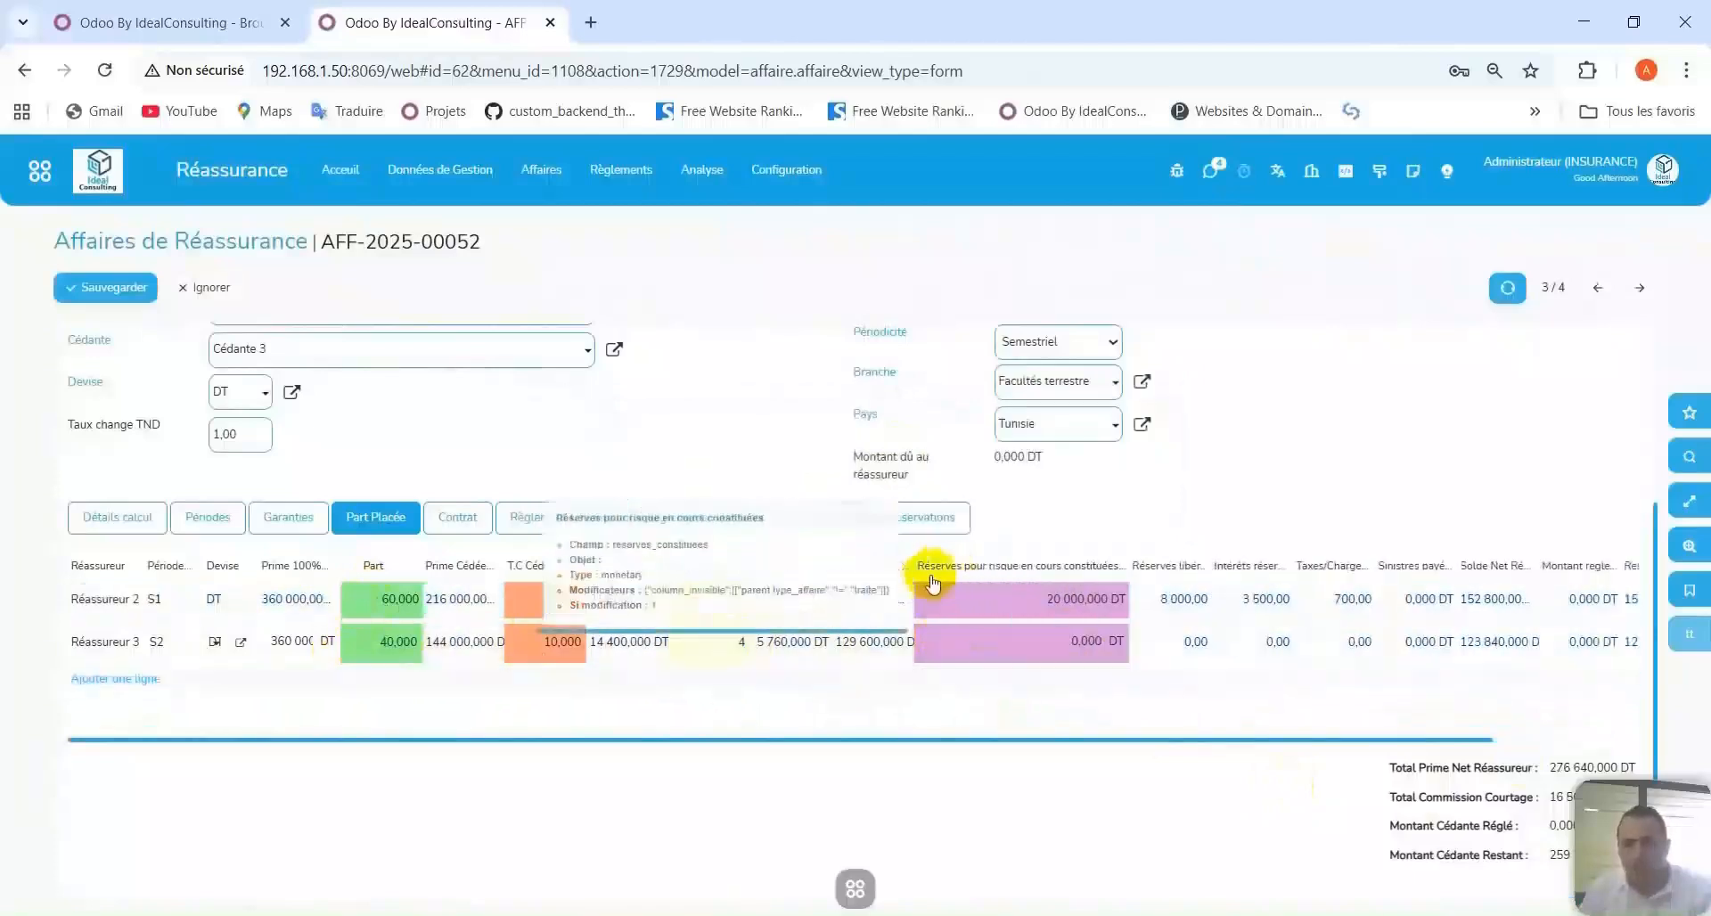
{"action": "left_click", "coordinate": [1020, 638]}
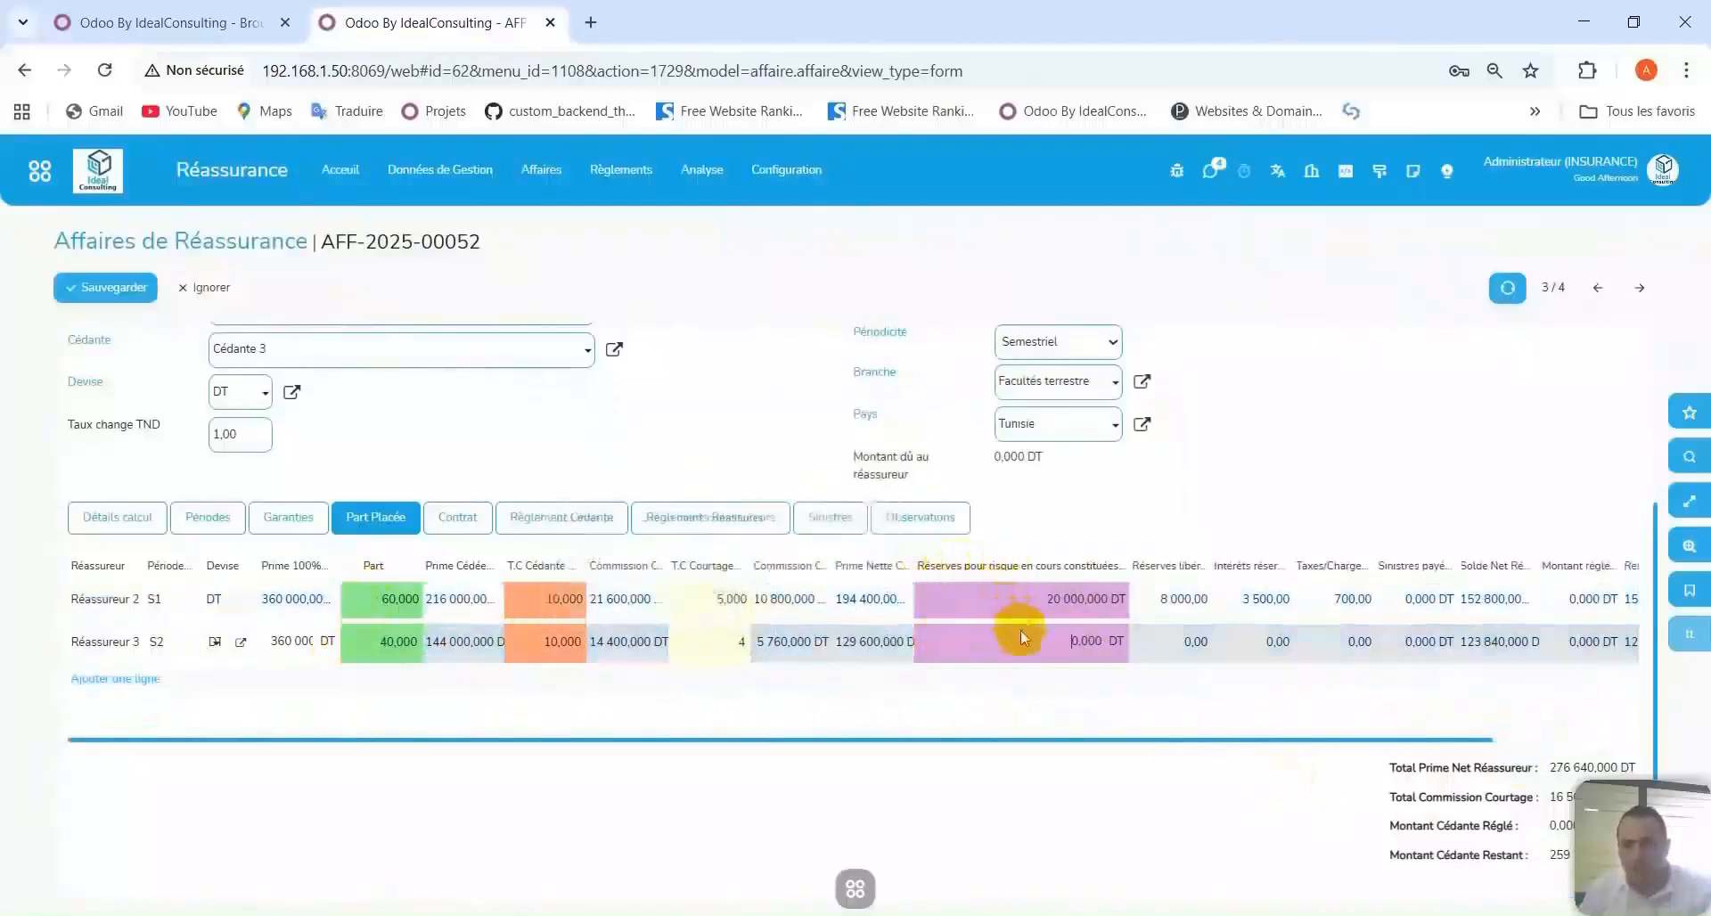
{"action": "left_click_drag", "start_coordinate": [1045, 640], "coordinate": [1113, 610]}
{"action": "left_click", "coordinate": [1095, 643]}
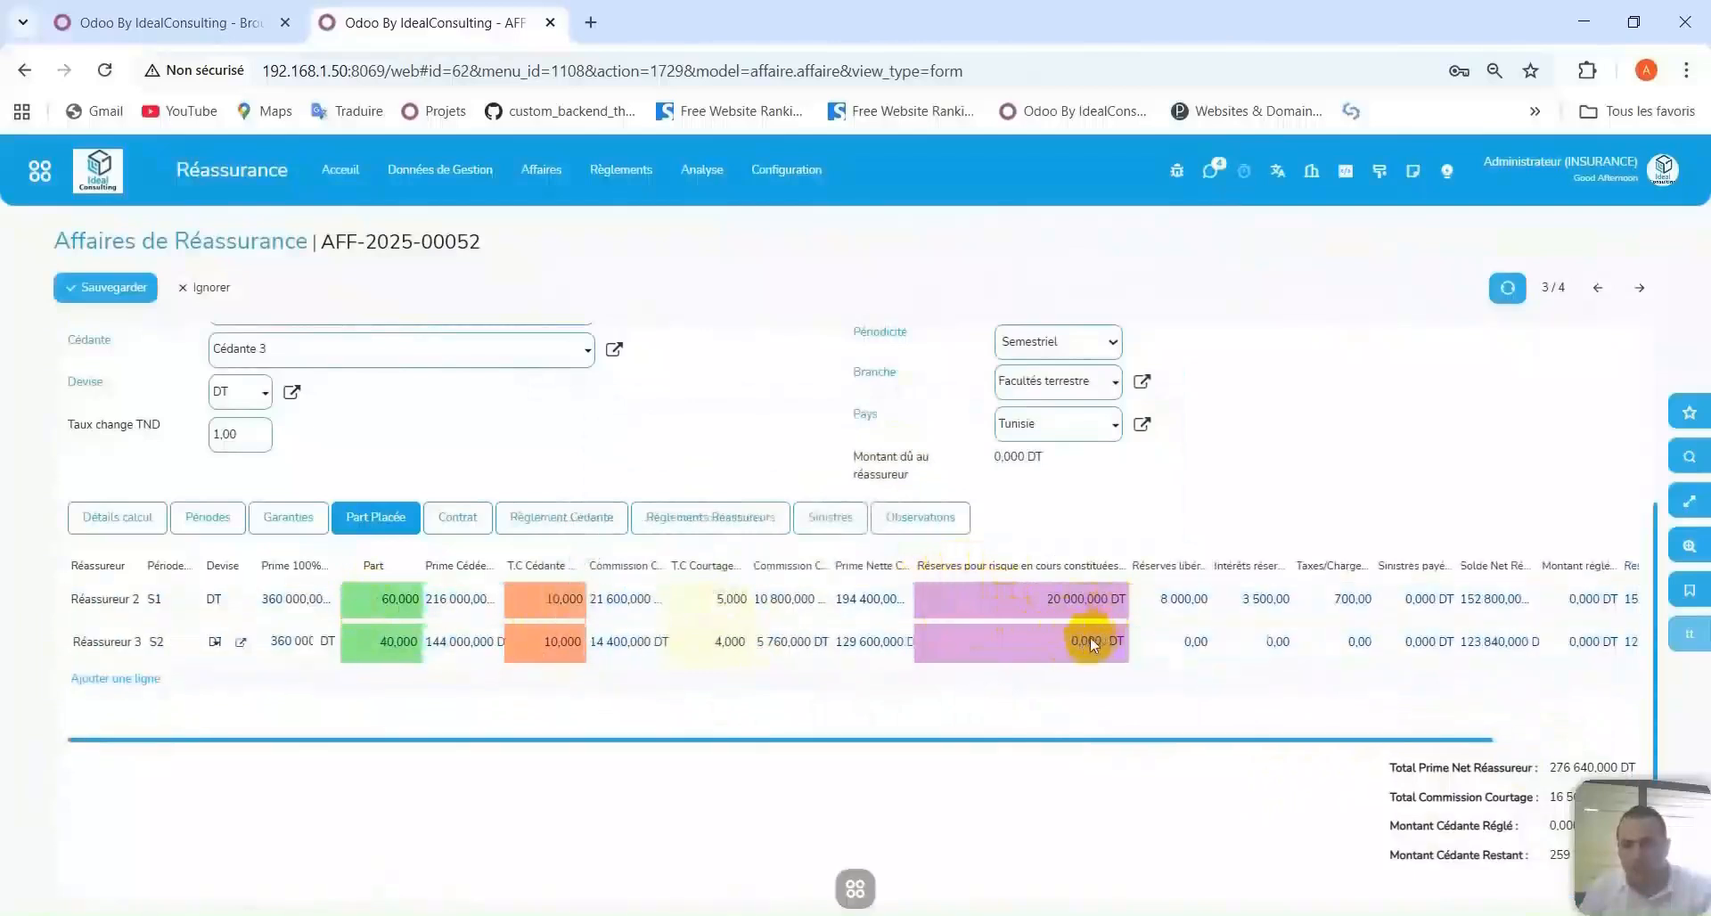
{"action": "double_click", "coordinate": [1086, 644]}
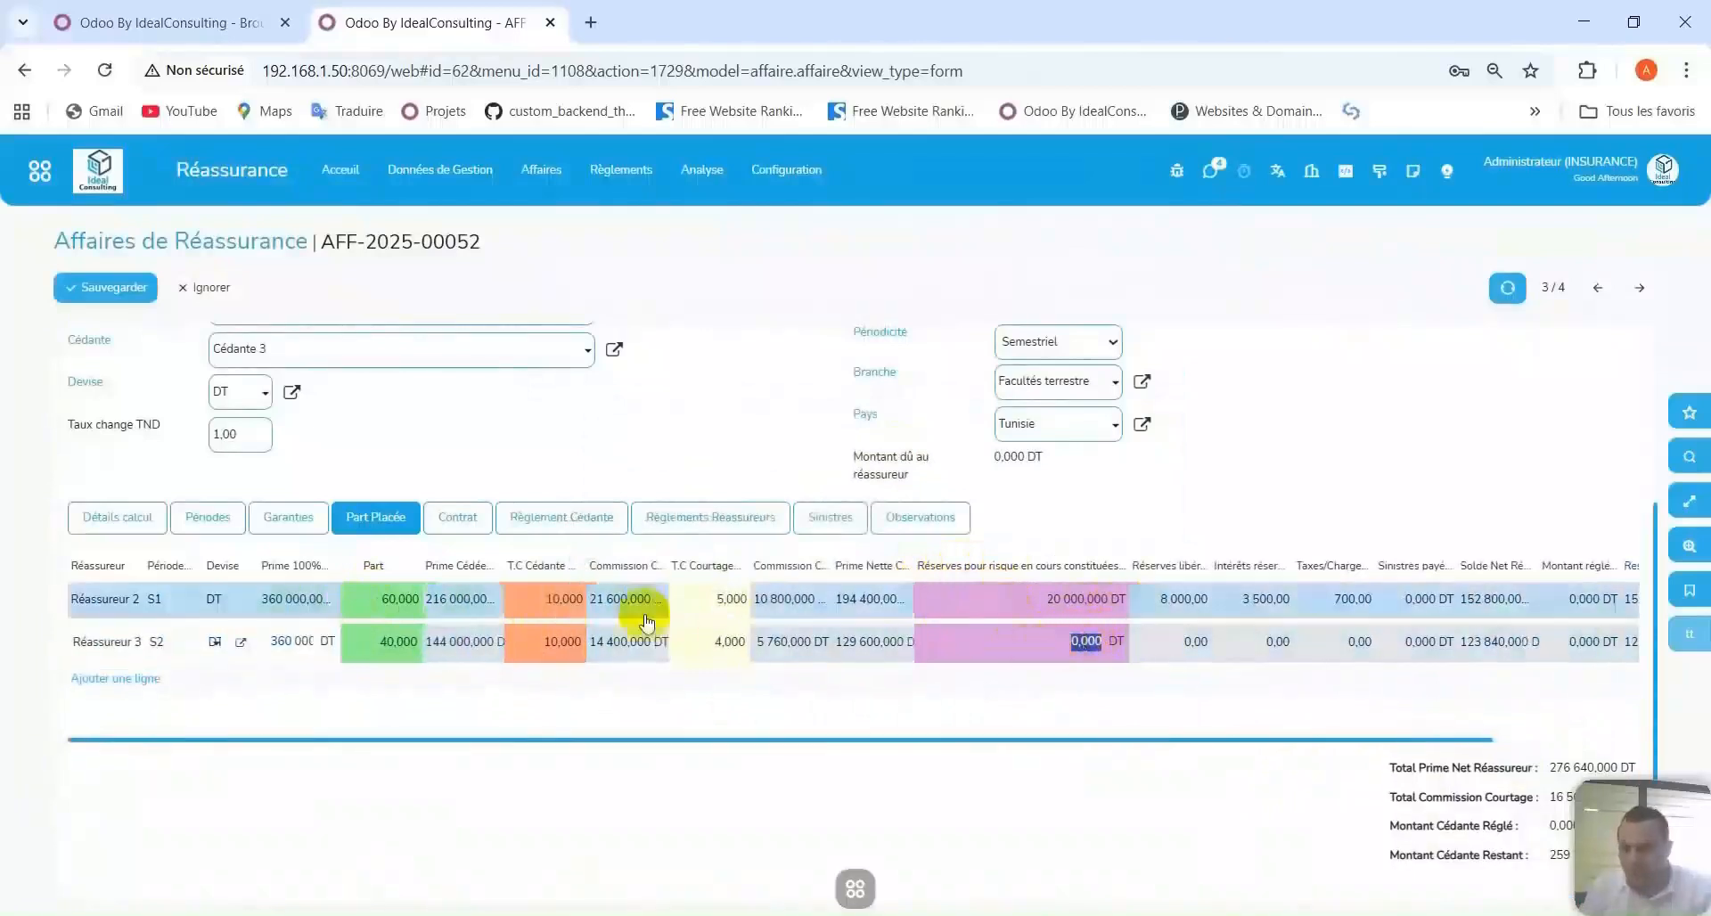
{"action": "type", "text": "3"}
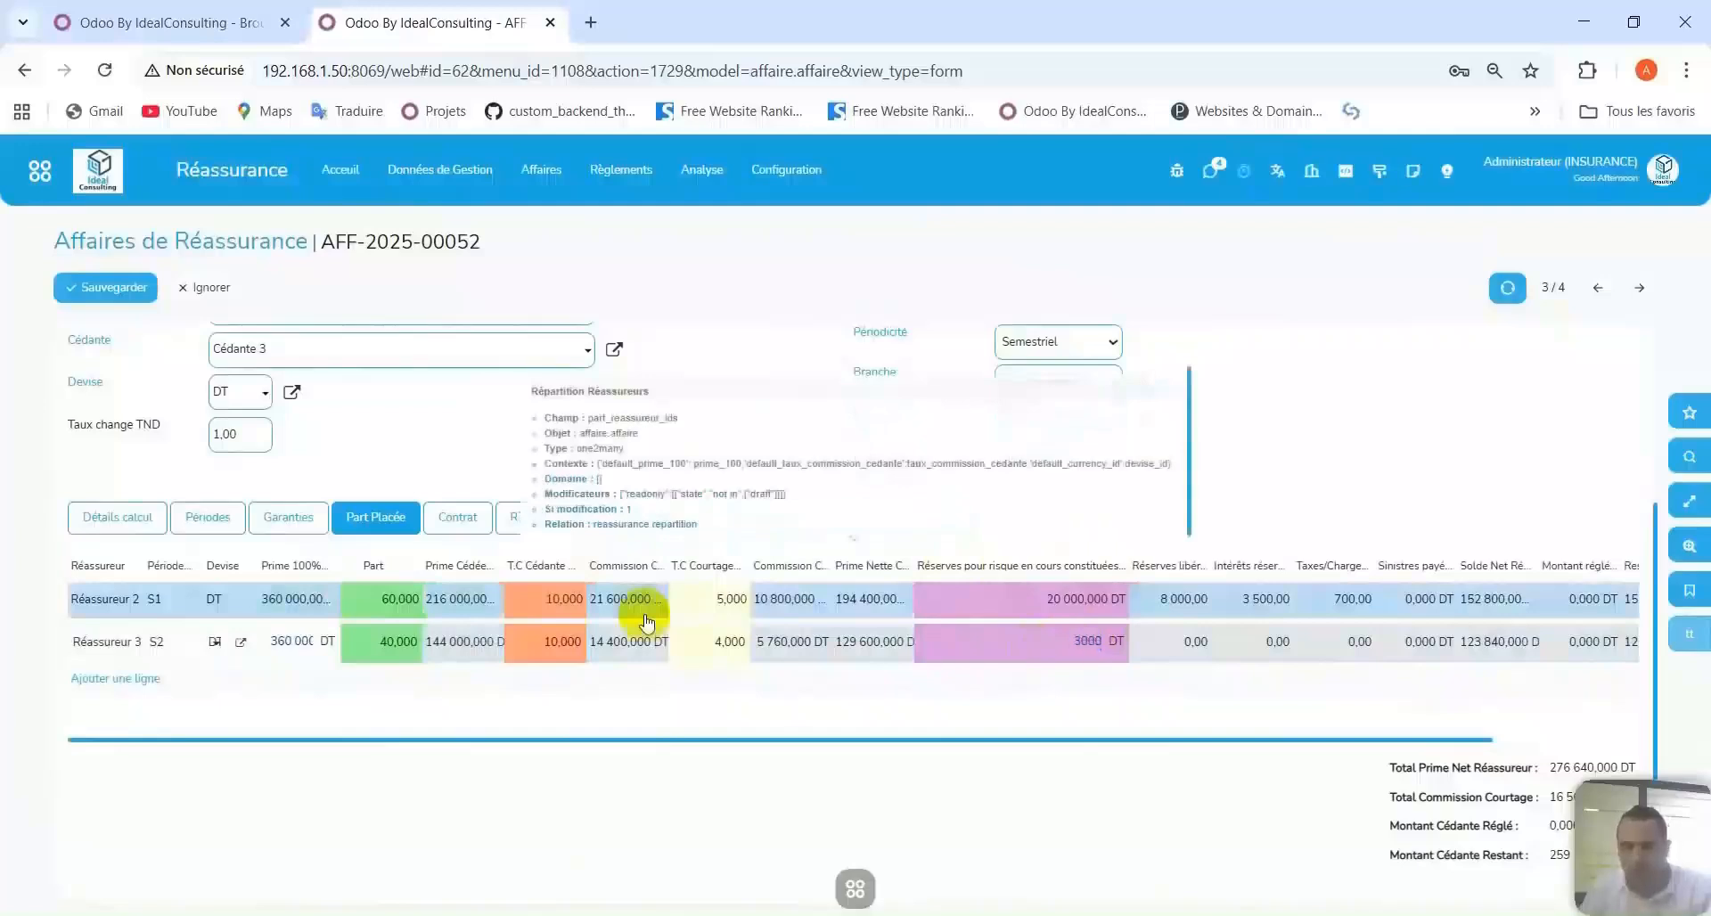
{"action": "left_click", "coordinate": [1323, 477]}
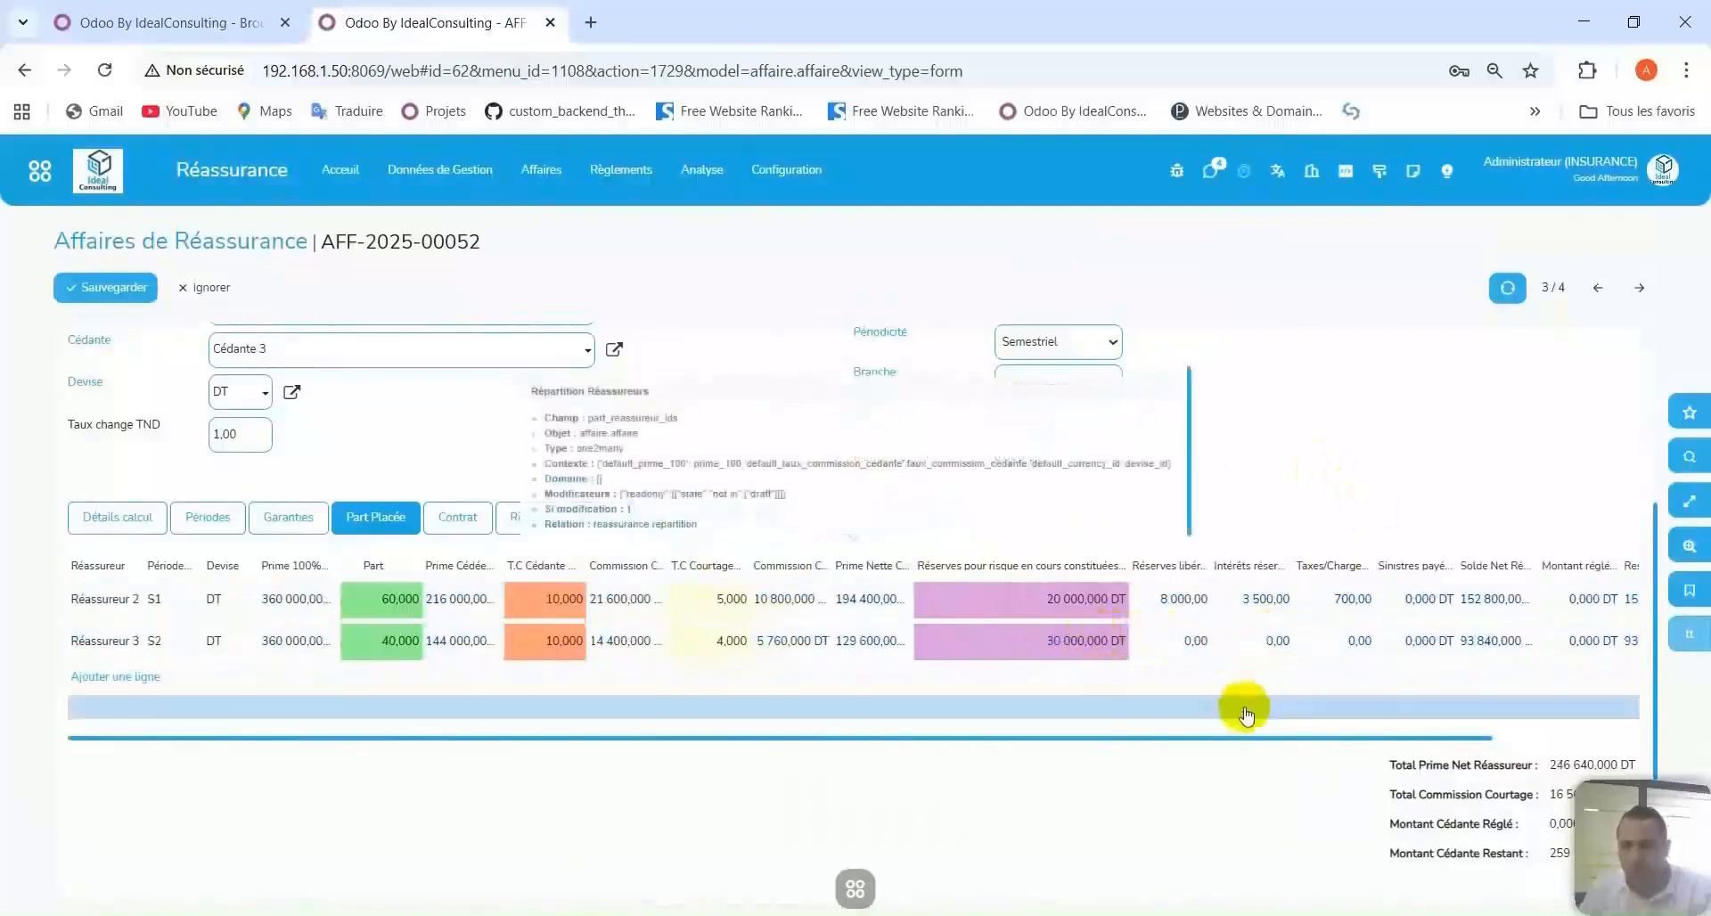
{"action": "left_click", "coordinate": [64, 287]}
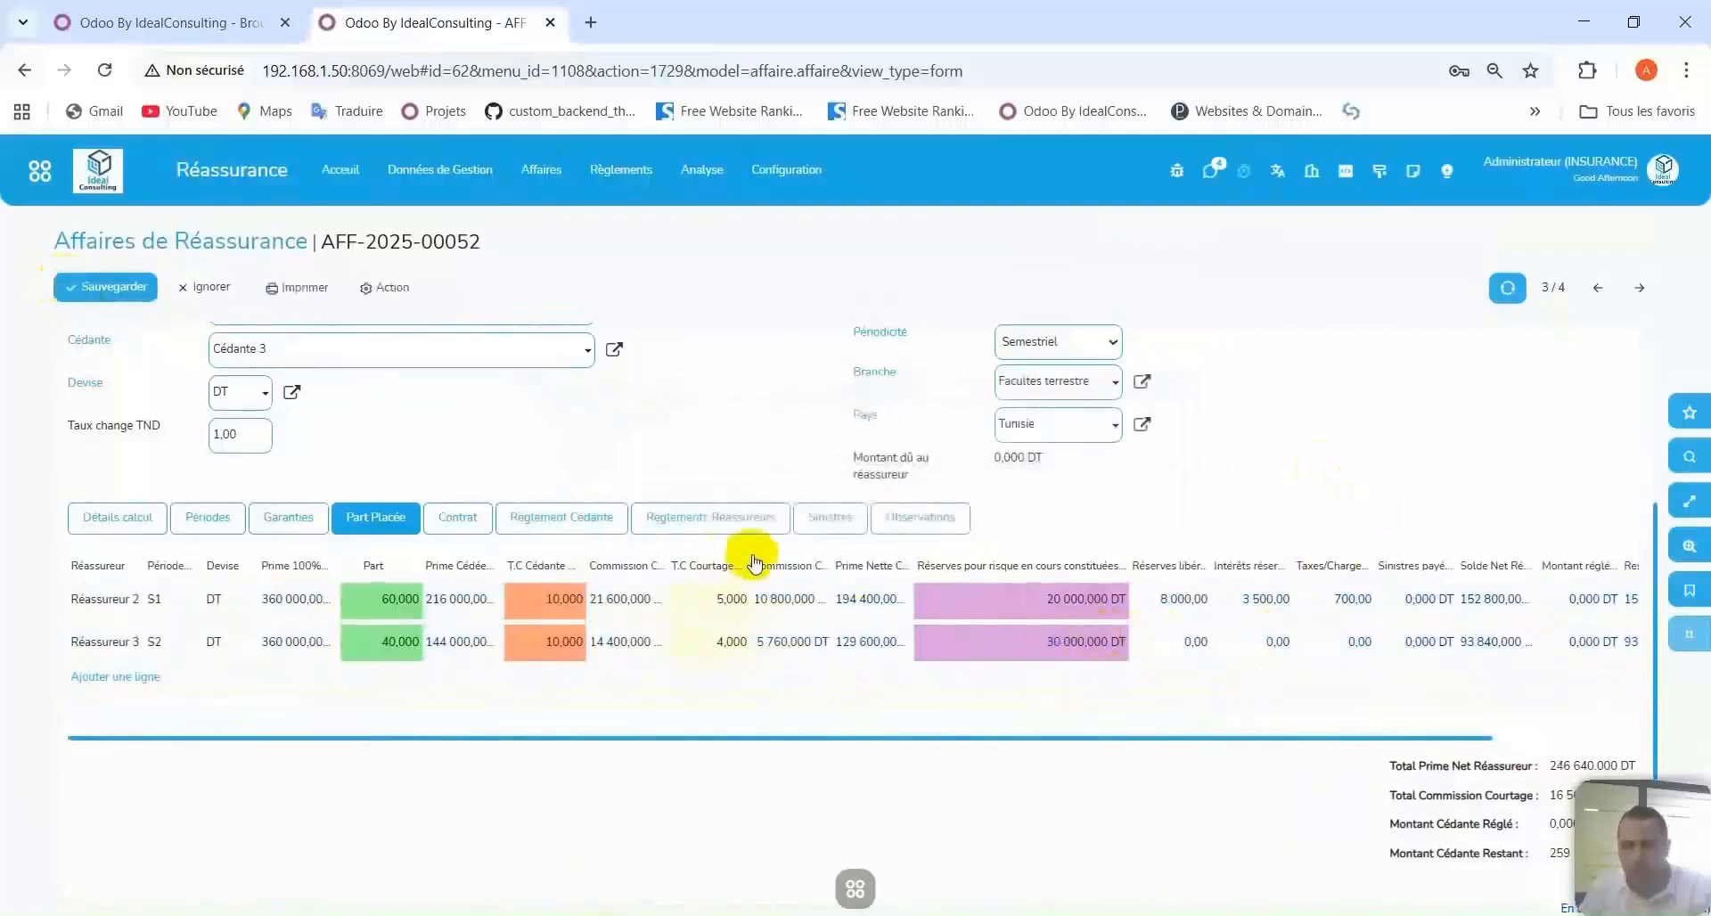
Validate a reserve release for the Réassureur 3 line with 10000 DT released, 2000 DT interest and 500 DT taxes and charges.
{"action": "scroll", "coordinate": [900, 687], "scroll_direction": "down", "scroll_amount": 3}
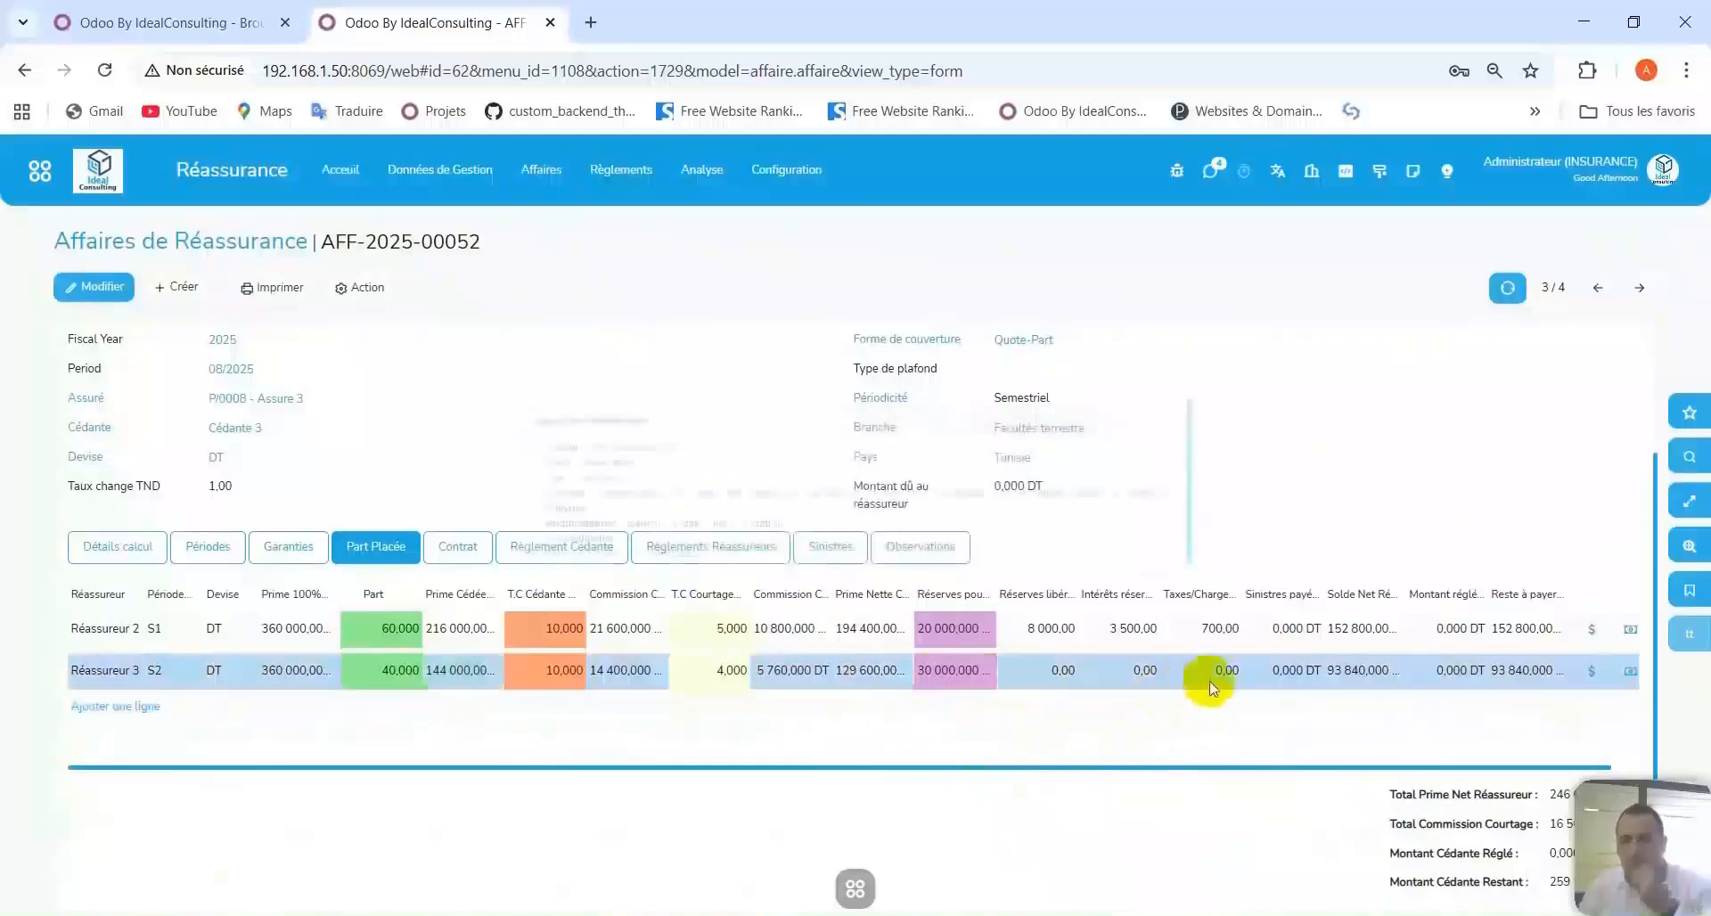
{"action": "left_click", "coordinate": [1592, 673]}
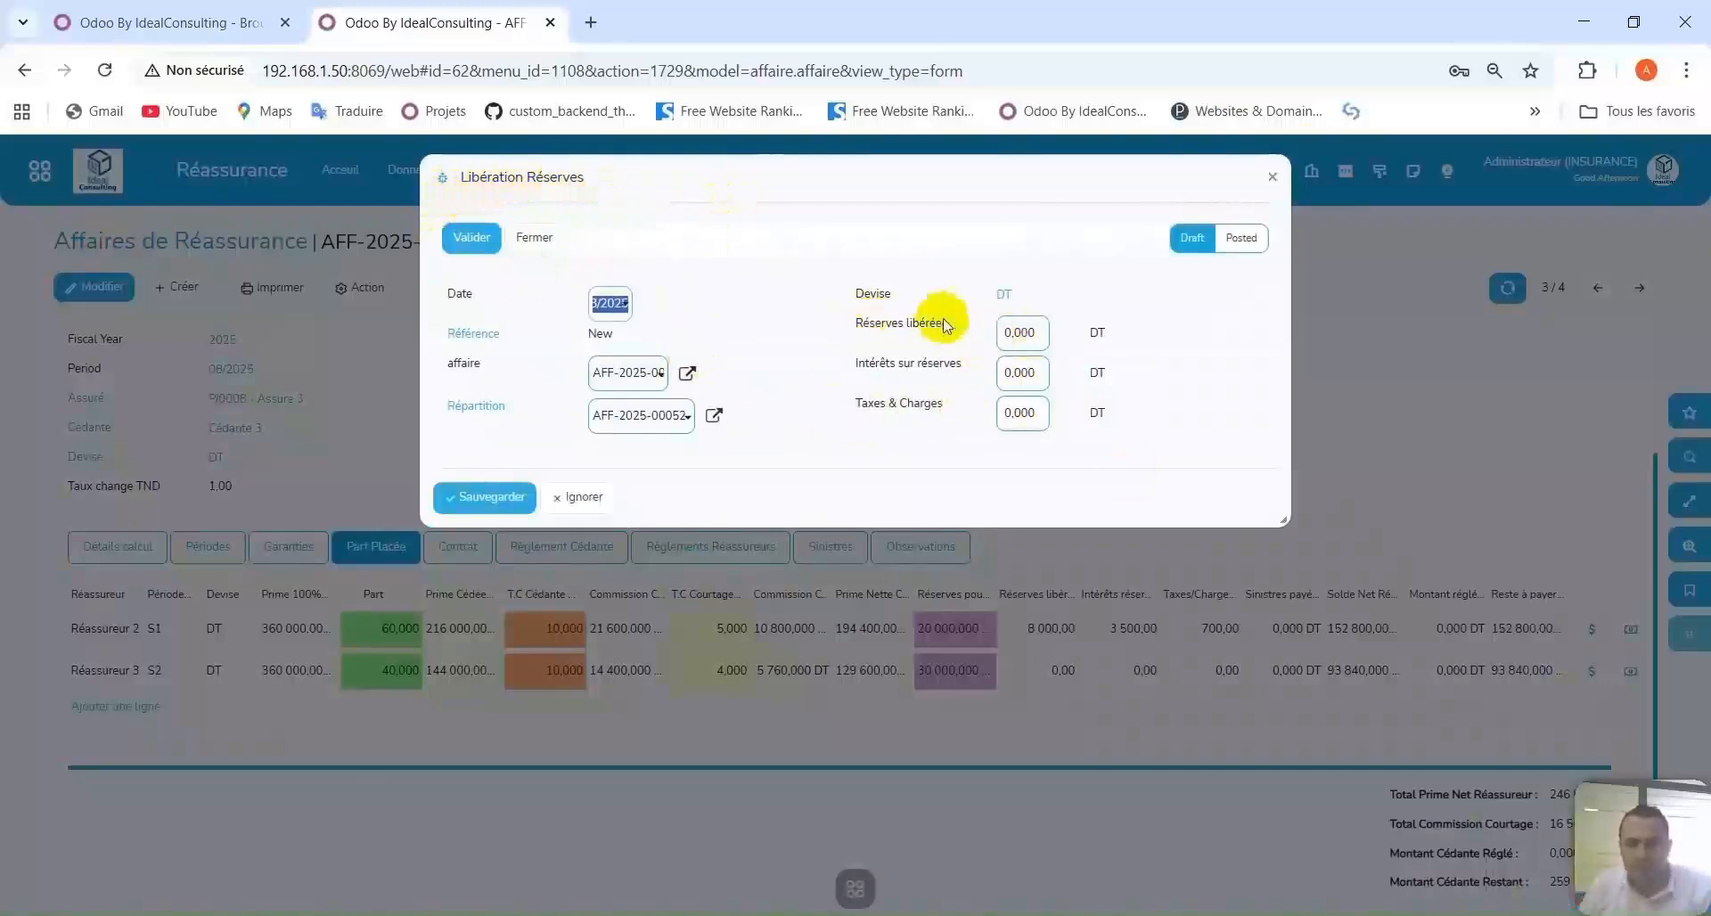
{"action": "left_click", "coordinate": [1038, 337]}
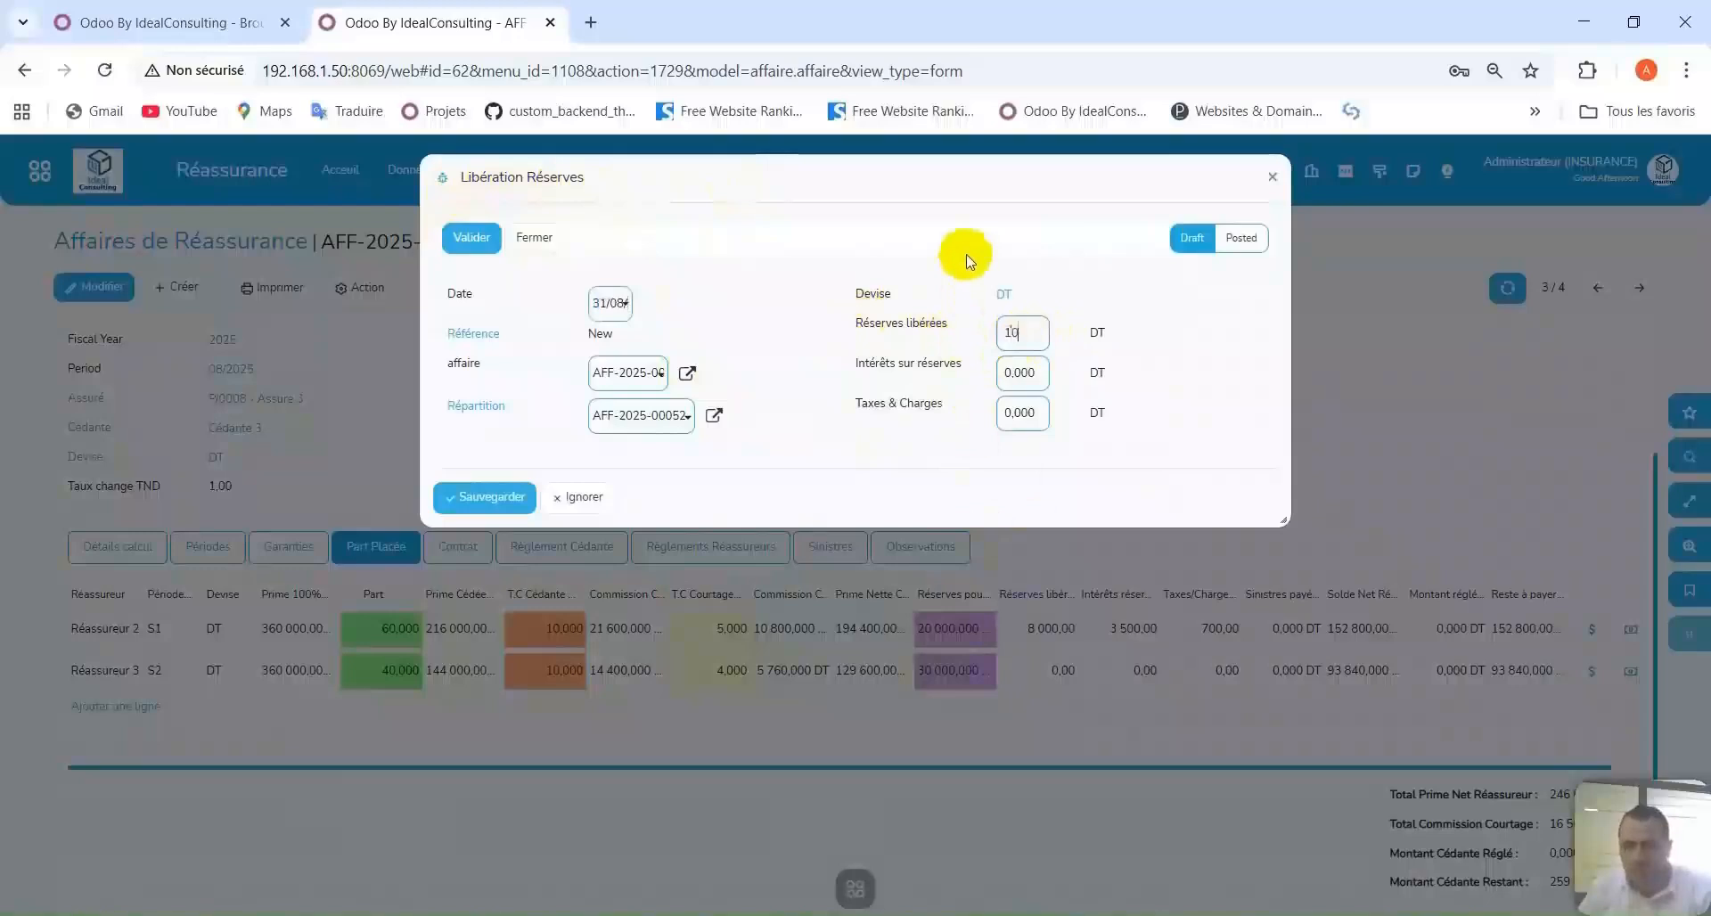
{"action": "left_click", "coordinate": [1023, 374]}
{"action": "type", "text": "20000"}
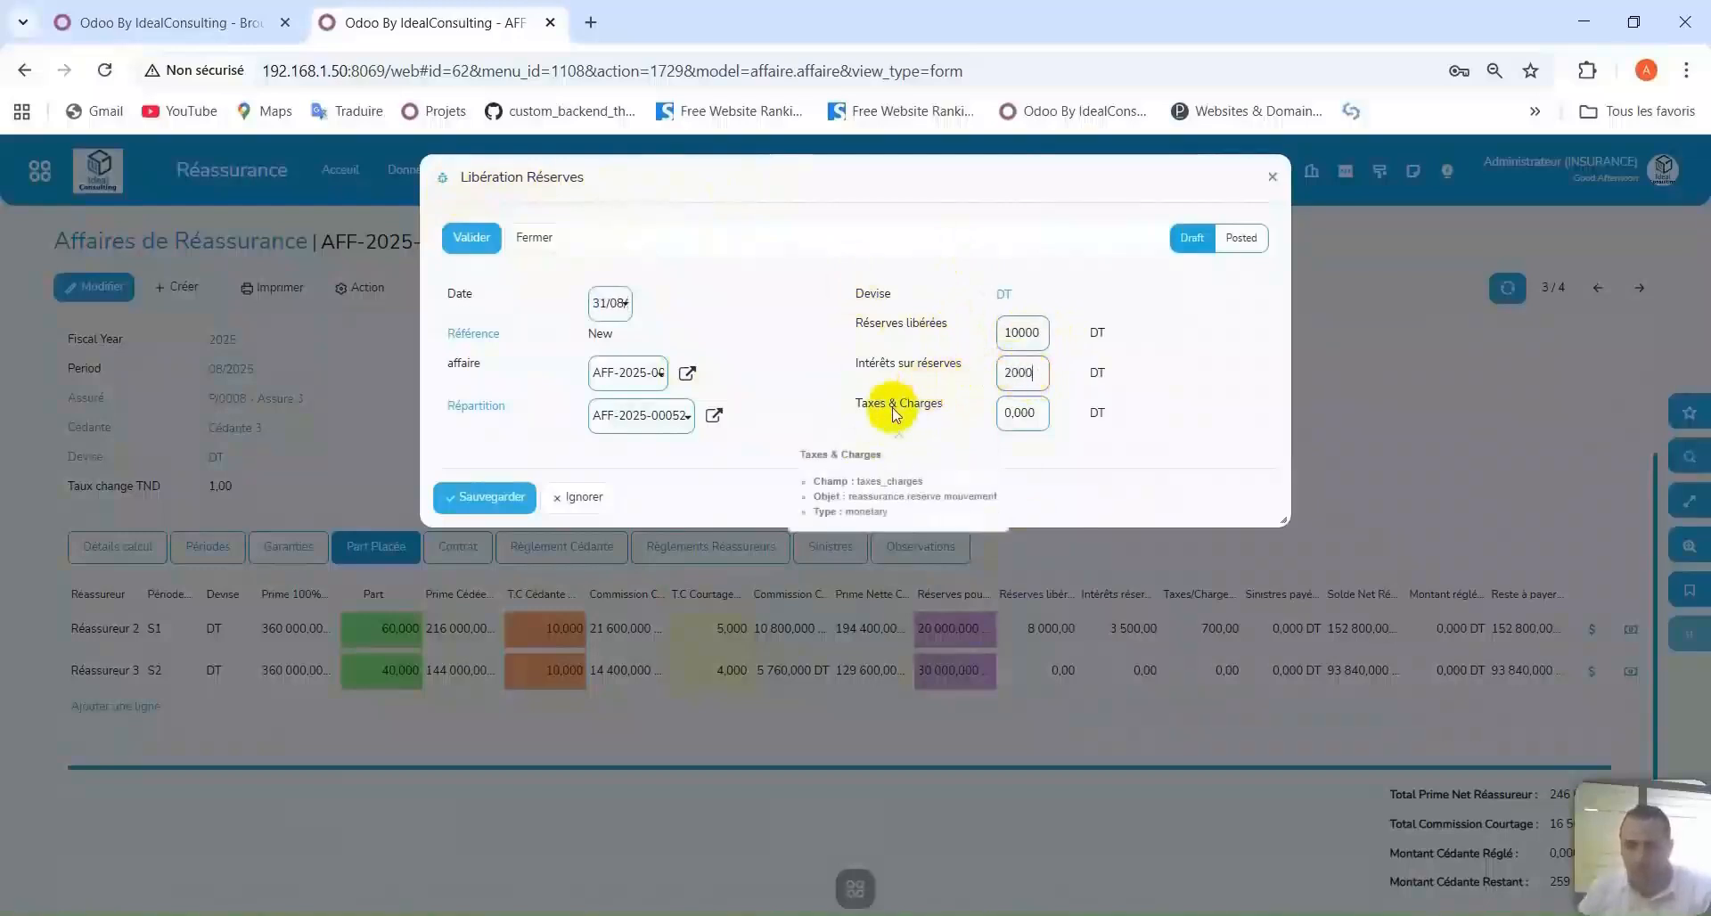
{"action": "left_click", "coordinate": [1042, 409]}
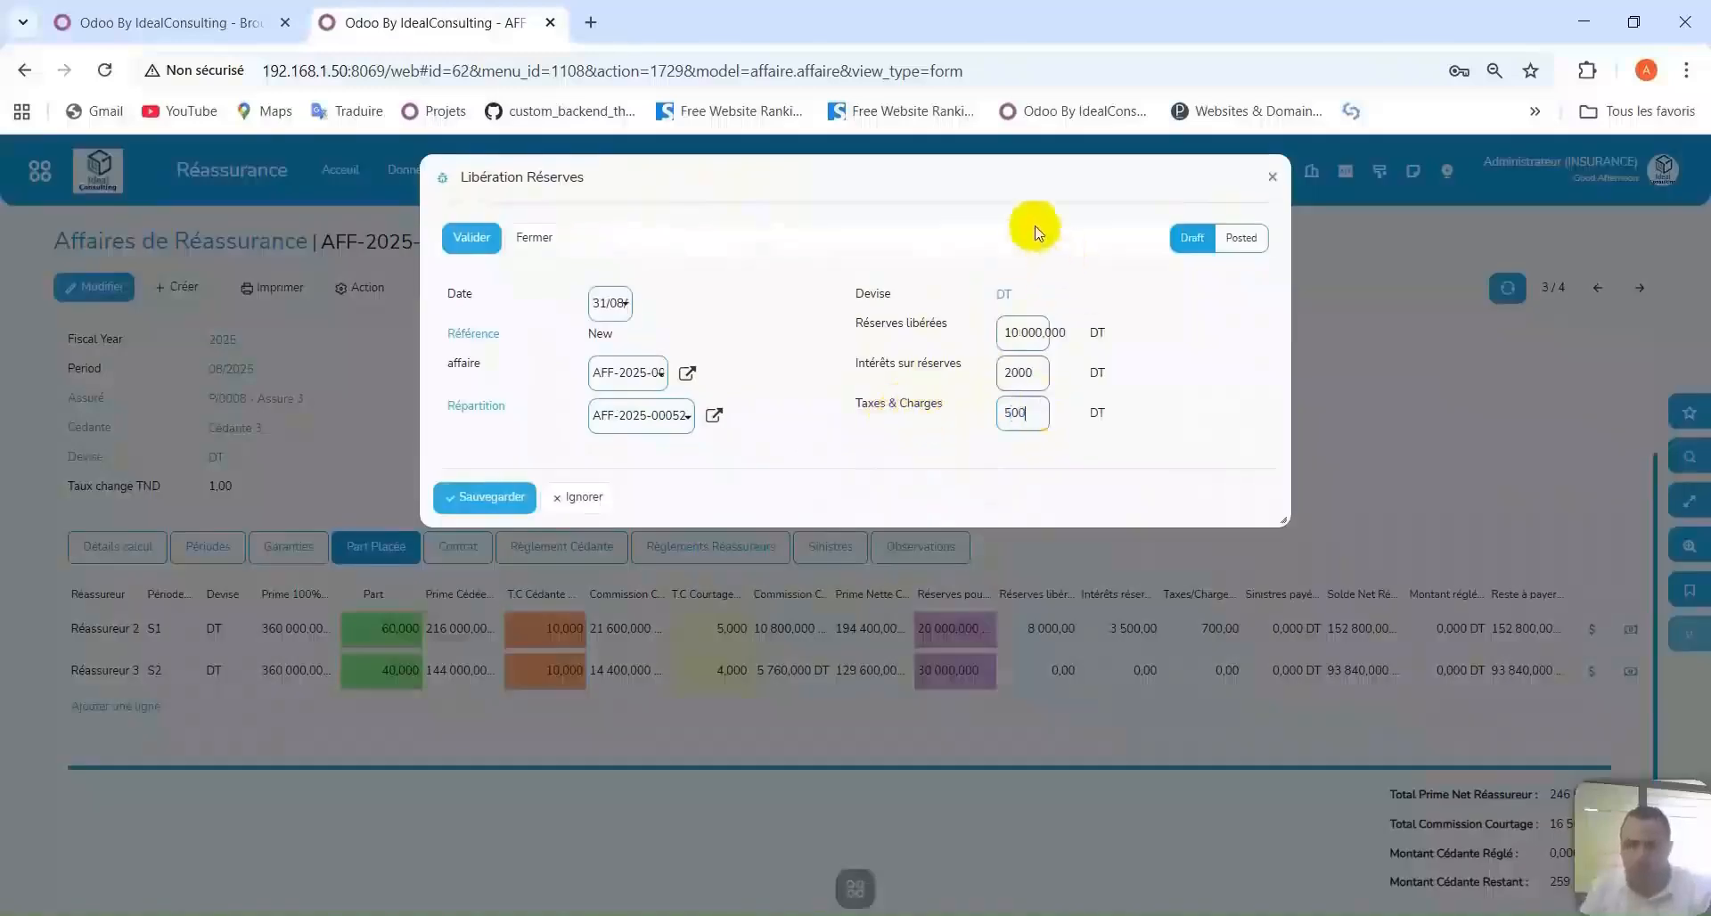
{"action": "left_click", "coordinate": [468, 238]}
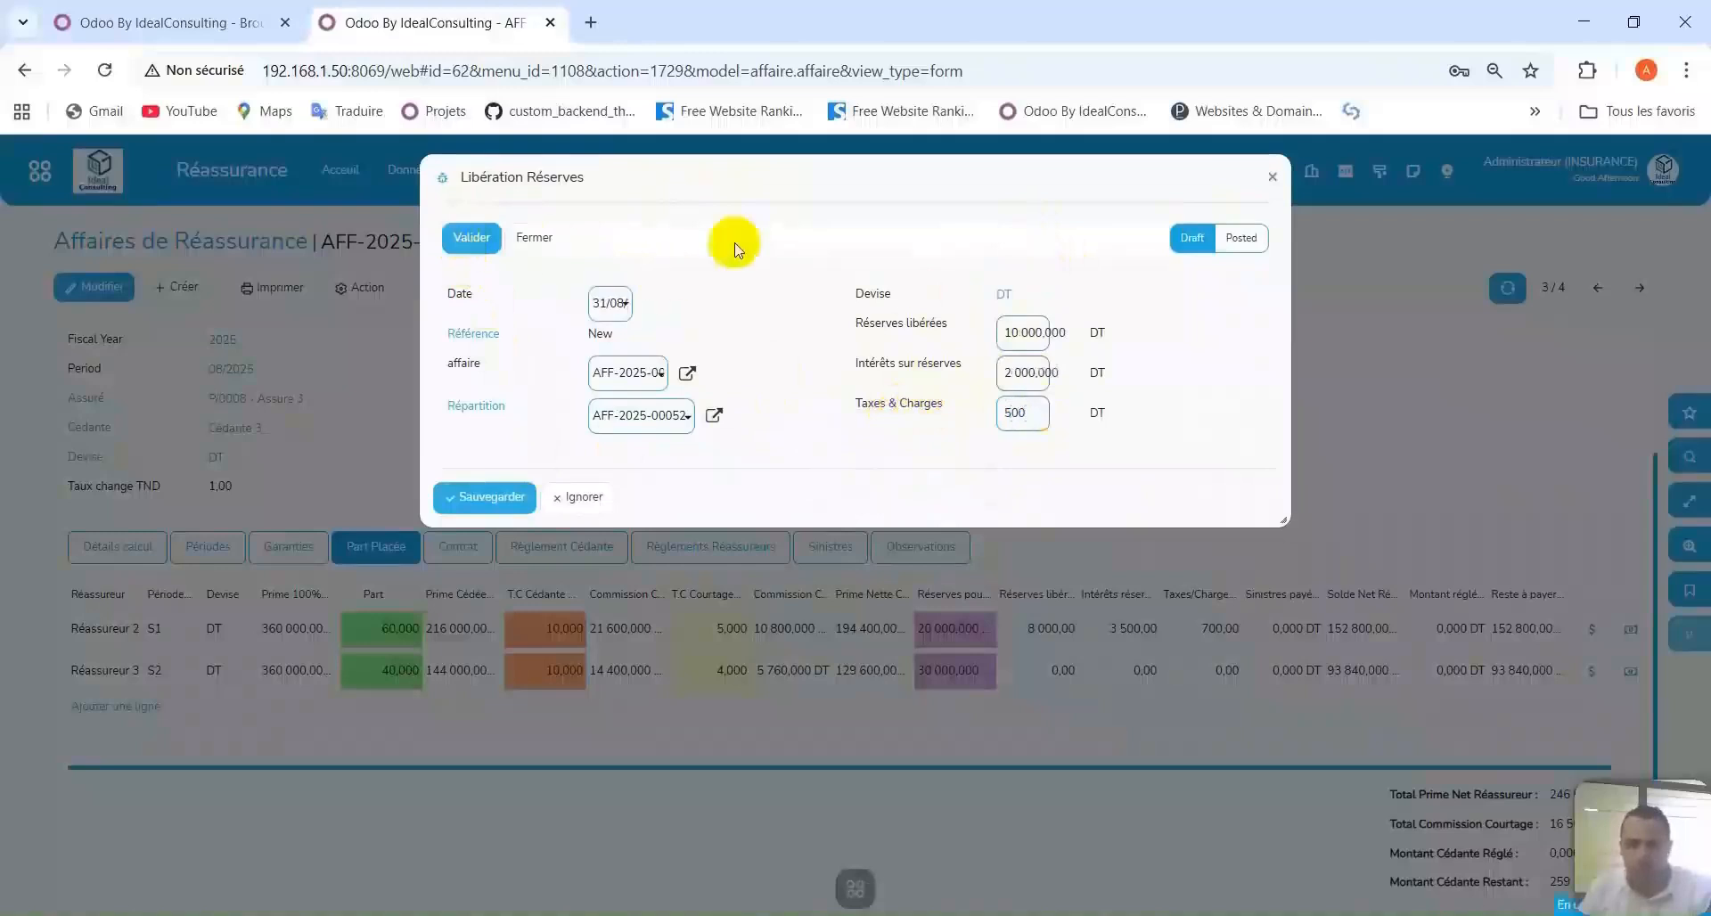
{"action": "scroll", "coordinate": [1211, 572], "scroll_direction": "down", "scroll_amount": 3}
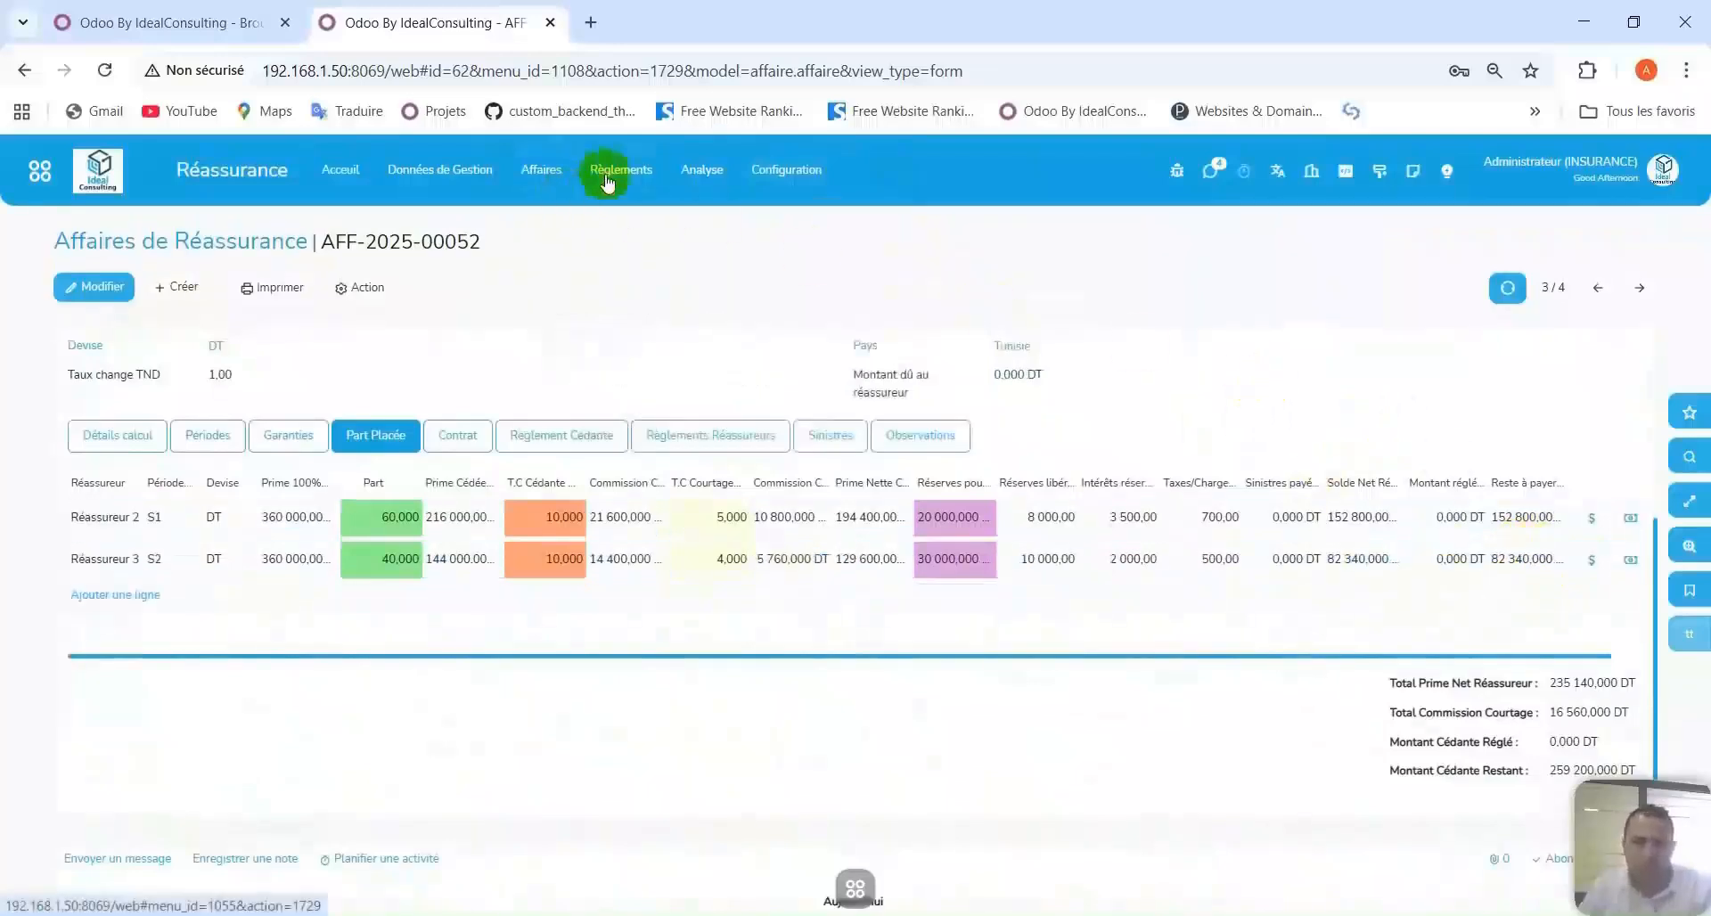
Review the reserve settlements in Règlements des Réserves and return to the list of reinsurance affairs.
{"action": "left_click", "coordinate": [643, 189]}
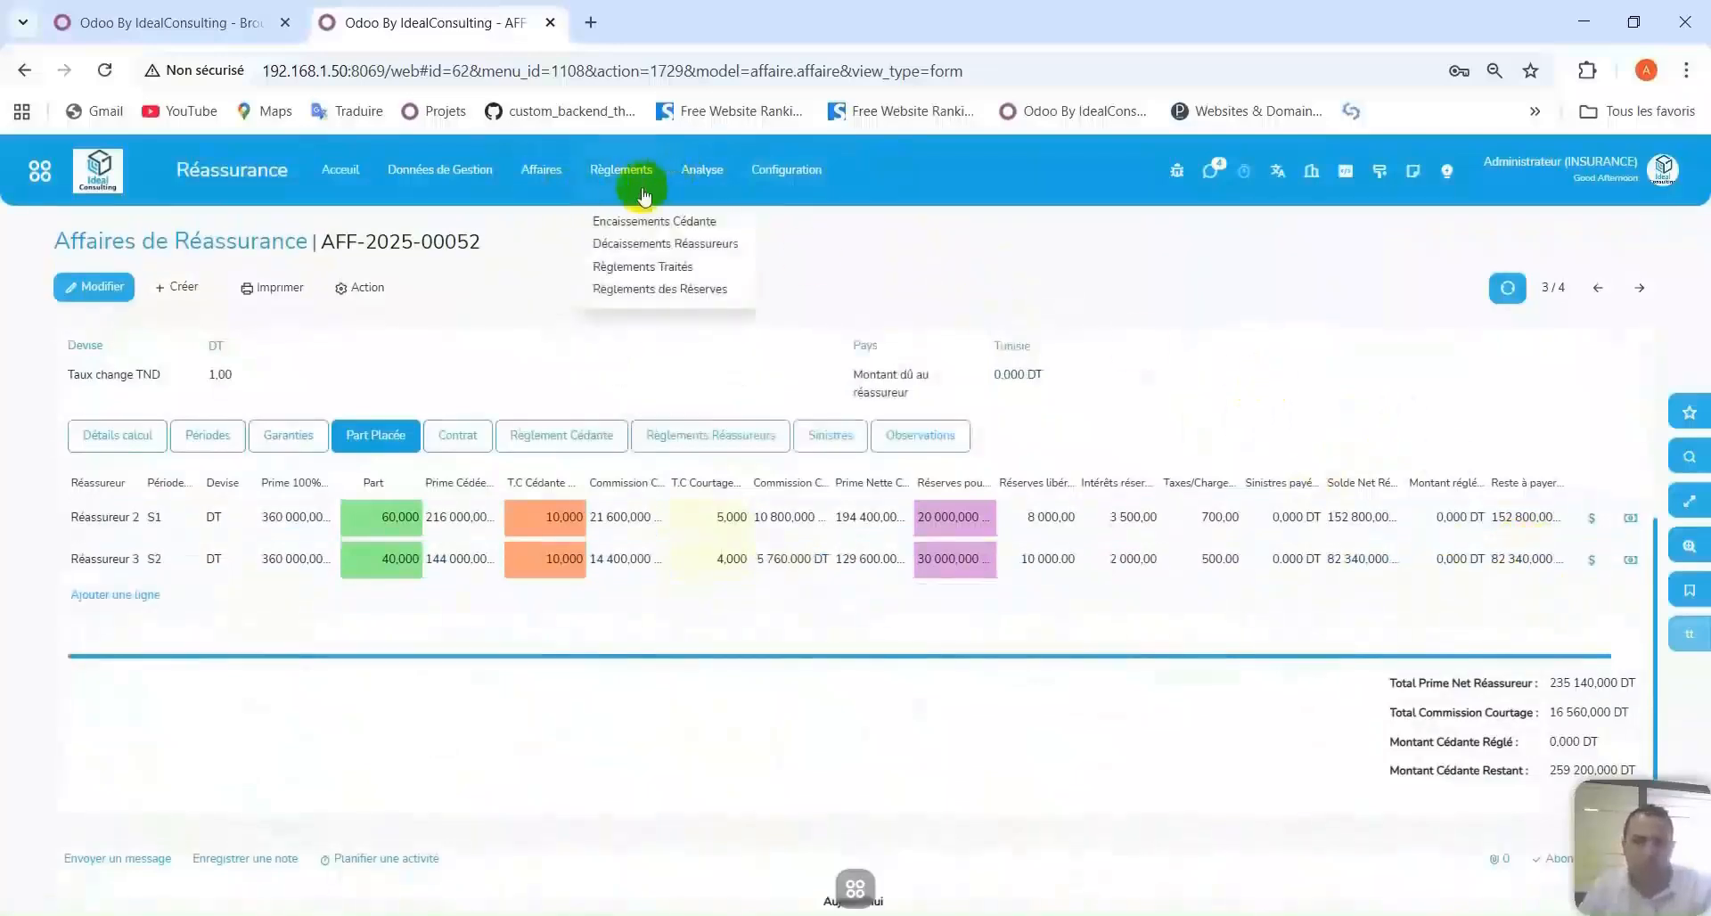
{"action": "left_click", "coordinate": [657, 290]}
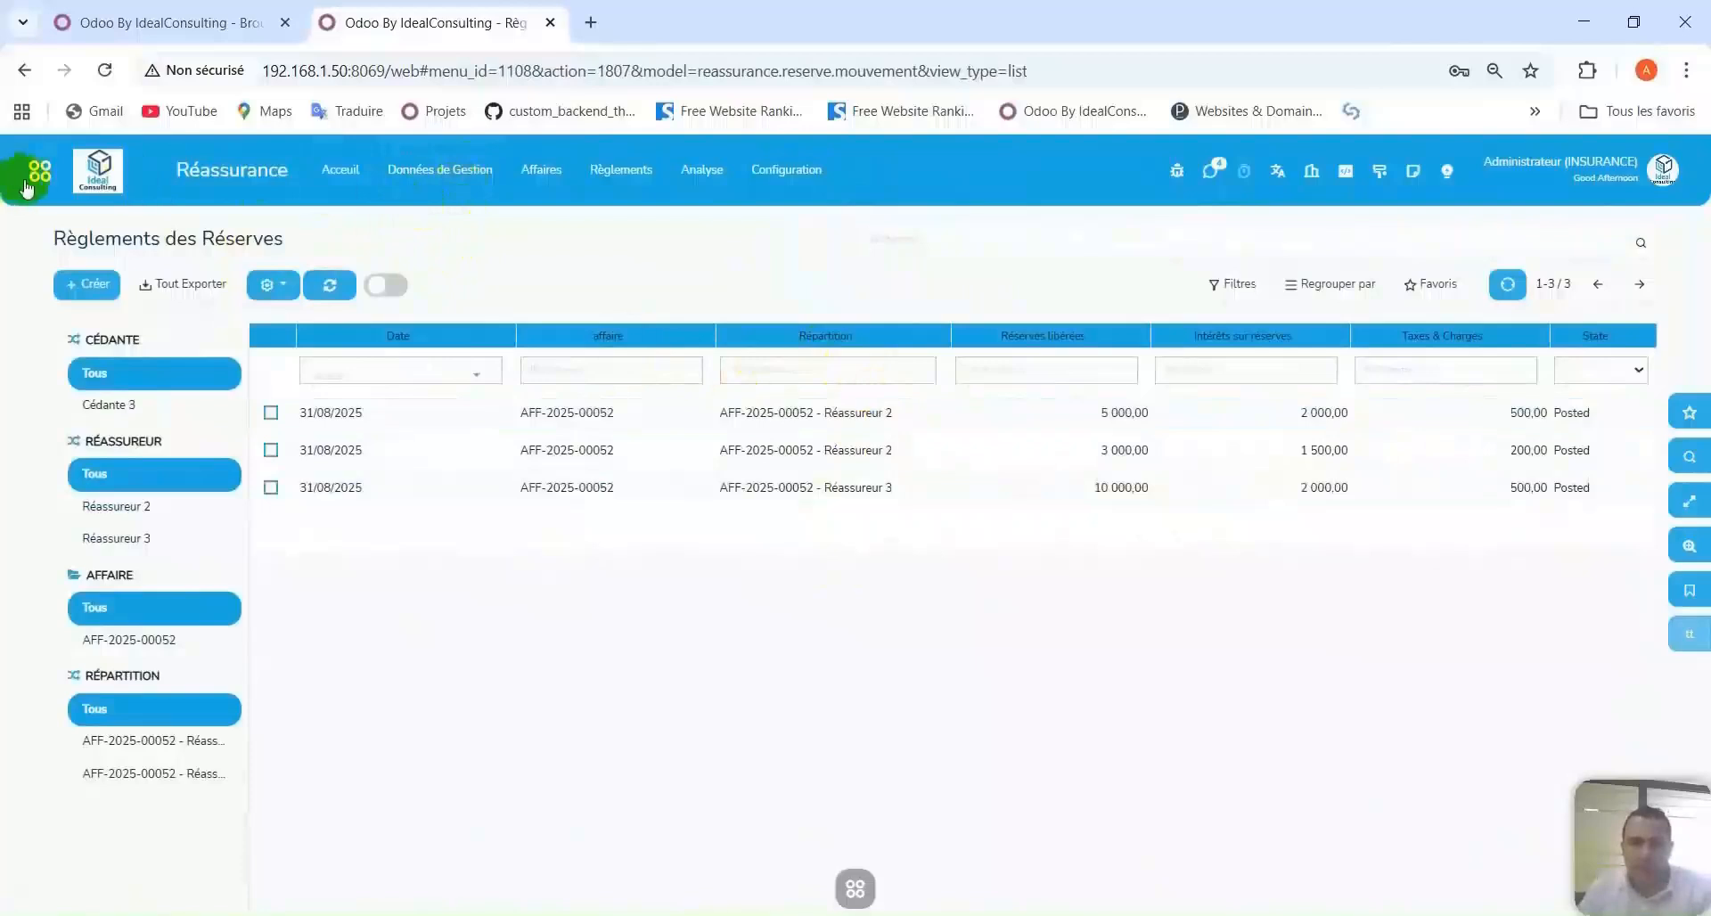
{"action": "left_click", "coordinate": [544, 171]}
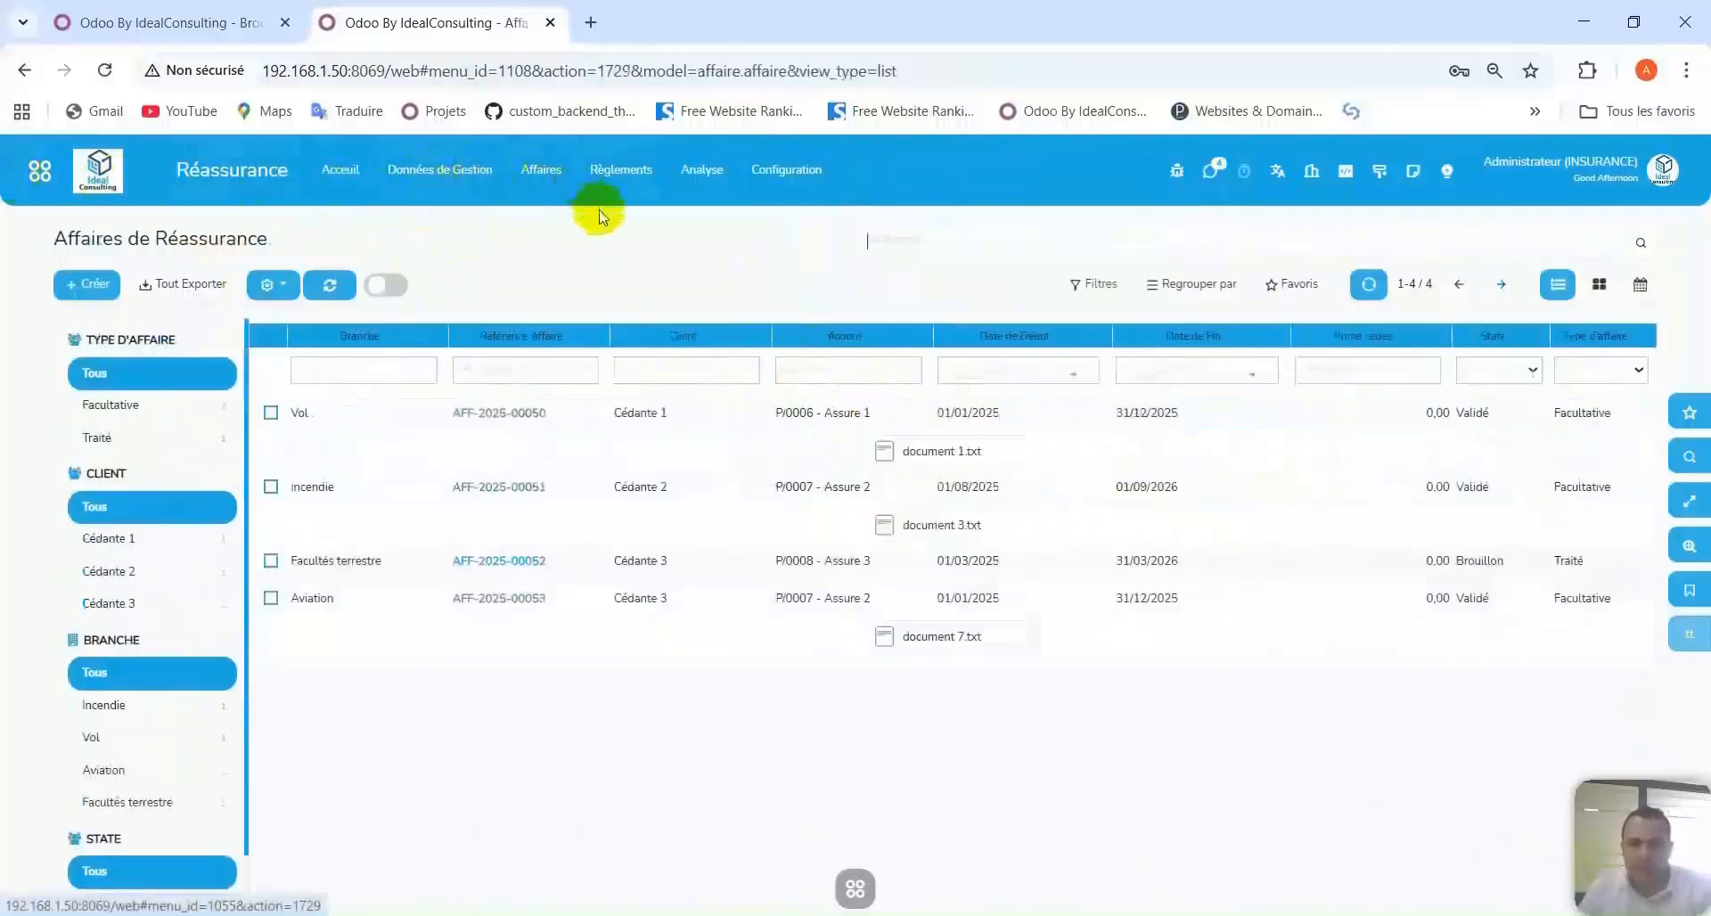
Validate another reserve release for the Réassureur 3 line of AFF-2025-00052 with 8000 DT released, 1 500 DT interest and 300 DT taxes and charges.
{"action": "left_click", "coordinate": [849, 573]}
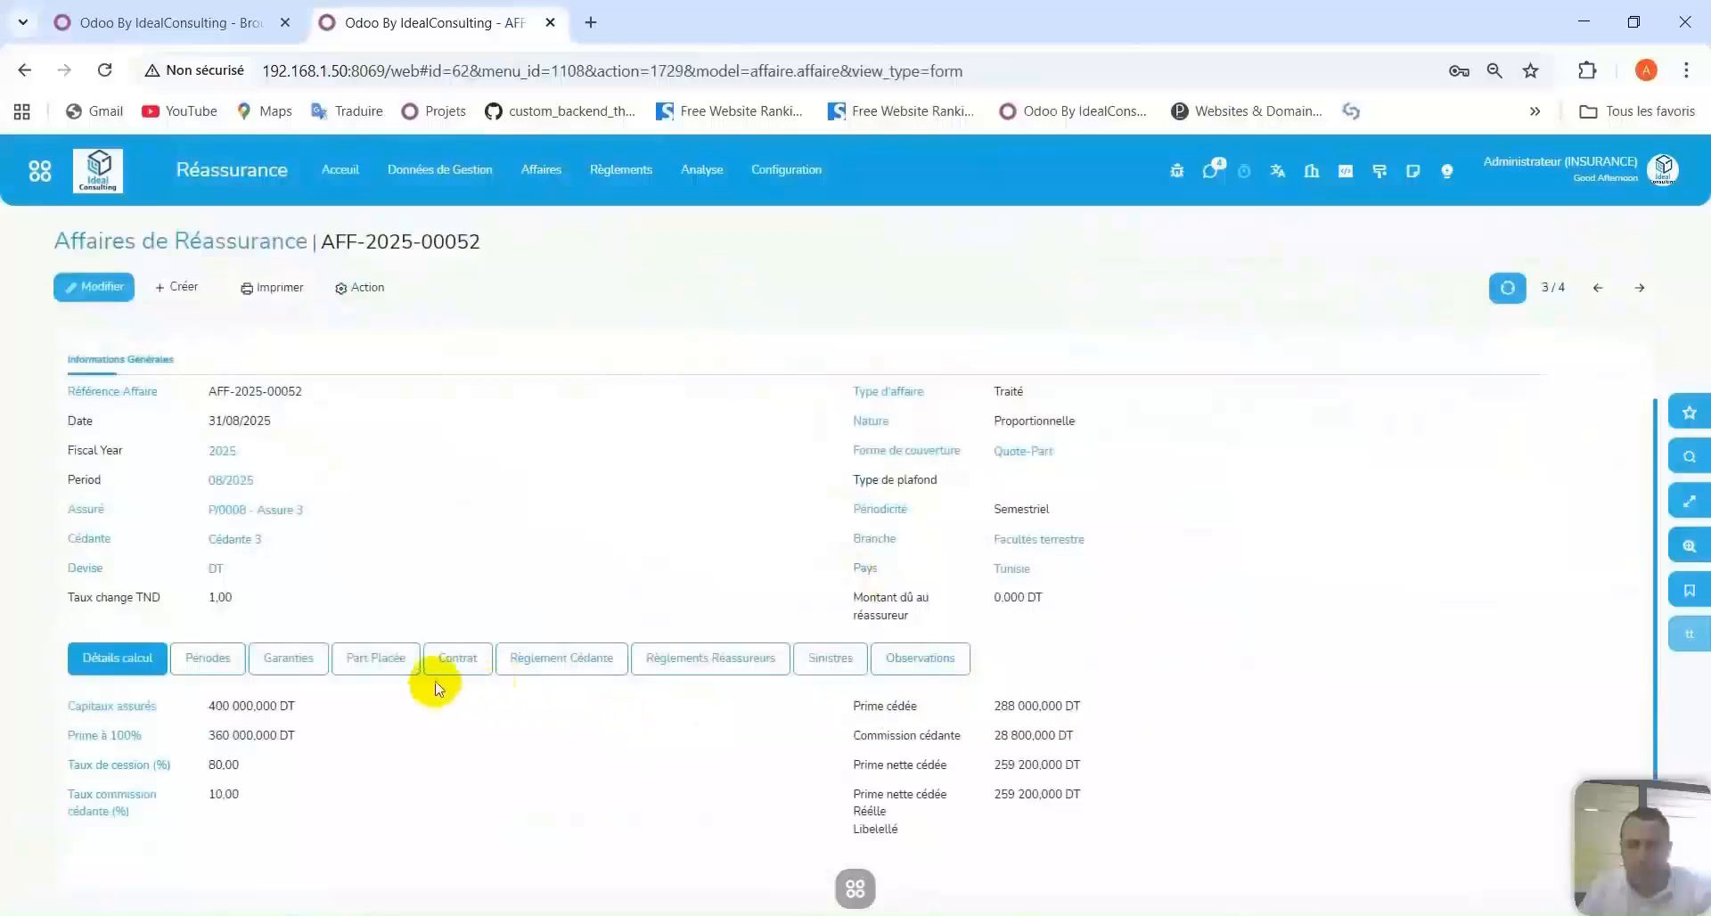
{"action": "left_click", "coordinate": [356, 658]}
{"action": "scroll", "coordinate": [1298, 636], "scroll_direction": "down", "scroll_amount": 3}
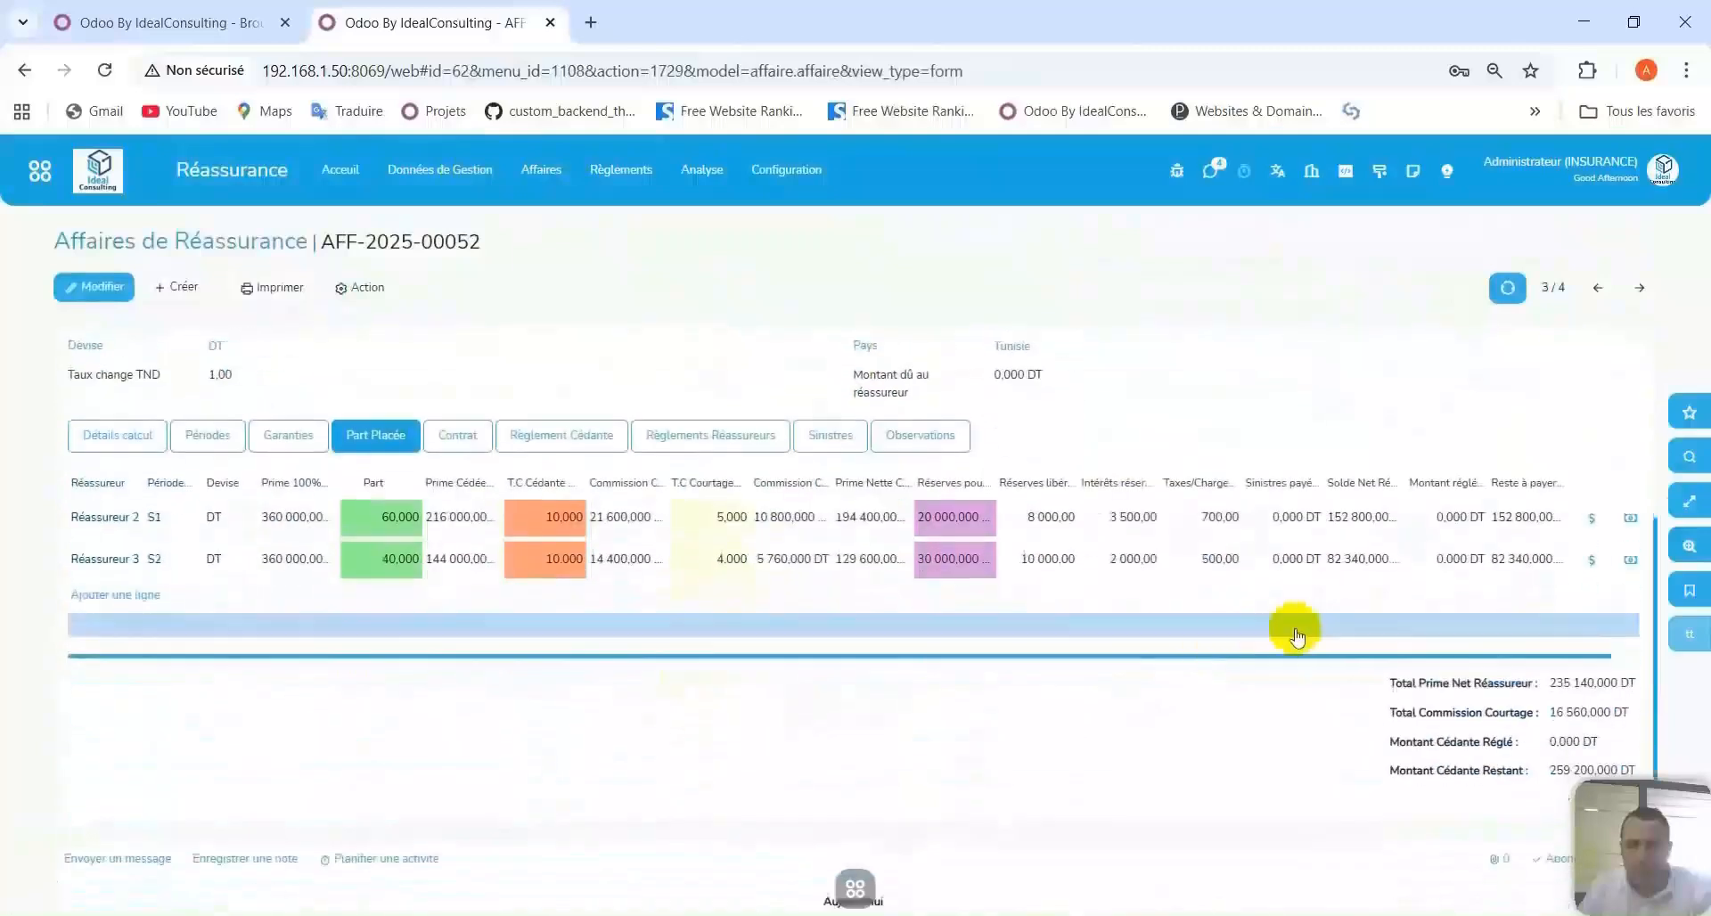
{"action": "left_click", "coordinate": [1593, 561]}
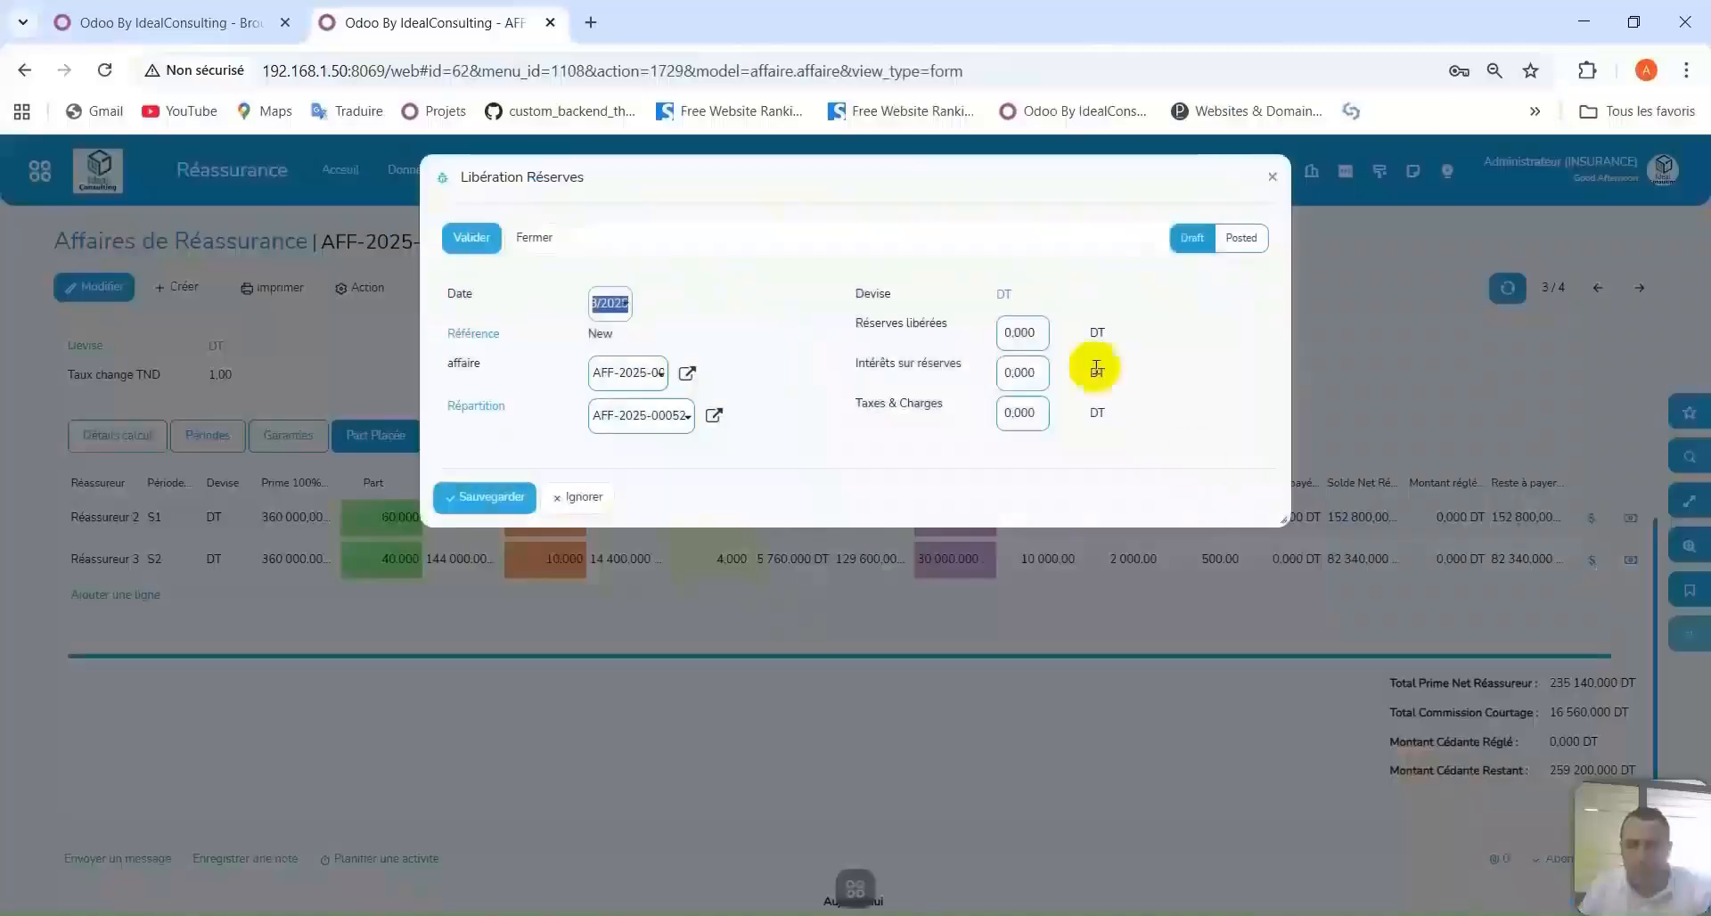
{"action": "left_click", "coordinate": [1032, 343]}
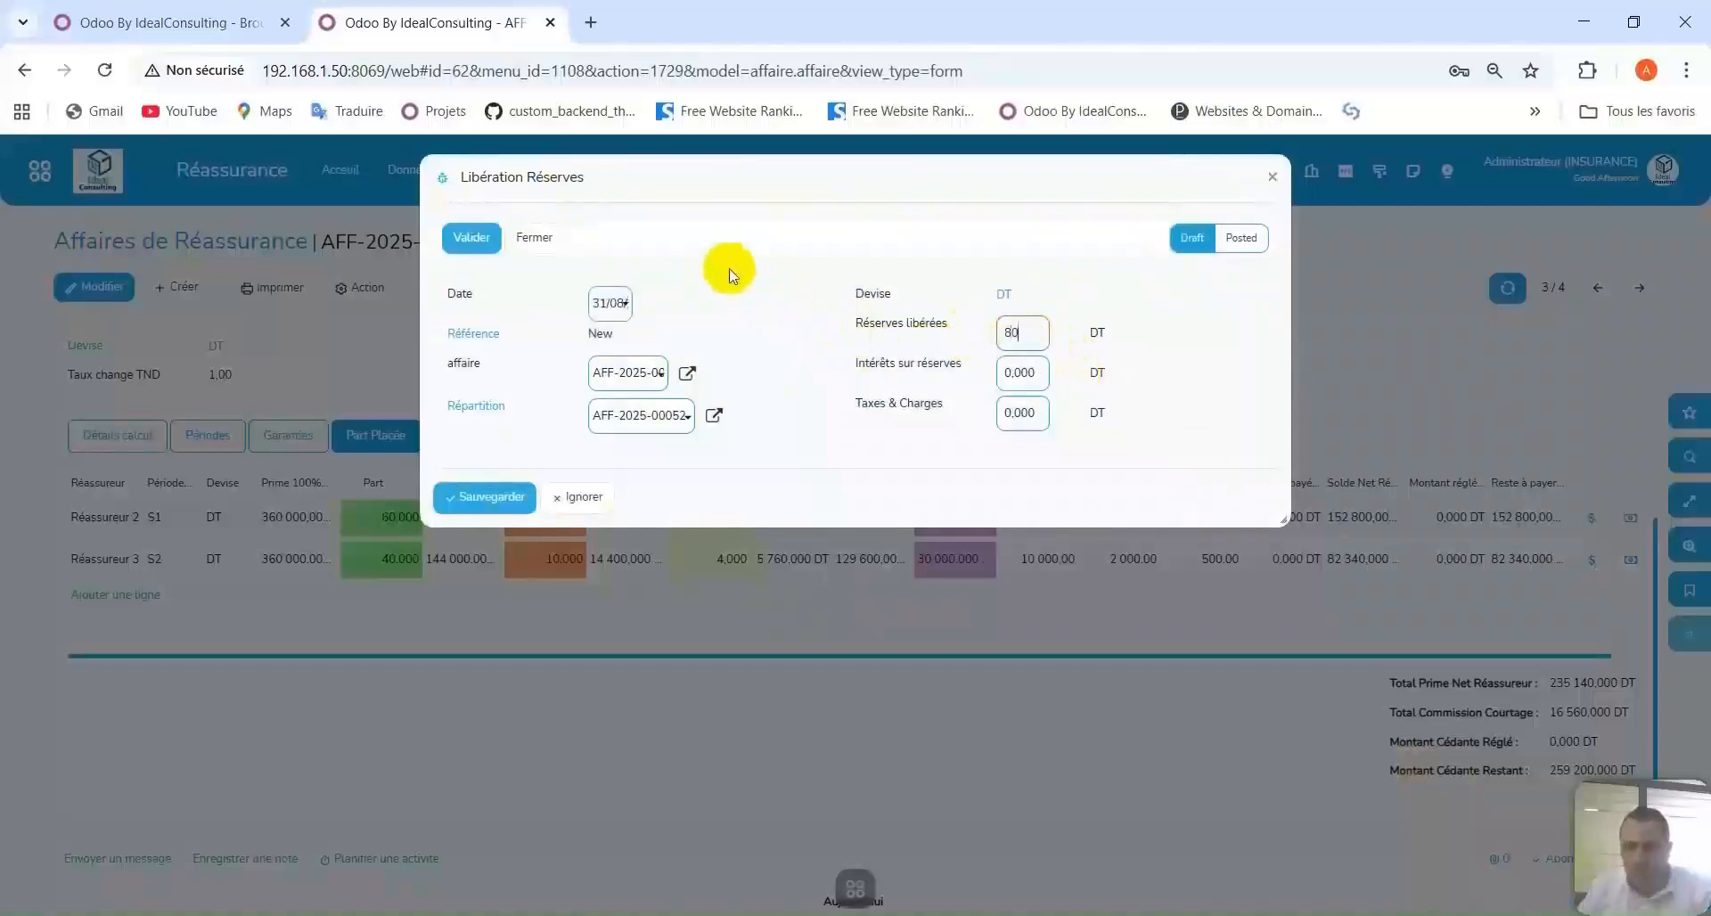
{"action": "left_click", "coordinate": [1019, 373]}
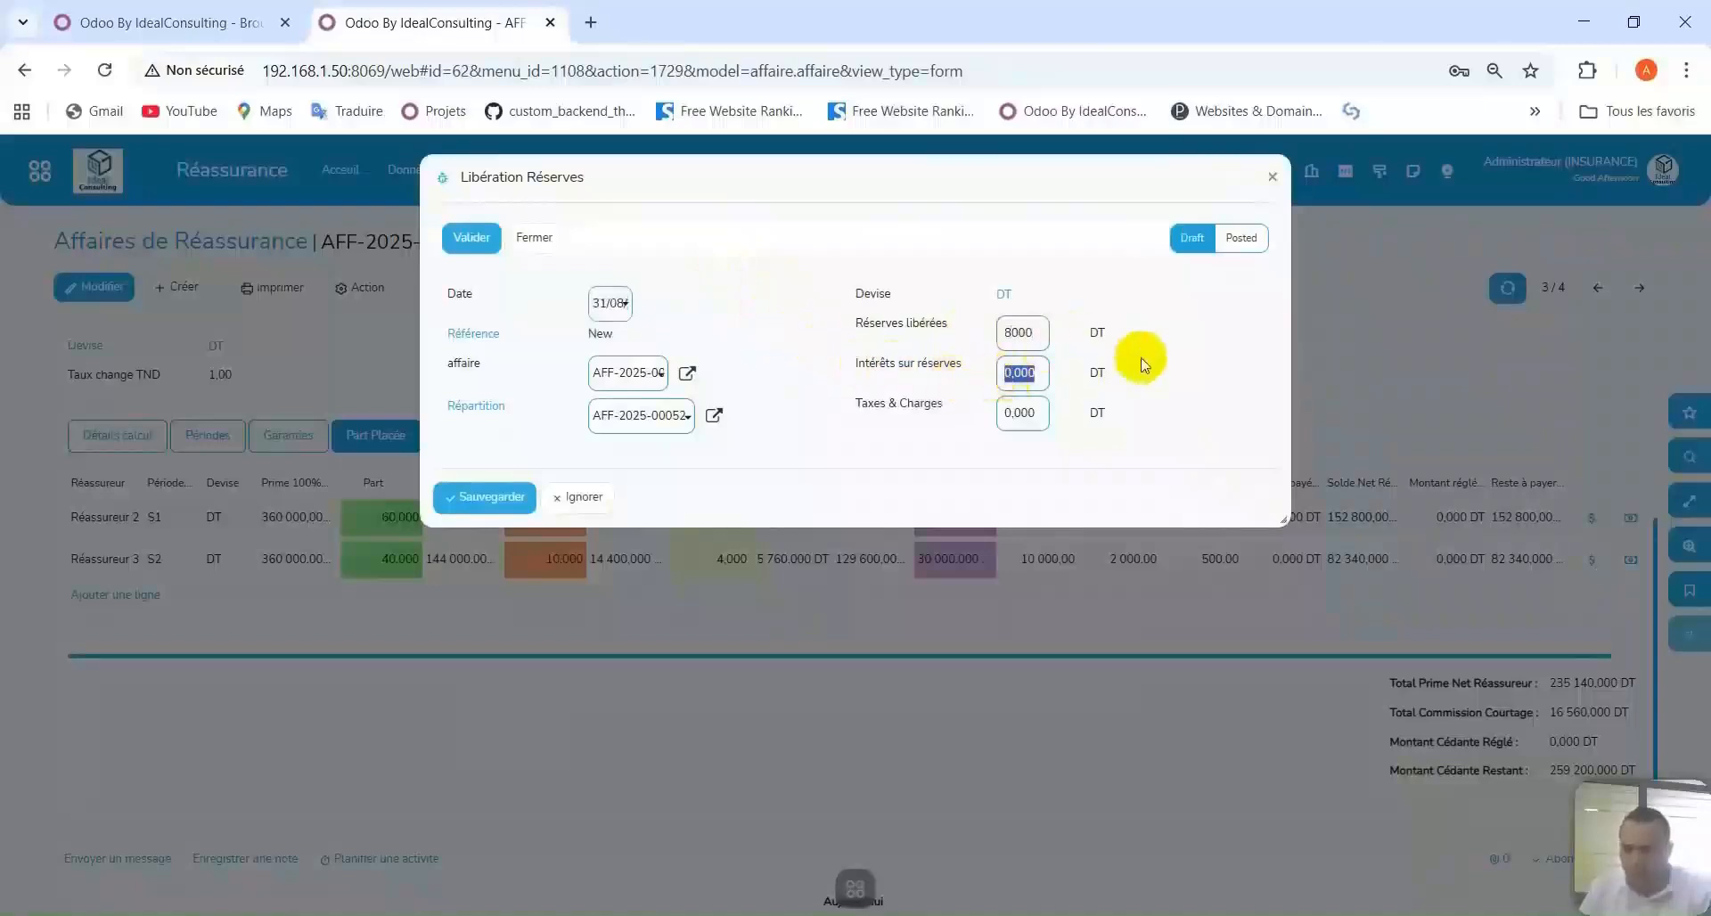
{"action": "type", "text": "1 500"}
{"action": "key", "text": "Tab"}
{"action": "type", "text": "300"}
{"action": "left_click", "coordinate": [465, 239]}
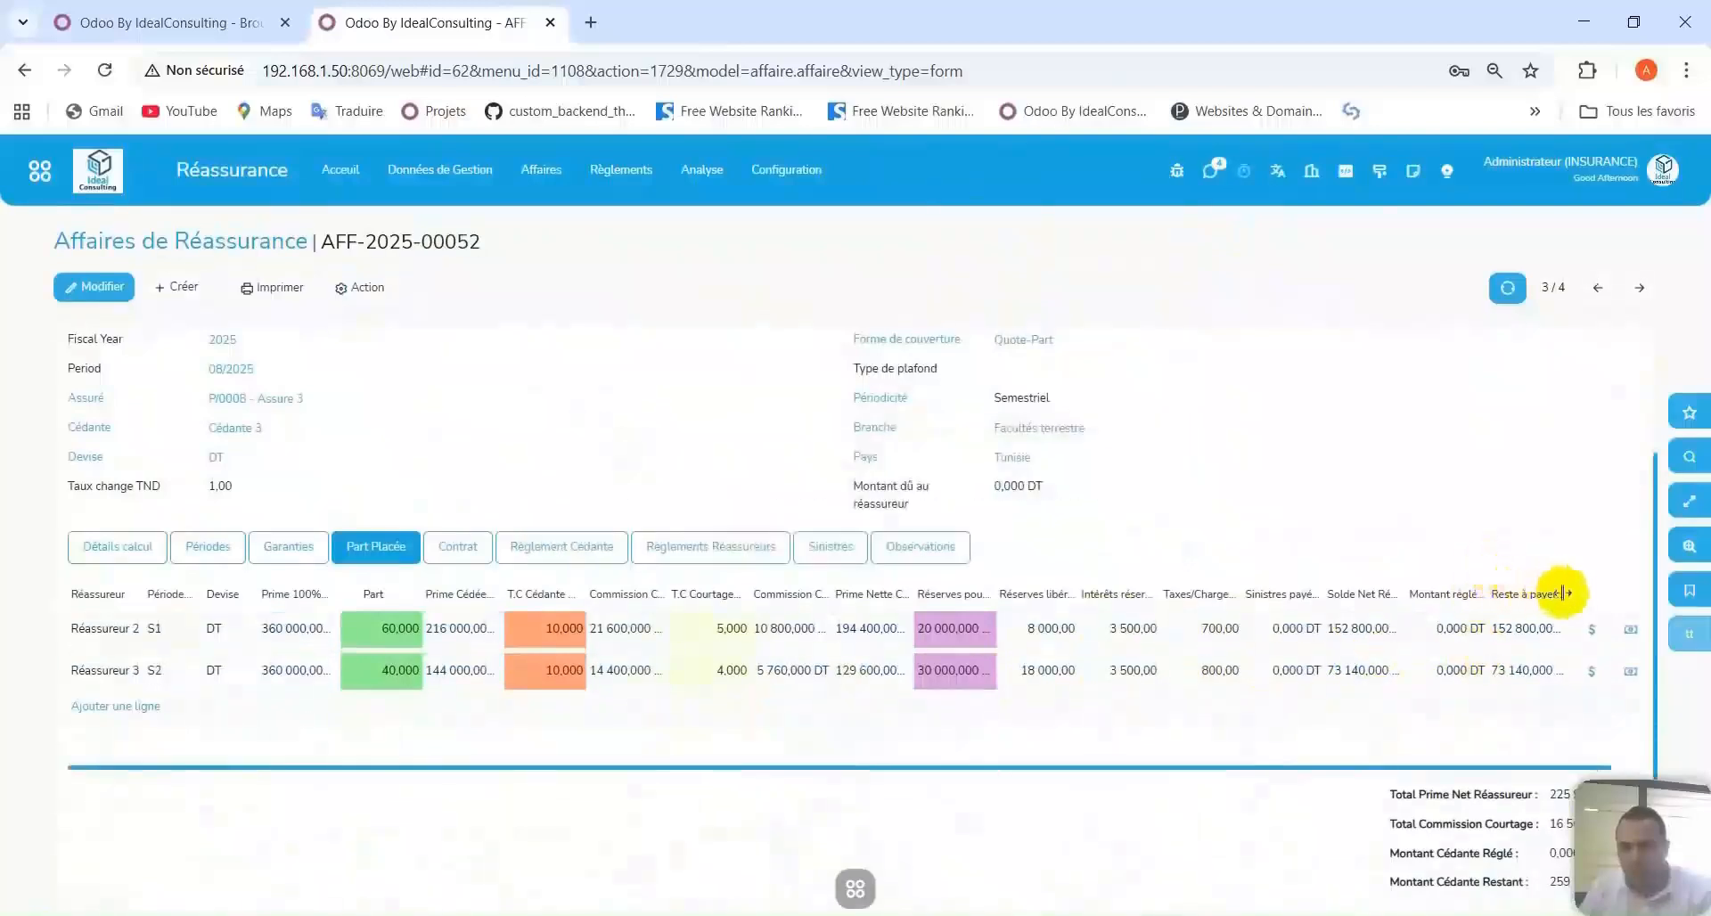
Examine the Reste à payer amounts of the reinsurer lines and the entries in Règlements des Réserves.
{"action": "left_click_drag", "start_coordinate": [1569, 589], "coordinate": [1634, 573]}
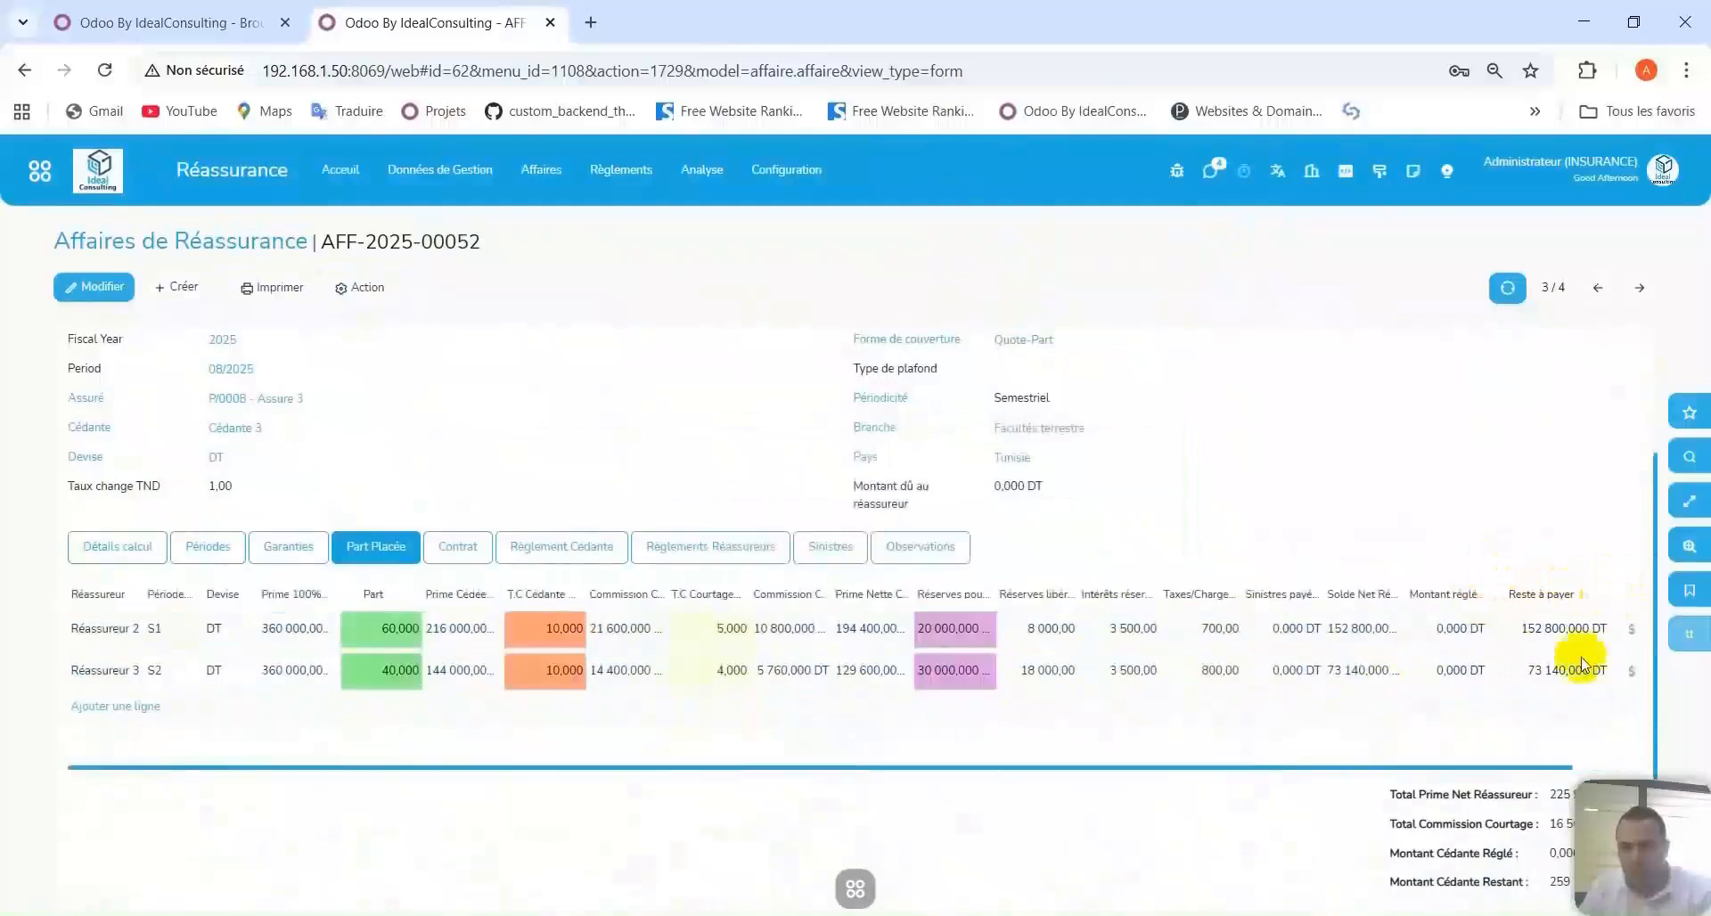
{"action": "left_click", "coordinate": [1582, 681]}
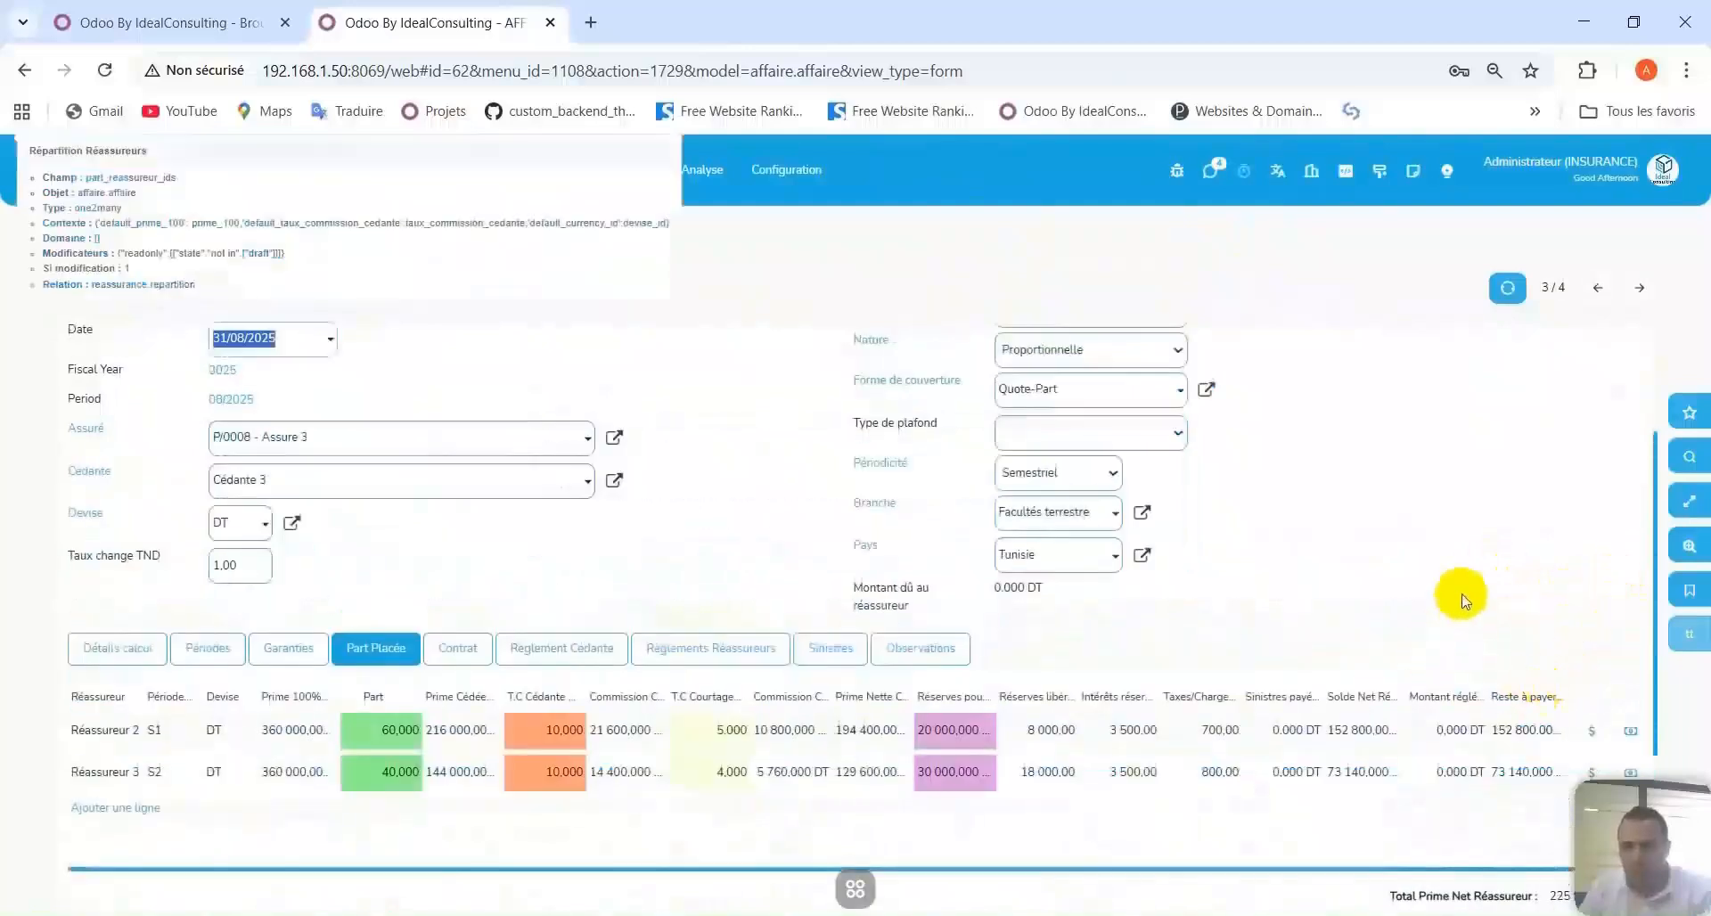
{"action": "left_click", "coordinate": [609, 176]}
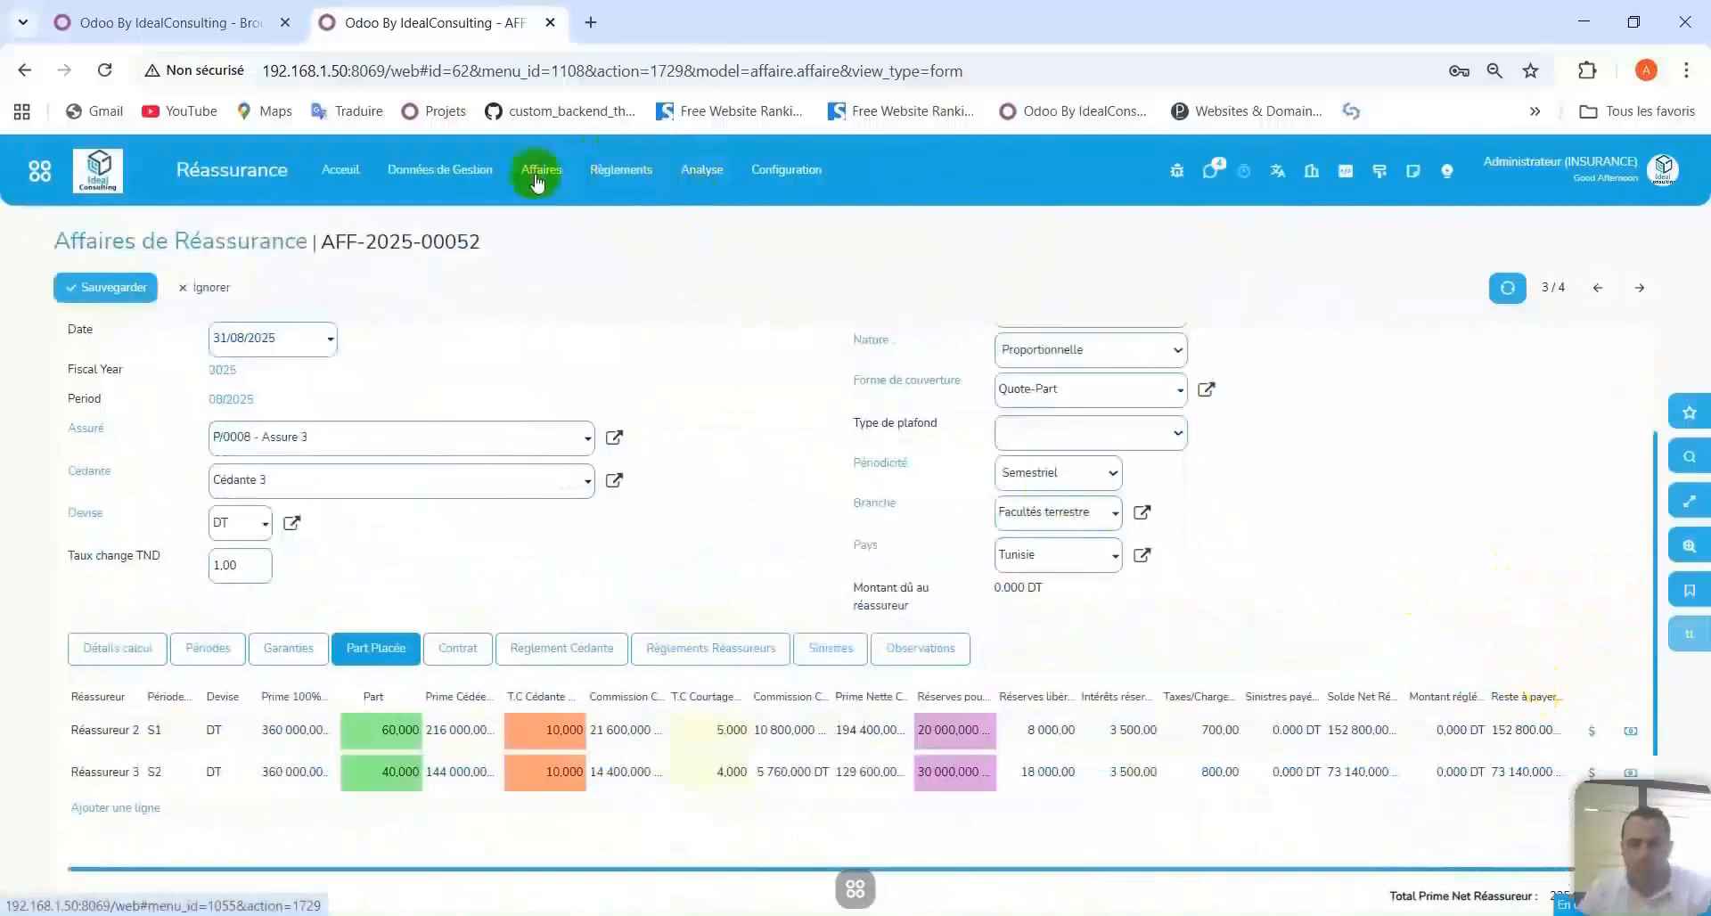
{"action": "left_click", "coordinate": [541, 180]}
{"action": "left_click", "coordinate": [621, 172]}
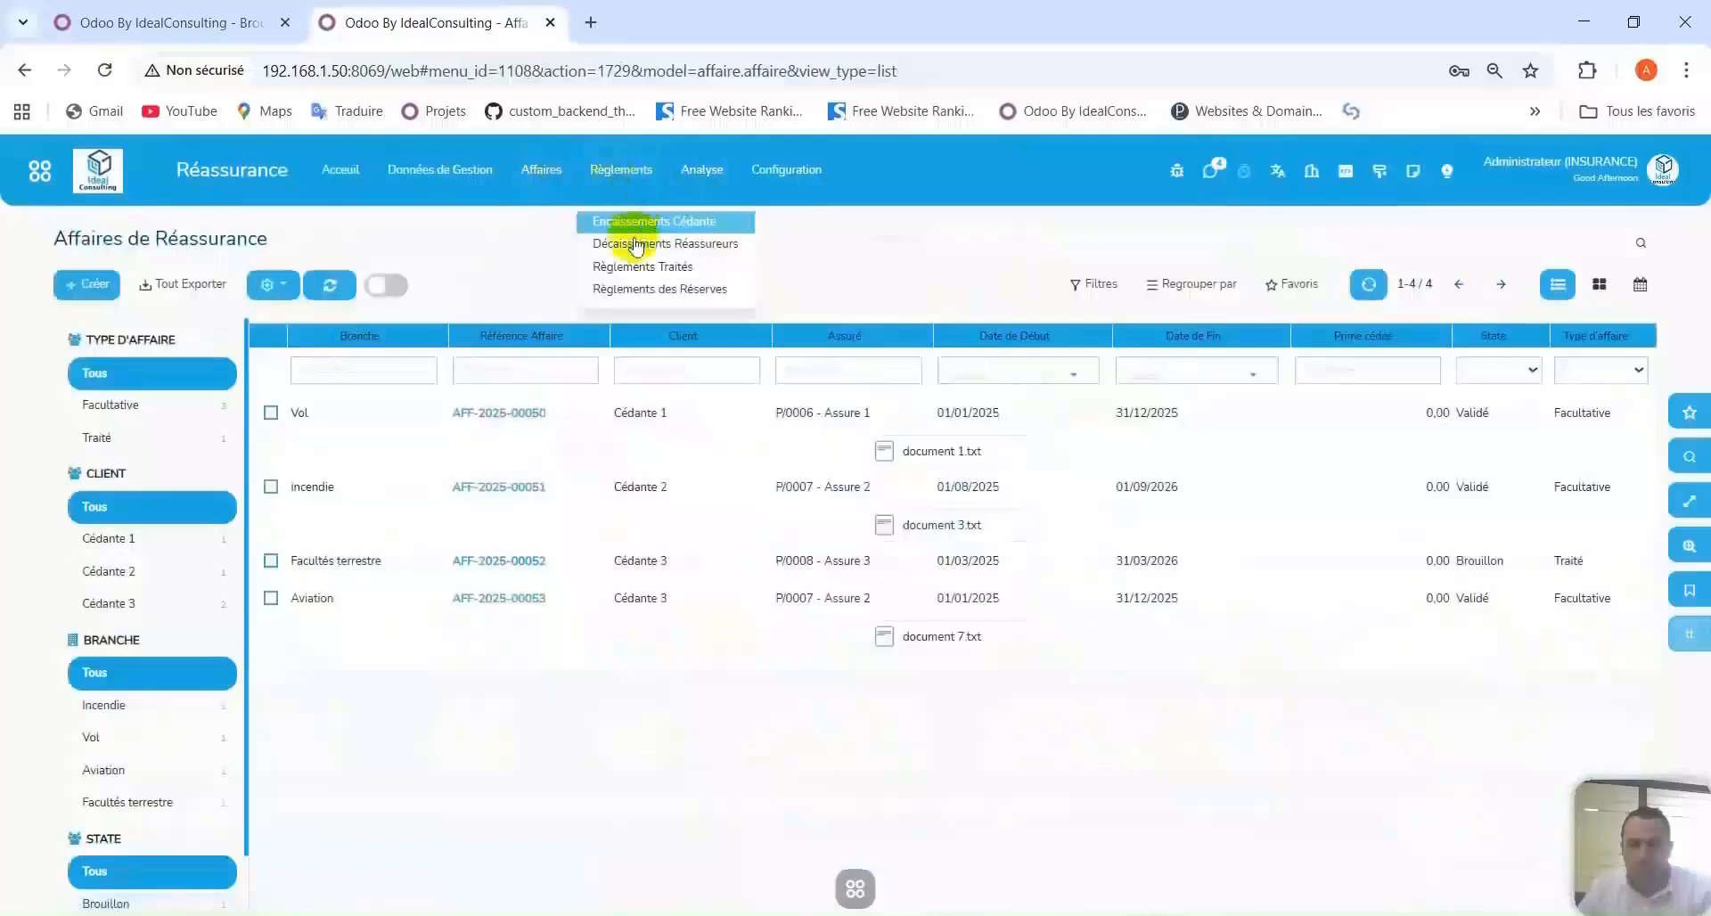
{"action": "left_click", "coordinate": [688, 297]}
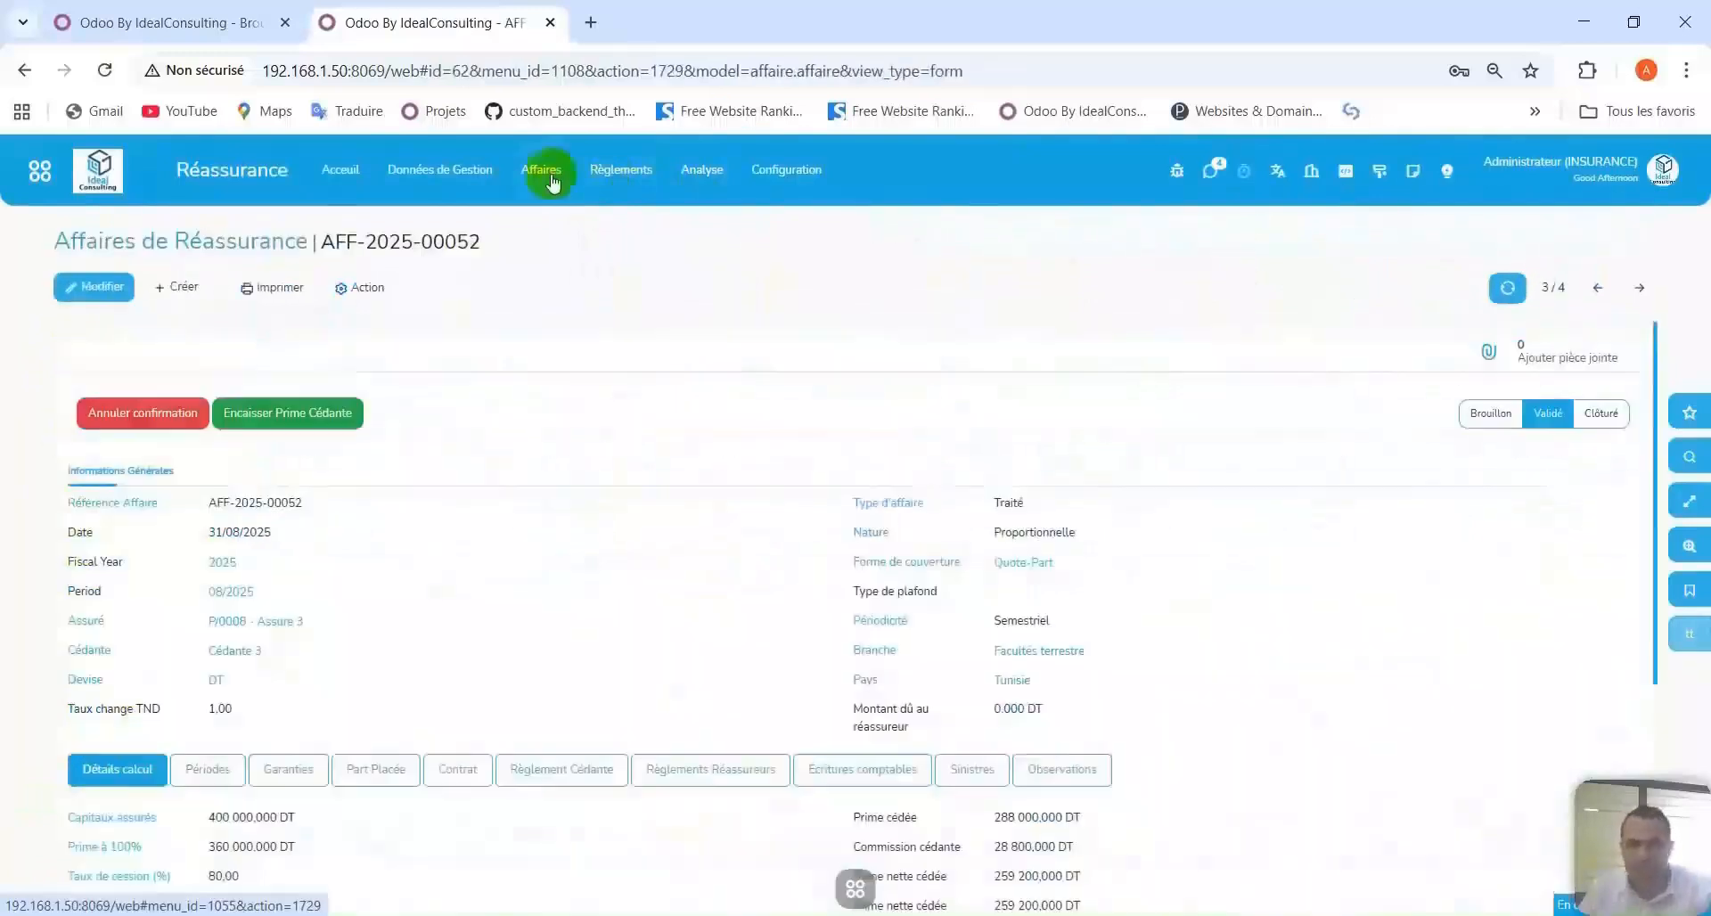
Create a grouped settlement in Règlements Traités for partner Cédante 3 with journal Banque ATB and filter dates 01/08/2025 to 31/08/2025.
{"action": "left_click", "coordinate": [549, 181]}
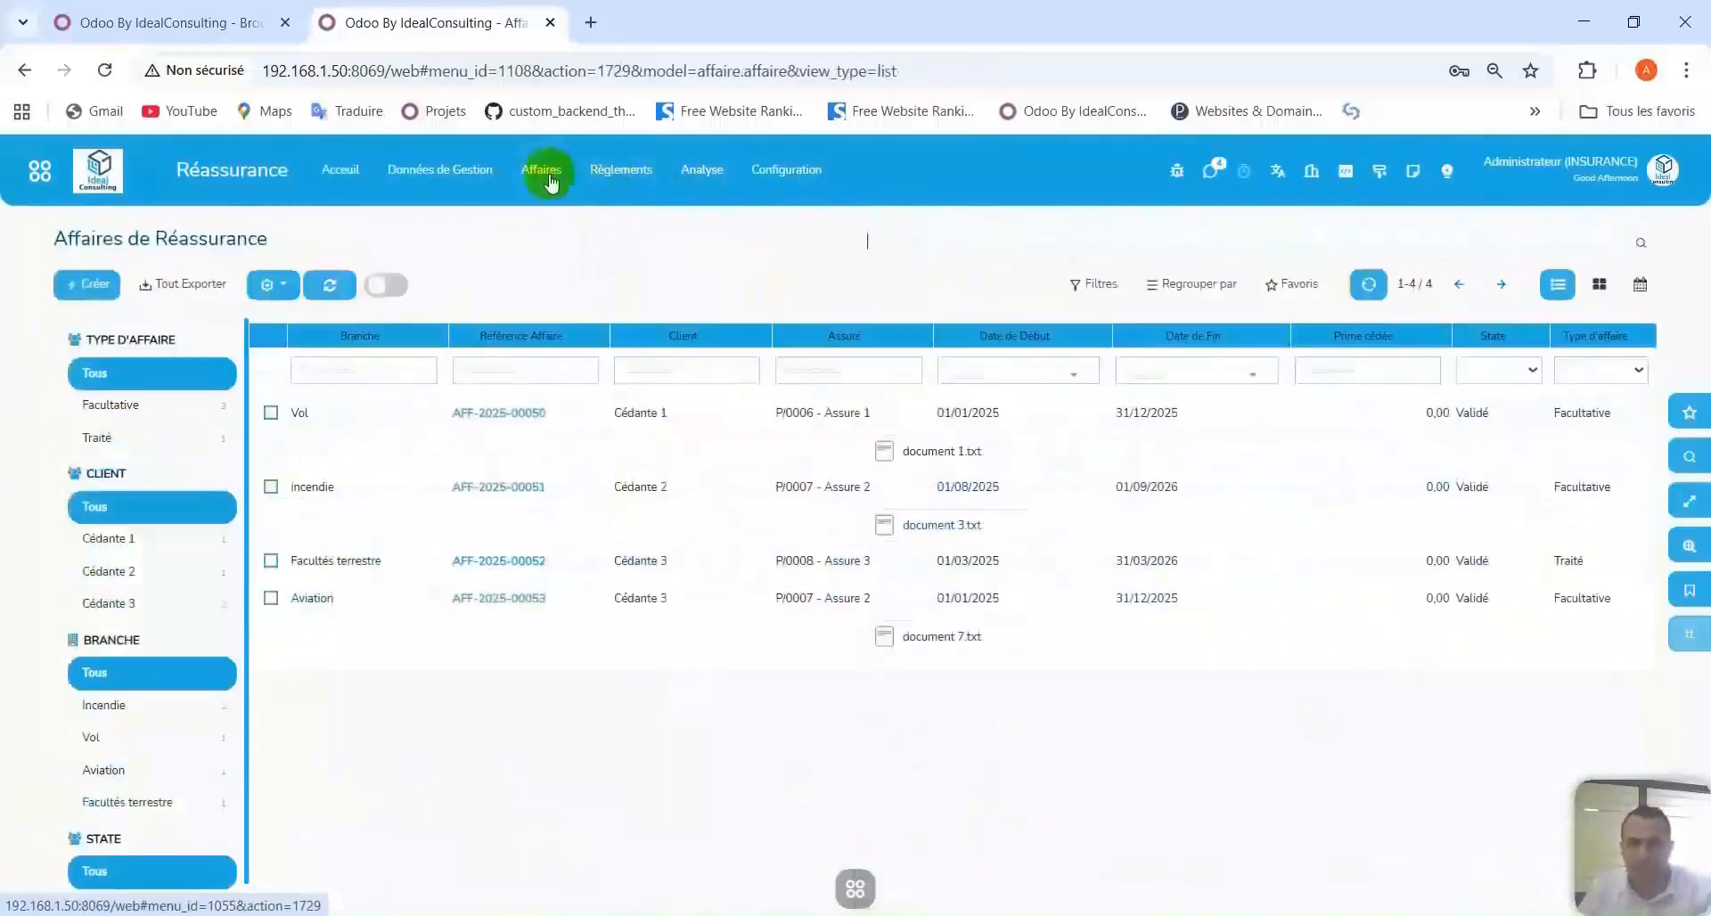
{"action": "left_click", "coordinate": [680, 179]}
{"action": "left_click", "coordinate": [606, 171]}
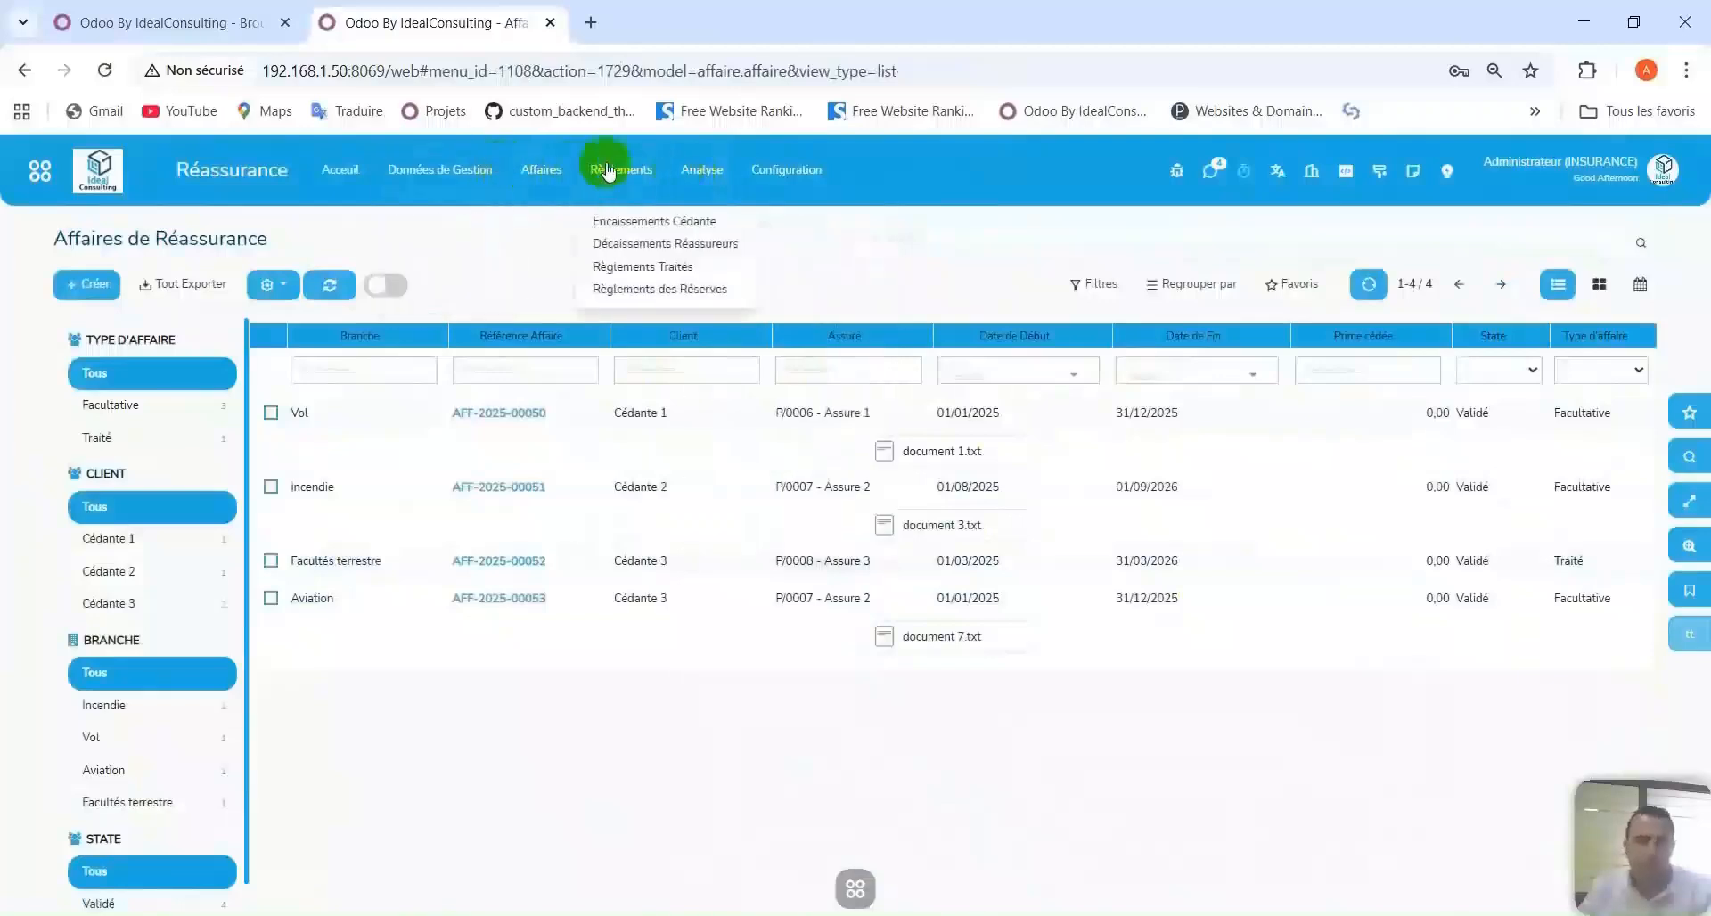
{"action": "left_click", "coordinate": [656, 267]}
{"action": "left_click", "coordinate": [70, 285]}
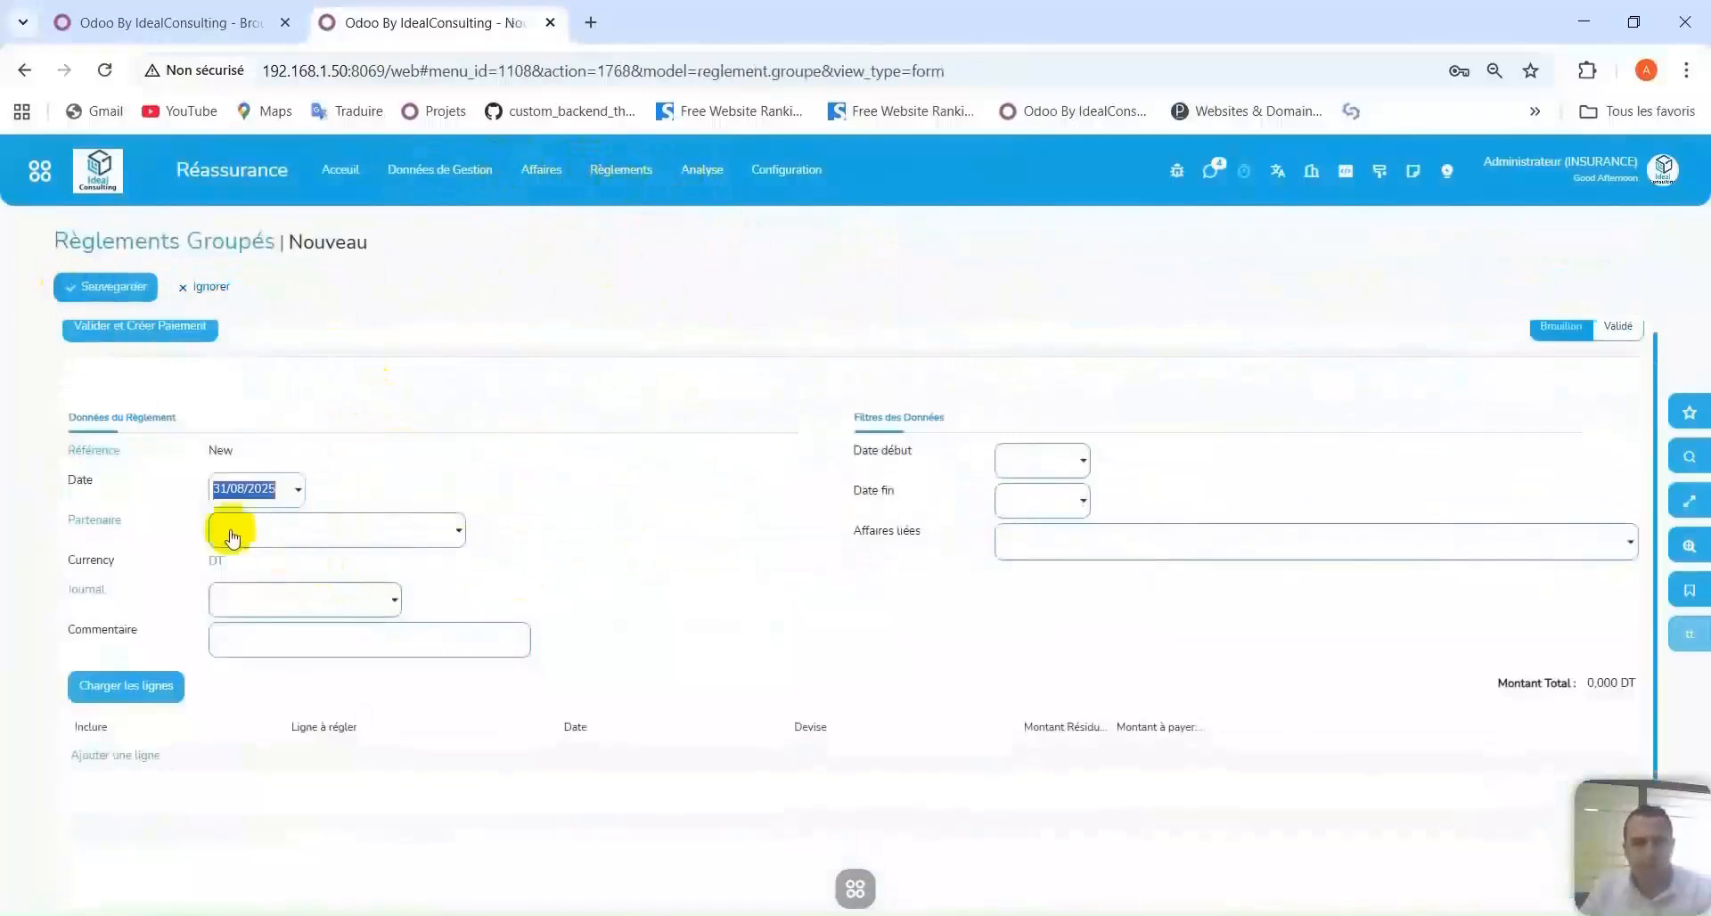
{"action": "left_click", "coordinate": [423, 410]}
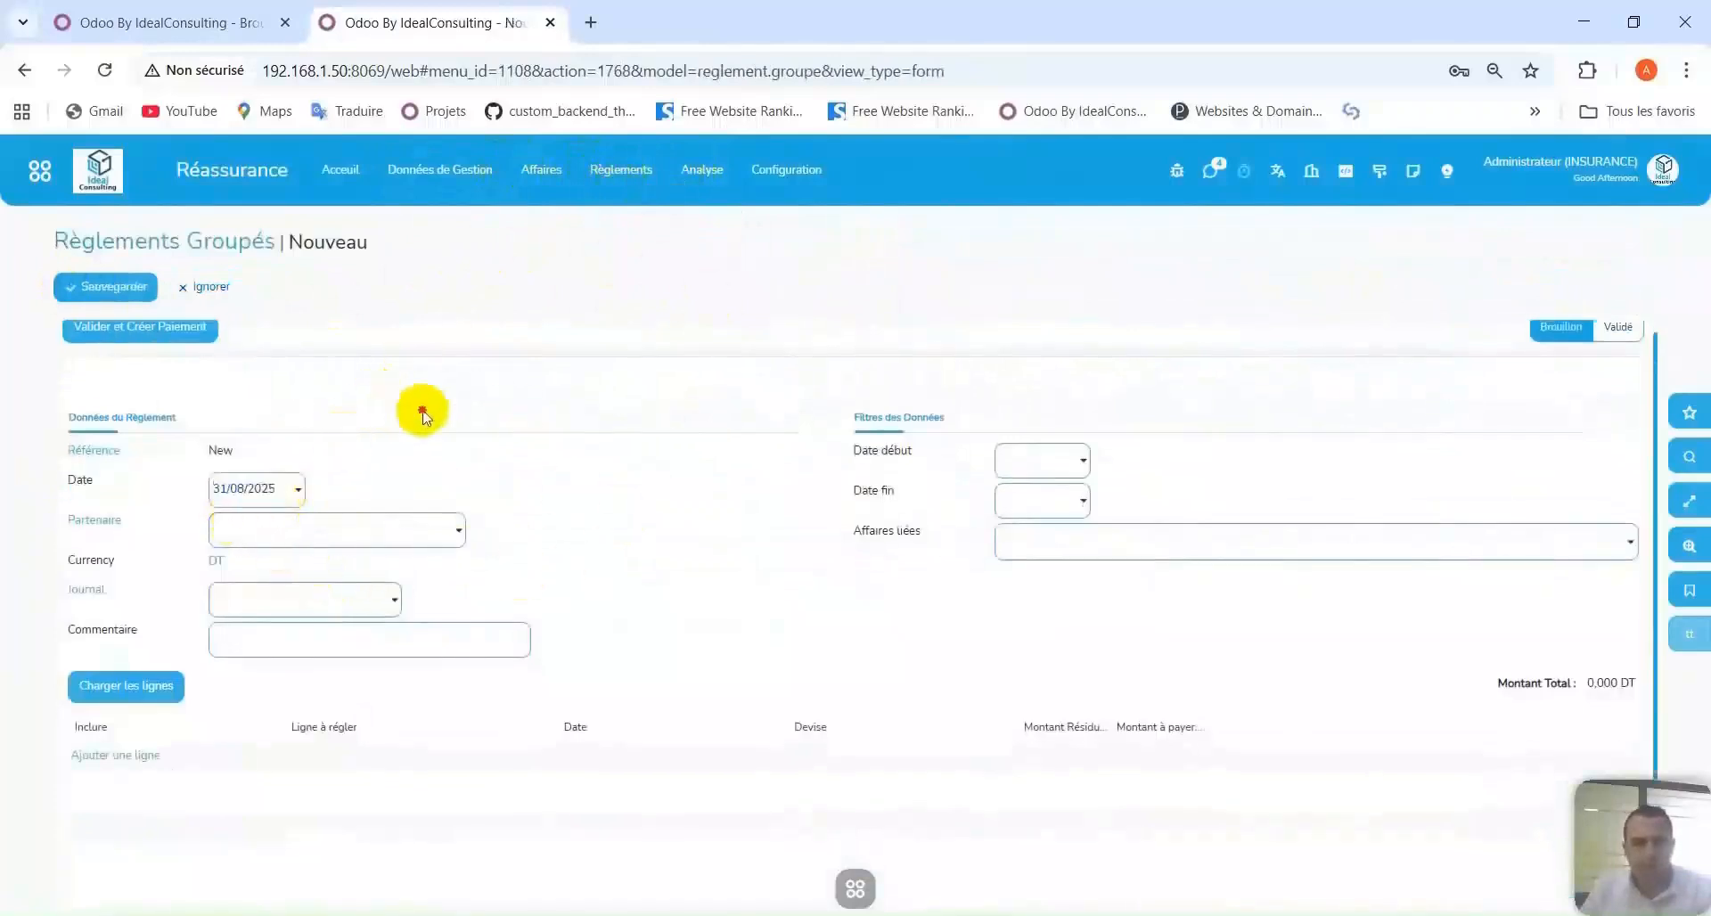
{"action": "left_click", "coordinate": [392, 559]}
{"action": "type", "text": "cédan"}
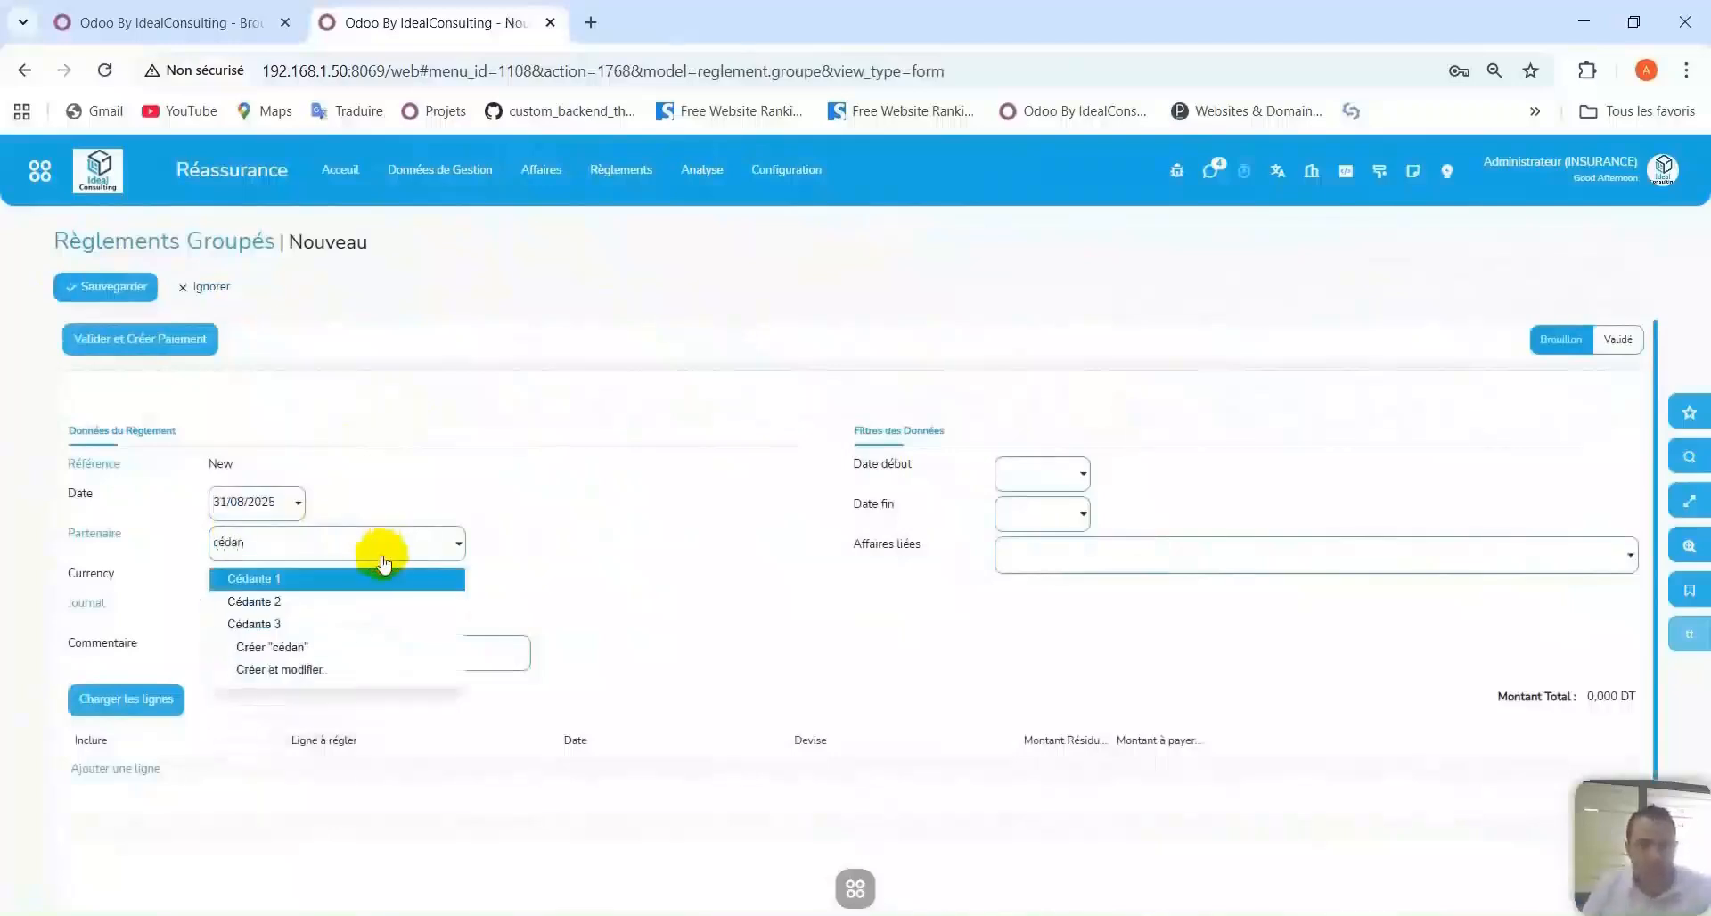
{"action": "left_click", "coordinate": [330, 624]}
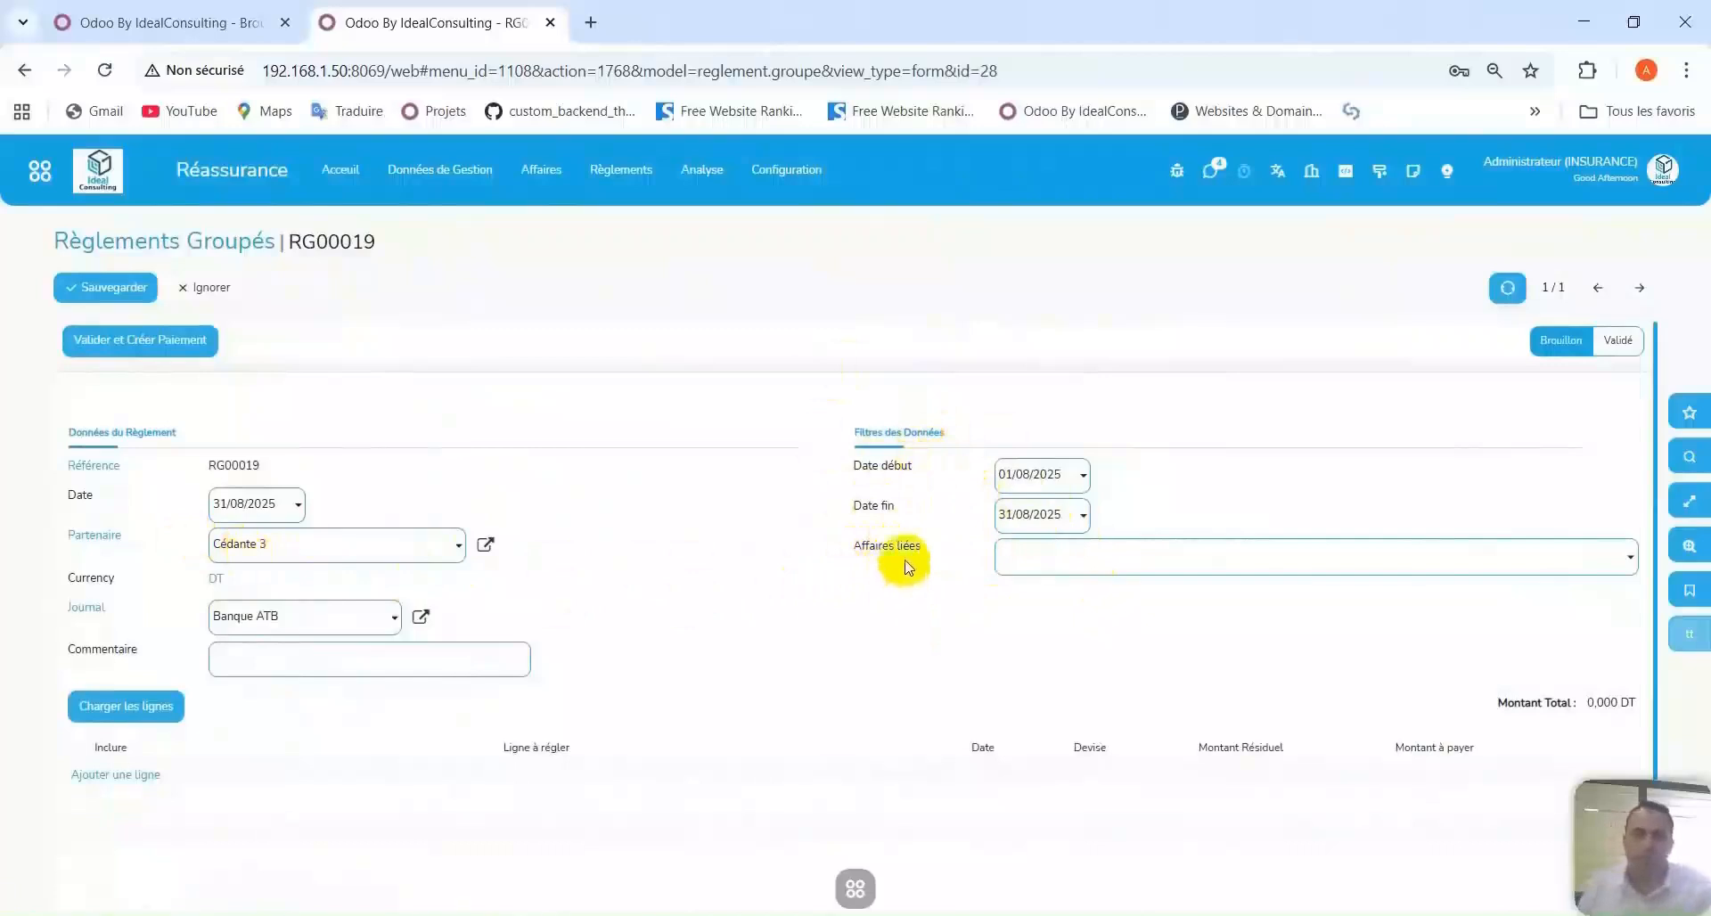
Load the lines to settle for linked affair AFF-2025-00052 and save the grouped settlement.
{"action": "left_click", "coordinate": [1051, 561]}
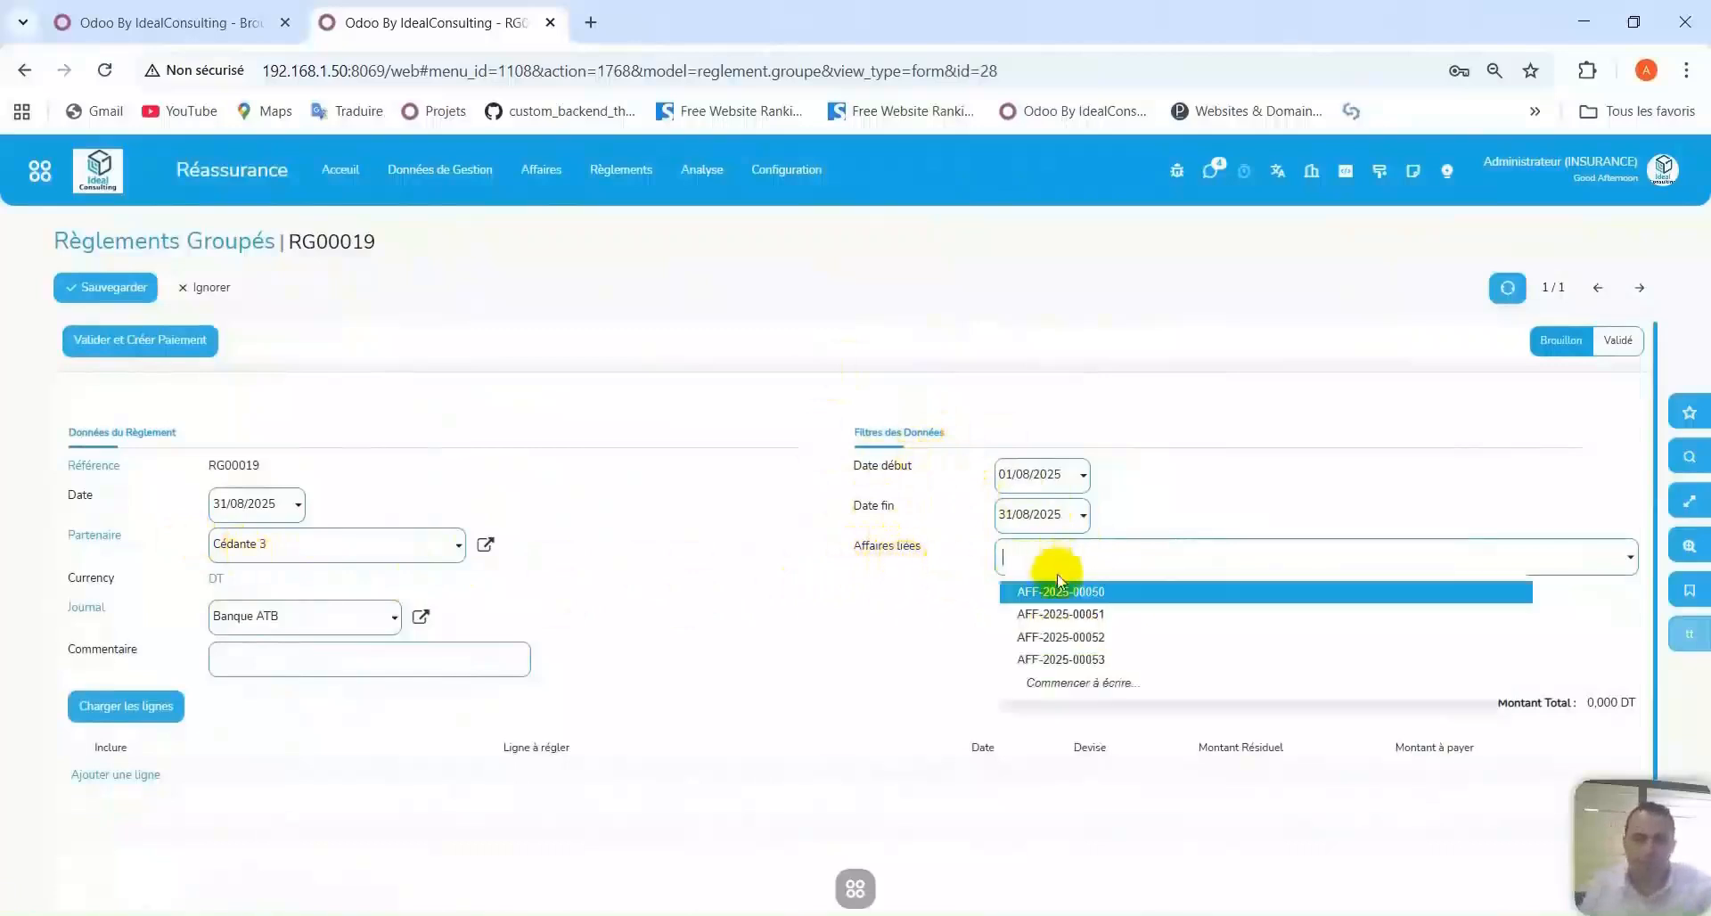
{"action": "left_click", "coordinate": [1113, 638]}
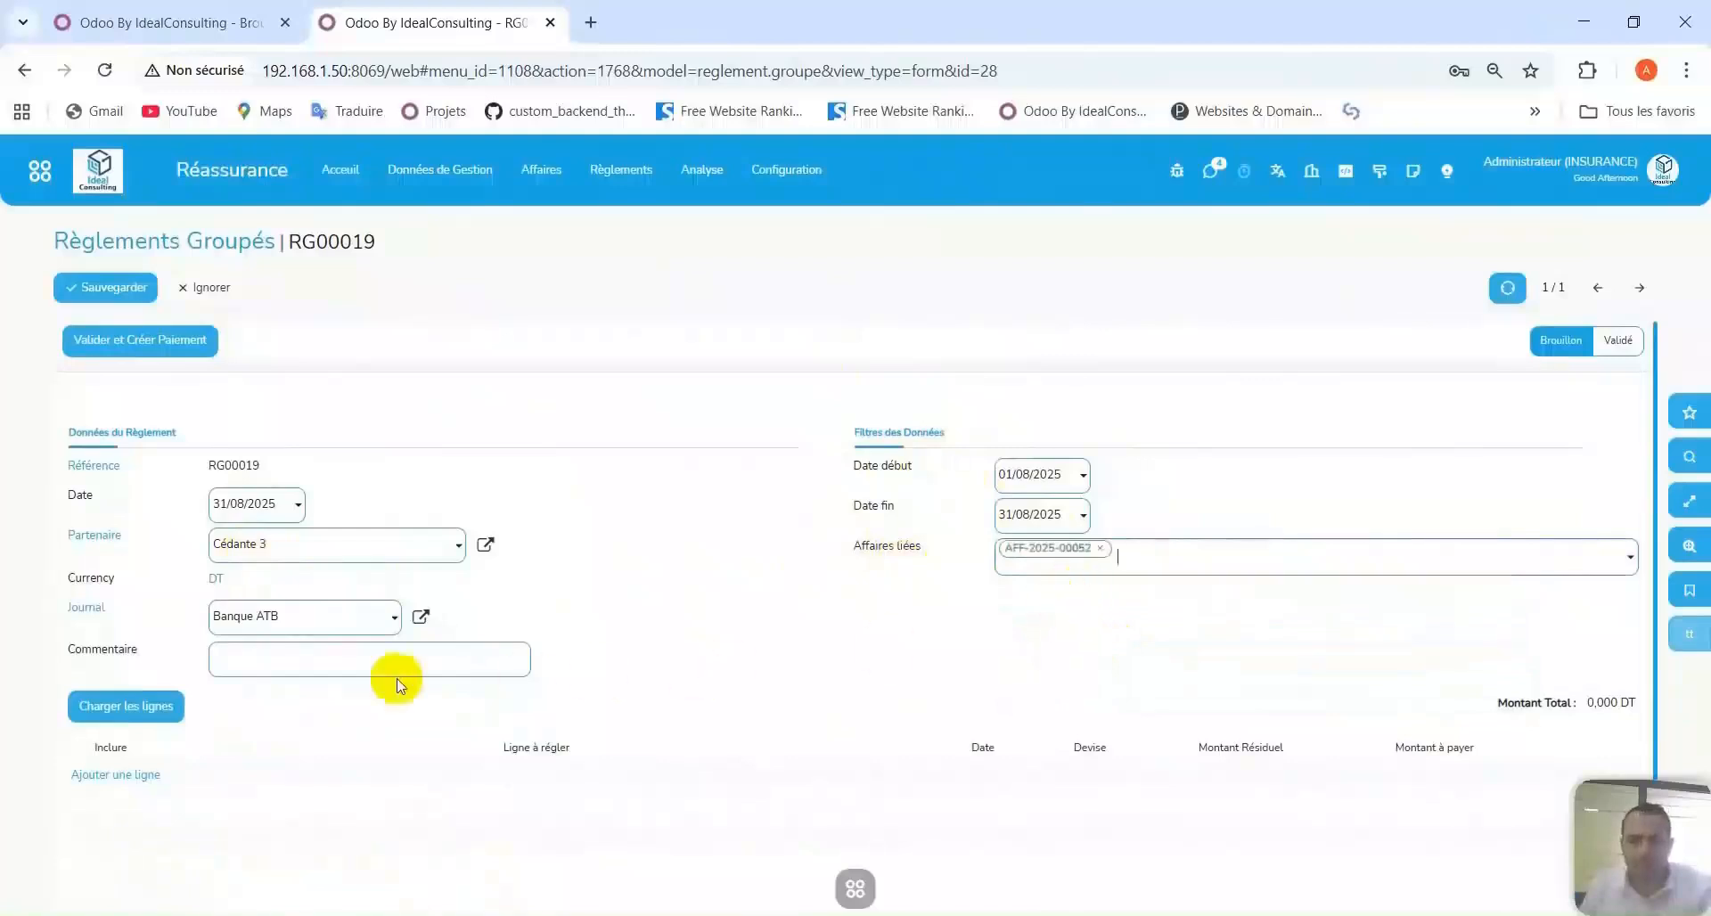
{"action": "left_click", "coordinate": [99, 708]}
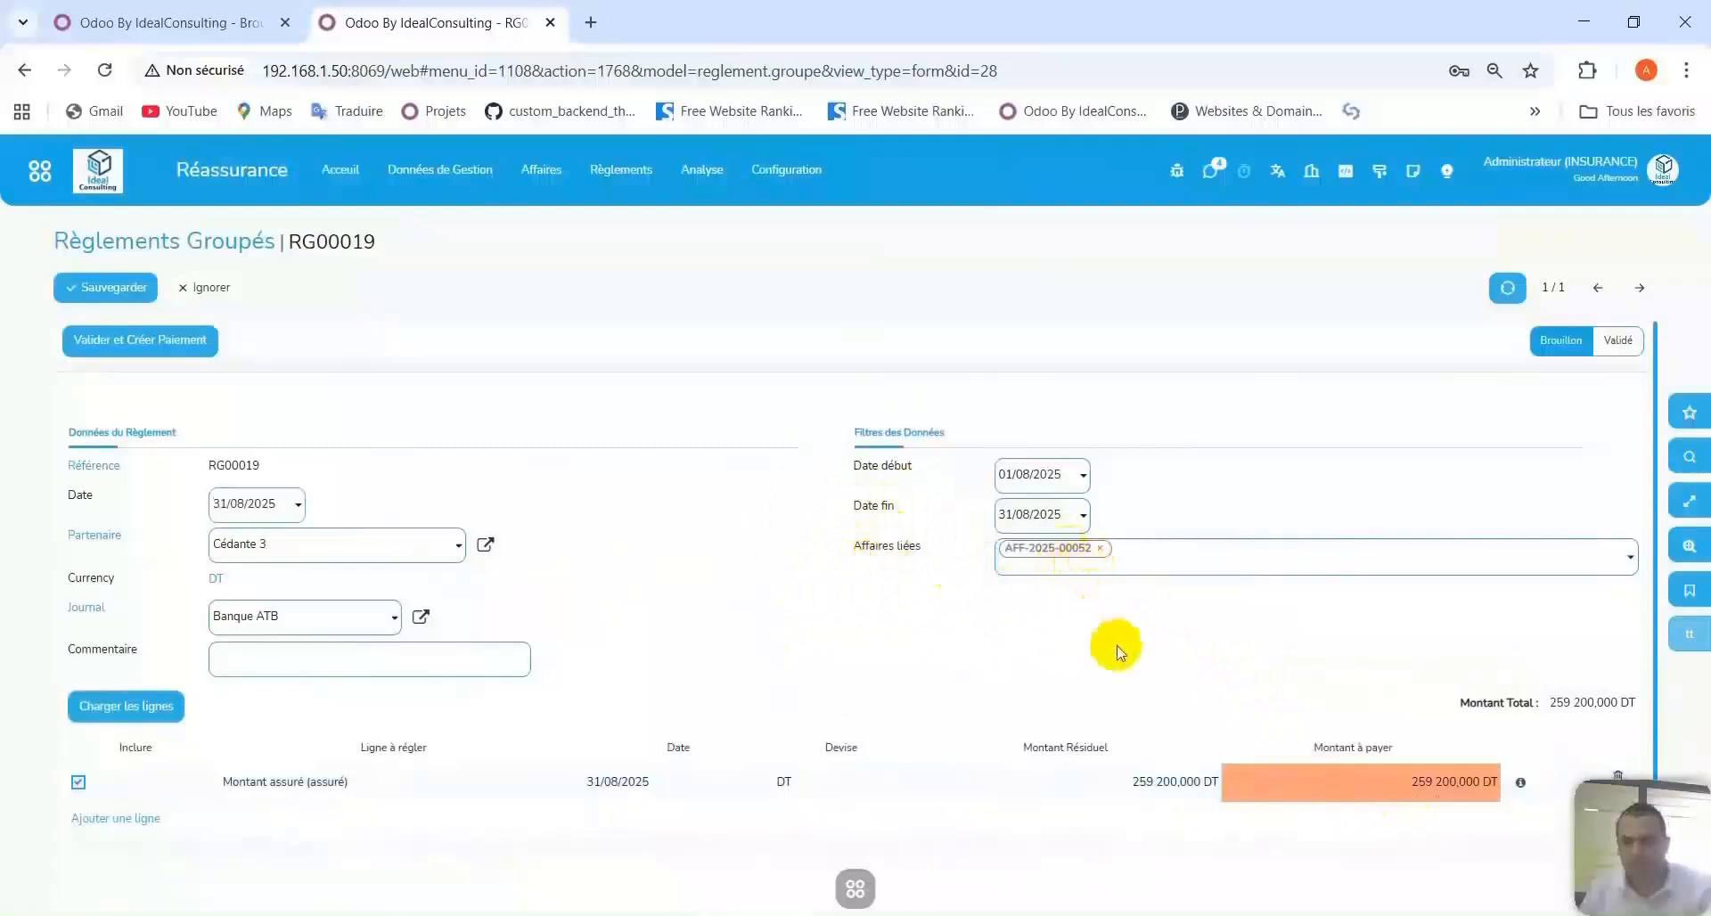
{"action": "key", "text": "alt+s"}
Set the Montant à payer of the Montant assuré line to 200 000 DT.
{"action": "left_click", "coordinate": [1376, 748]}
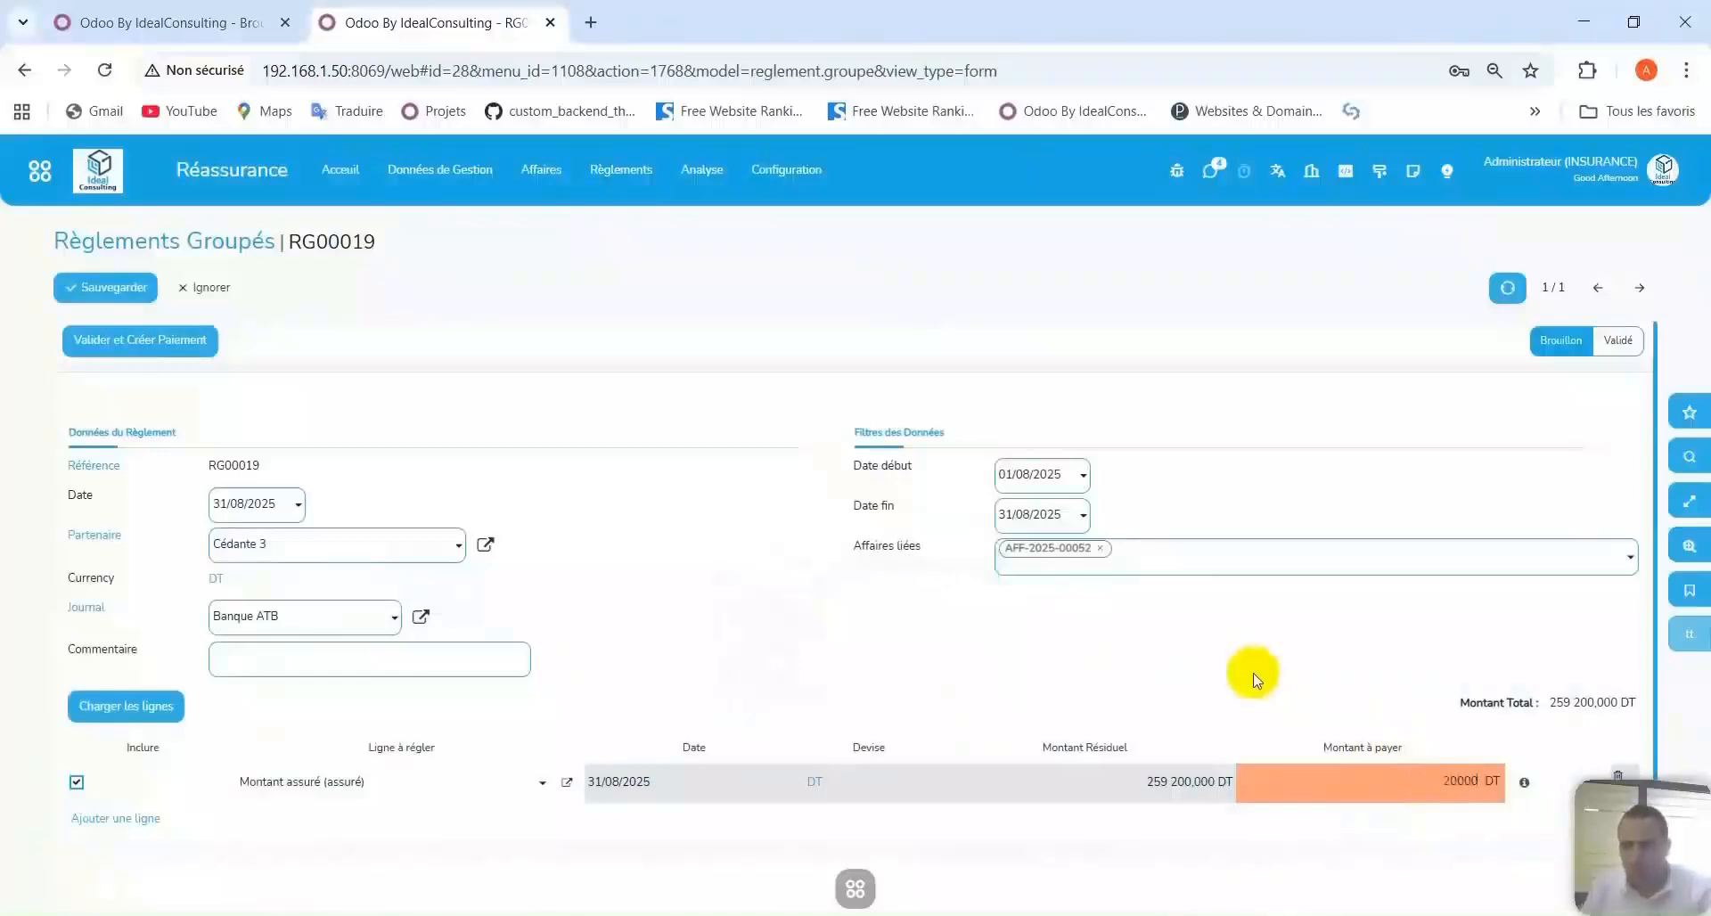
{"action": "left_click", "coordinate": [1219, 664]}
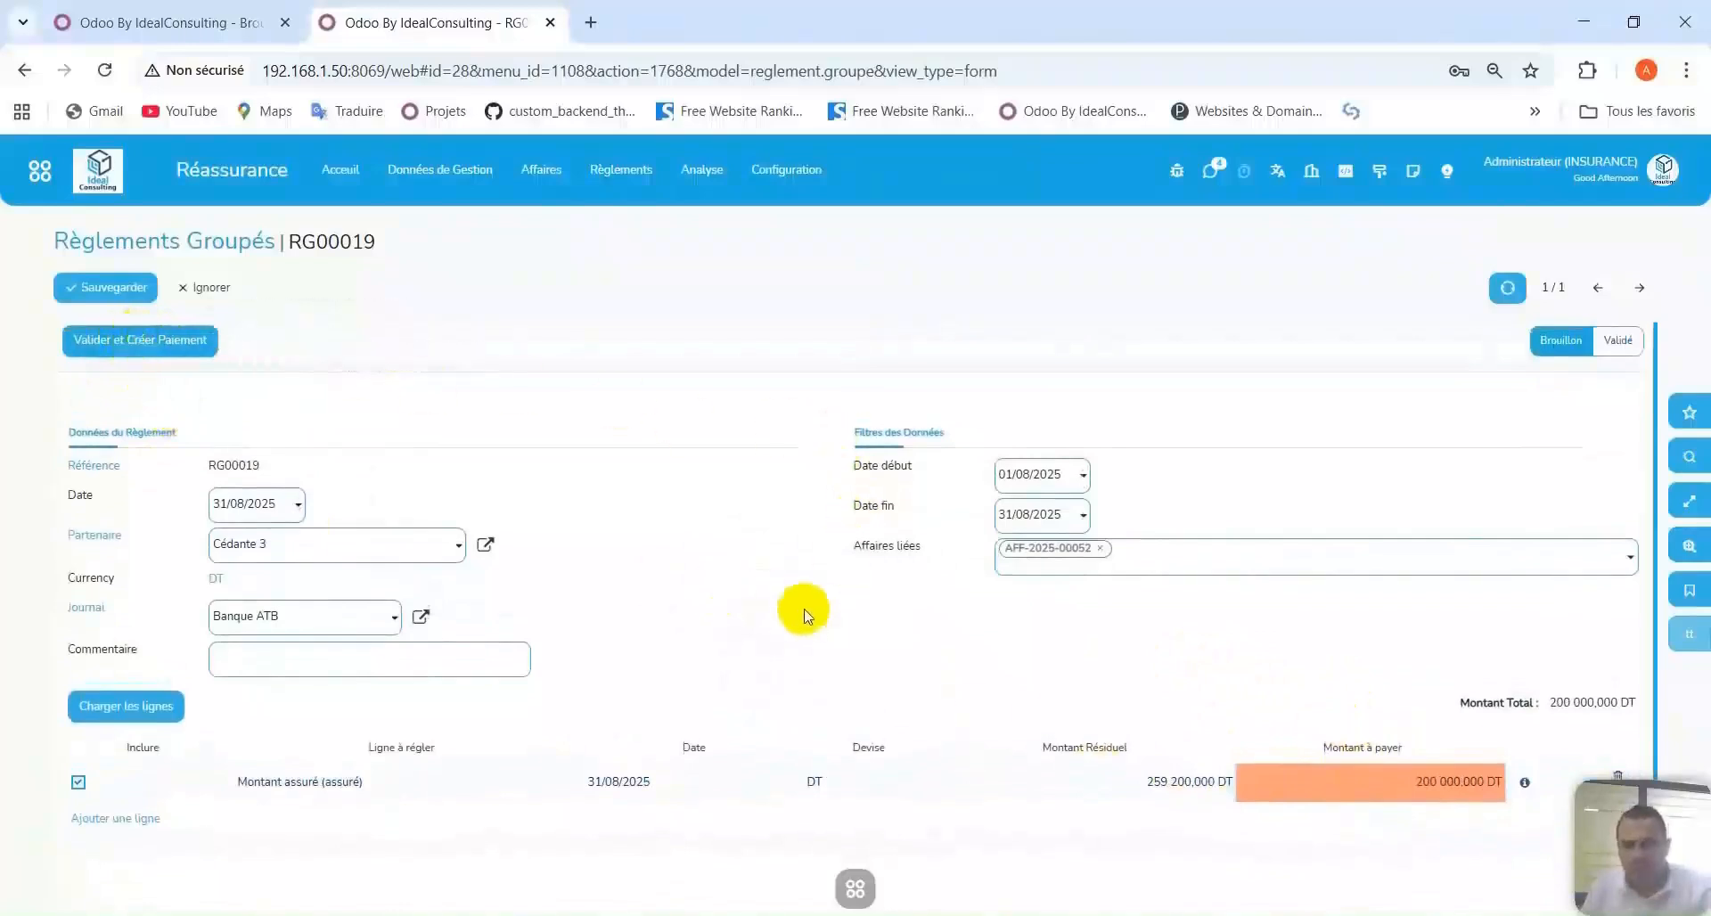
{"action": "scroll", "coordinate": [991, 713], "scroll_direction": "down", "scroll_amount": 1}
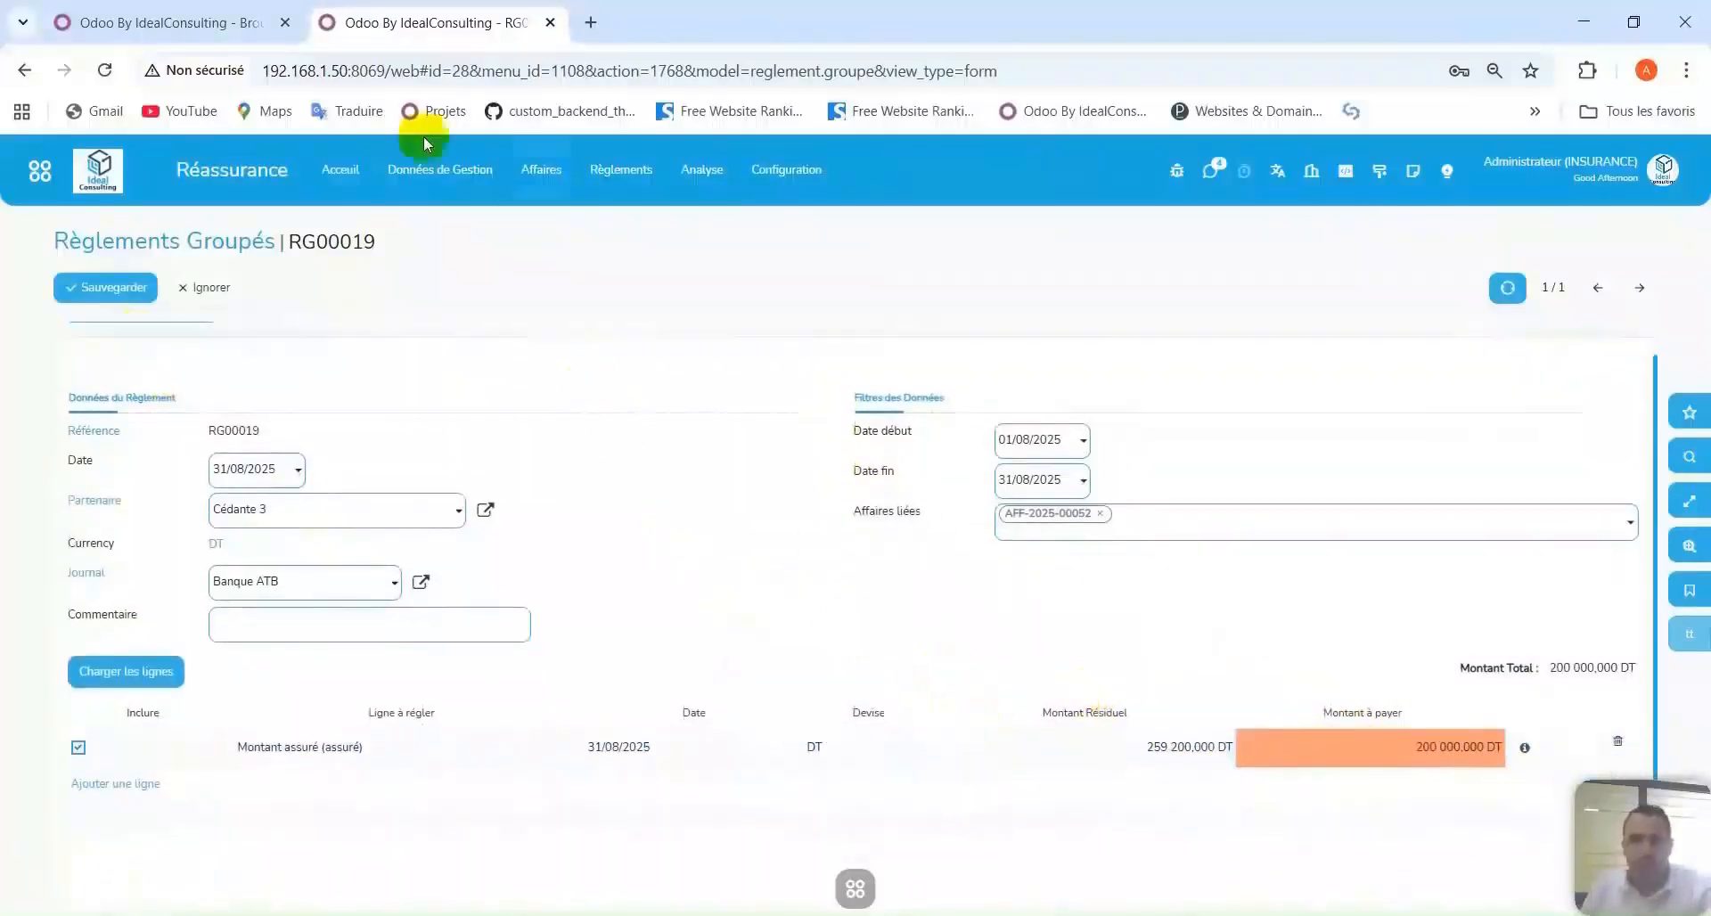